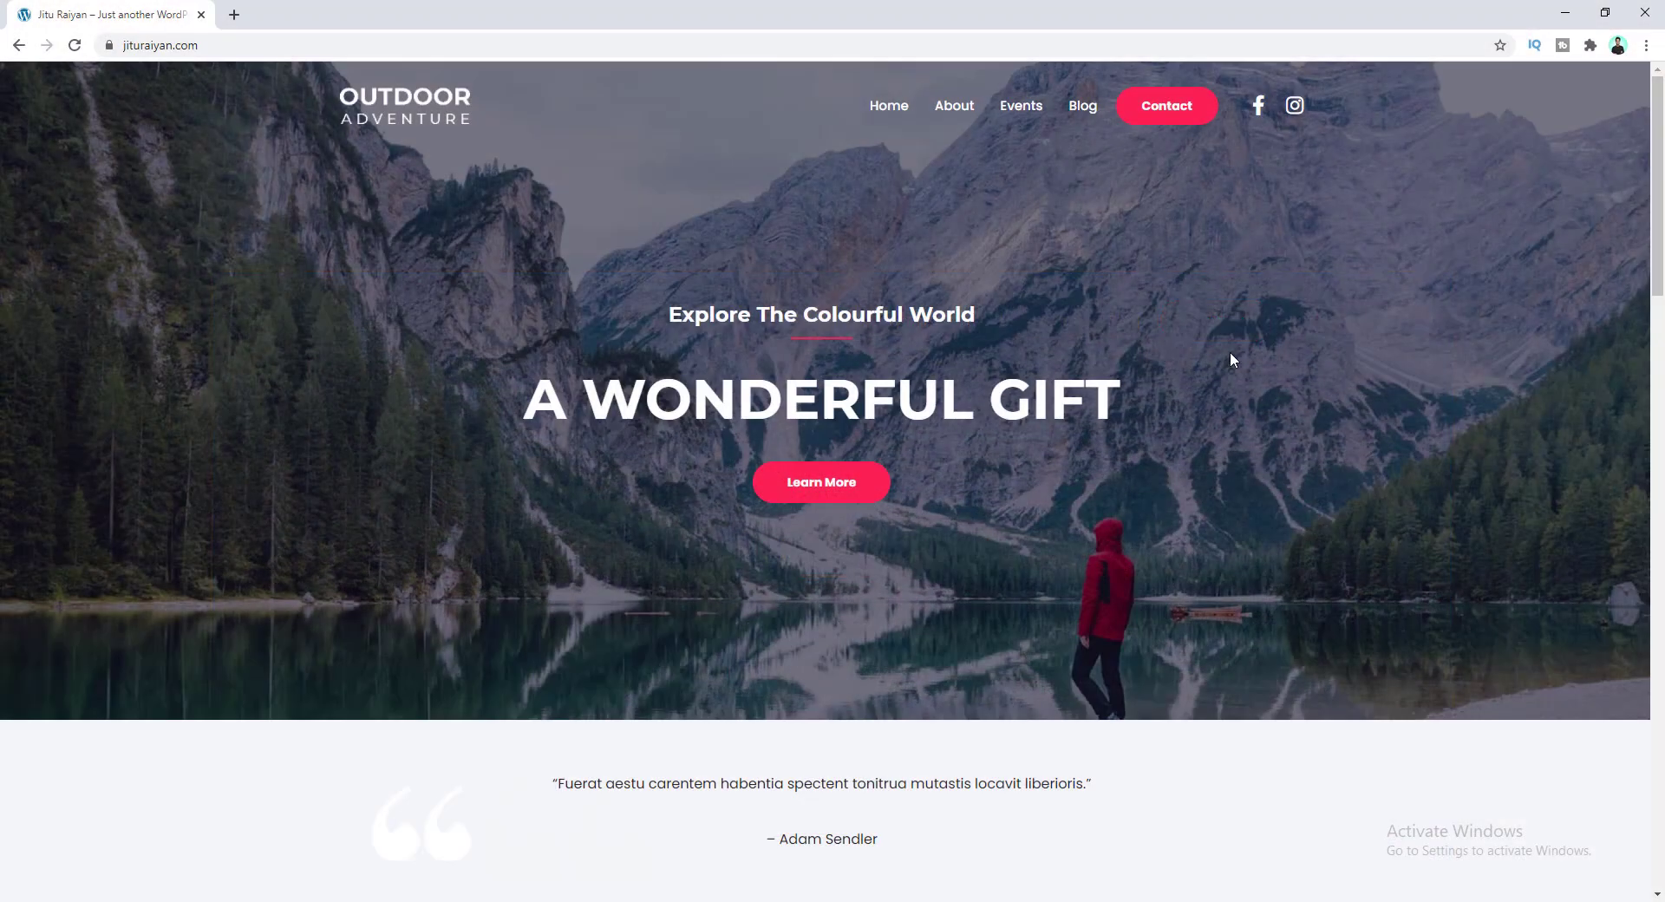
# - Examine how the finished site's header behaves while scrolling the page in the desktop and iPhone X mobile views
pyautogui.scroll(-2, 1231, 358)
pyautogui.scroll(-3, 1231, 357)
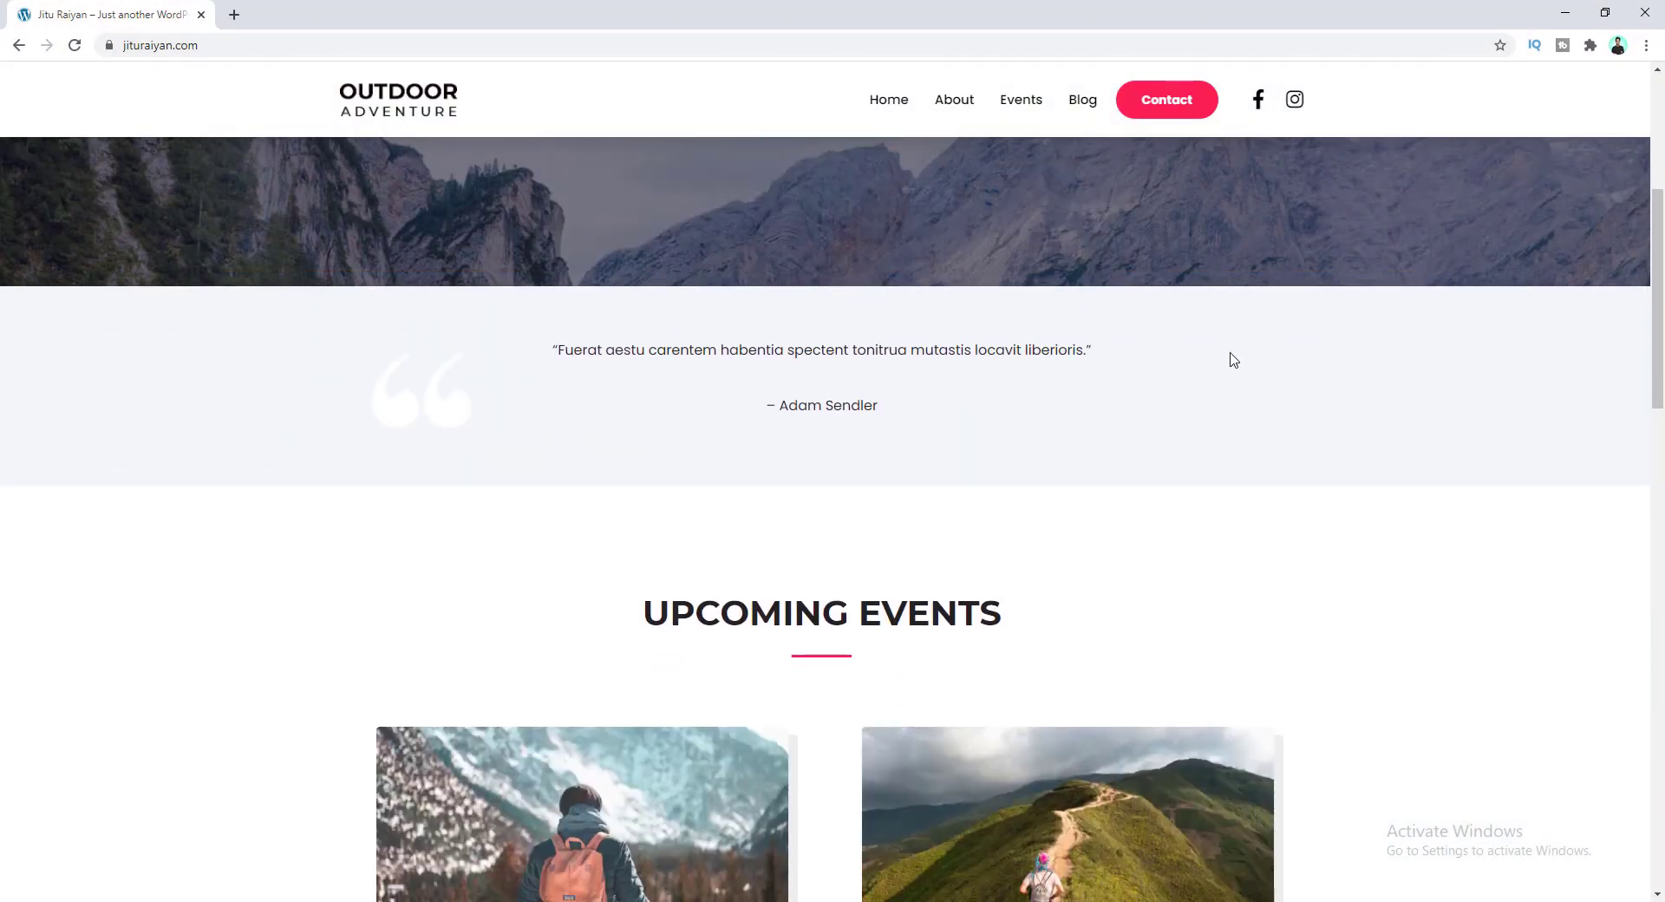
pyautogui.scroll(5, 1231, 357)
pyautogui.scroll(-4, 1230, 355)
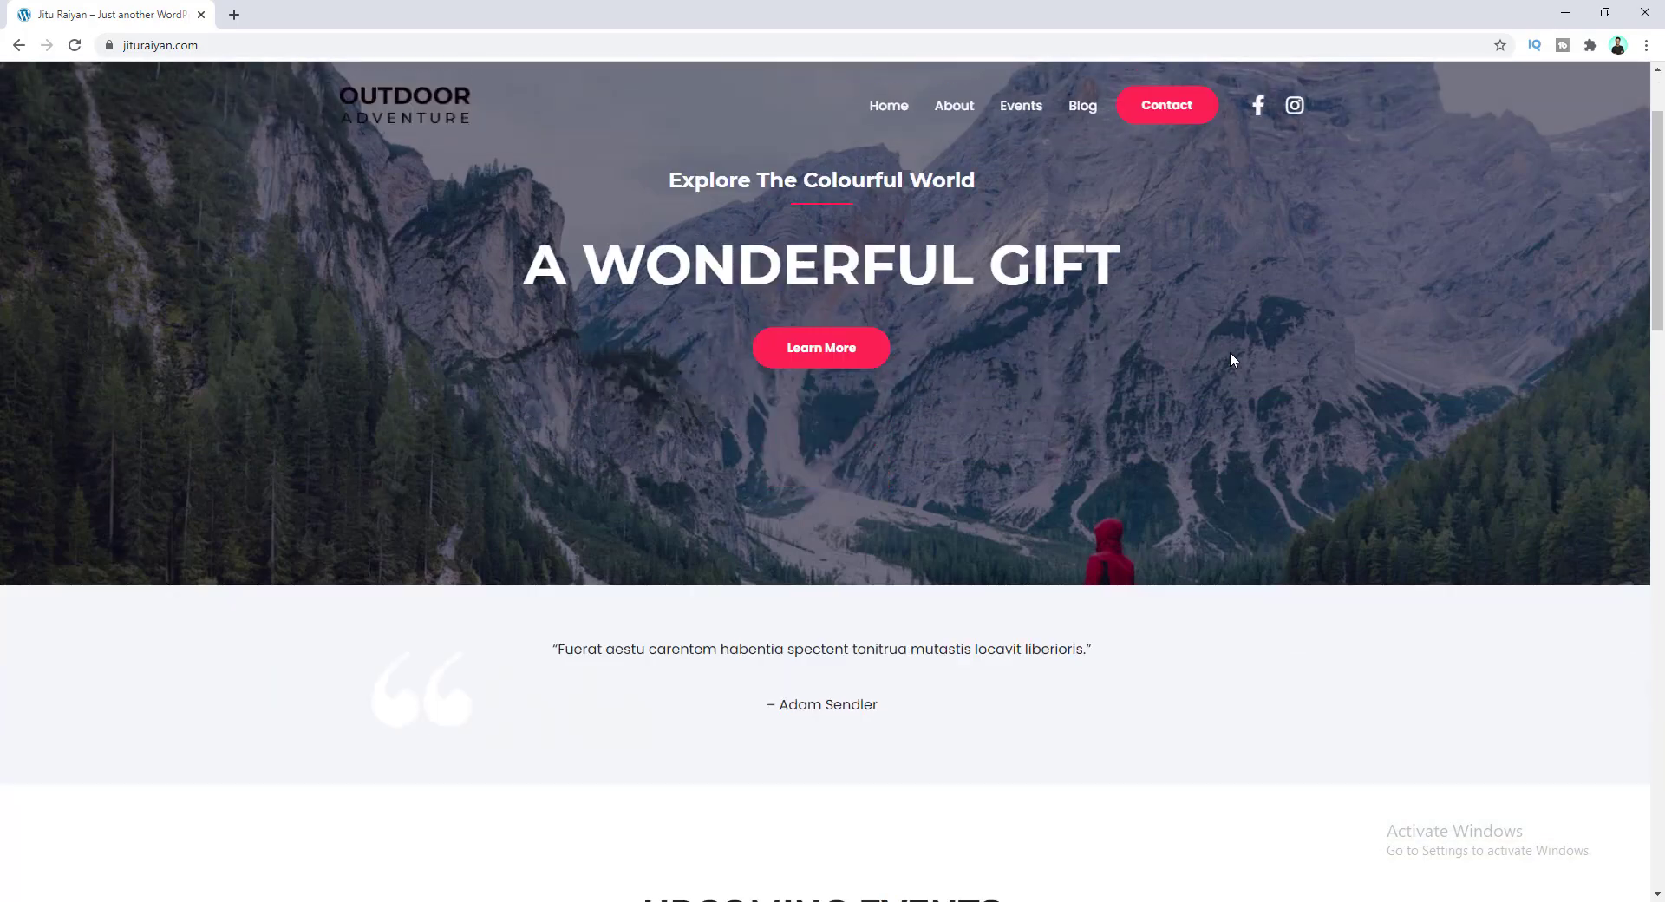
pyautogui.scroll(4, 1229, 352)
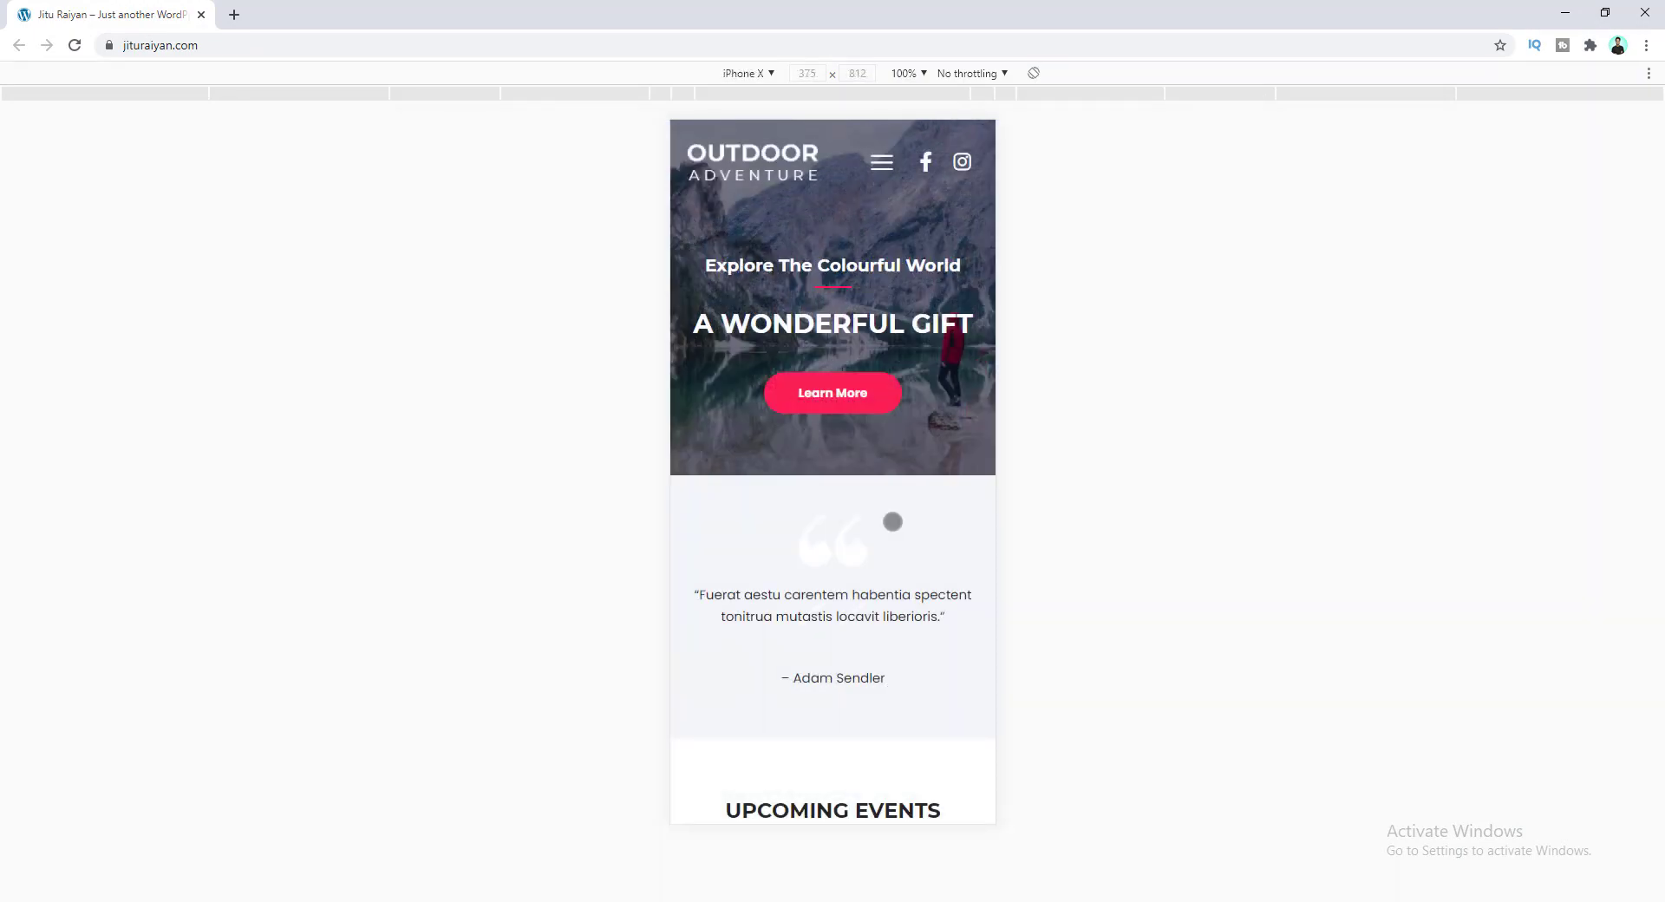
pyautogui.scroll(-3, 892, 521)
pyautogui.scroll(-2, 892, 522)
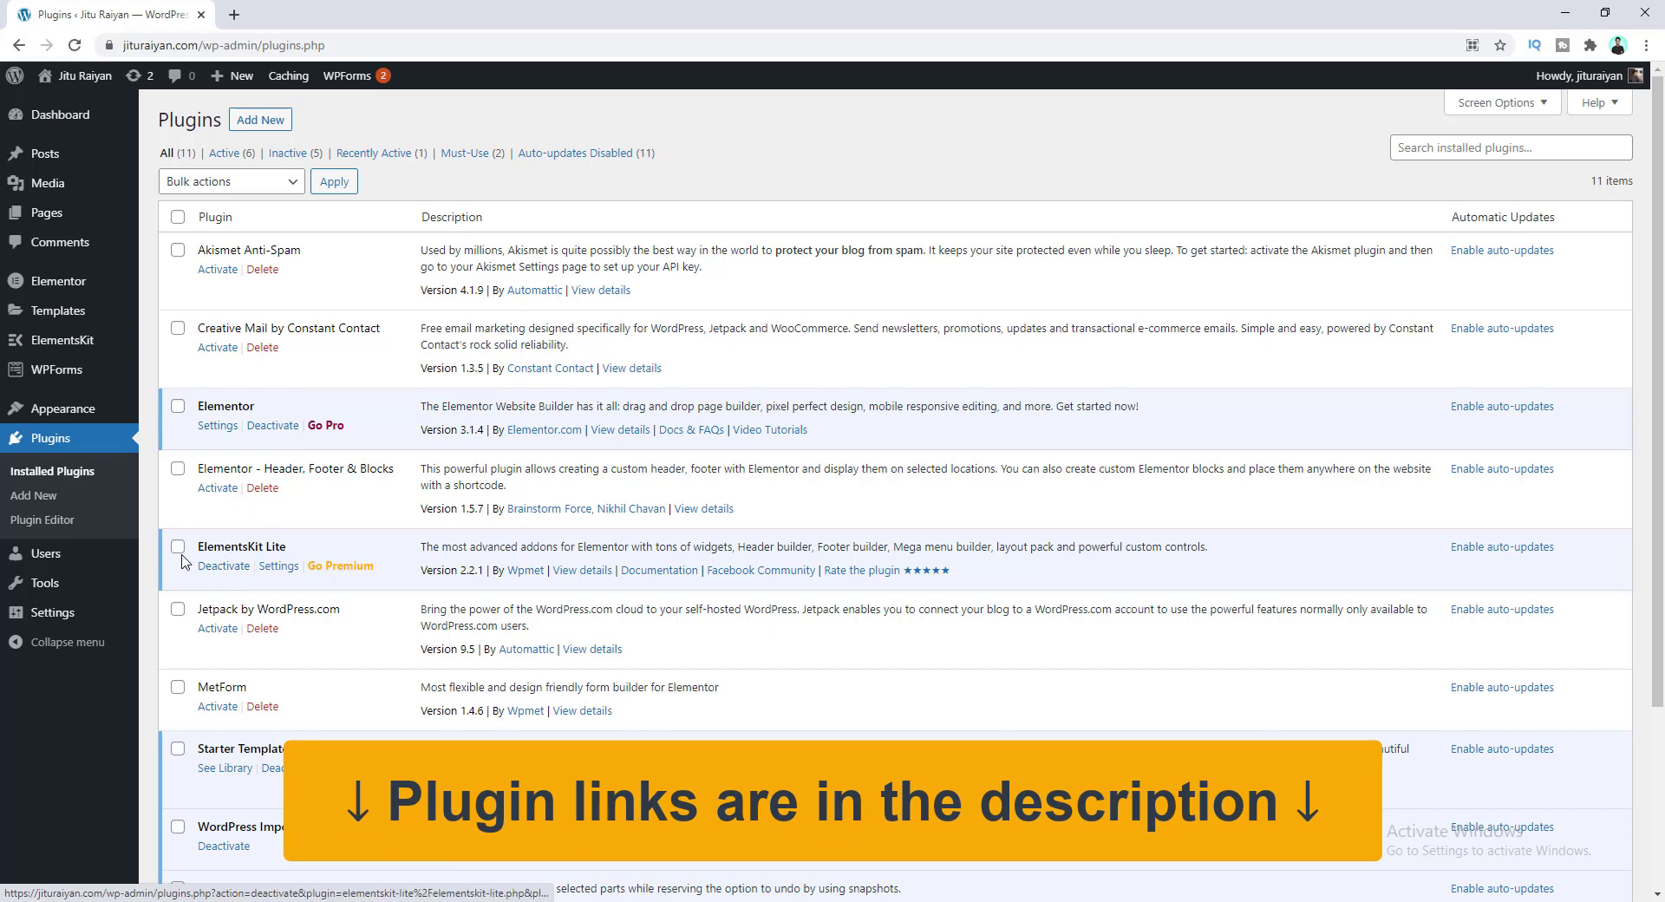
# - Create an activated ElementsKit header template titled "Header Template" that applies to the entire site, and save it
pyautogui.moveTo(75, 349)
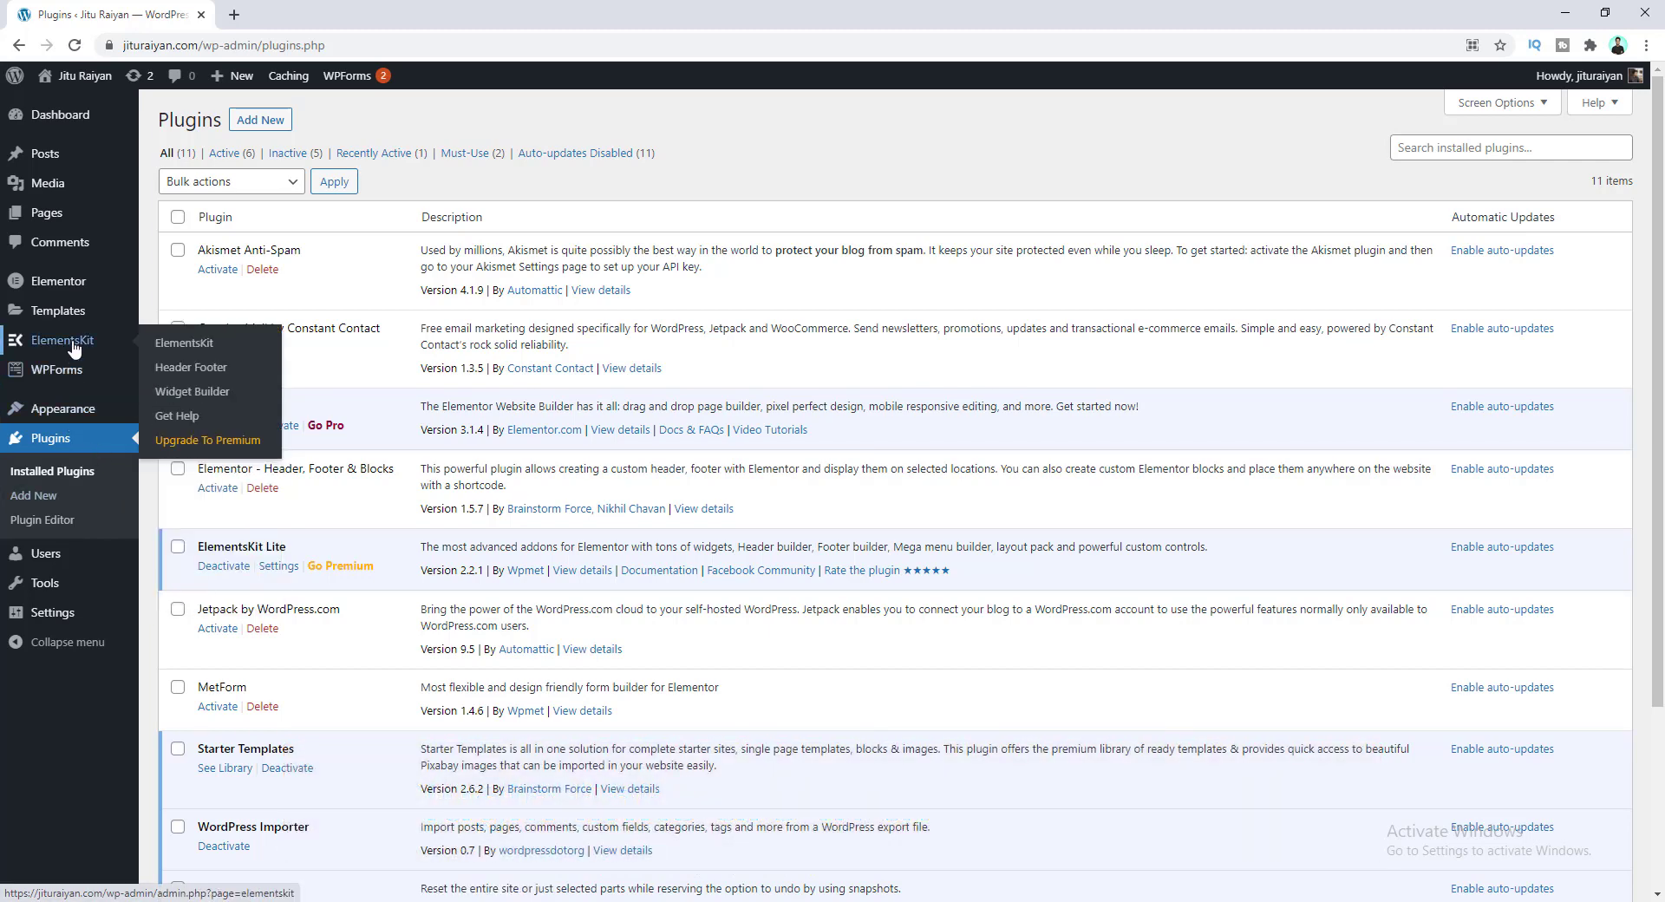
pyautogui.click(186, 368)
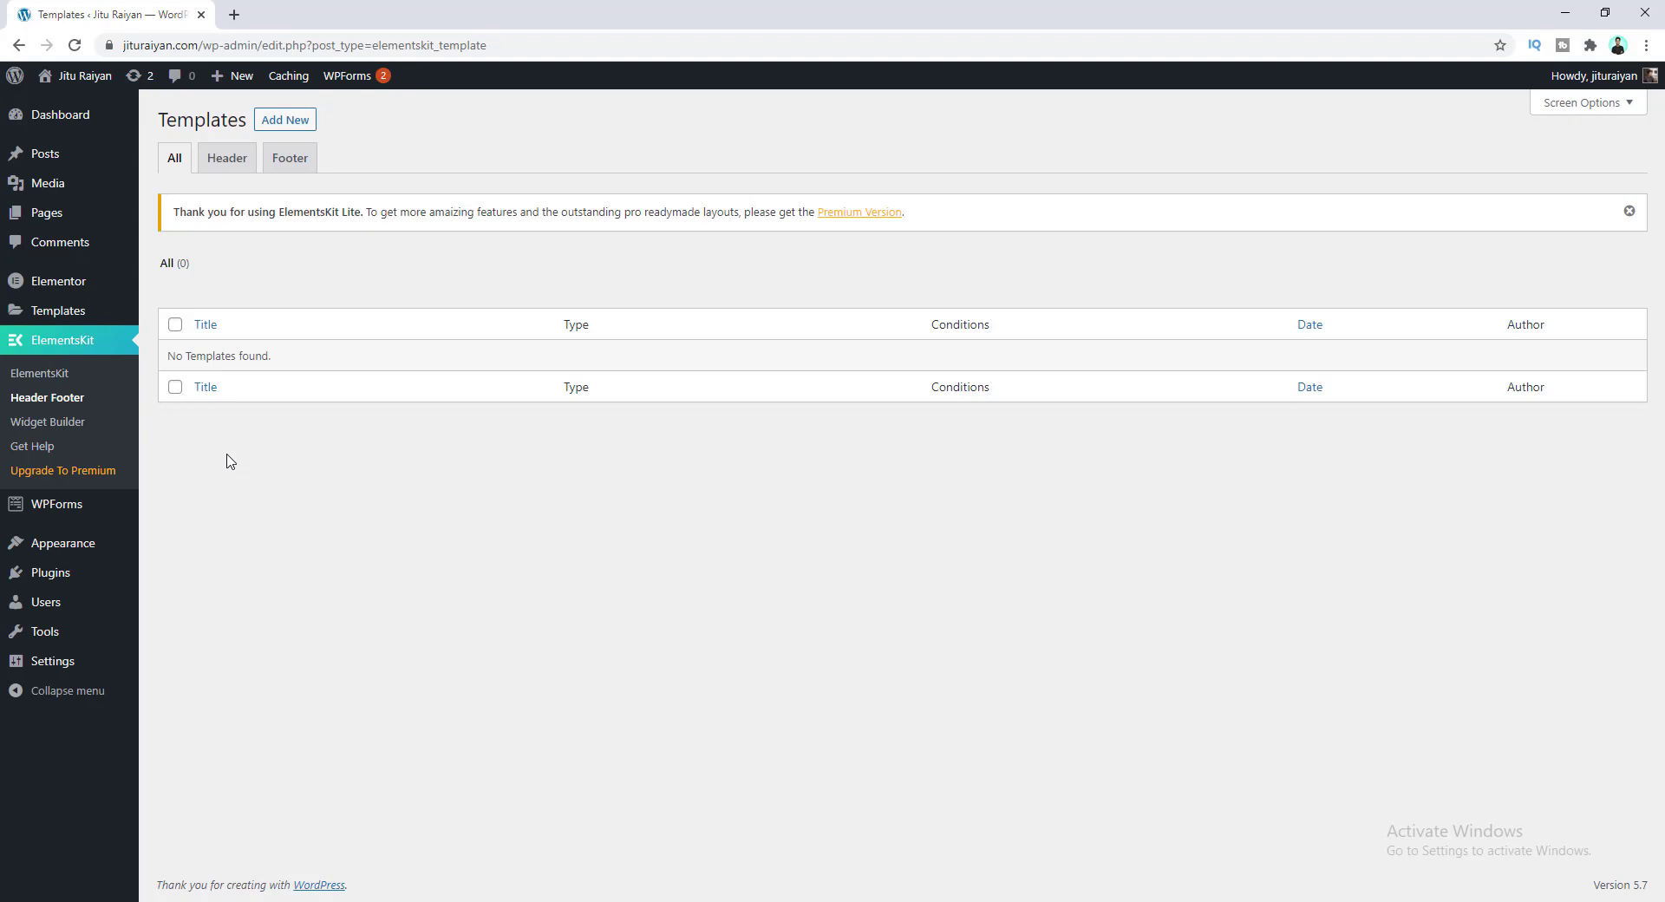
pyautogui.click(279, 121)
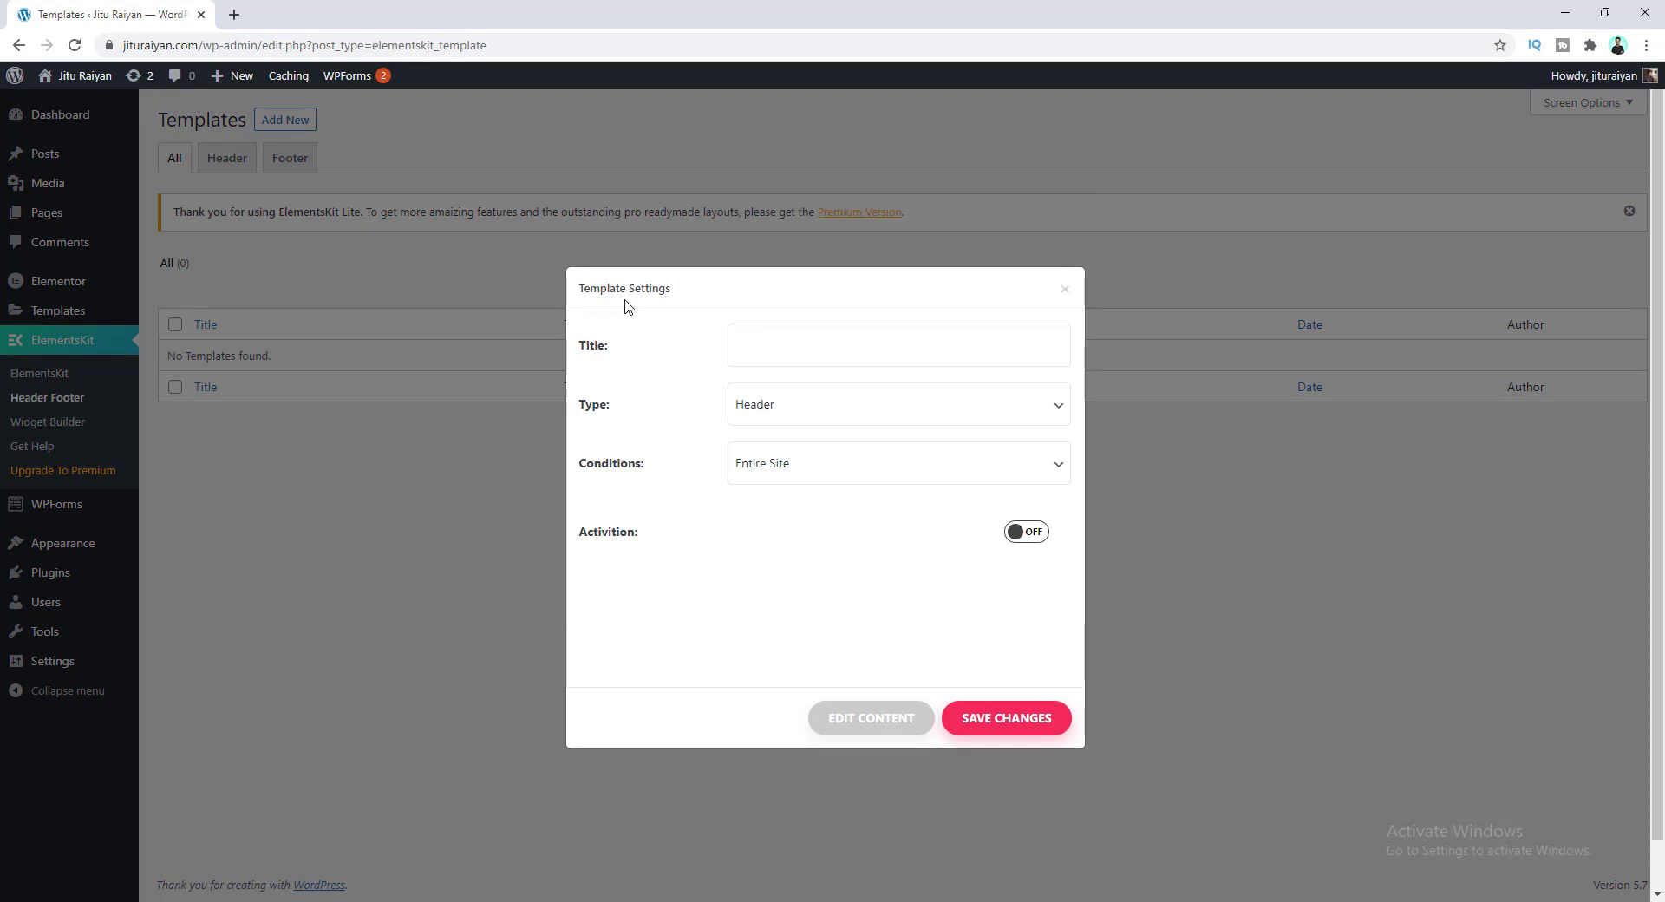
pyautogui.click(758, 344)
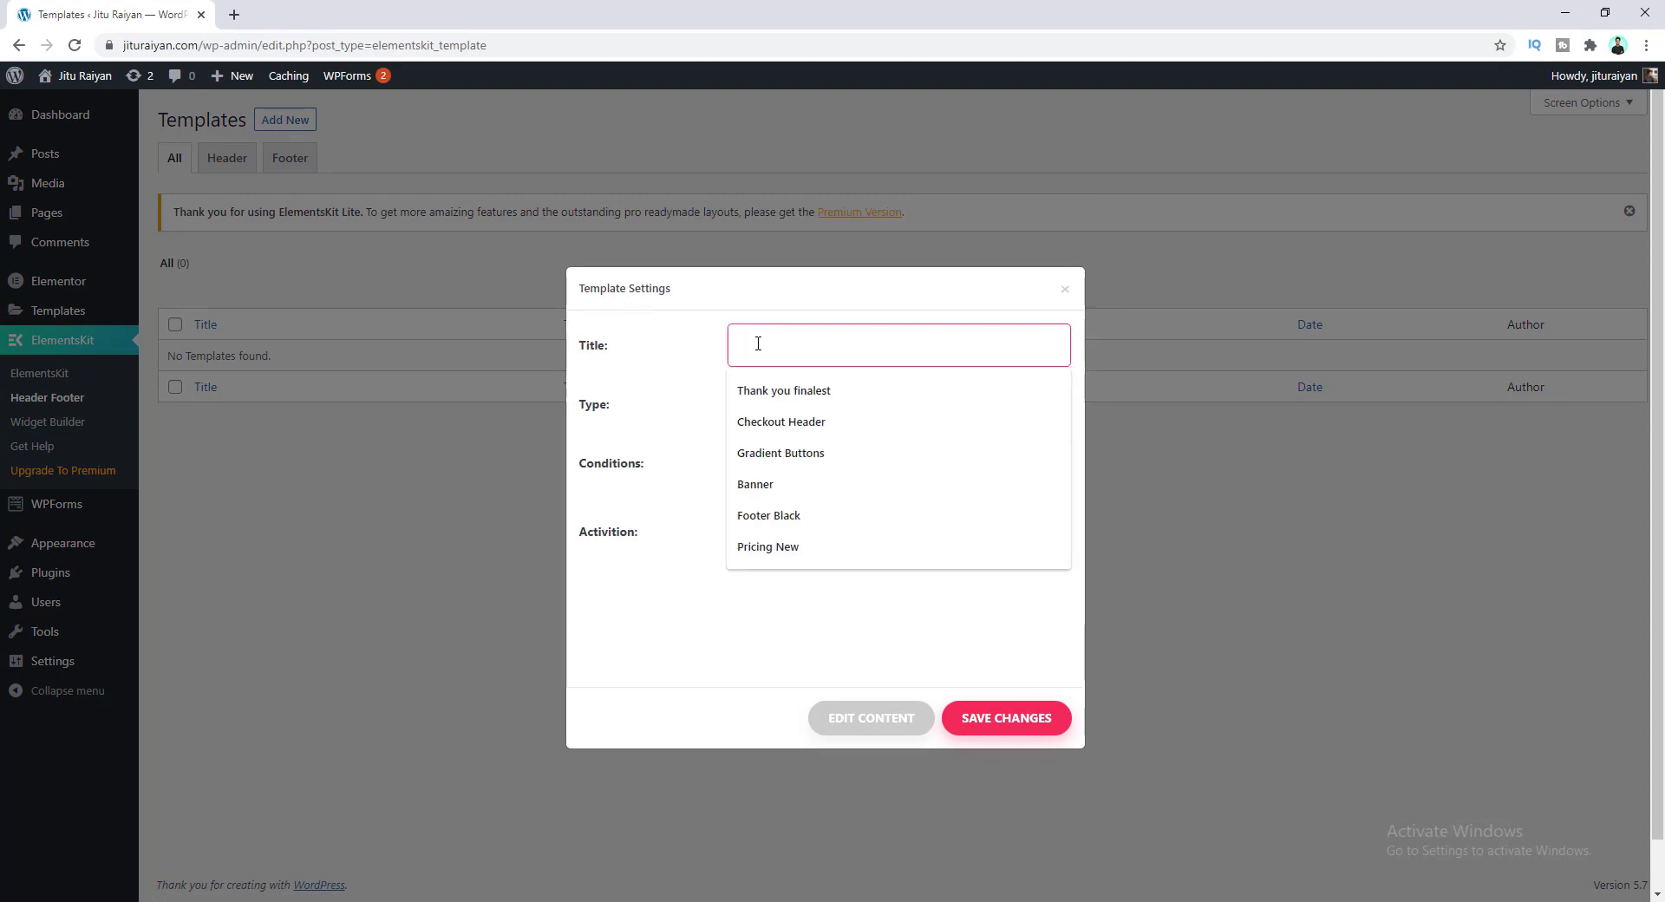
pyautogui.write('Header Template')
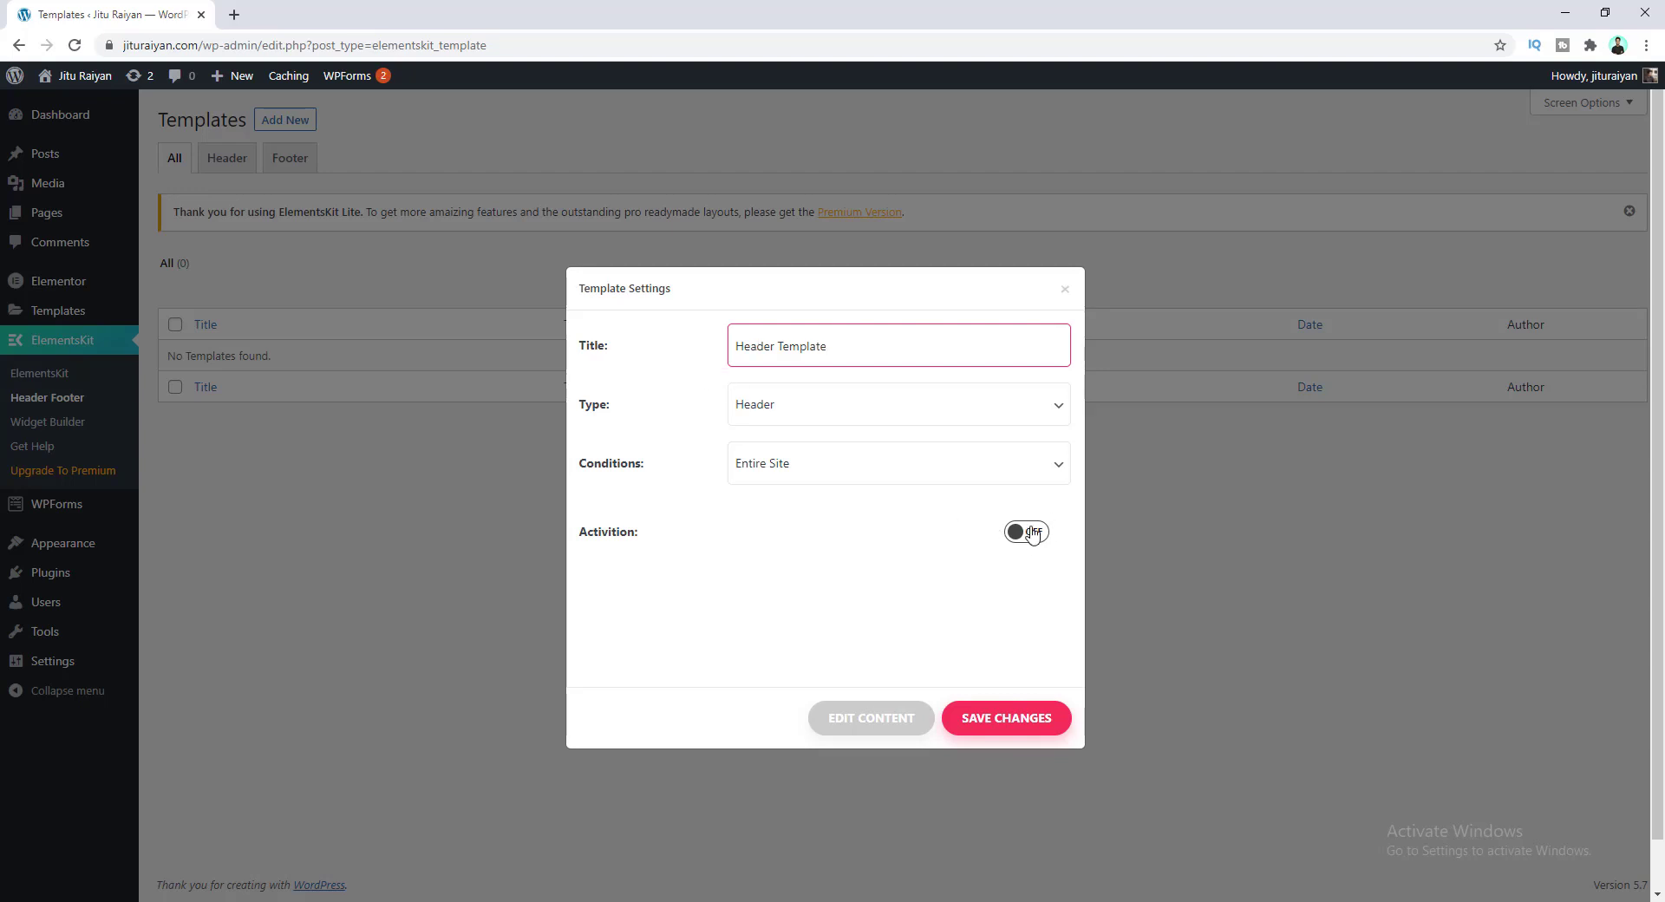
pyautogui.click(1034, 534)
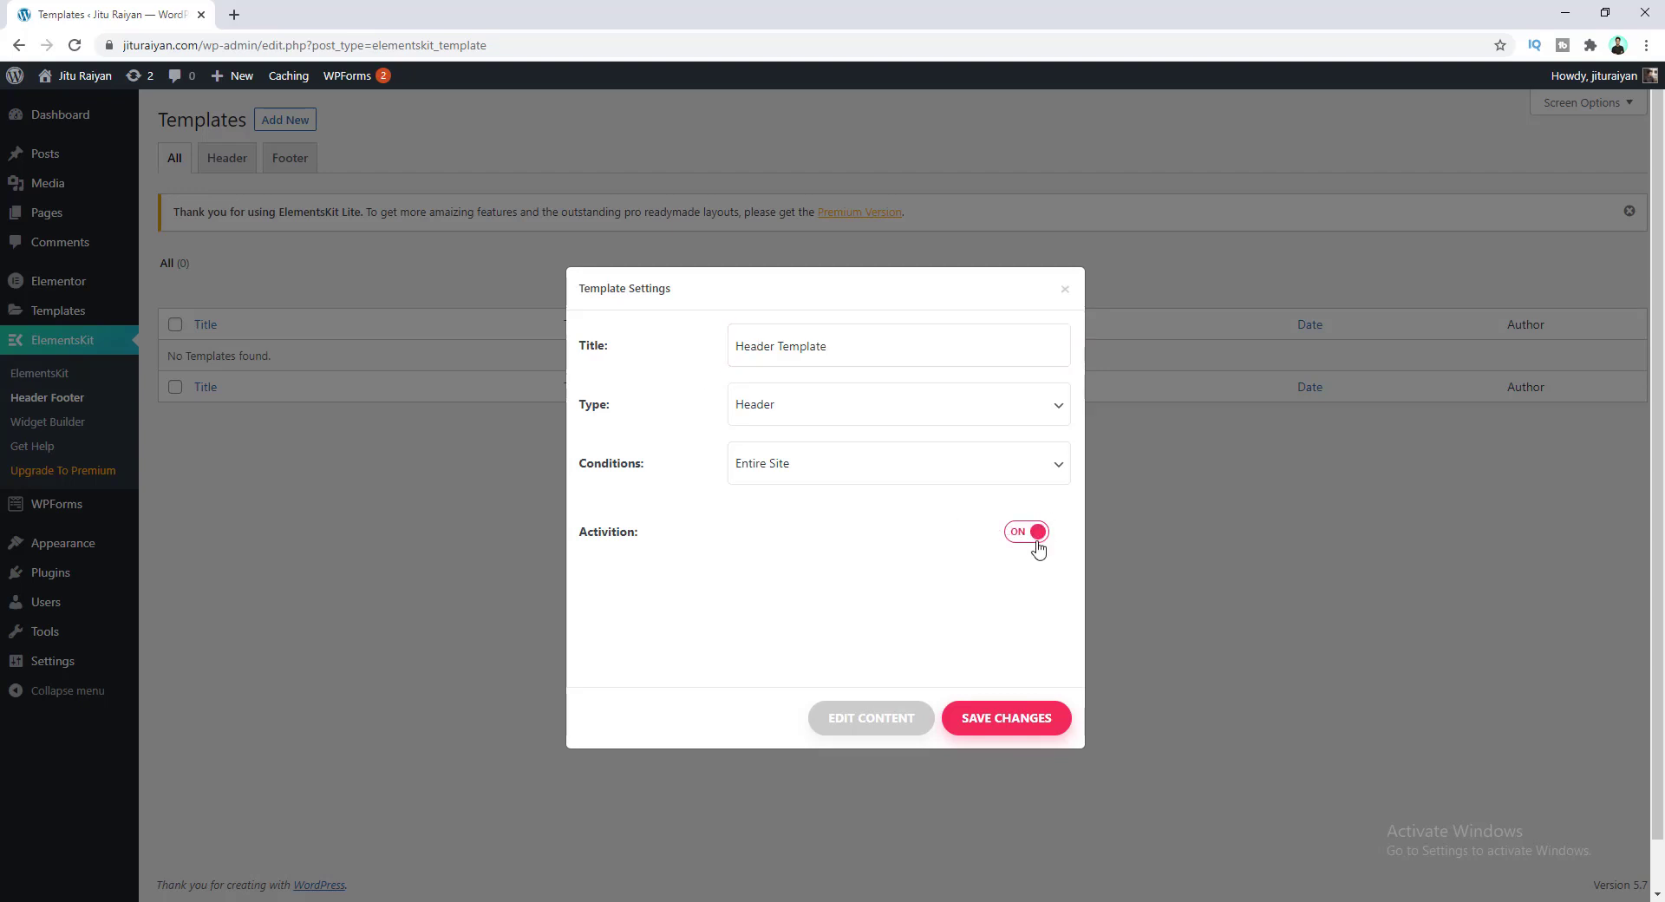
pyautogui.click(1023, 721)
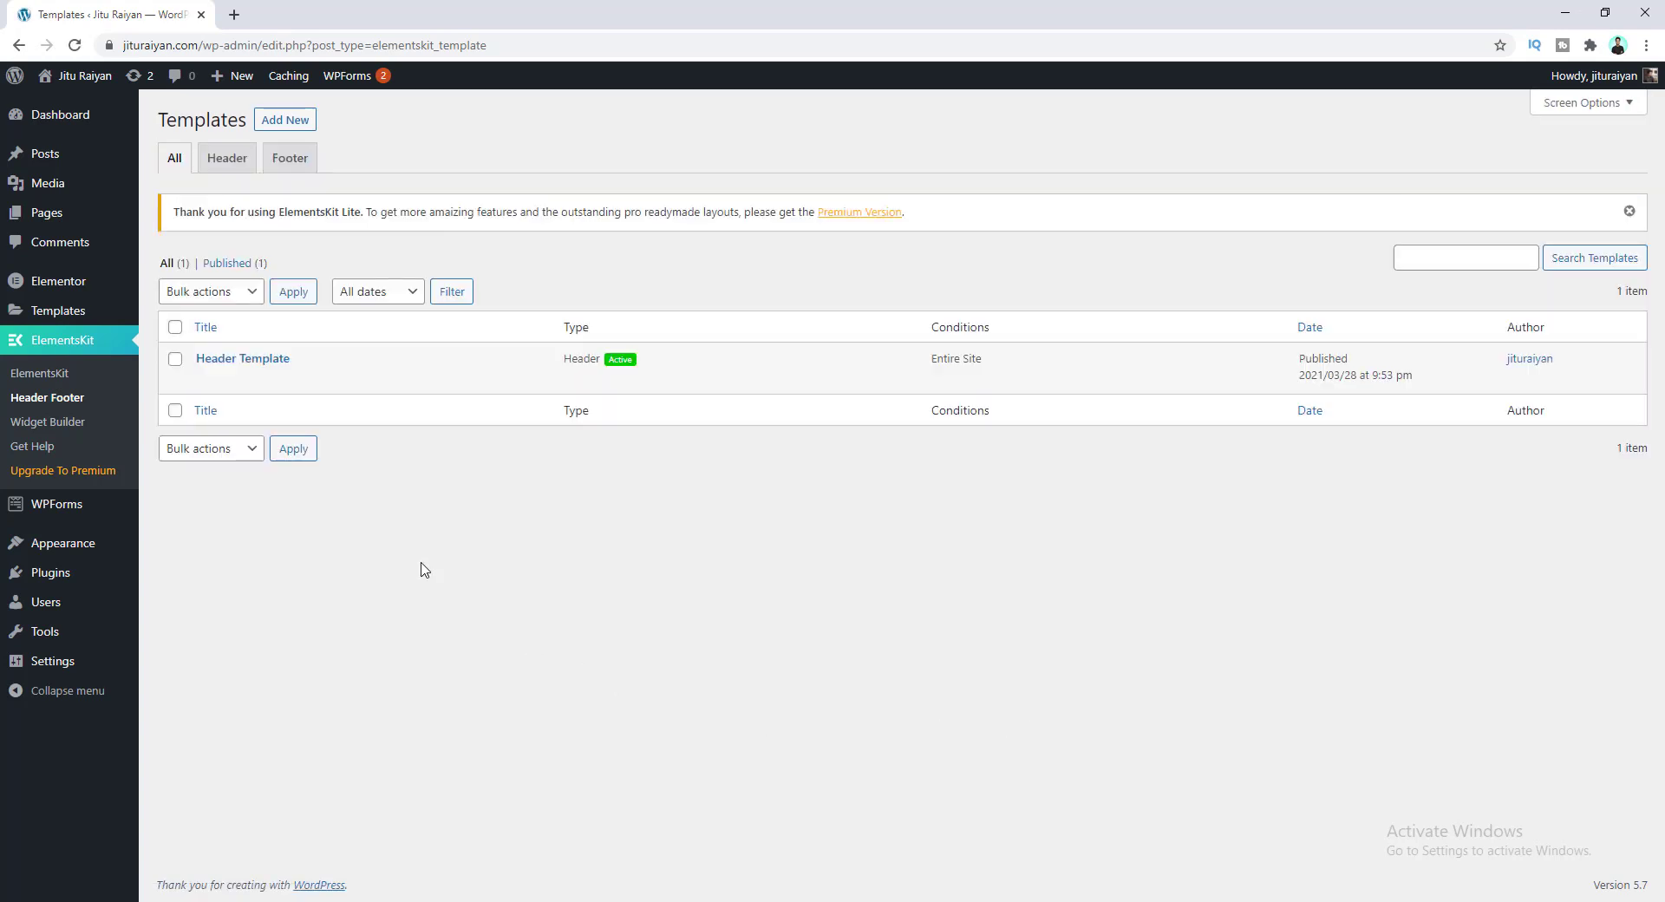
# - Open the Header Template's content for editing and add a section with two equal columns
pyautogui.click(284, 363)
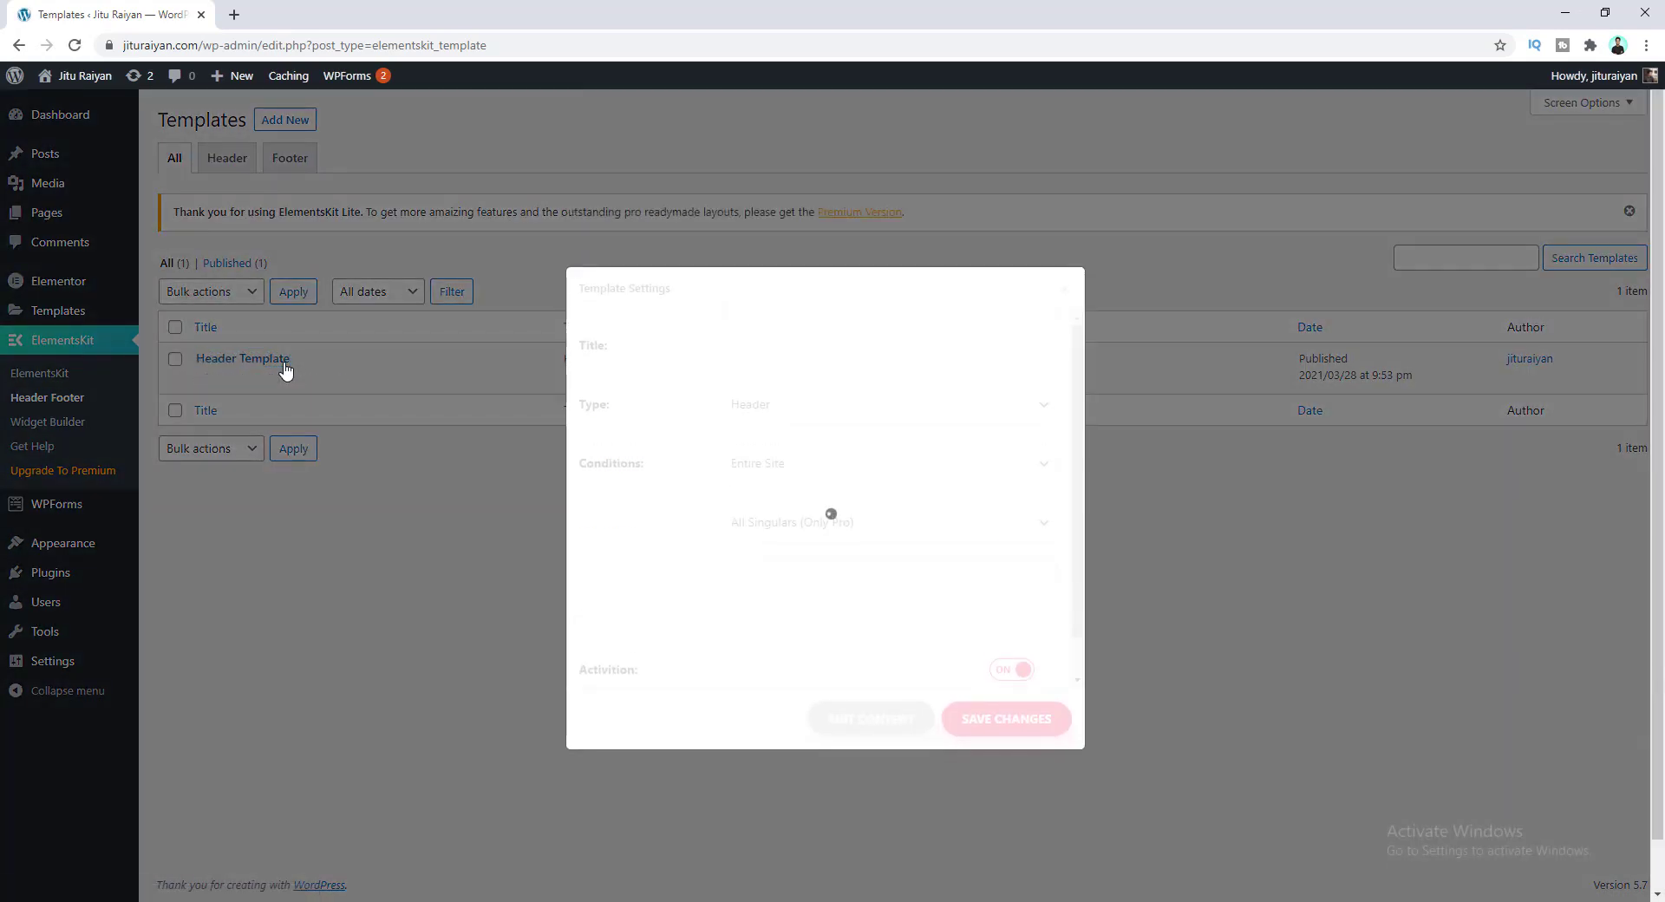
pyautogui.click(872, 721)
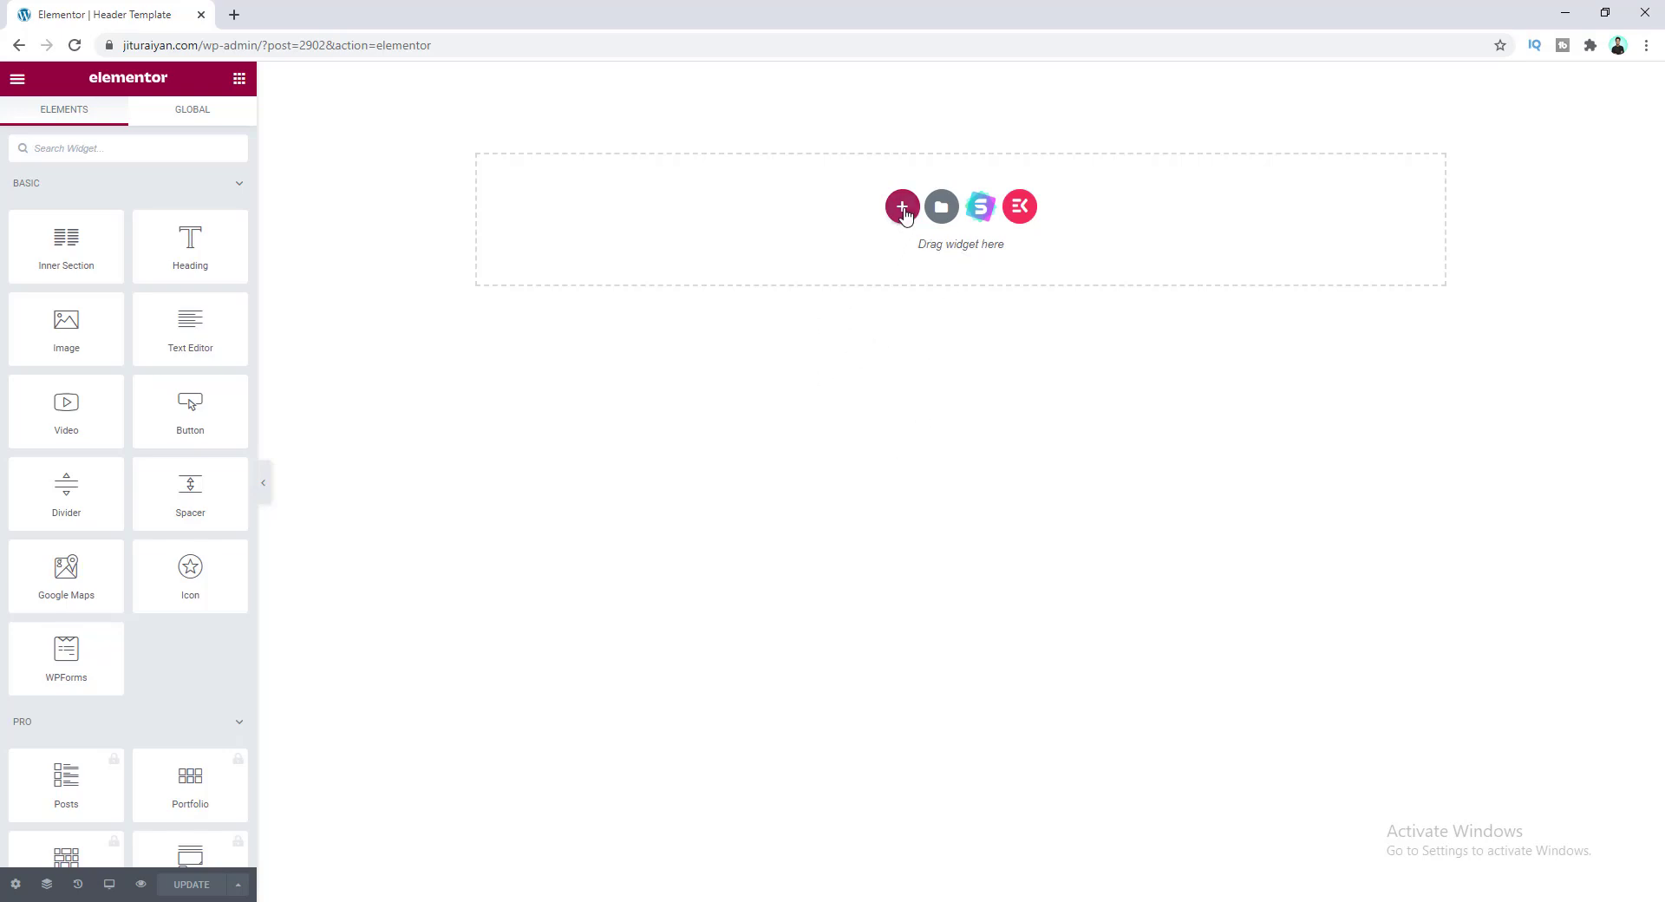
pyautogui.click(903, 209)
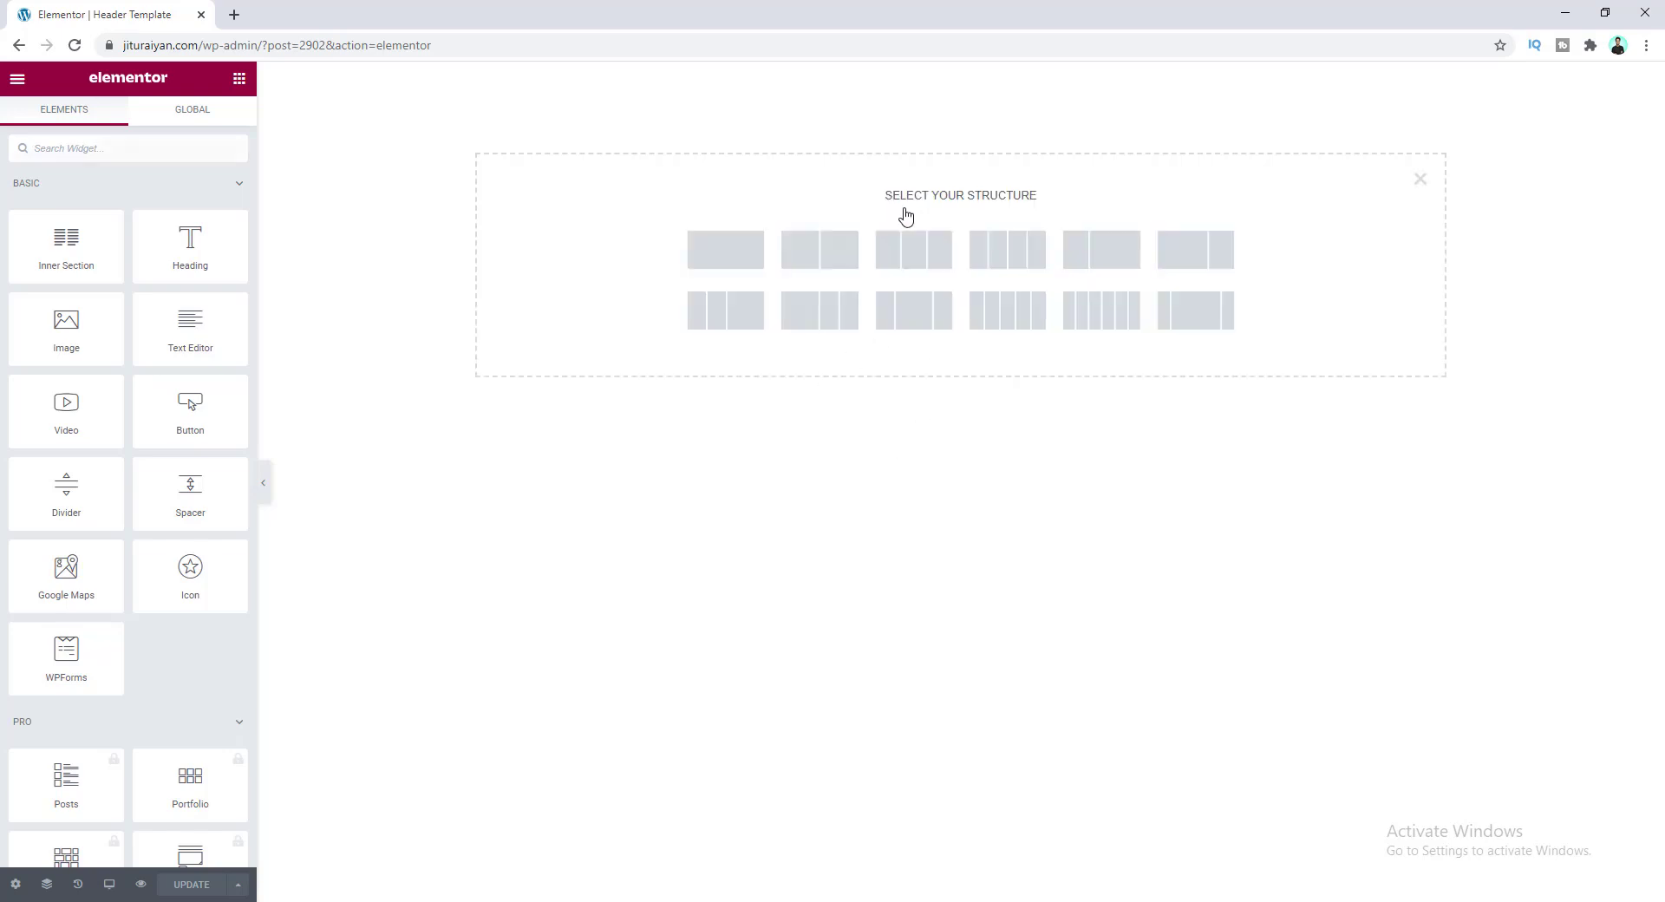
pyautogui.click(812, 258)
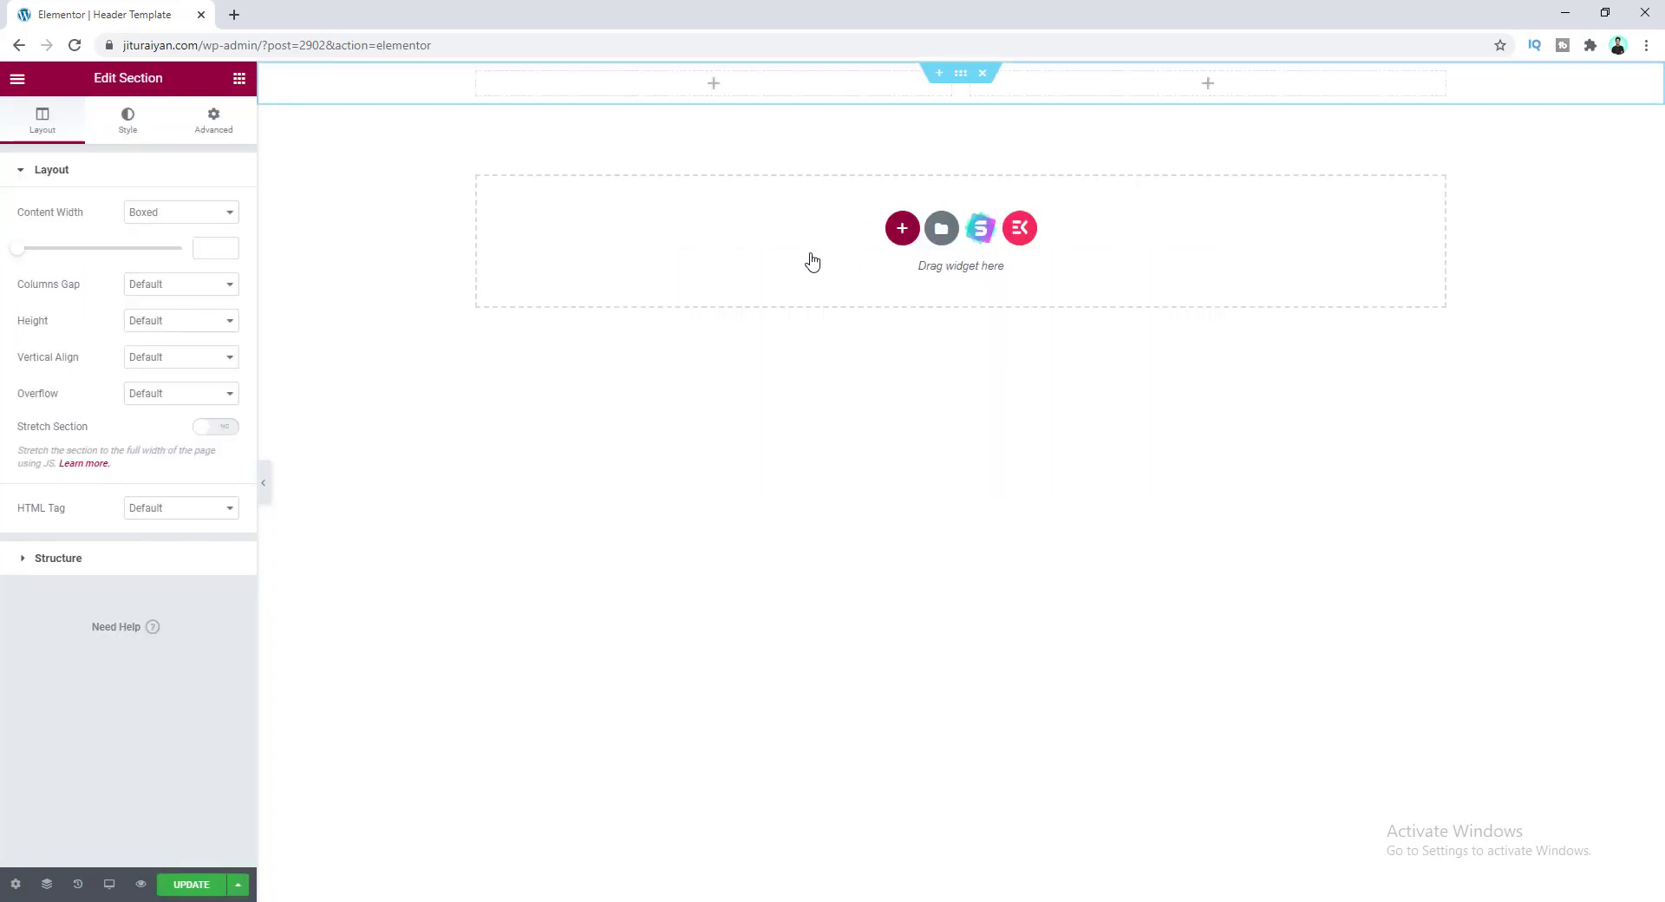
# - Add an Image widget to the section's first column and insert the white Outdoor Adventure logo from the media library
pyautogui.click(714, 86)
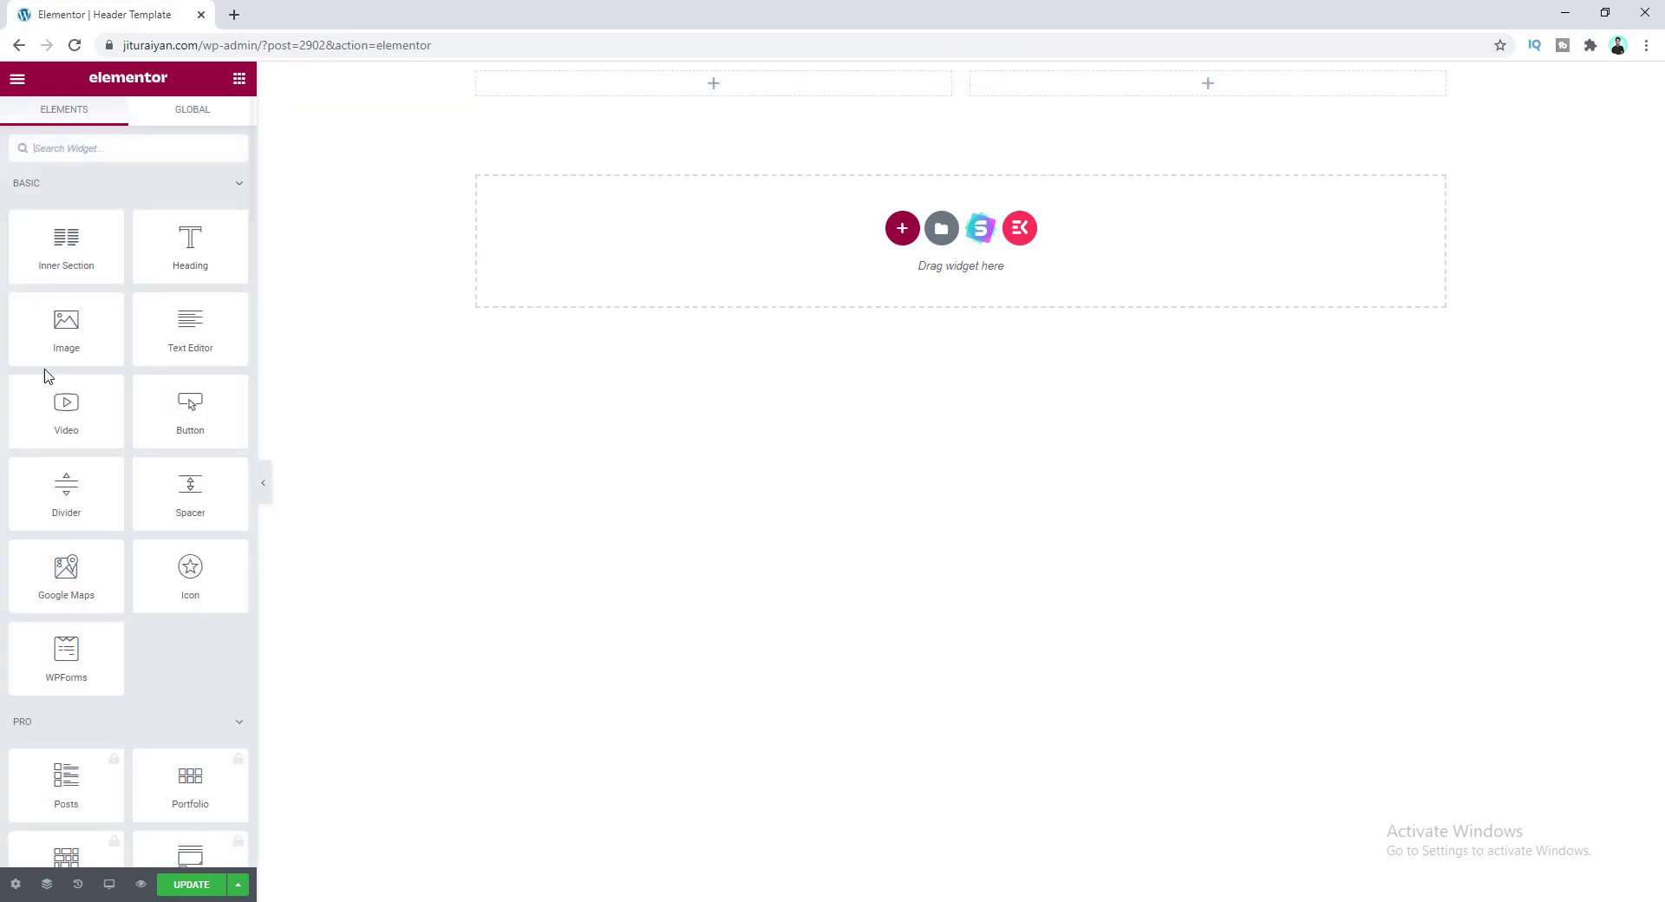
pyautogui.moveTo(45, 327); pyautogui.dragTo(646, 86)
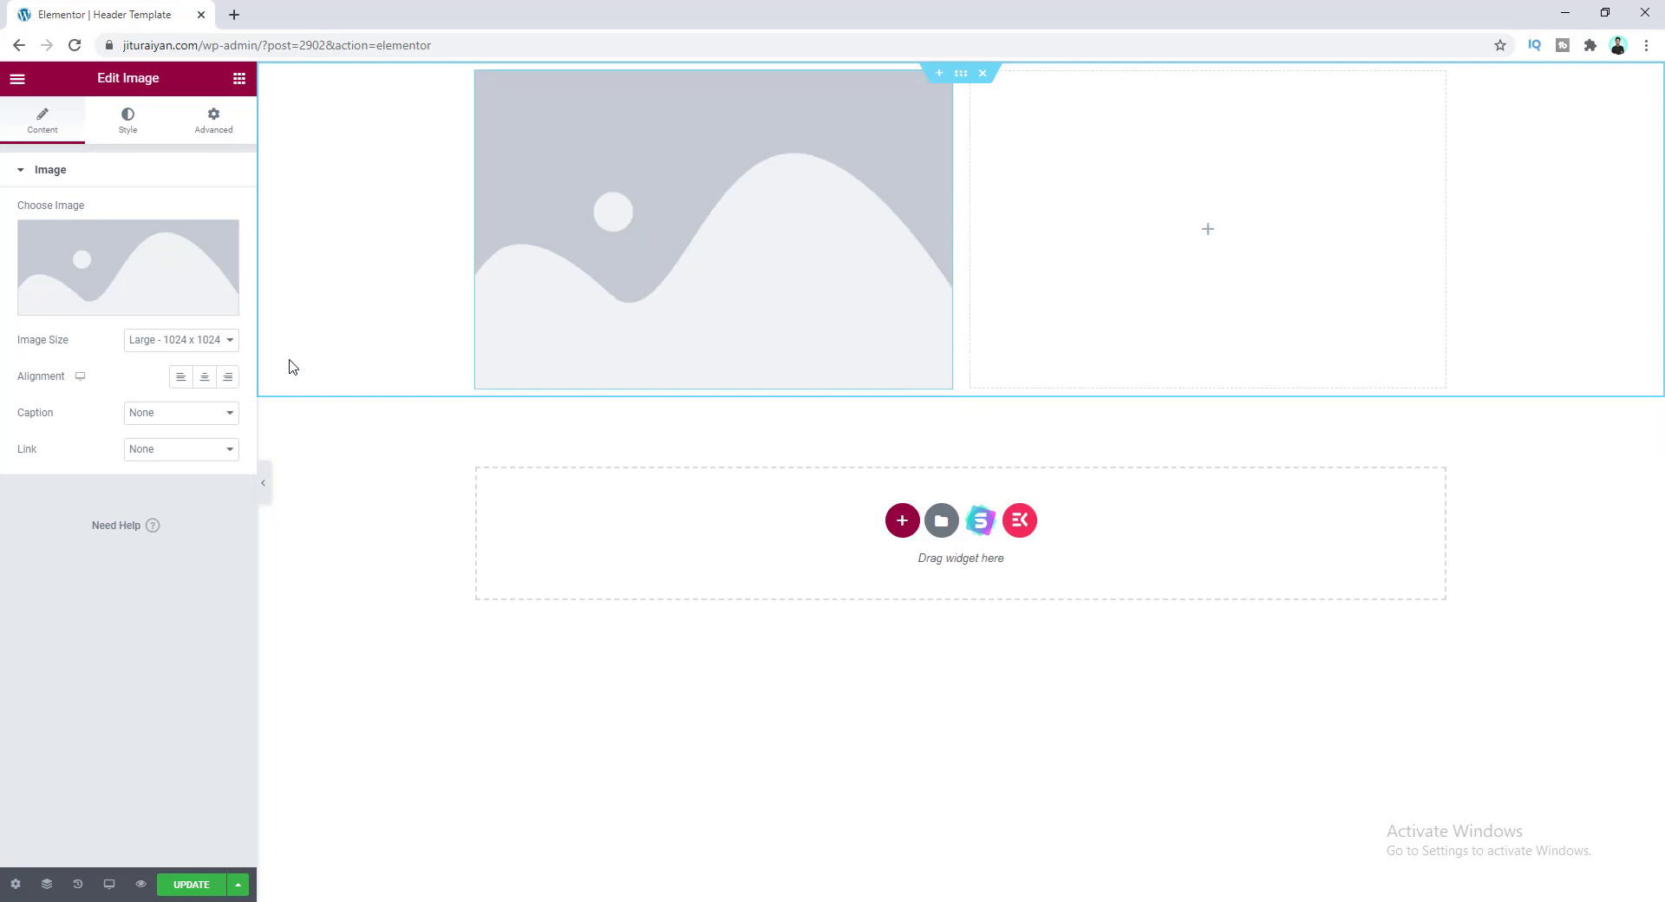
pyautogui.click(153, 279)
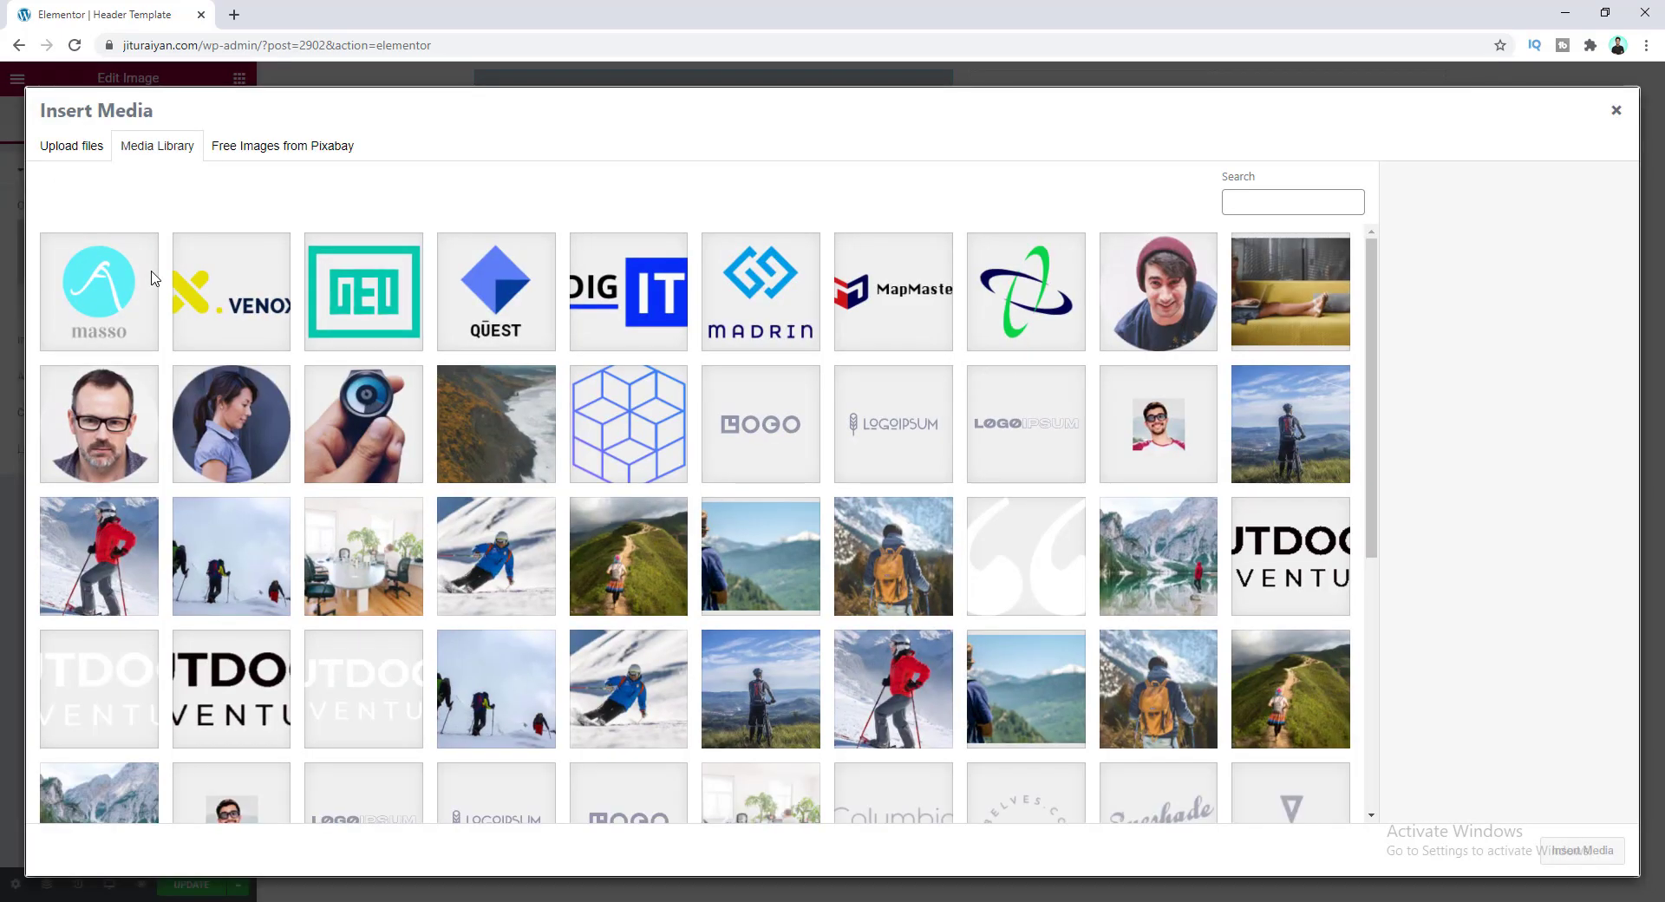
pyautogui.click(361, 681)
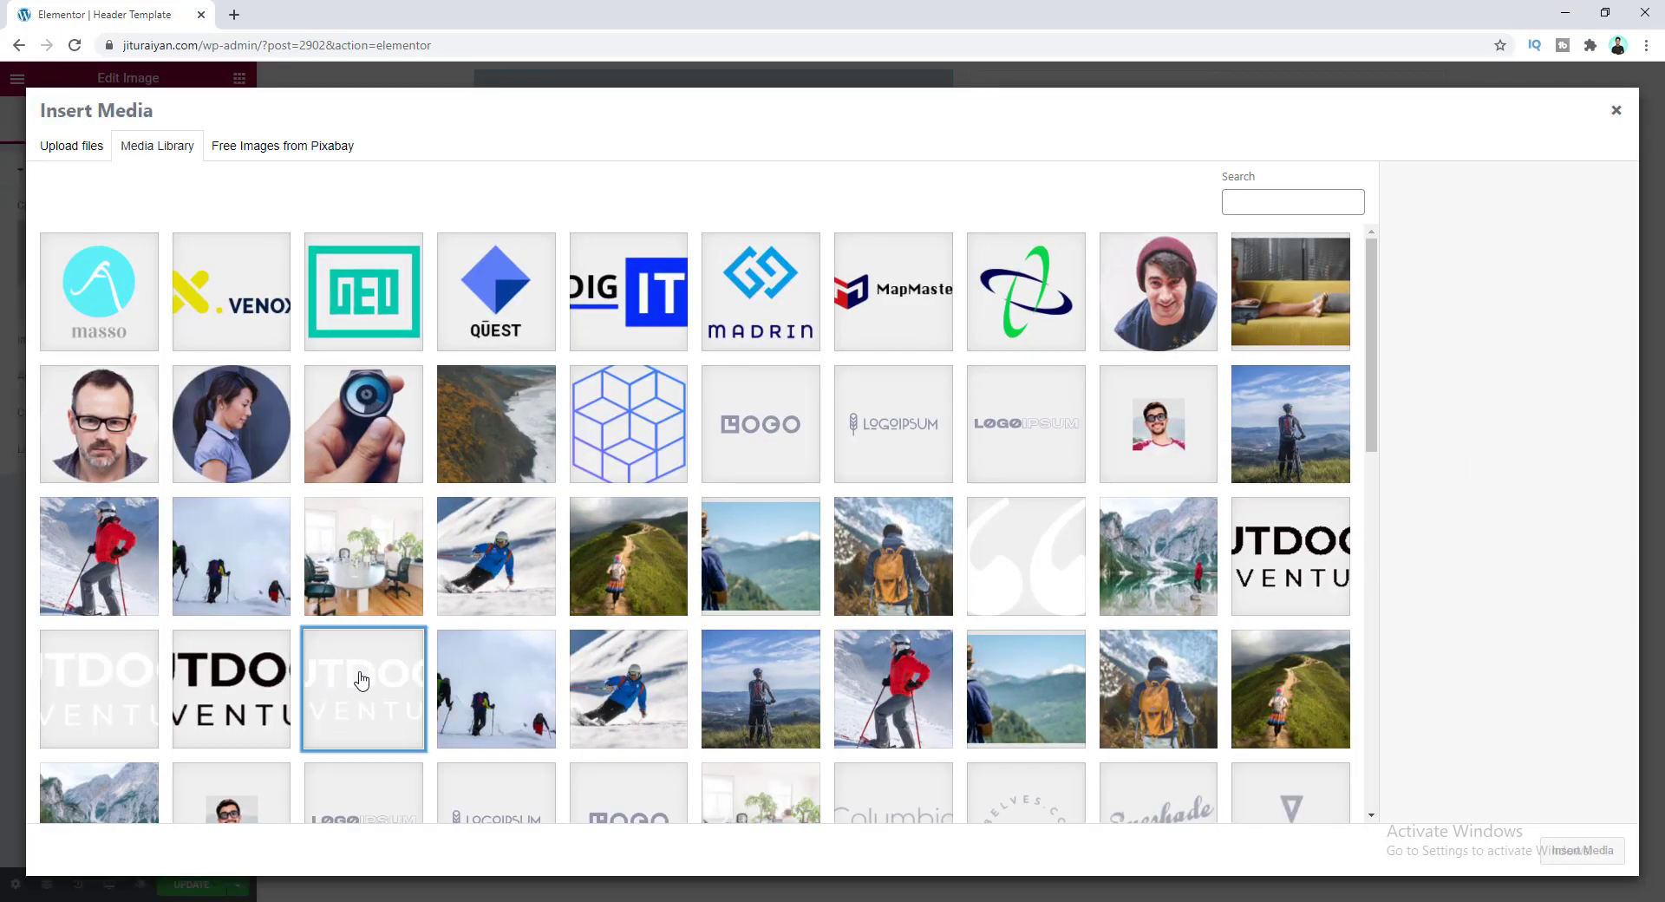
pyautogui.click(1561, 854)
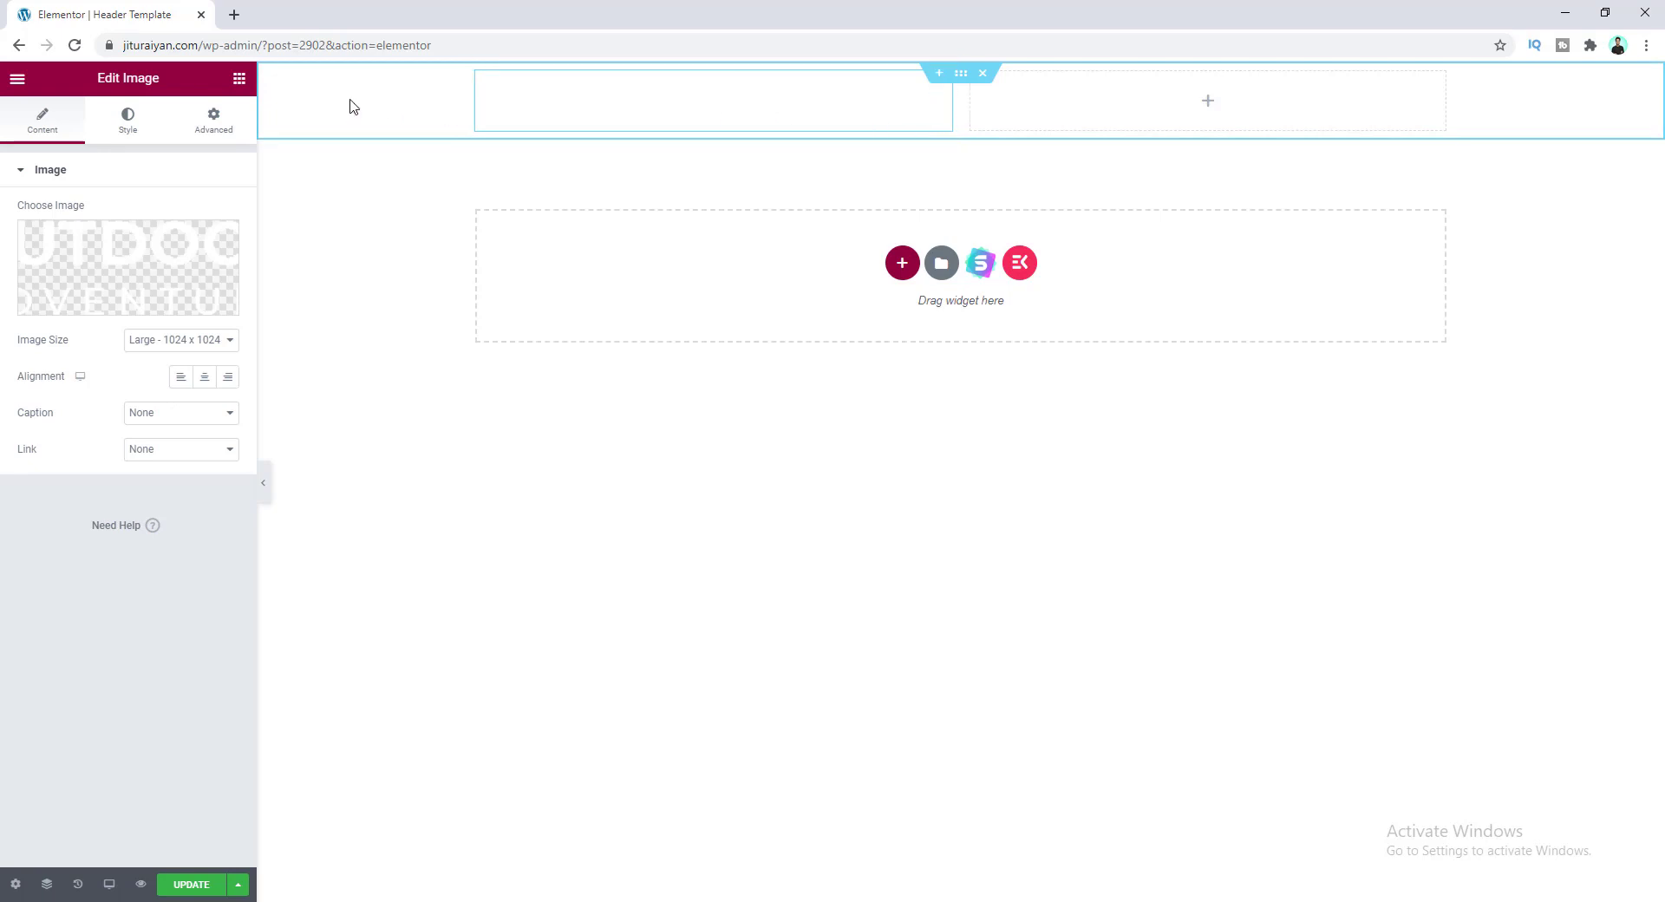
# - Give the header section a classic background with solid black, #000000
pyautogui.click(961, 76)
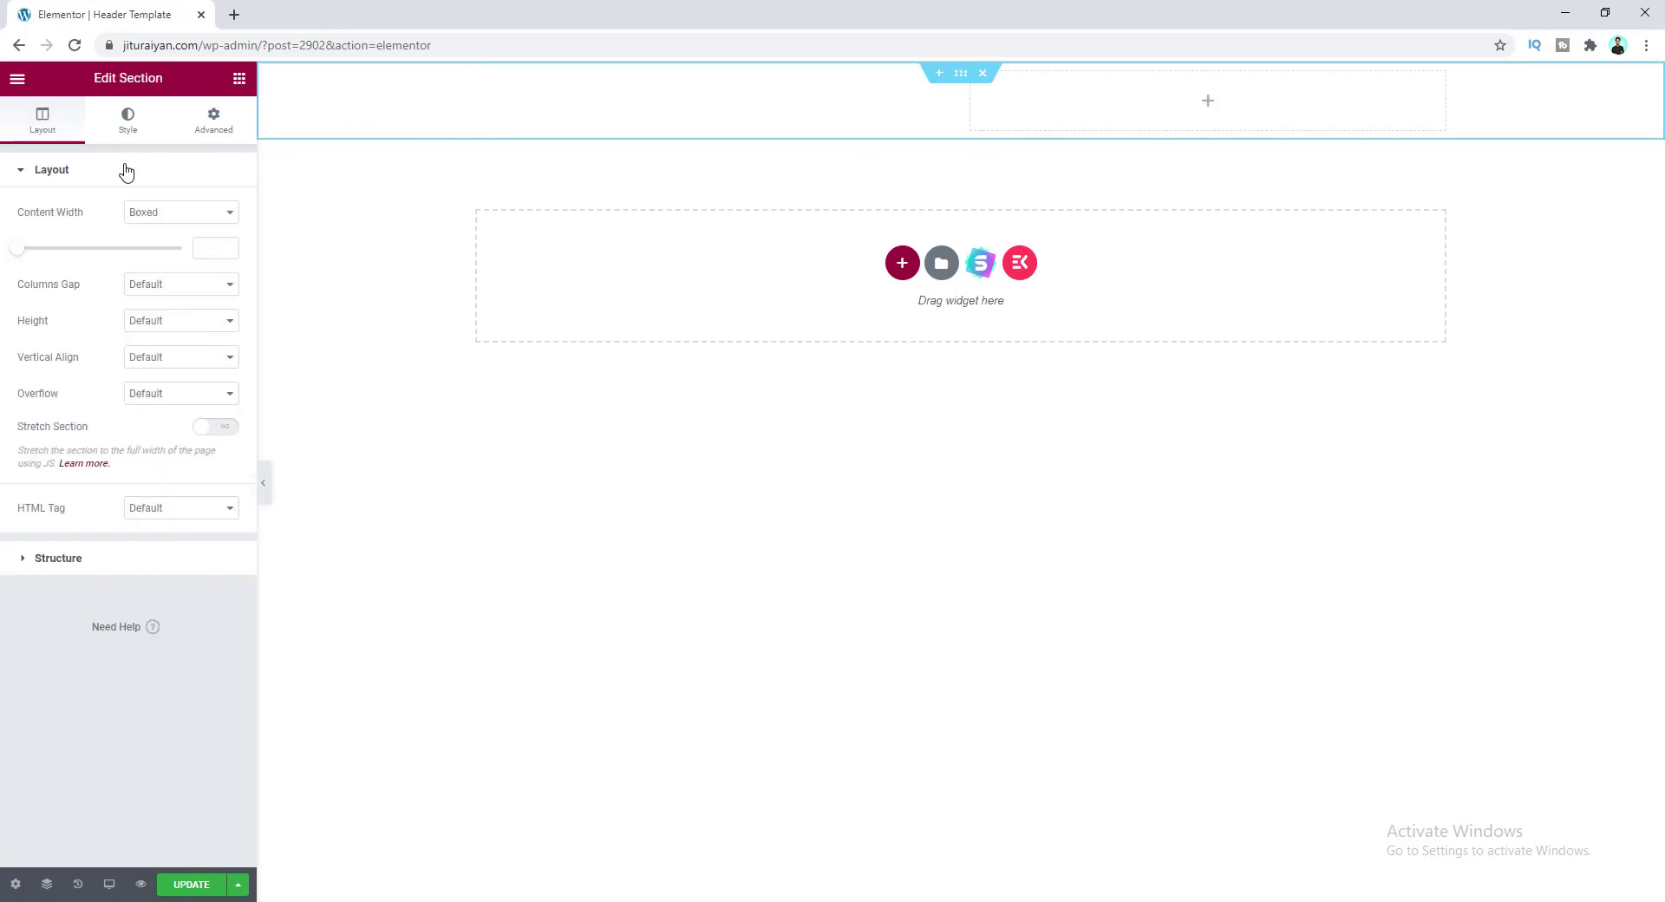
pyautogui.click(131, 121)
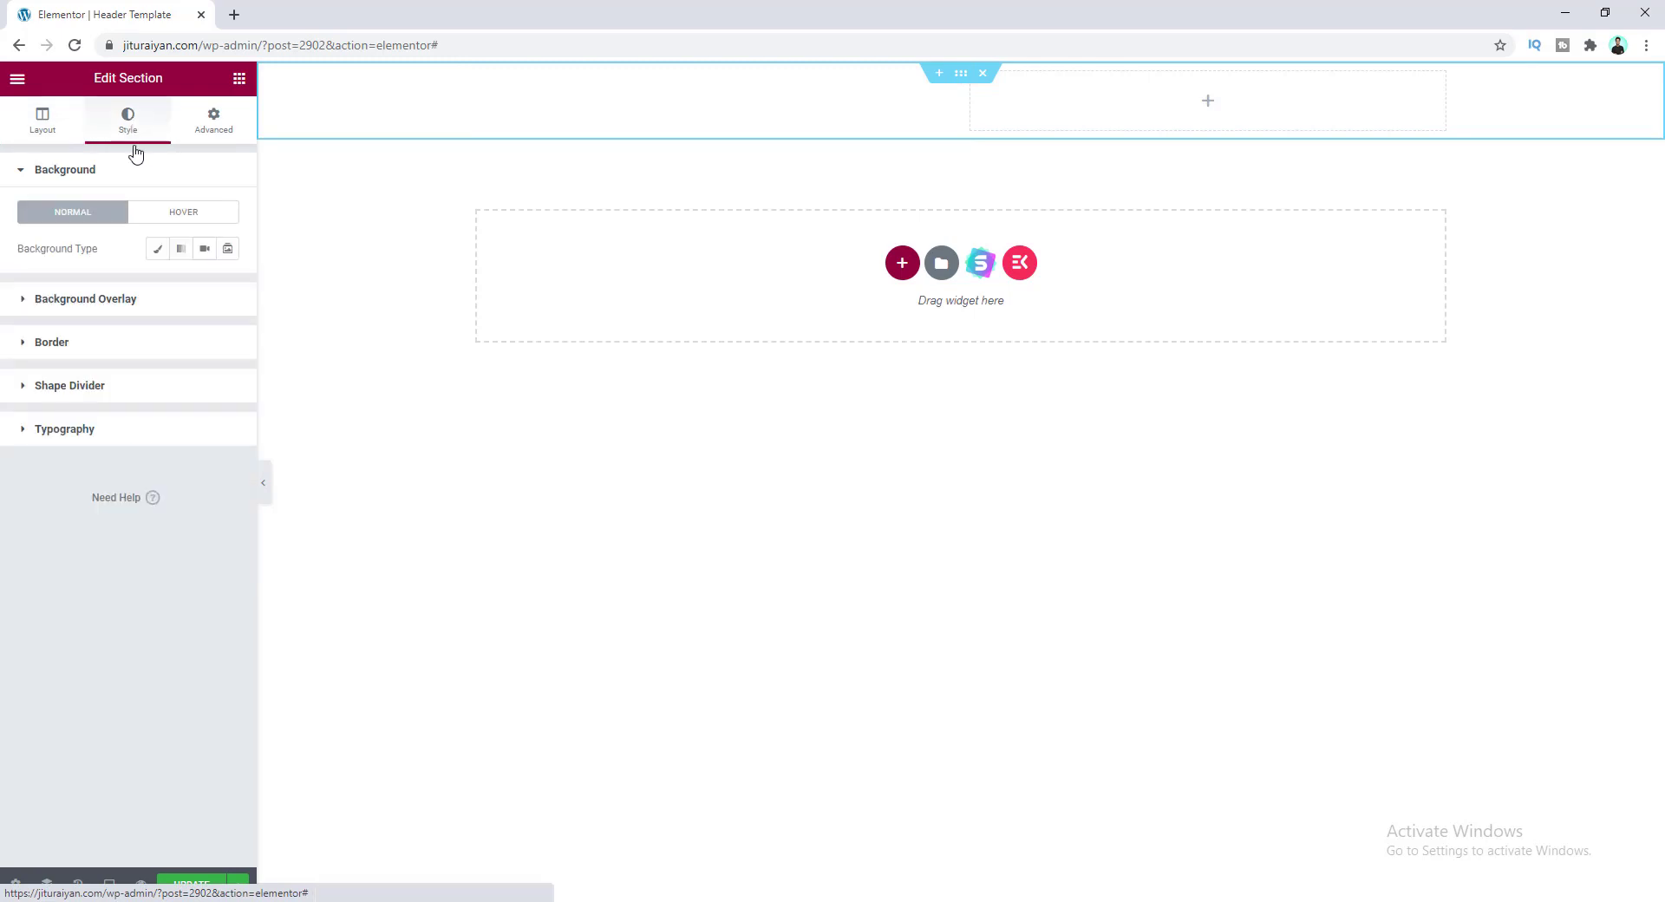
pyautogui.click(157, 249)
pyautogui.click(227, 285)
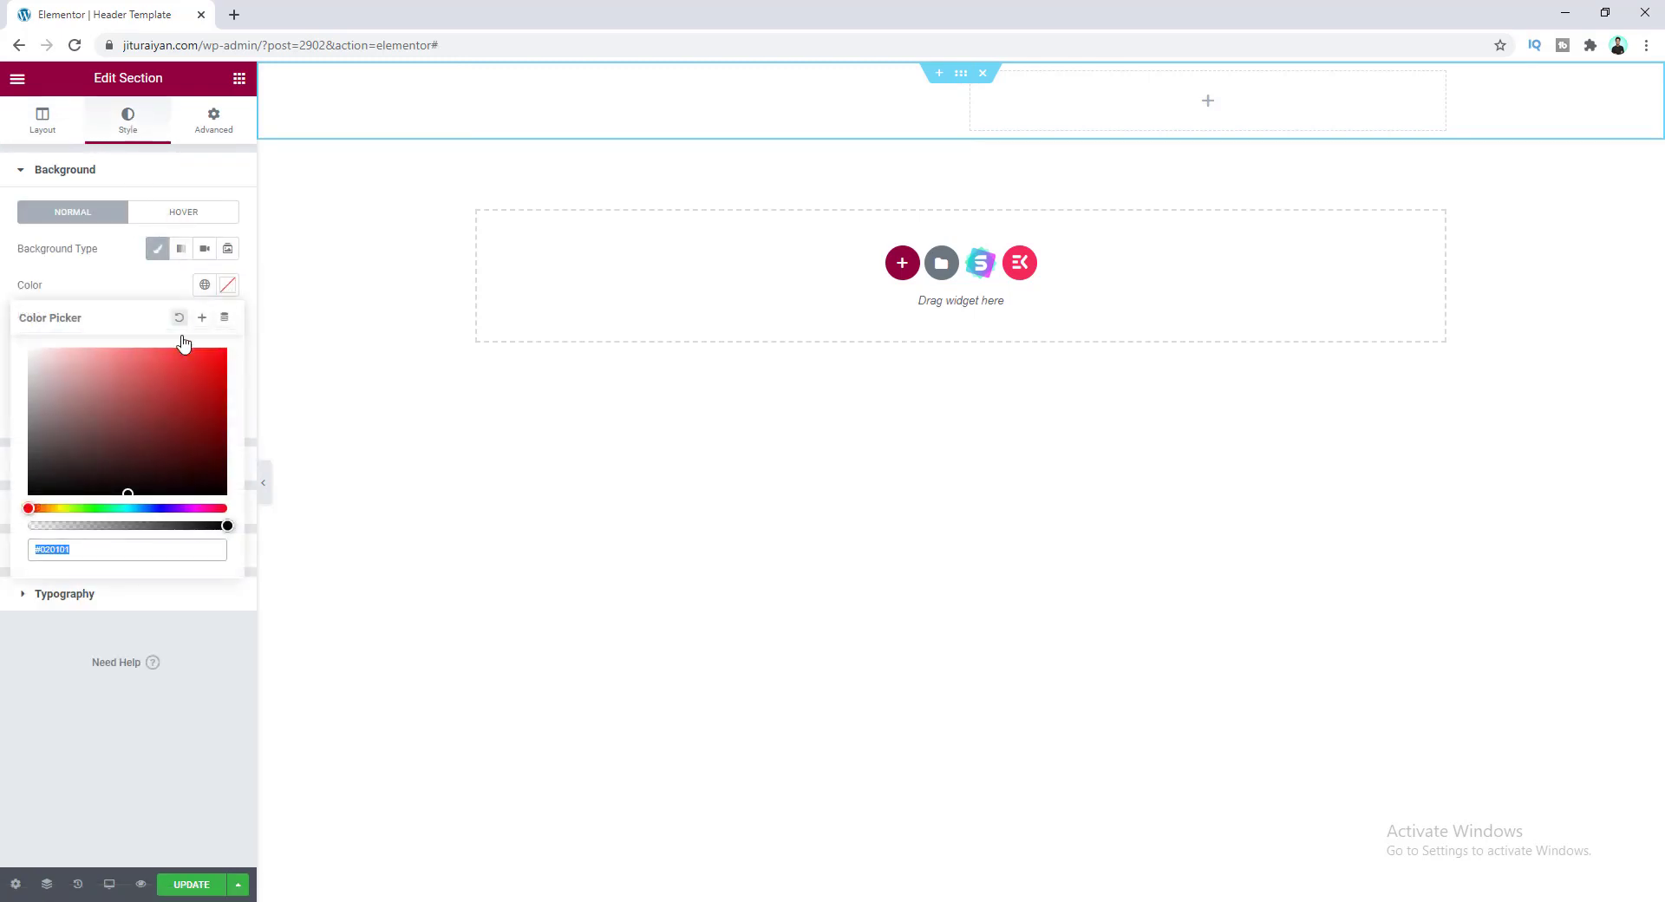
pyautogui.moveTo(131, 438); pyautogui.dragTo(3, 519)
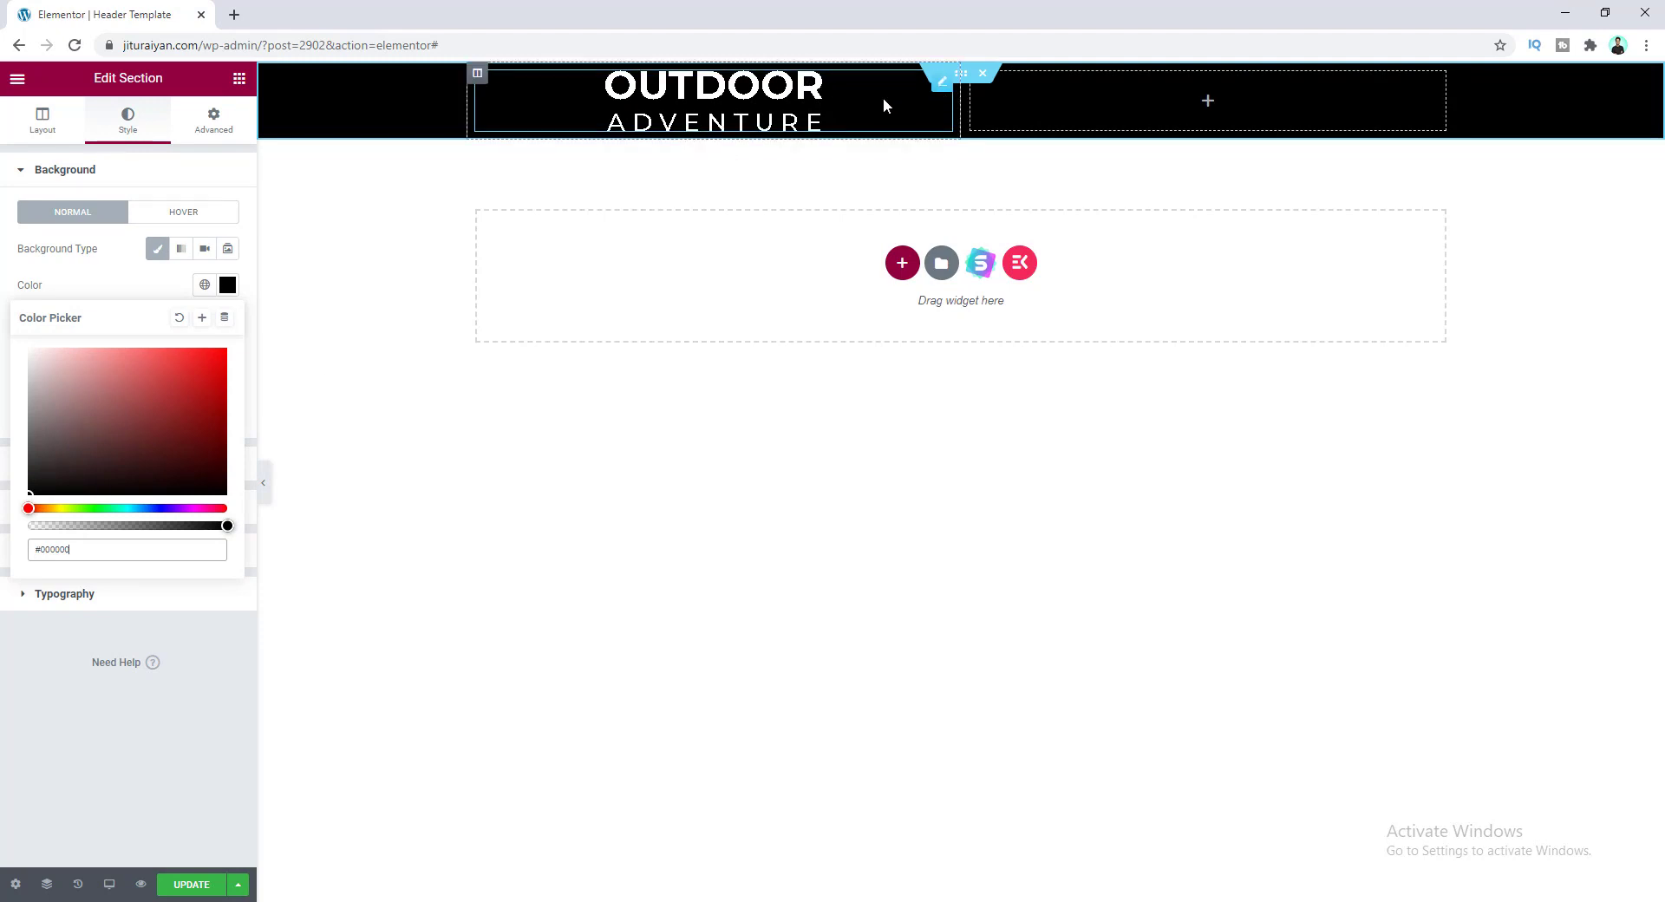
# - Align the logo image to the left and link it to the site's own home page as a custom URL
pyautogui.click(884, 102)
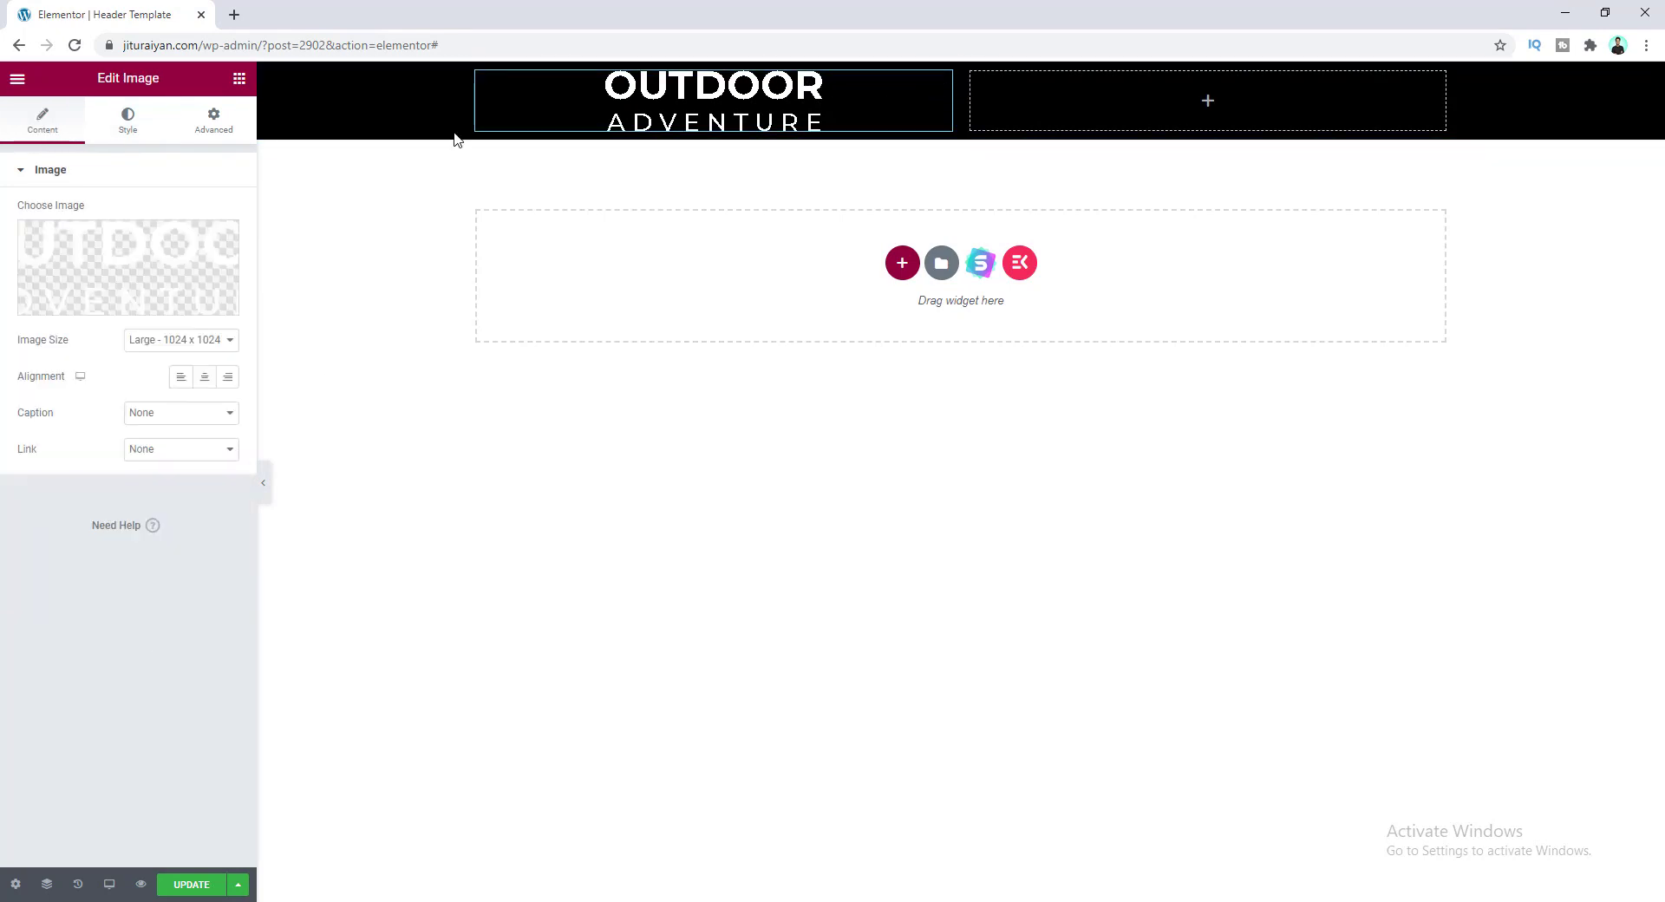
pyautogui.click(180, 379)
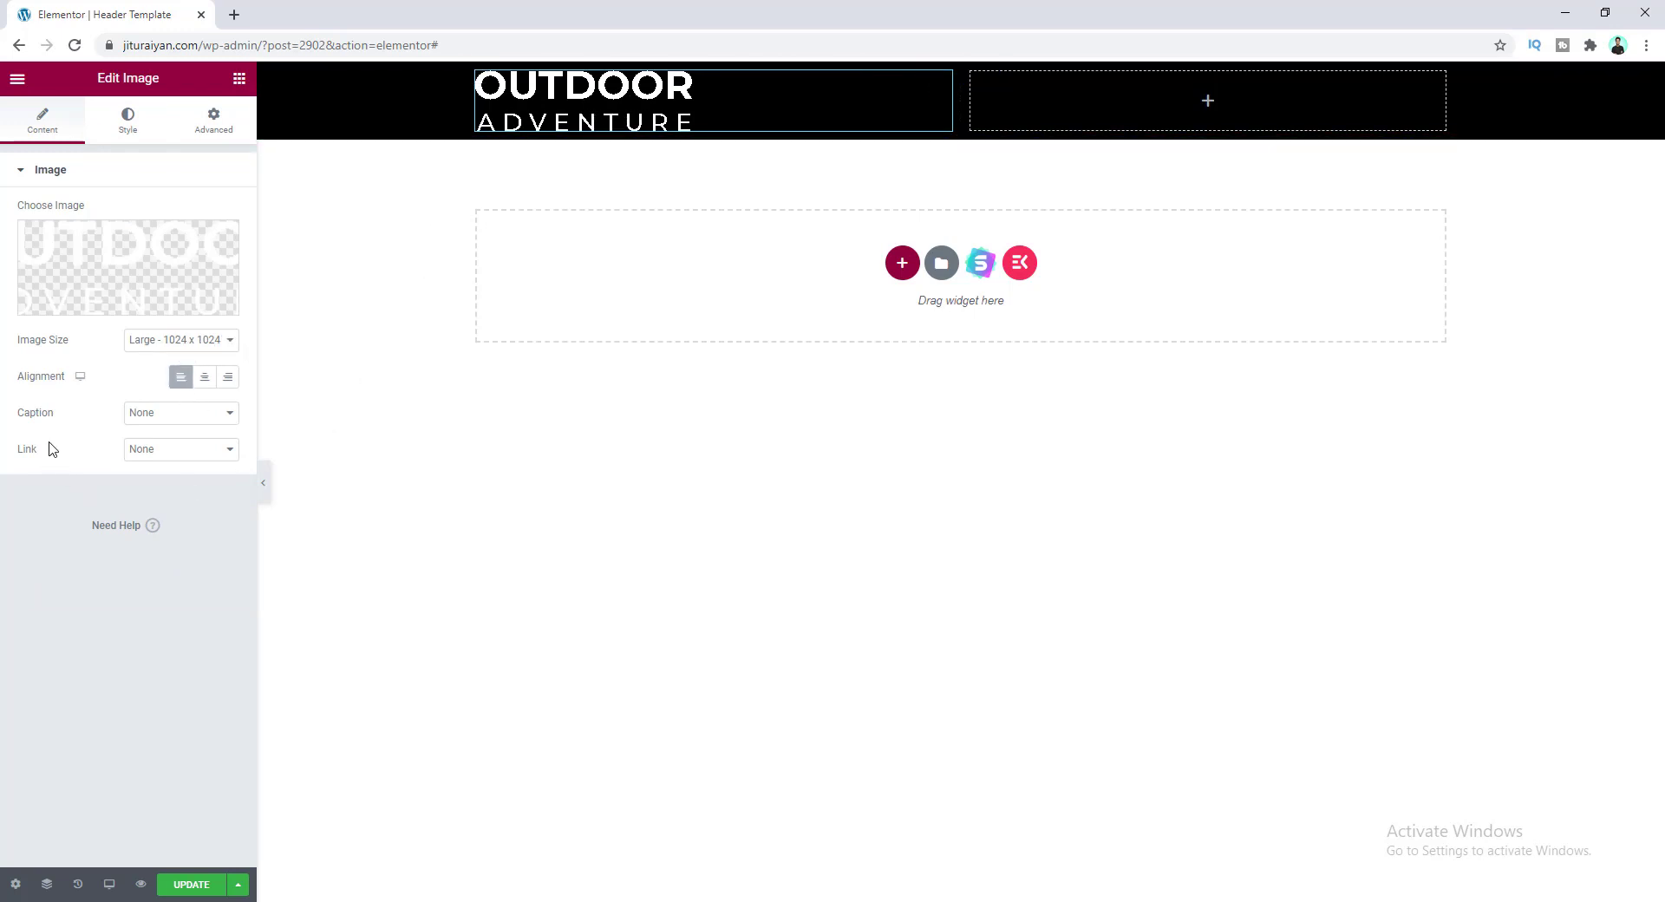
pyautogui.click(191, 454)
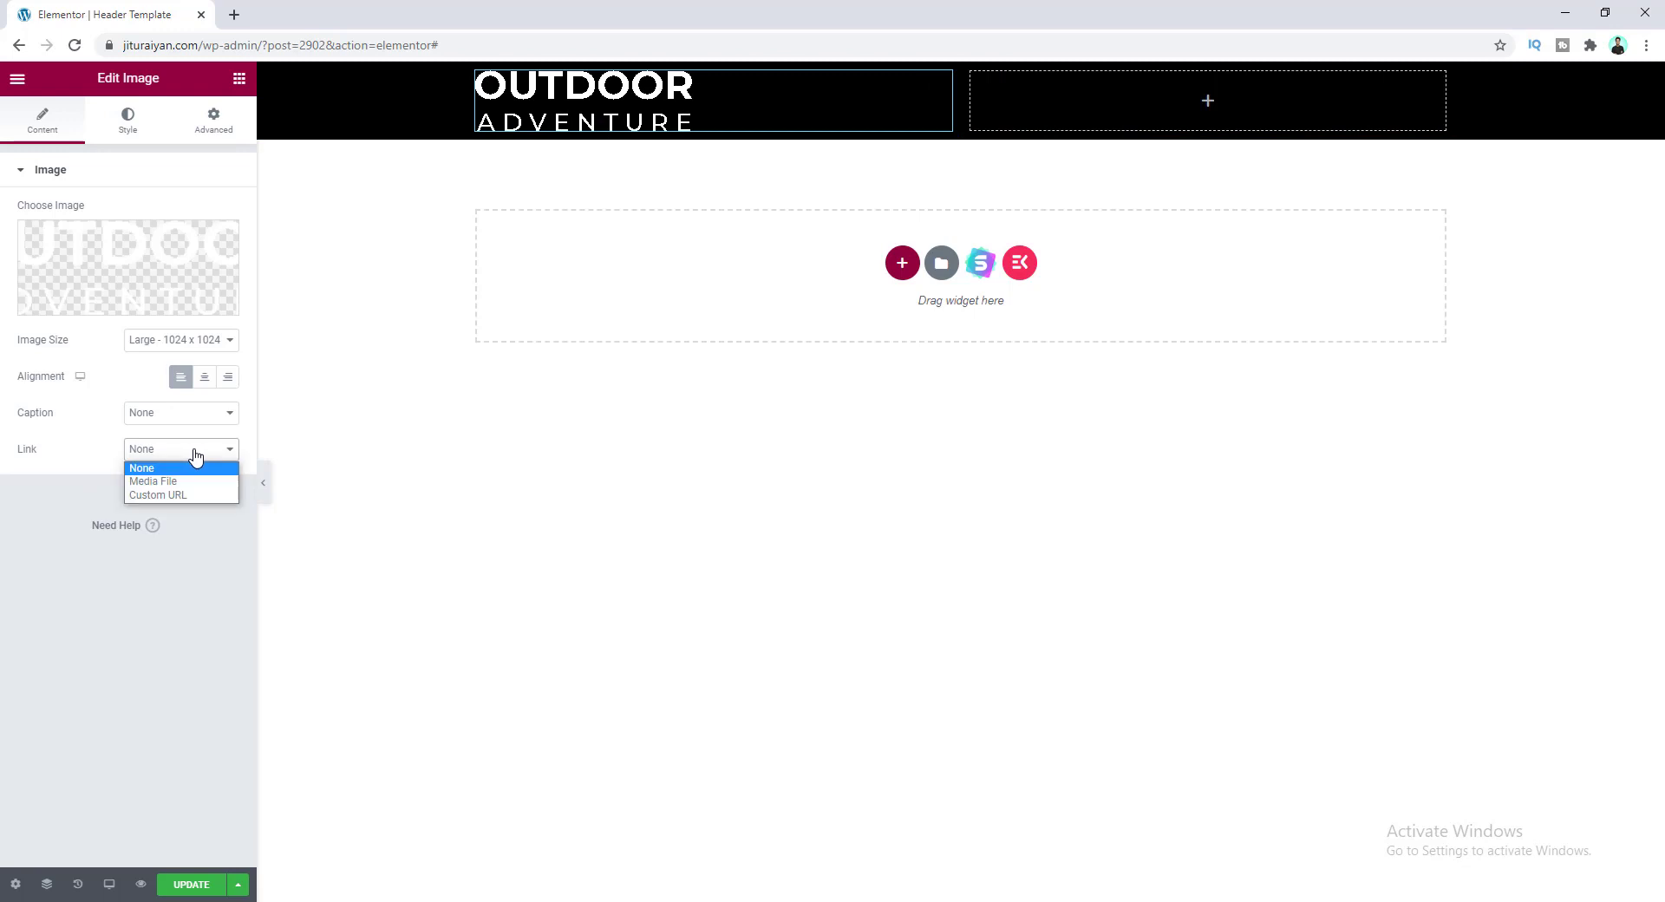
pyautogui.click(216, 496)
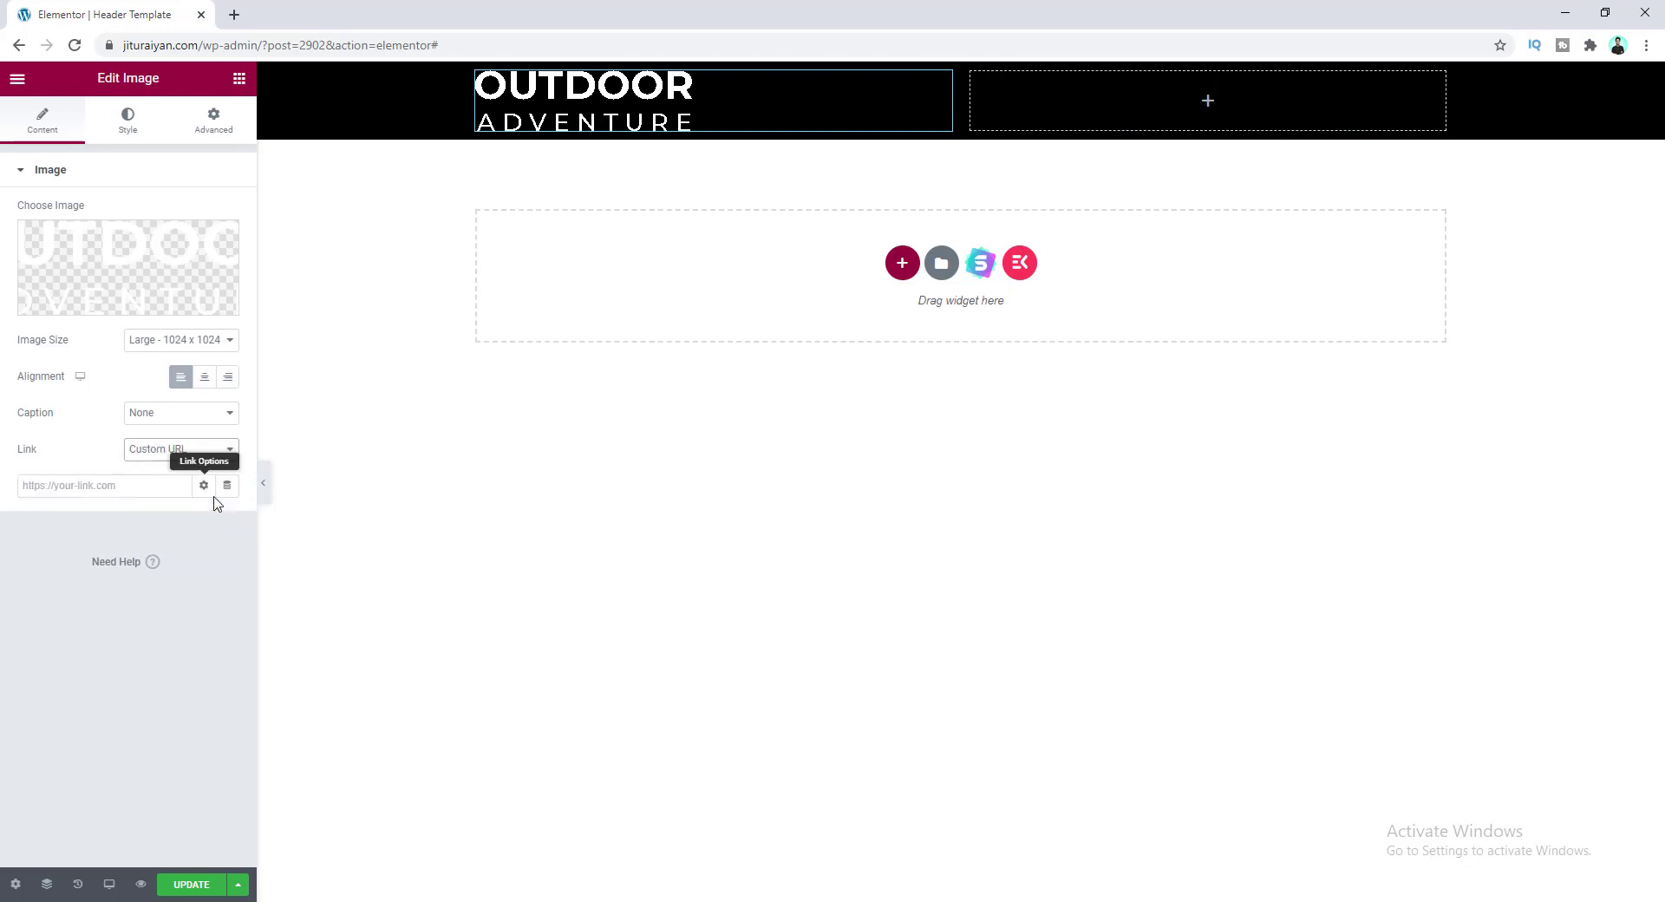
pyautogui.click(121, 485)
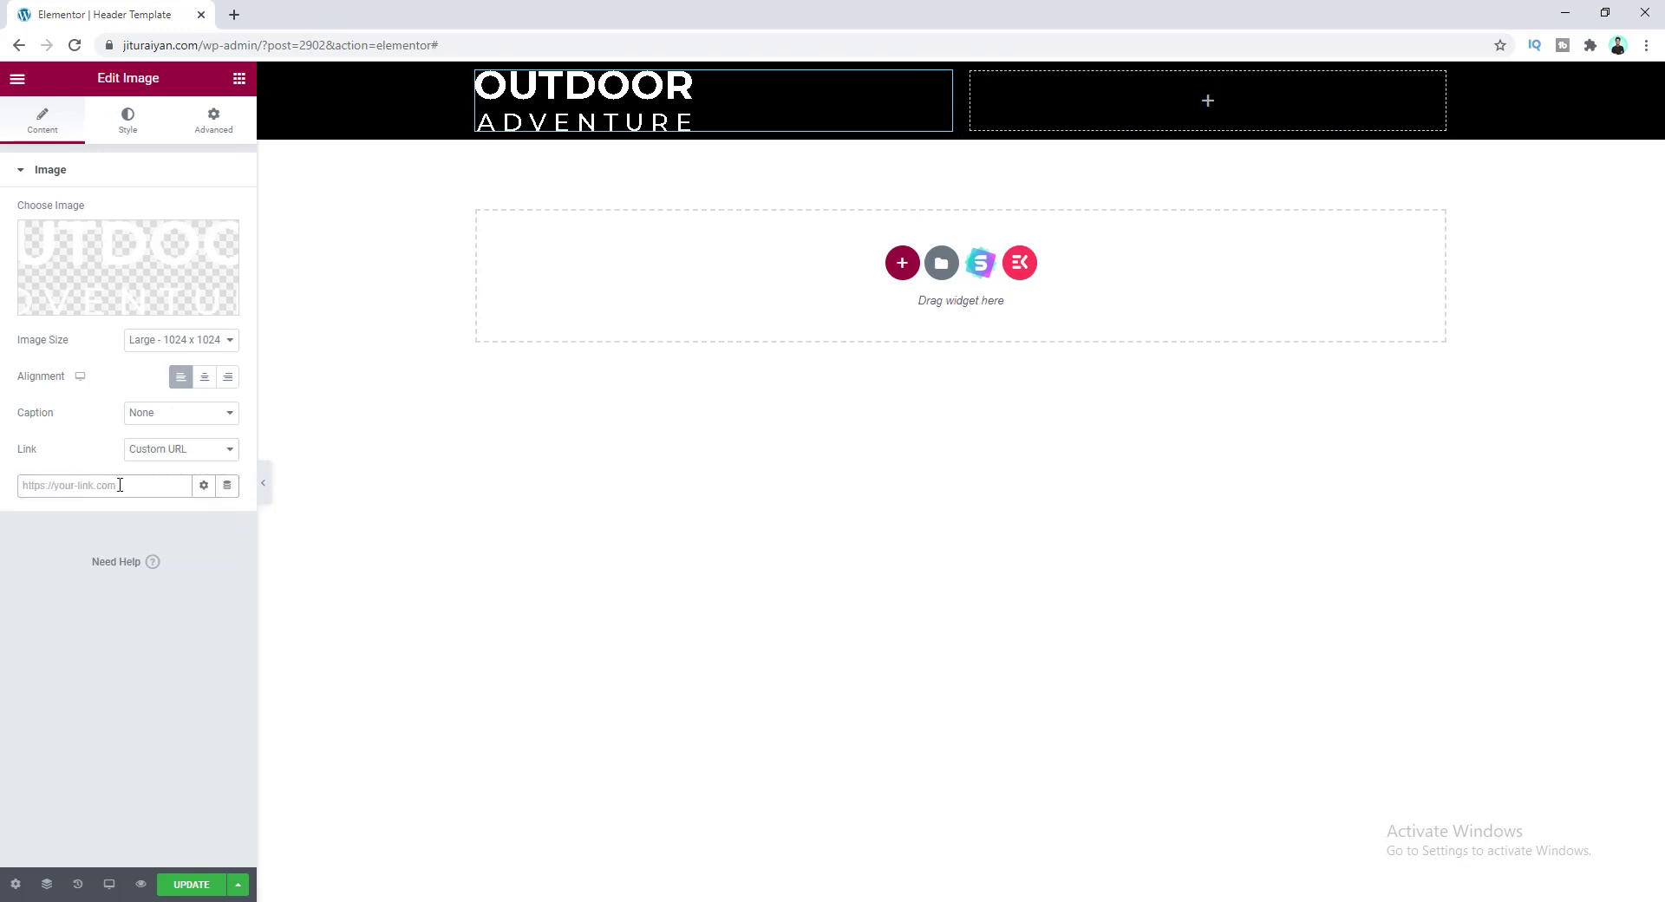
pyautogui.write('https:jituraiyan.com')
# - Set the logo image's width to 150 px
pyautogui.click(129, 114)
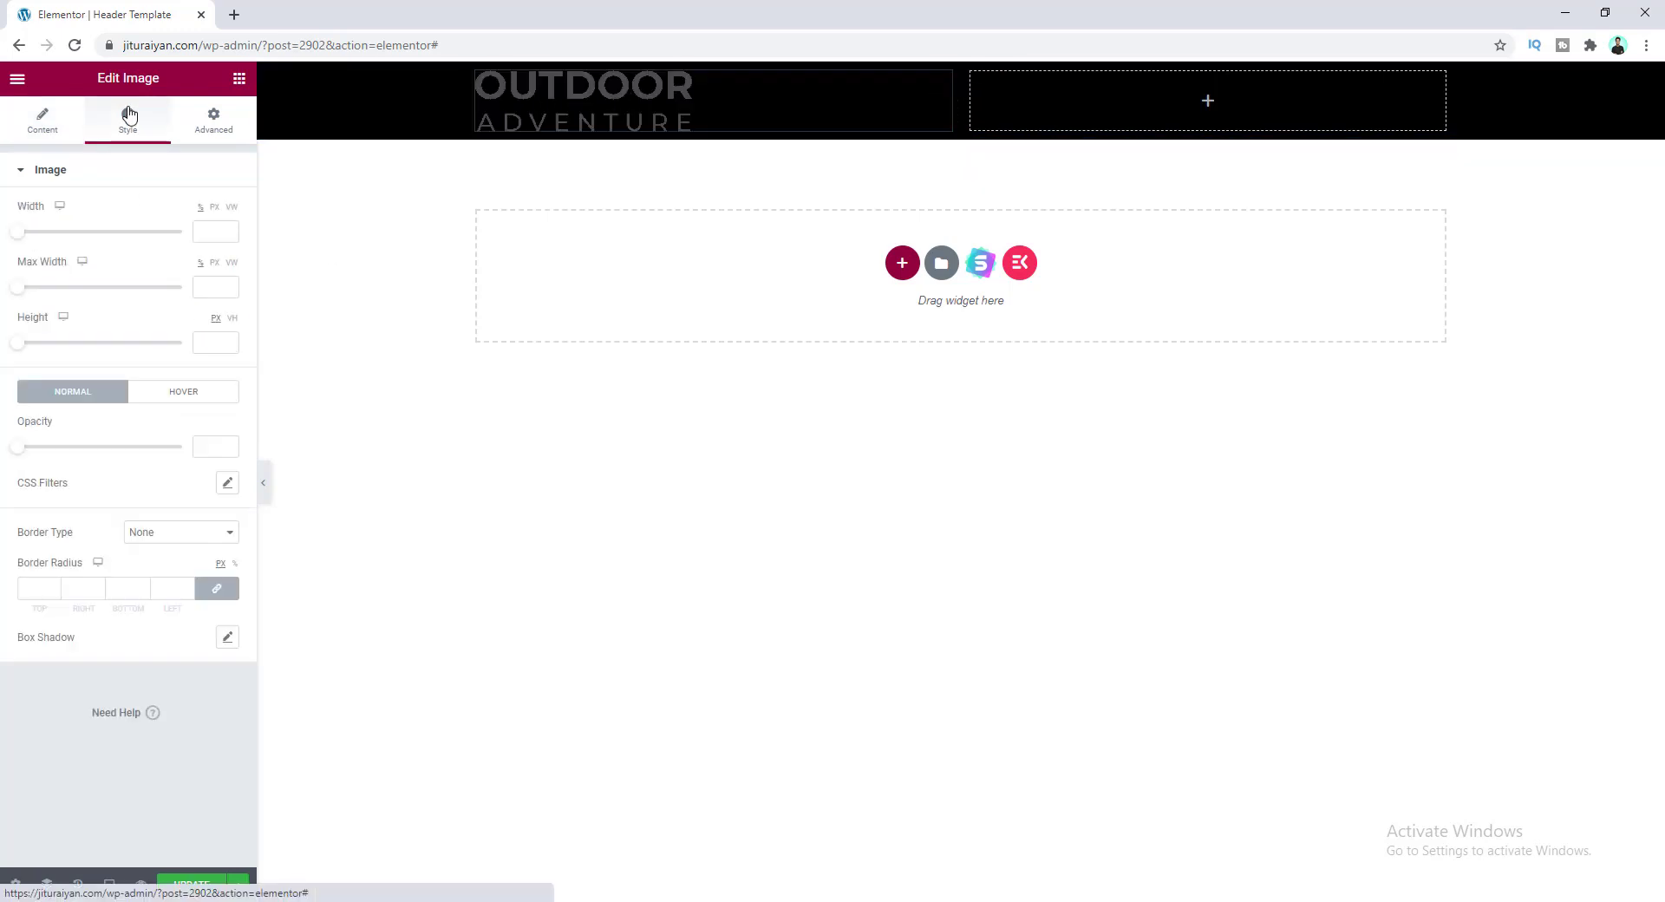
pyautogui.click(206, 232)
pyautogui.write('1')
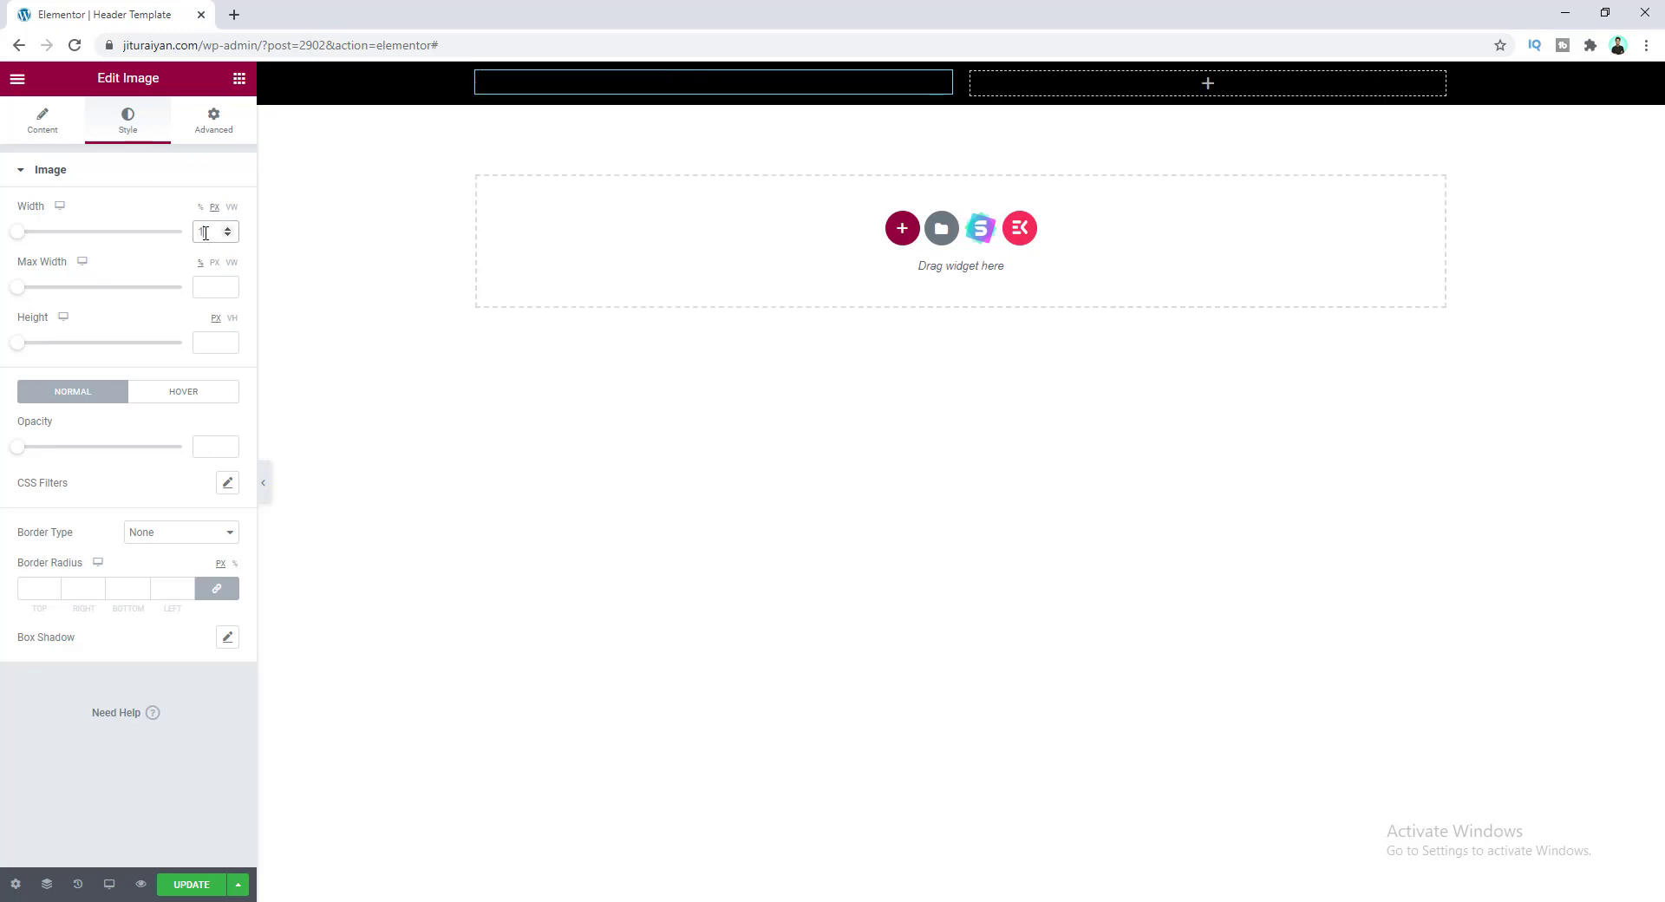
pyautogui.write('50')
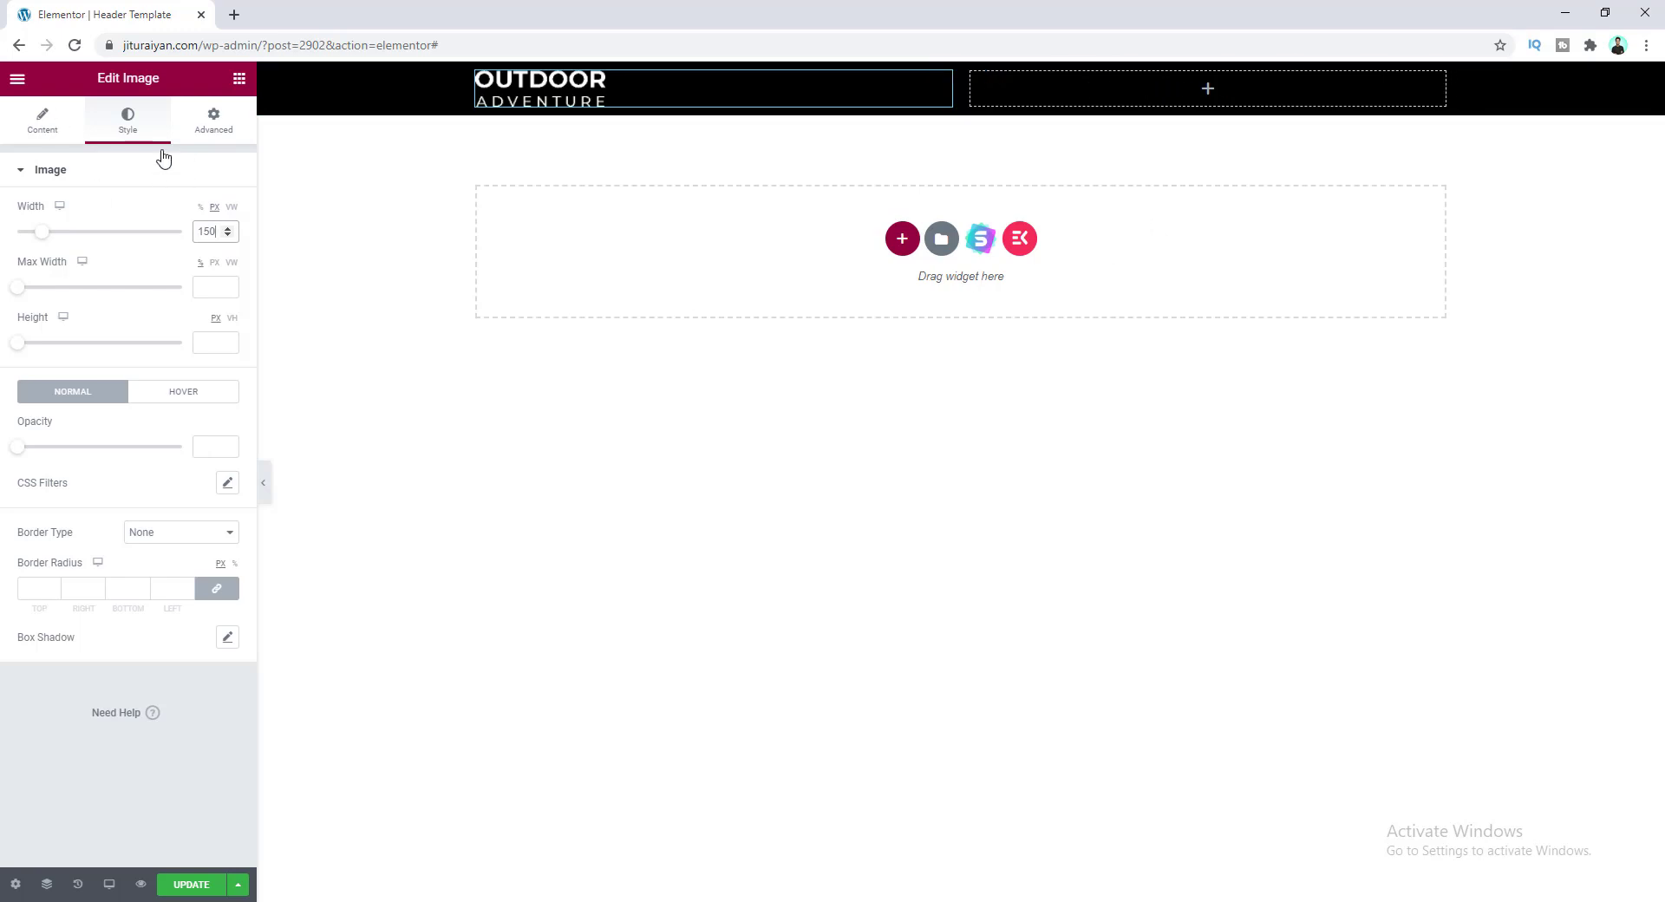
# - Find the ElementsKit Nav menu widget by searching for "menu" and place it in the header's empty second column
pyautogui.click(239, 80)
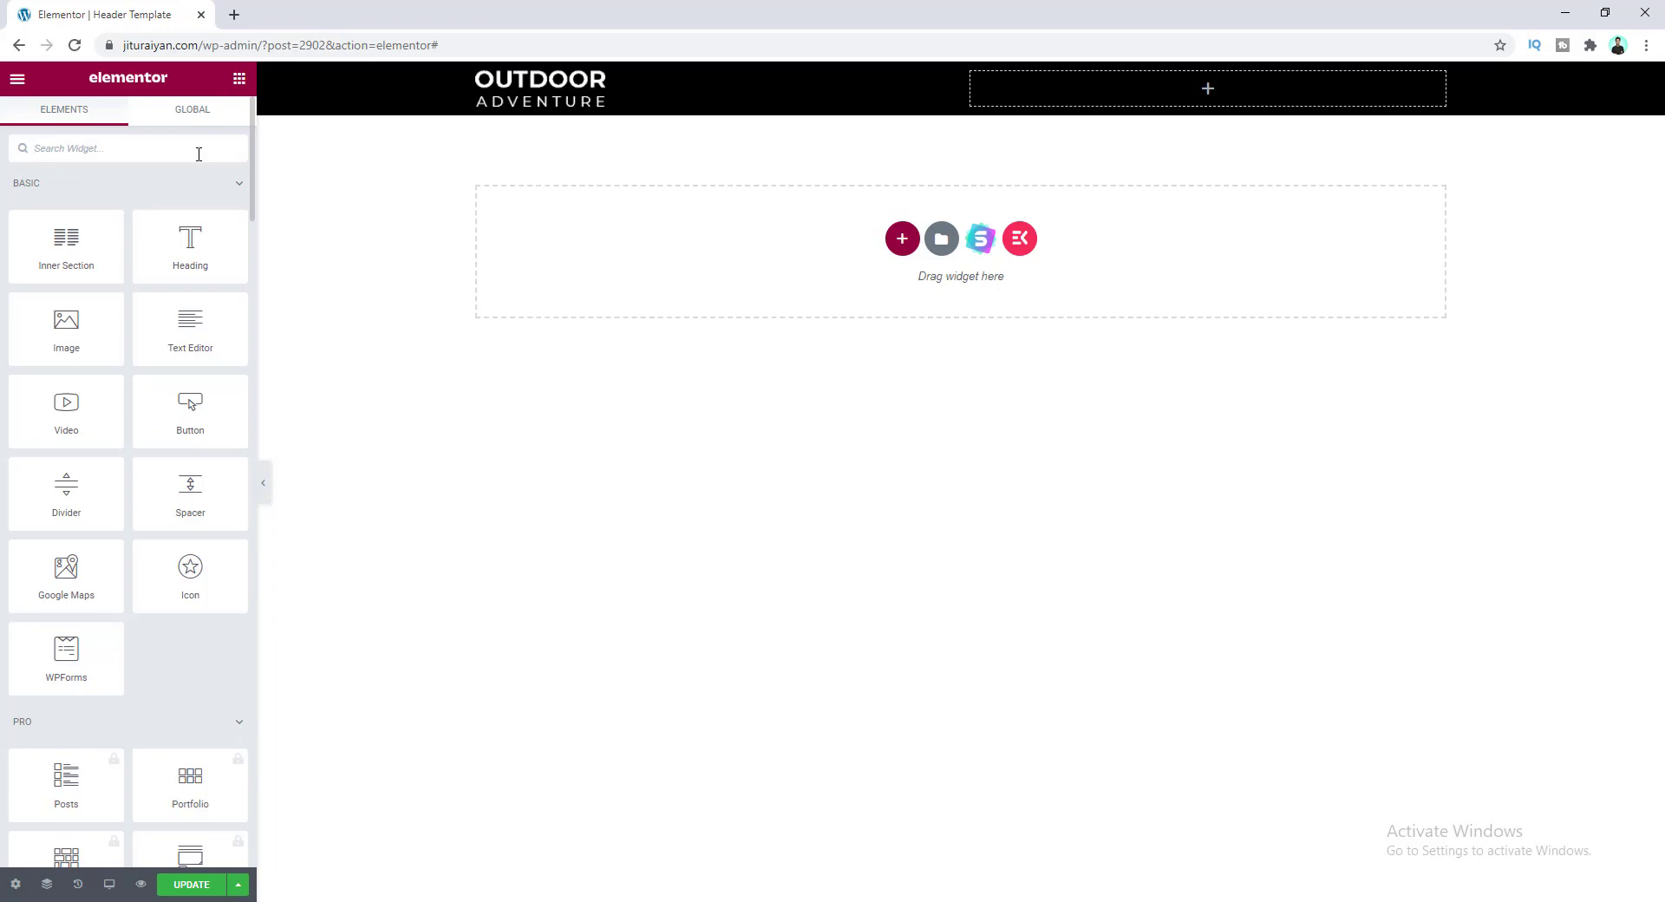
pyautogui.write('menu')
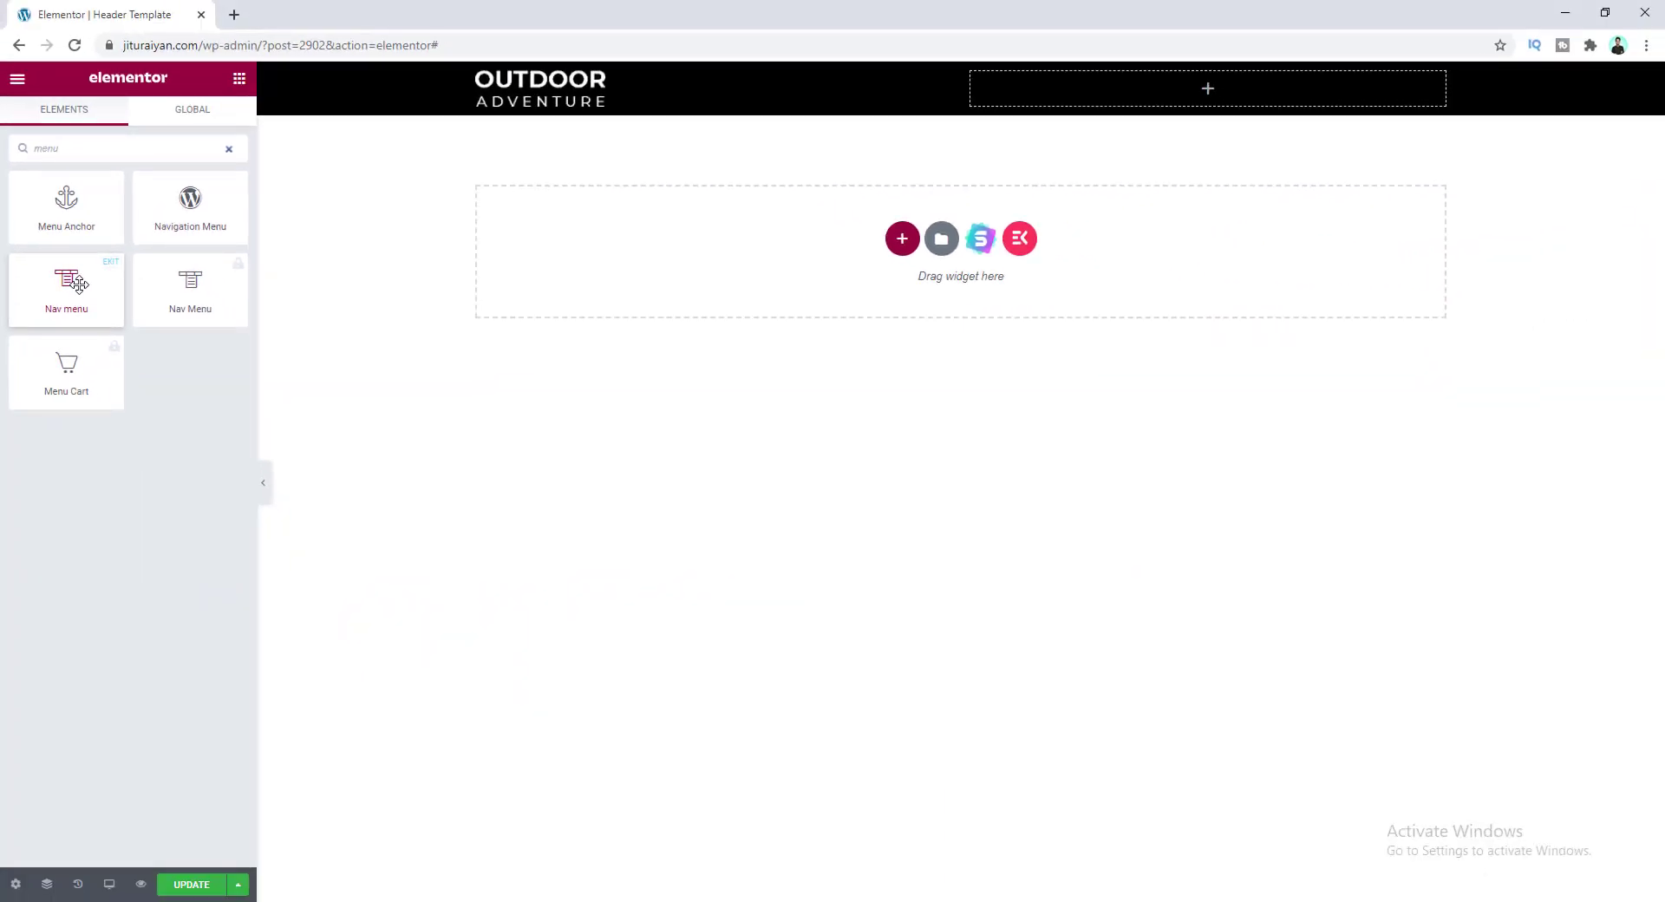
pyautogui.moveTo(66, 289); pyautogui.dragTo(1040, 92)
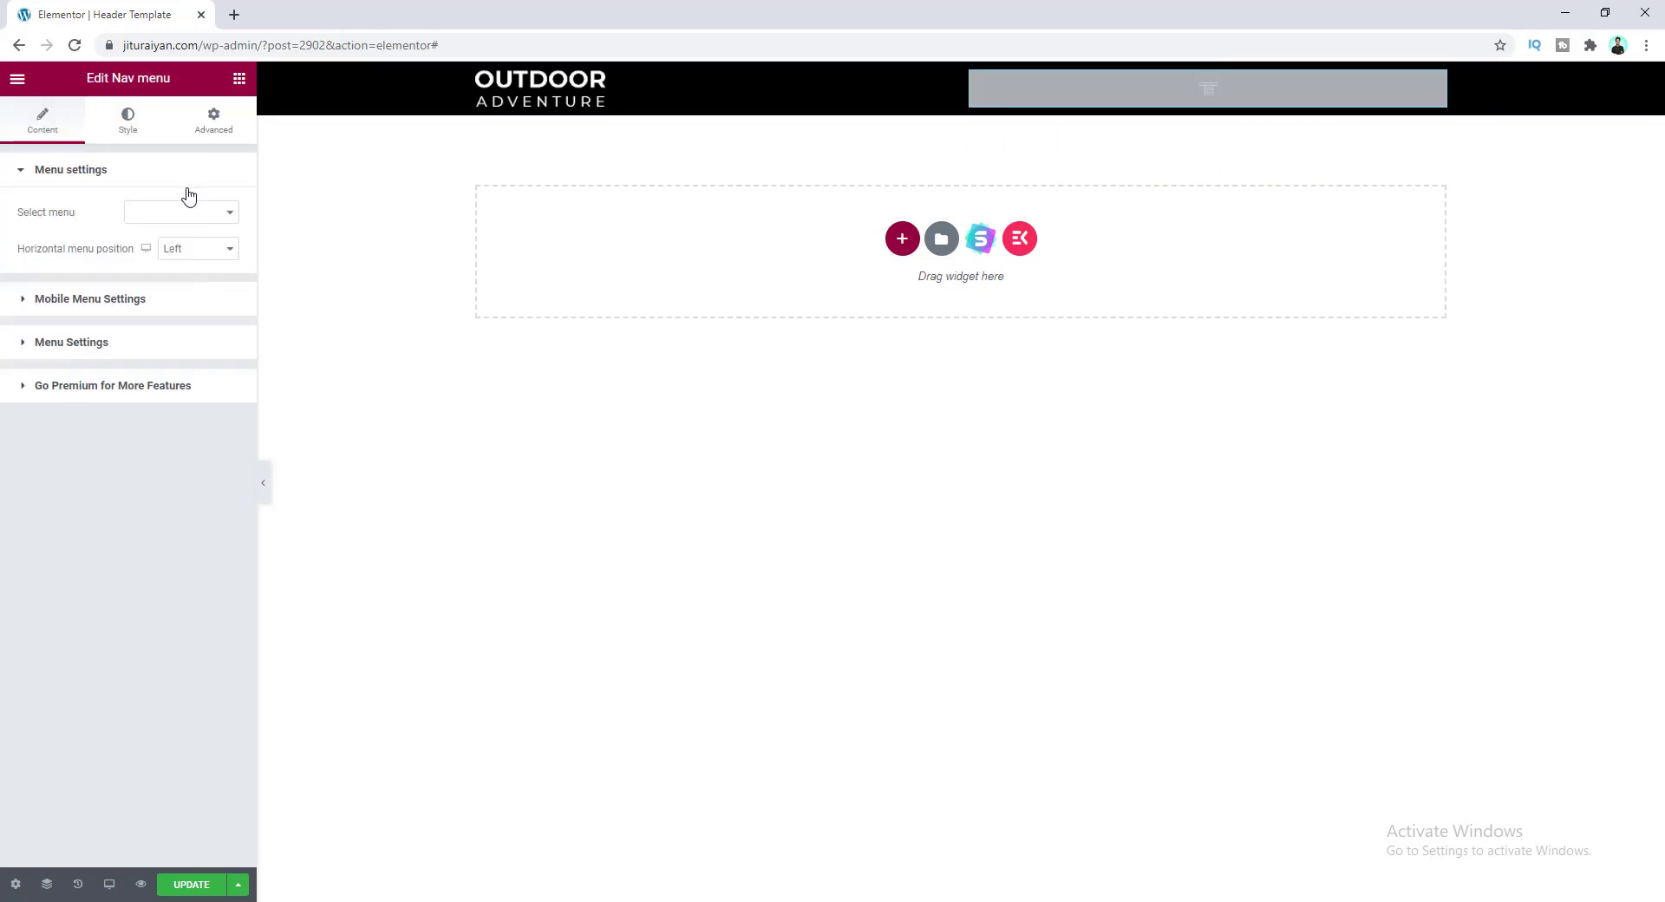
# - Assign Primary Menu to the Nav menu widget and set its normal item text color to white, #fff
pyautogui.click(191, 221)
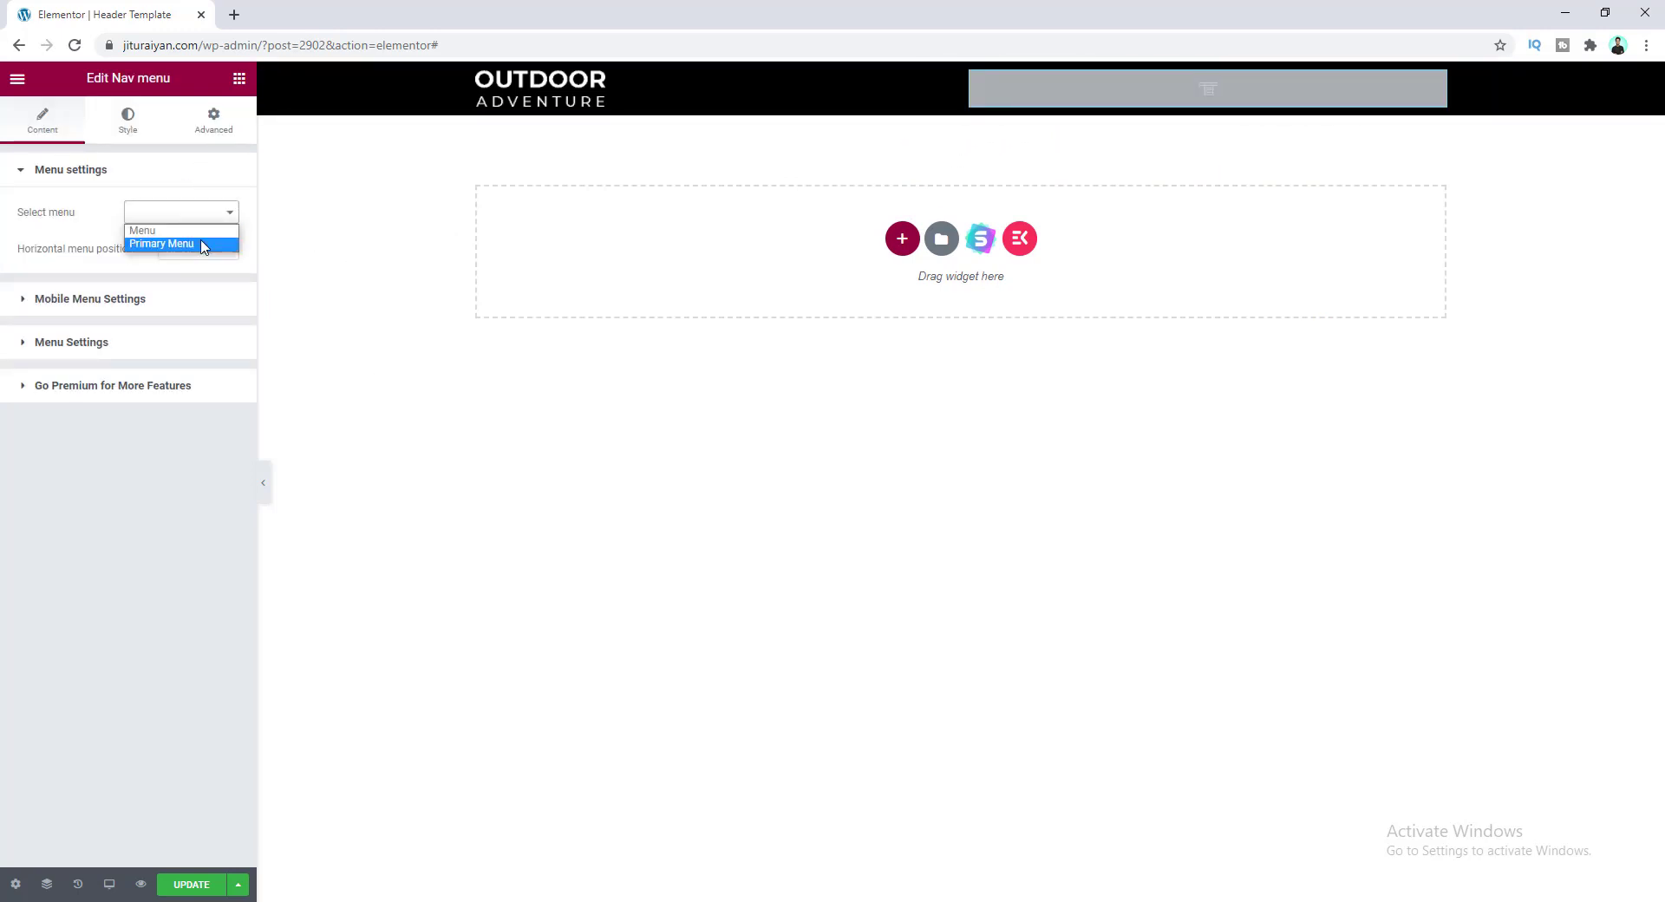
pyautogui.click(202, 244)
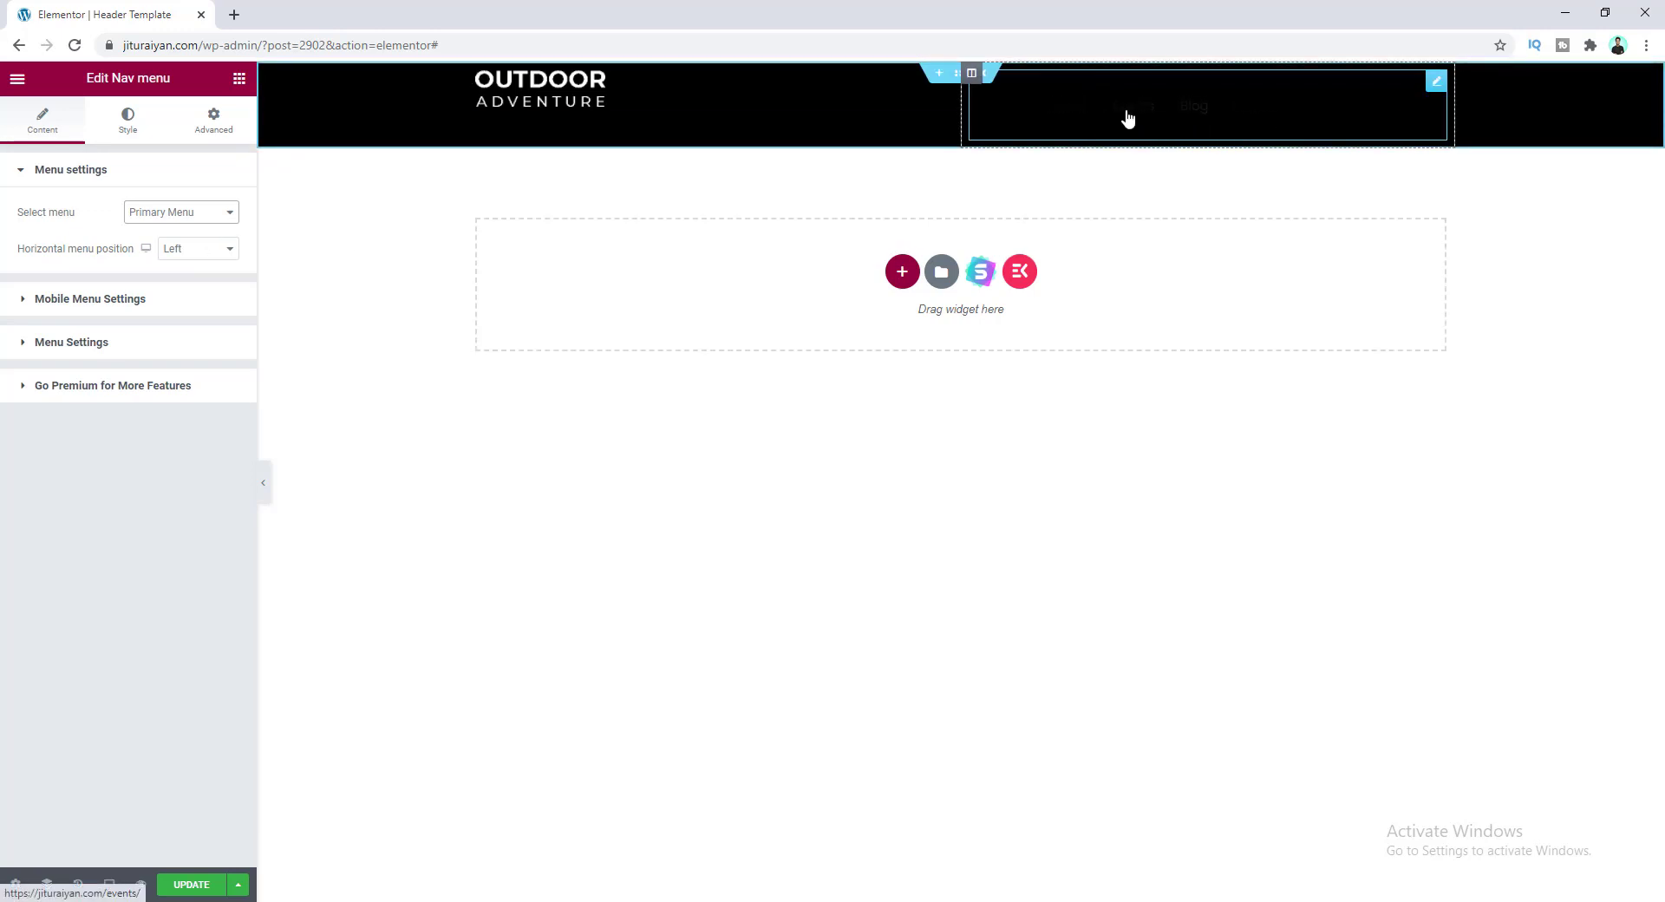
pyautogui.click(130, 122)
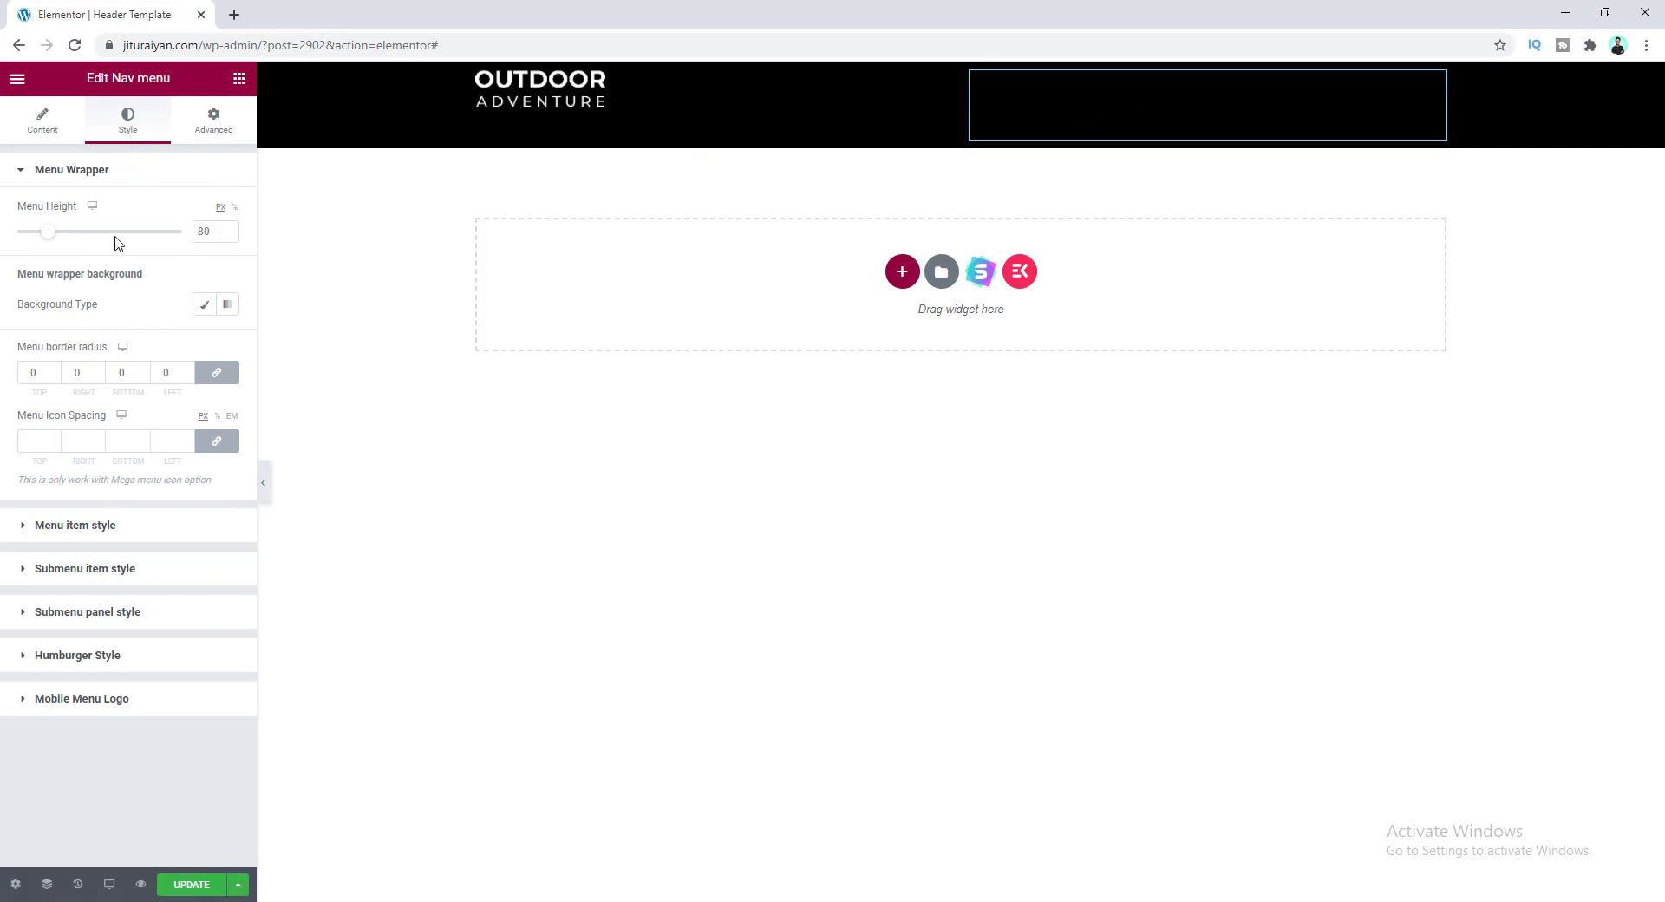
pyautogui.click(112, 527)
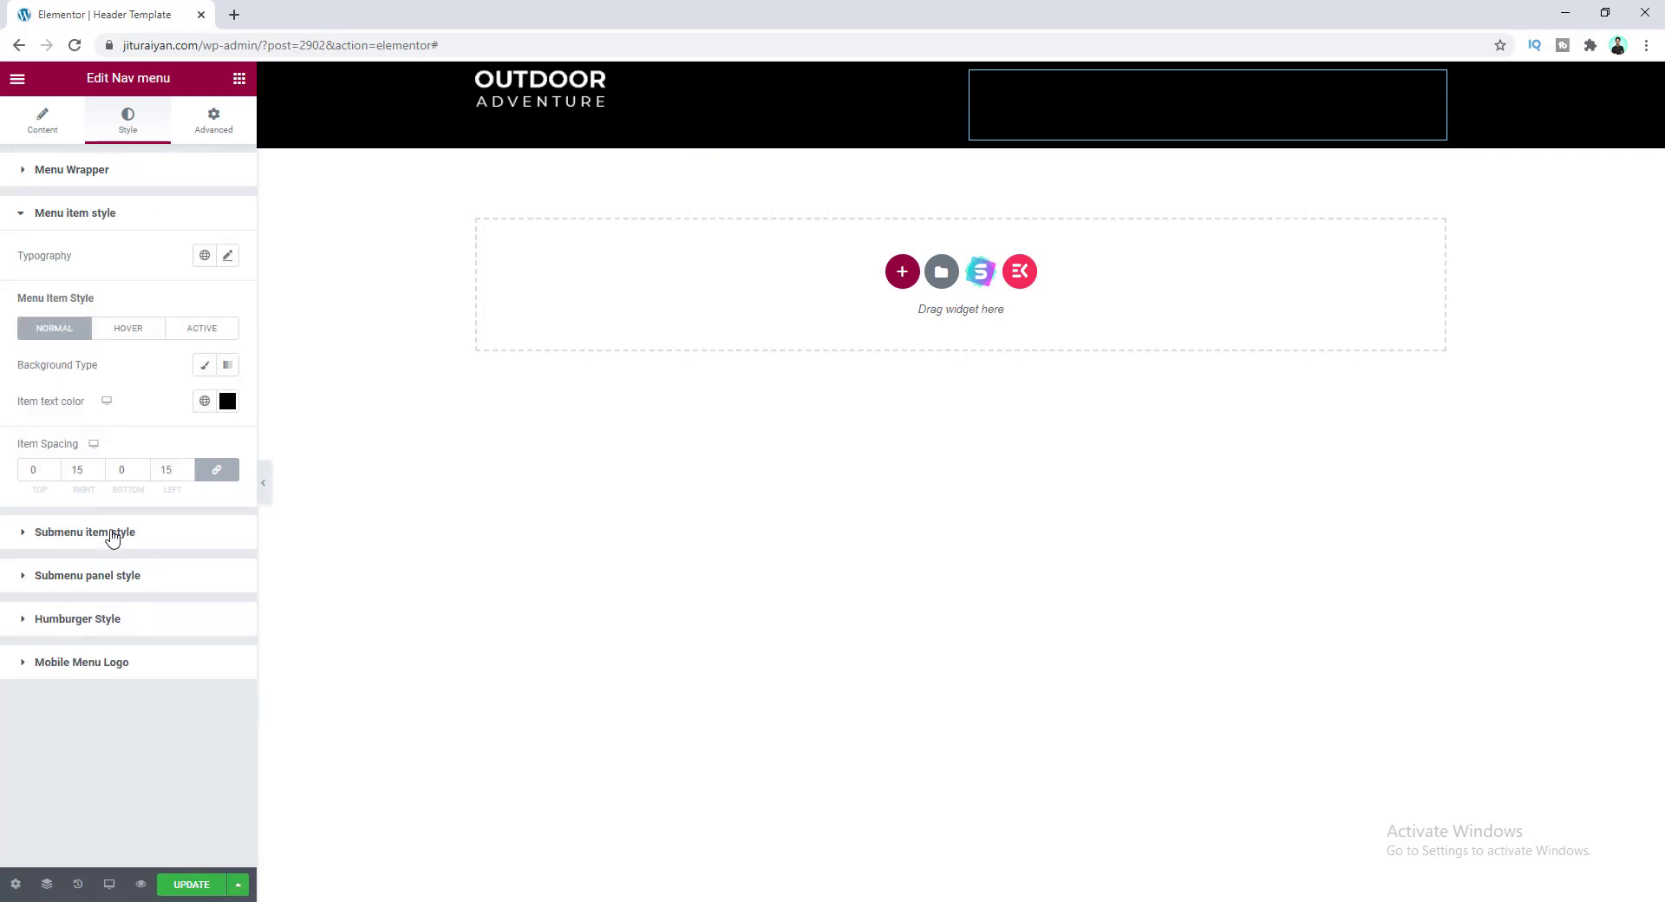
pyautogui.click(227, 401)
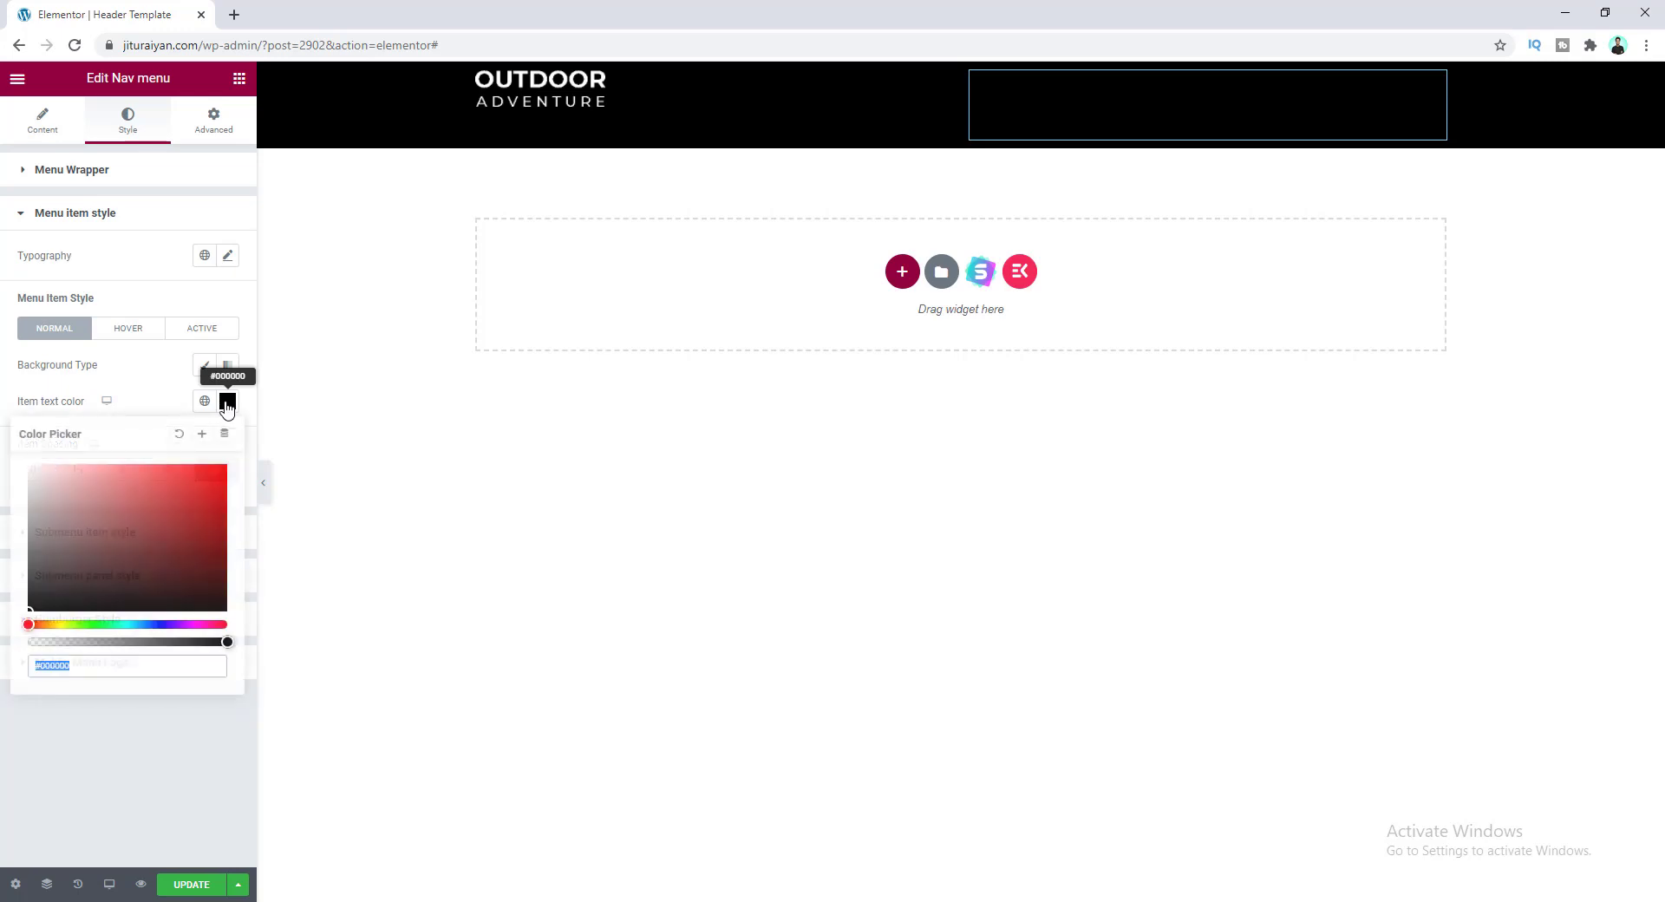
pyautogui.write('fff')
pyautogui.click(1122, 111)
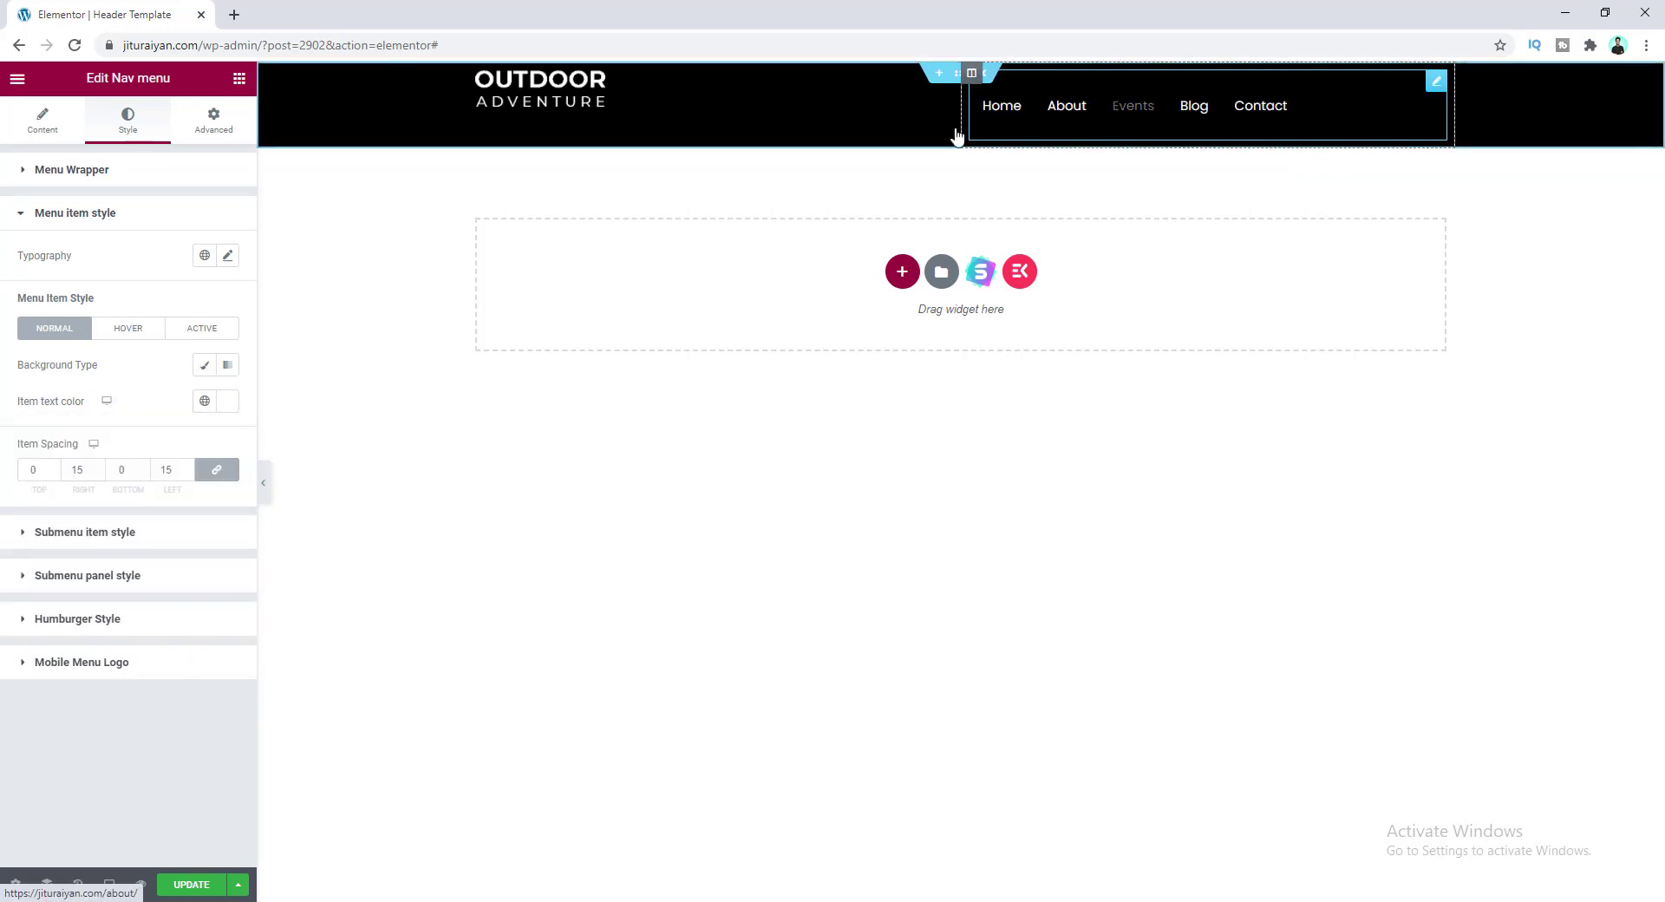
# - Reset the hover text color of the navigation menu items
pyautogui.click(132, 329)
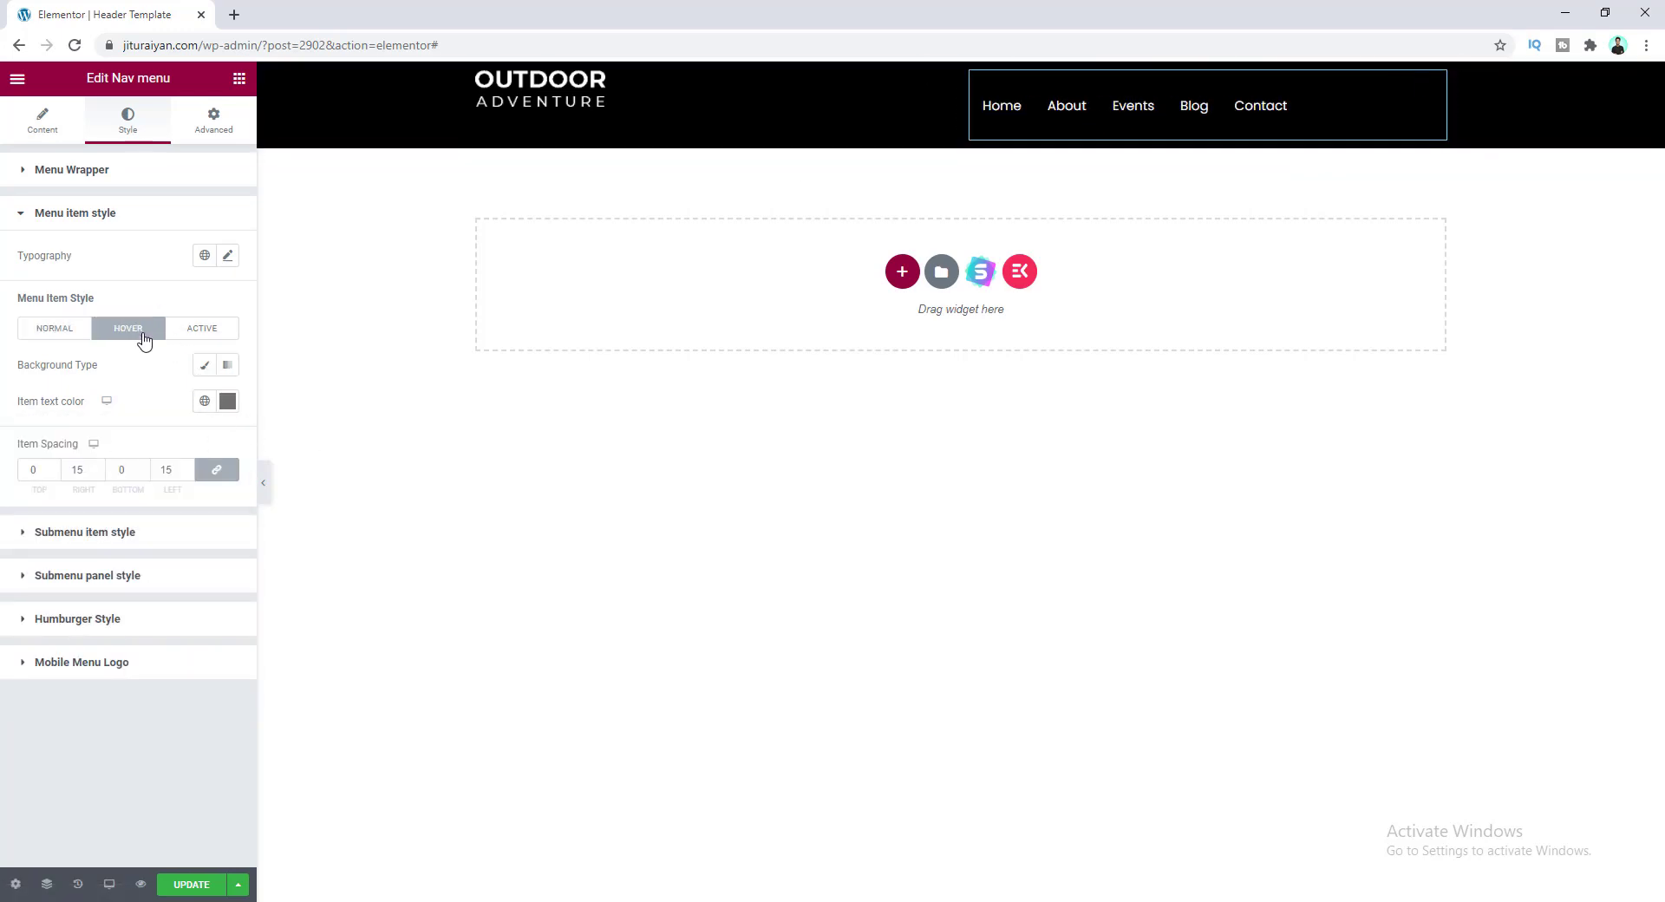
pyautogui.click(227, 401)
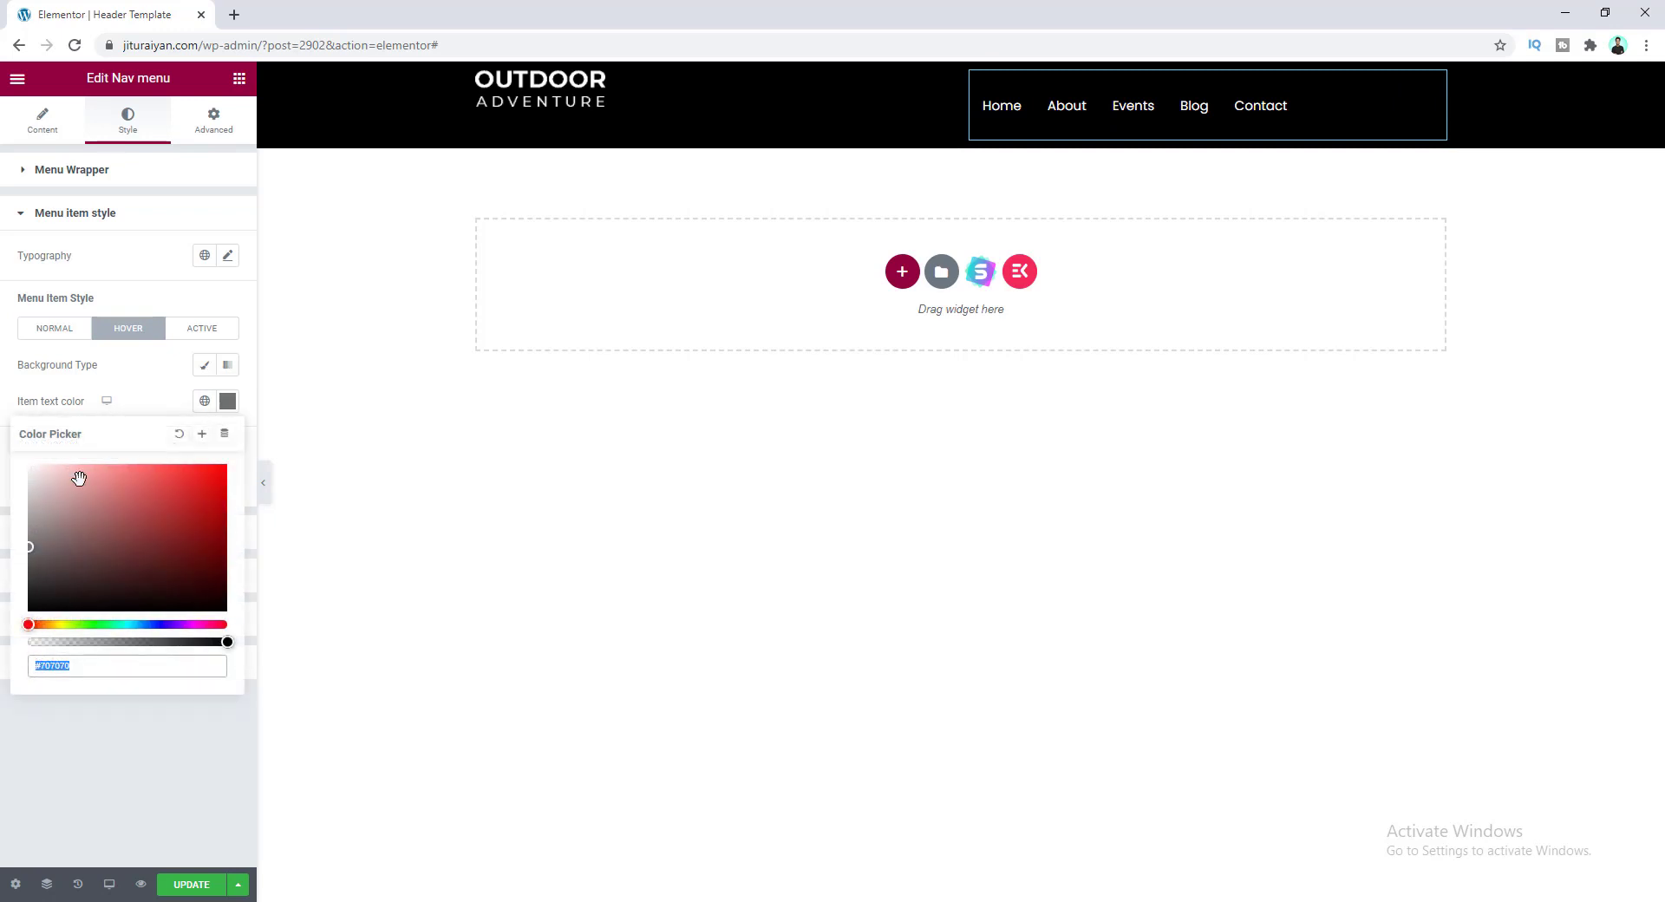
pyautogui.click(177, 434)
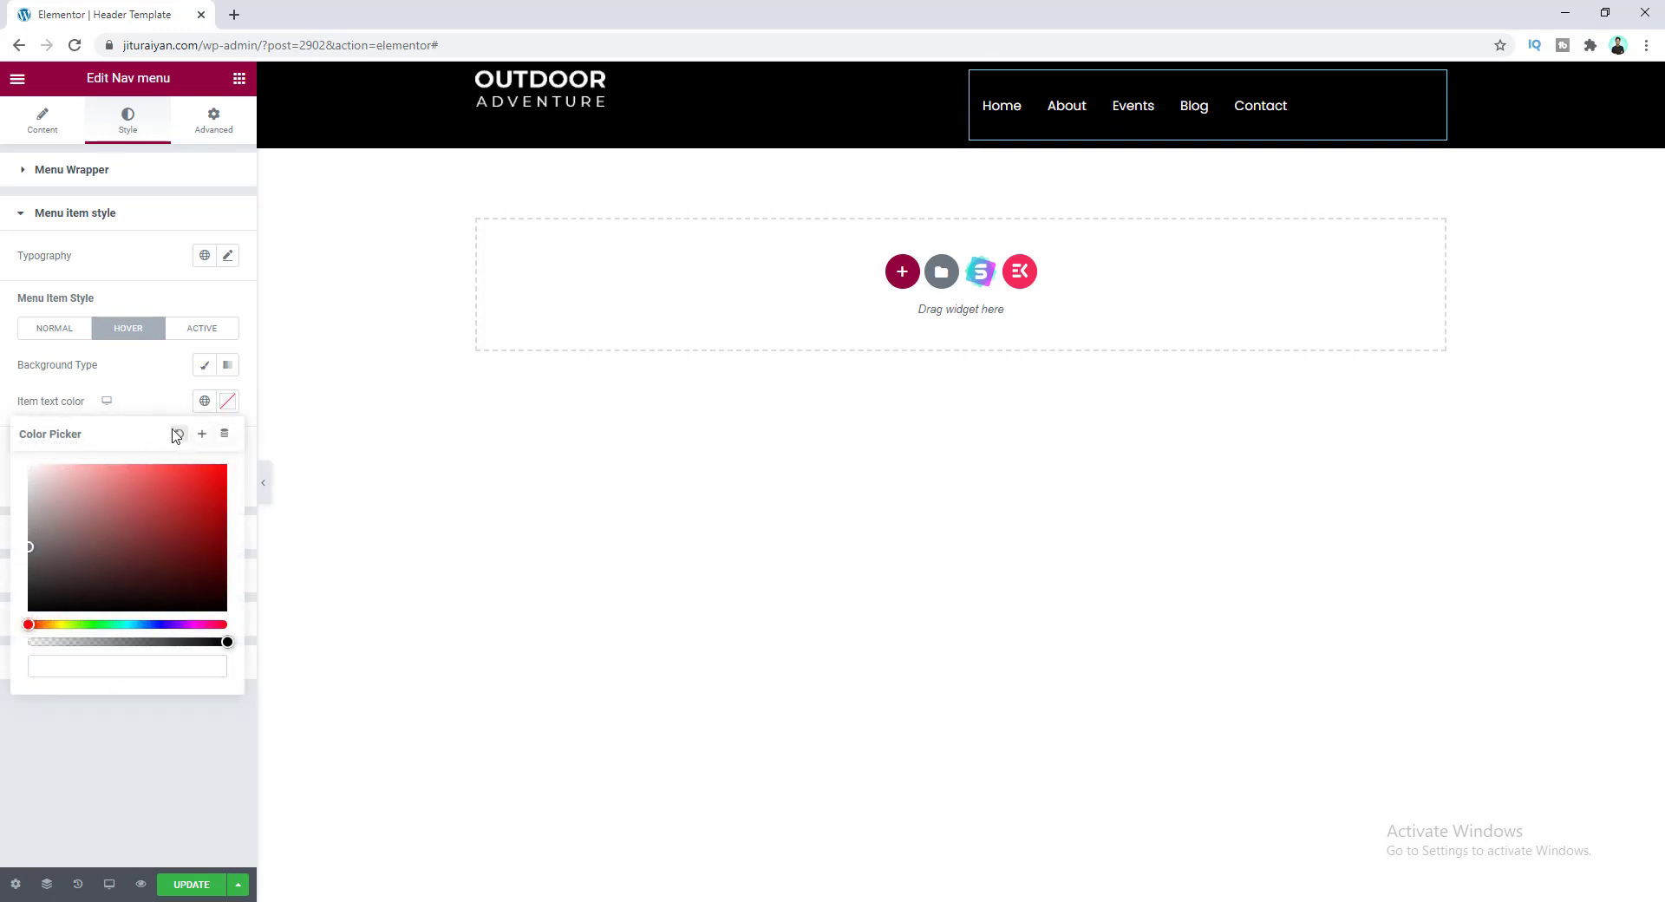
pyautogui.click(227, 401)
pyautogui.click(539, 327)
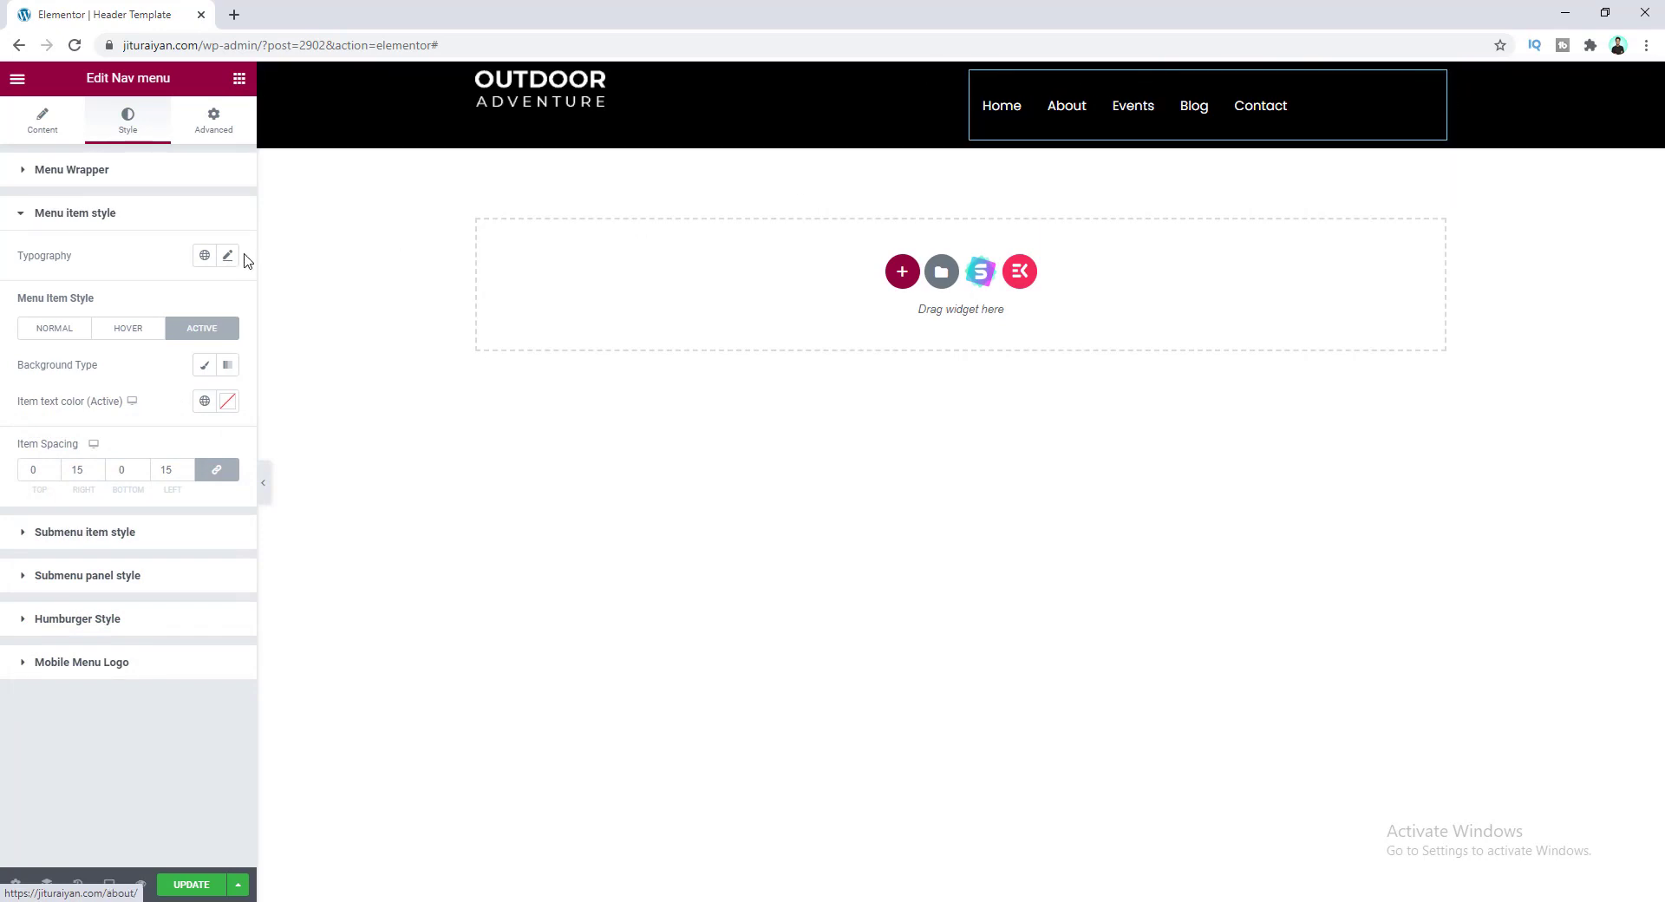
# - Set the navigation menu's wrapper height to 45 px
pyautogui.click(143, 172)
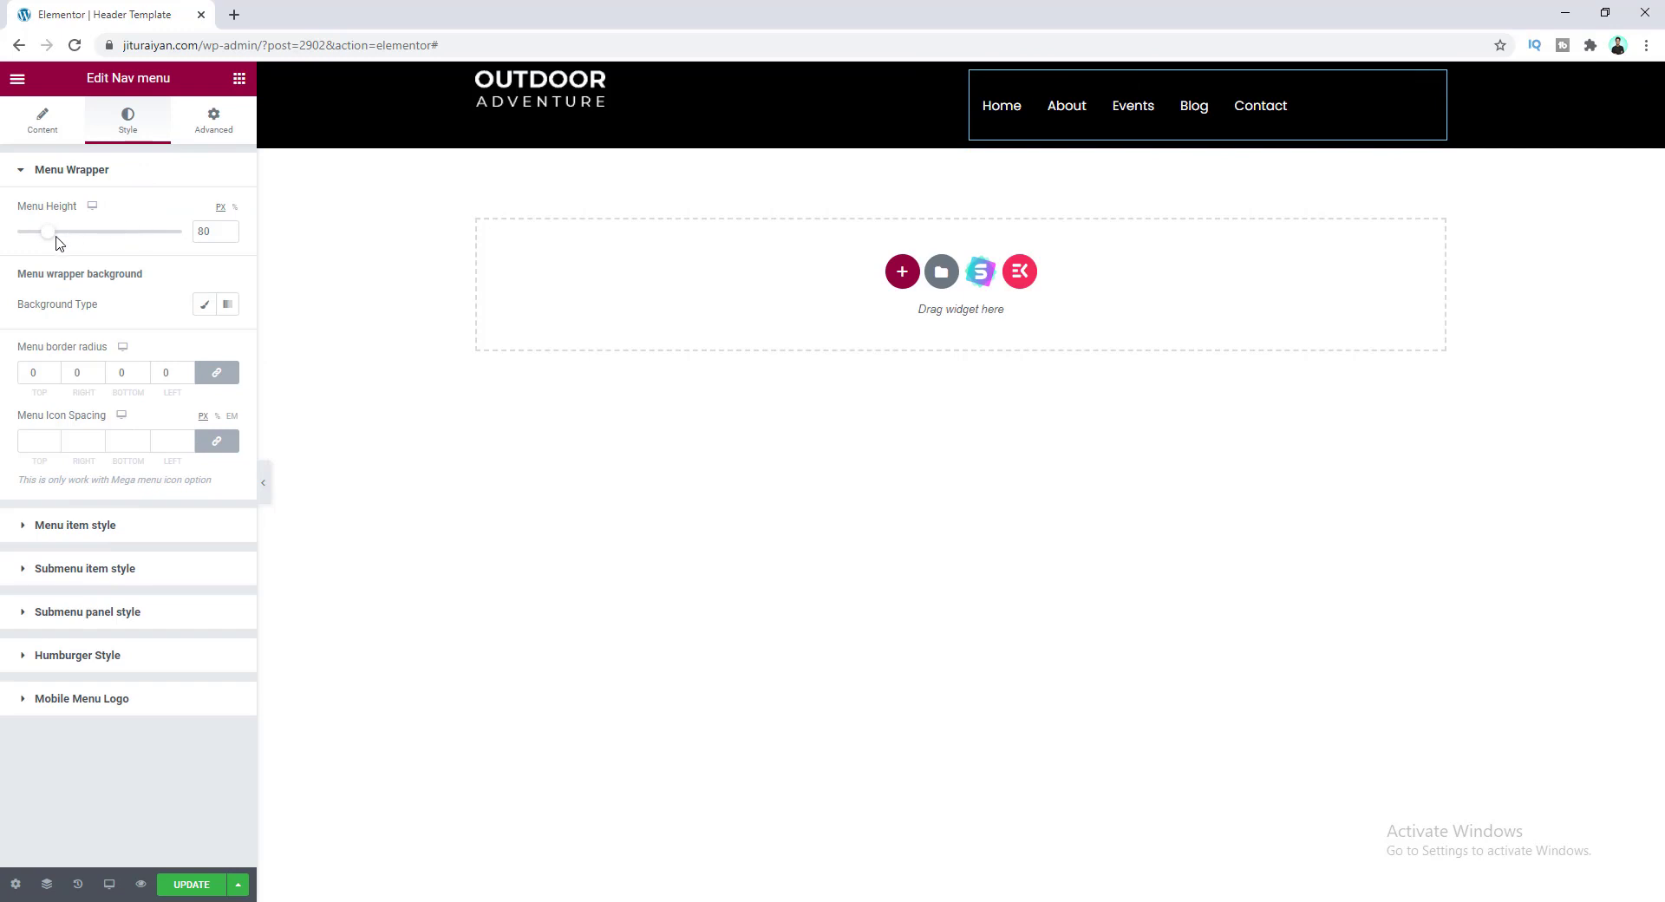
pyautogui.moveTo(53, 240); pyautogui.dragTo(26, 240)
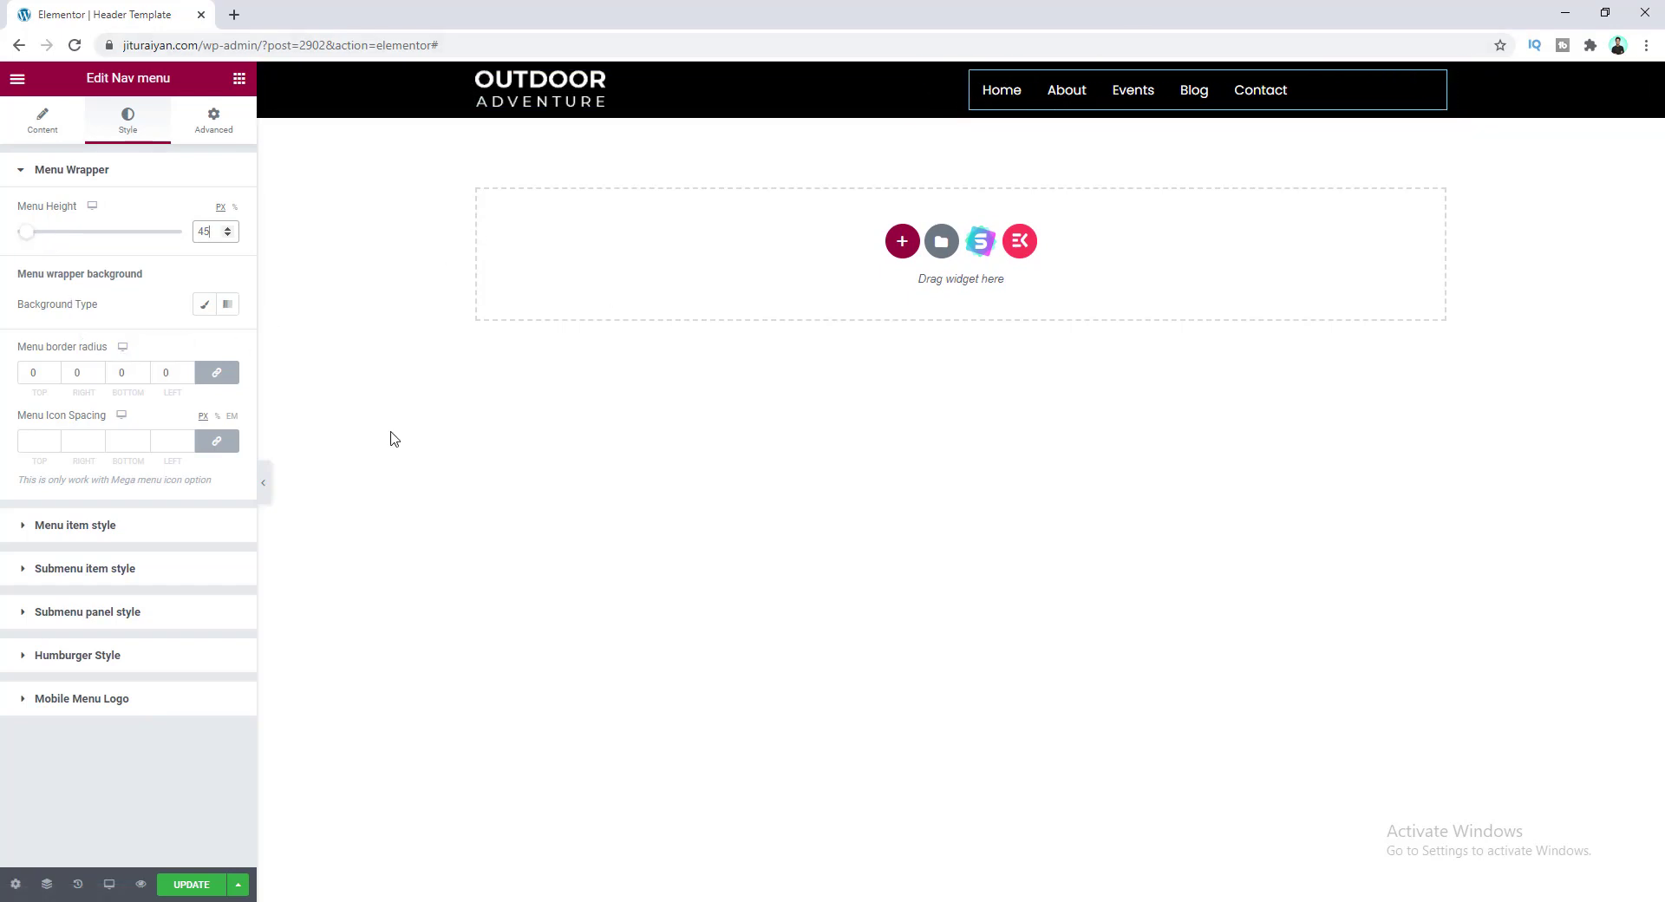
pyautogui.click(104, 529)
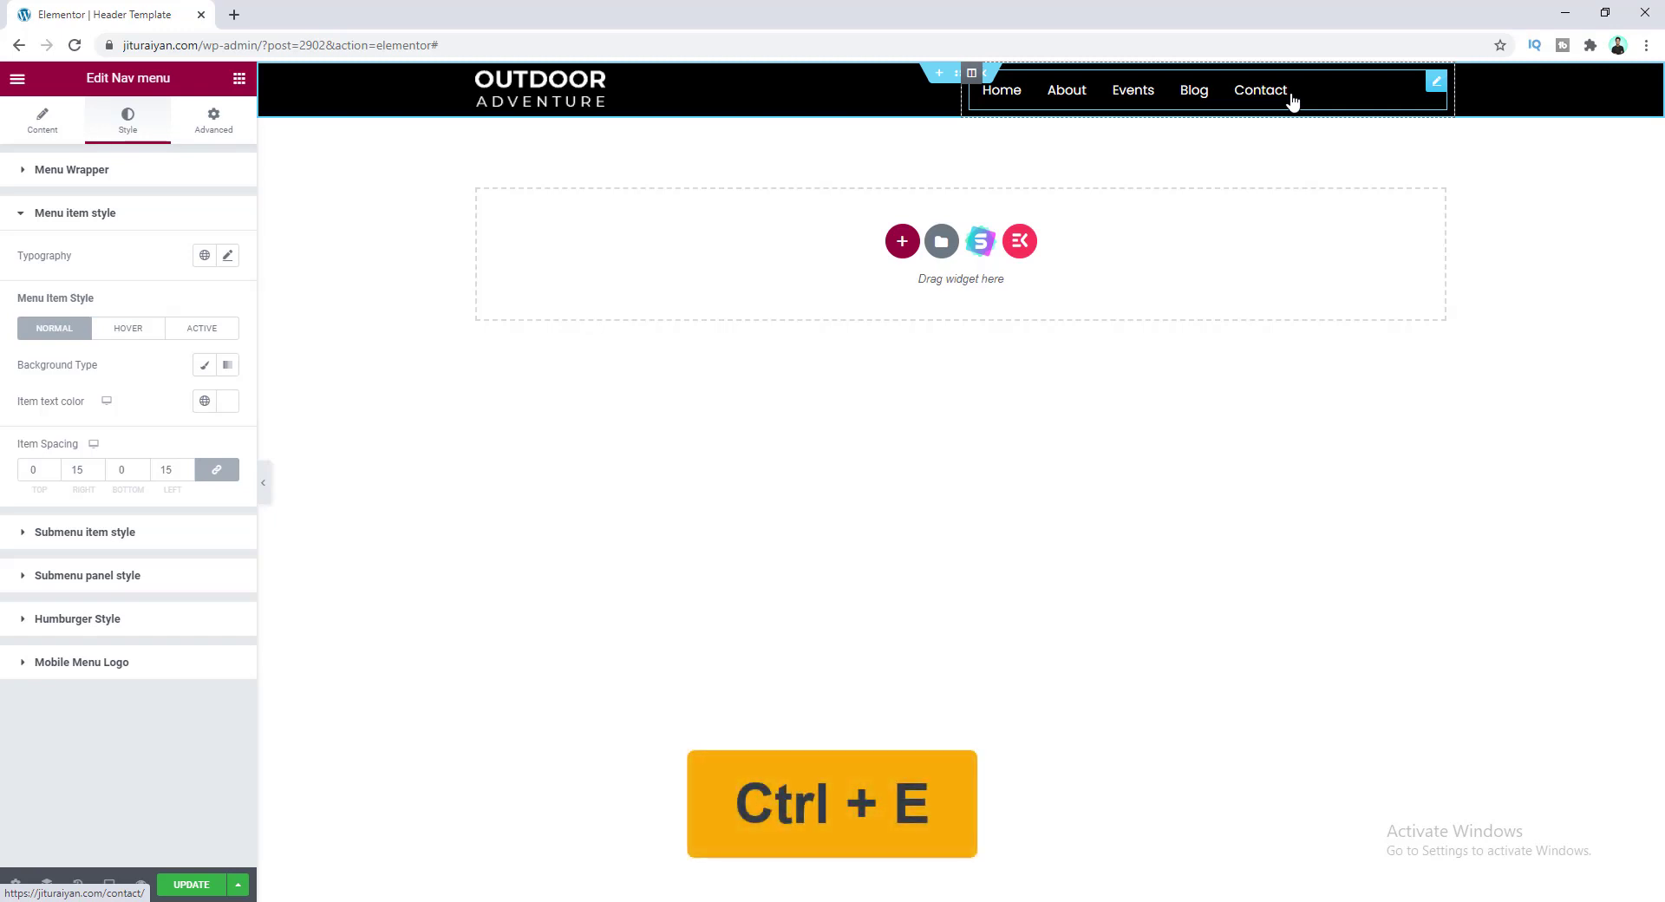
# - Find the site's Menus page with Elementor's Finder by searching for "menu" and open it in a new browser tab
pyautogui.hotkey('ctrl', 'e')
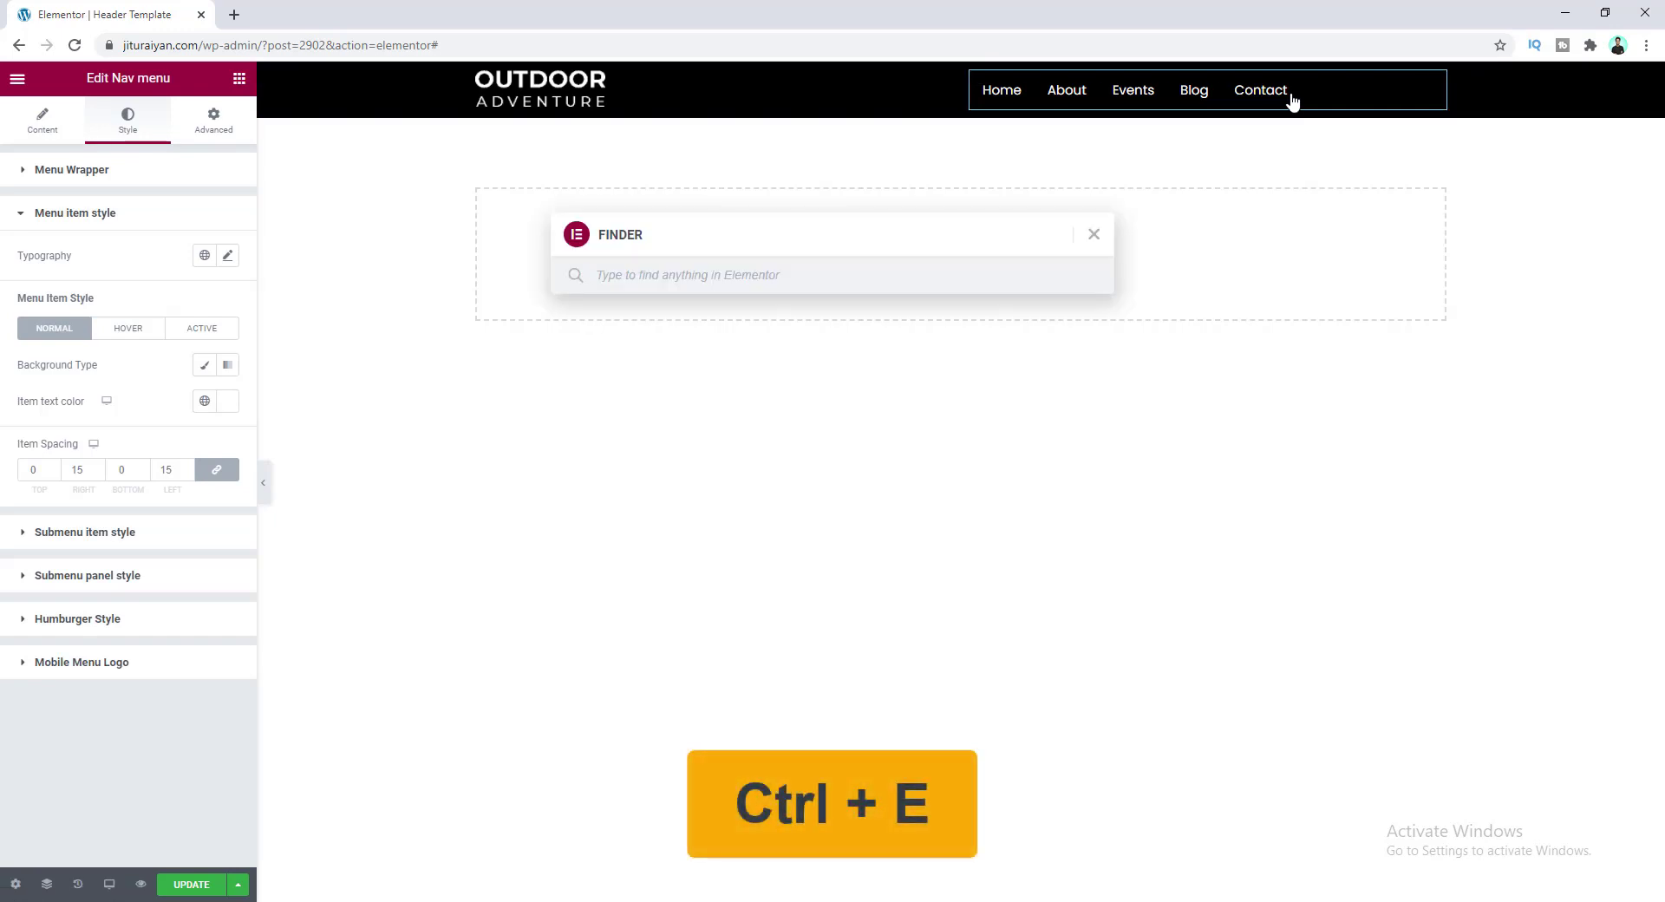
pyautogui.write('menu')
pyautogui.rightClick(676, 408)
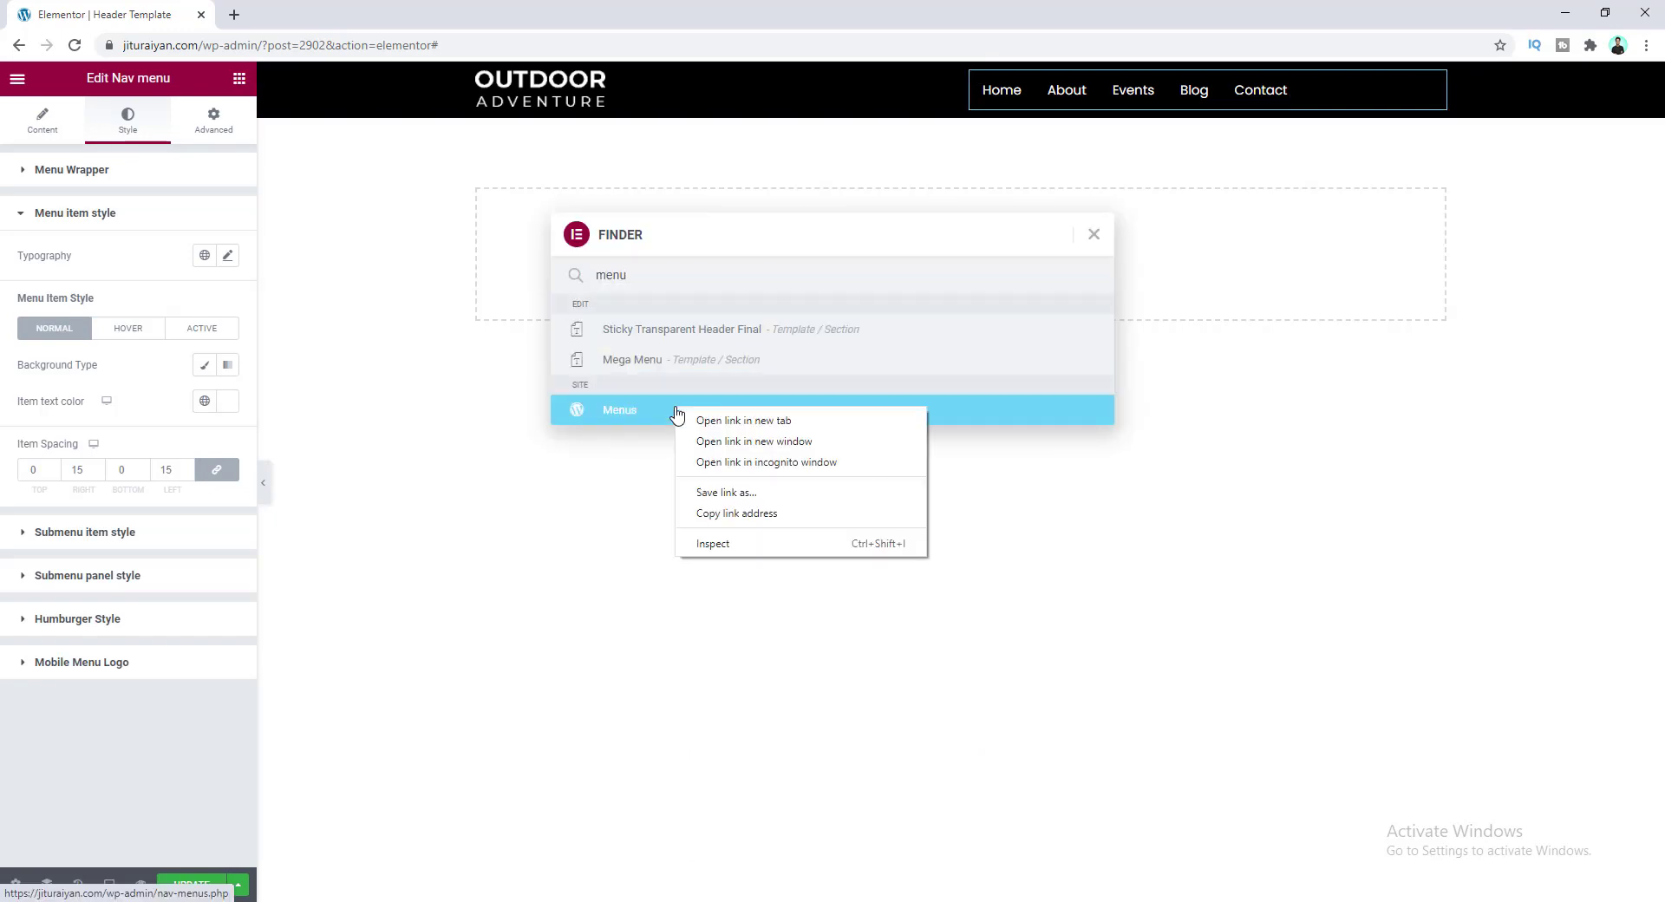
pyautogui.click(724, 422)
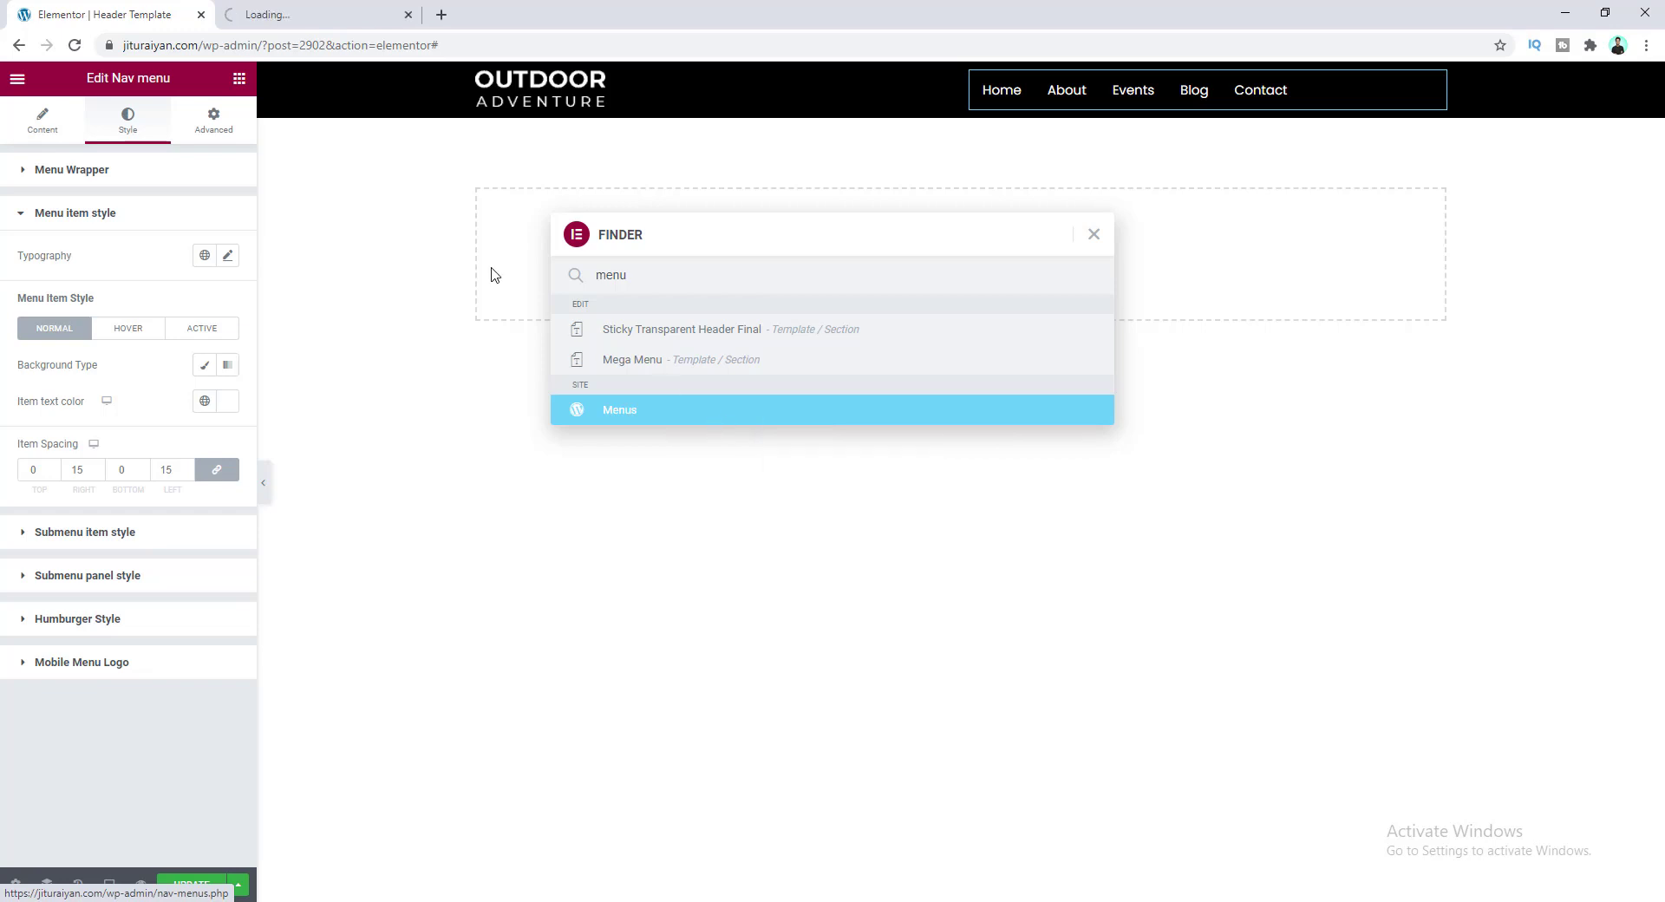
pyautogui.click(323, 15)
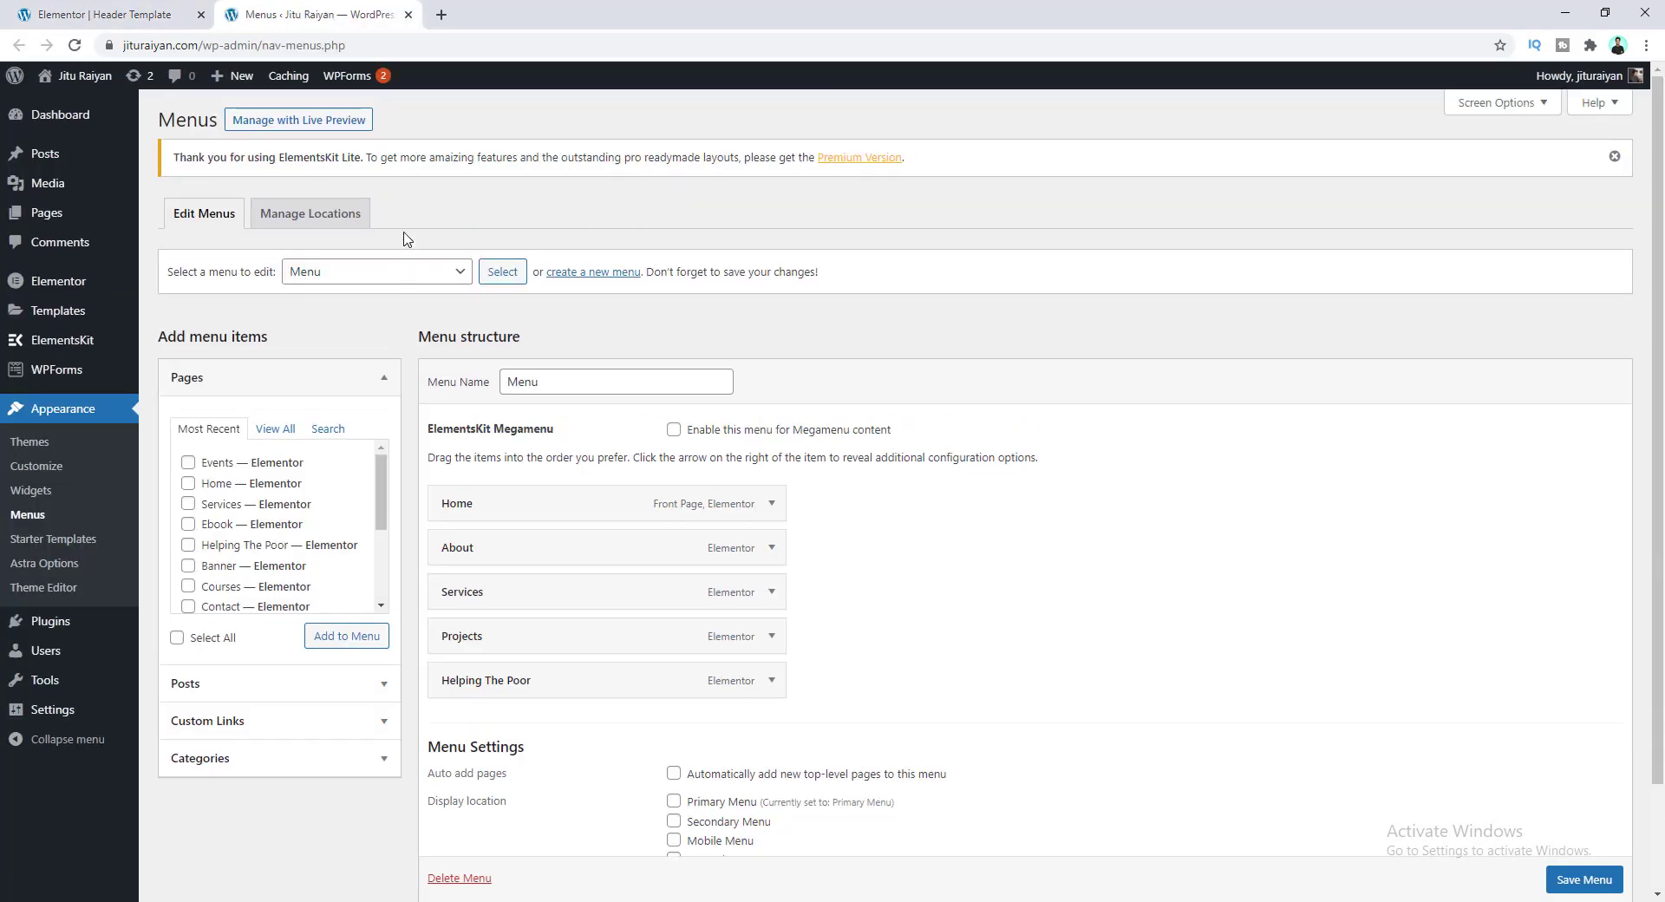
# - Remove the Contact item from the Primary Menu and save the menu
pyautogui.click(425, 275)
pyautogui.click(451, 314)
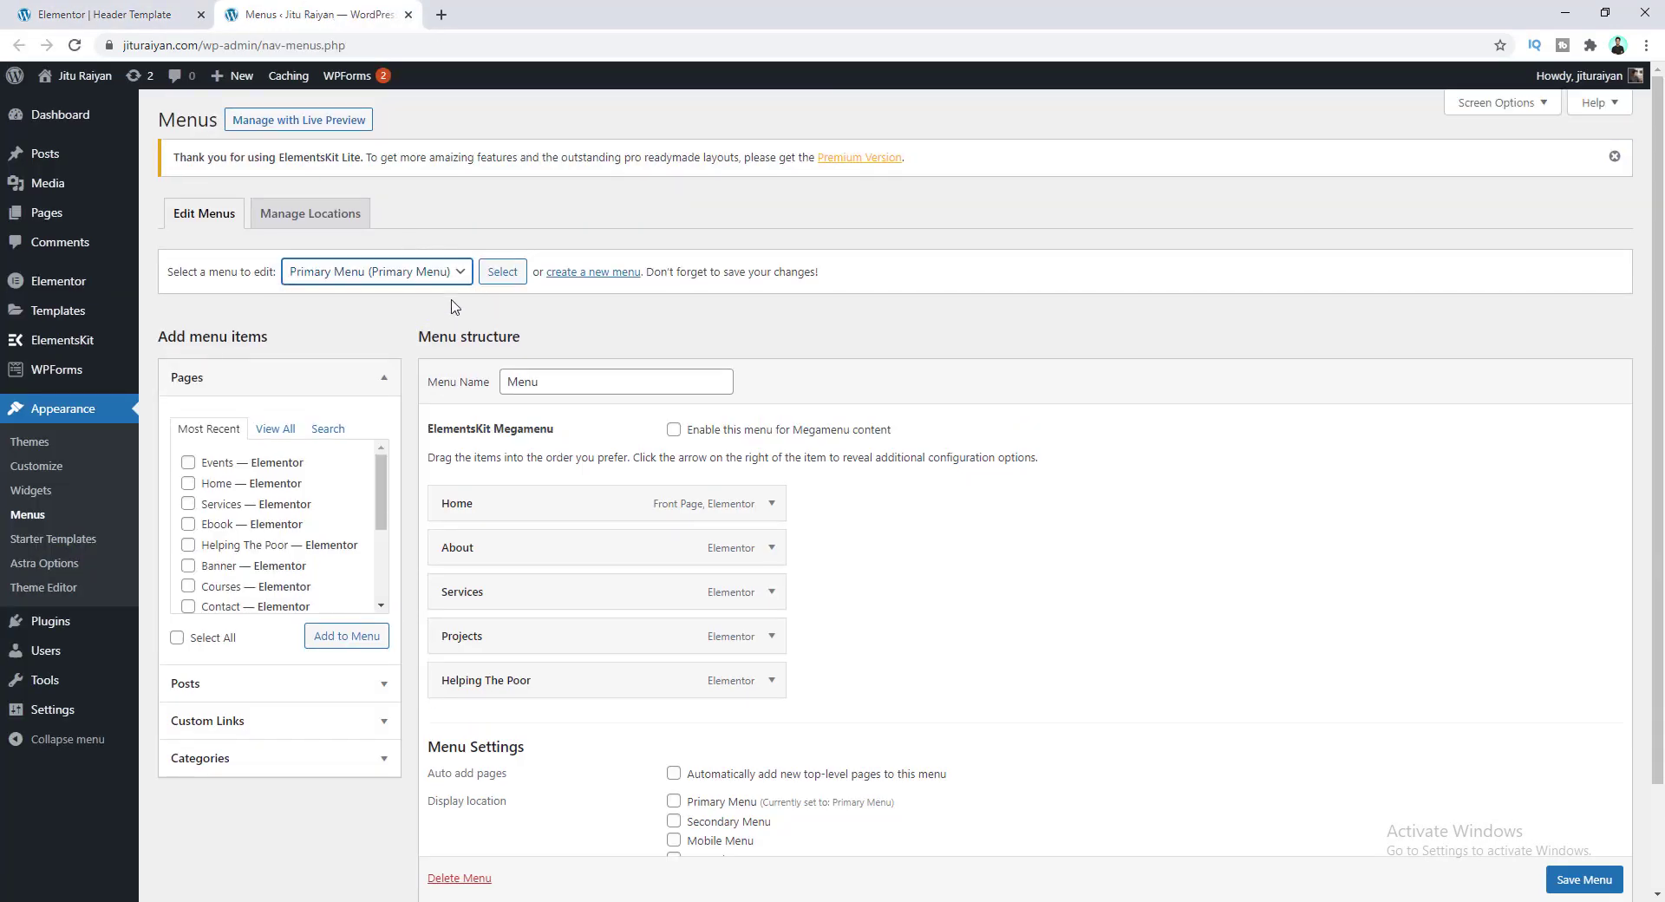
pyautogui.click(496, 276)
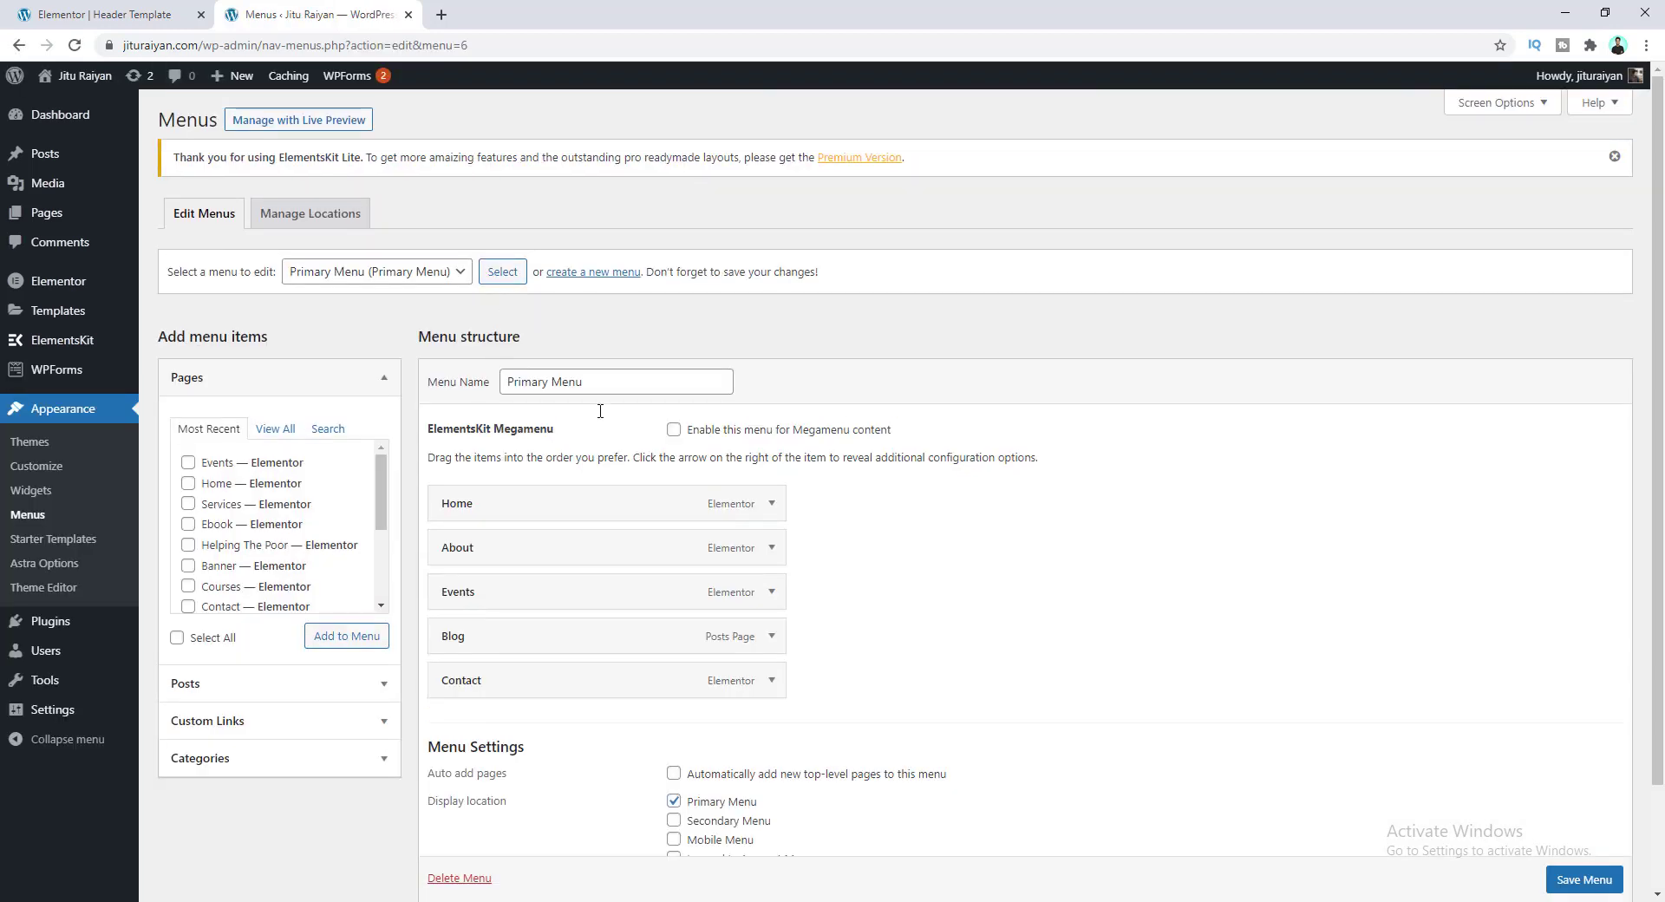
pyautogui.click(771, 681)
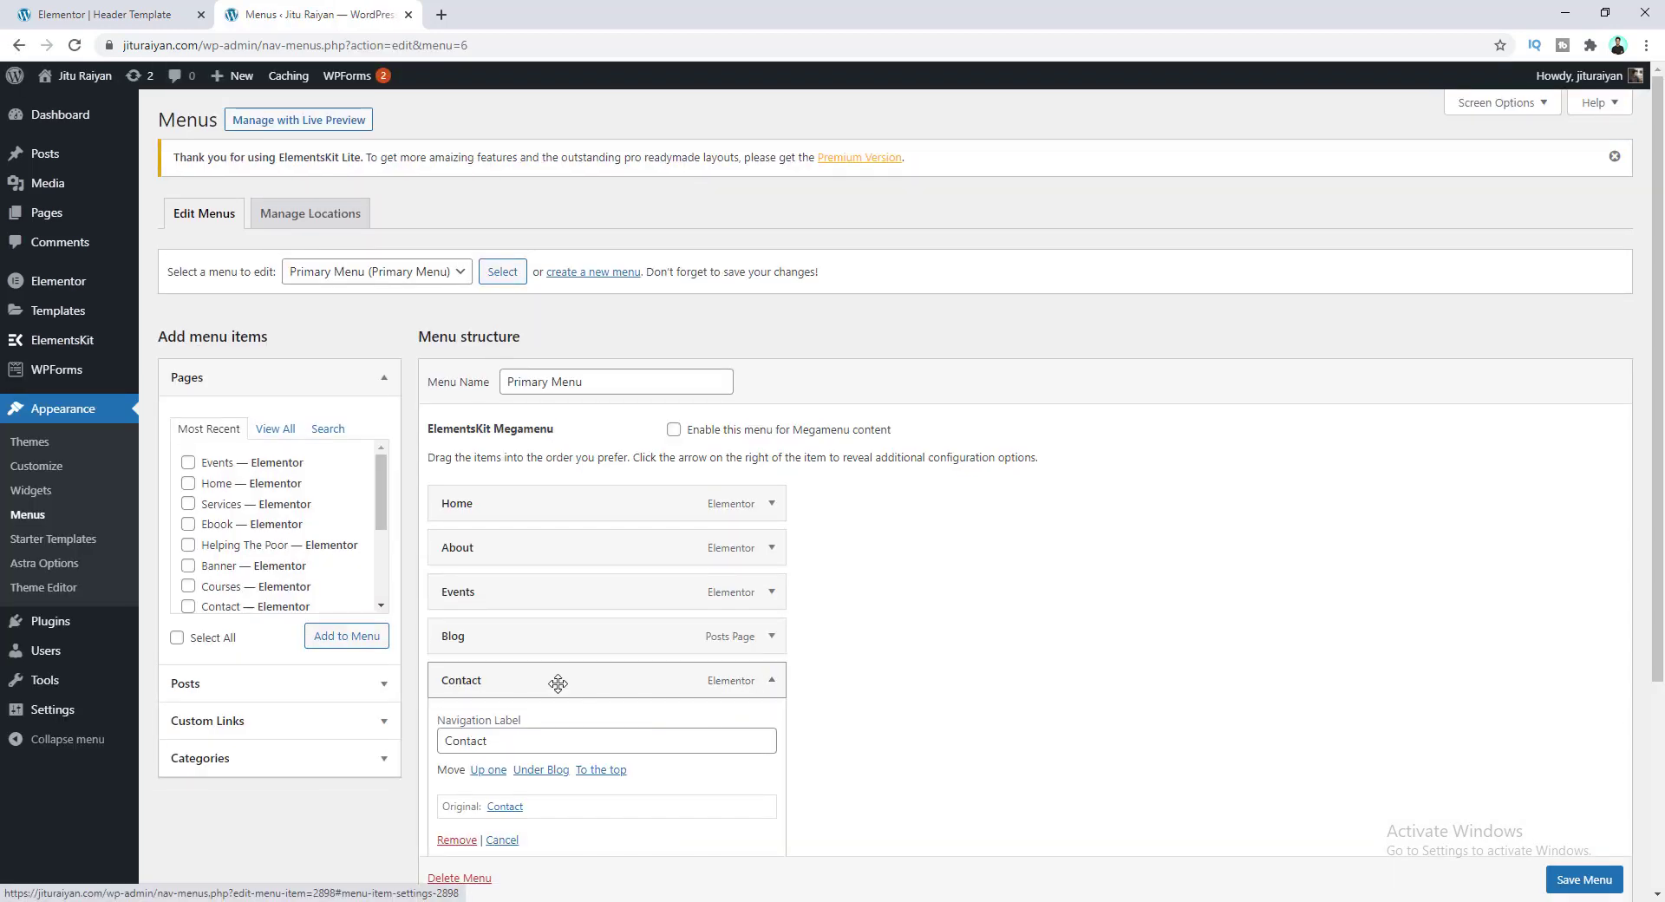
pyautogui.scroll(-1, 447, 751)
pyautogui.click(459, 754)
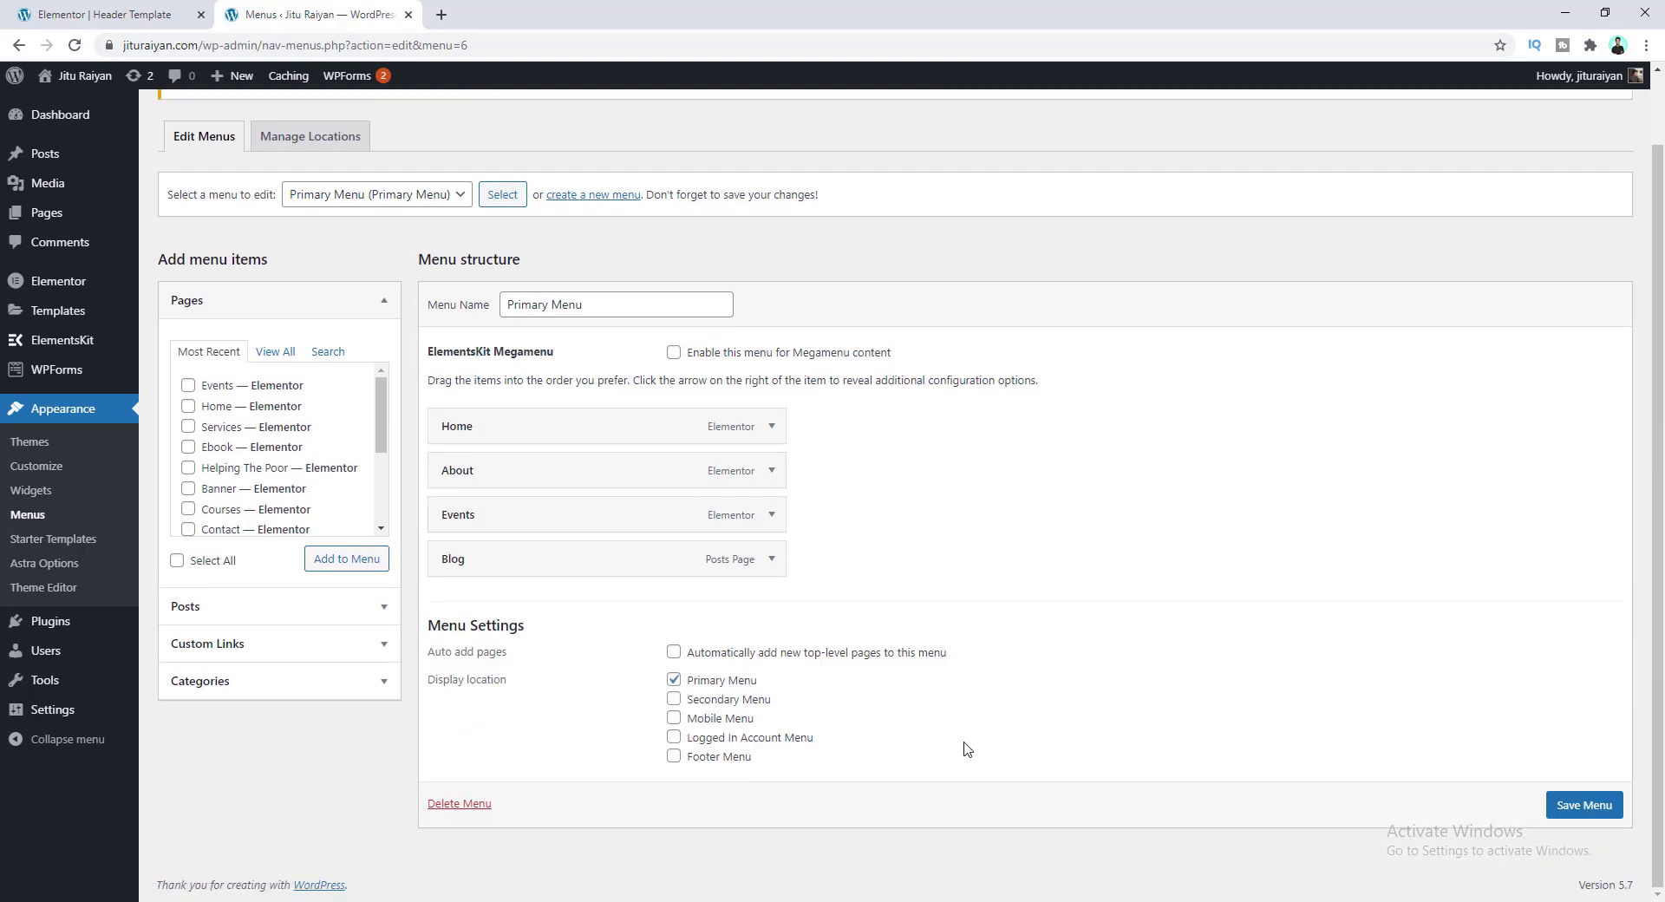
pyautogui.click(1594, 808)
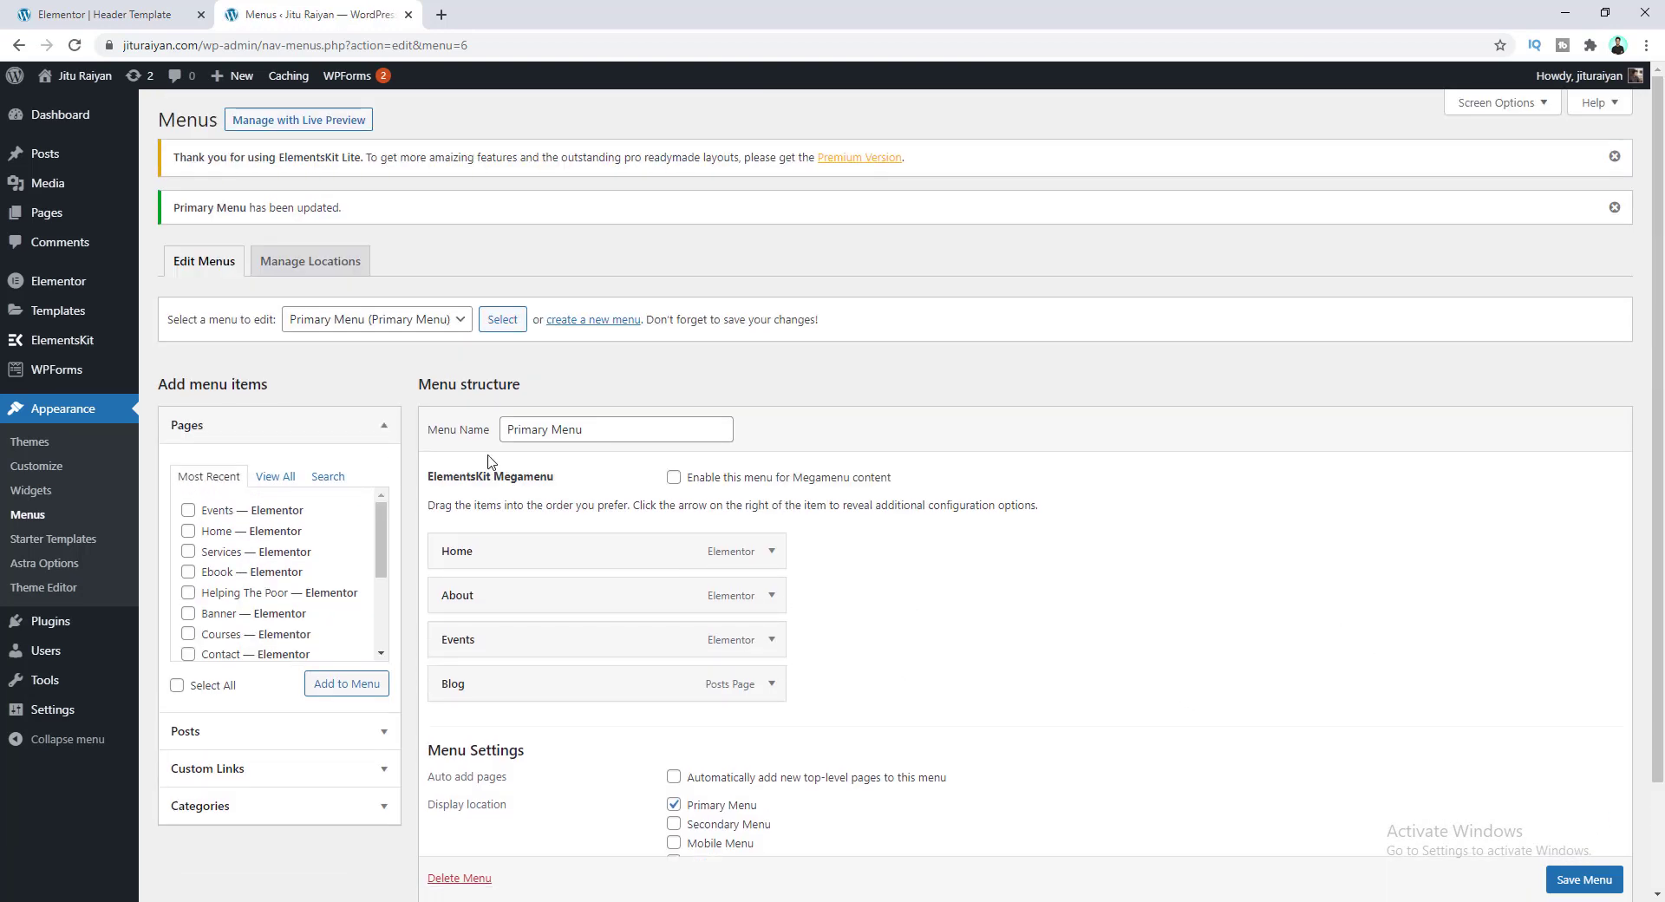
# - Return to the Elementor header template, update it and reload the editor
pyautogui.click(74, 9)
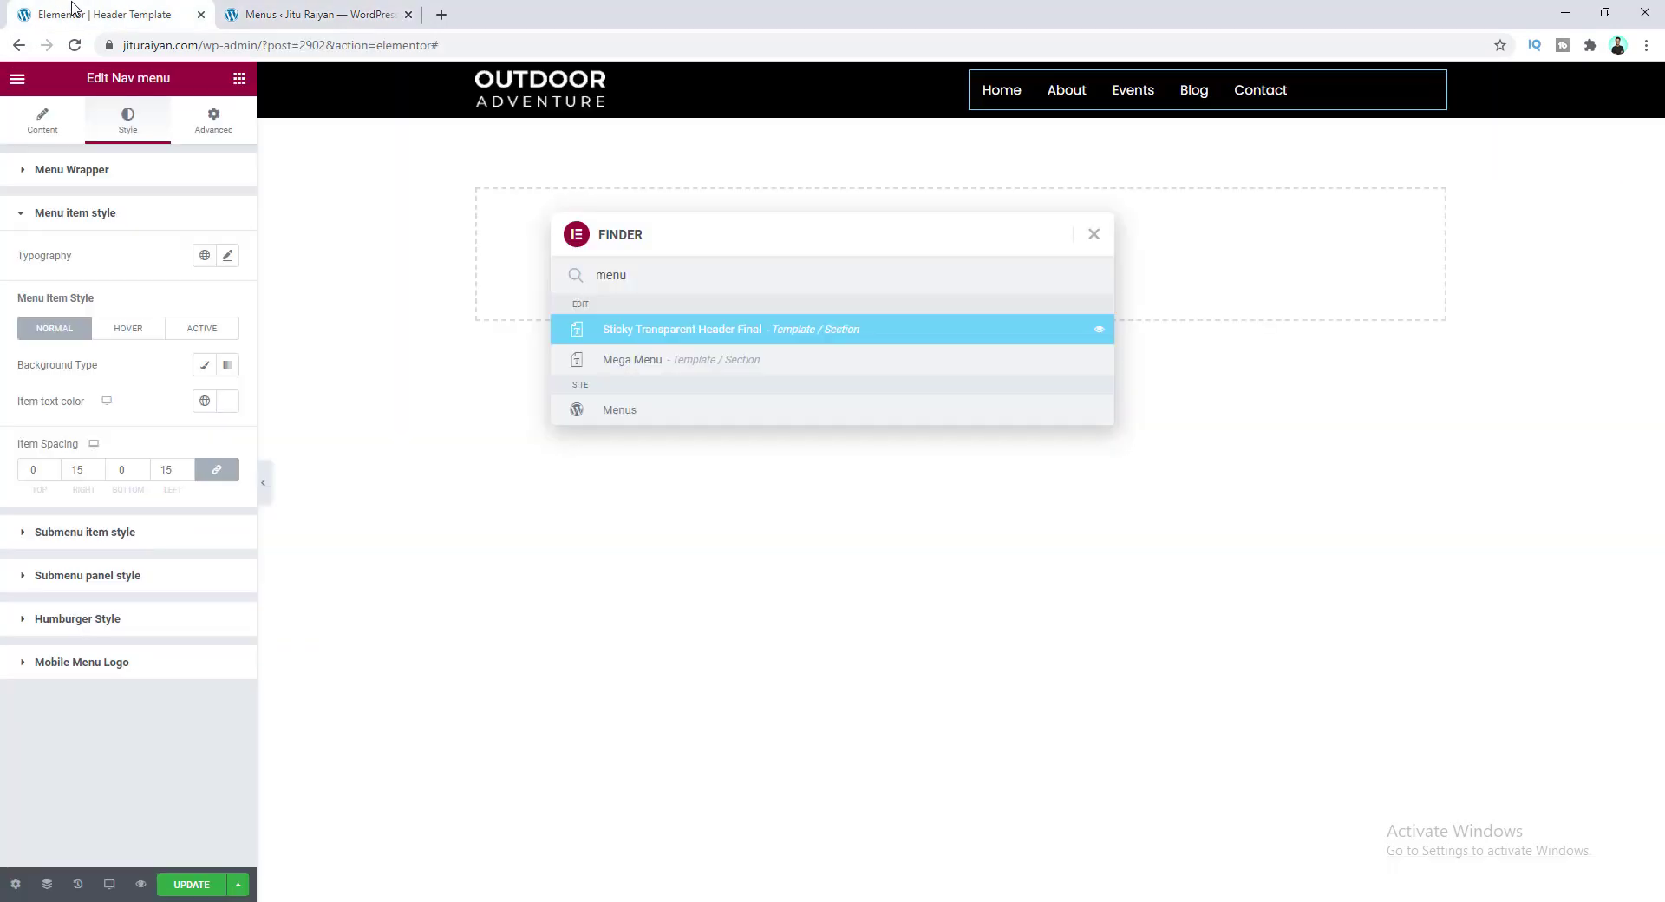
pyautogui.click(193, 884)
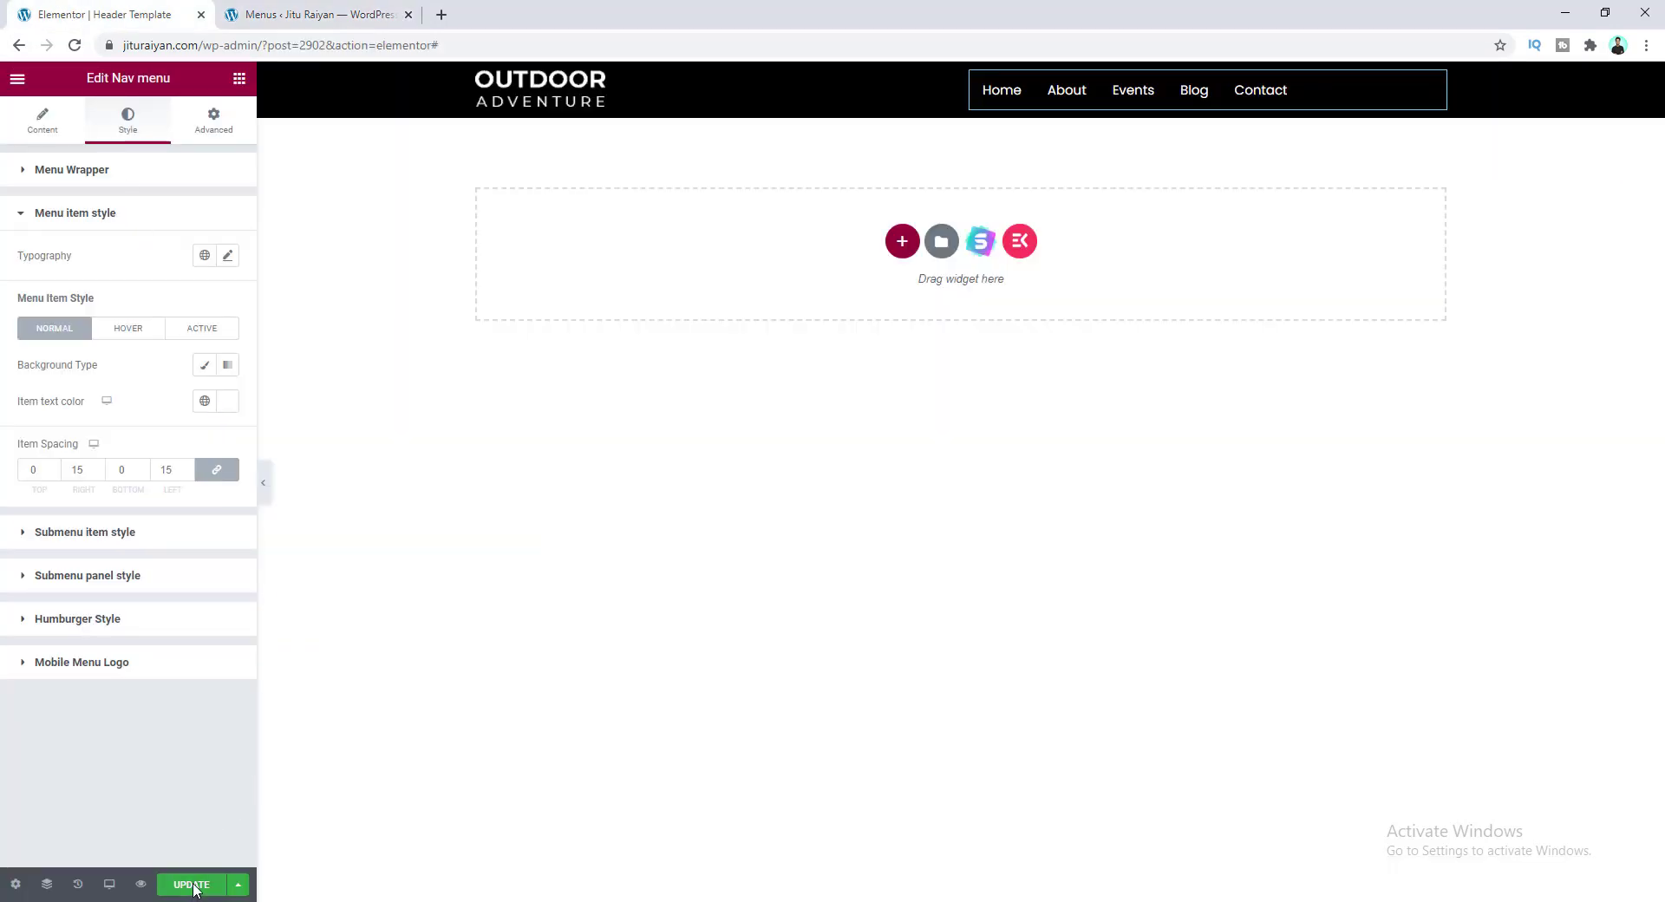
pyautogui.click(74, 45)
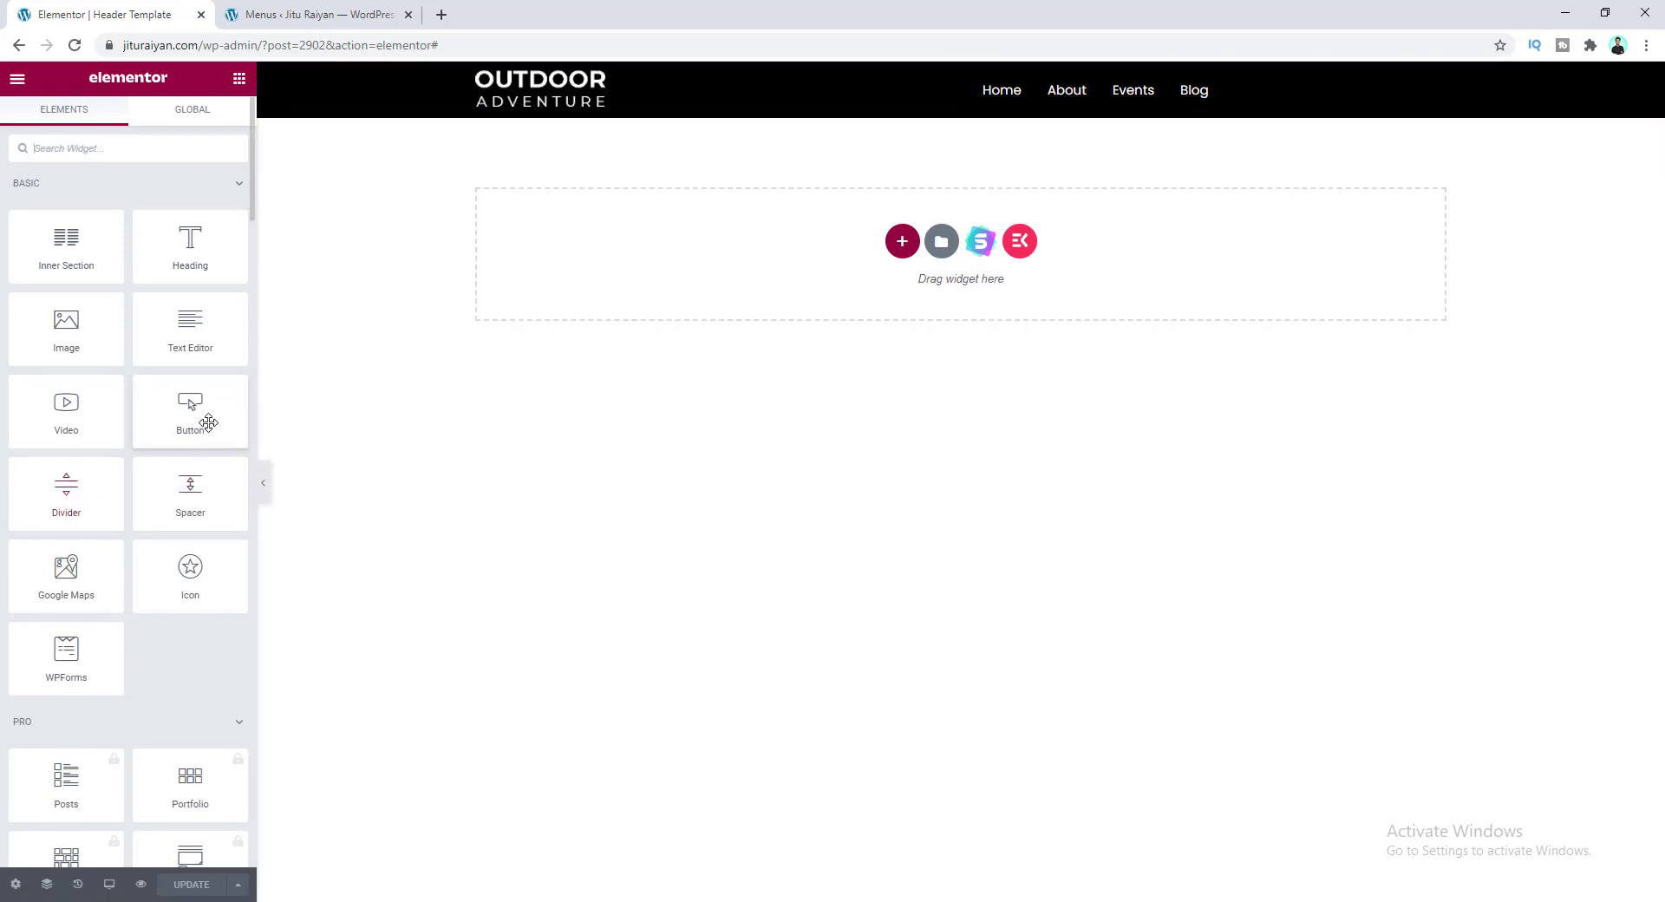
# - Add a Button widget below the navigation menu and set the navigation menu's width to Inline (auto)
pyautogui.moveTo(205, 419); pyautogui.dragTo(1159, 95)
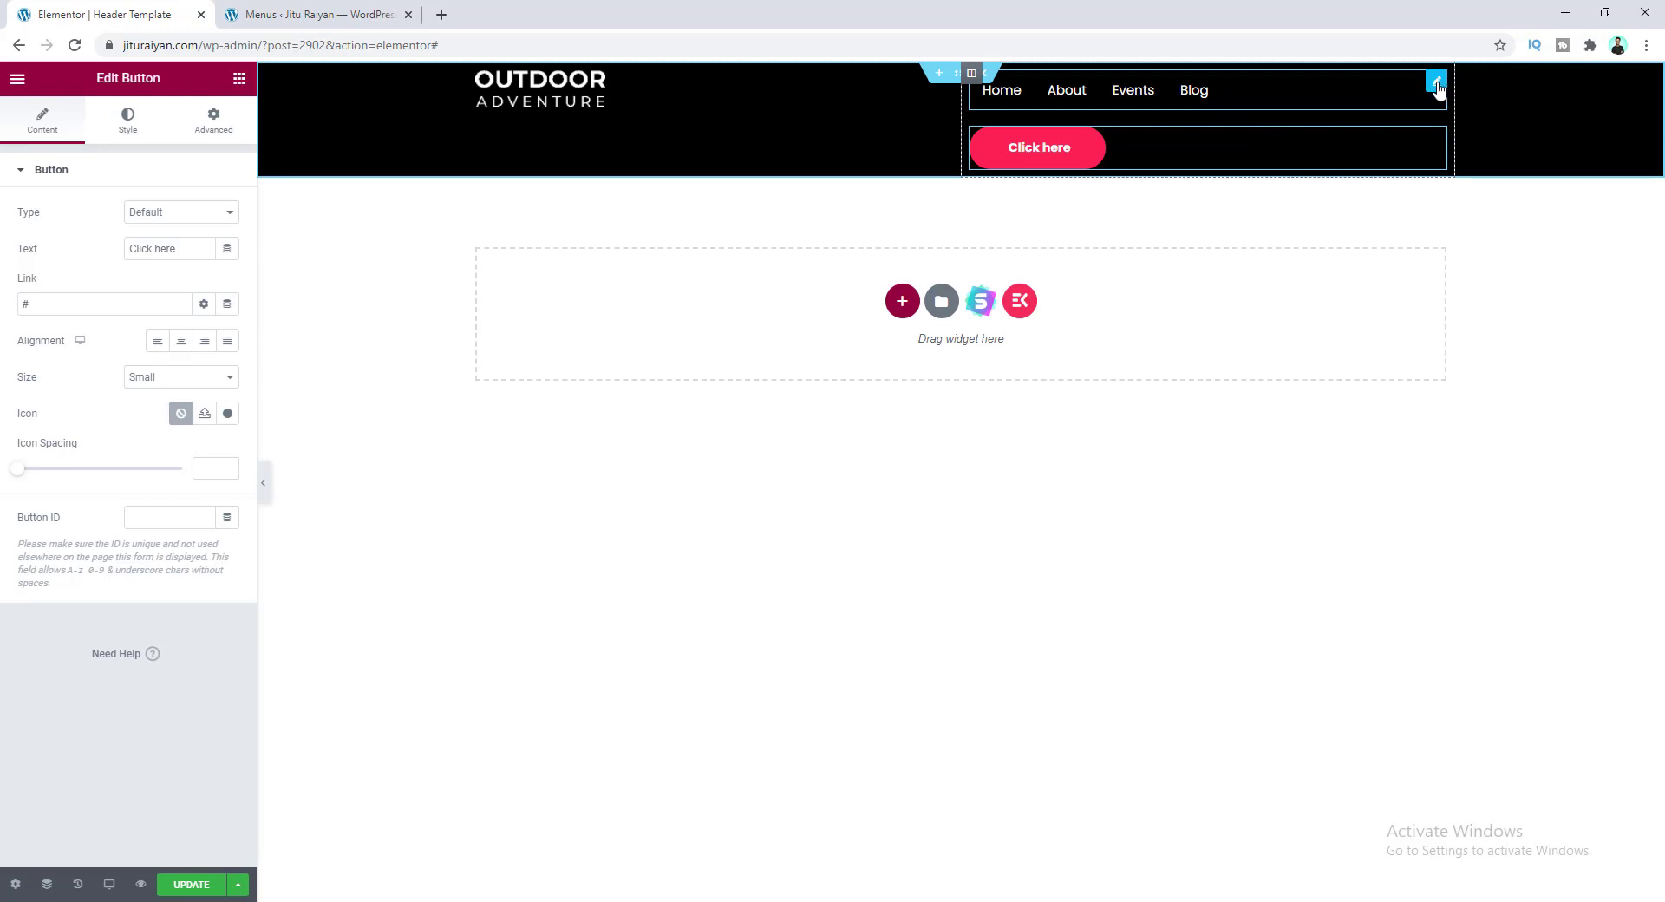
pyautogui.click(1436, 84)
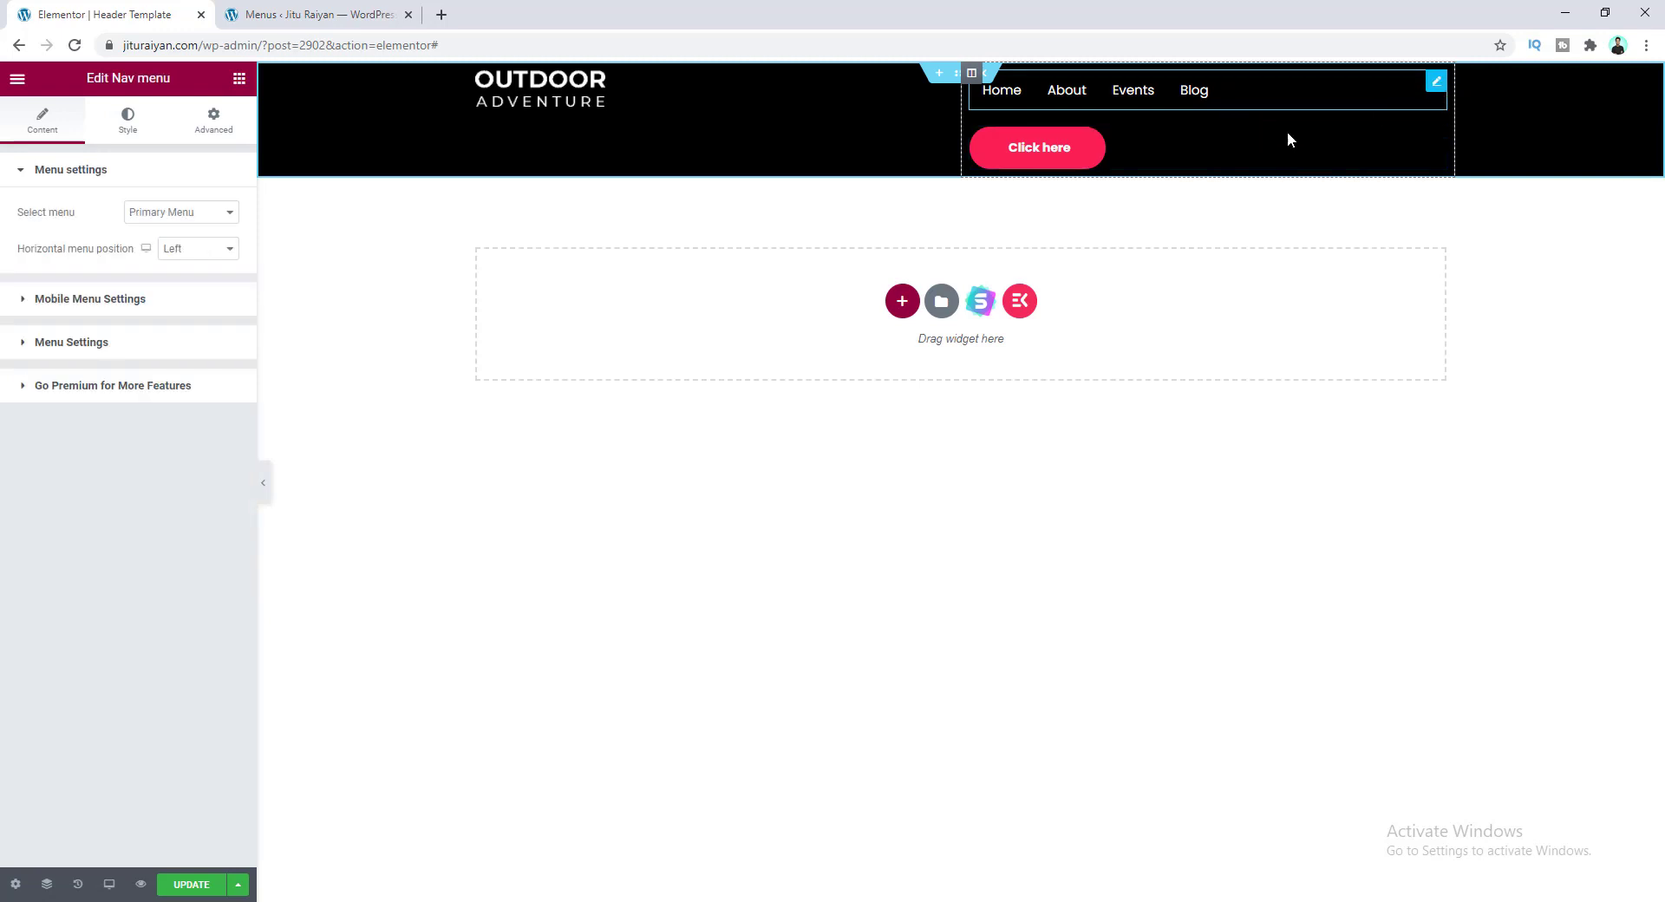
pyautogui.click(218, 127)
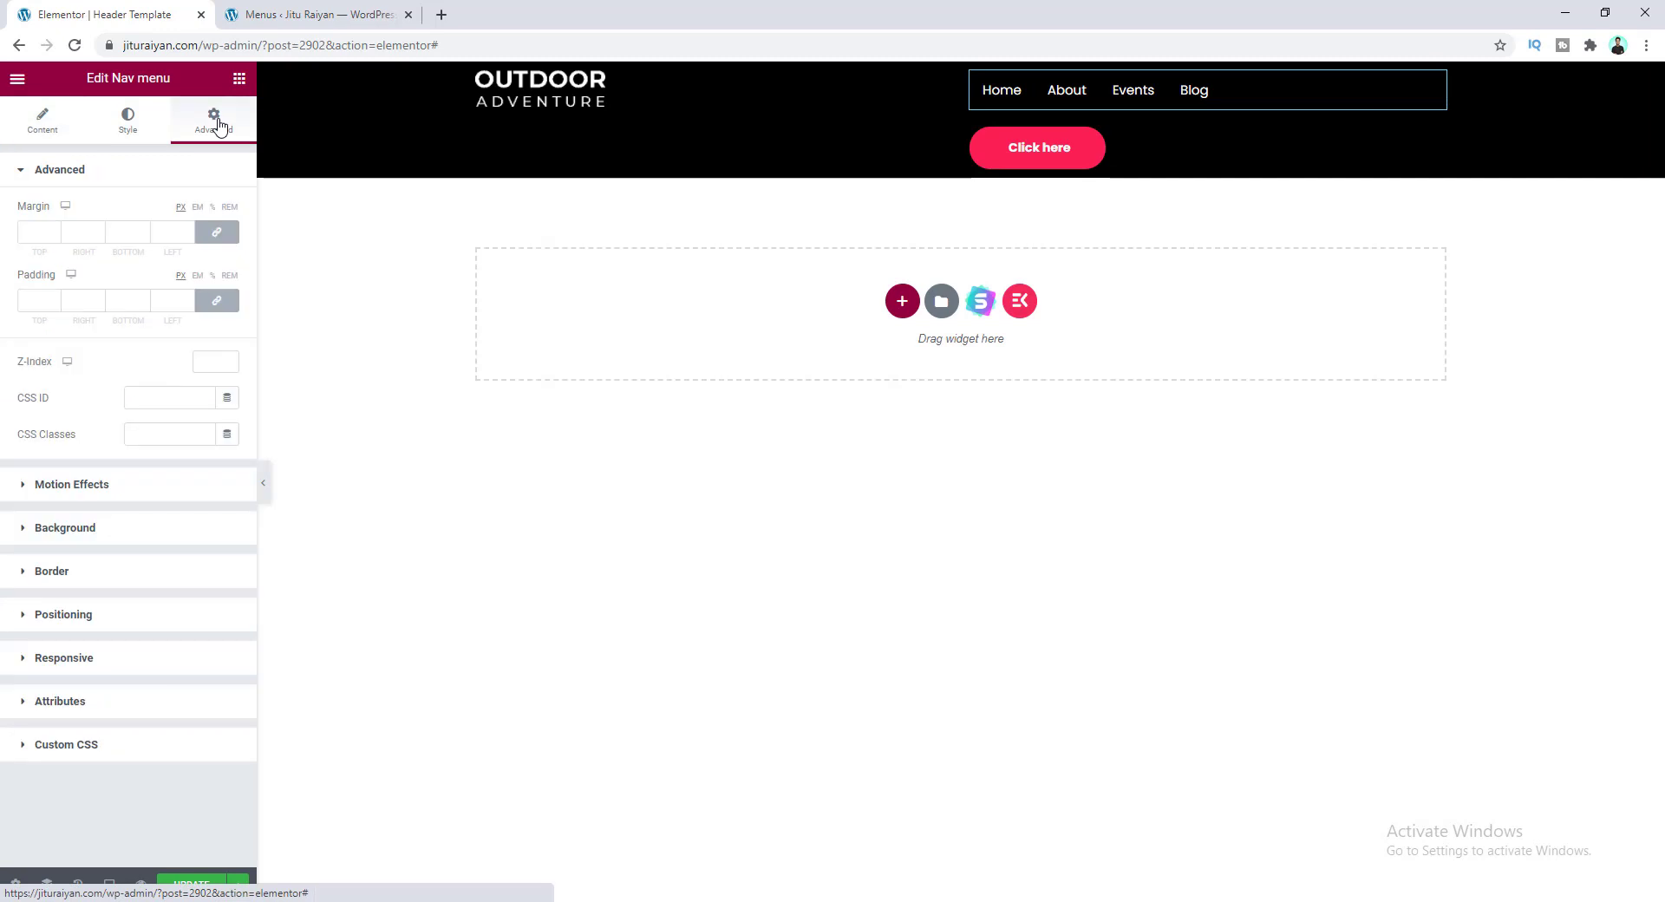
pyautogui.click(156, 623)
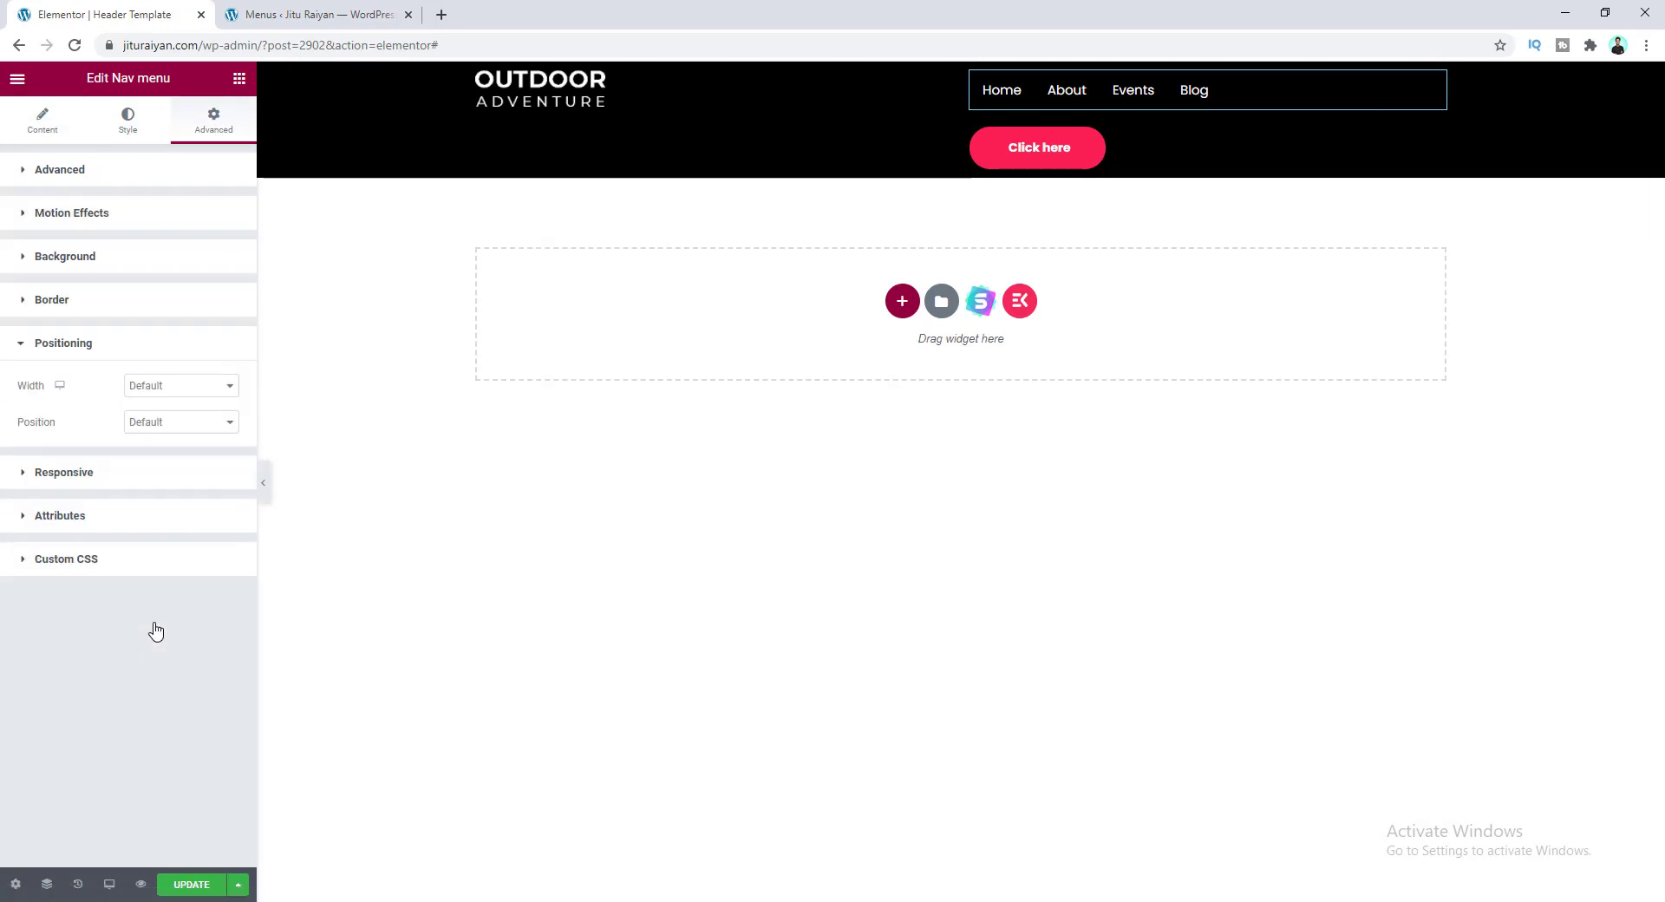
pyautogui.click(207, 392)
pyautogui.click(209, 431)
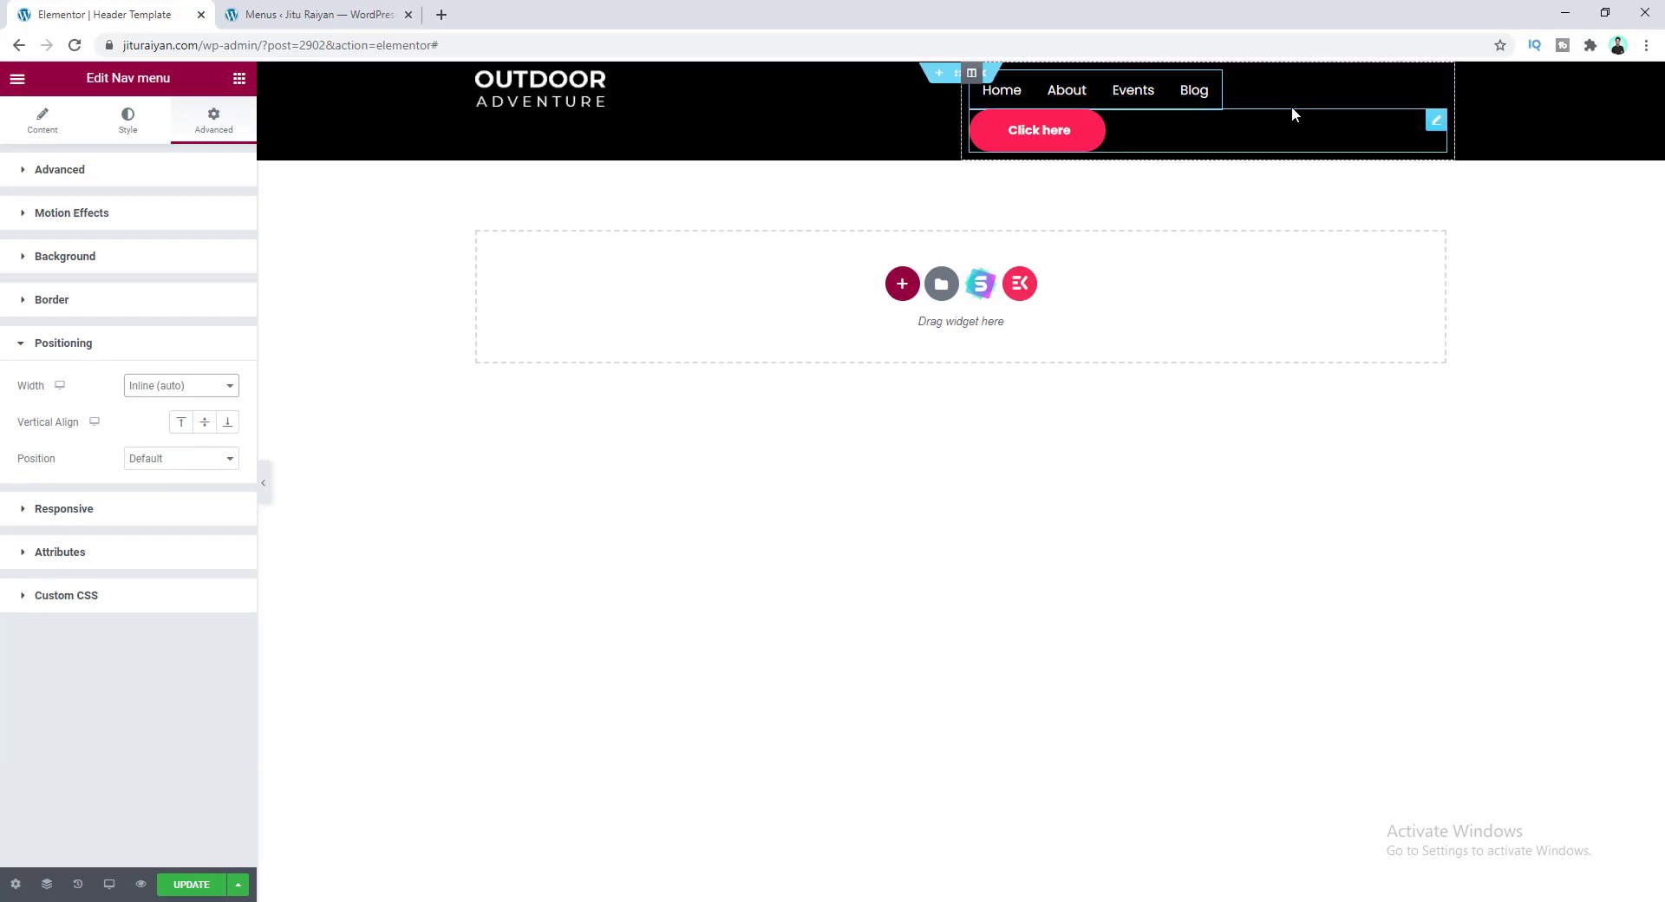
# - Set the header button's width to Inline (auto) in its positioning settings
pyautogui.click(1438, 122)
pyautogui.click(213, 121)
pyautogui.click(146, 621)
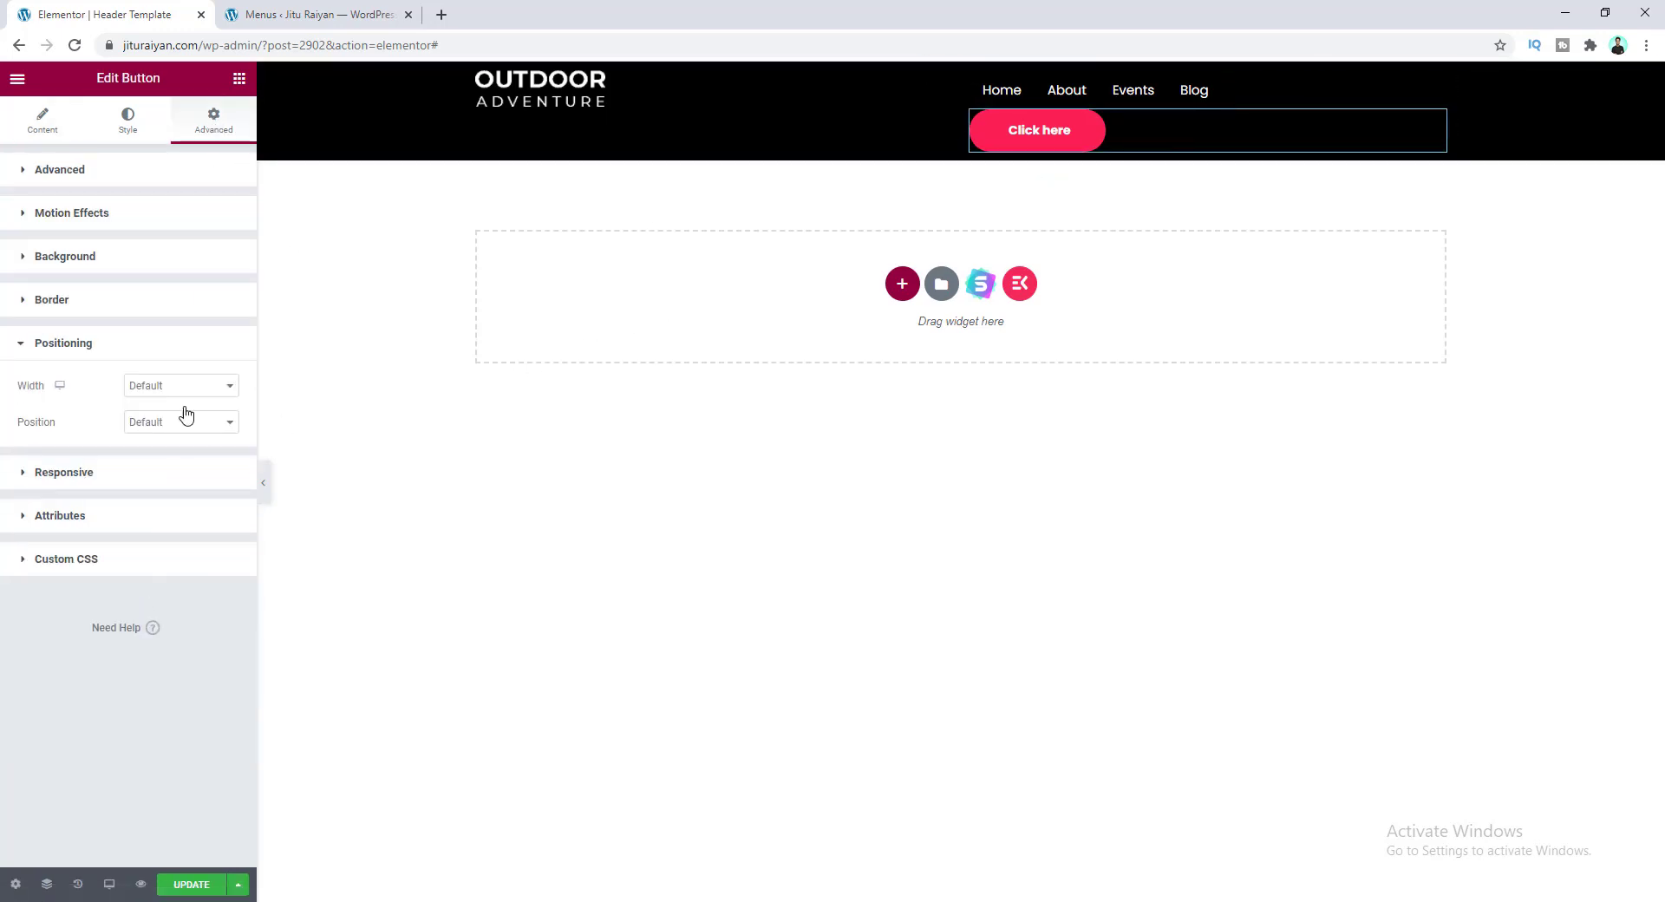
pyautogui.click(182, 385)
pyautogui.click(192, 434)
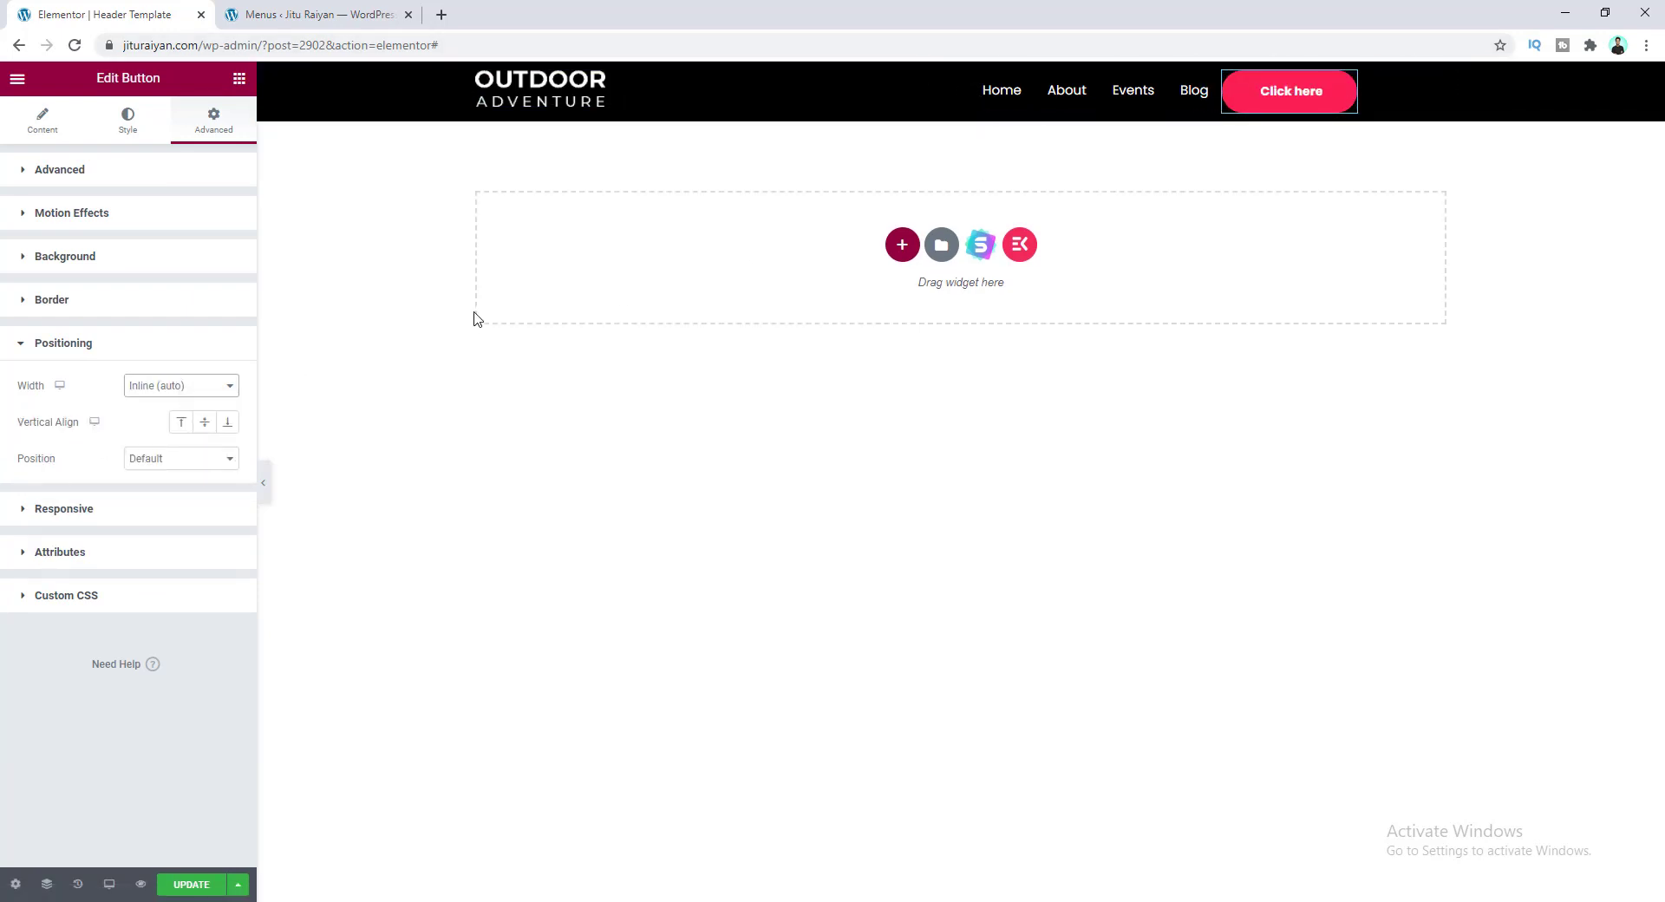
# - Change the header button's text to "Contact"
pyautogui.click(46, 130)
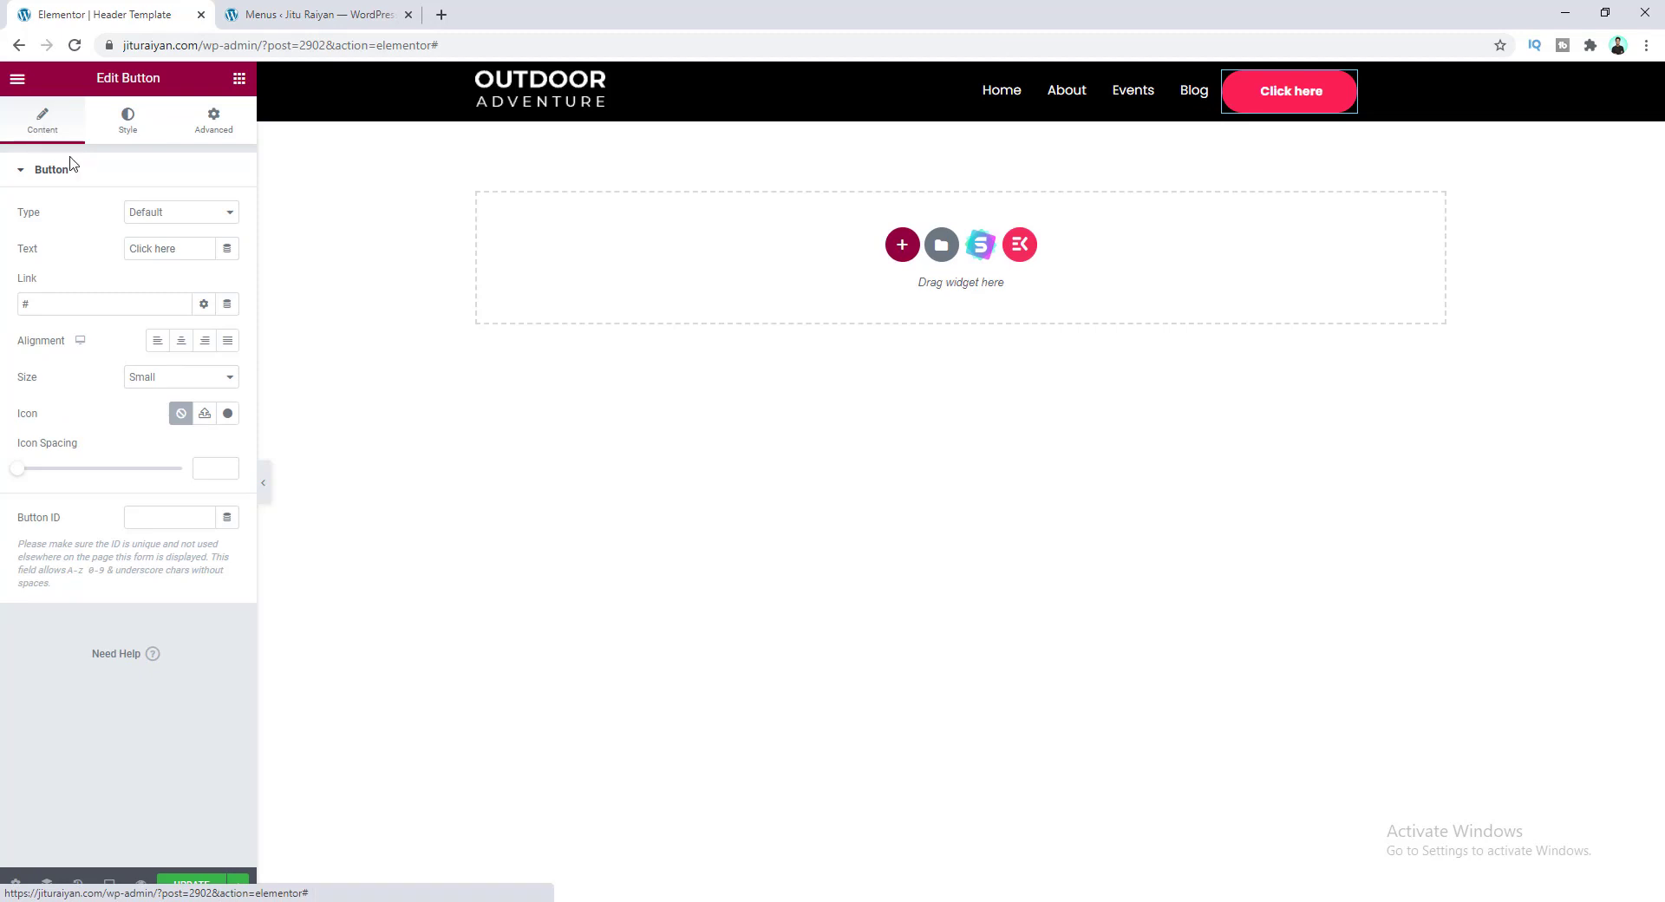
pyautogui.moveTo(187, 249); pyautogui.dragTo(46, 258)
pyautogui.write('C')
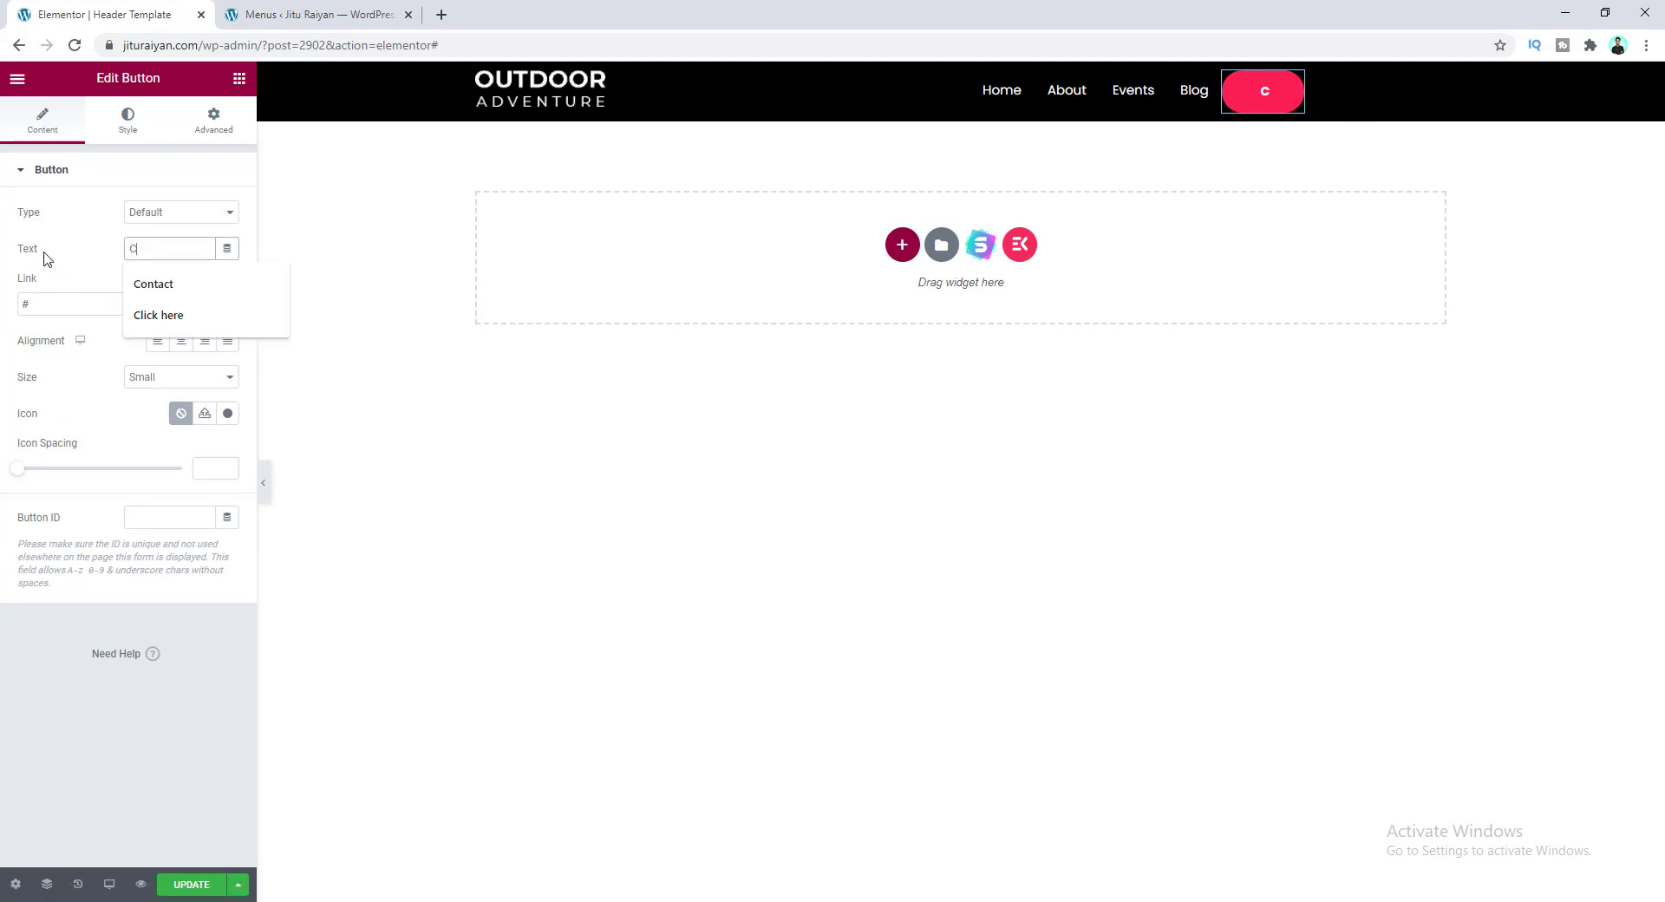
pyautogui.write('ontact')
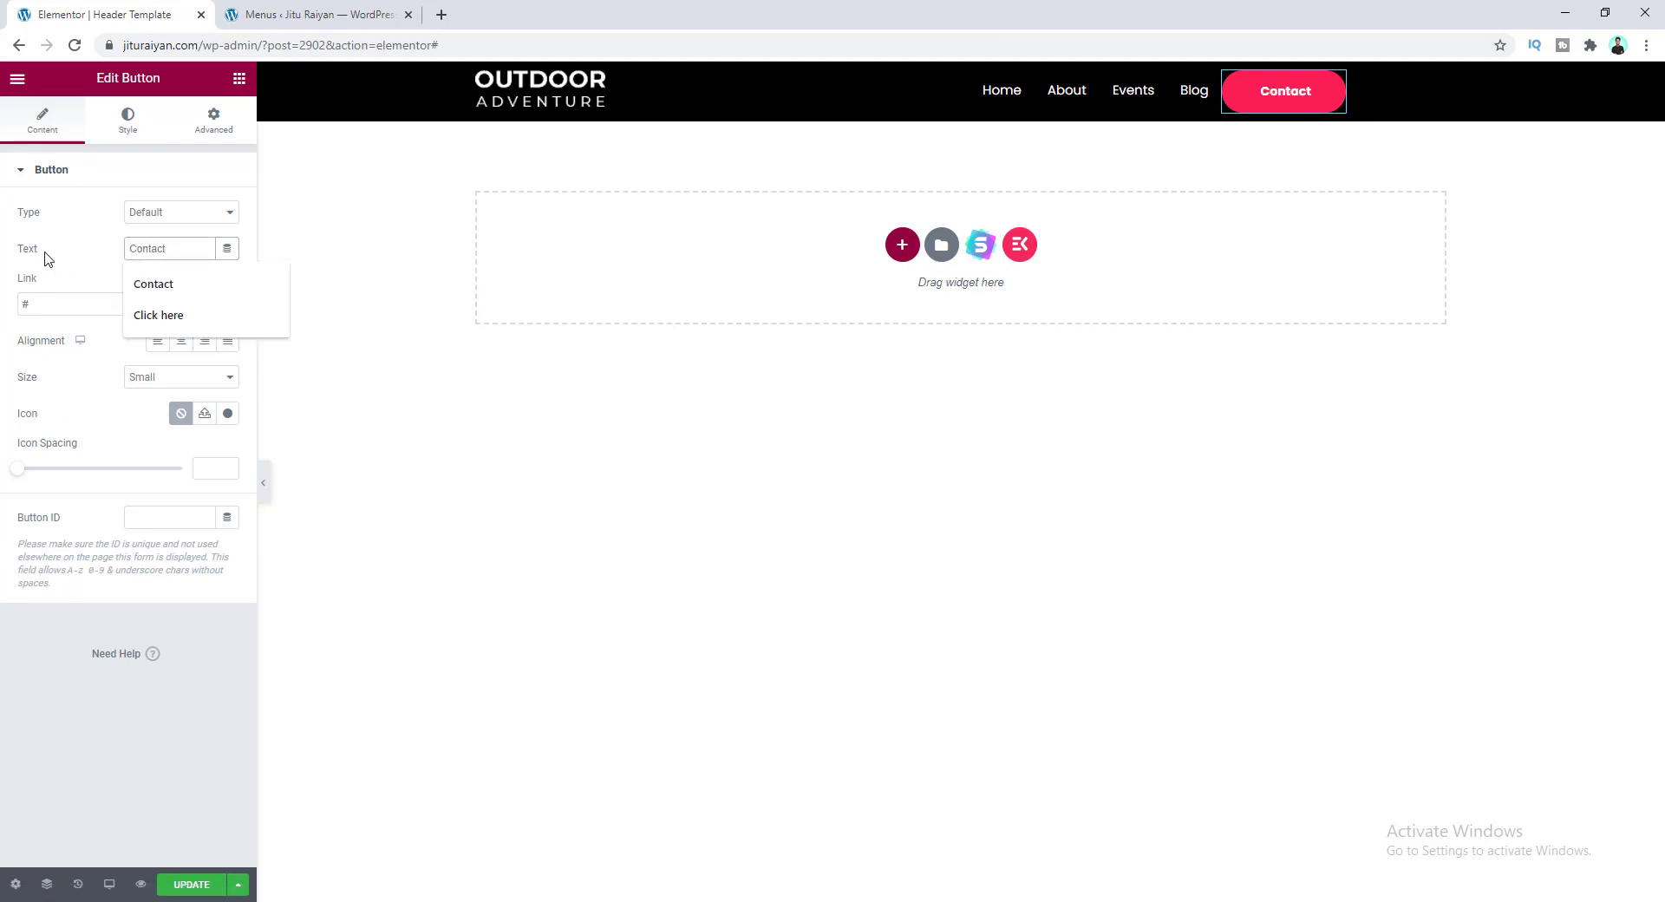
# - Link the Contact button to the site's contact page and set its padding to 15 px top and bottom, 30 px right and left
pyautogui.click(58, 299)
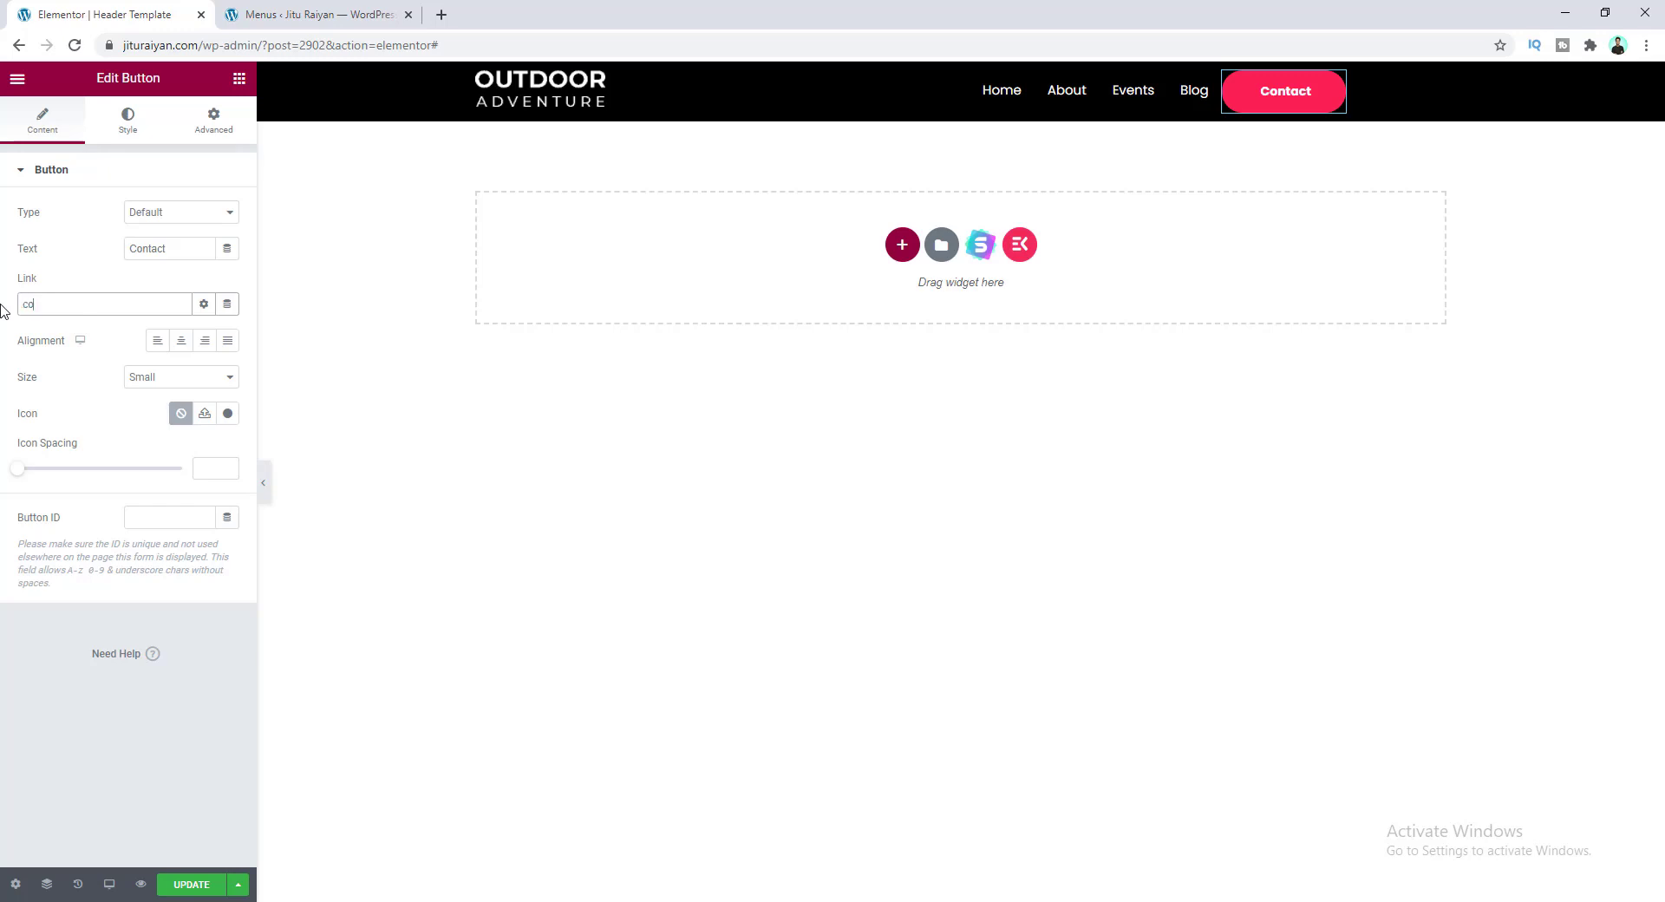
pyautogui.click(50, 329)
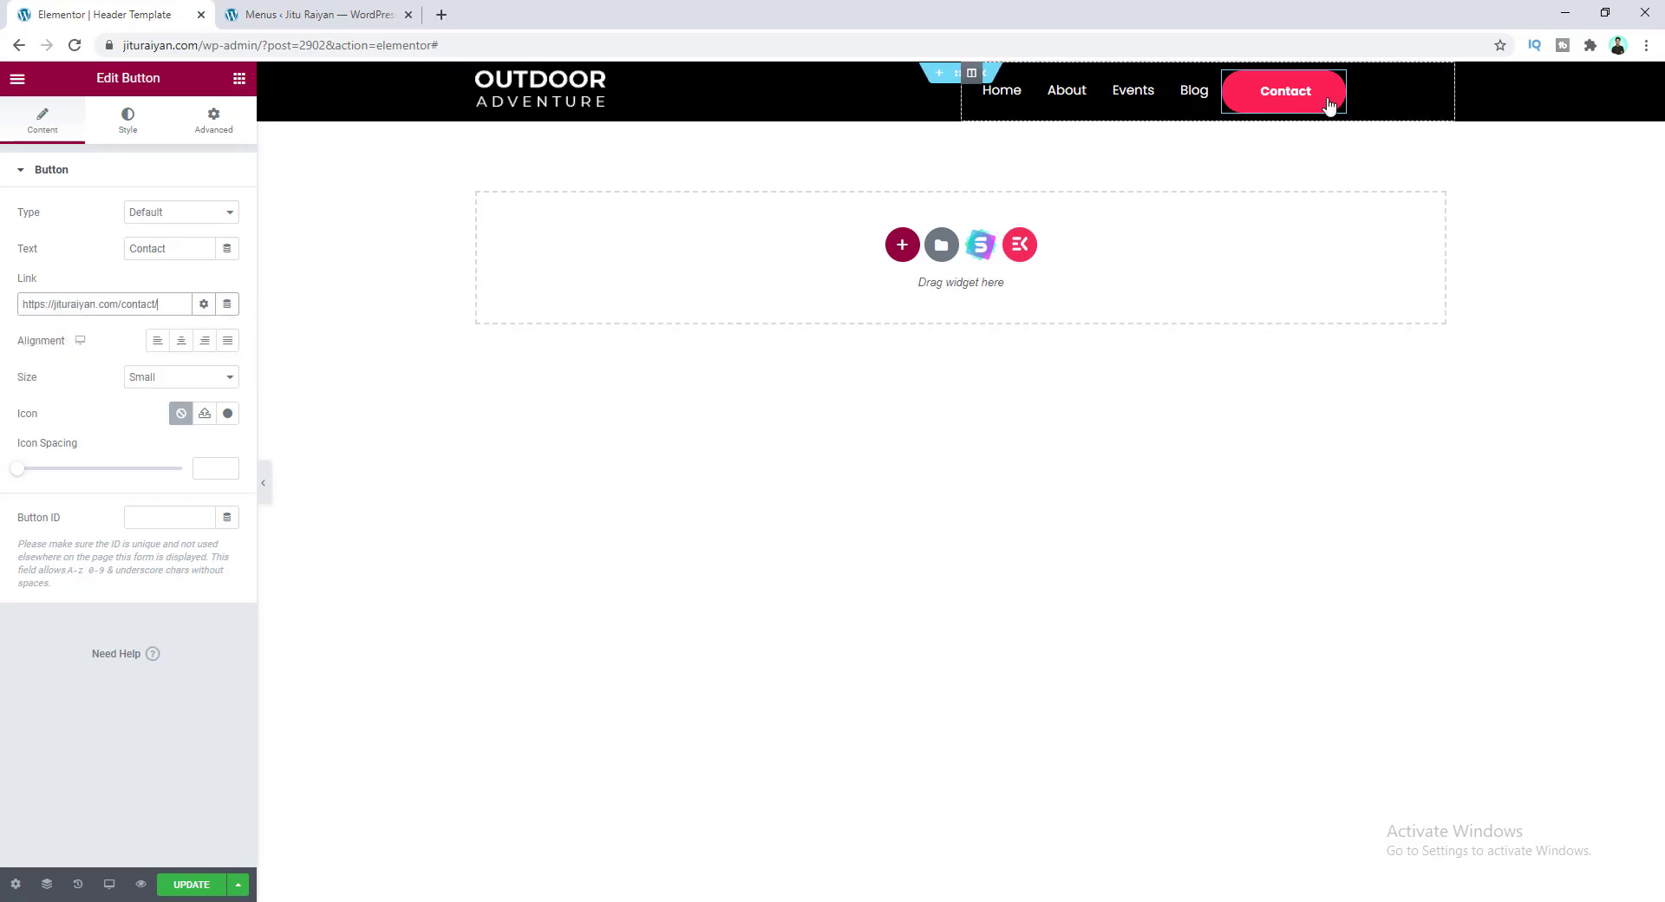
pyautogui.click(127, 127)
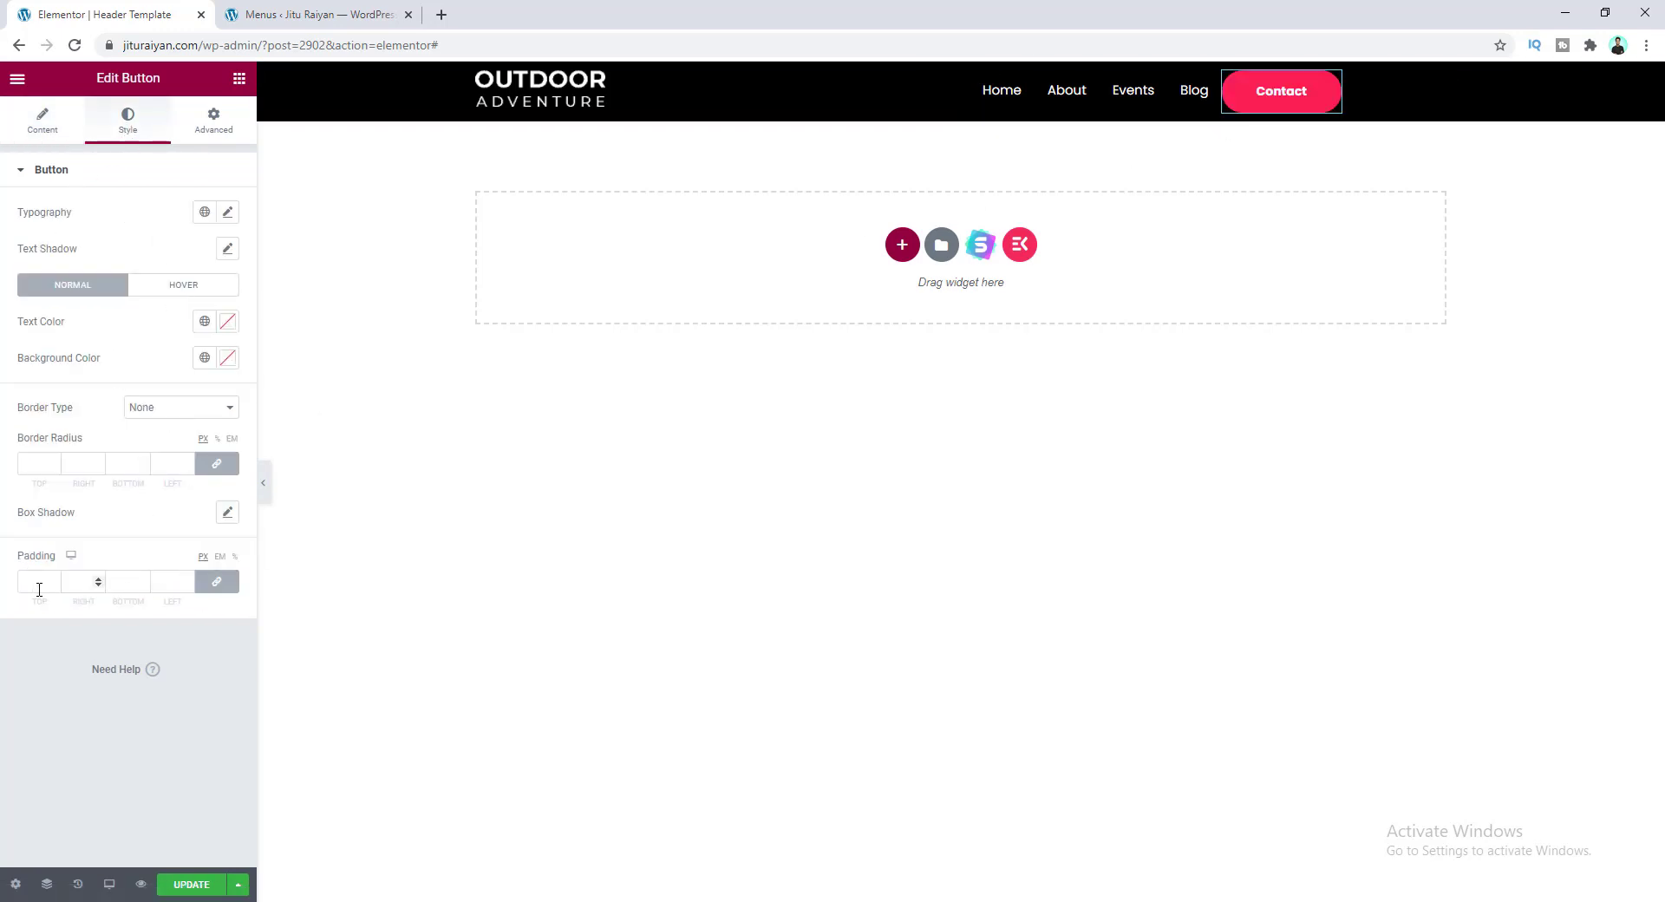
pyautogui.write('15')
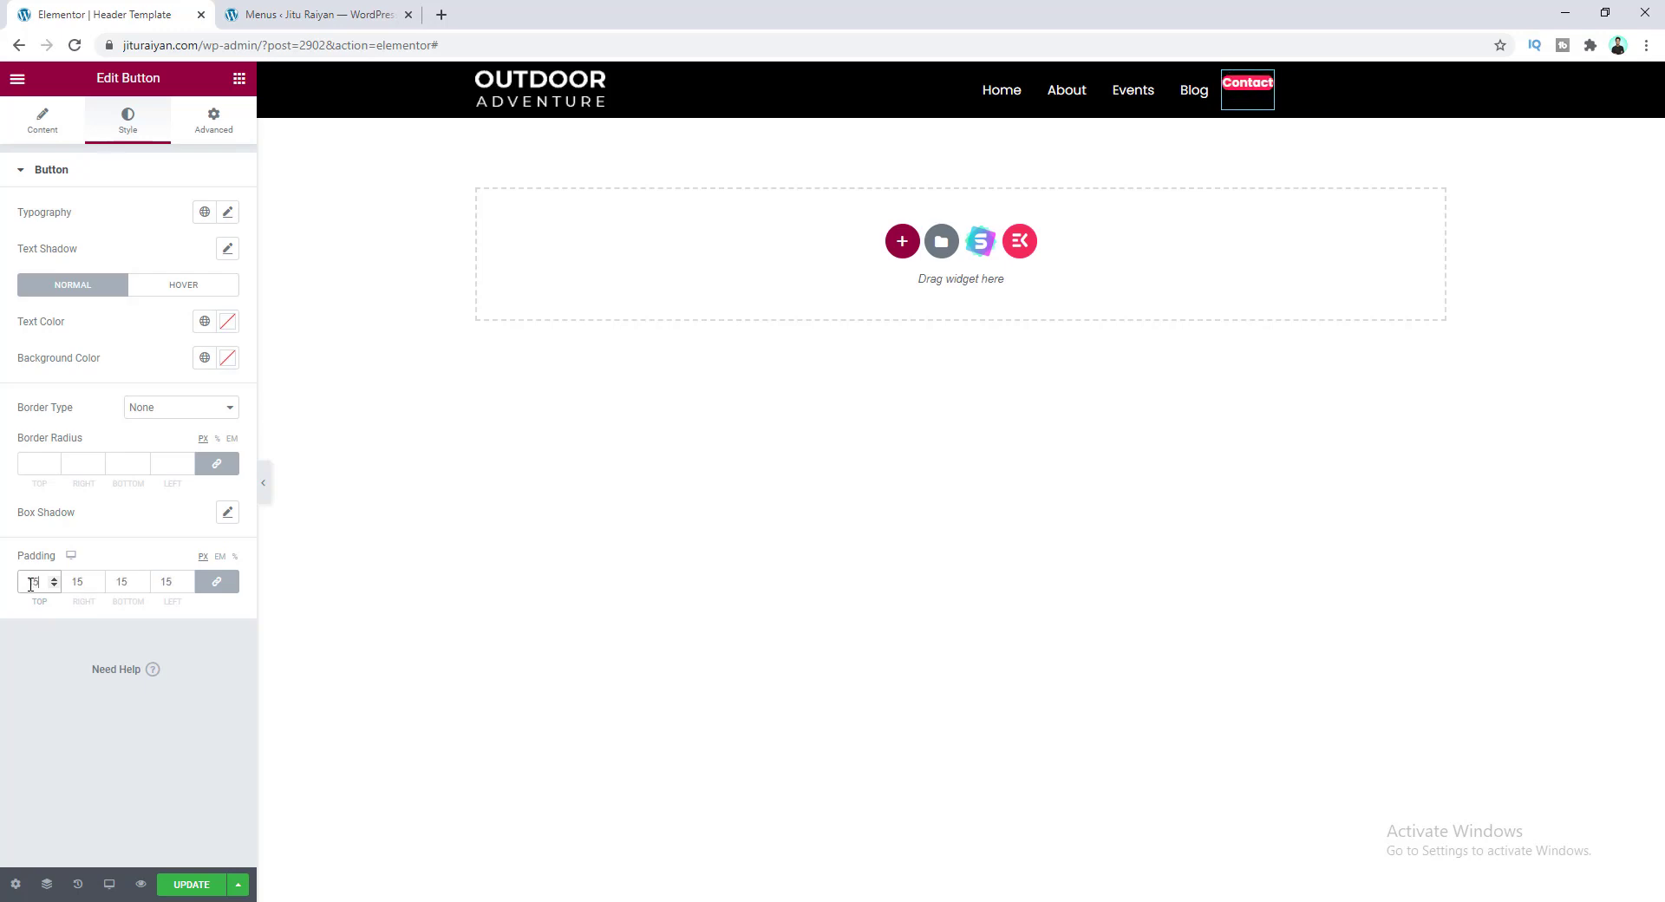
pyautogui.click(217, 582)
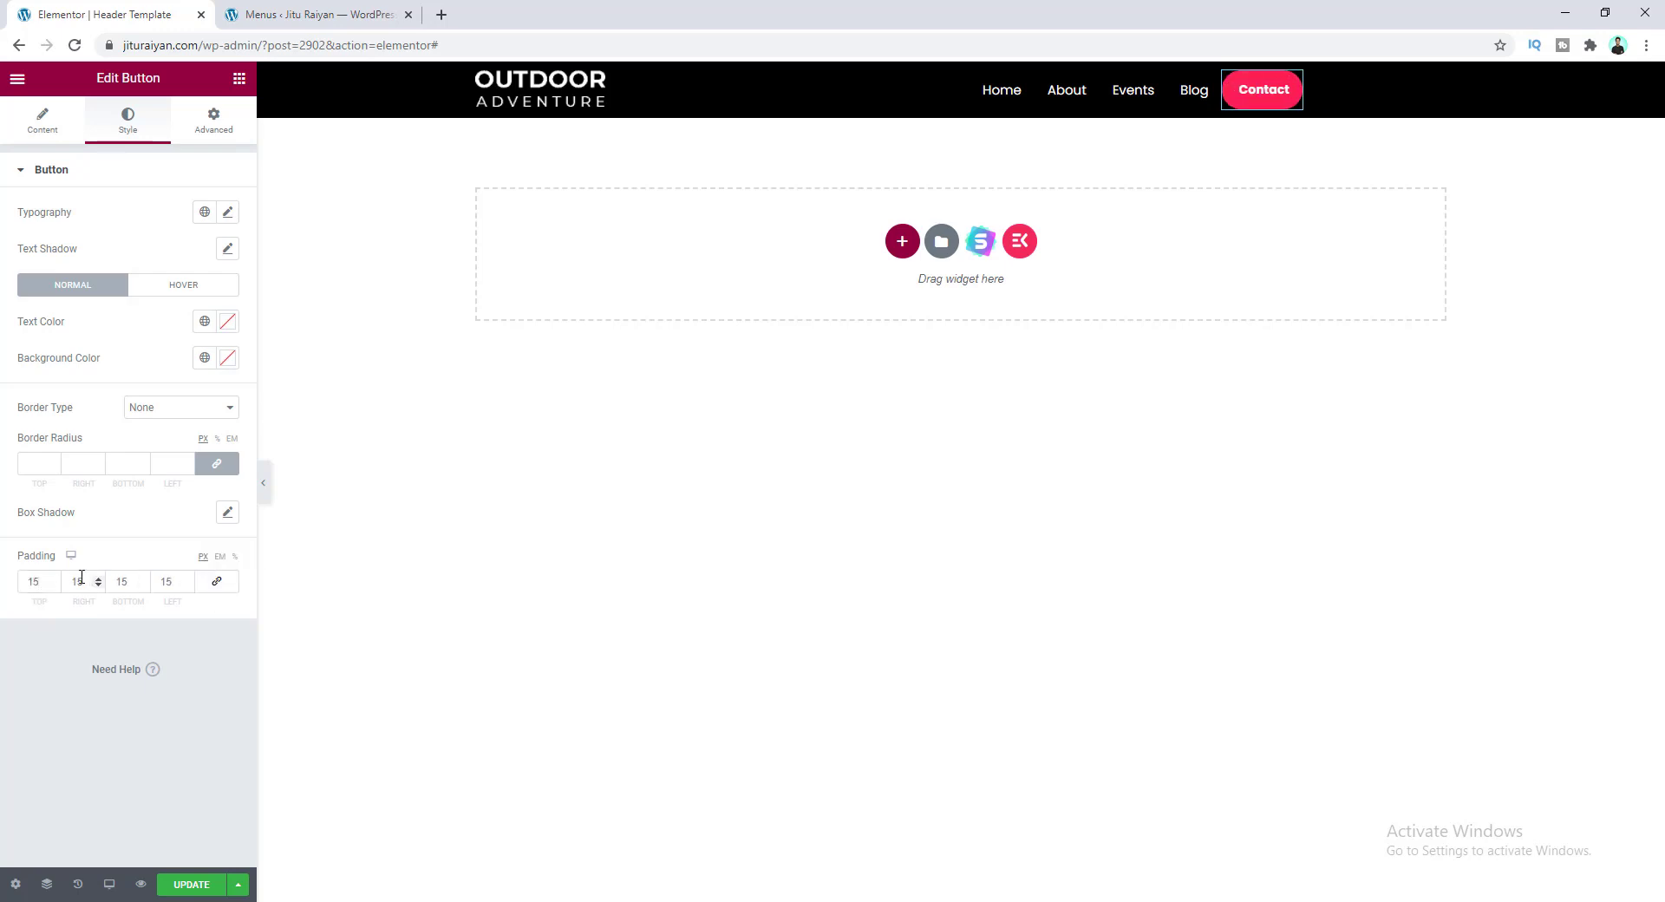
pyautogui.moveTo(97, 583); pyautogui.dragTo(60, 584)
pyautogui.write('30')
pyautogui.press('Tab')
pyautogui.press('Tab')
pyautogui.write('30')
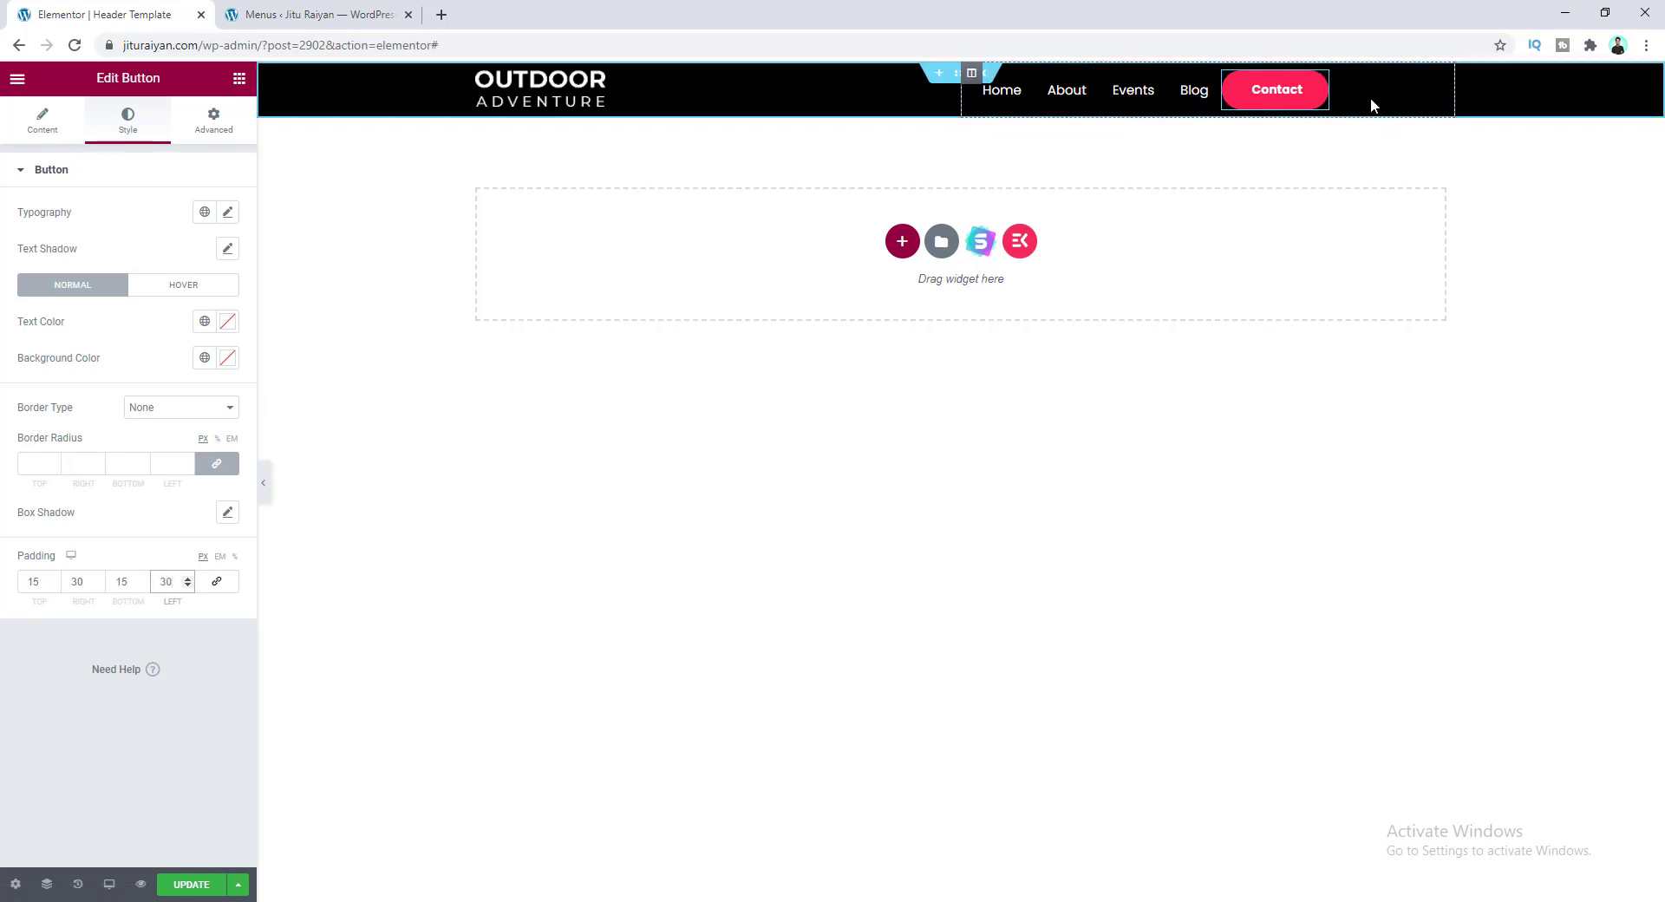
# - Find the Elementor Social Icons widget and add it to the header column after the Contact button
pyautogui.click(239, 80)
pyautogui.write('s')
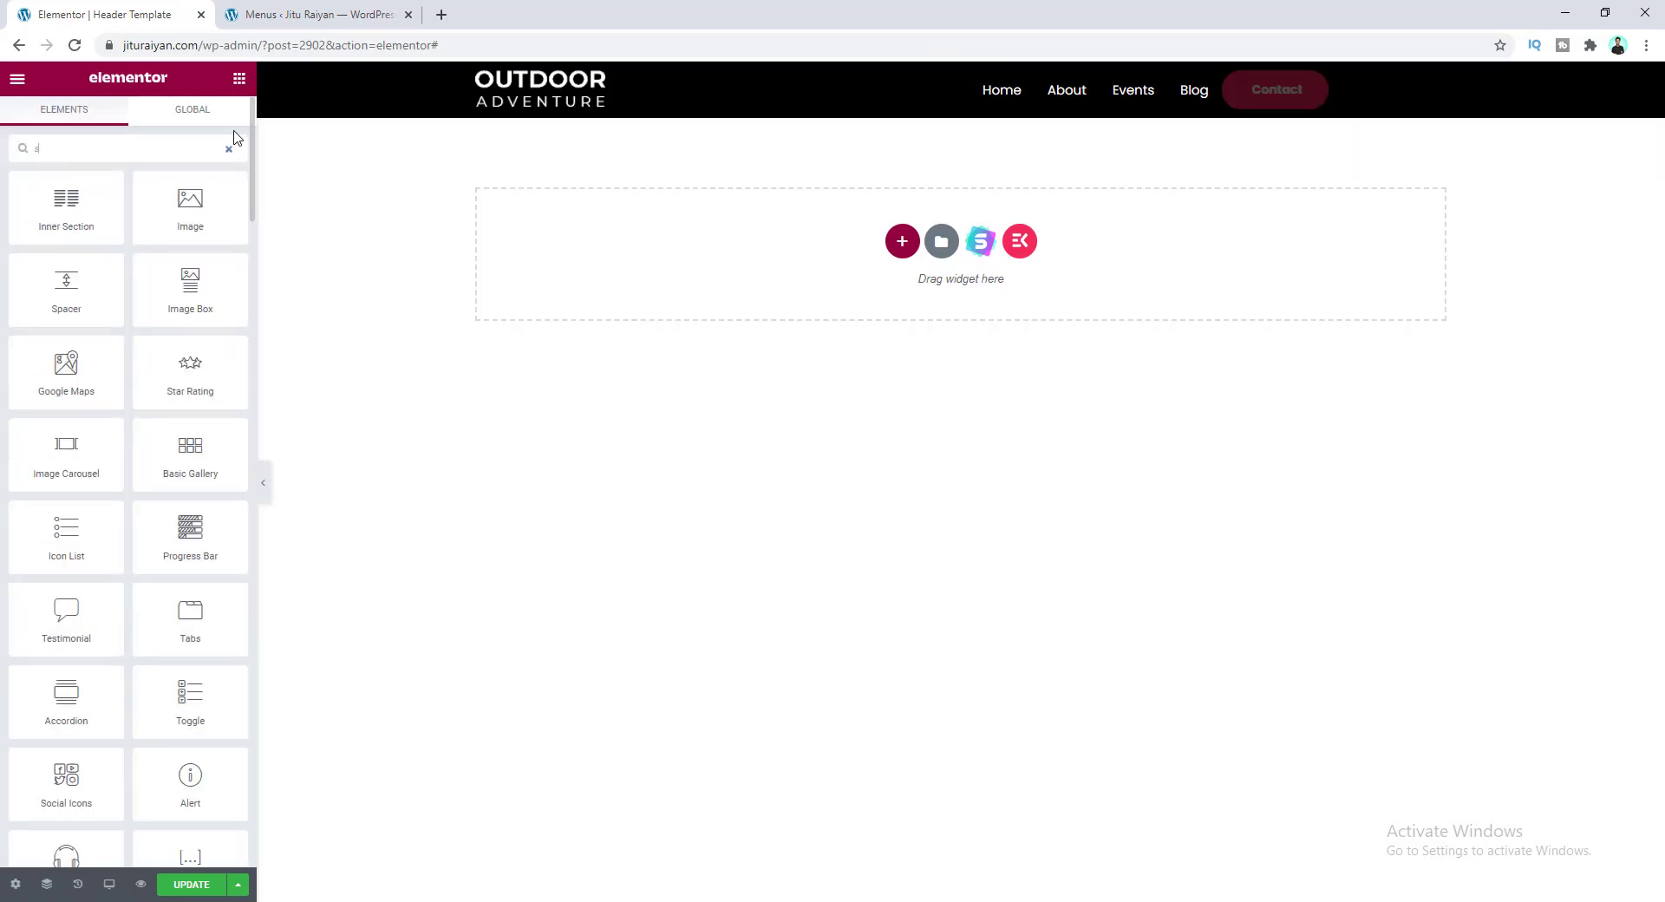
pyautogui.write('oci')
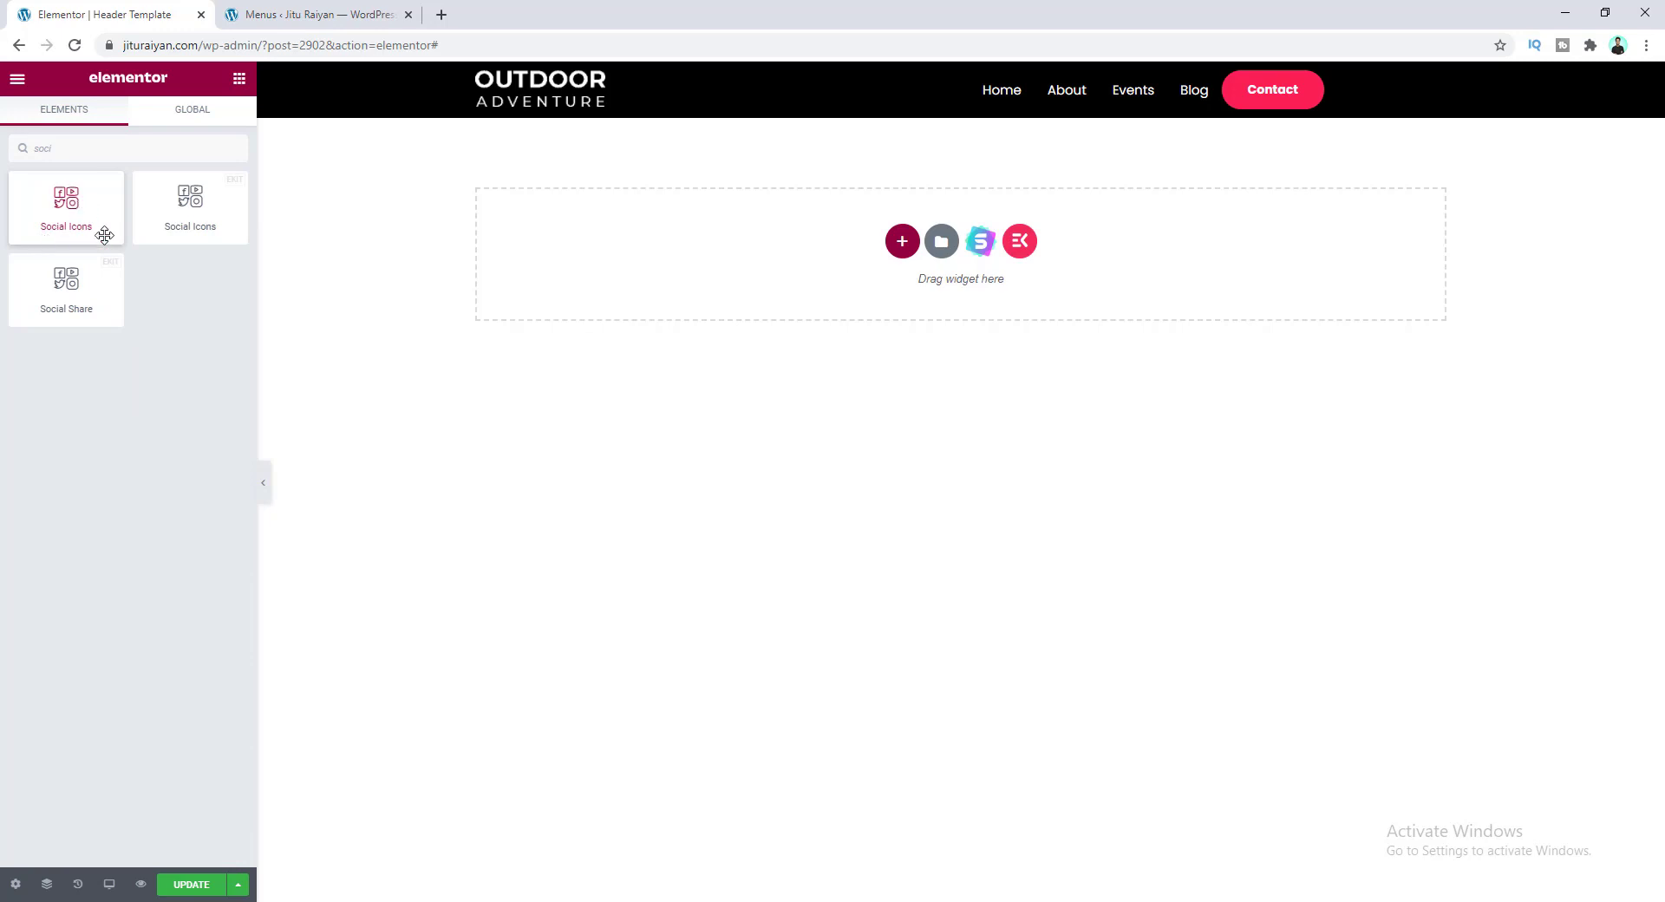
pyautogui.moveTo(62, 195); pyautogui.dragTo(1266, 97)
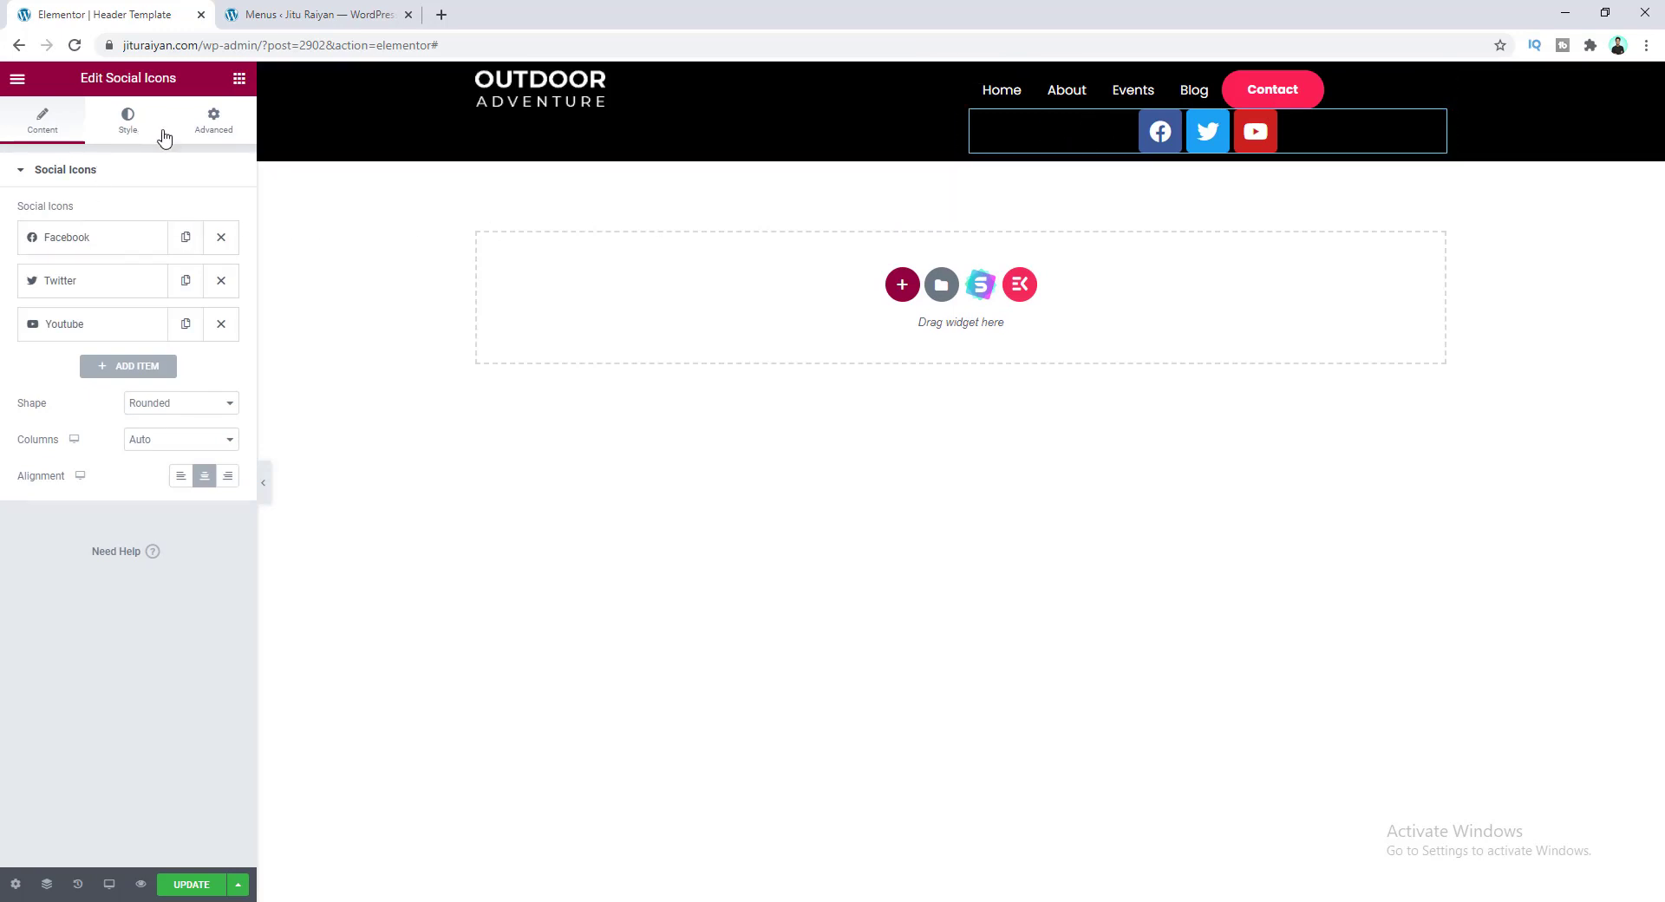
# - Set the Social Icons widget's width to Inline (auto) in its positioning settings
pyautogui.click(213, 123)
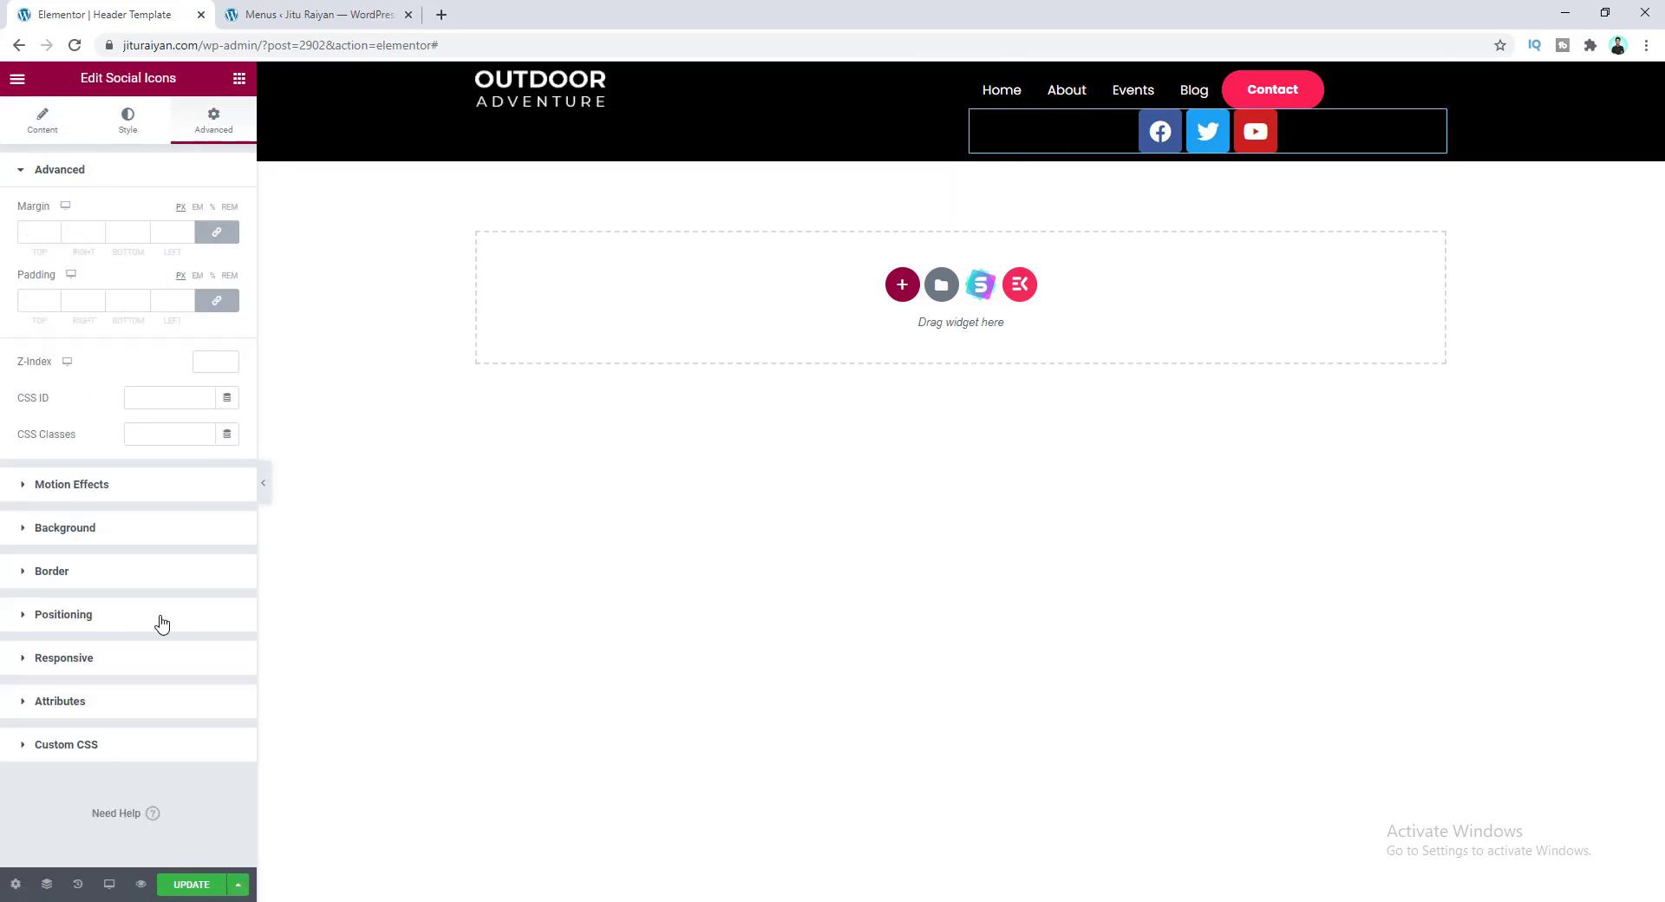
pyautogui.click(160, 615)
pyautogui.click(206, 386)
pyautogui.click(198, 432)
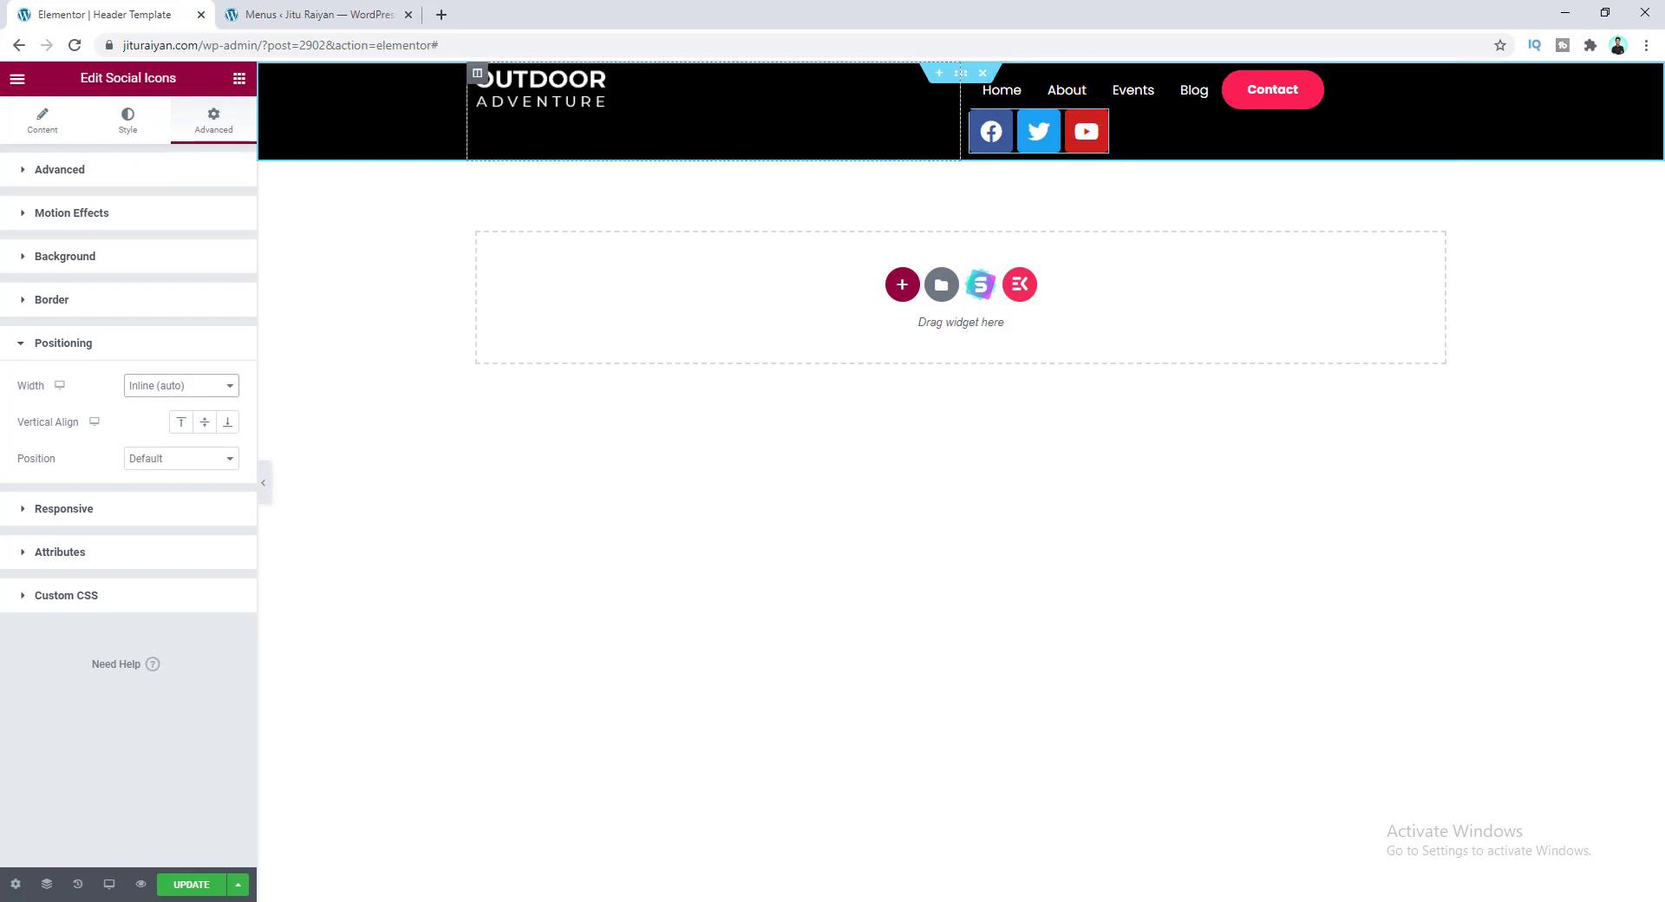
# - Set the menu column's width to 70% and its horizontal alignment to End
pyautogui.moveTo(960, 113); pyautogui.dragTo(760, 136)
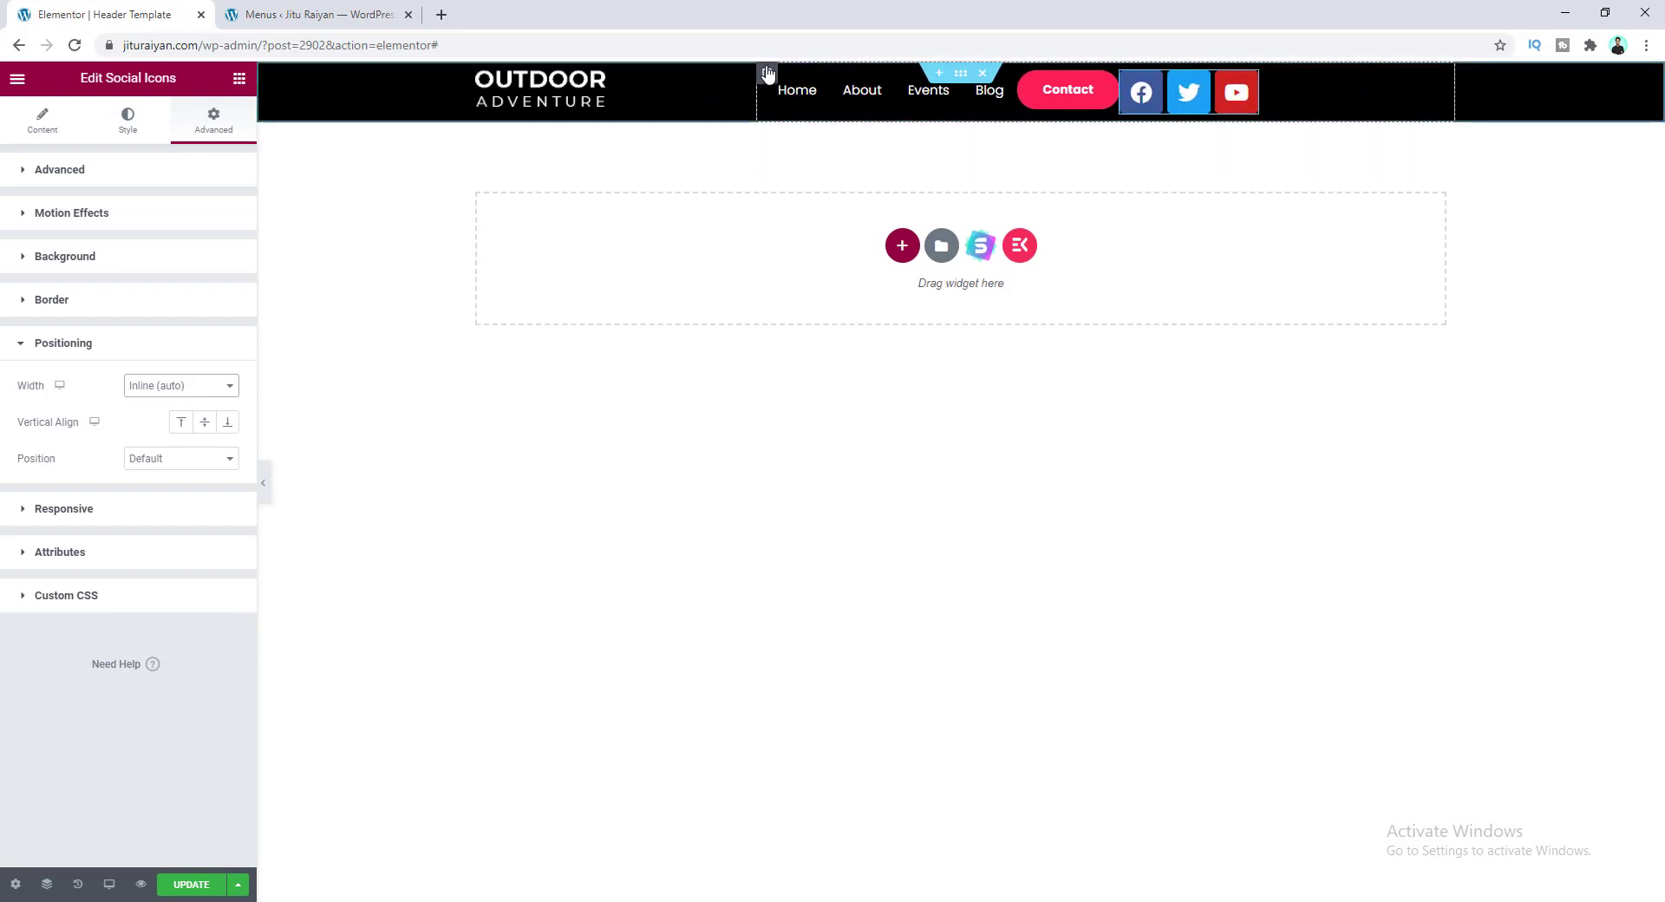
pyautogui.click(766, 73)
pyautogui.doubleClick(206, 212)
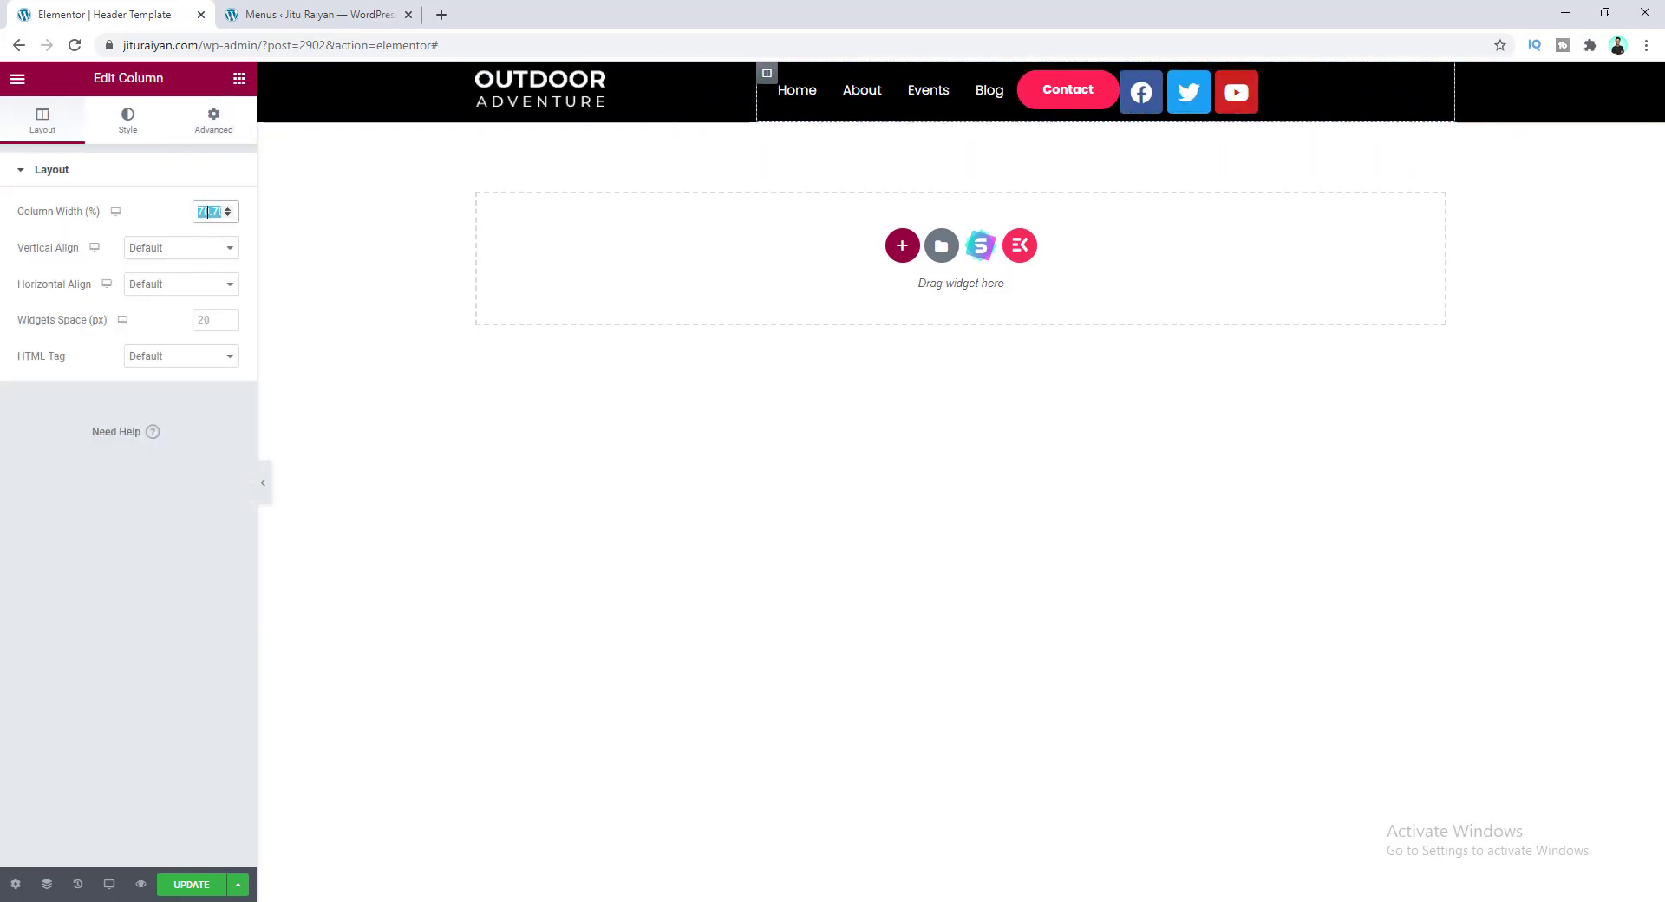
pyautogui.write('70')
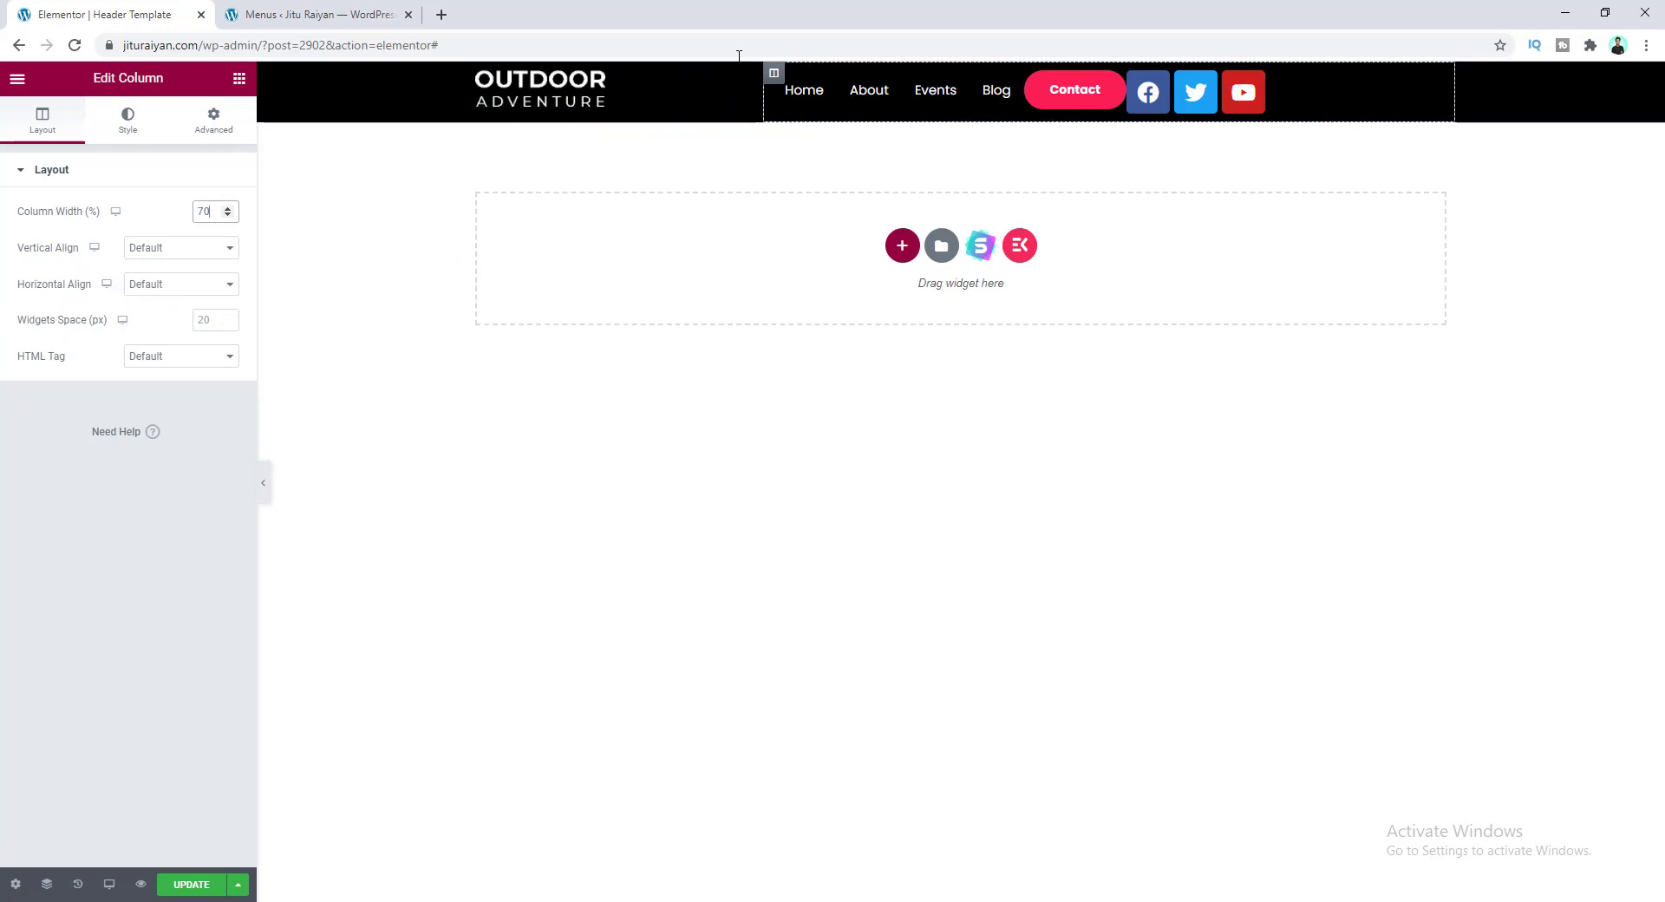
pyautogui.click(180, 283)
pyautogui.click(170, 342)
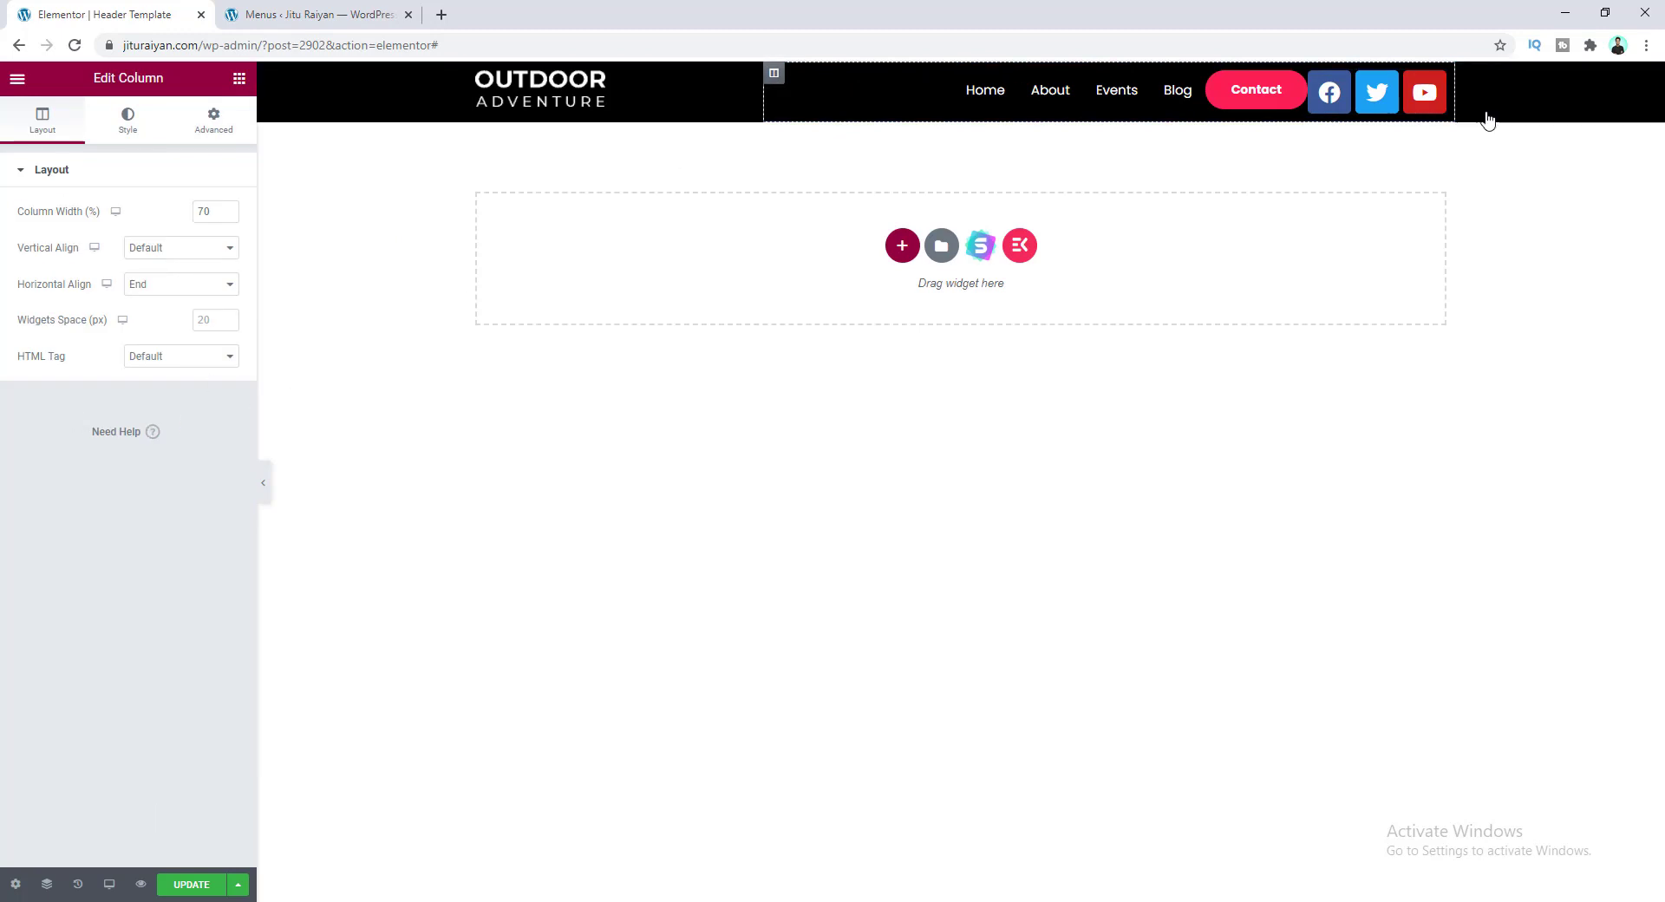
# - Remove the Youtube item from the social icons and replace the Twitter icon with Instagram
pyautogui.click(1436, 83)
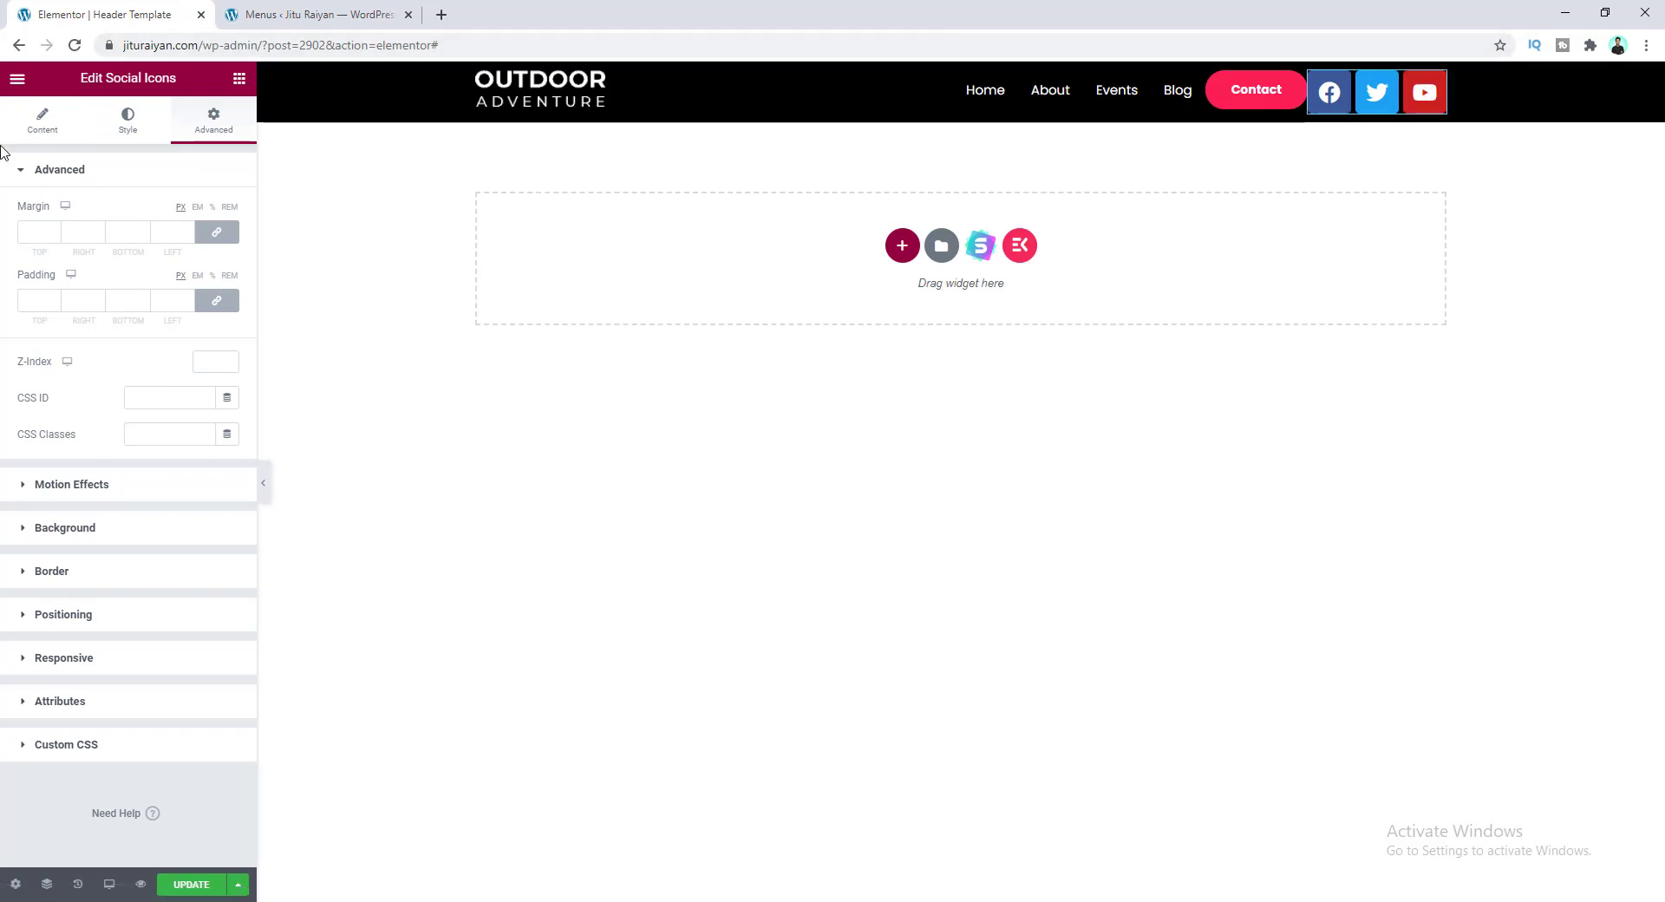
pyautogui.click(31, 135)
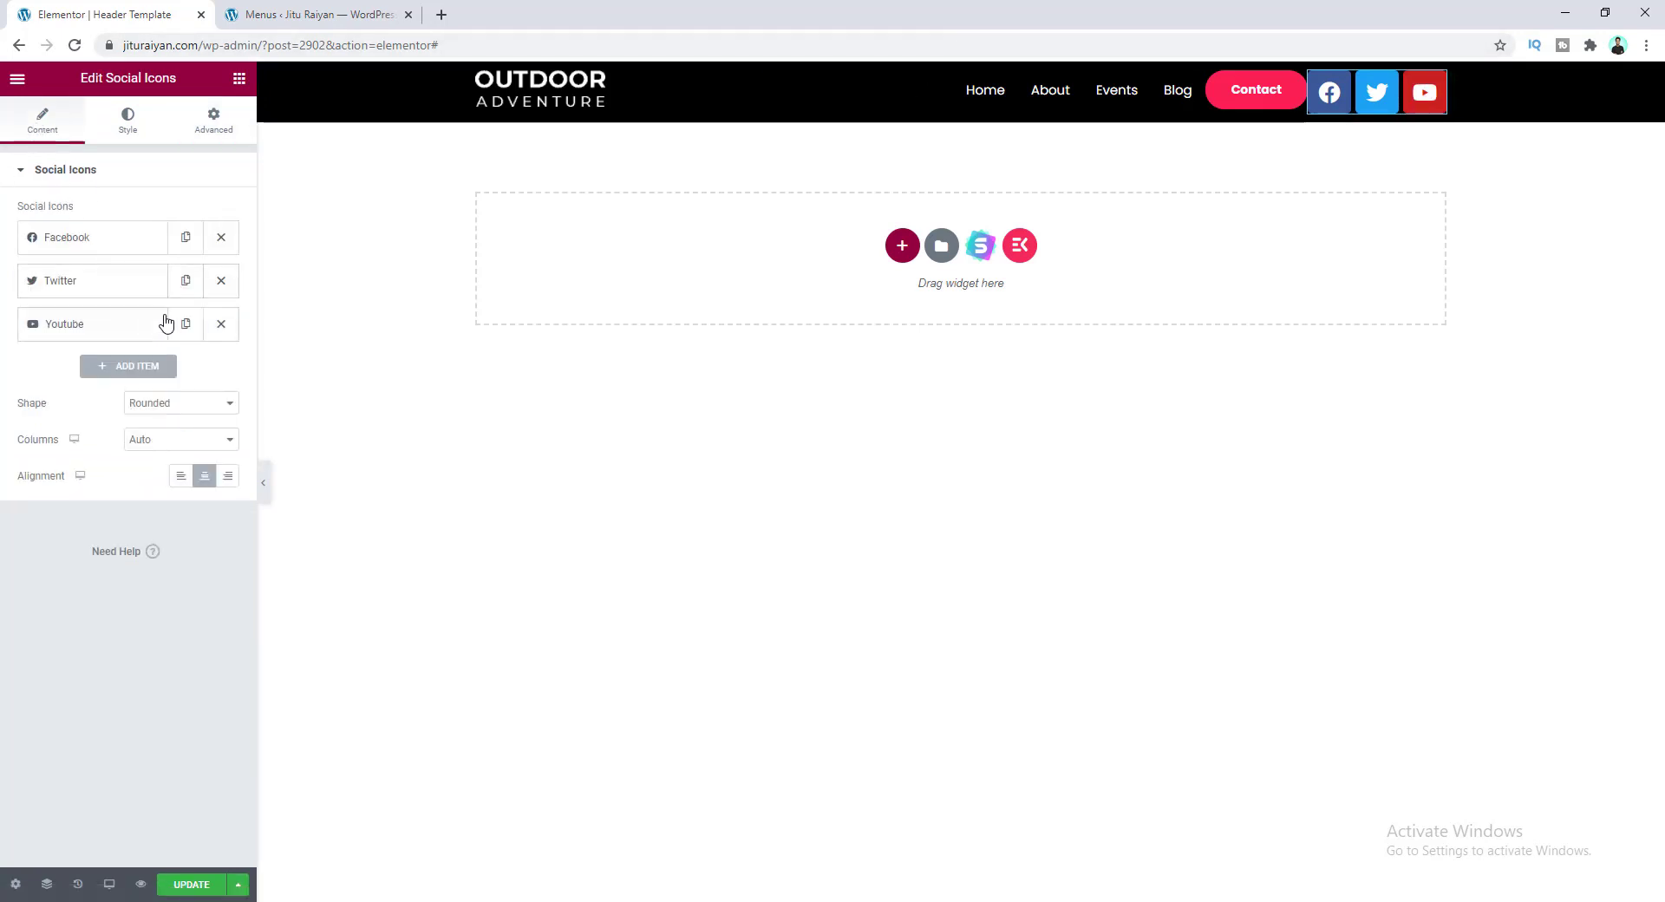
pyautogui.click(222, 327)
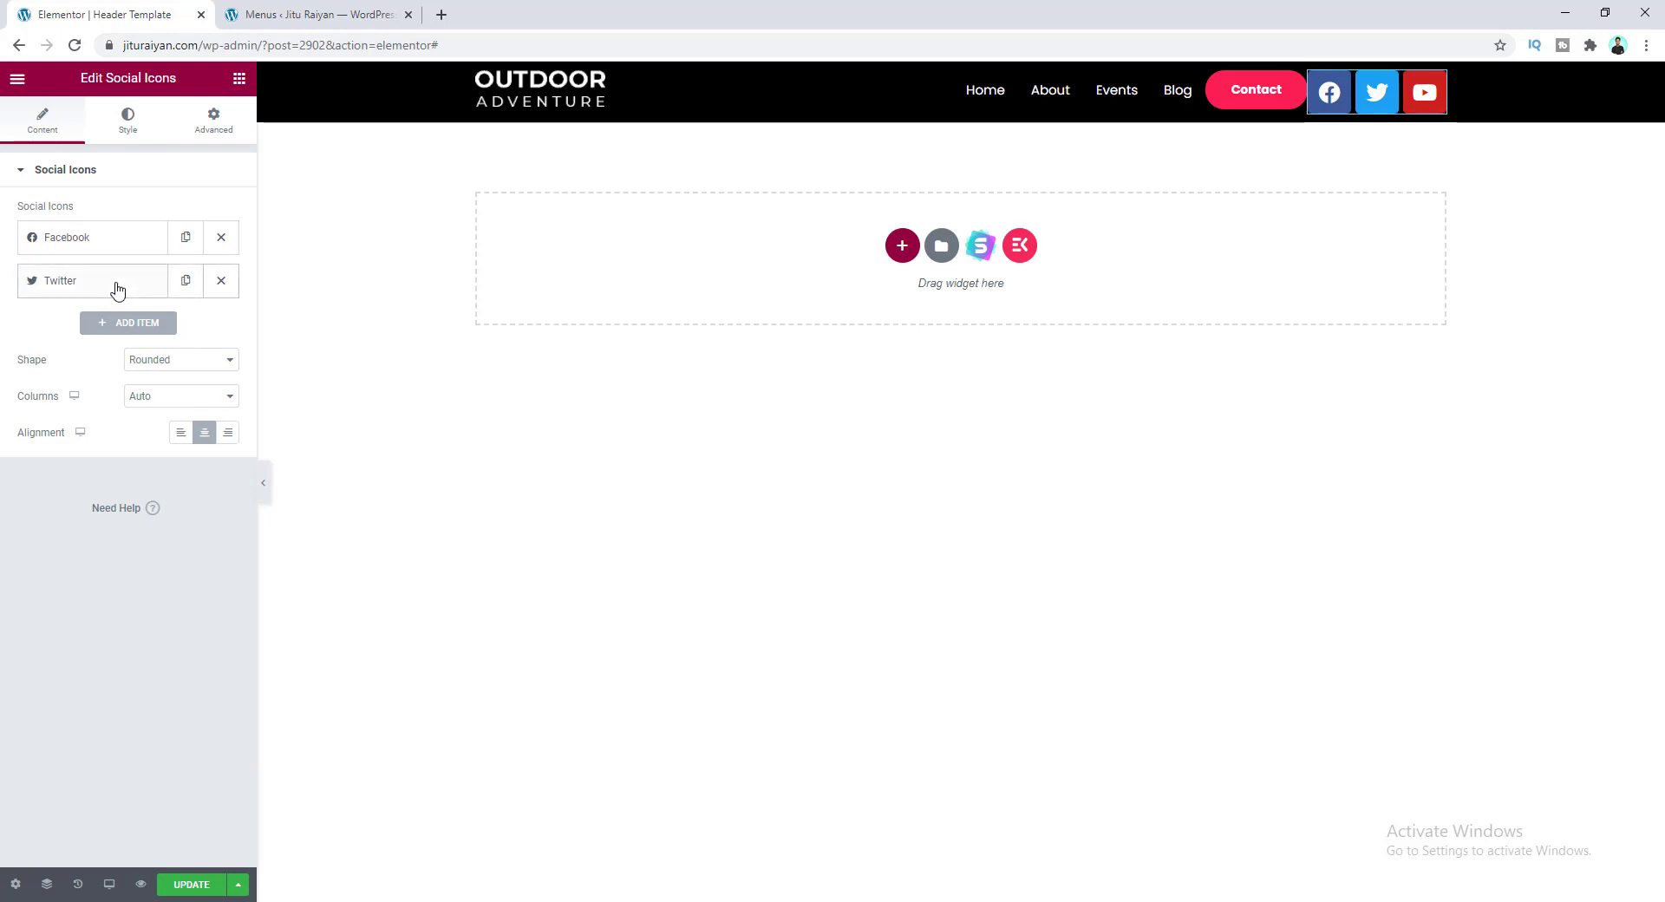
pyautogui.click(124, 282)
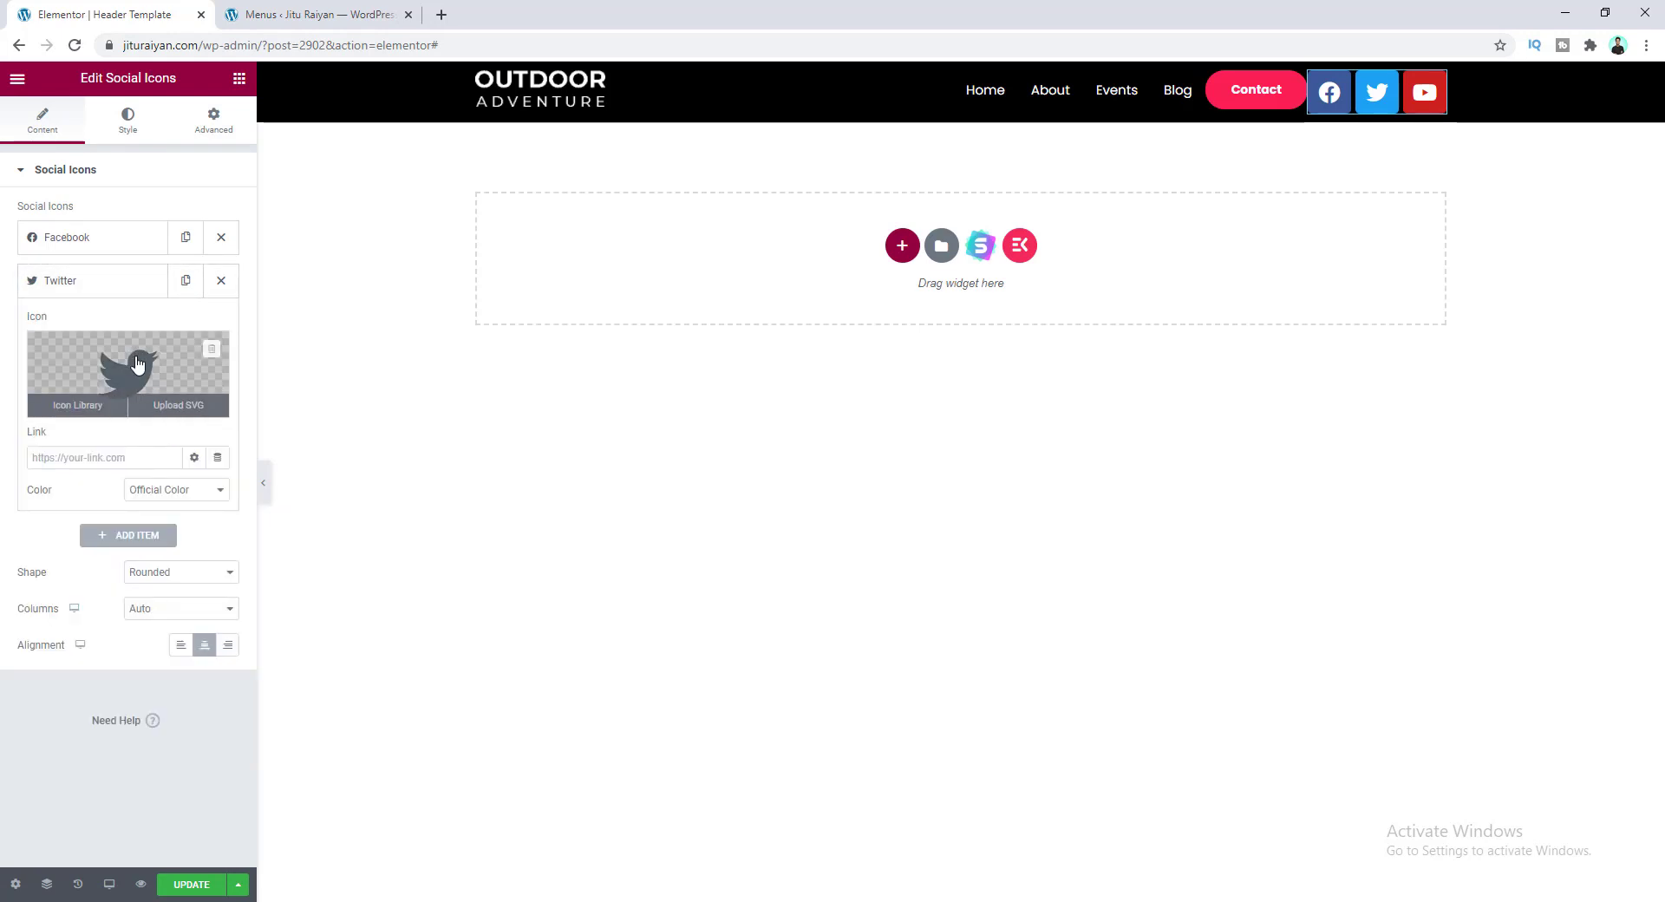
pyautogui.click(128, 382)
pyautogui.write('ins')
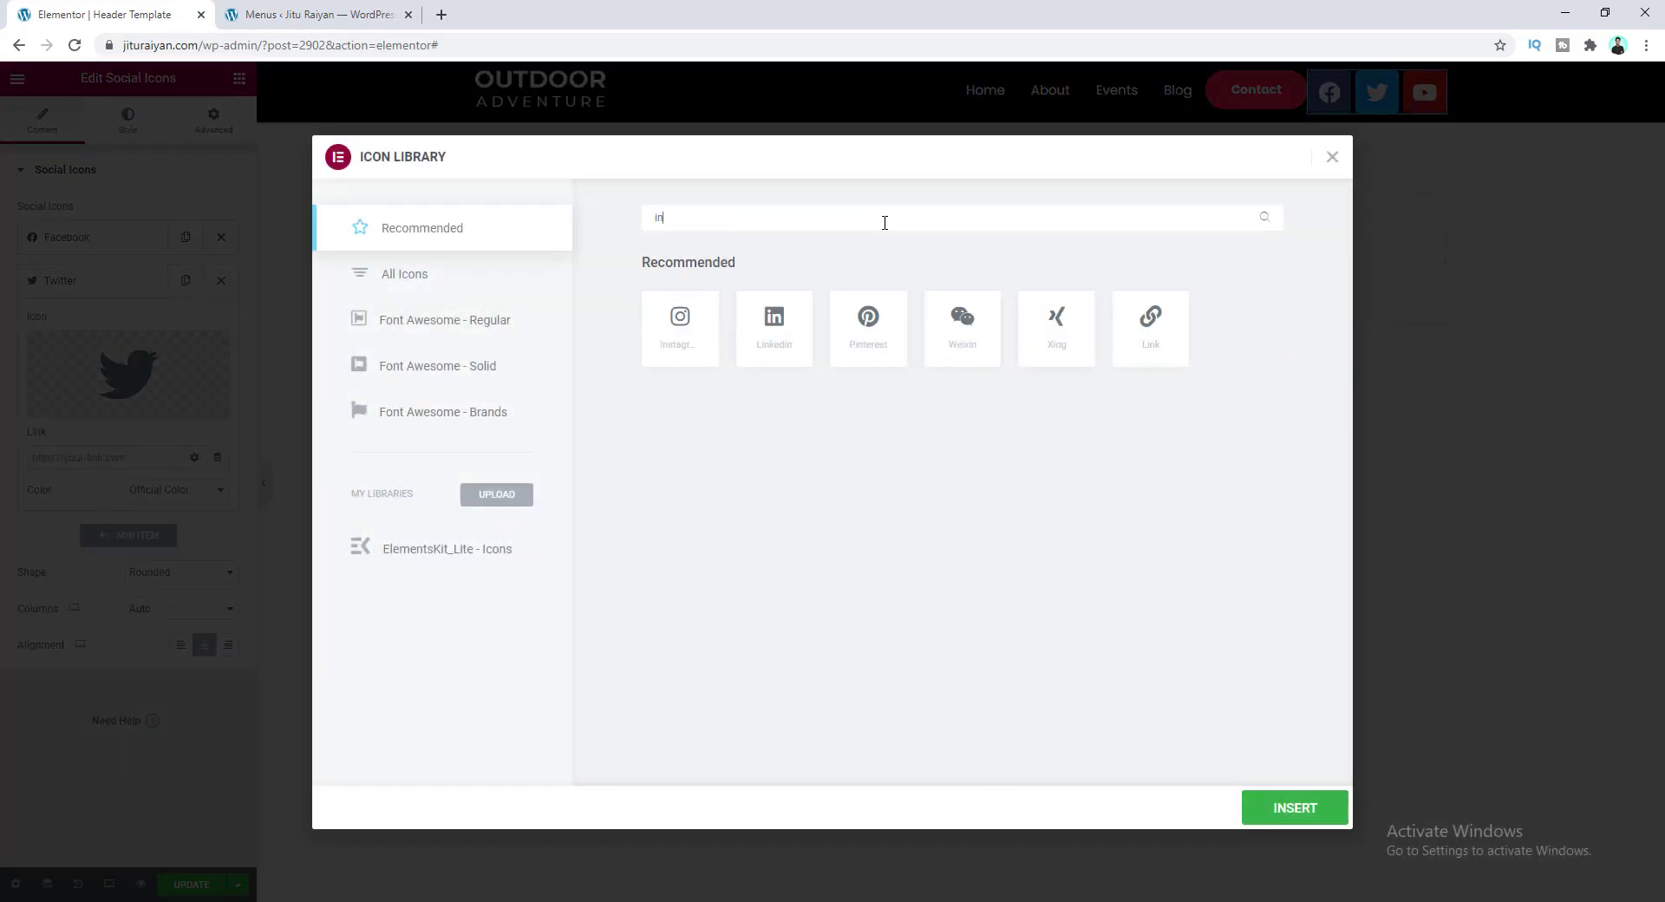
pyautogui.click(680, 327)
pyautogui.click(1294, 808)
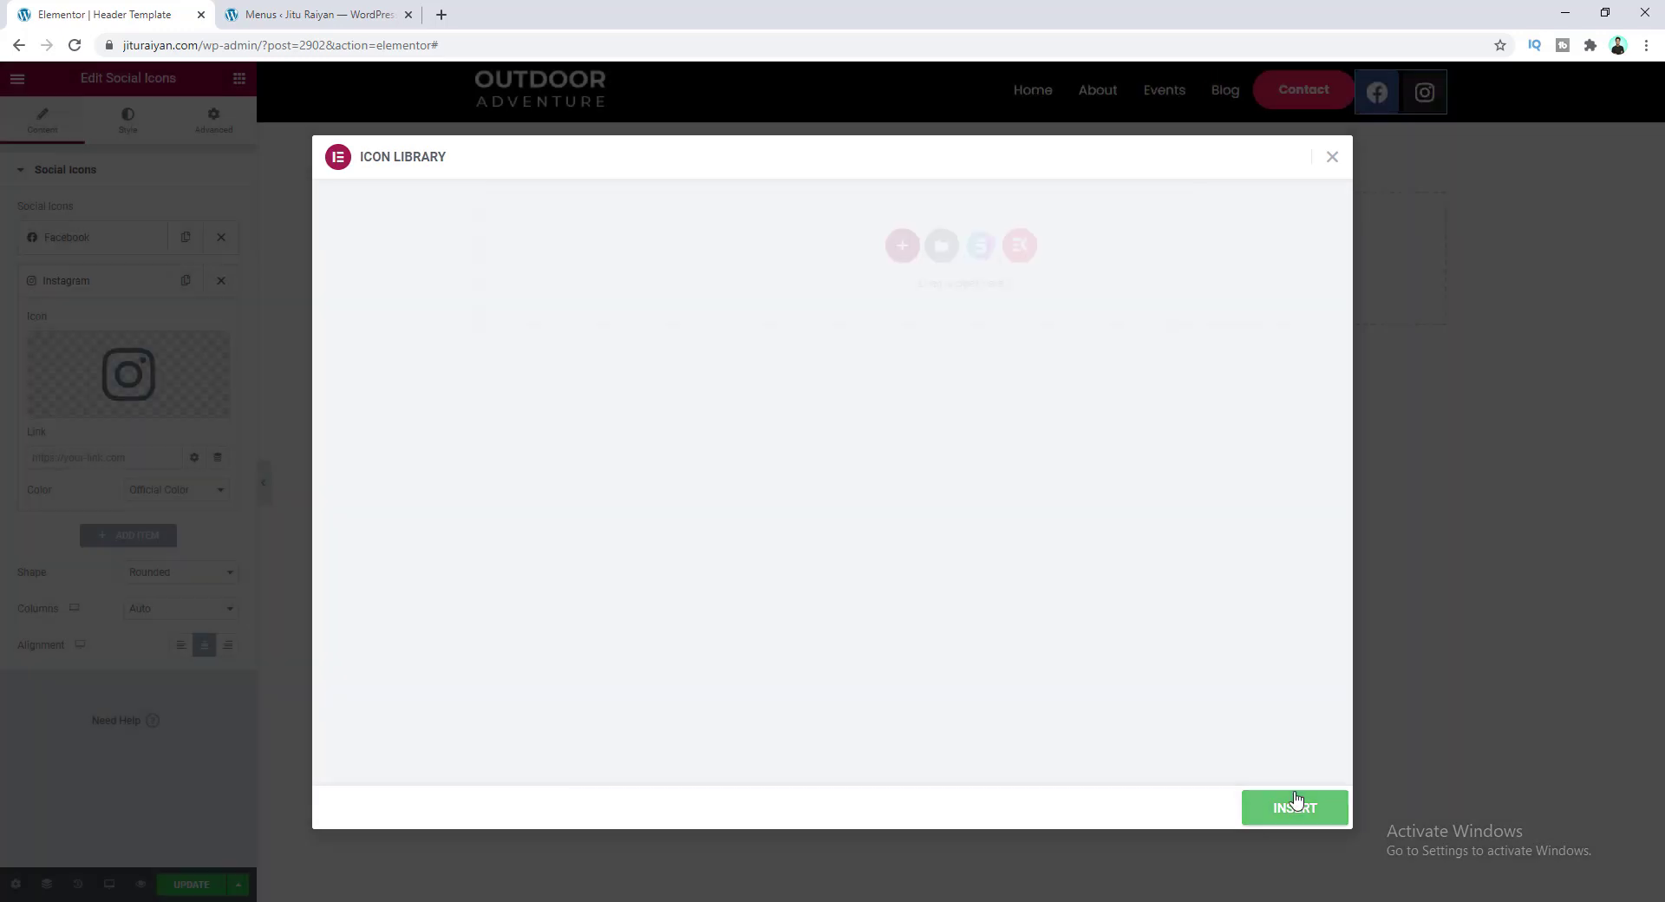
# - Change the Facebook item's icon to the plain Facebook F from the full icon library
pyautogui.click(114, 247)
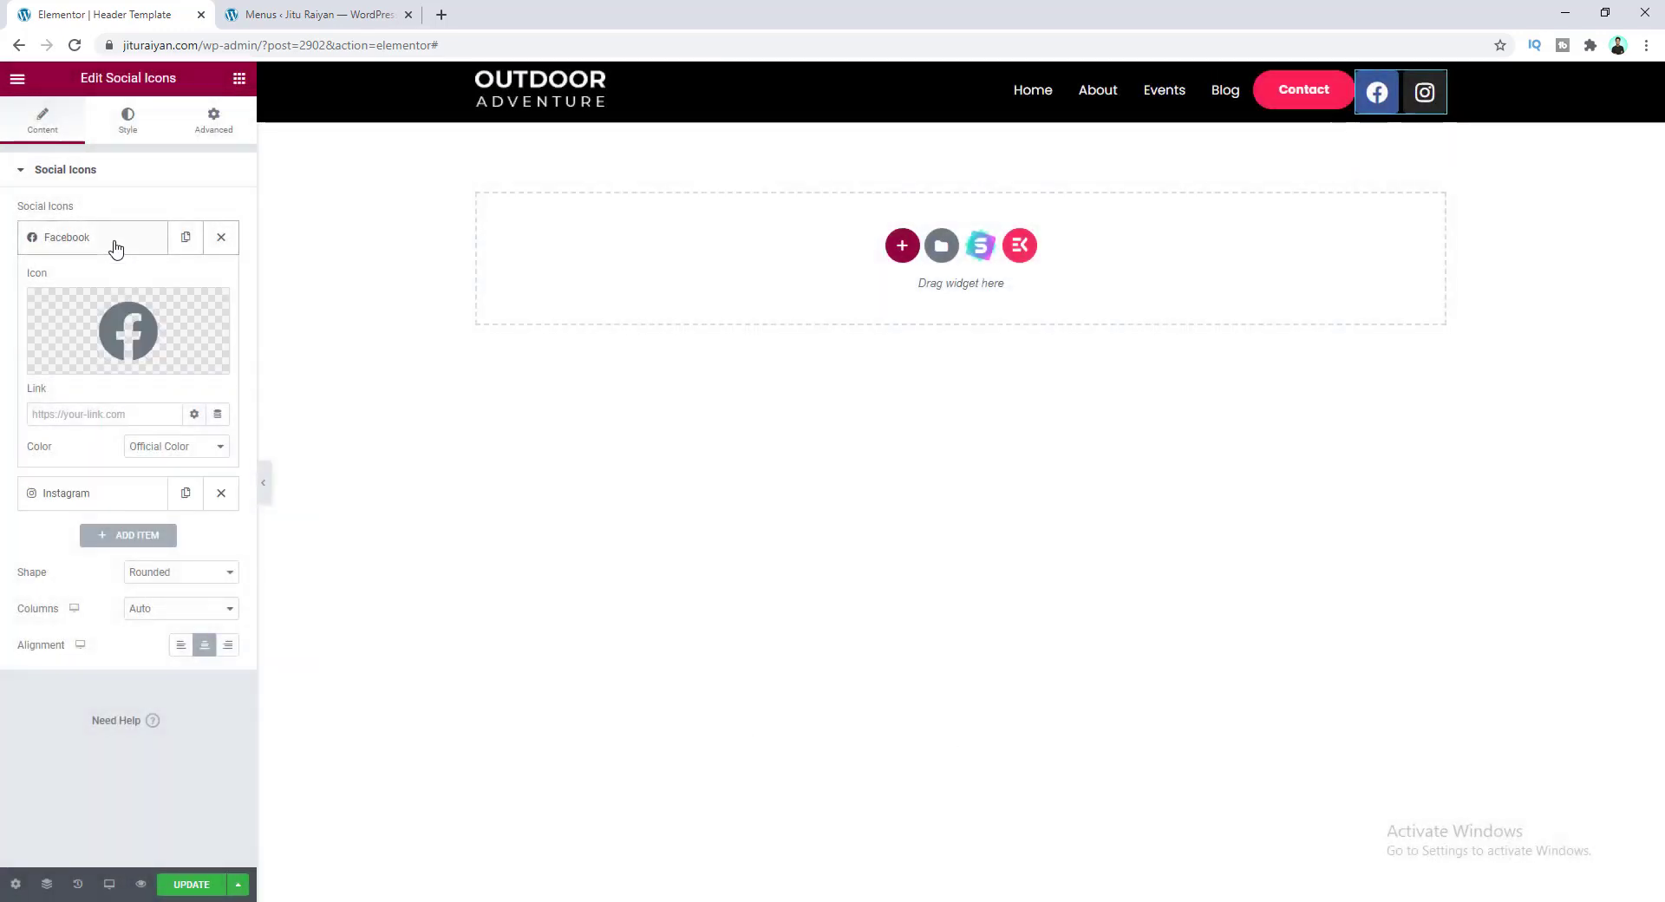
pyautogui.click(130, 334)
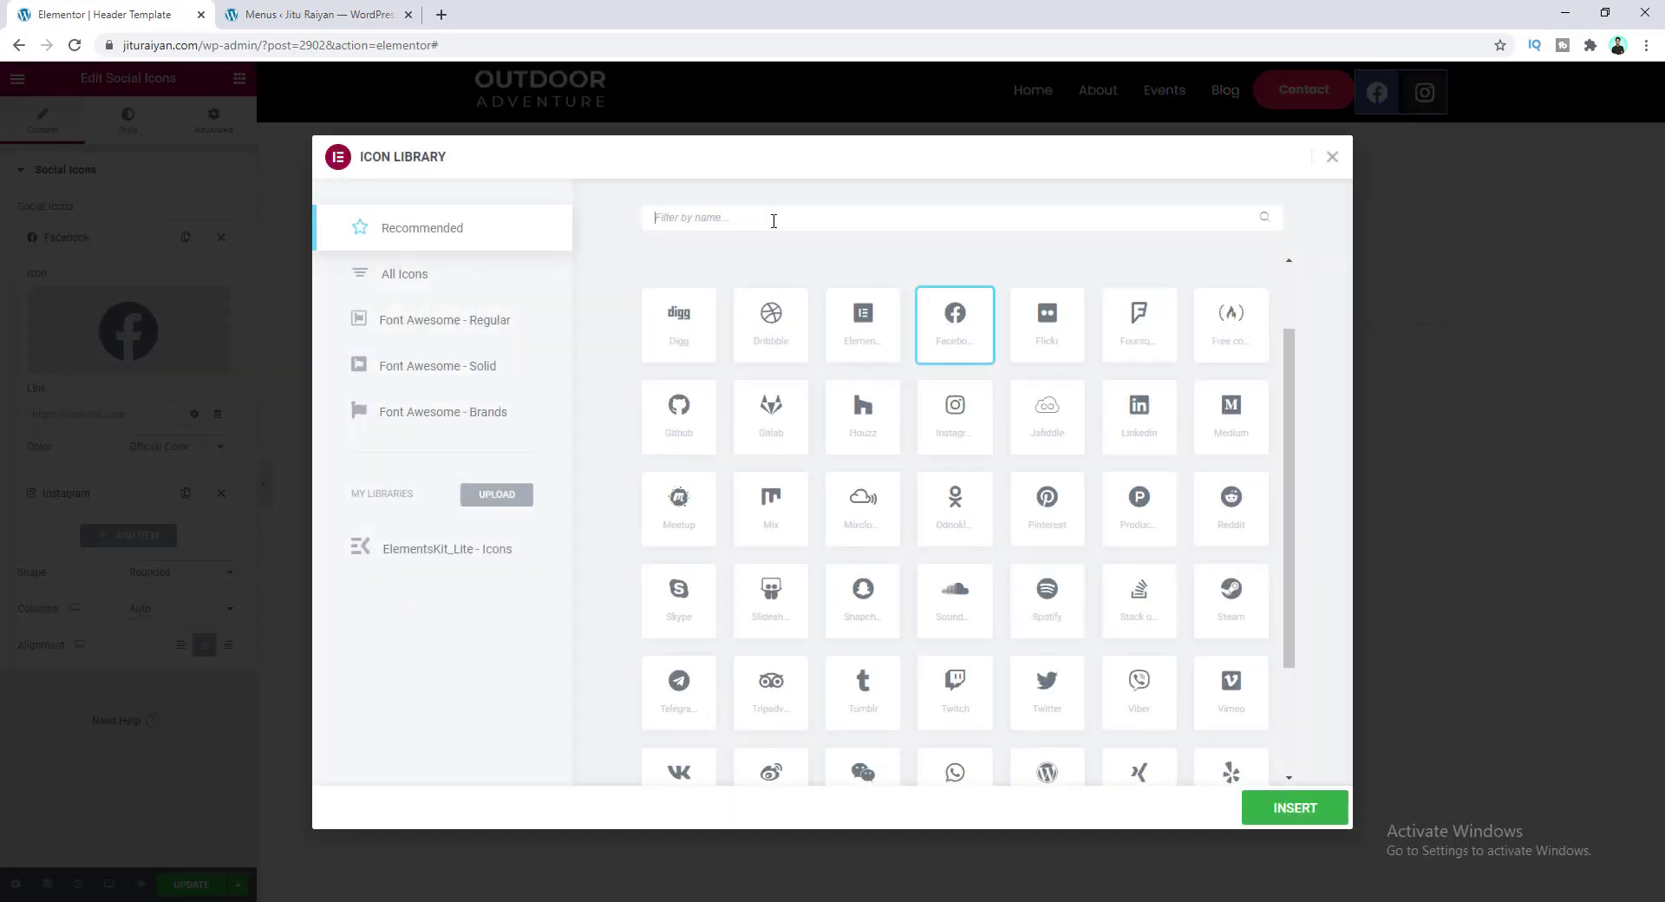
pyautogui.write('face')
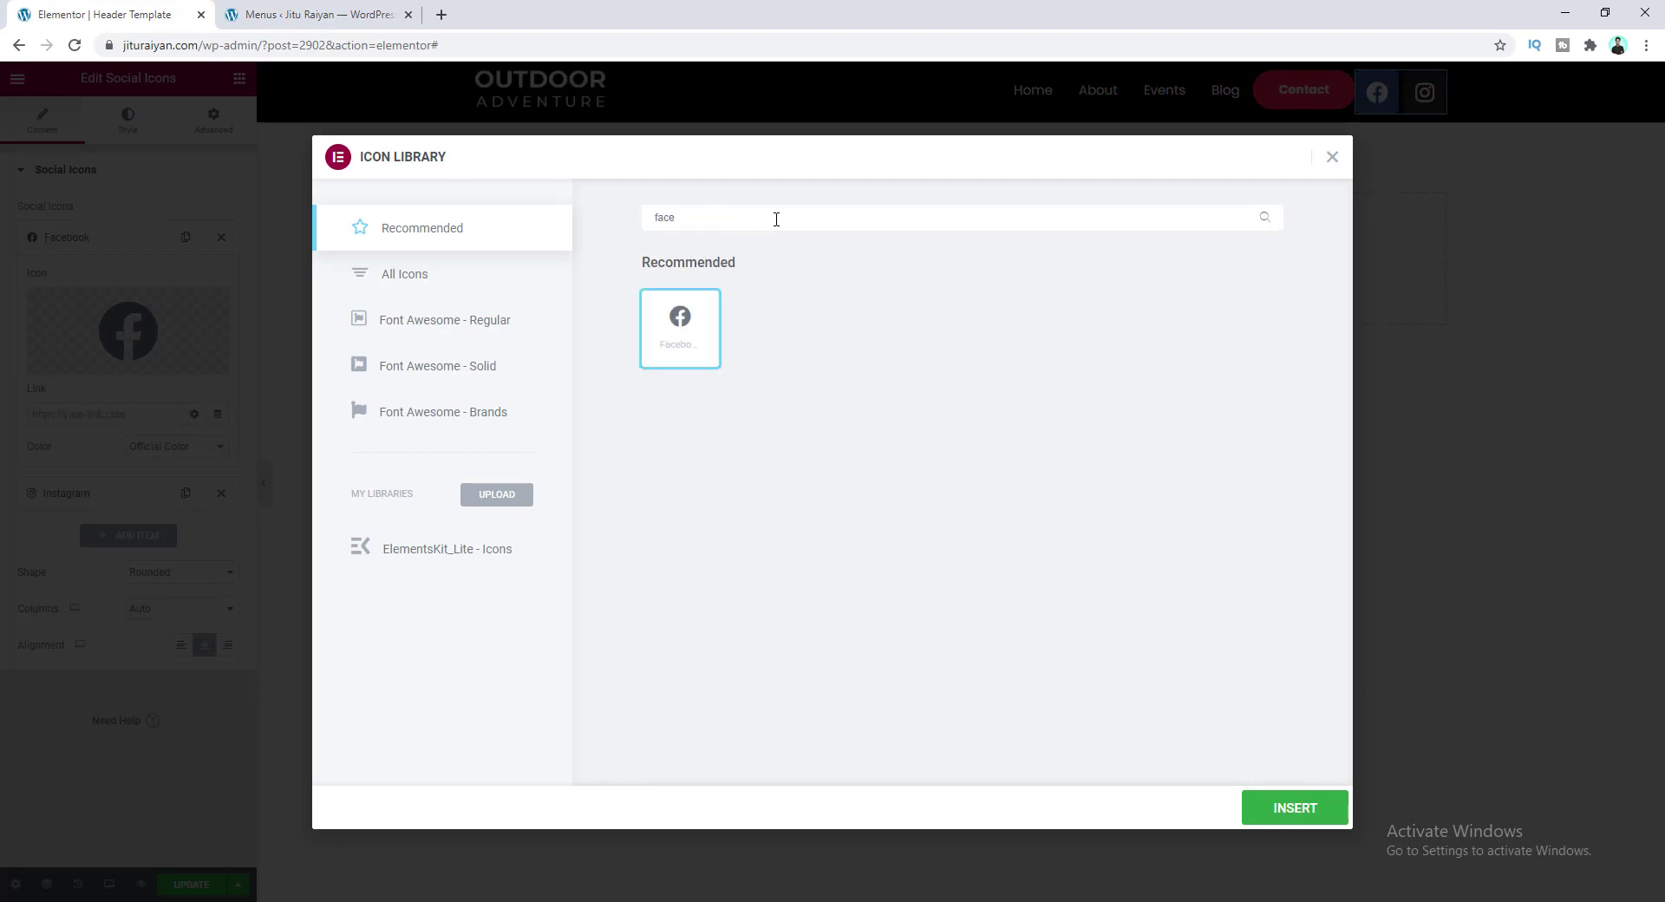
pyautogui.click(389, 277)
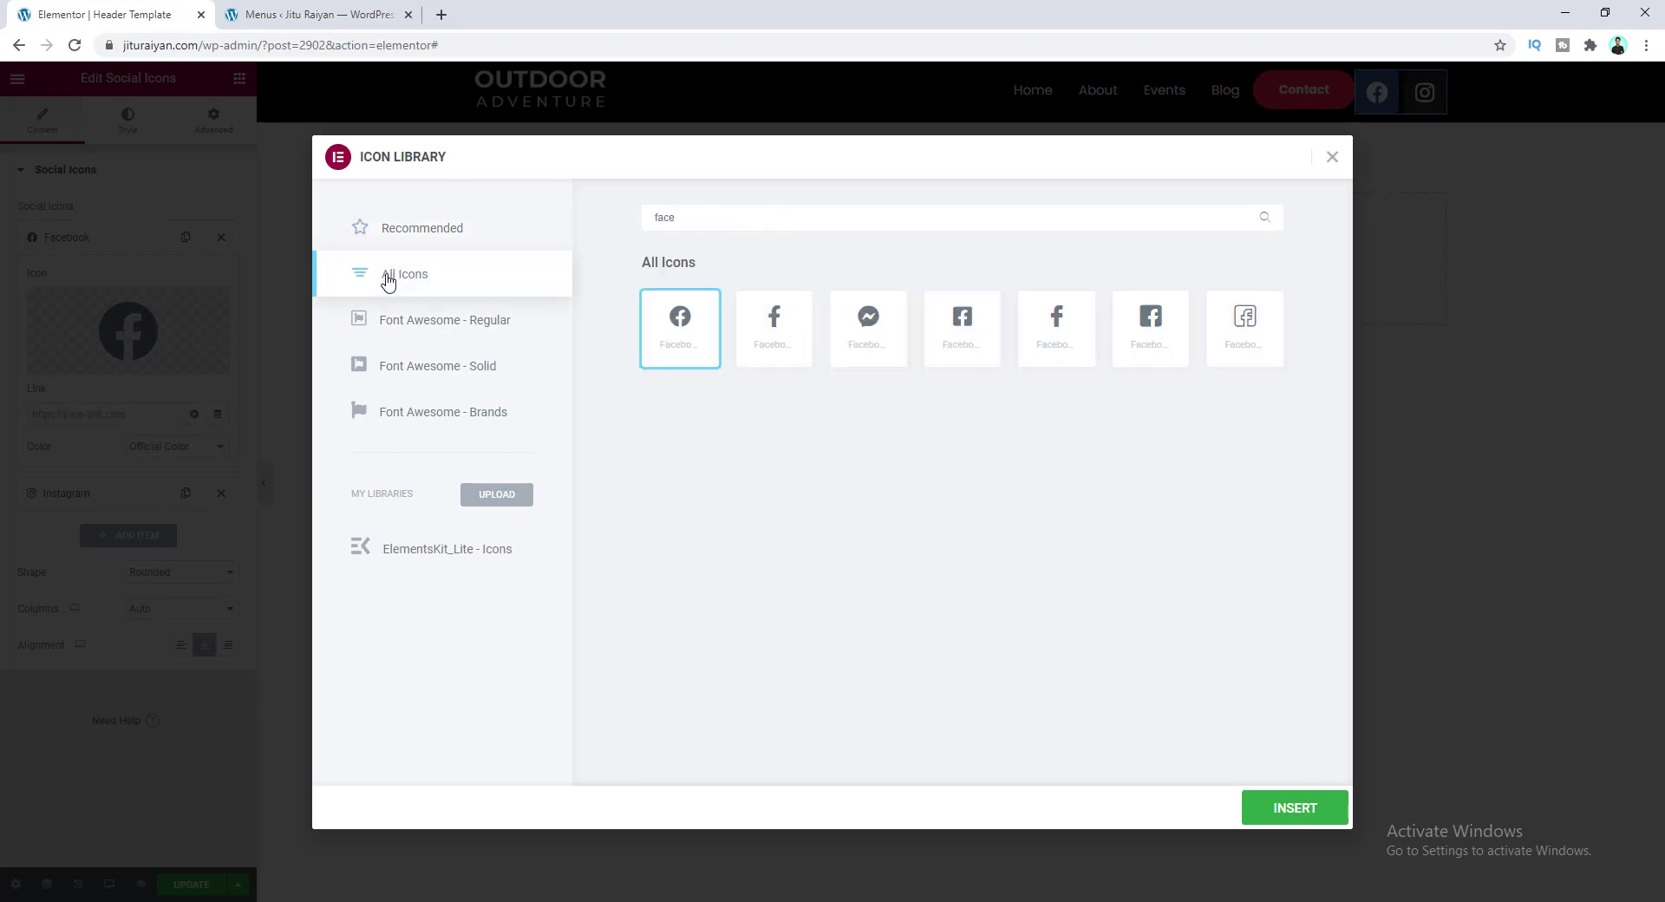
pyautogui.click(787, 330)
pyautogui.click(1305, 810)
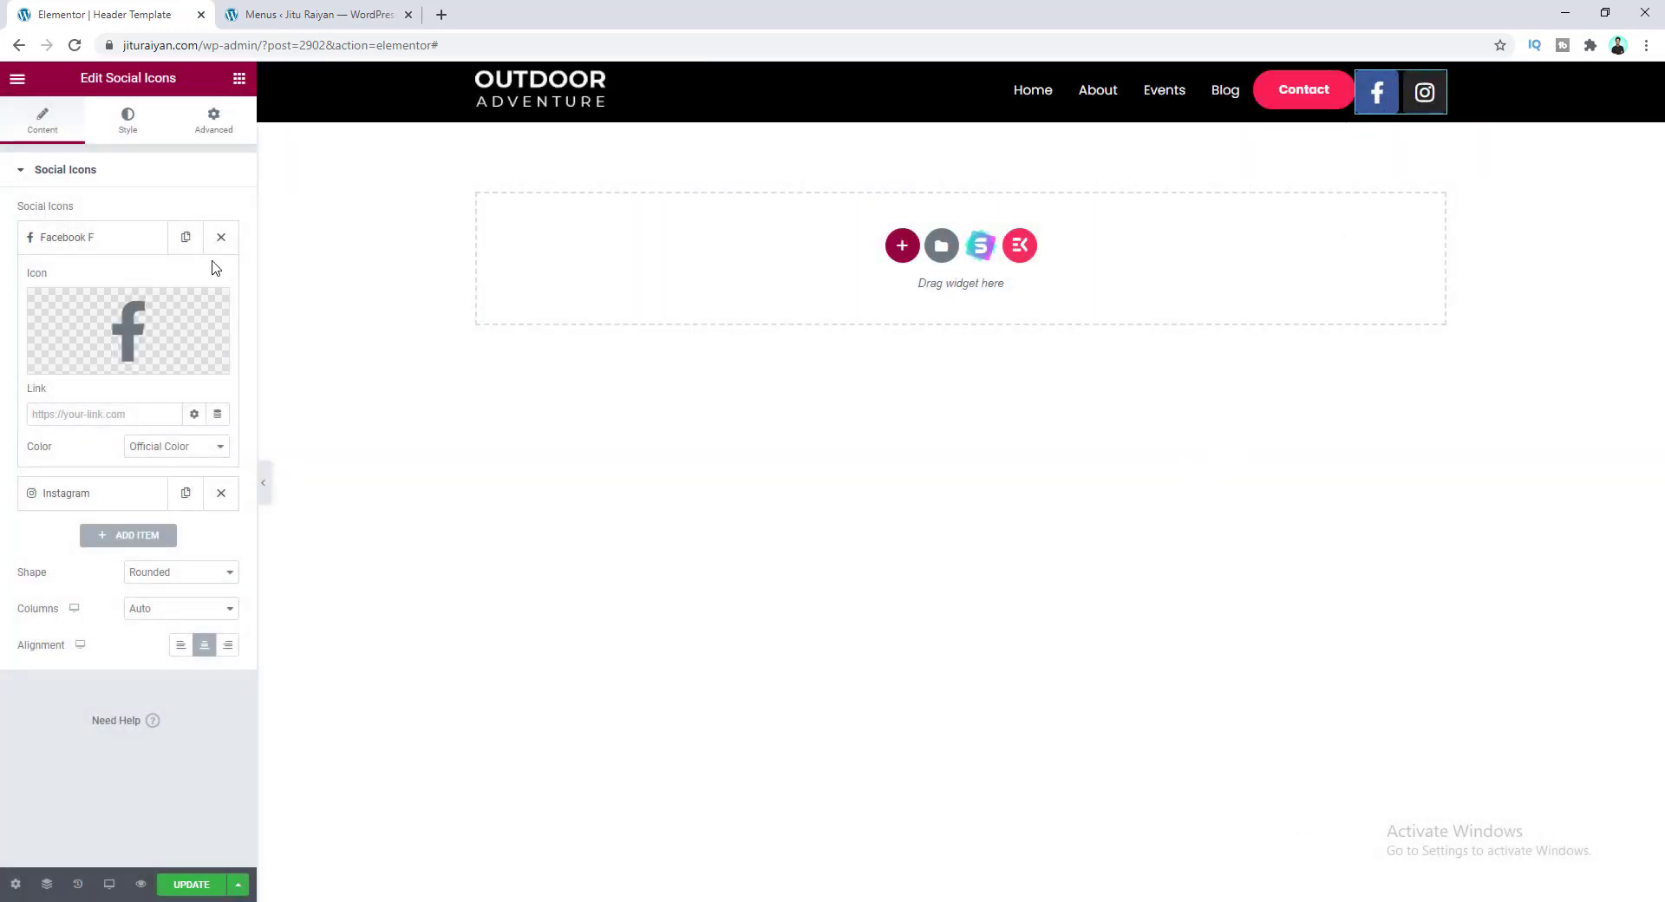
# - Switch the social icons to custom colors and make the primary color fully transparent (#02010100)
pyautogui.click(127, 121)
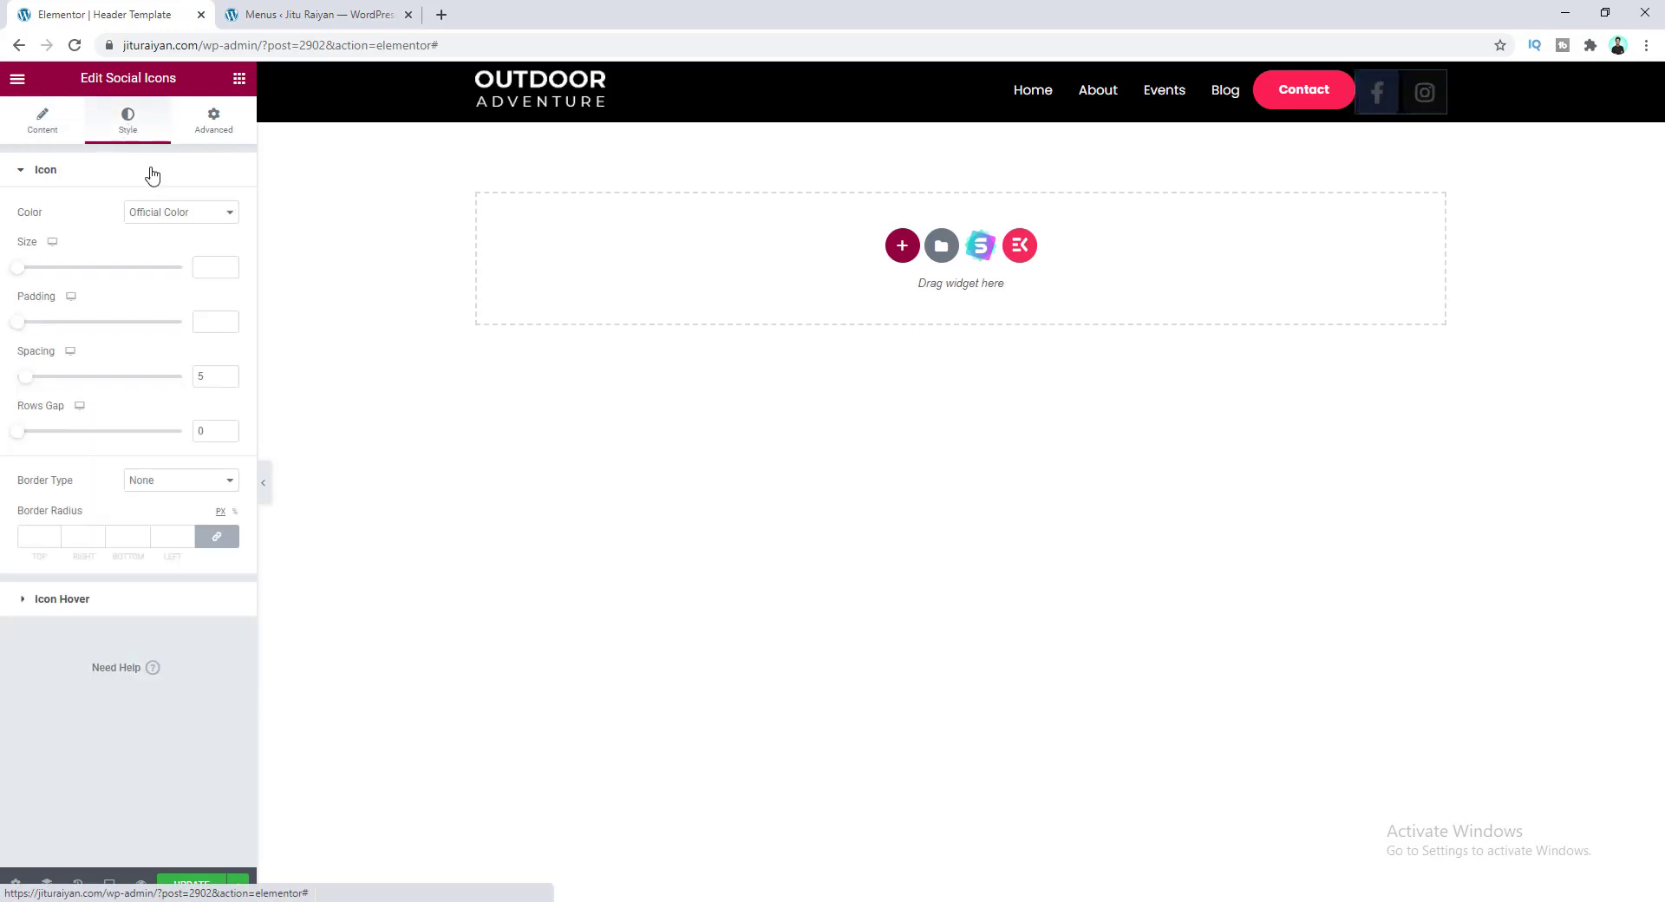
pyautogui.click(186, 217)
pyautogui.click(202, 244)
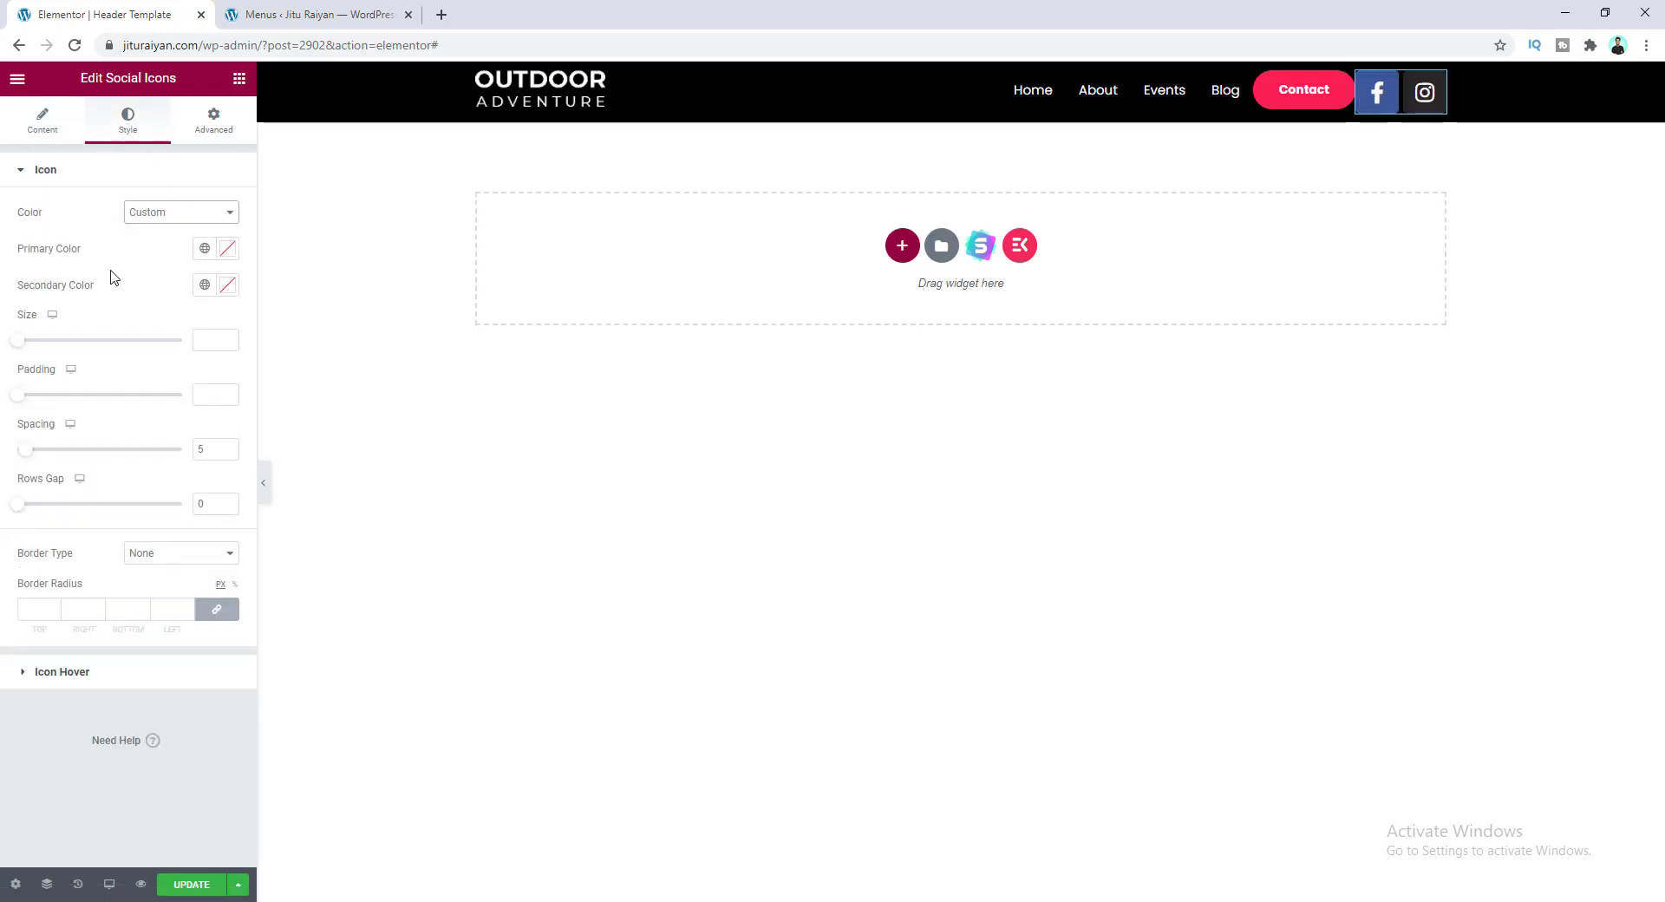
pyautogui.click(227, 249)
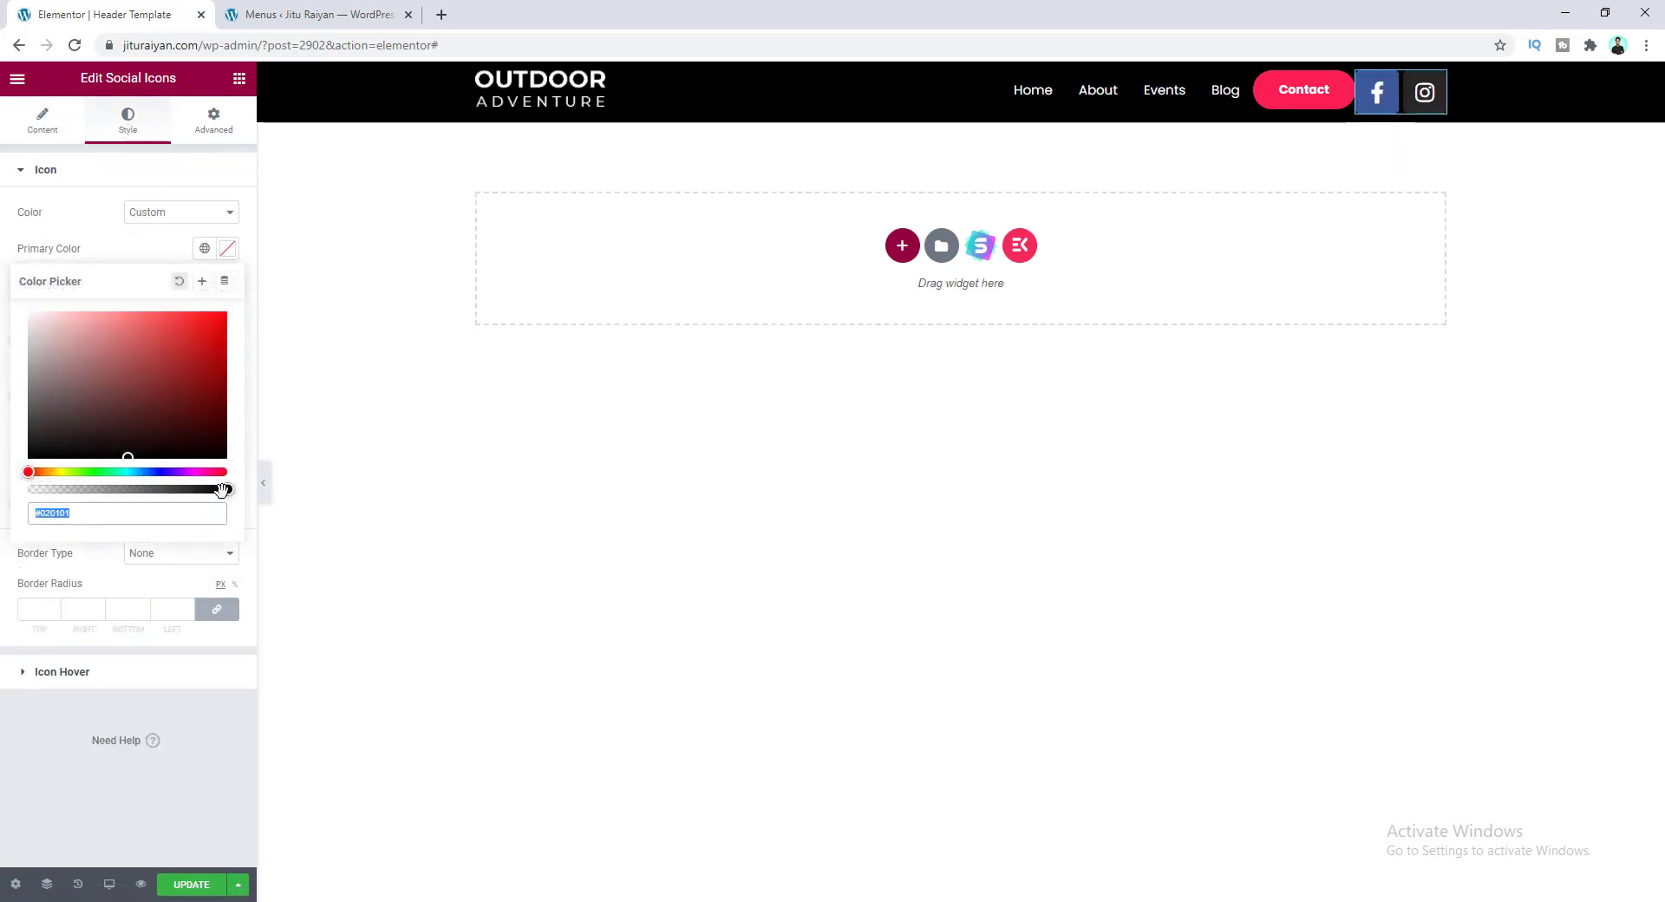
pyautogui.moveTo(223, 491); pyautogui.dragTo(29, 491)
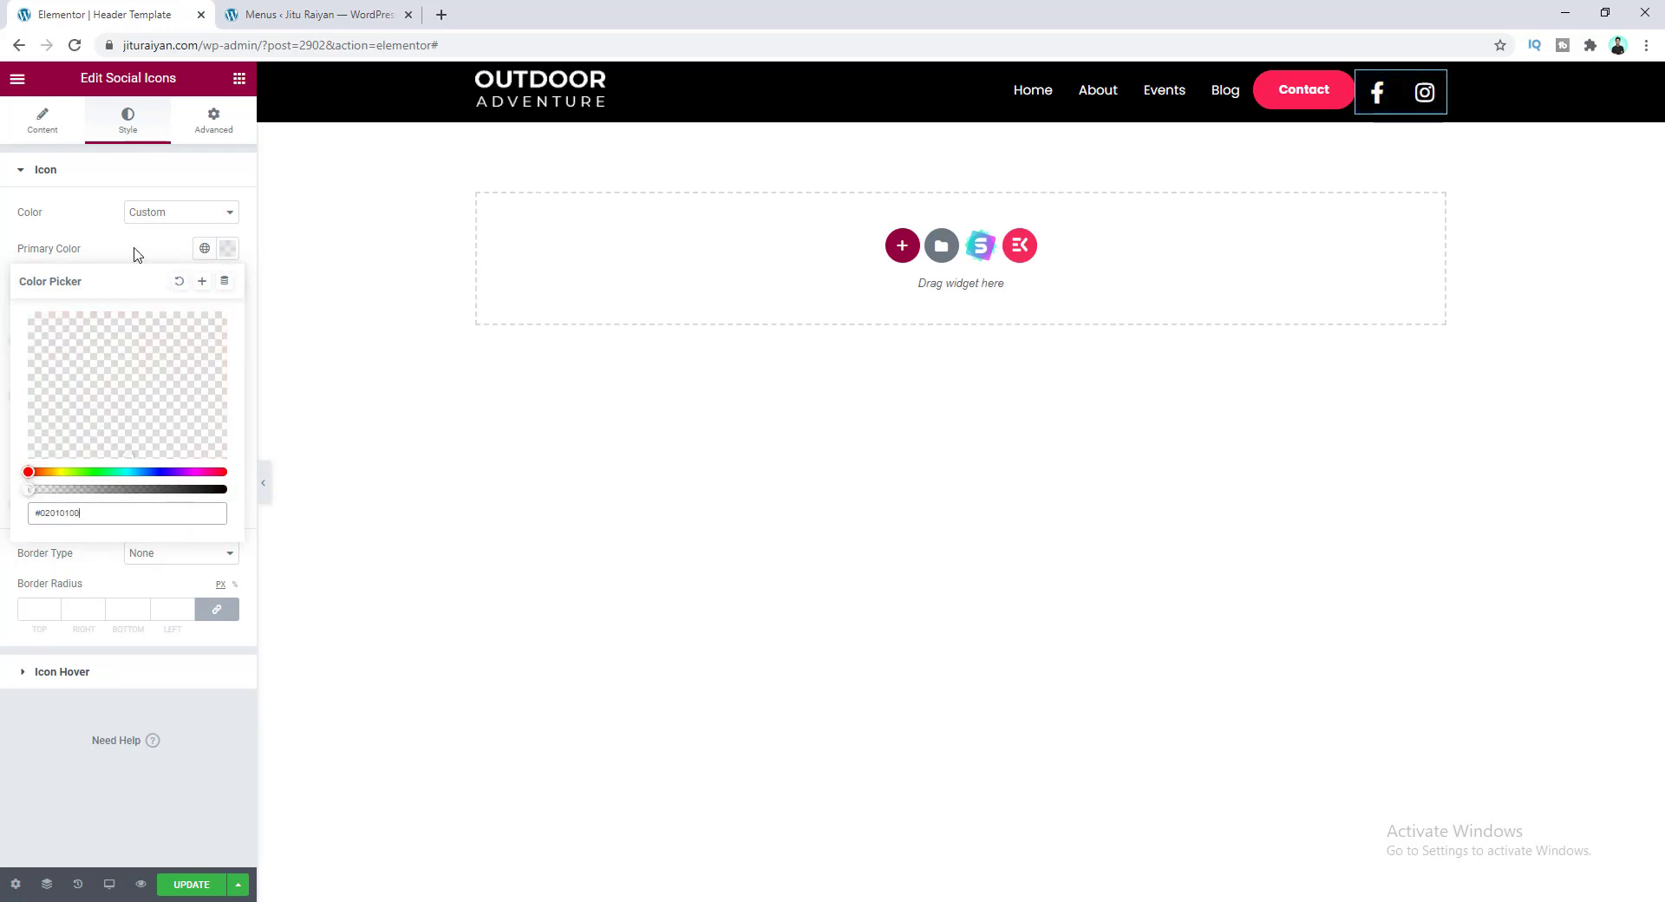
pyautogui.click(135, 253)
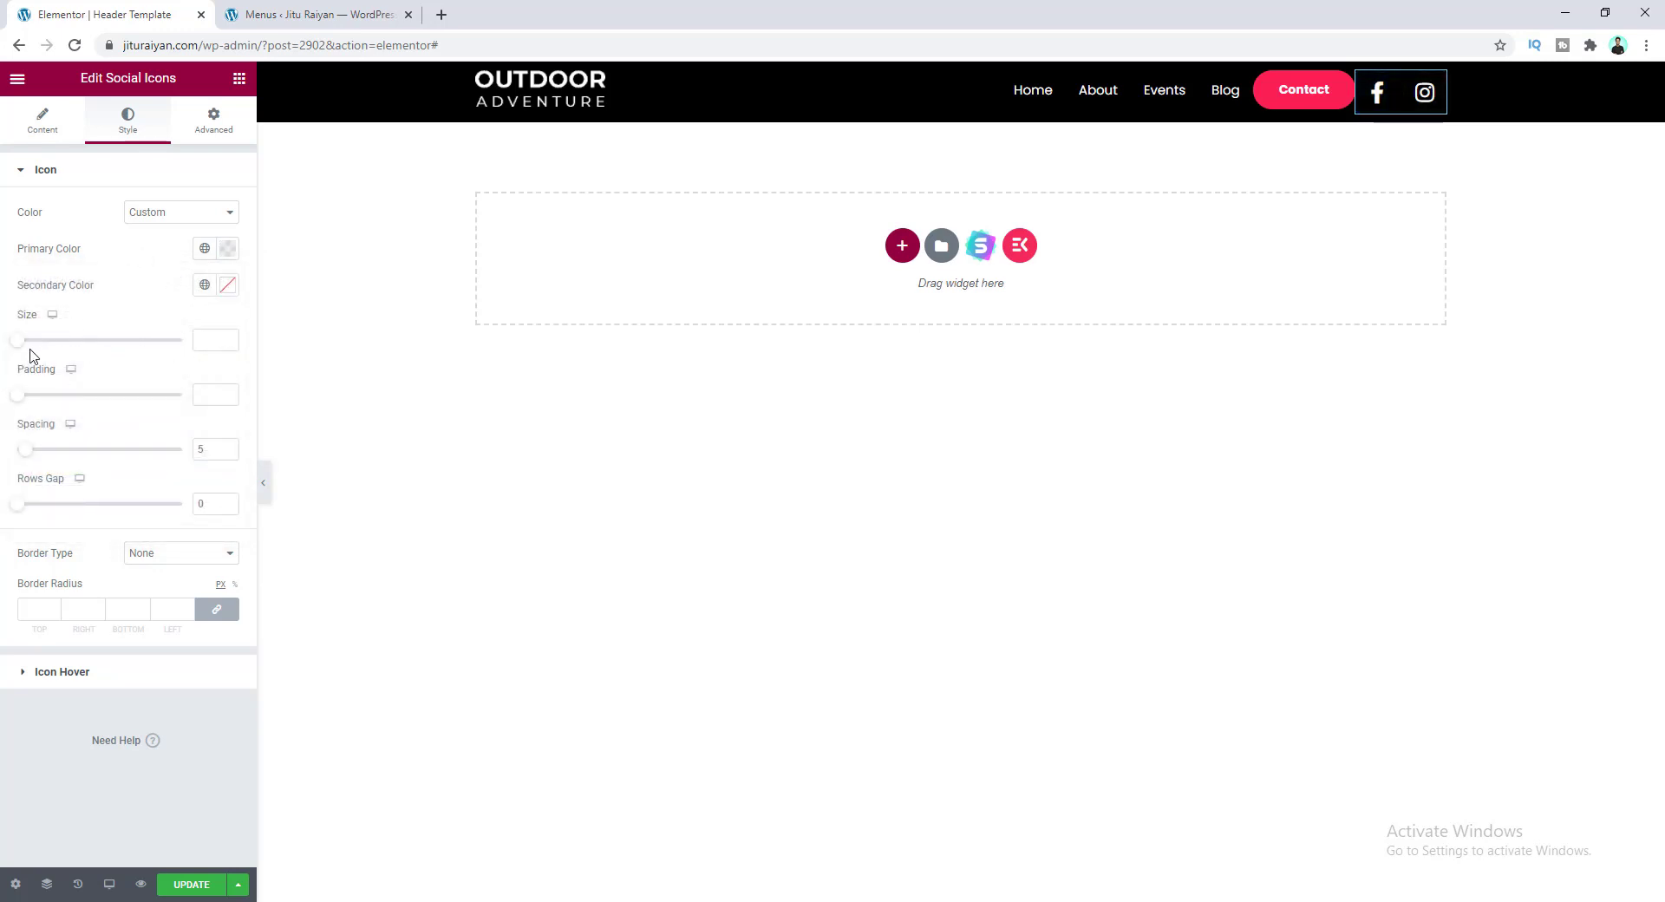
# - Set the social icons' size to 23 and their padding to 0.3
pyautogui.click(202, 339)
pyautogui.write('13')
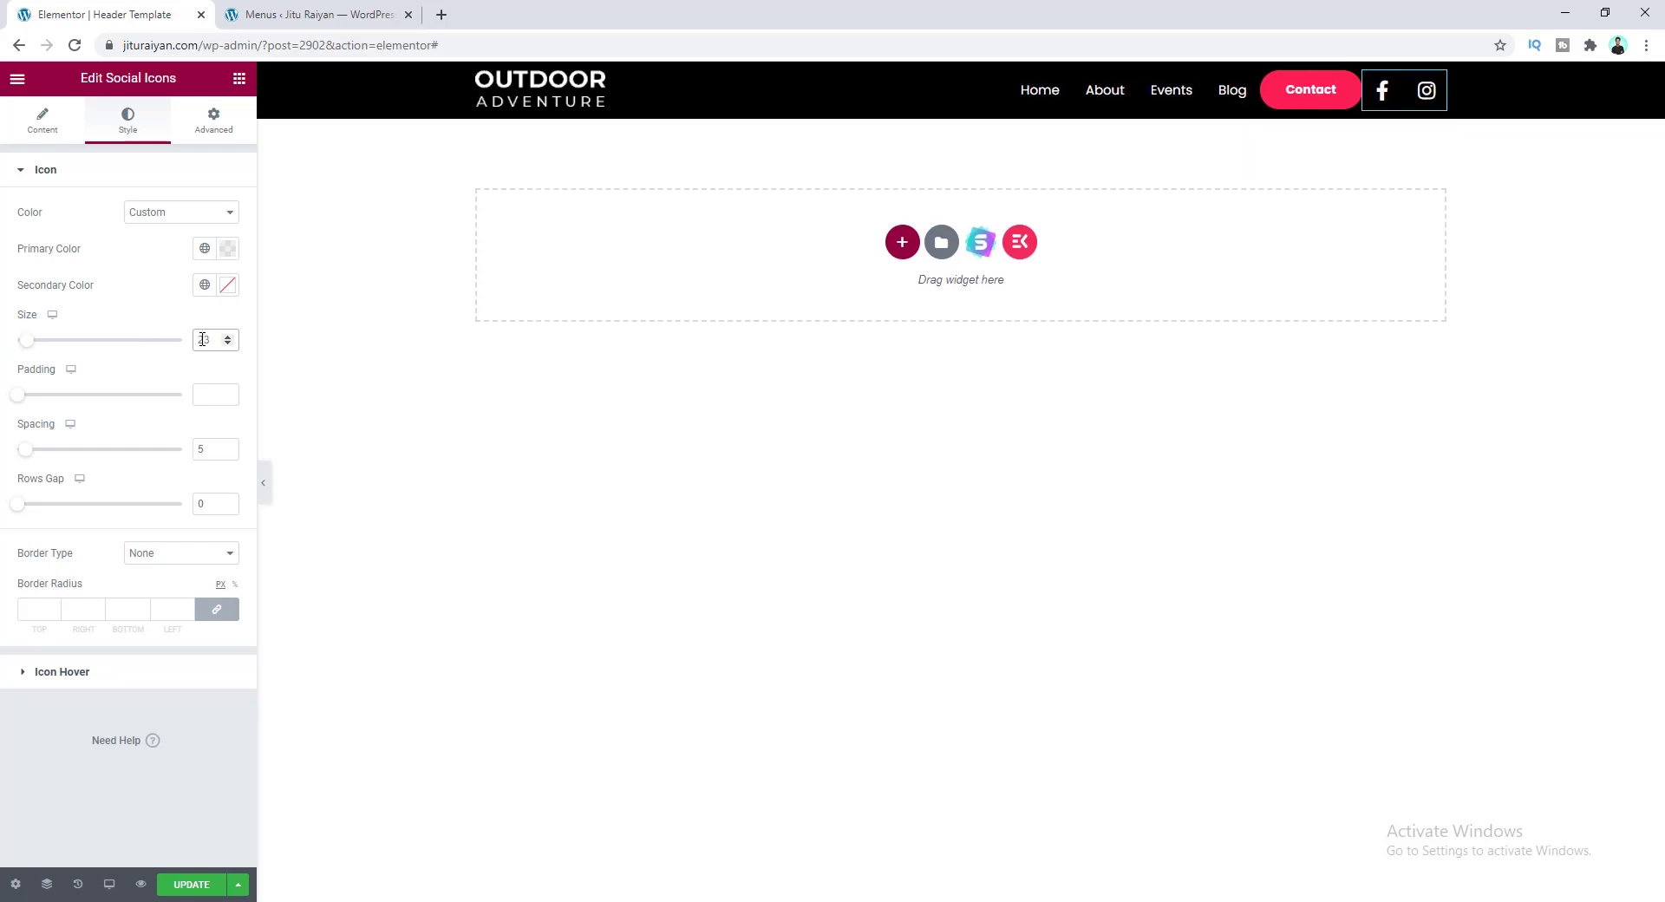
pyautogui.moveTo(21, 400); pyautogui.dragTo(28, 401)
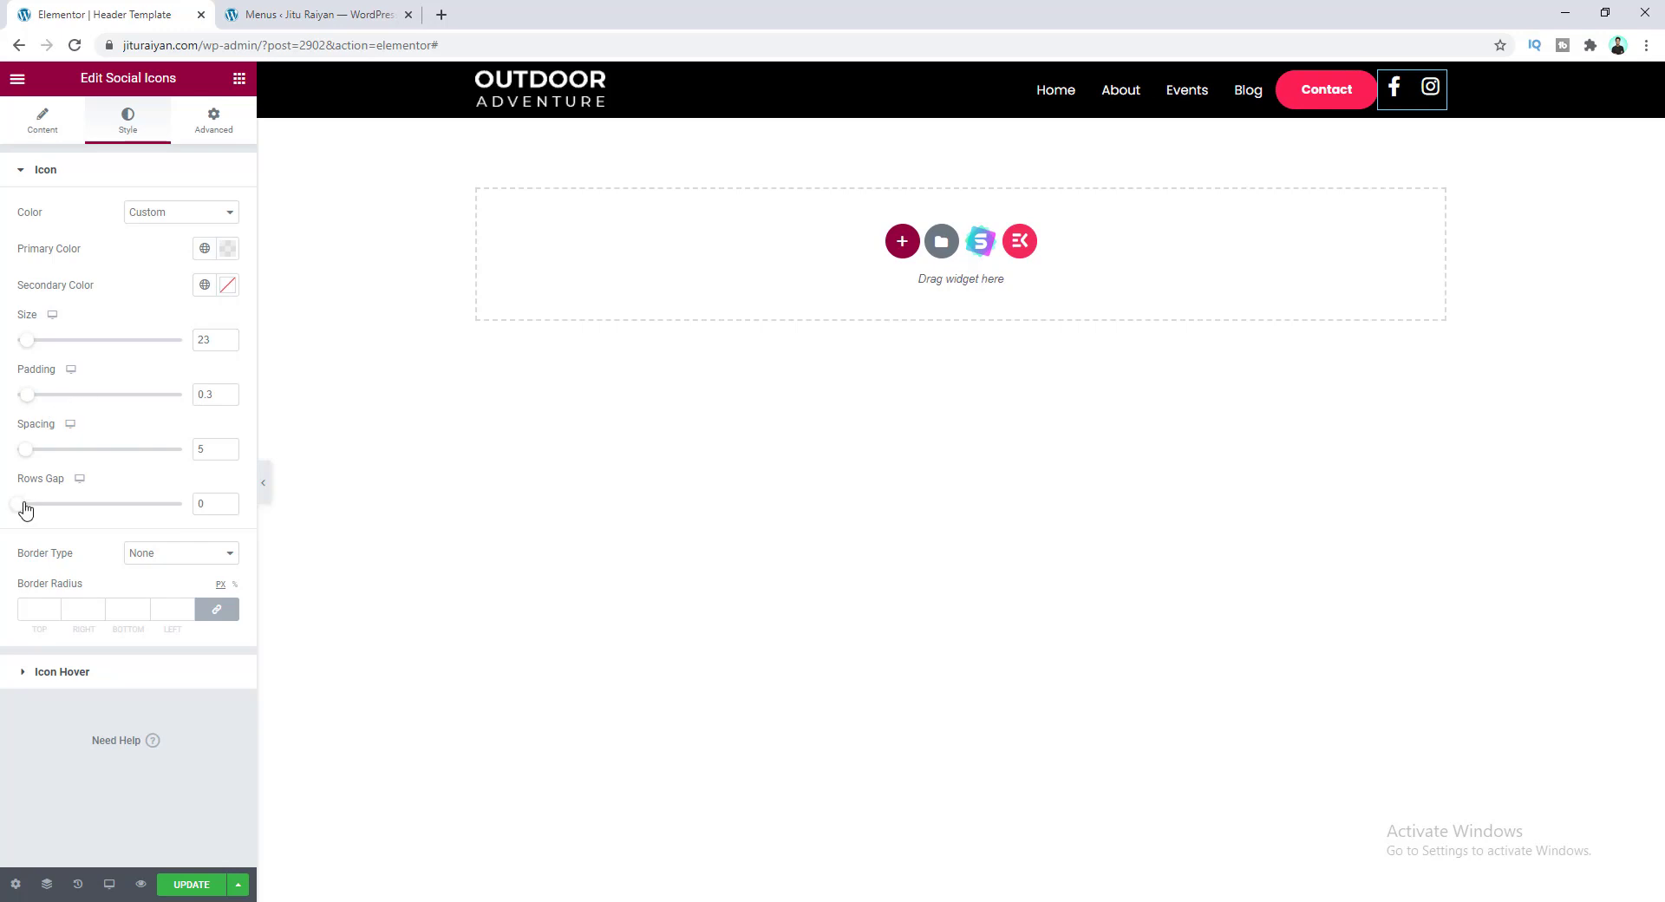
# - Unlink the Contact button's margins and set the right margin to 28 and the left margin to 6
pyautogui.click(1368, 84)
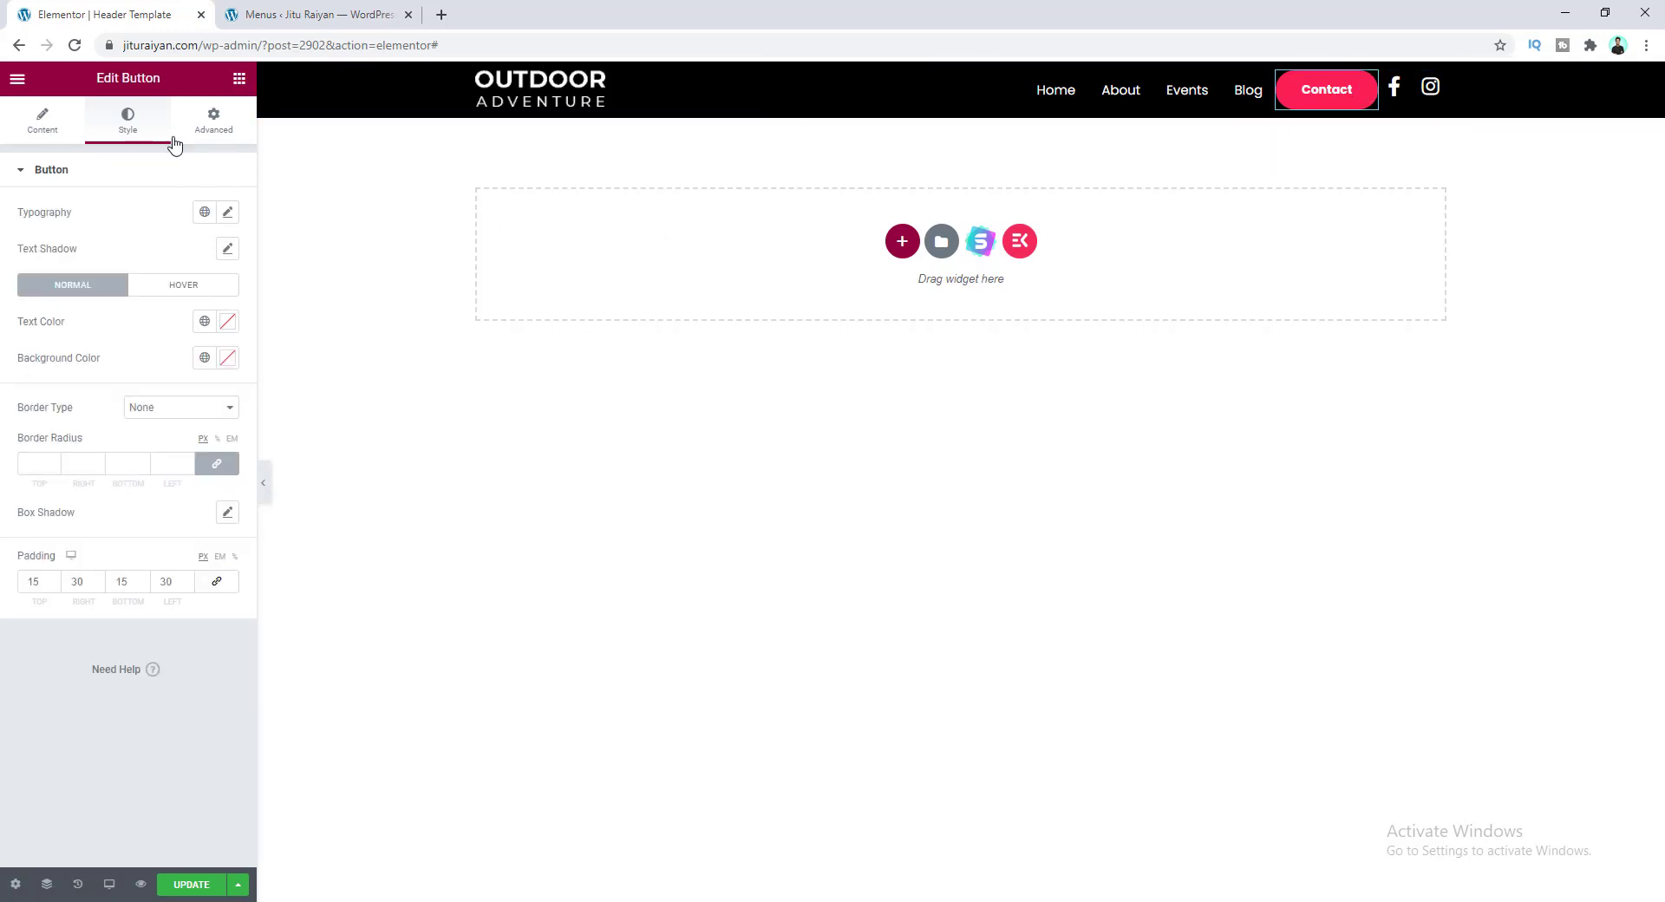
pyautogui.click(217, 121)
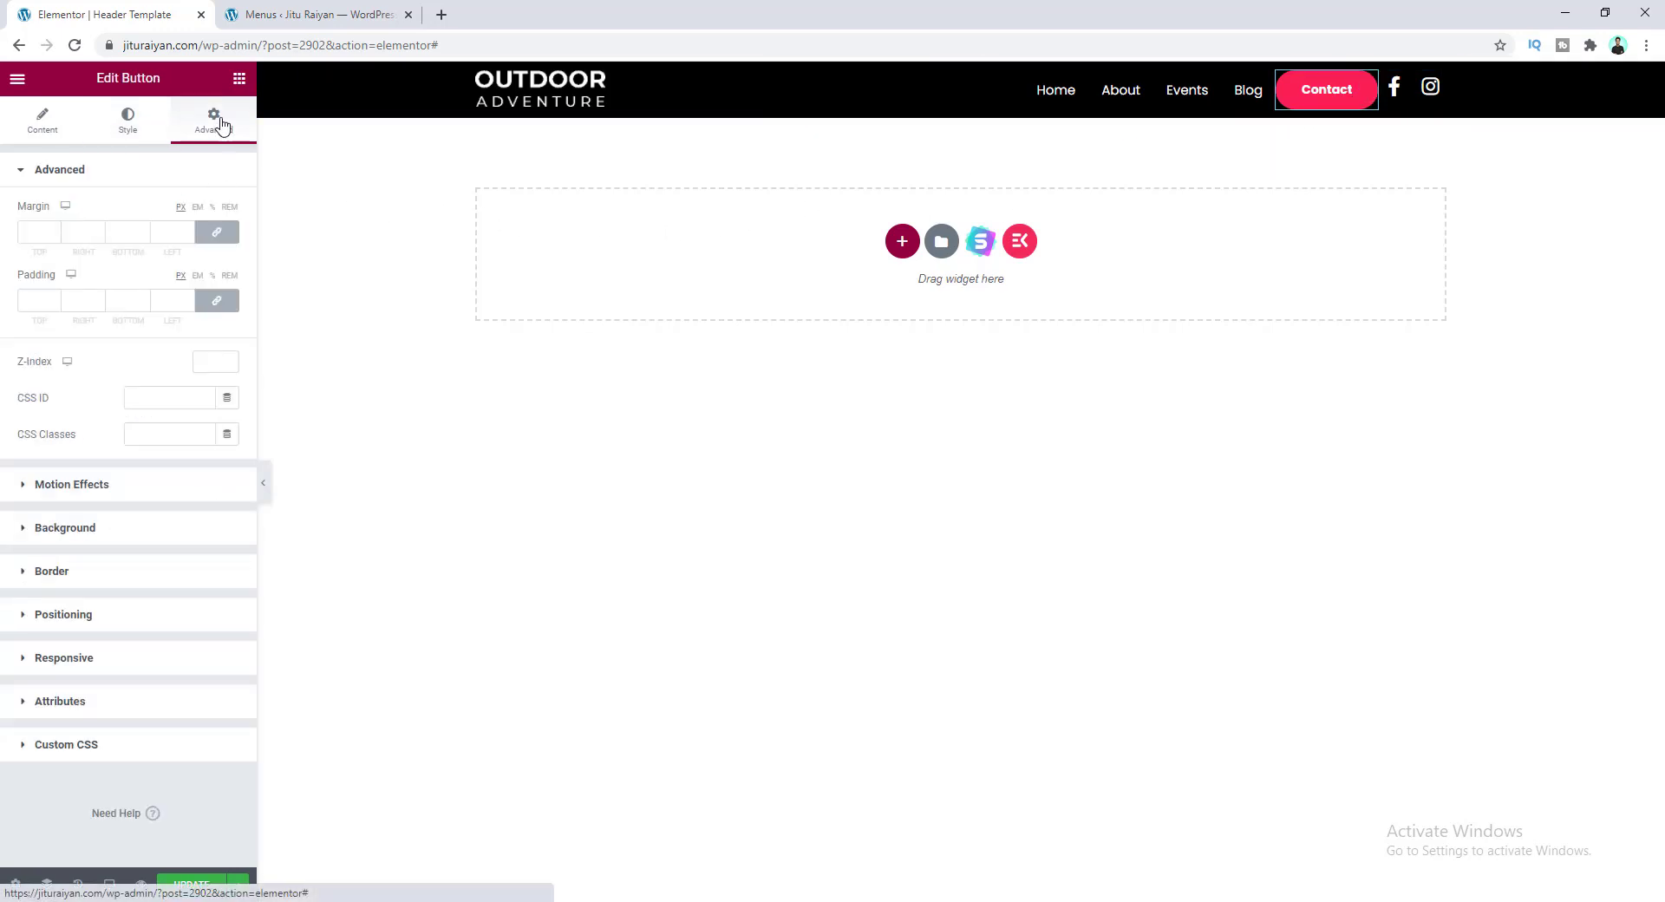
pyautogui.click(217, 232)
pyautogui.click(78, 232)
pyautogui.write('28')
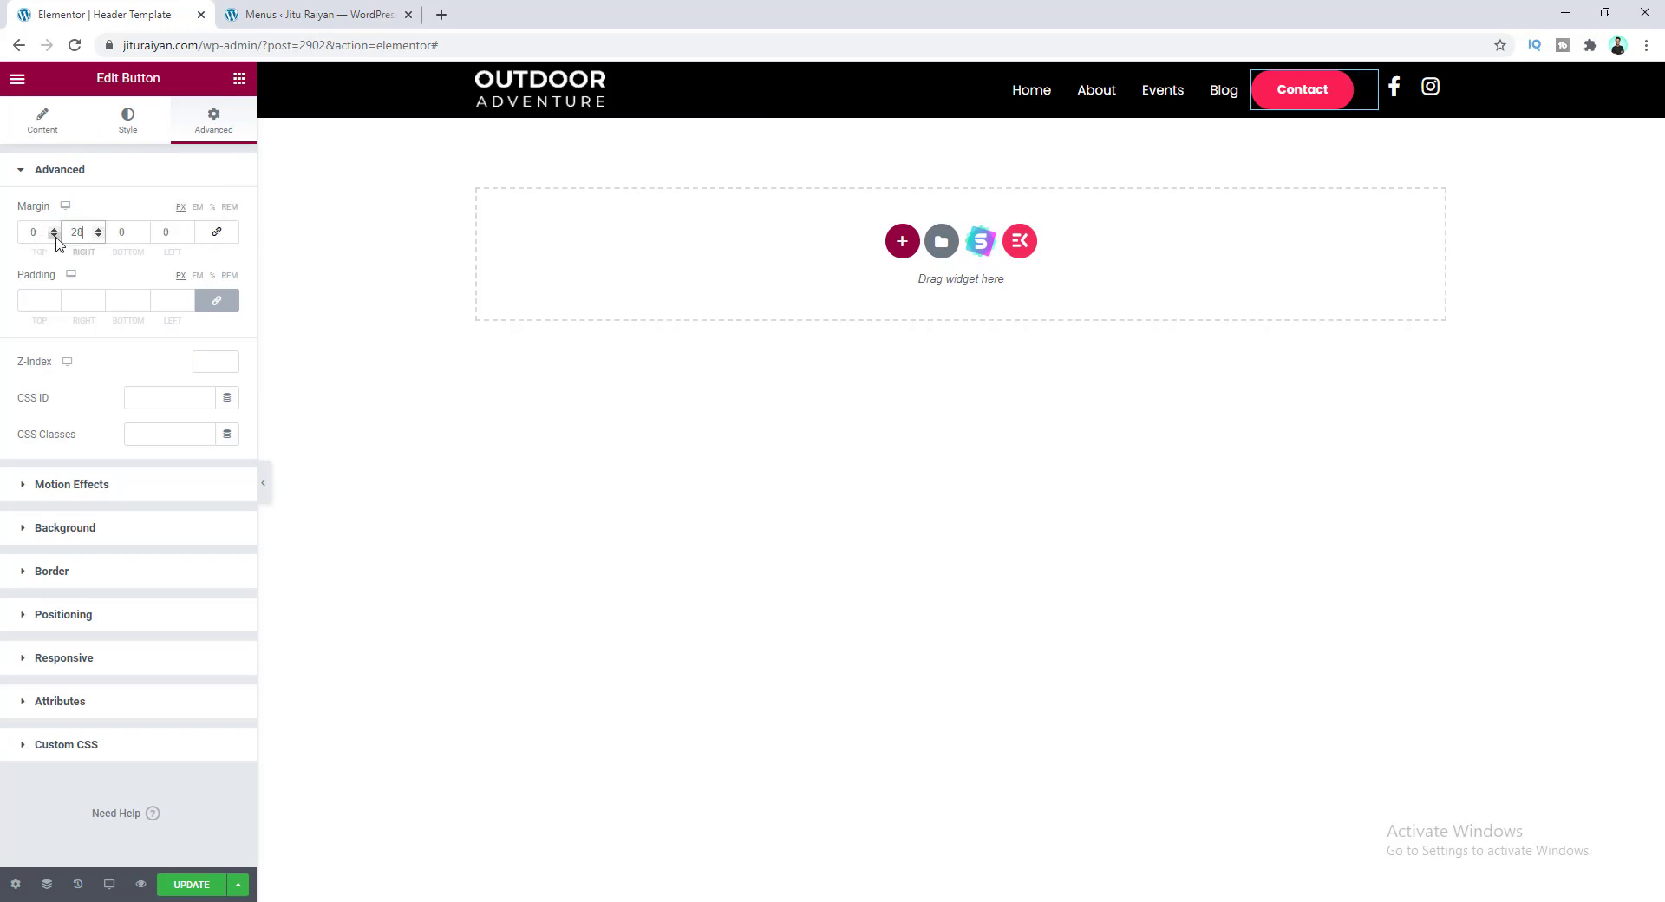
pyautogui.doubleClick(157, 233)
pyautogui.write('6')
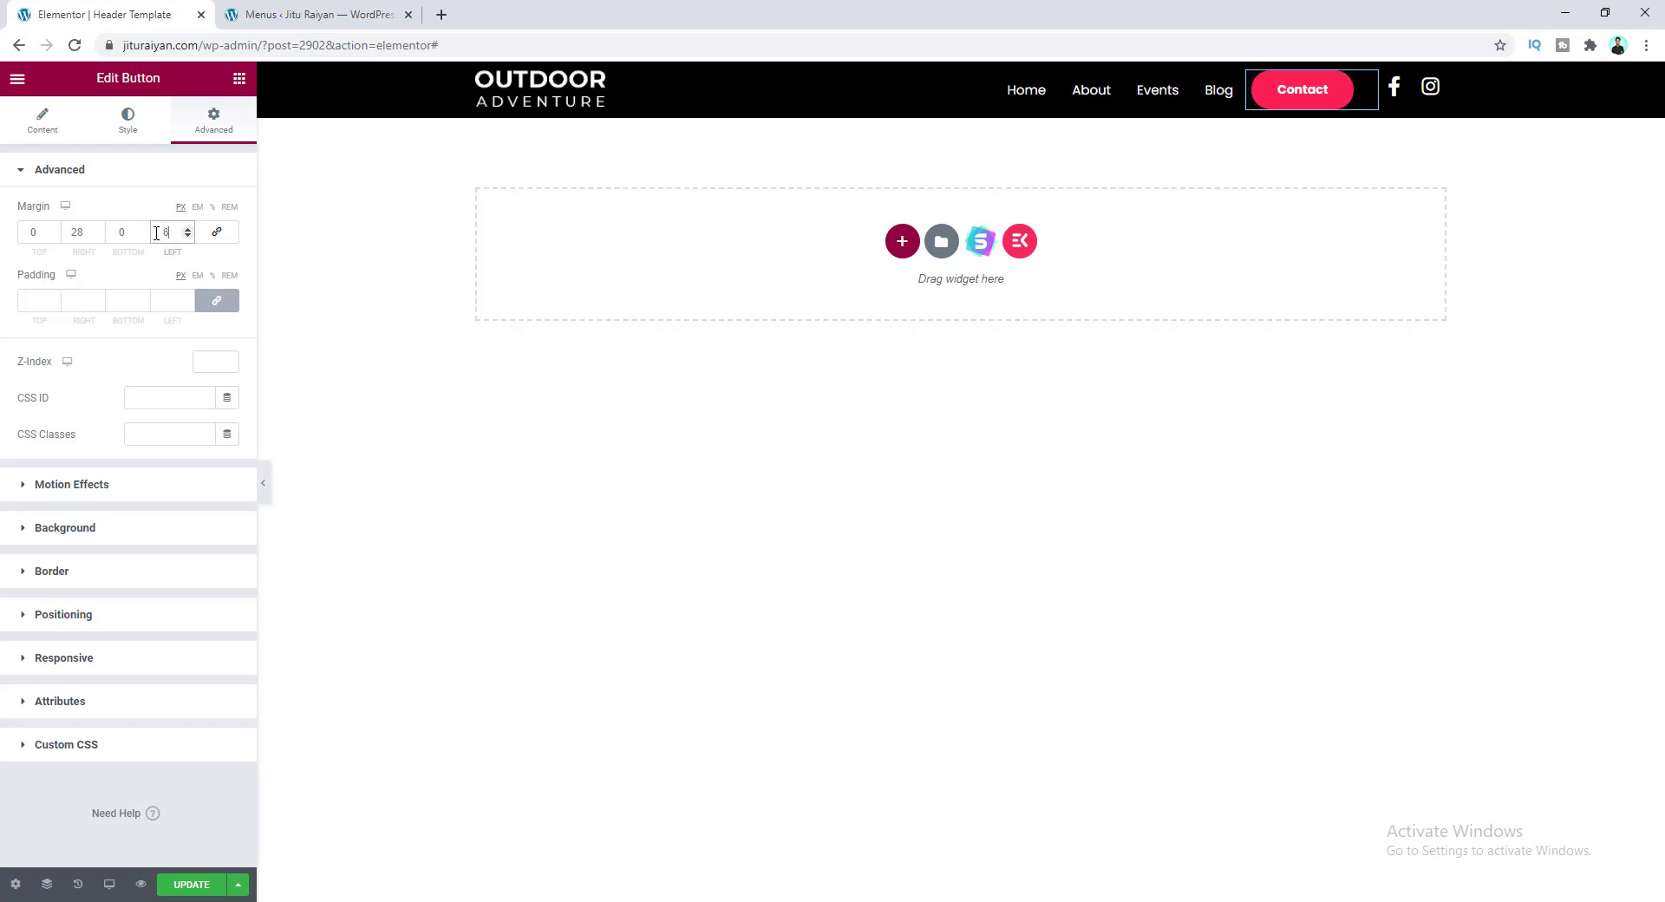
pyautogui.click(240, 321)
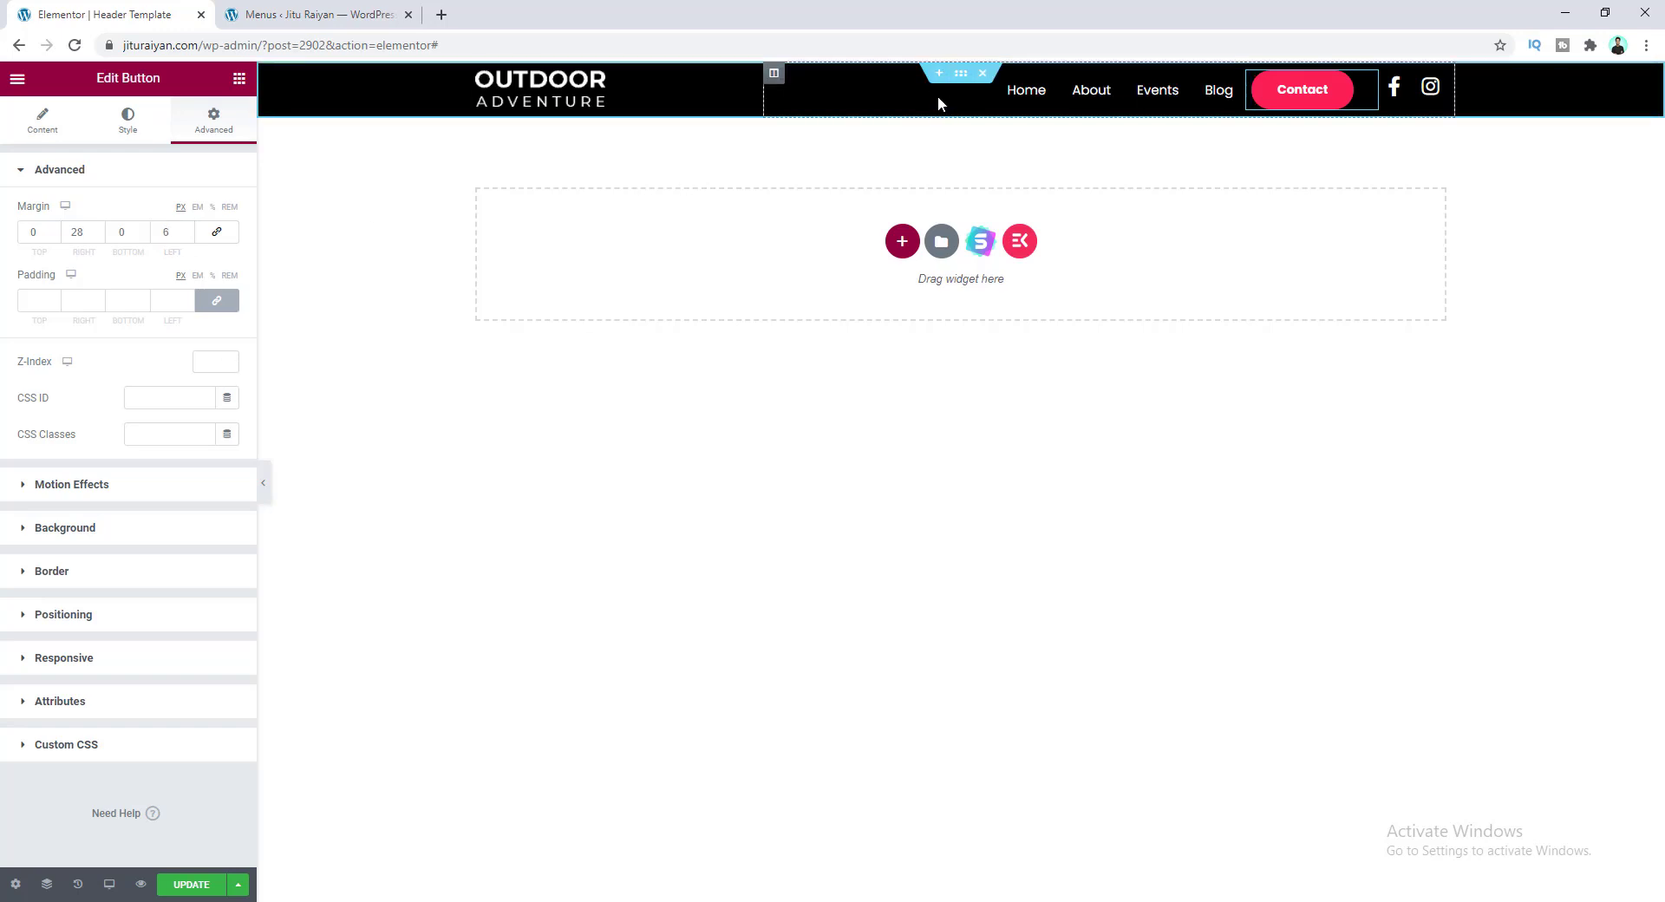
# - Set the header section's padding to 18 for top and bottom and 10 for right and left
pyautogui.click(961, 74)
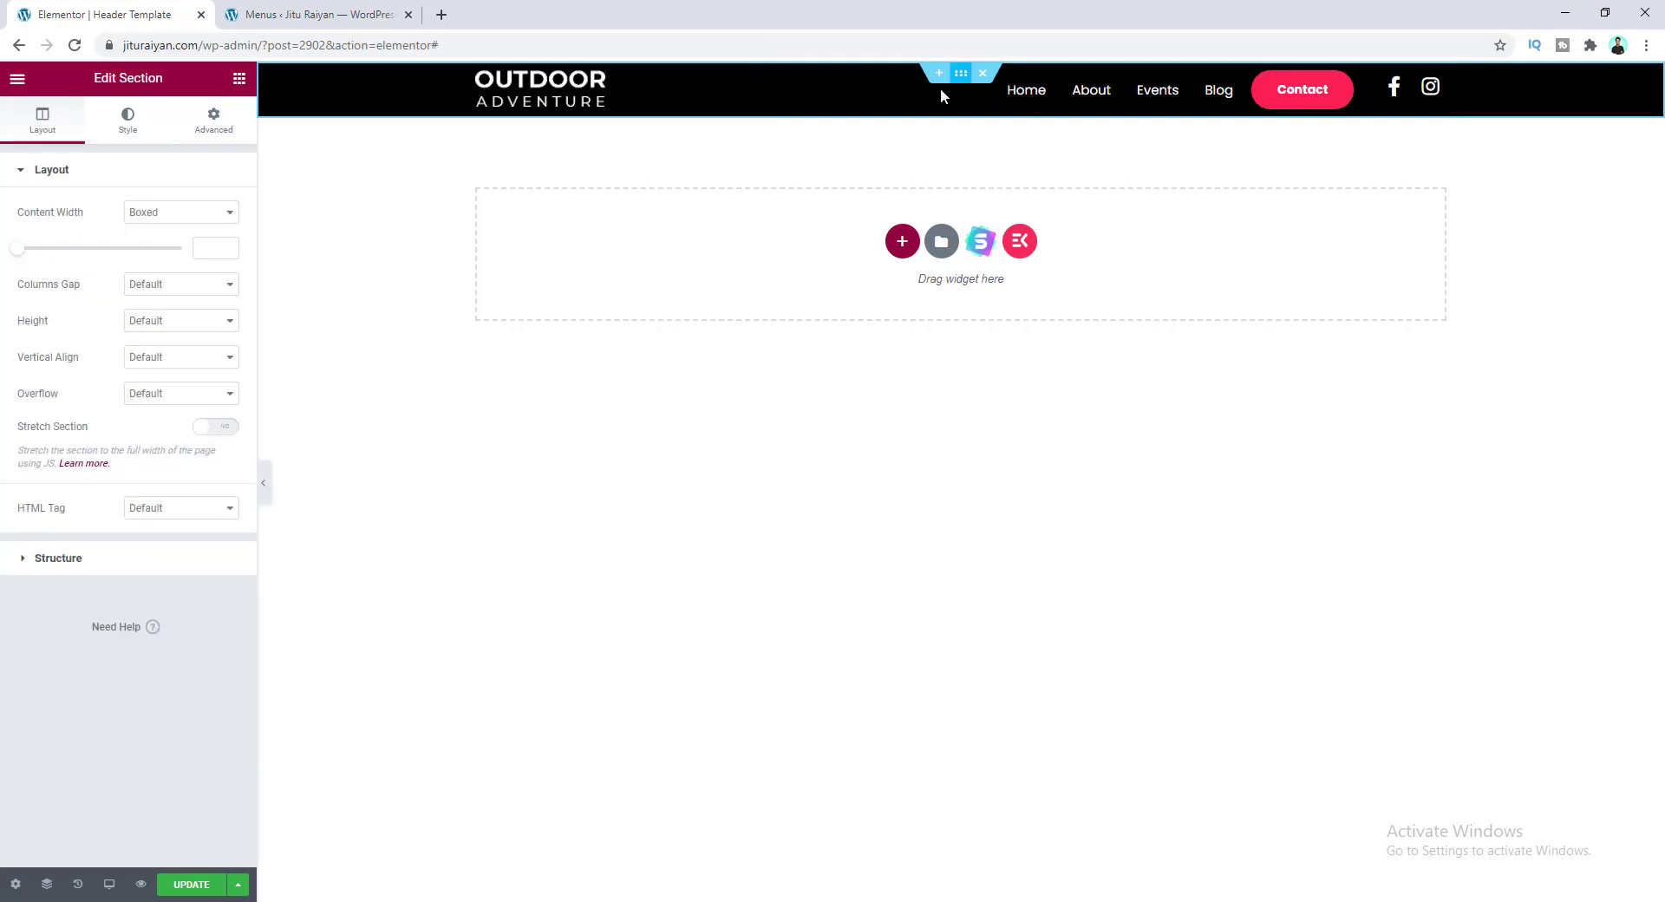
pyautogui.click(216, 130)
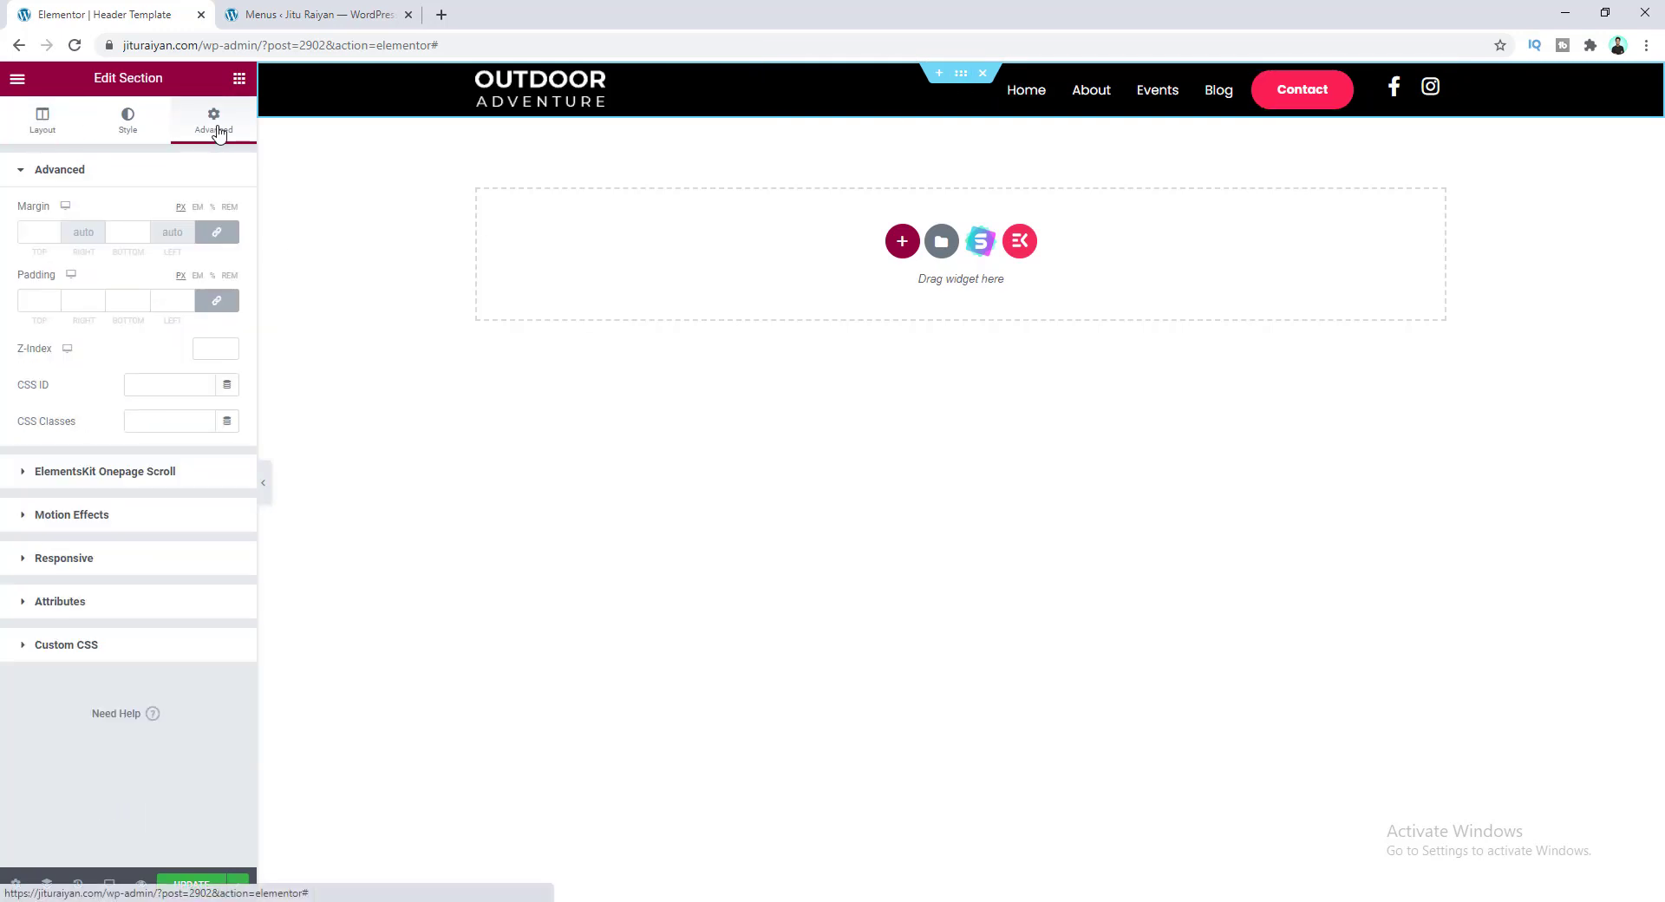
pyautogui.click(176, 298)
pyautogui.write('10')
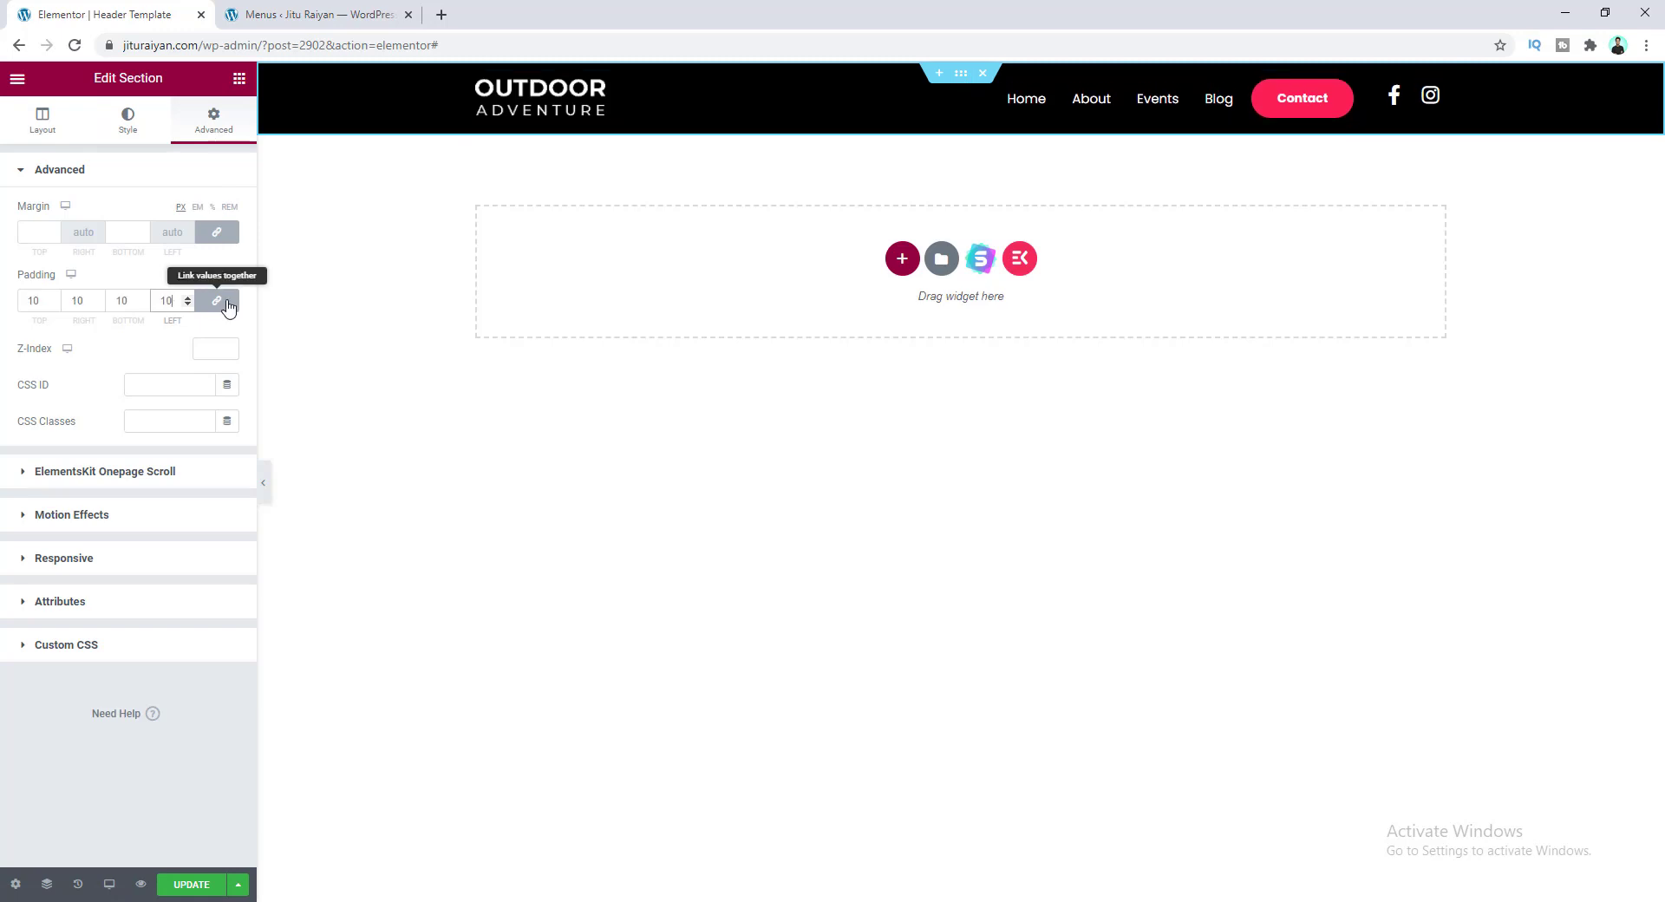
pyautogui.click(228, 305)
pyautogui.click(36, 300)
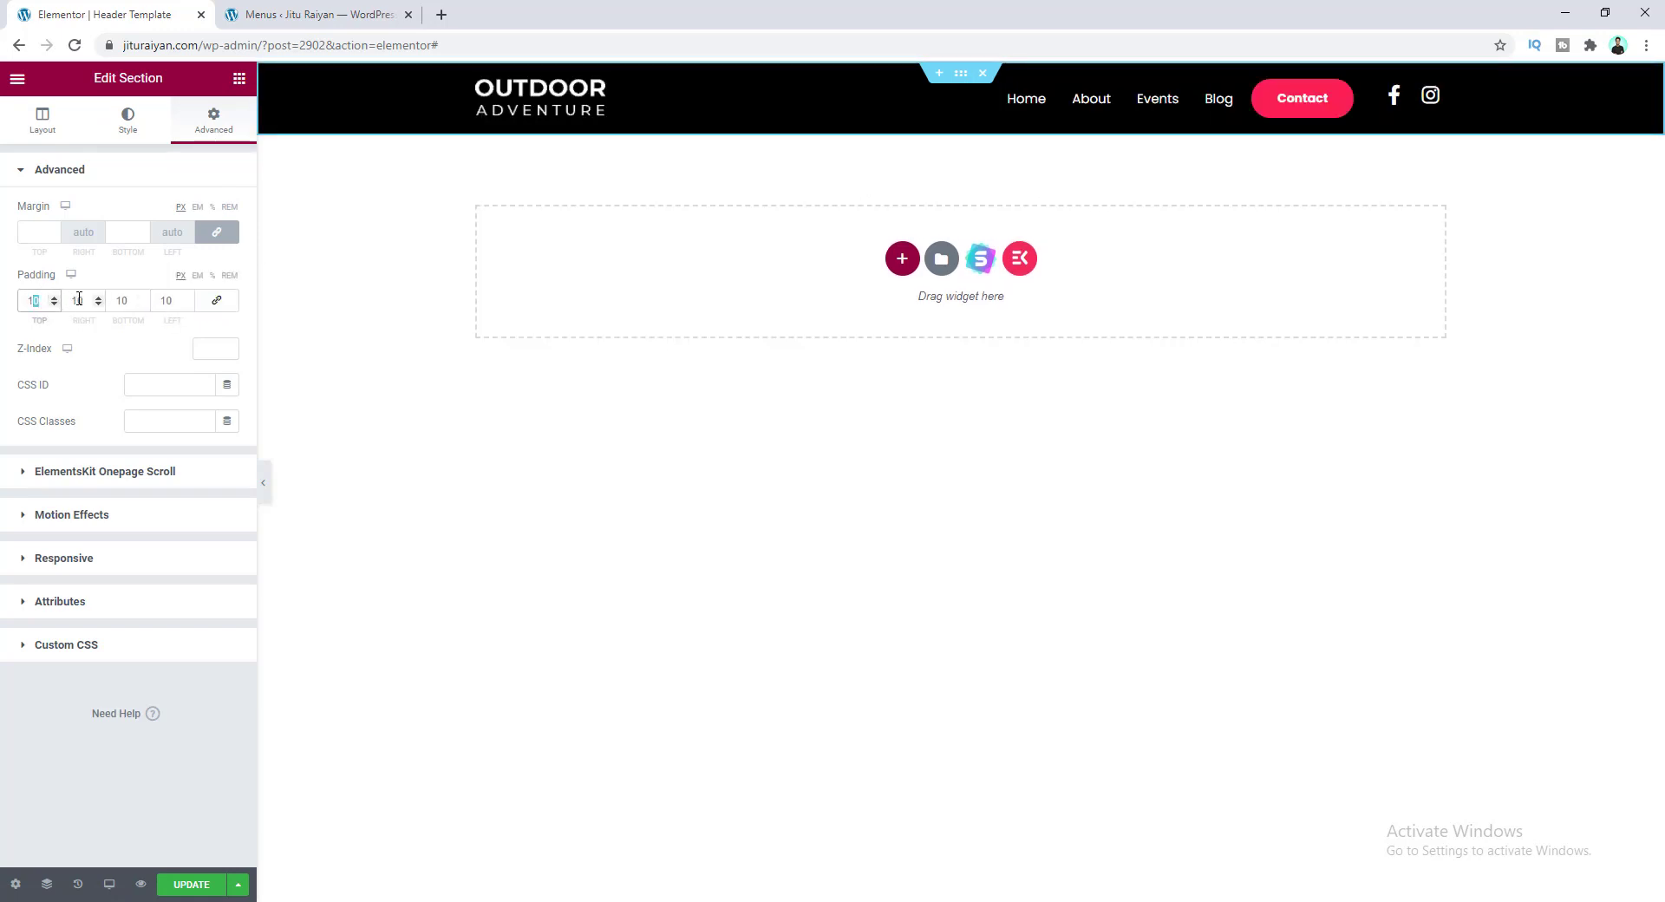
pyautogui.write('18')
pyautogui.doubleClick(122, 300)
pyautogui.write('18')
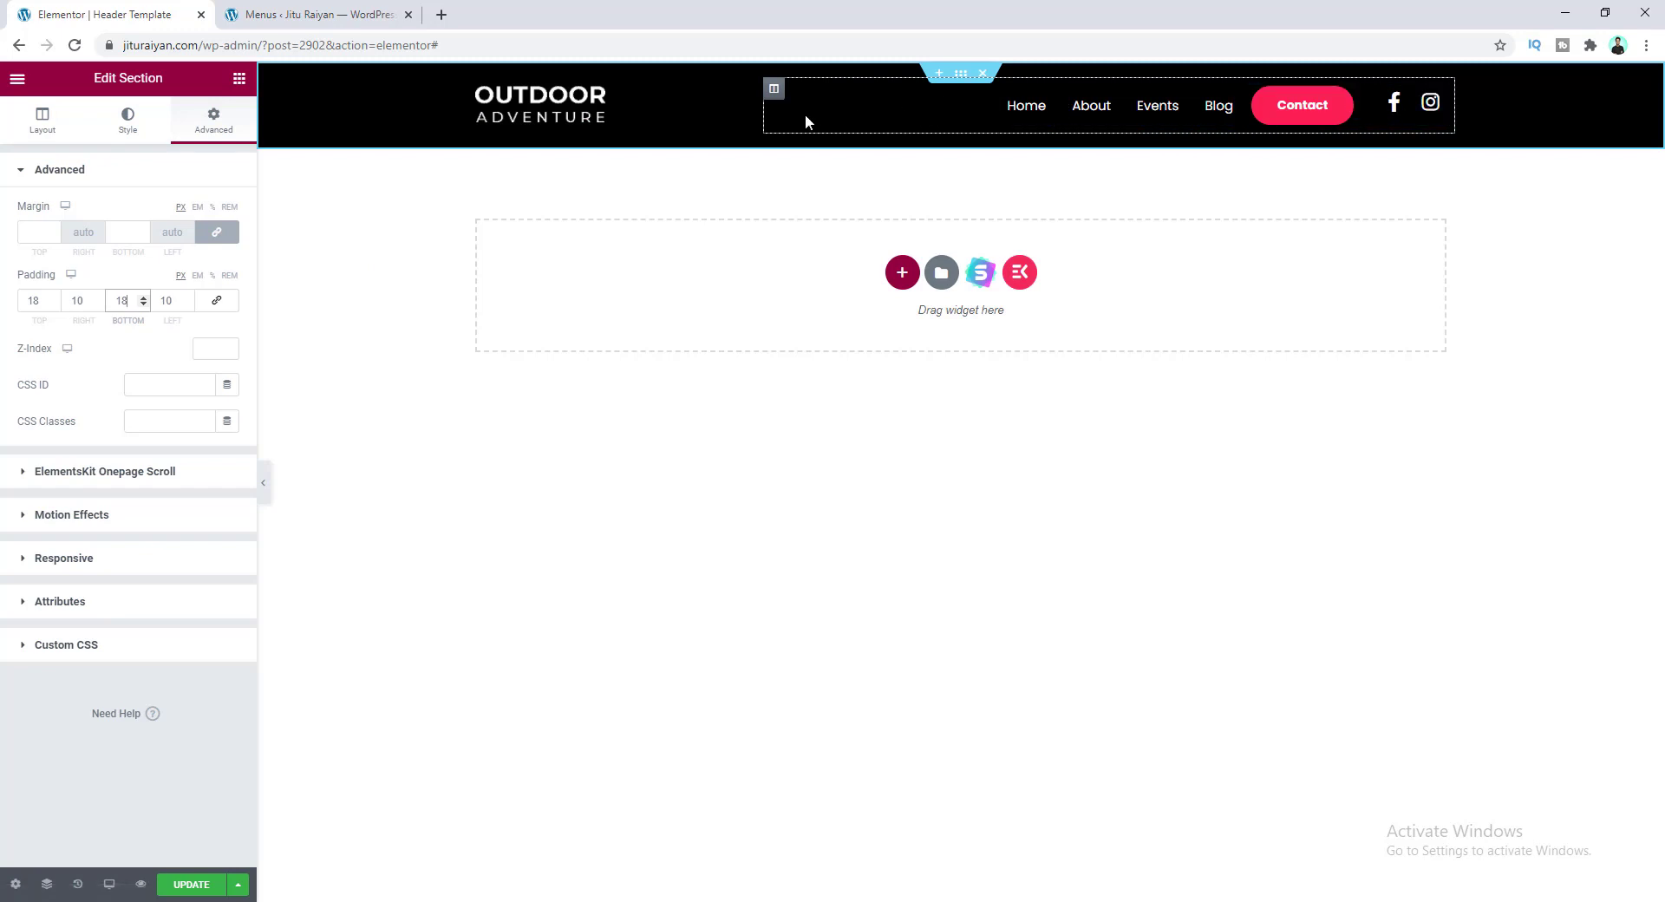
# - Set the header section's vertical alignment to Middle and update the template
pyautogui.click(38, 123)
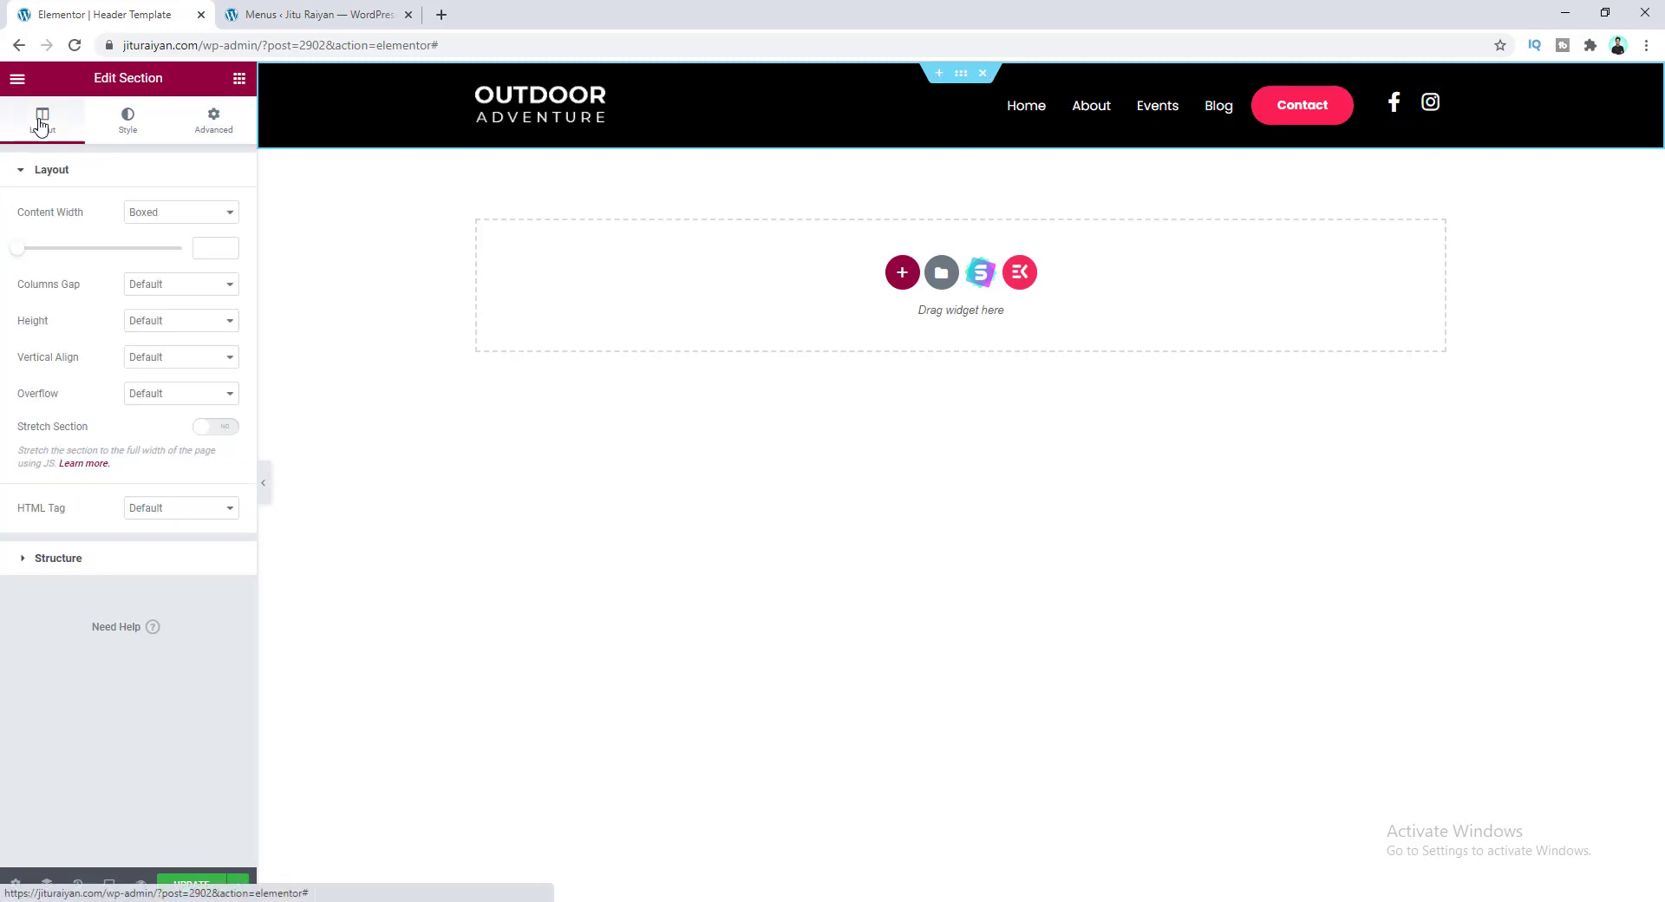
pyautogui.click(173, 362)
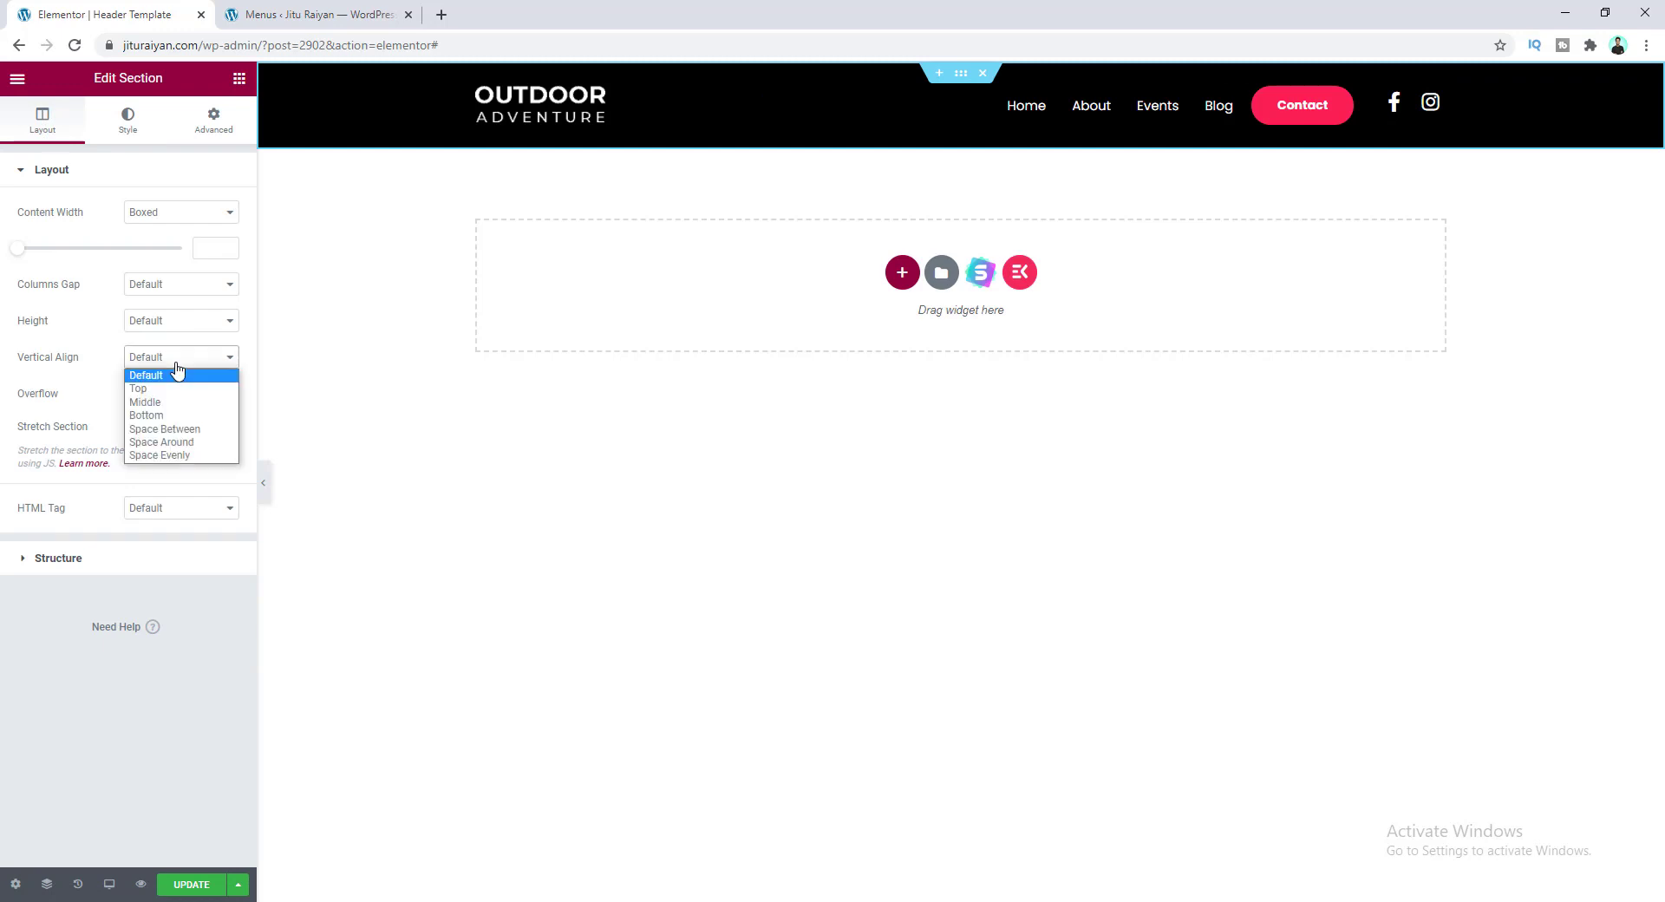
pyautogui.click(177, 404)
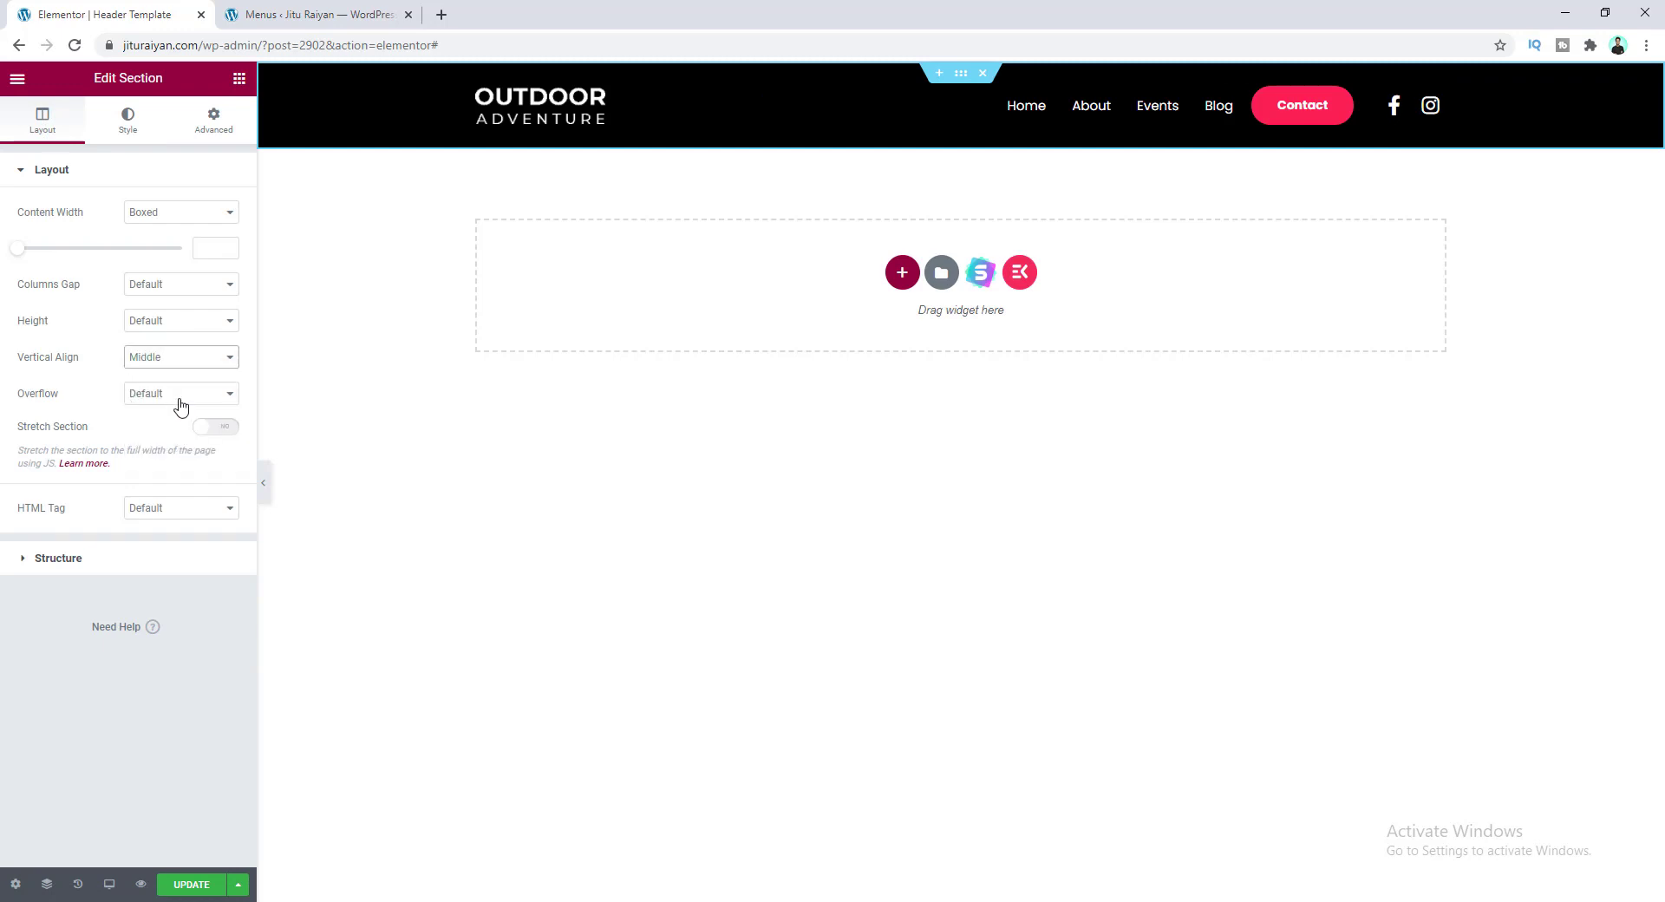
pyautogui.click(191, 884)
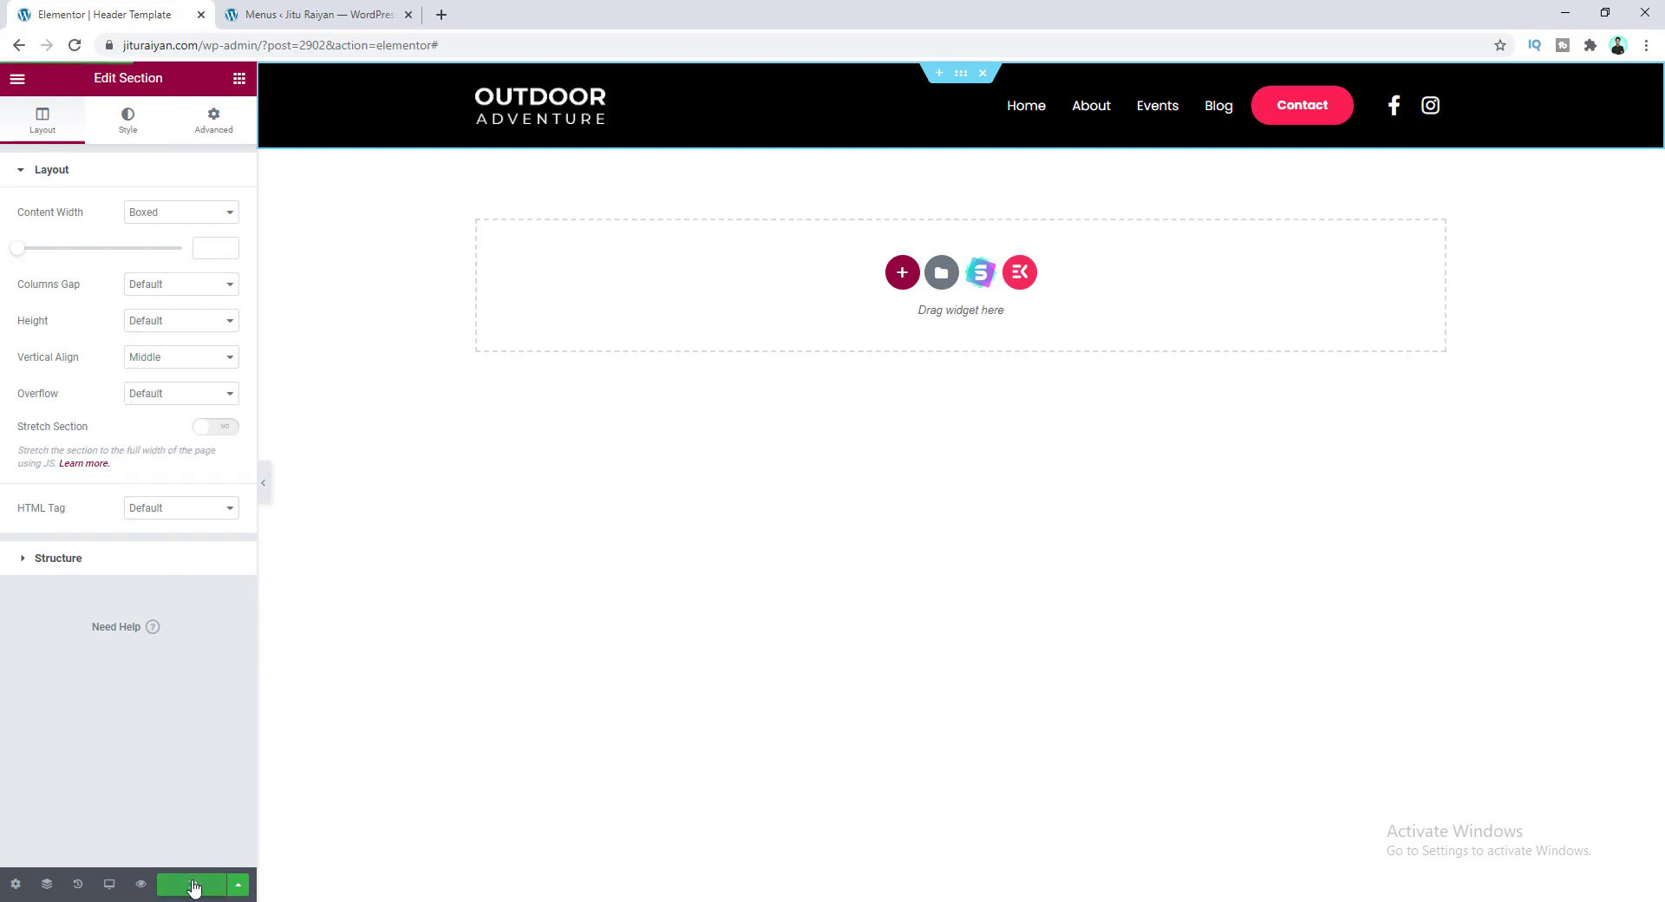
# - View the site's live home page in a new browser tab to check the header, and return to the template editor
pyautogui.click(441, 15)
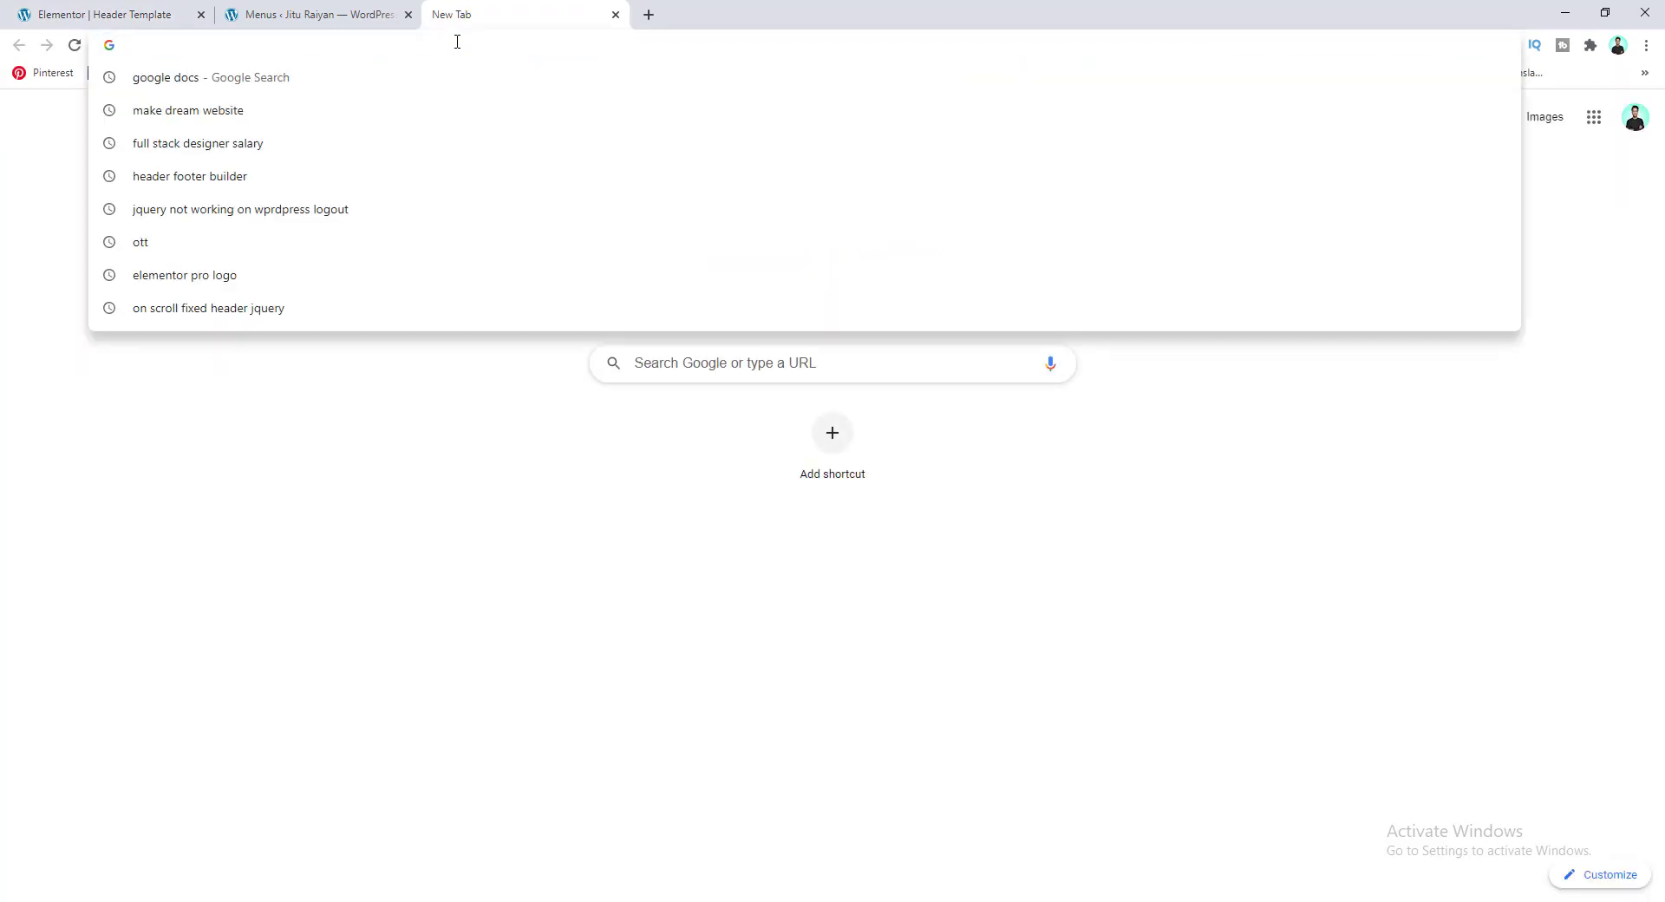
pyautogui.write('jitu')
pyautogui.press('Return')
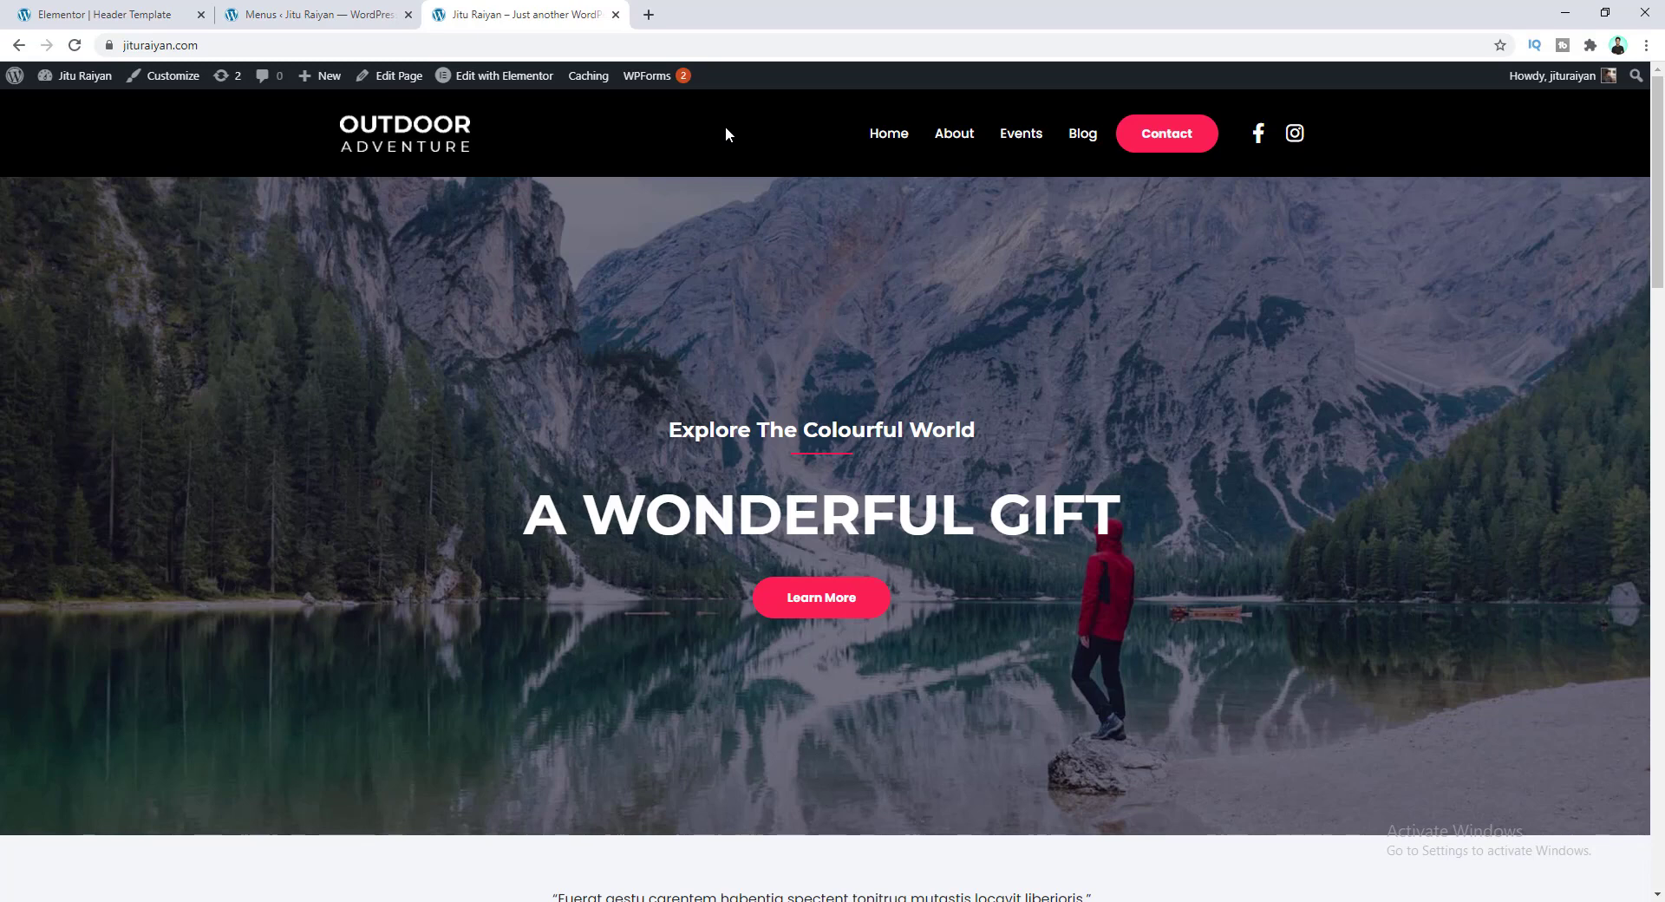
pyautogui.click(147, 9)
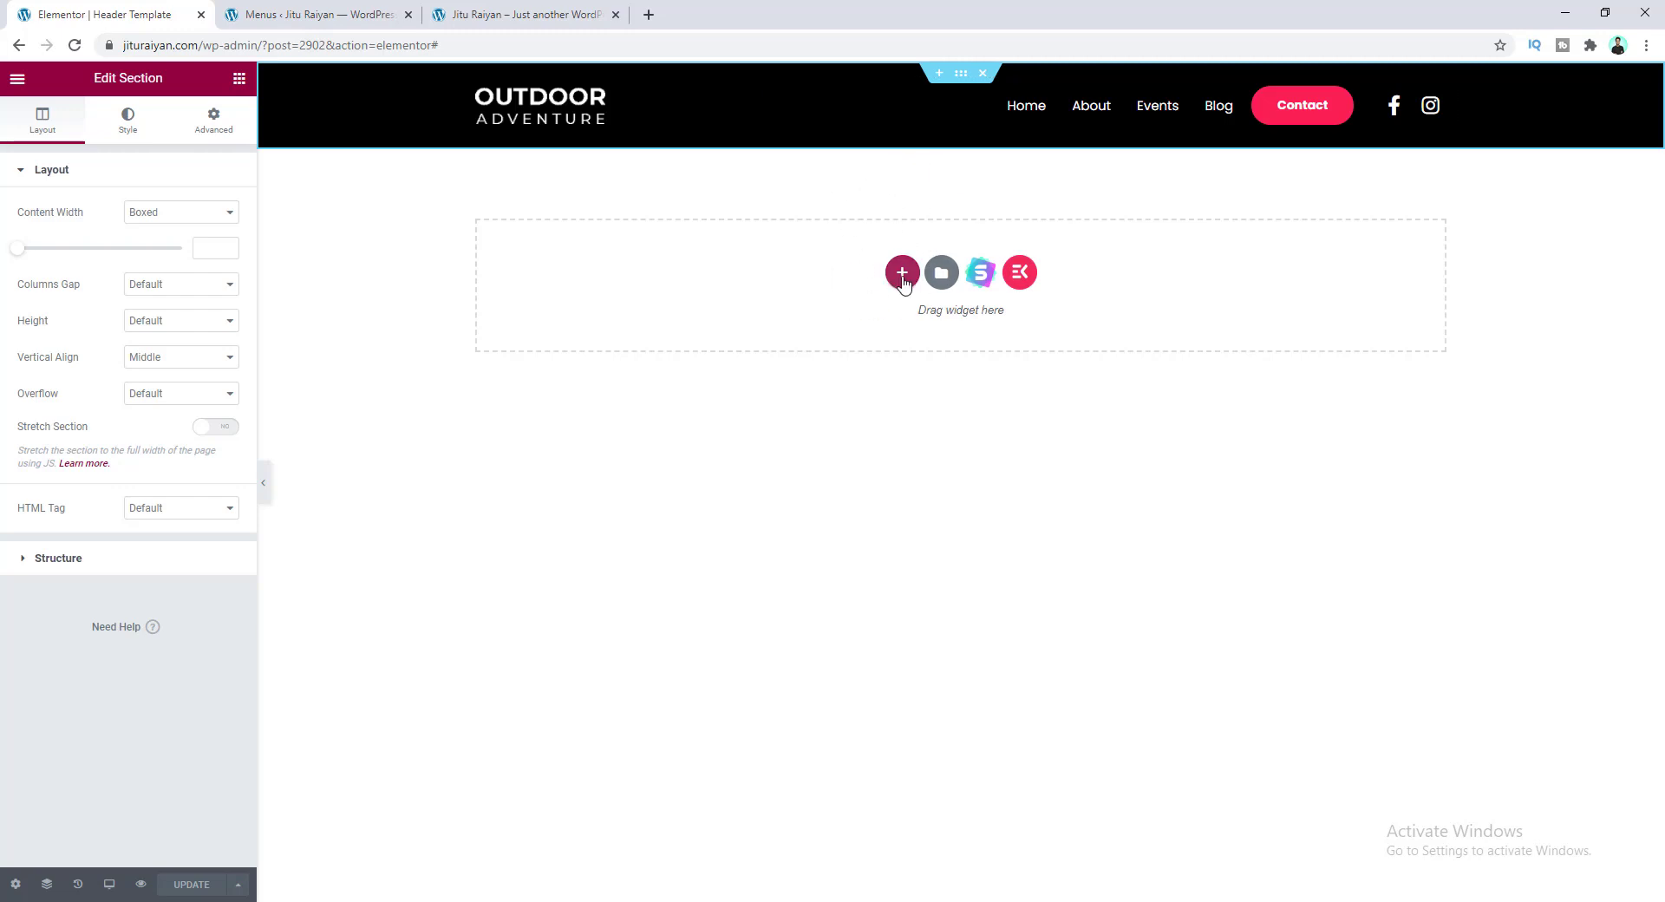
# - Add a single-column section below the header and set its height to Fit To Screen
pyautogui.click(902, 273)
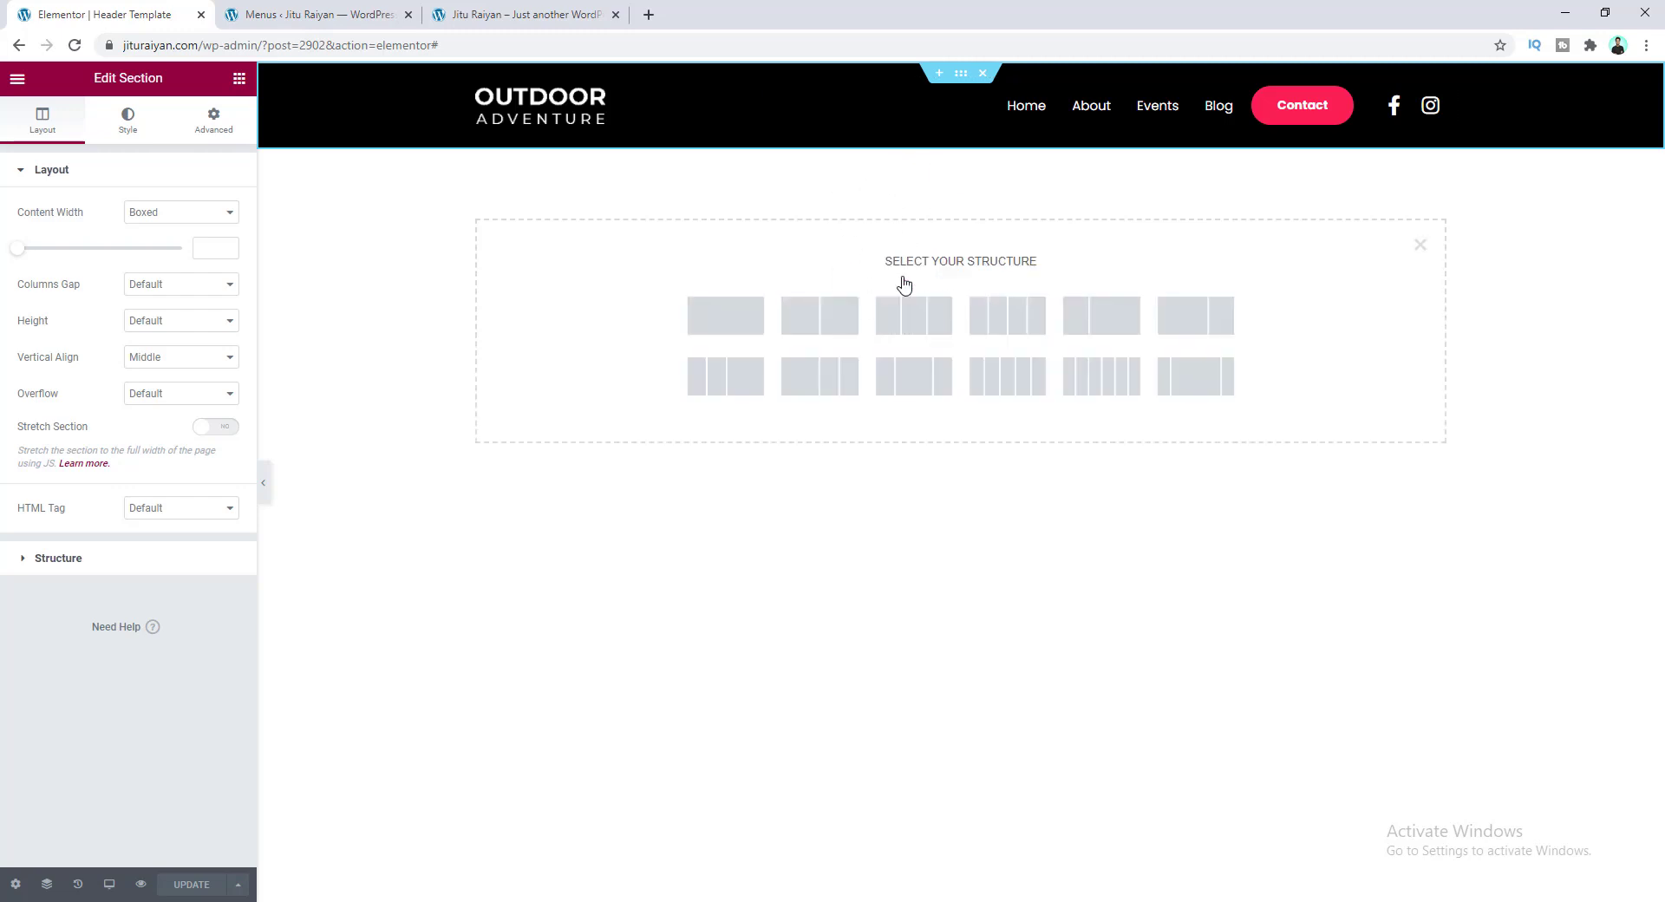
pyautogui.click(707, 331)
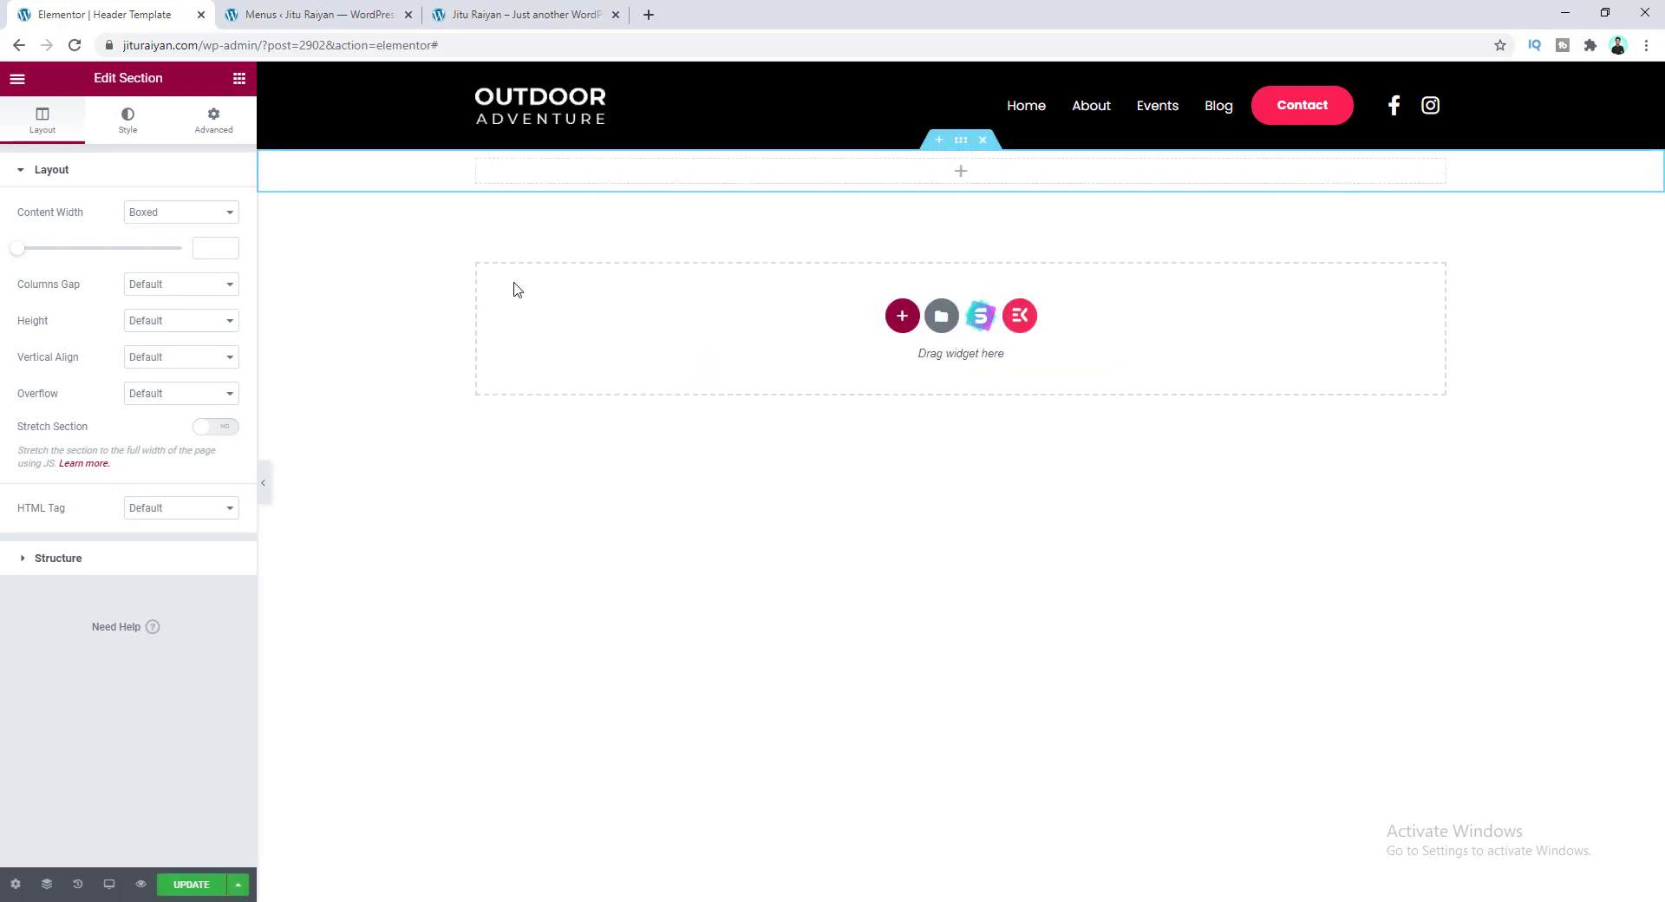
pyautogui.click(190, 327)
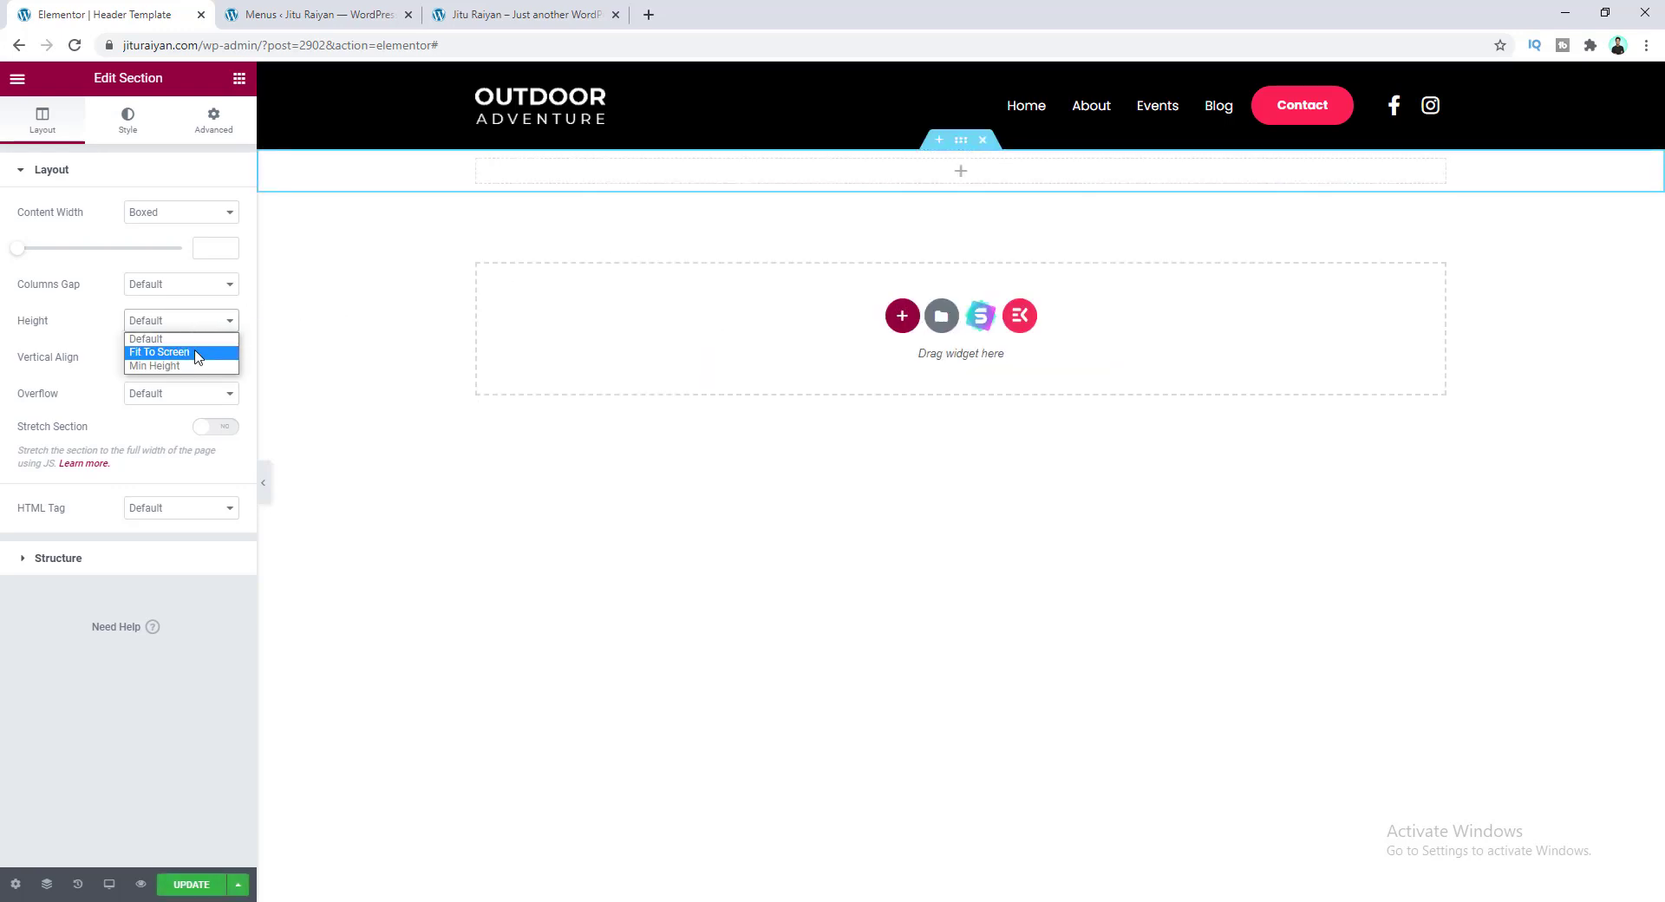
pyautogui.click(196, 352)
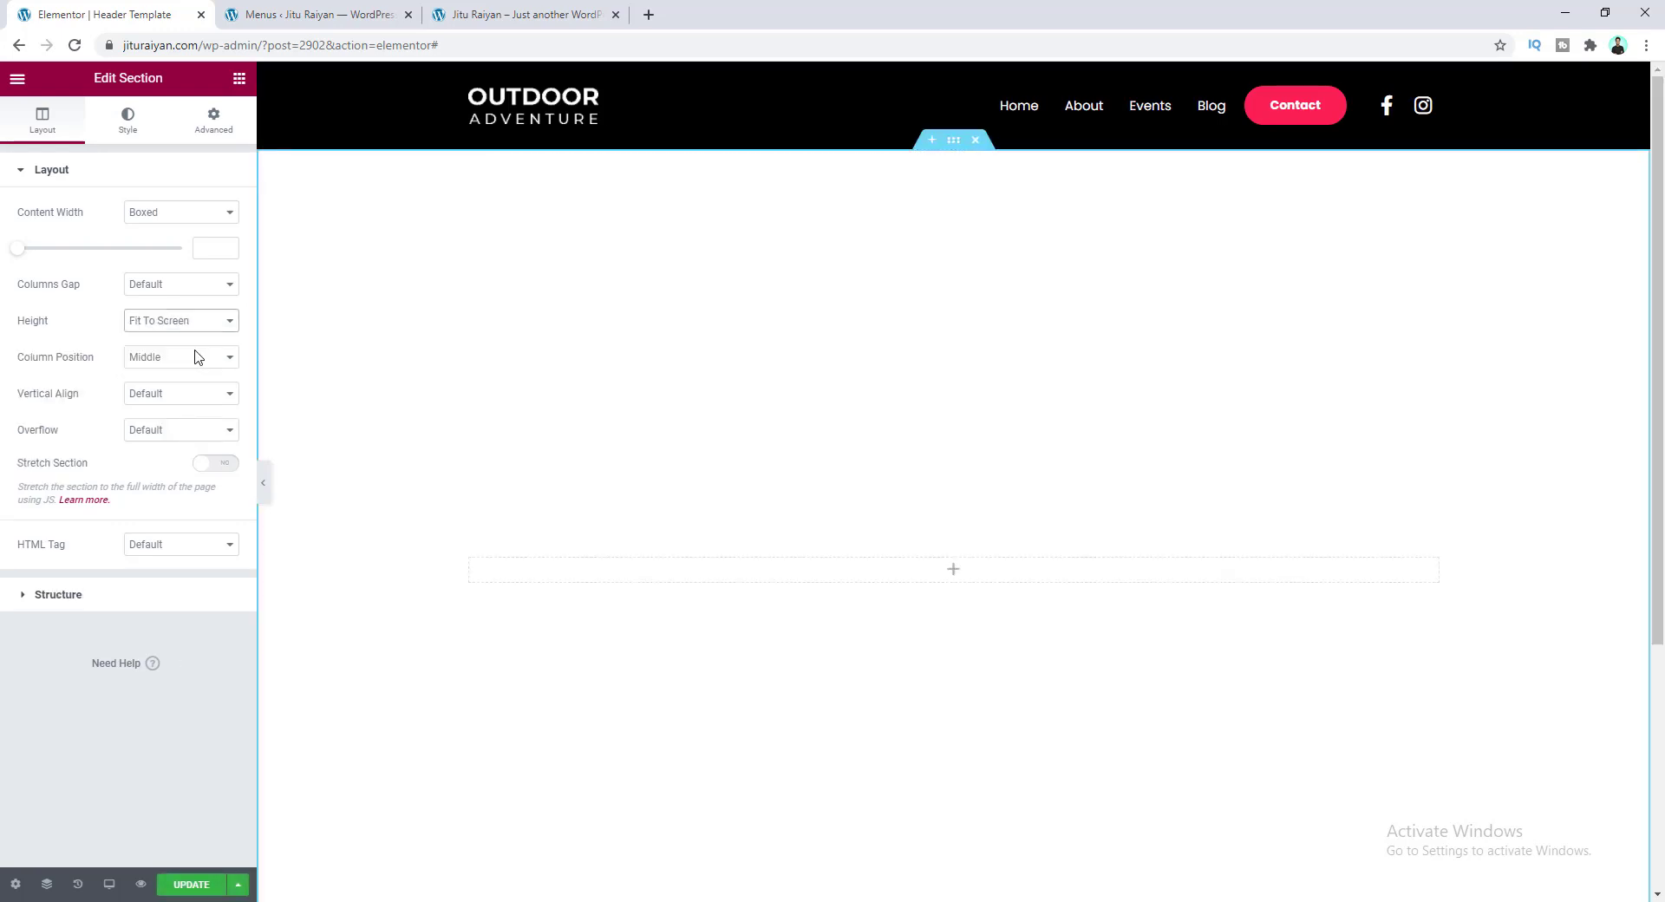
# - Give the section below the header a classic background in red (#FF0000)
pyautogui.click(129, 130)
pyautogui.click(158, 250)
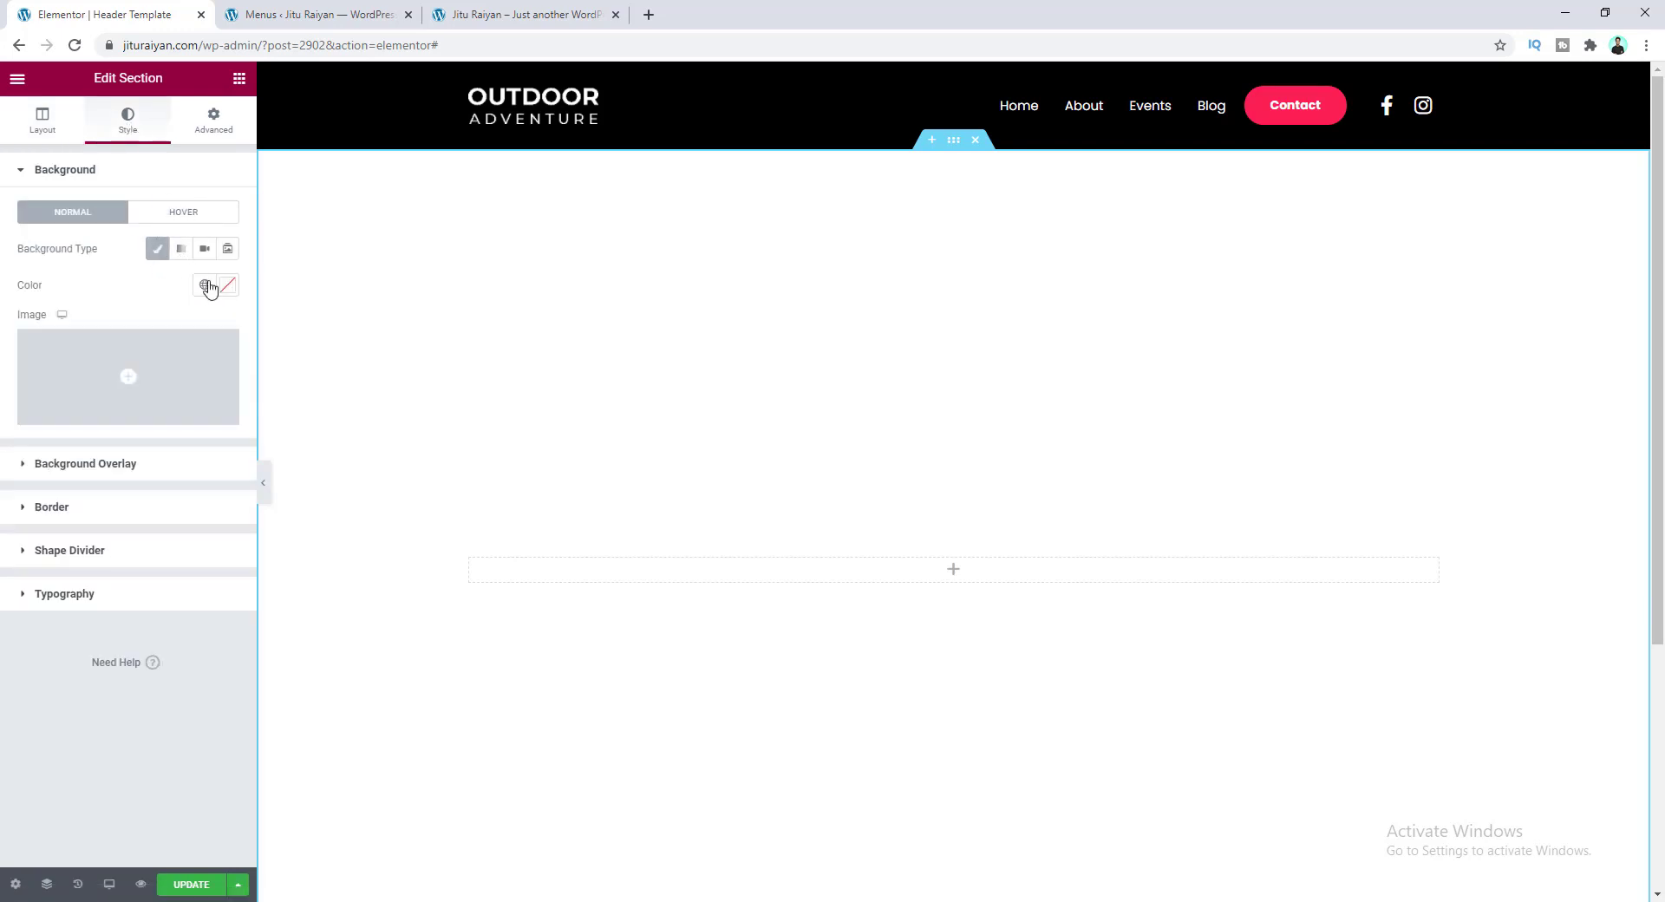
pyautogui.click(227, 285)
pyautogui.click(227, 349)
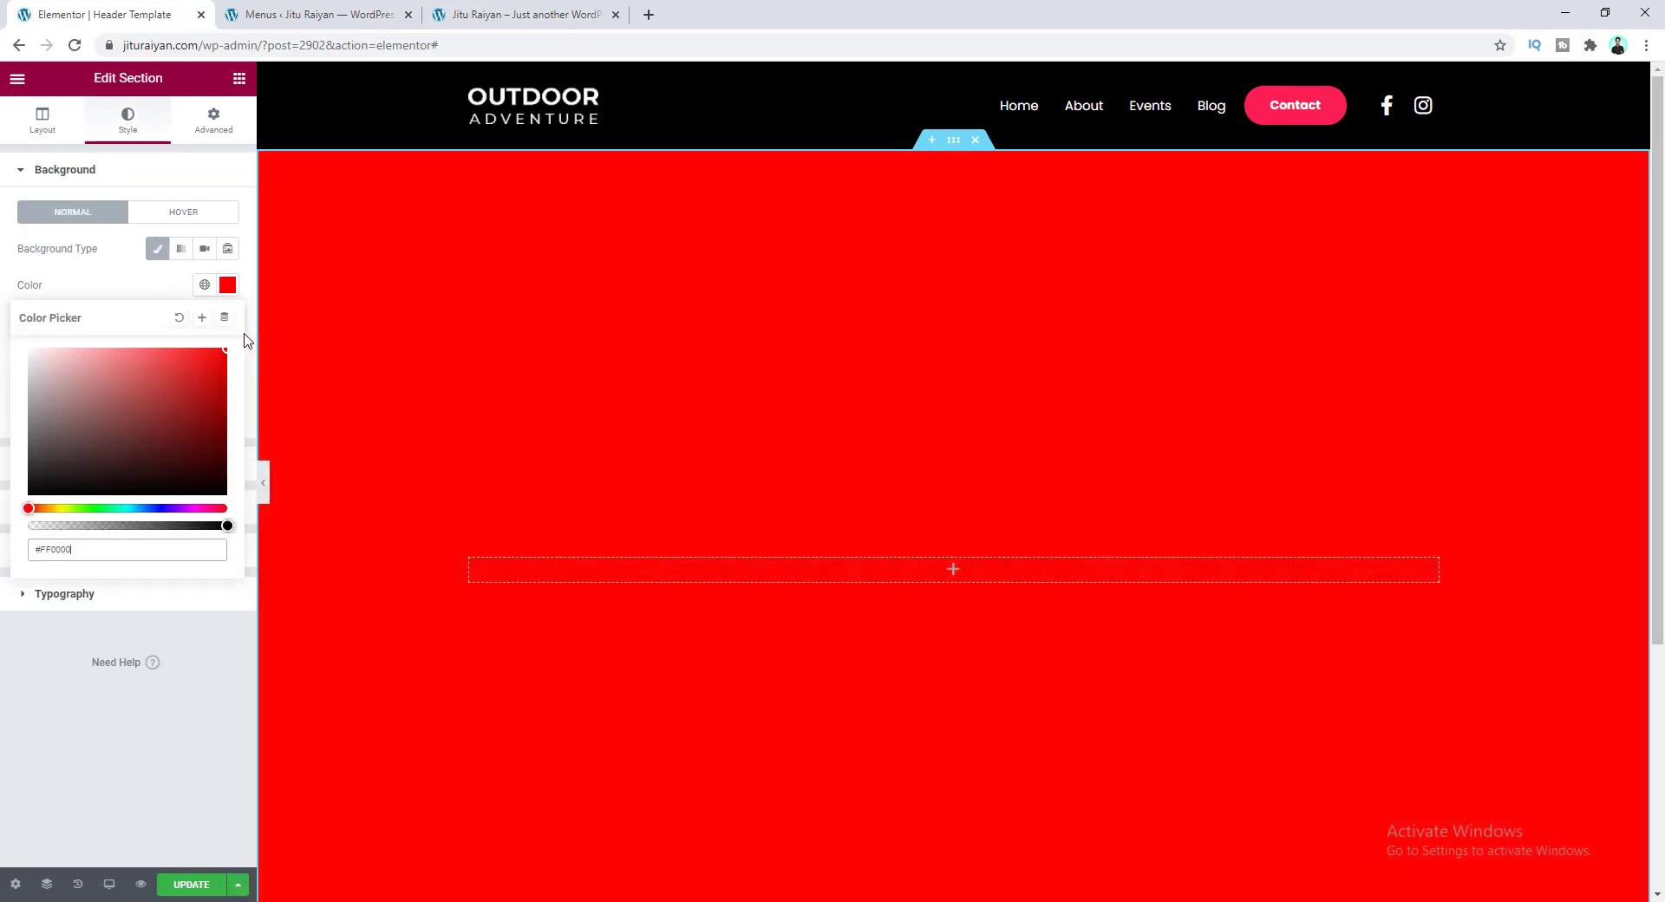
pyautogui.click(556, 459)
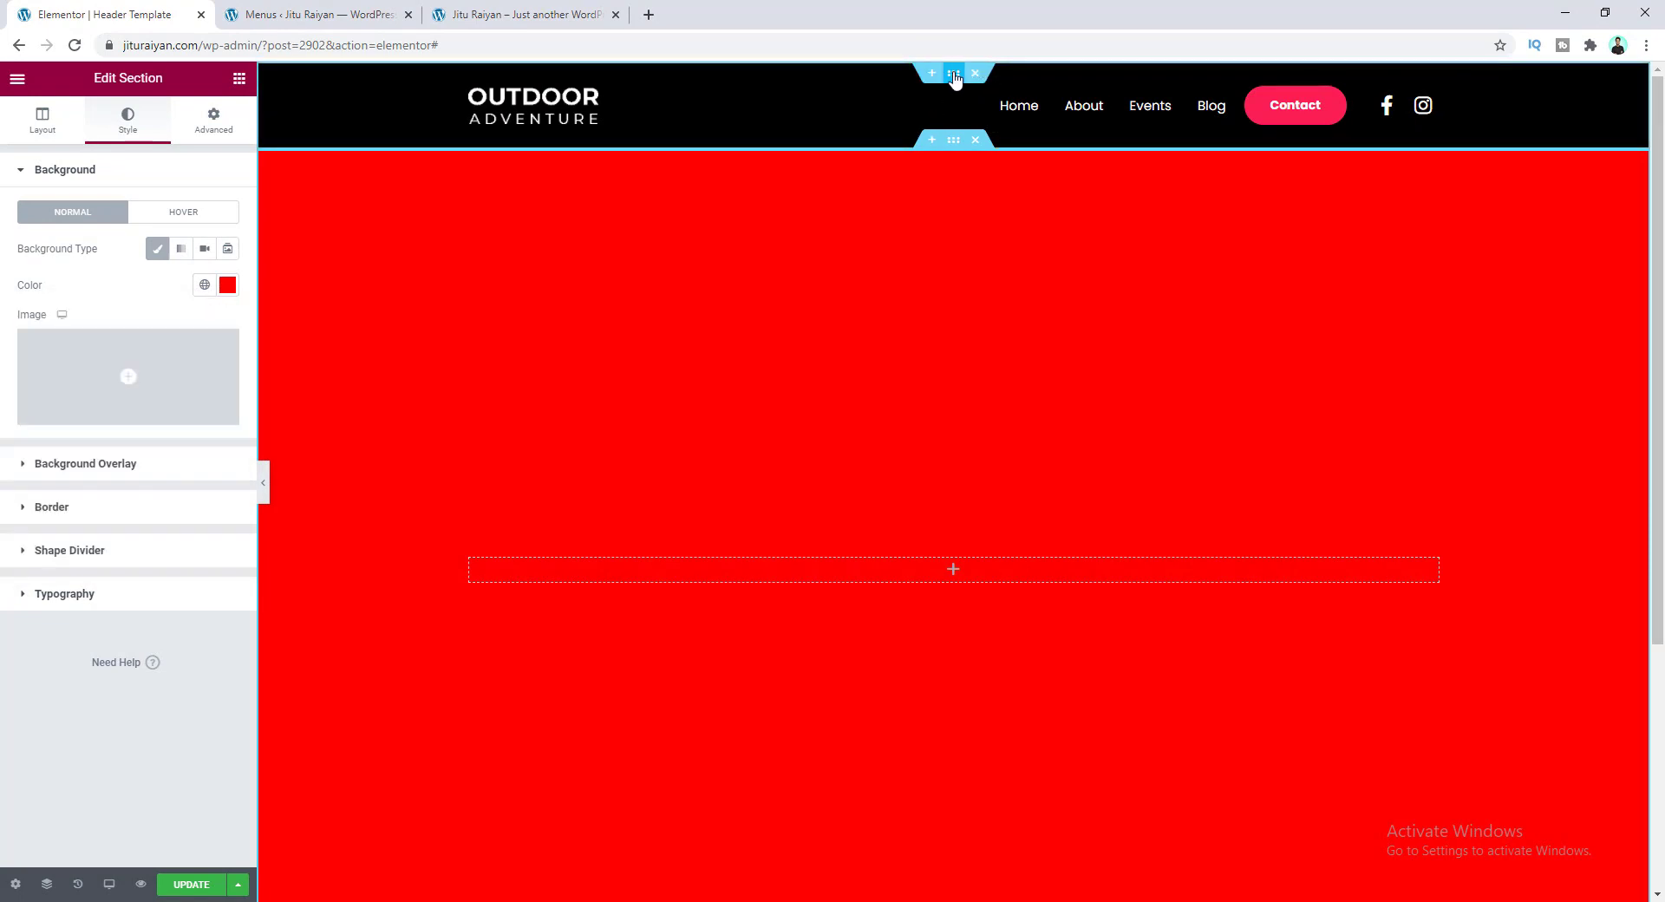
# - Clear the header section's black background color
pyautogui.click(954, 76)
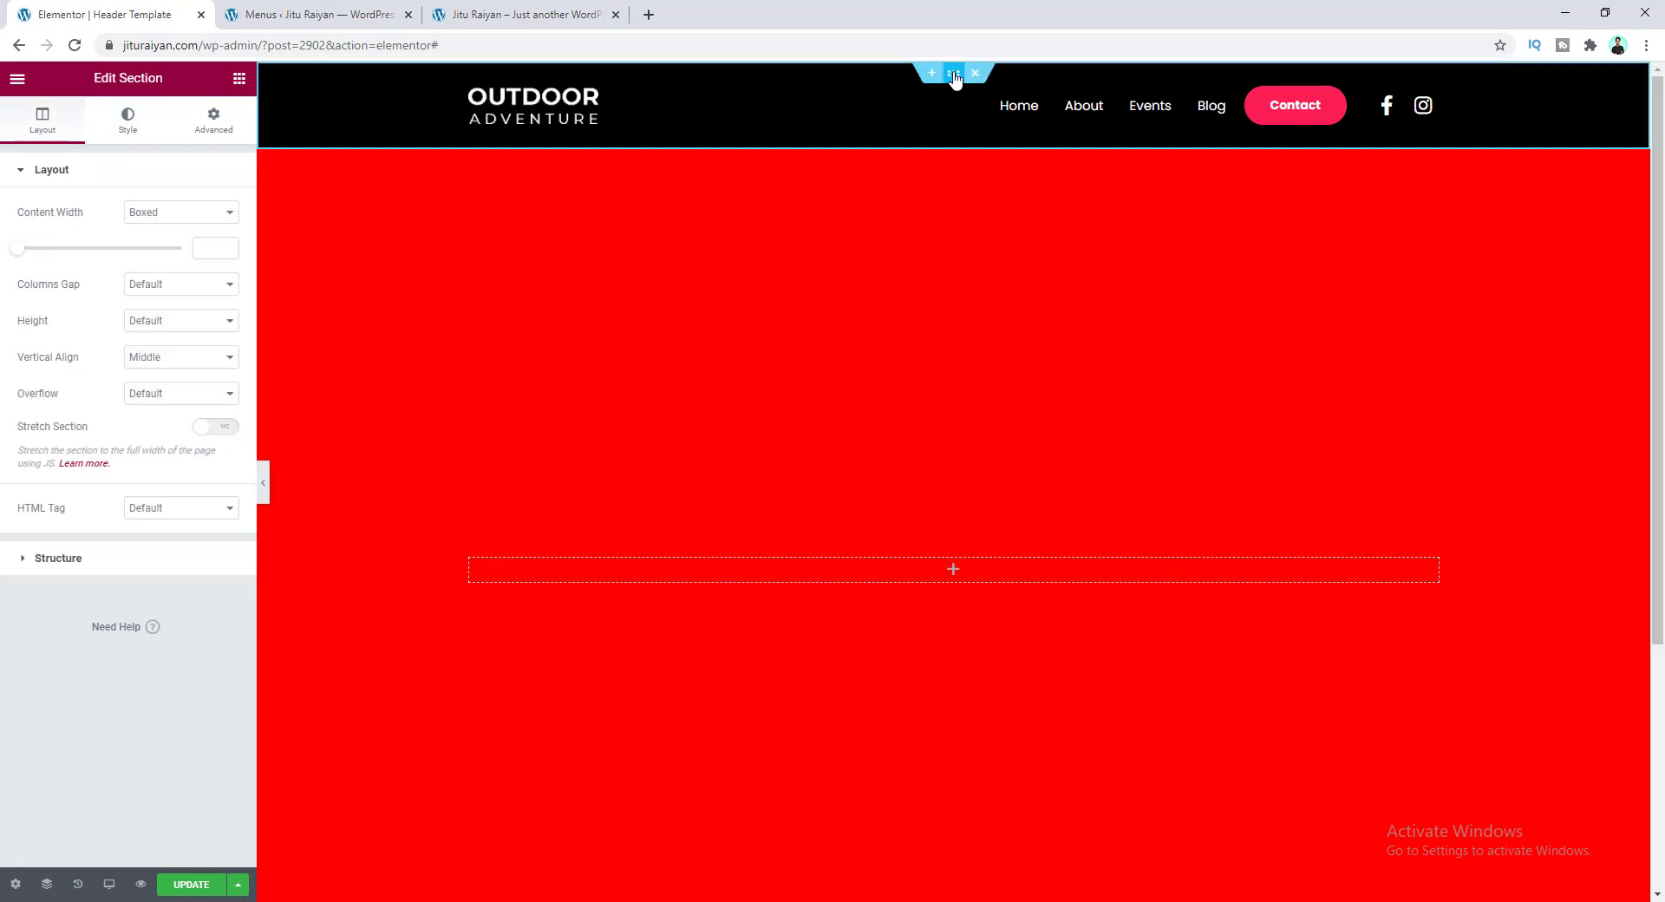
pyautogui.click(128, 121)
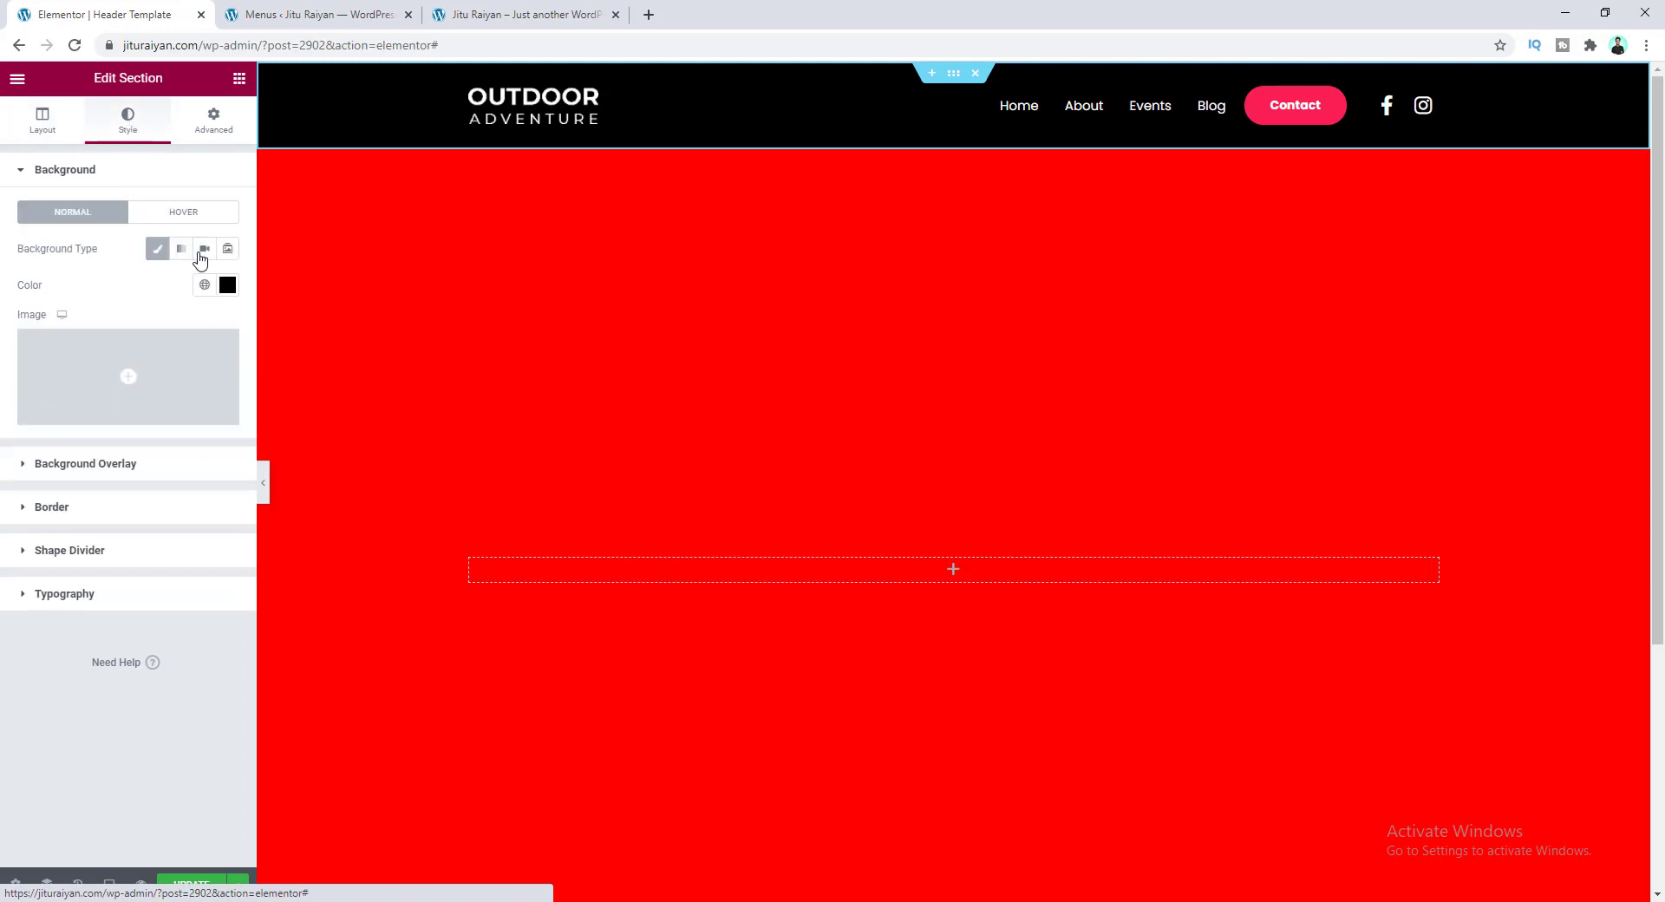
pyautogui.click(227, 284)
pyautogui.click(179, 317)
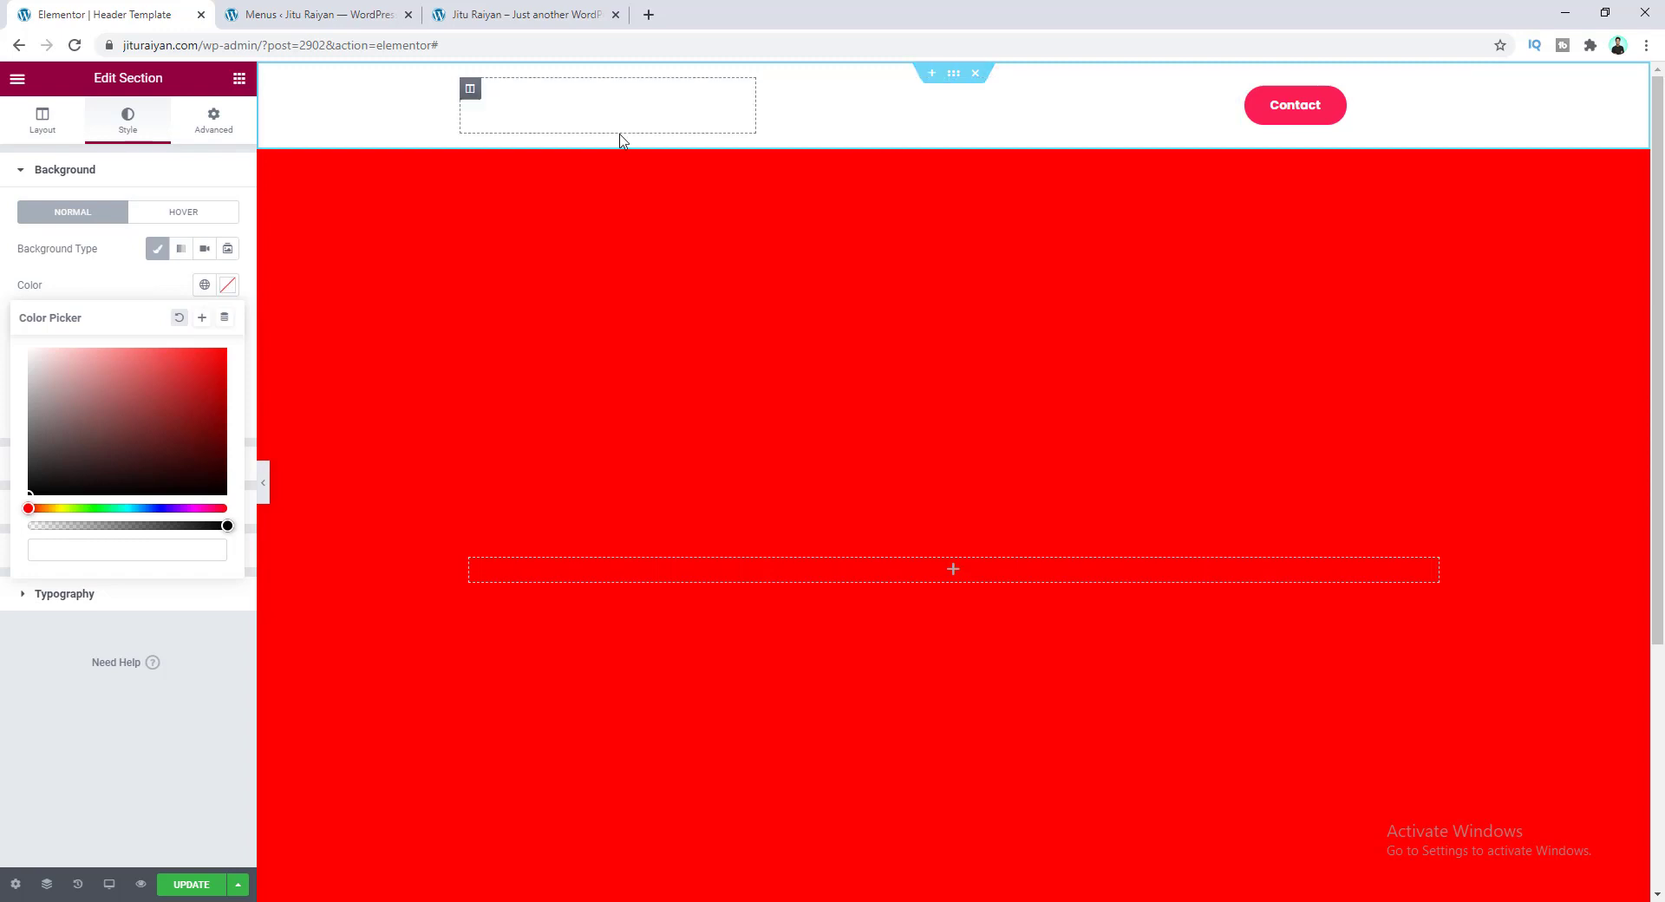
# - Set the header section's bottom margin to -101 so the section below slides up behind it
pyautogui.click(214, 126)
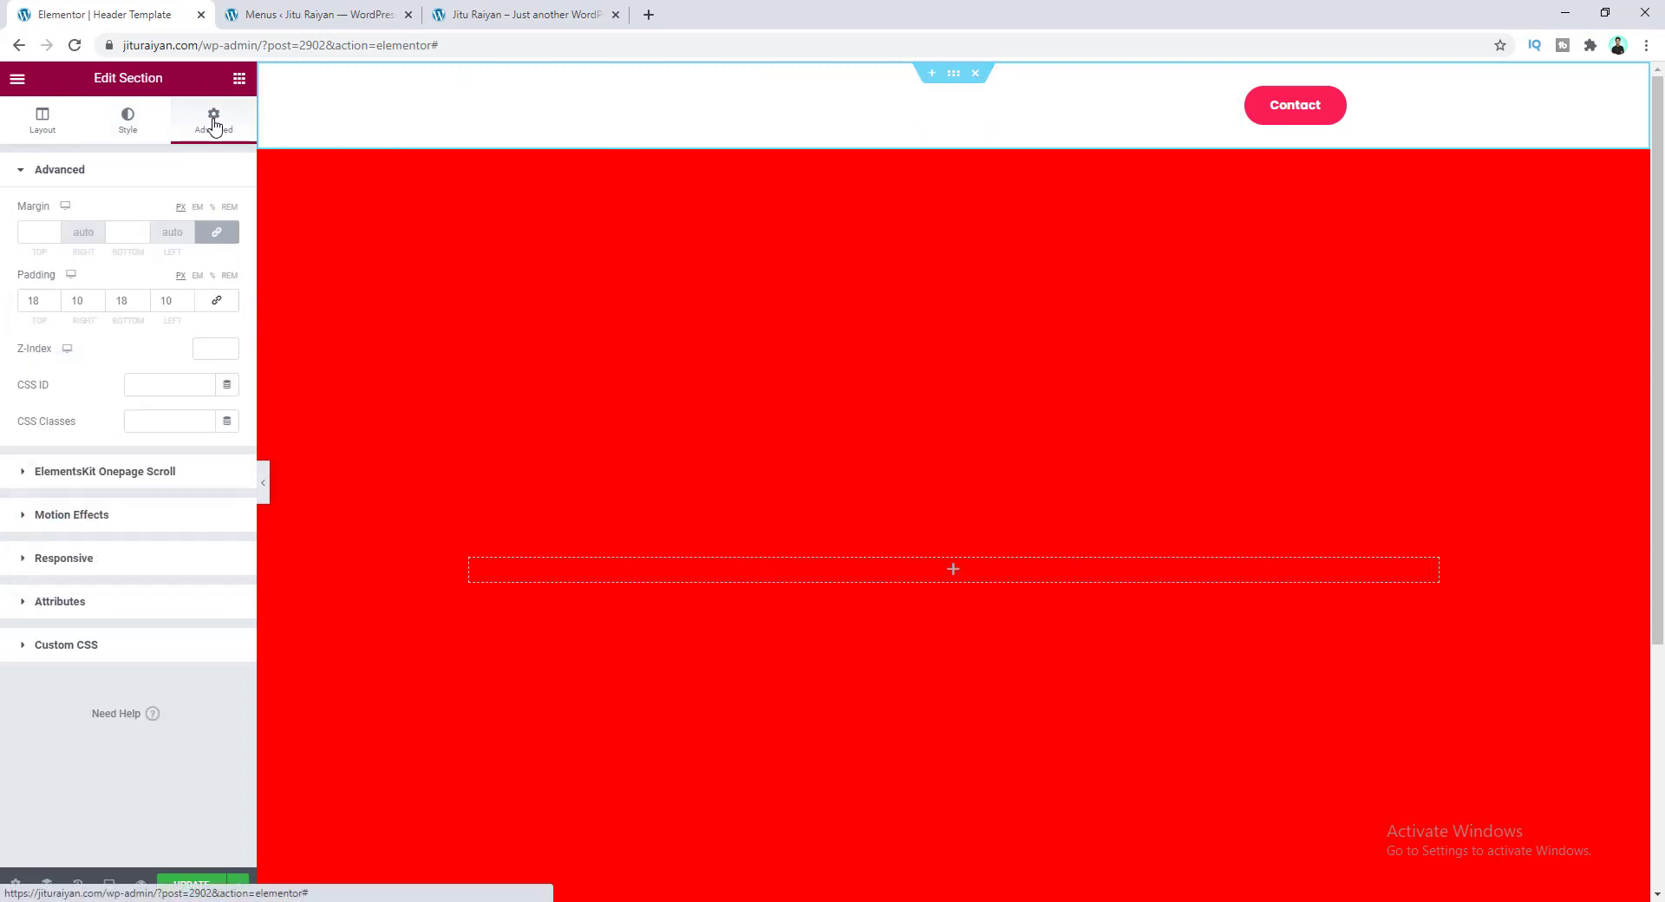
pyautogui.click(136, 231)
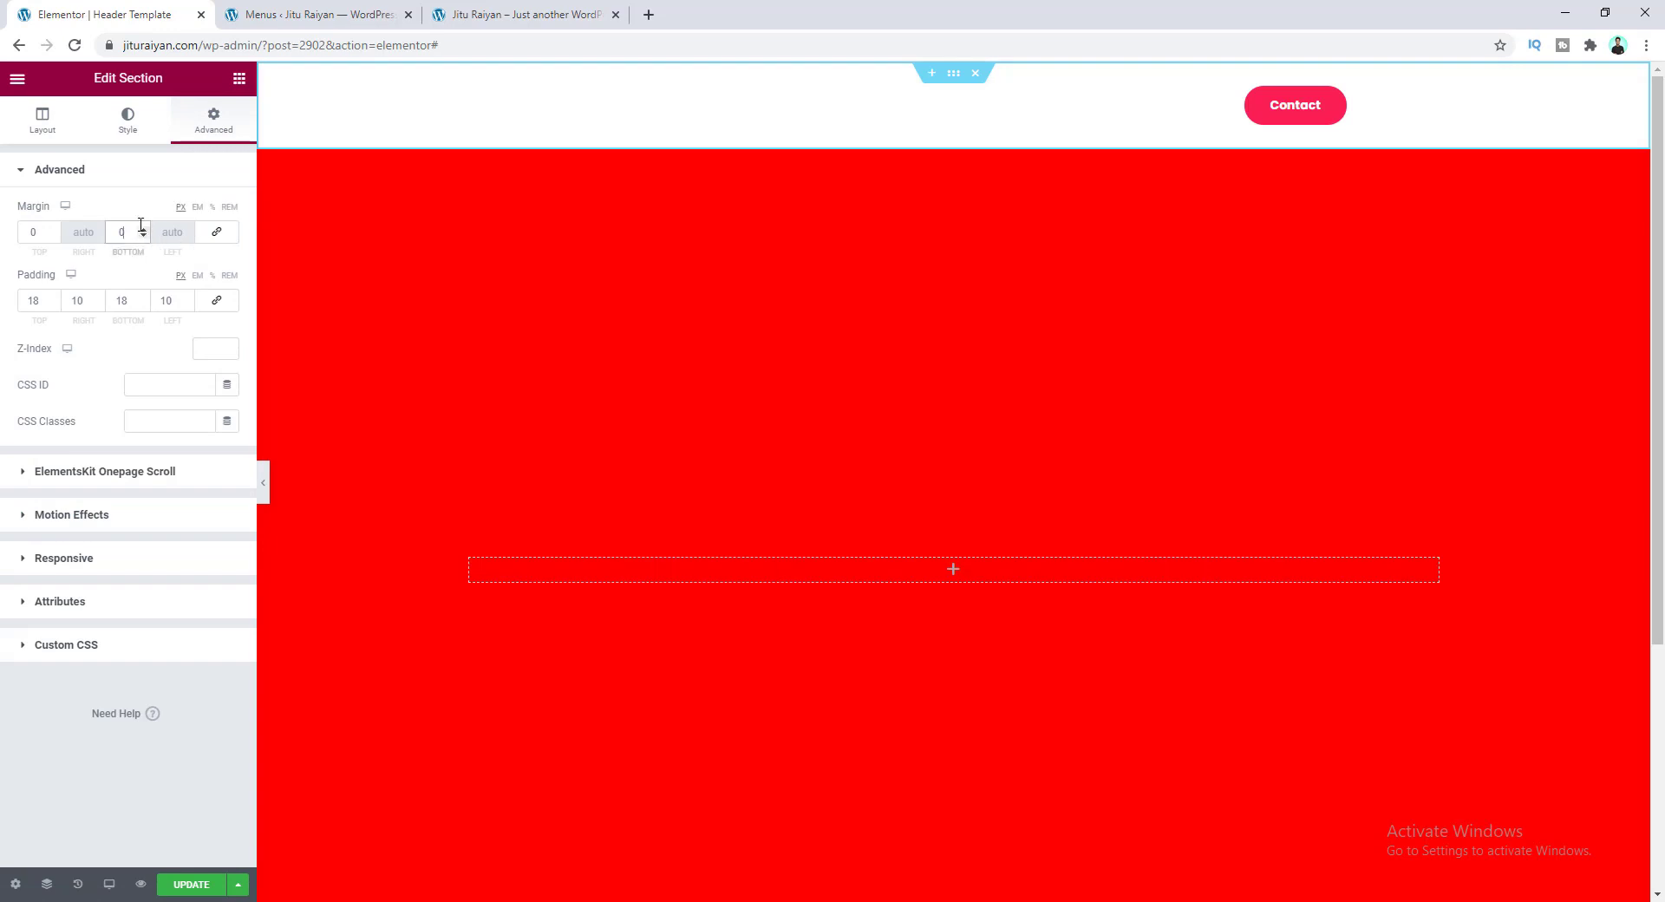
pyautogui.press('Down')
pyautogui.press('Down')
pyautogui.press('Down')
pyautogui.press('Down')
pyautogui.press('Down')
pyautogui.press('Down')
pyautogui.press('Down')
pyautogui.press('Down')
pyautogui.press('Down')
pyautogui.press('Down')
pyautogui.press('Down')
pyautogui.press('Down')
pyautogui.press('Down')
pyautogui.press('Down')
pyautogui.press('Down')
pyautogui.press('Down')
pyautogui.press('Down')
pyautogui.press('Down')
pyautogui.press('Down')
pyautogui.press('Down')
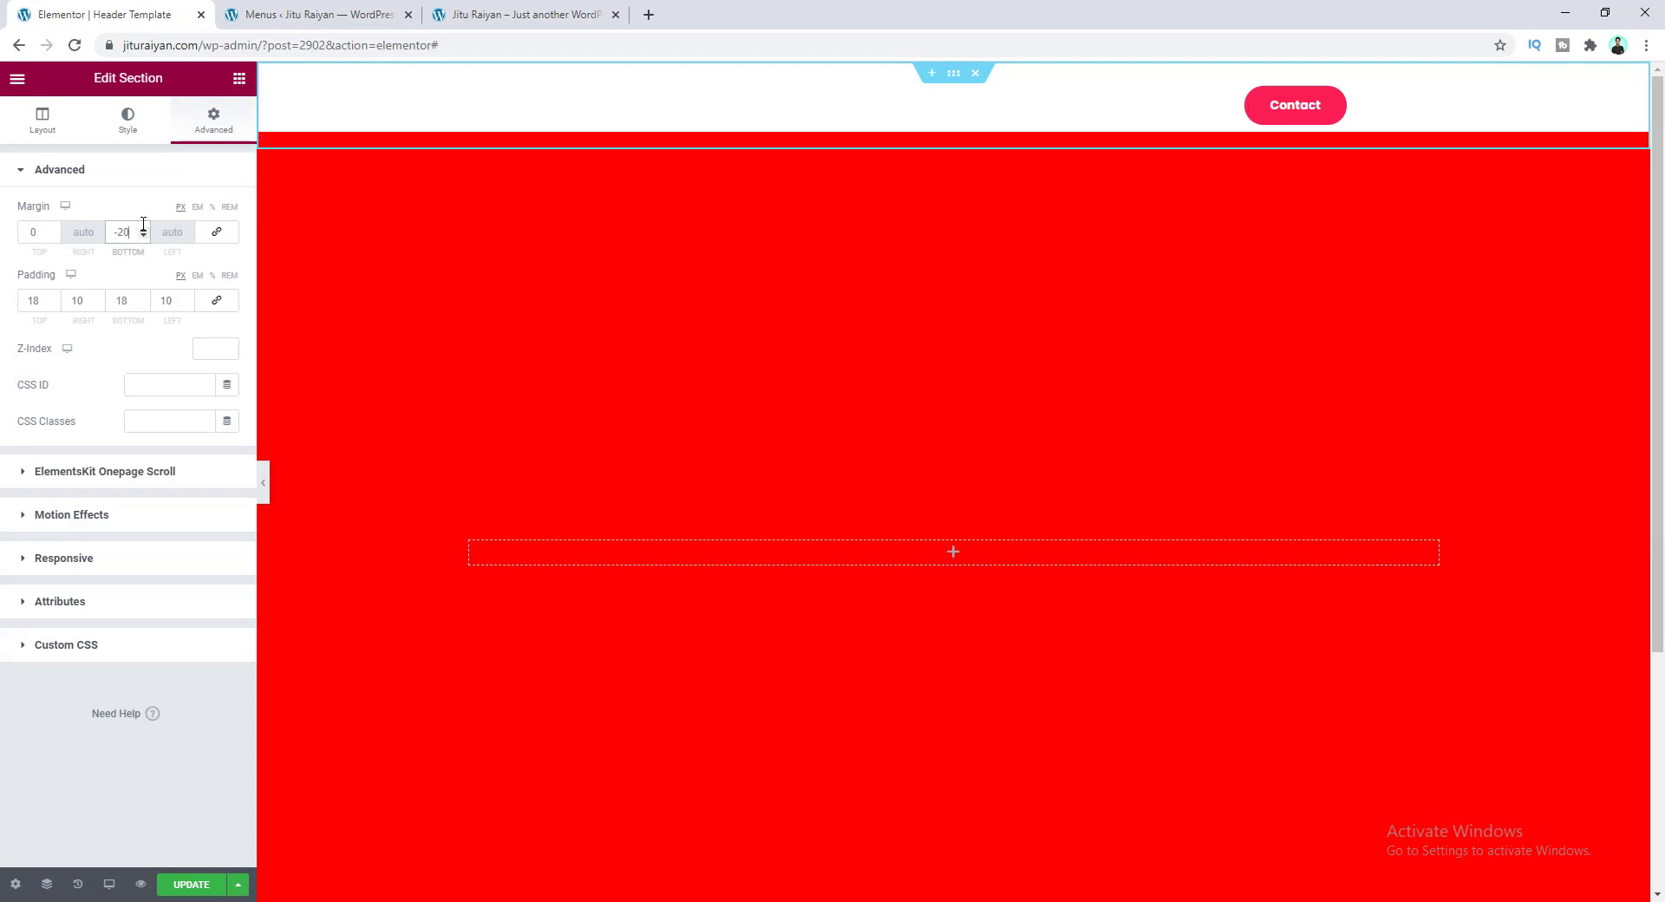
pyautogui.press('Down')
pyautogui.press('Down')
pyautogui.press('Down')
pyautogui.press('Down')
pyautogui.press('Down')
pyautogui.press('Down')
pyautogui.press('Down')
pyautogui.press('Down')
pyautogui.press('Down')
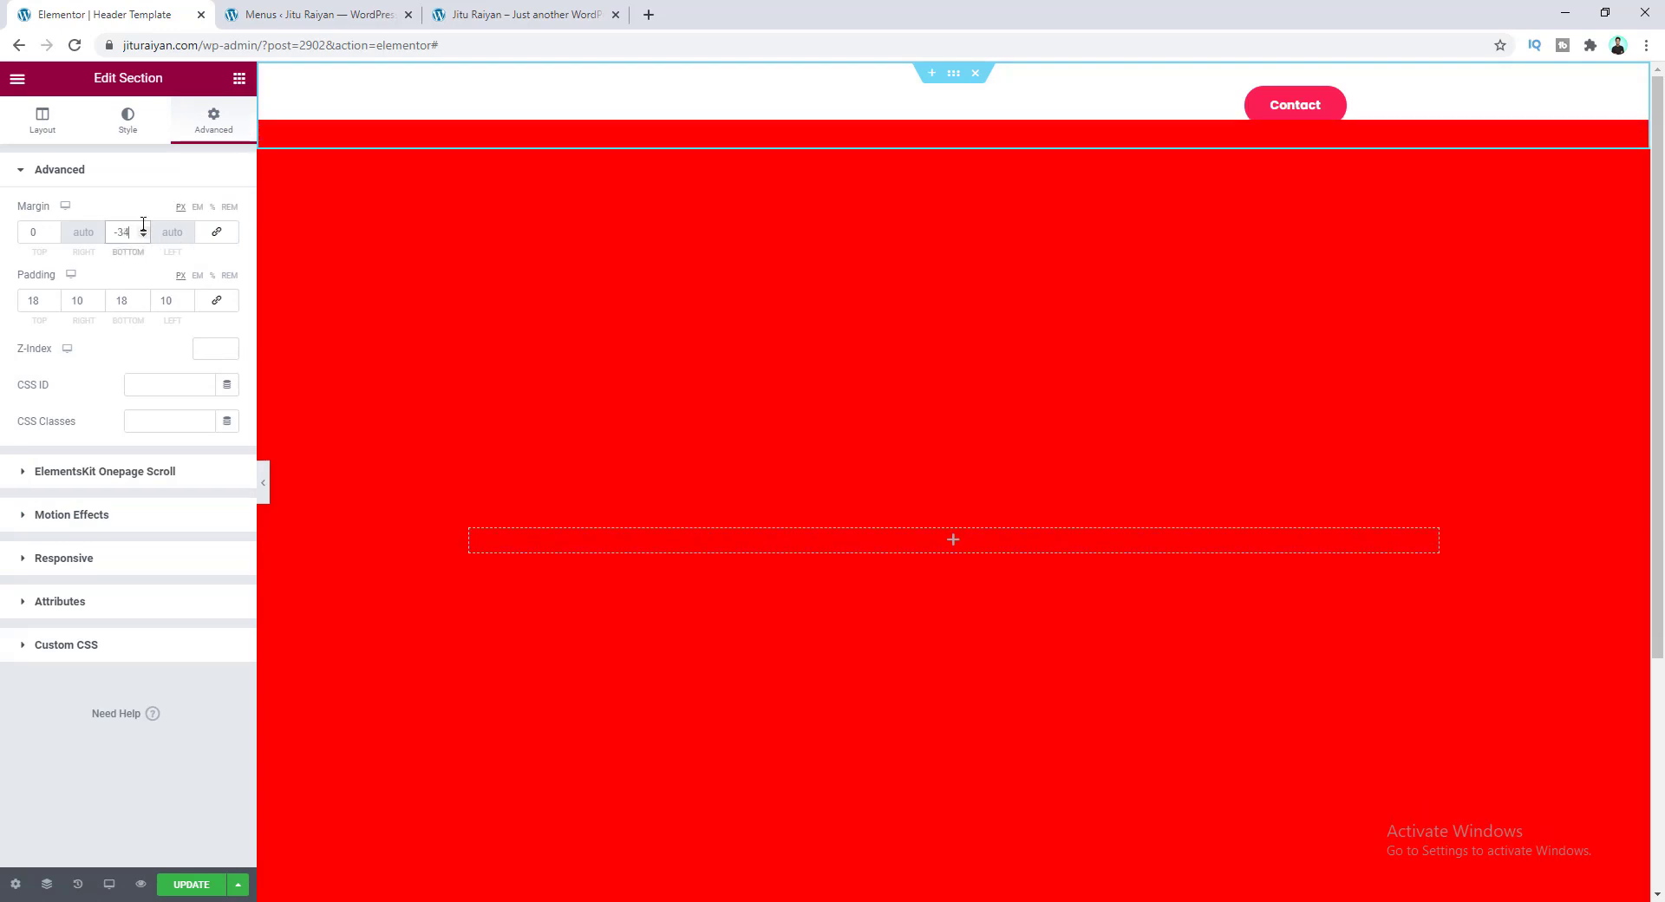
pyautogui.press('Down')
pyautogui.press('Down')
pyautogui.press('Down')
pyautogui.press('Down')
pyautogui.press('Down')
pyautogui.press('Down')
pyautogui.press('Down')
pyautogui.press('Down')
pyautogui.press('Down')
pyautogui.press('Down')
pyautogui.press('Down')
pyautogui.press('Down')
pyautogui.press('Down')
pyautogui.press('Down')
pyautogui.press('Down')
pyautogui.press('Down')
pyautogui.press('Down')
pyautogui.press('Down')
pyautogui.press('Down')
pyautogui.press('Down')
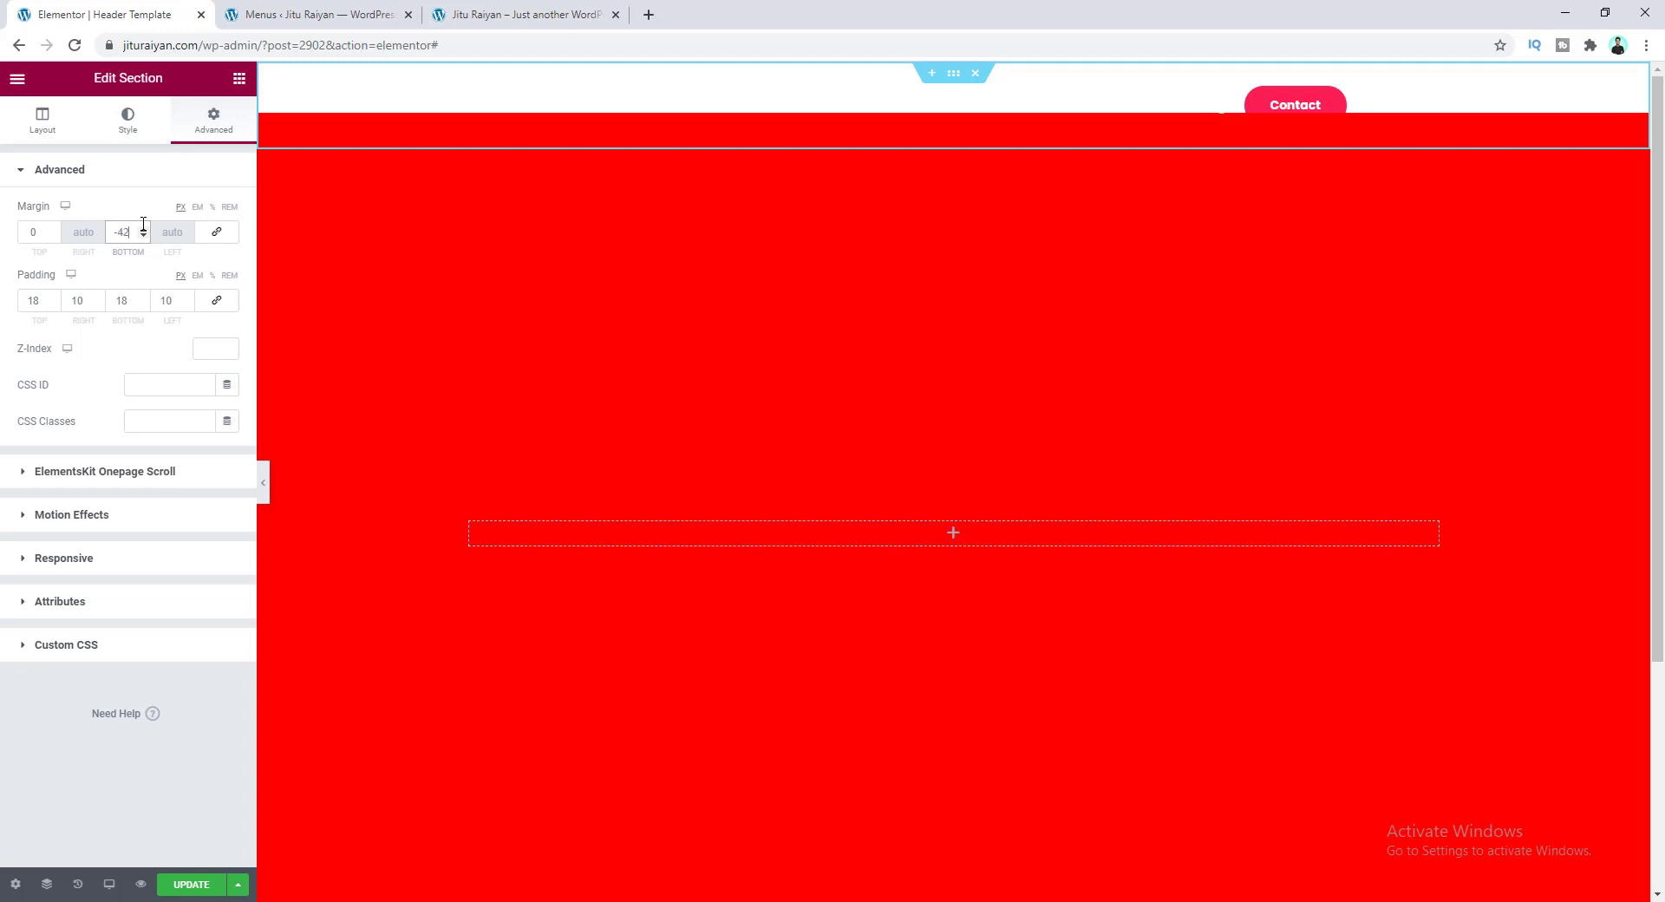
pyautogui.press('Down')
pyautogui.press('Down')
pyautogui.press('Down')
pyautogui.press('Down')
pyautogui.press('Down')
pyautogui.press('Down')
pyautogui.press('Down')
pyautogui.press('Down')
pyautogui.press('Down')
pyautogui.press('Down')
pyautogui.press('Down')
pyautogui.press('Down')
pyautogui.press('Down')
pyautogui.press('Down')
pyautogui.press('Down')
pyautogui.press('Down')
pyautogui.press('Down')
pyautogui.press('Down')
pyautogui.press('Down')
pyautogui.press('Down')
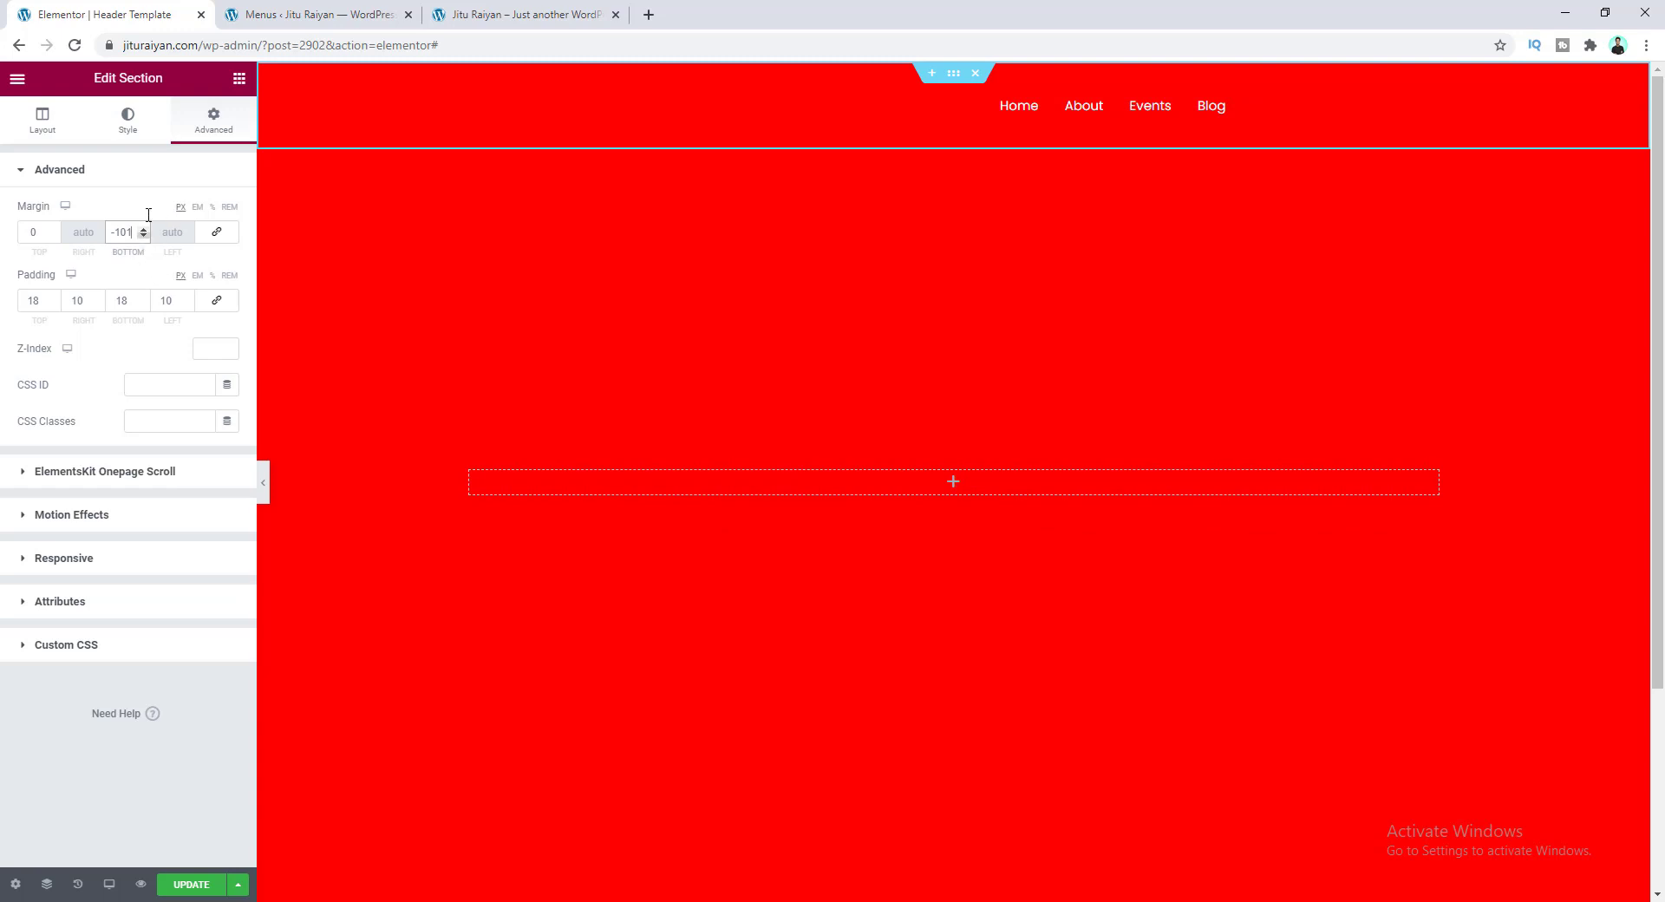
pyautogui.click(230, 252)
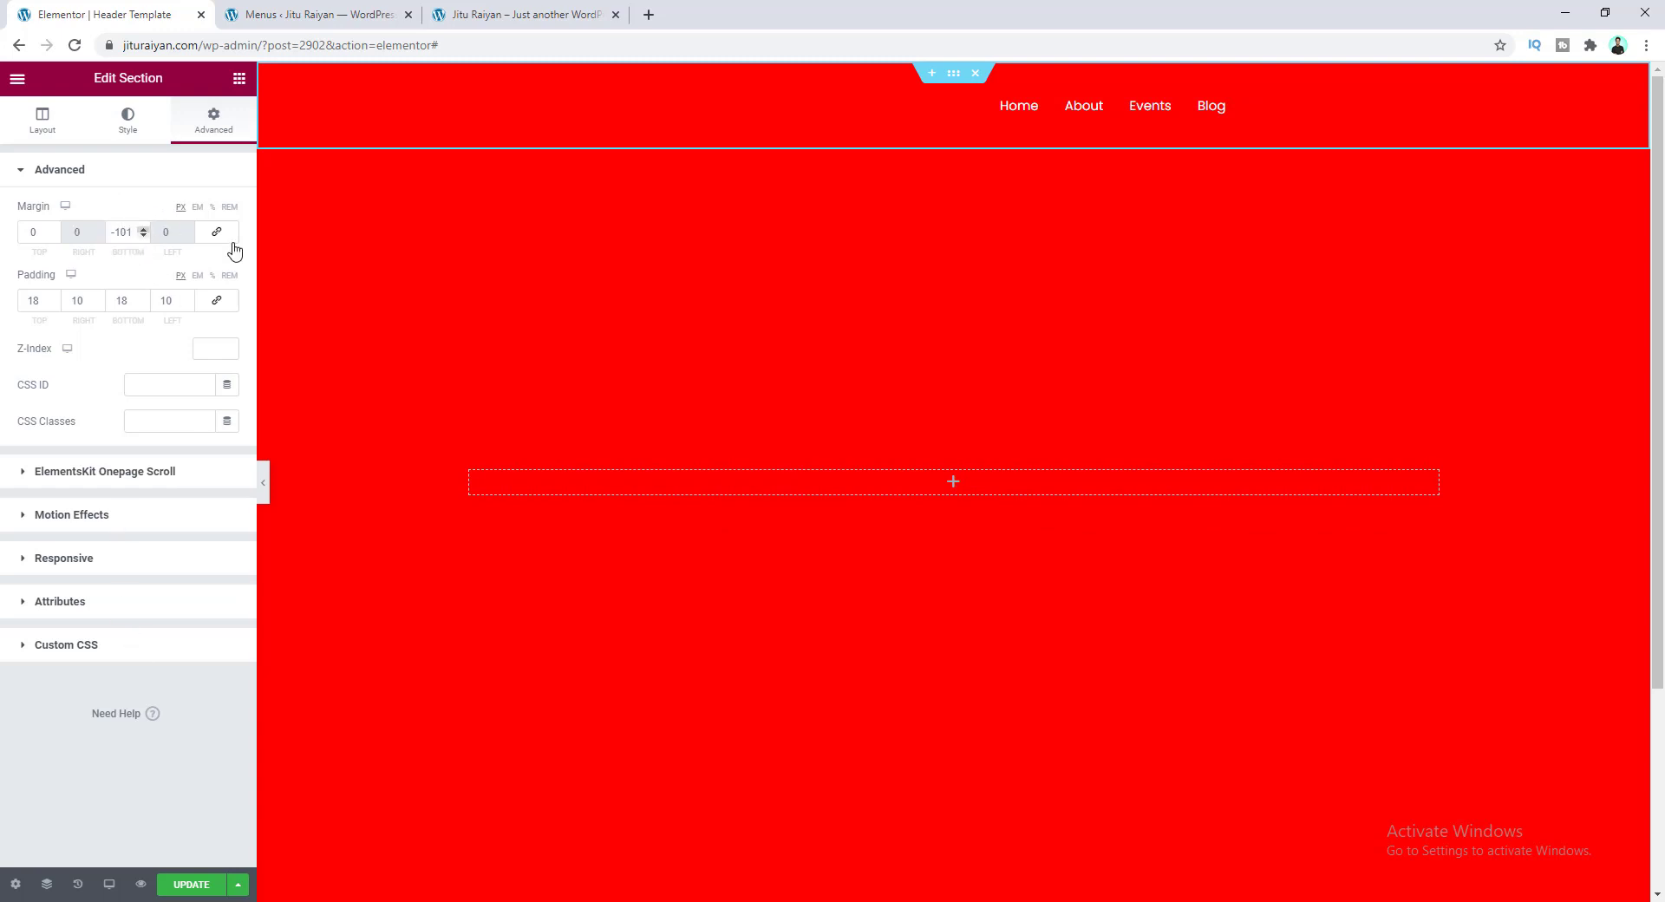
# - Delete the red section below the header
pyautogui.rightClick(388, 418)
pyautogui.click(451, 669)
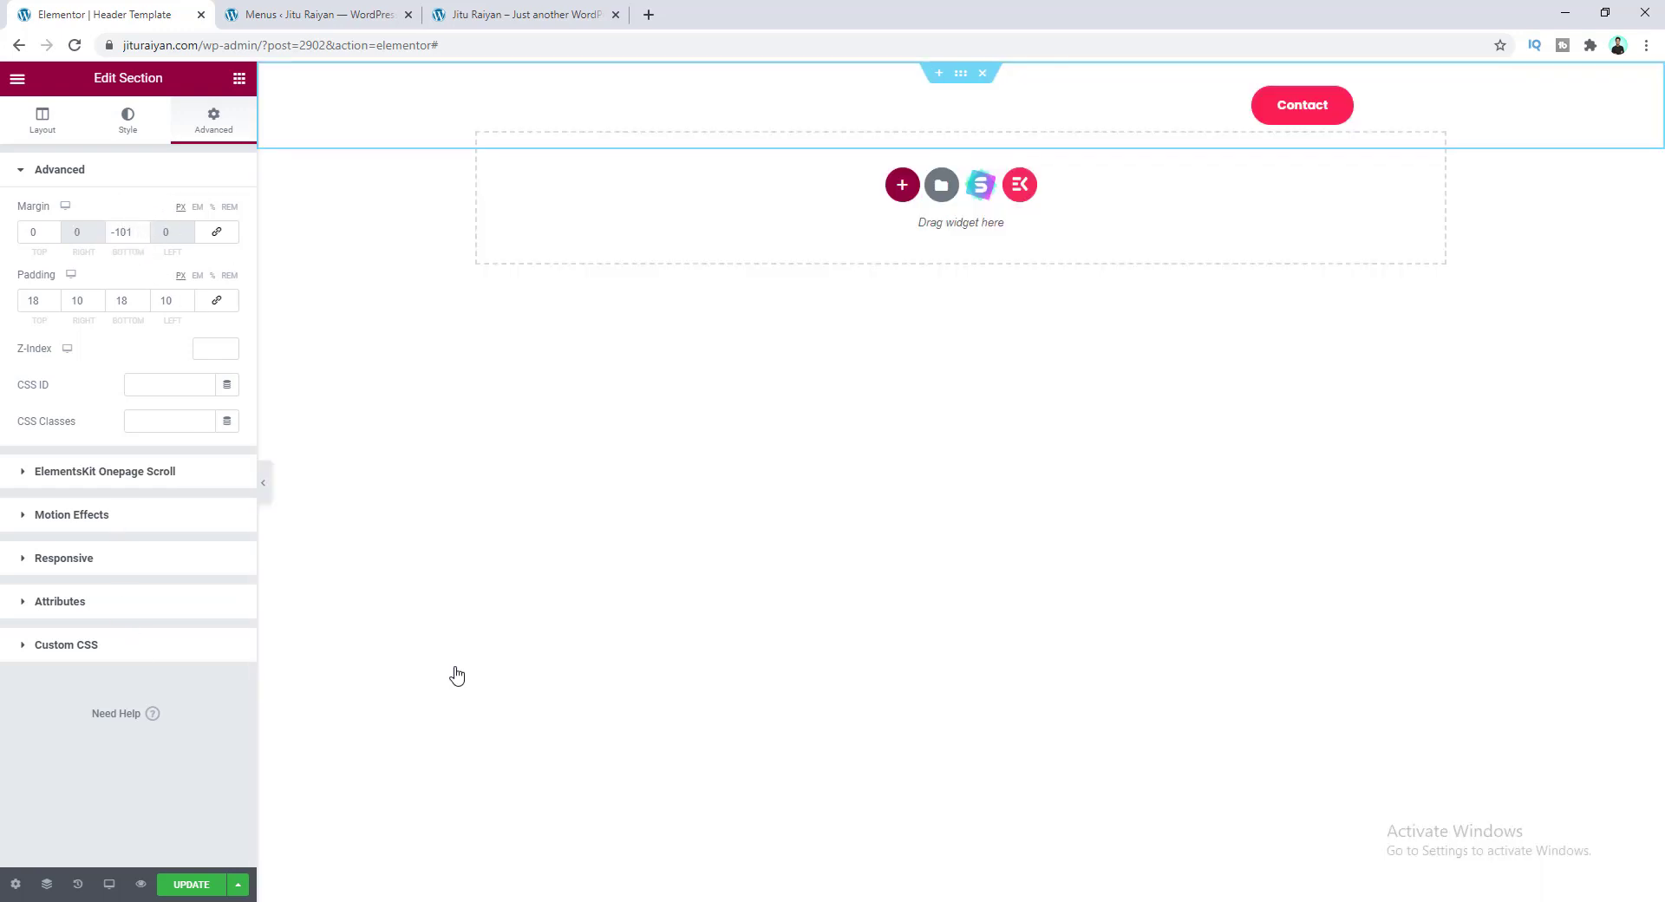
# - Save the header template and switch to the live homepage to check the header
pyautogui.click(193, 885)
pyautogui.hotkey('ctrl', '3')
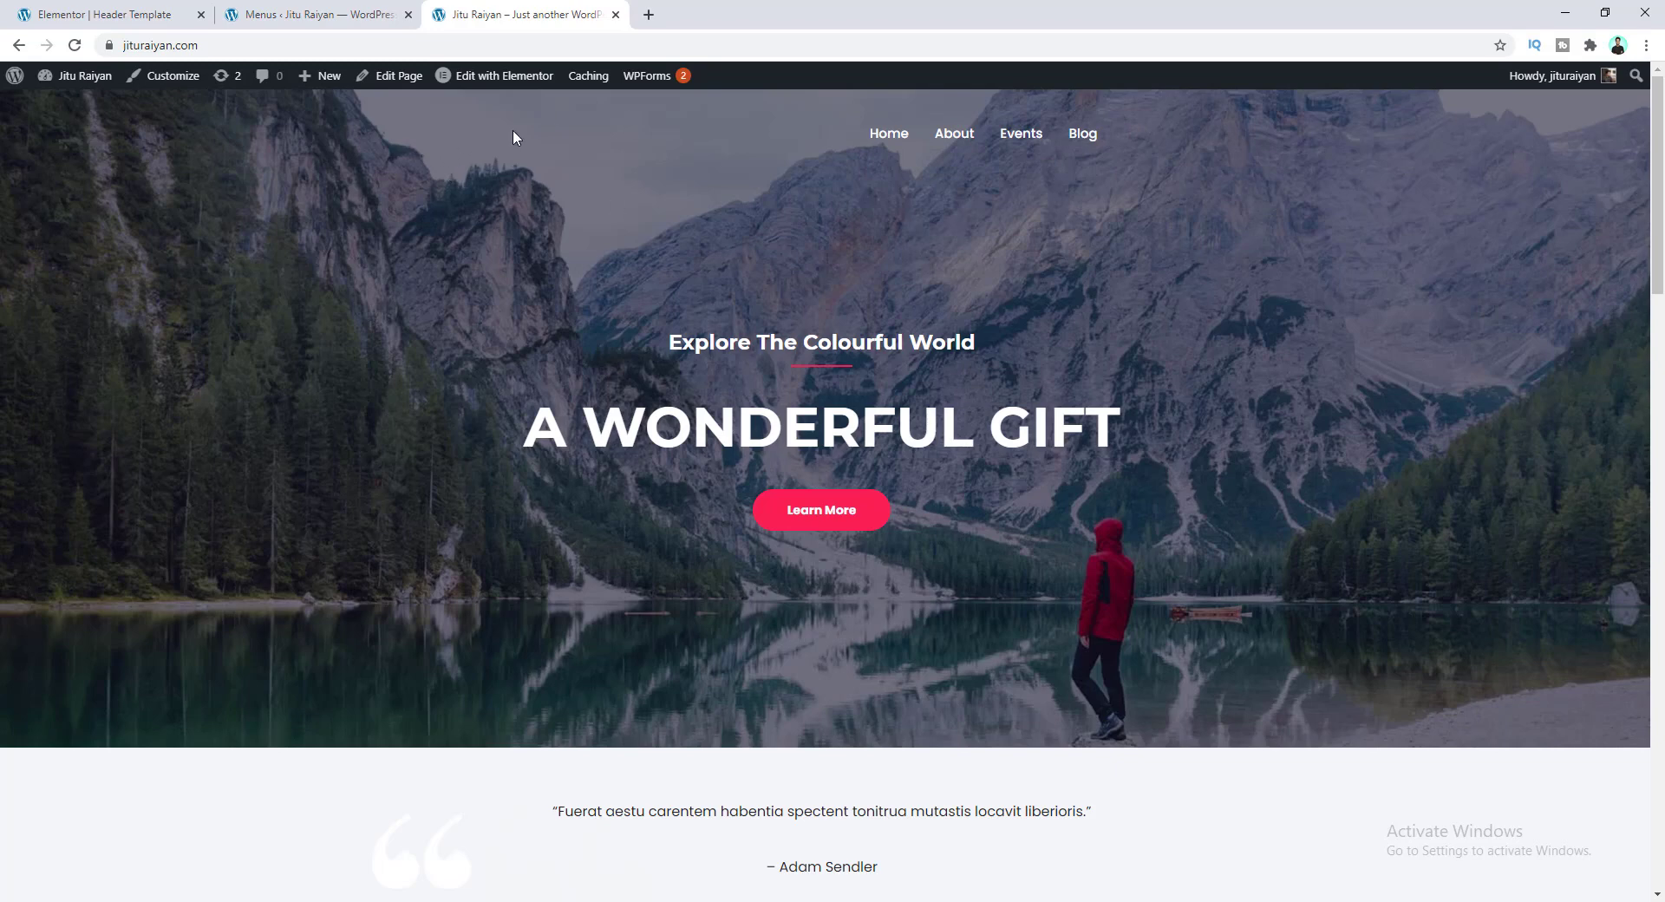
# - Set the header section's Z-index to 1 in the header template and save the update
pyautogui.click(117, 8)
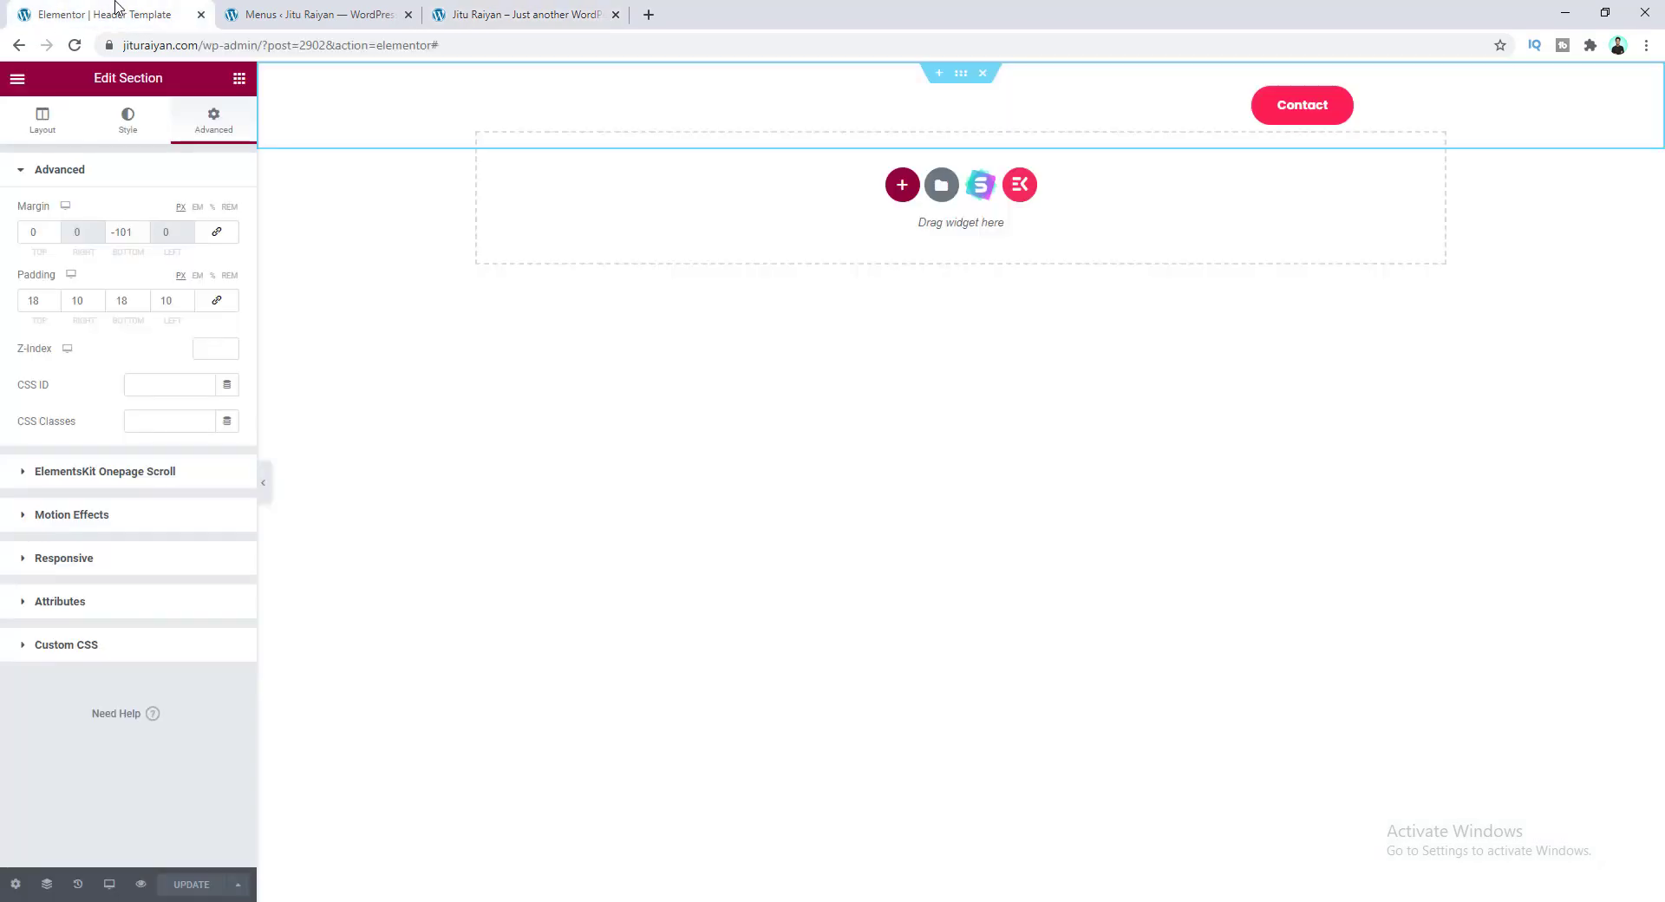
pyautogui.click(217, 347)
pyautogui.write('1')
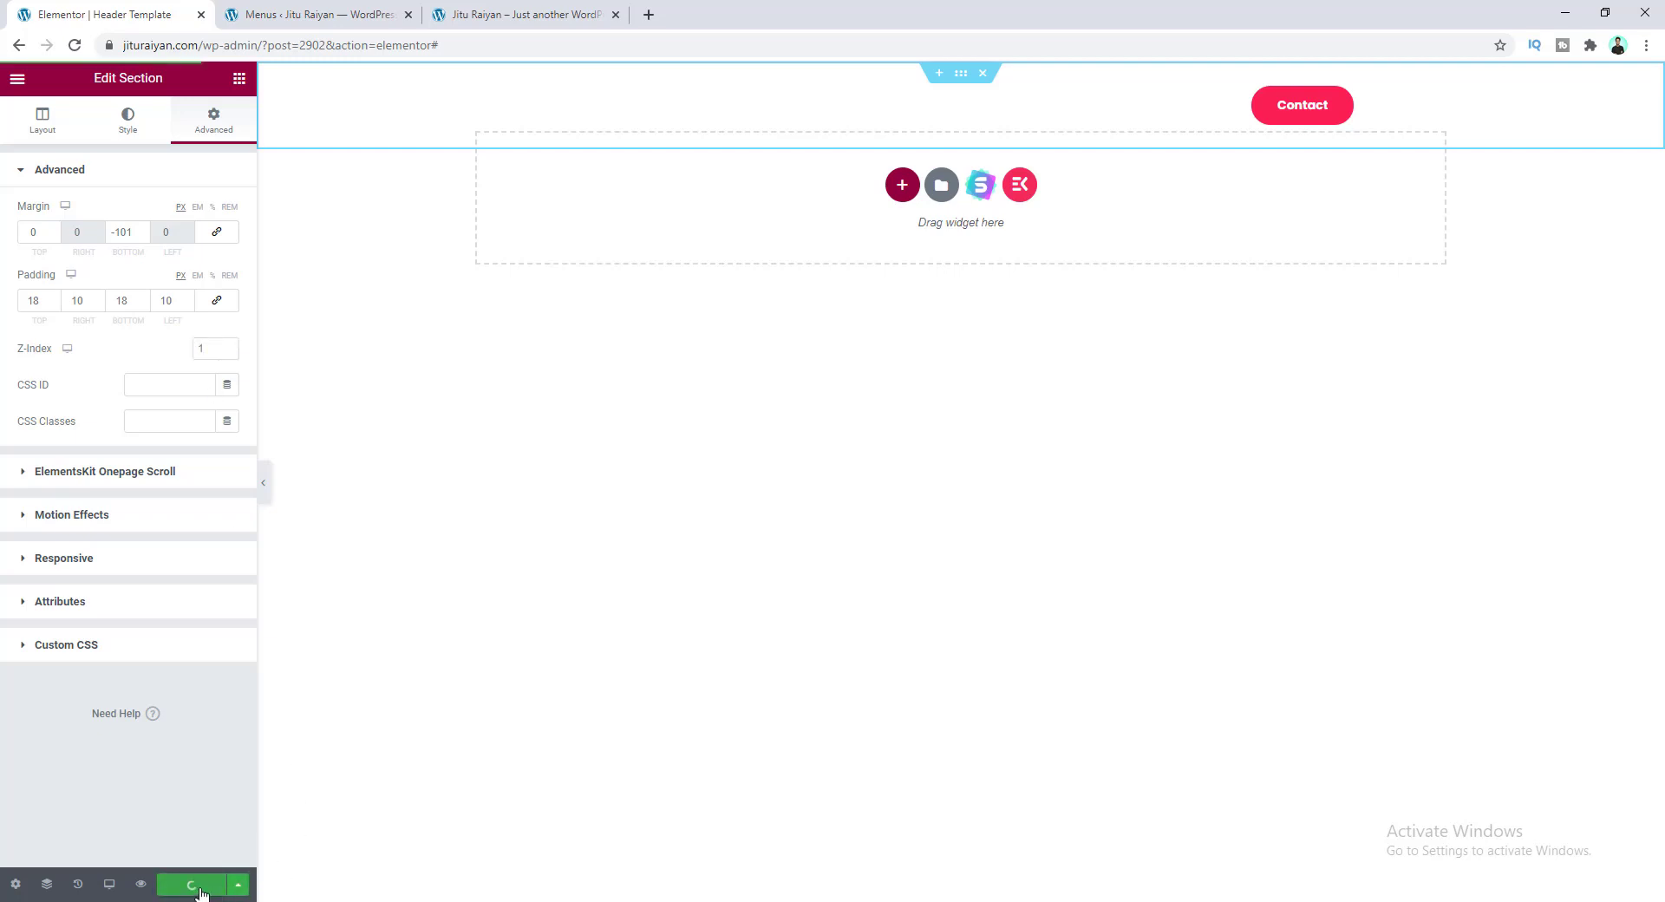
pyautogui.click(191, 884)
# - Reload the live homepage and check how the header overlays the hero image and behaves on scrolling
pyautogui.click(525, 14)
pyautogui.click(75, 45)
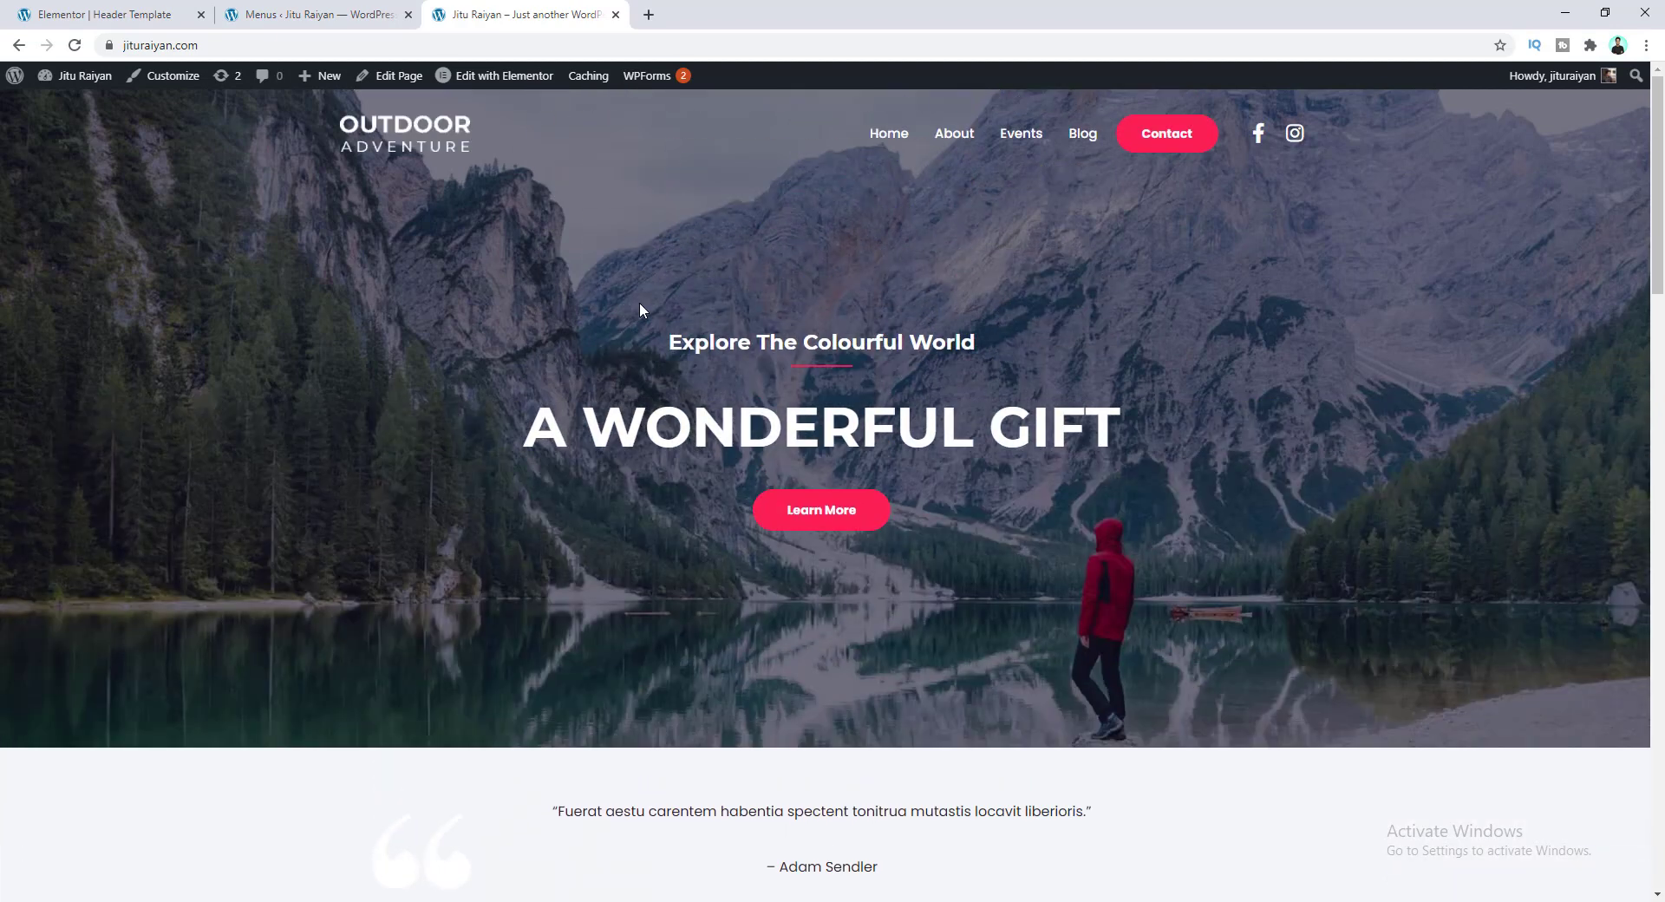
pyautogui.scroll(-2, 640, 303)
pyautogui.scroll(2, 639, 303)
pyautogui.scroll(-3, 640, 303)
pyautogui.scroll(3, 640, 303)
# - Add an HTML widget below the logo in the first column of the header template
pyautogui.click(139, 15)
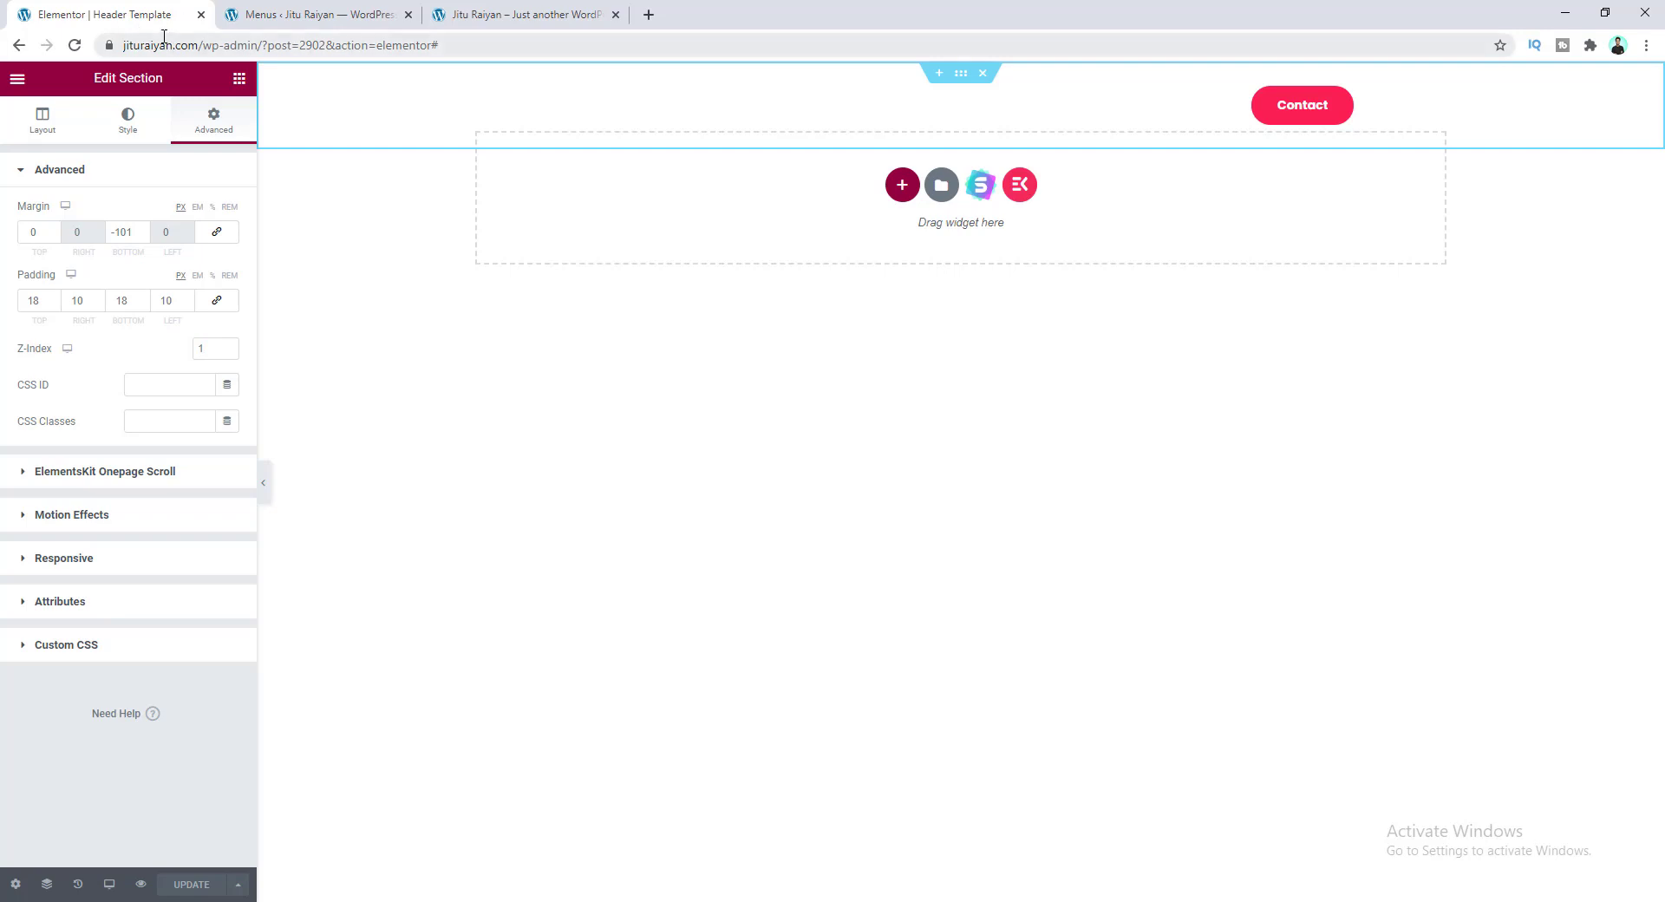
pyautogui.click(239, 80)
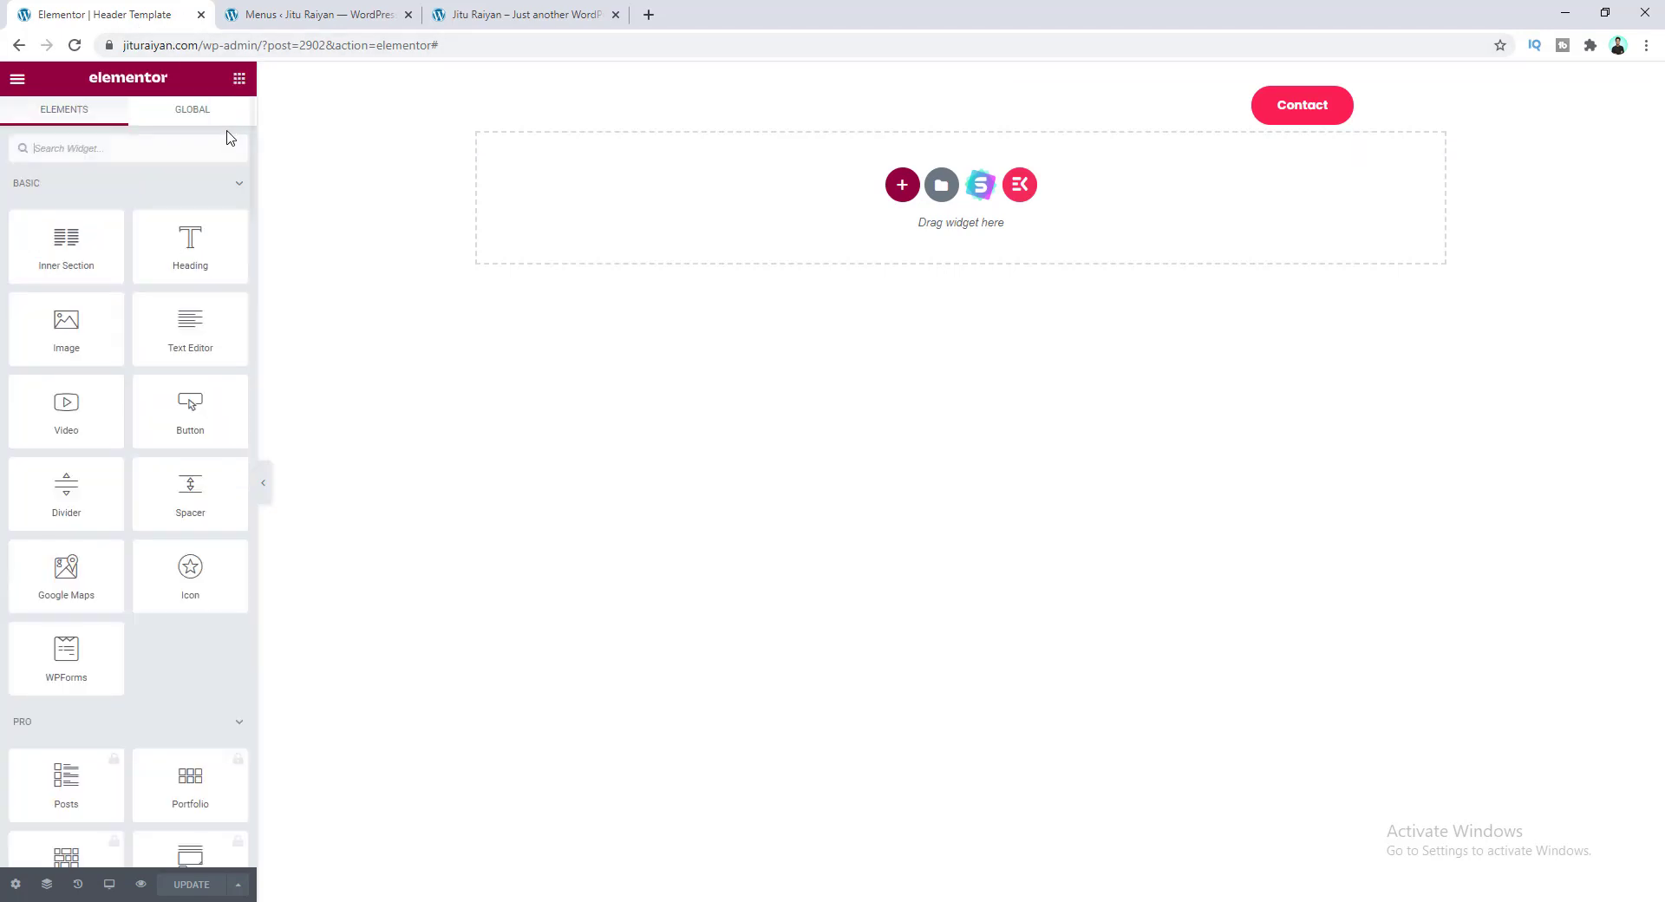
pyautogui.write('html')
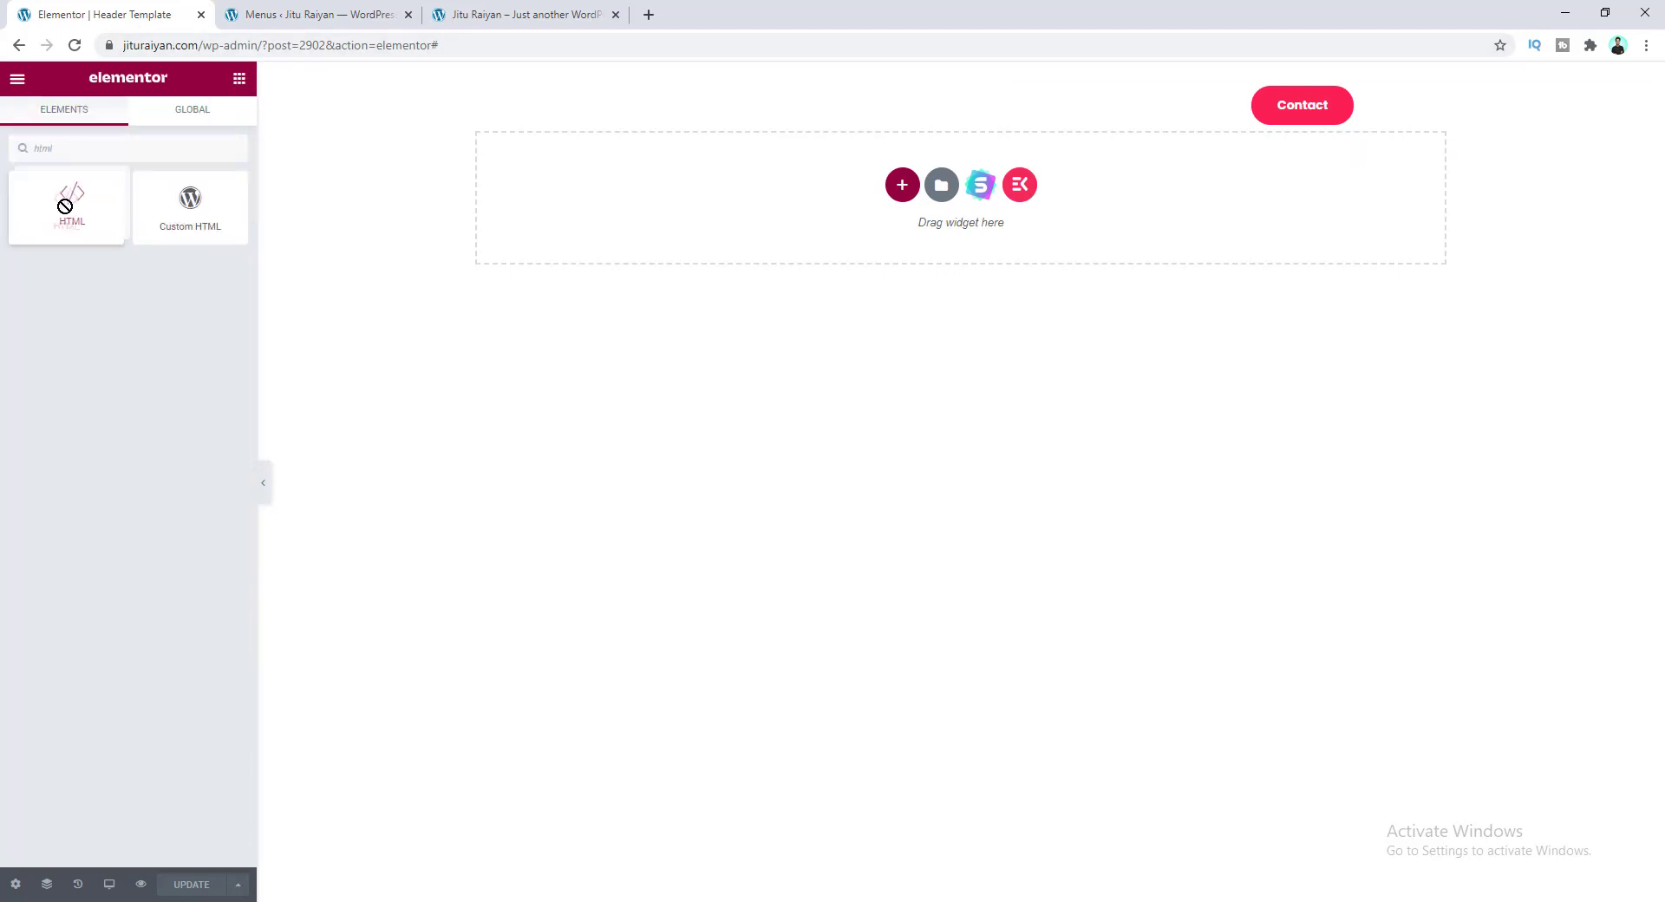
pyautogui.moveTo(66, 204); pyautogui.dragTo(554, 119)
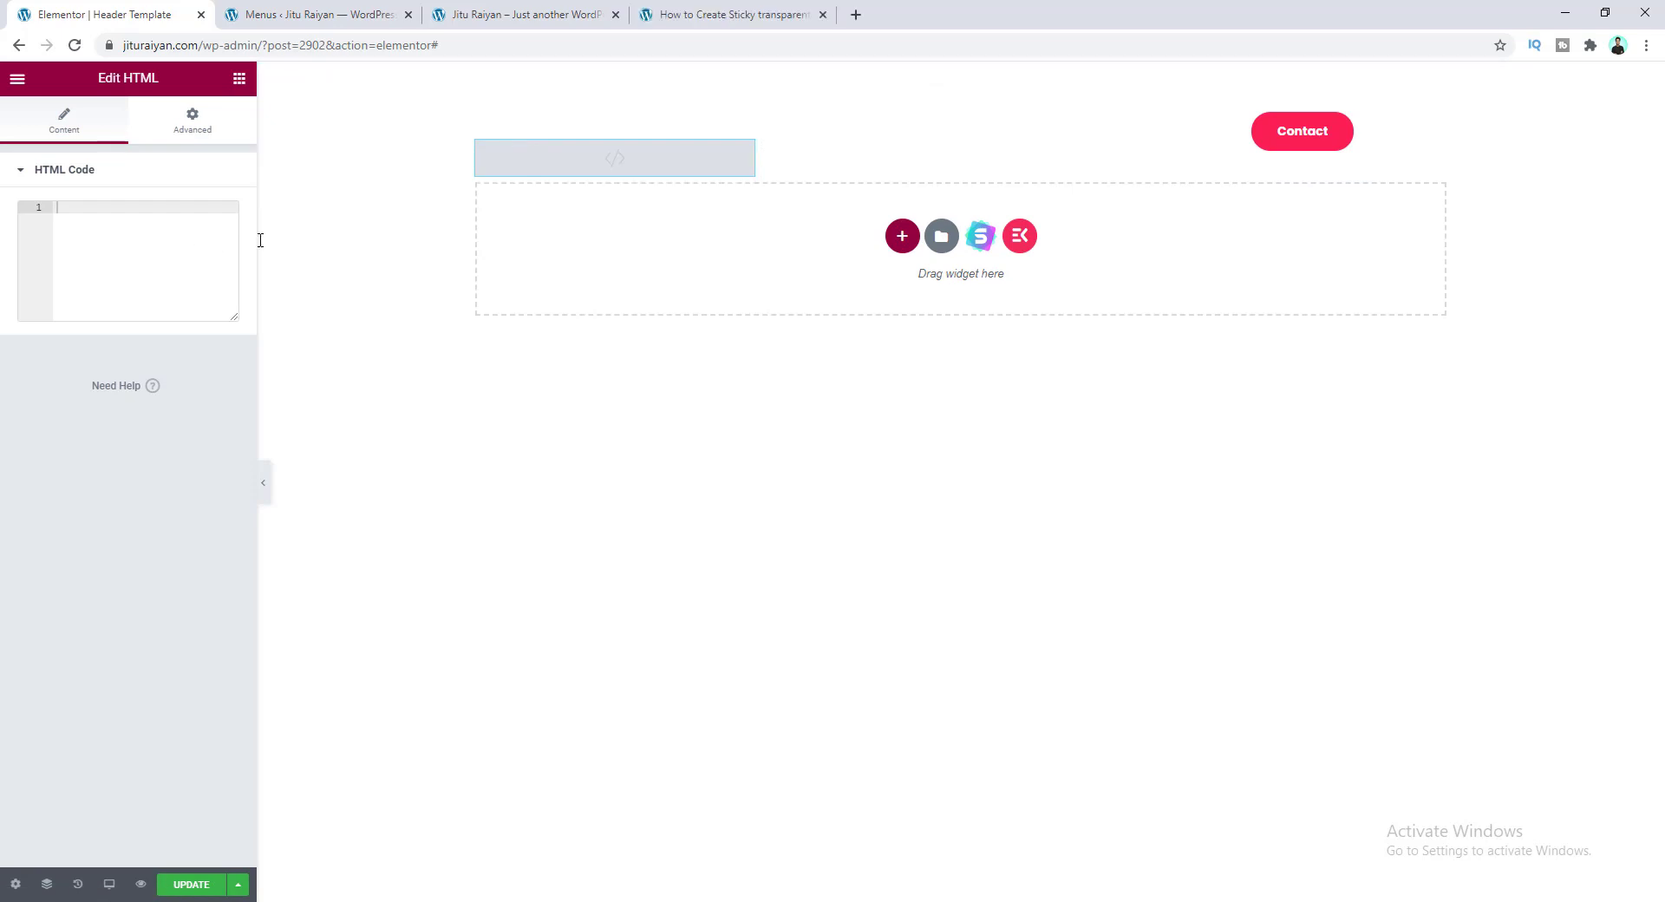
# - Copy the code snippet for making the header sticky from the makedreamwebsite.com article
pyautogui.click(701, 12)
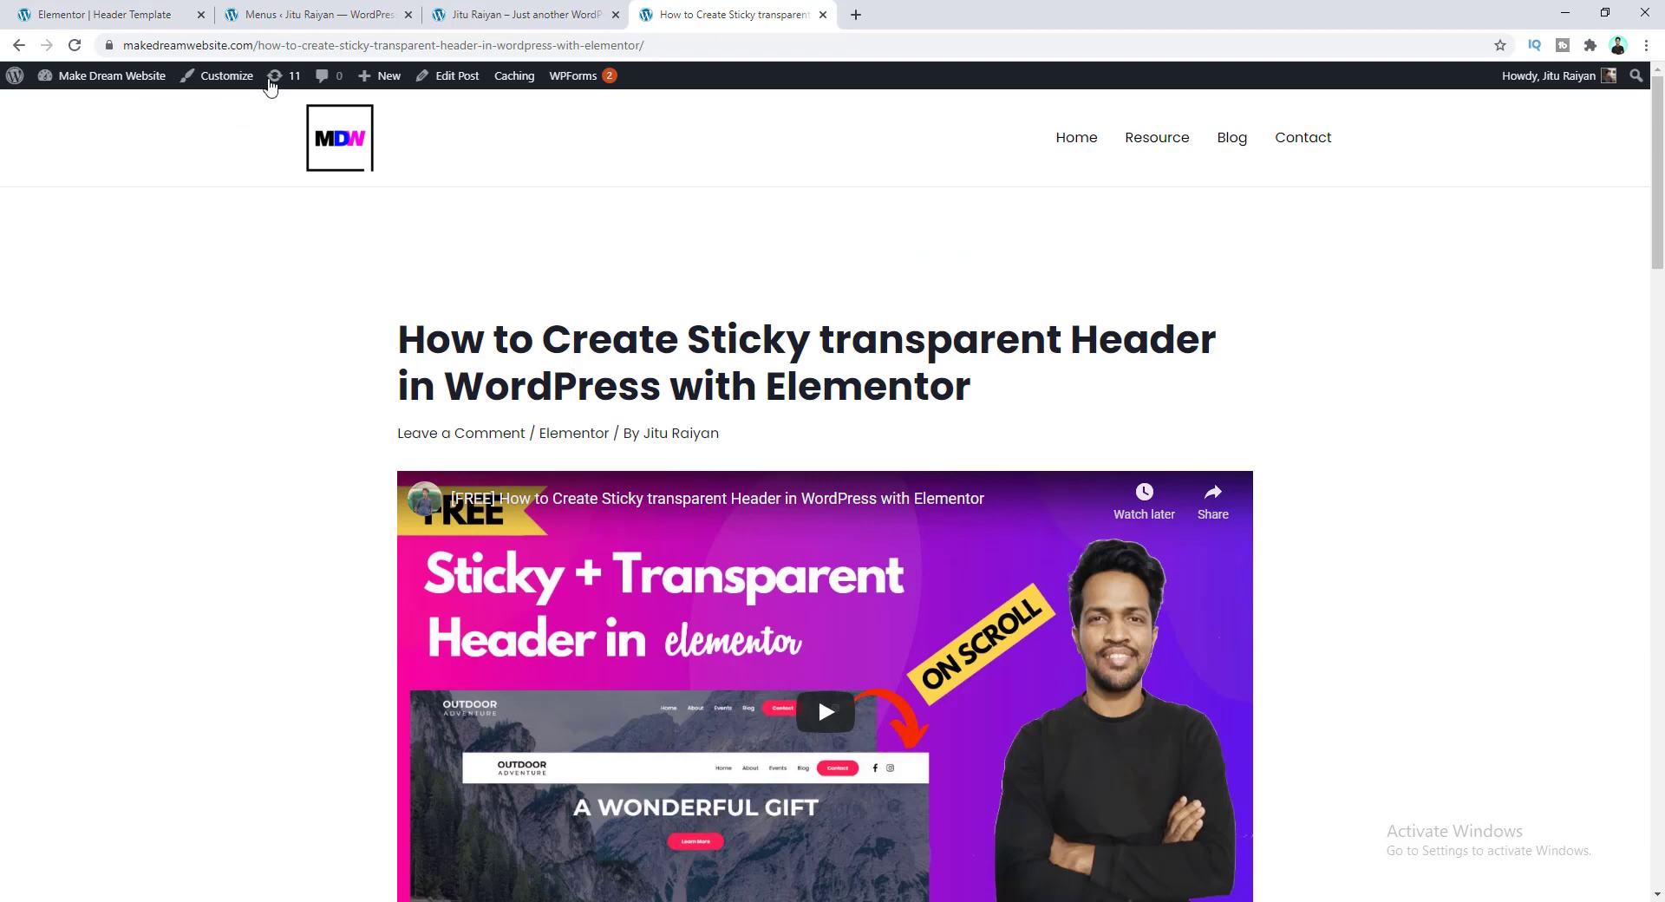
pyautogui.scroll(-8, 385, 422)
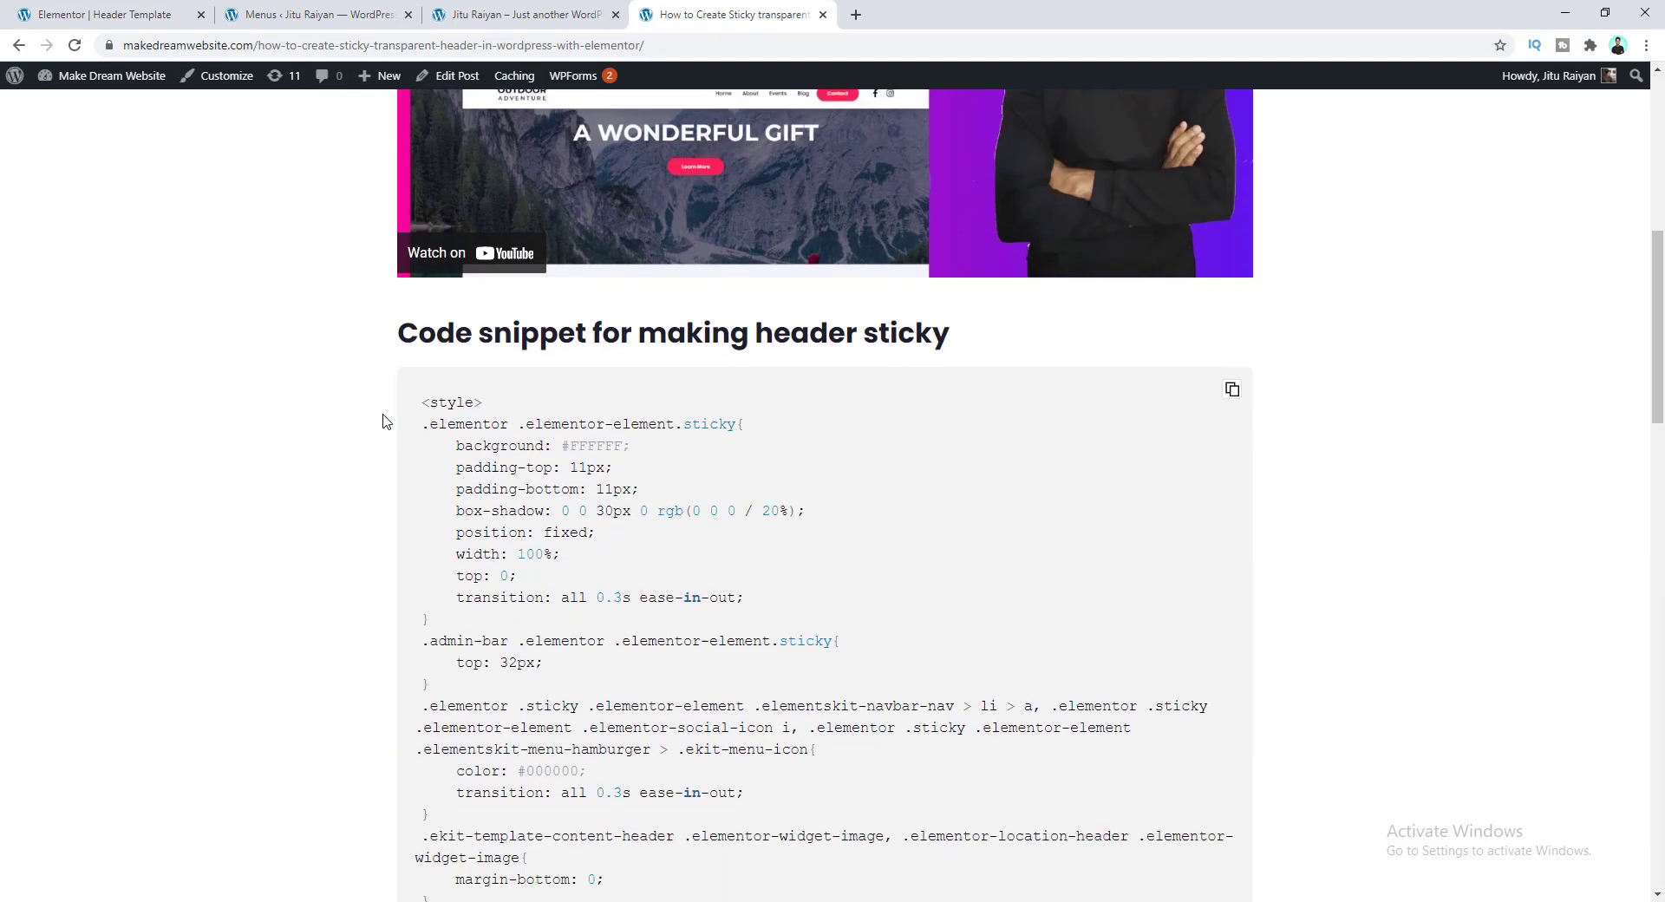
pyautogui.scroll(-18, 385, 422)
pyautogui.scroll(20, 386, 423)
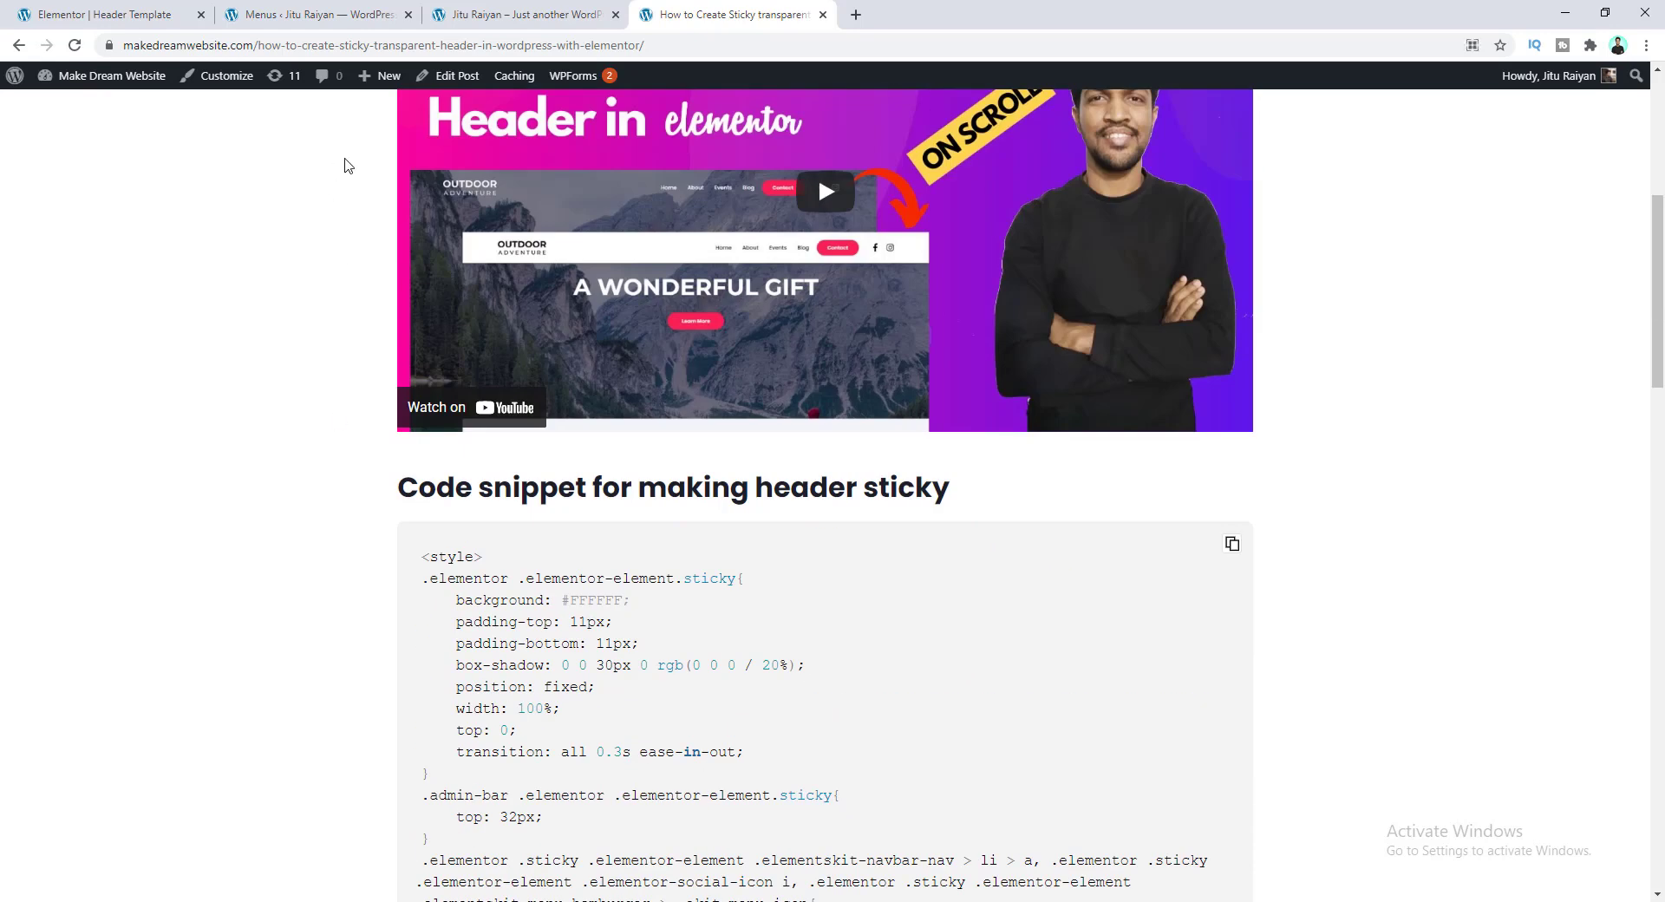
pyautogui.click(340, 46)
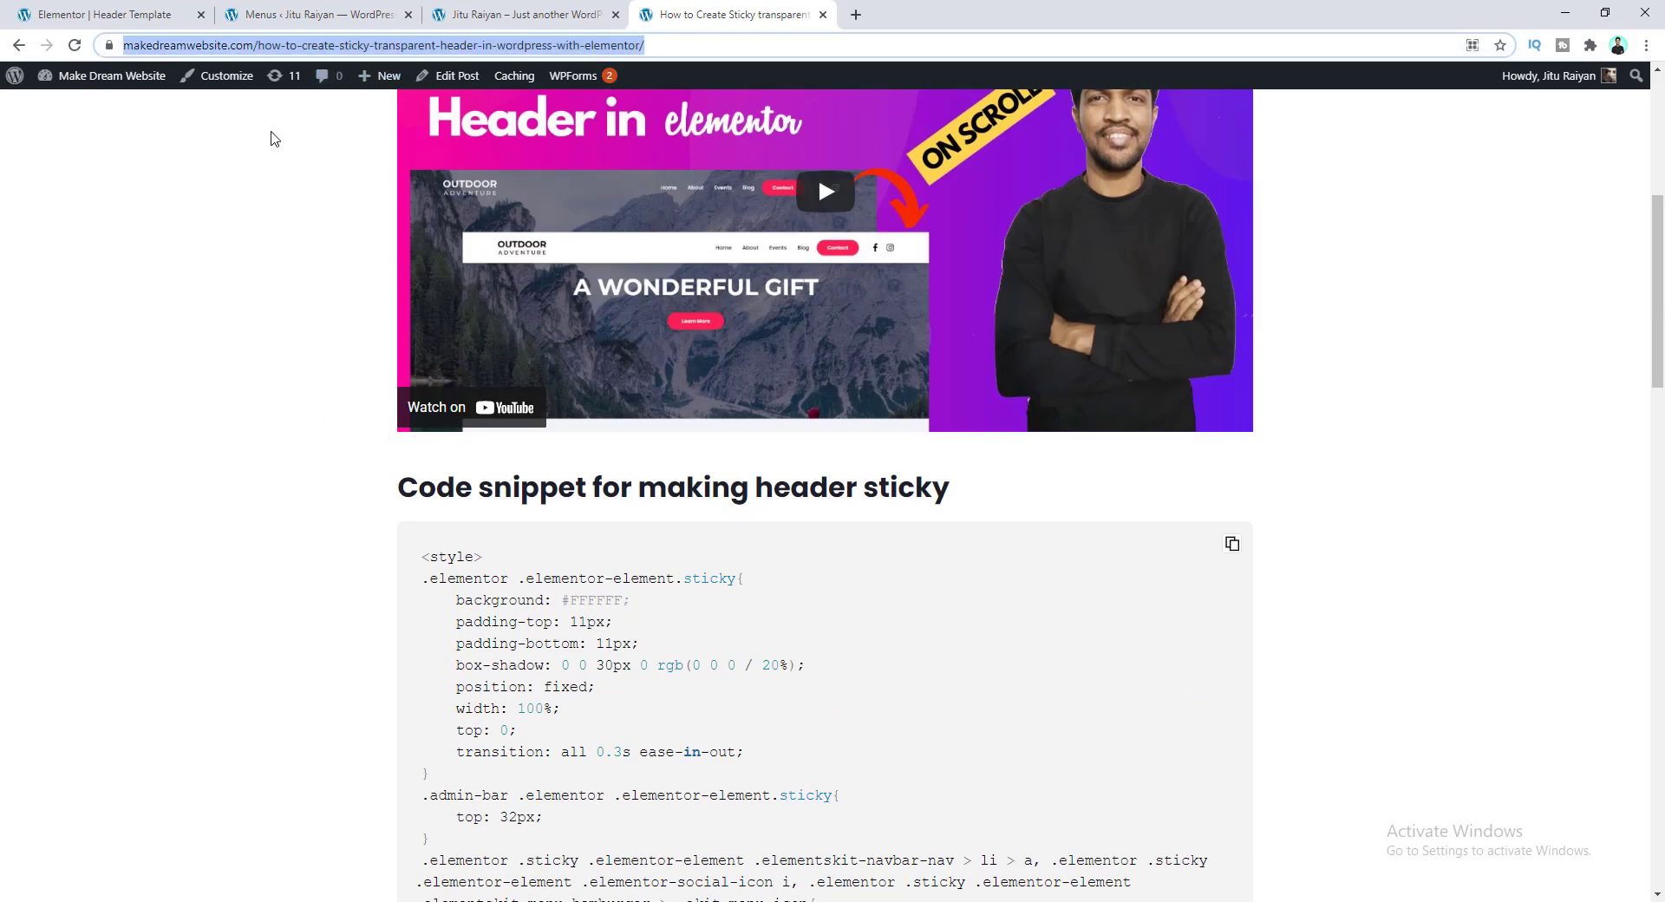
pyautogui.click(274, 328)
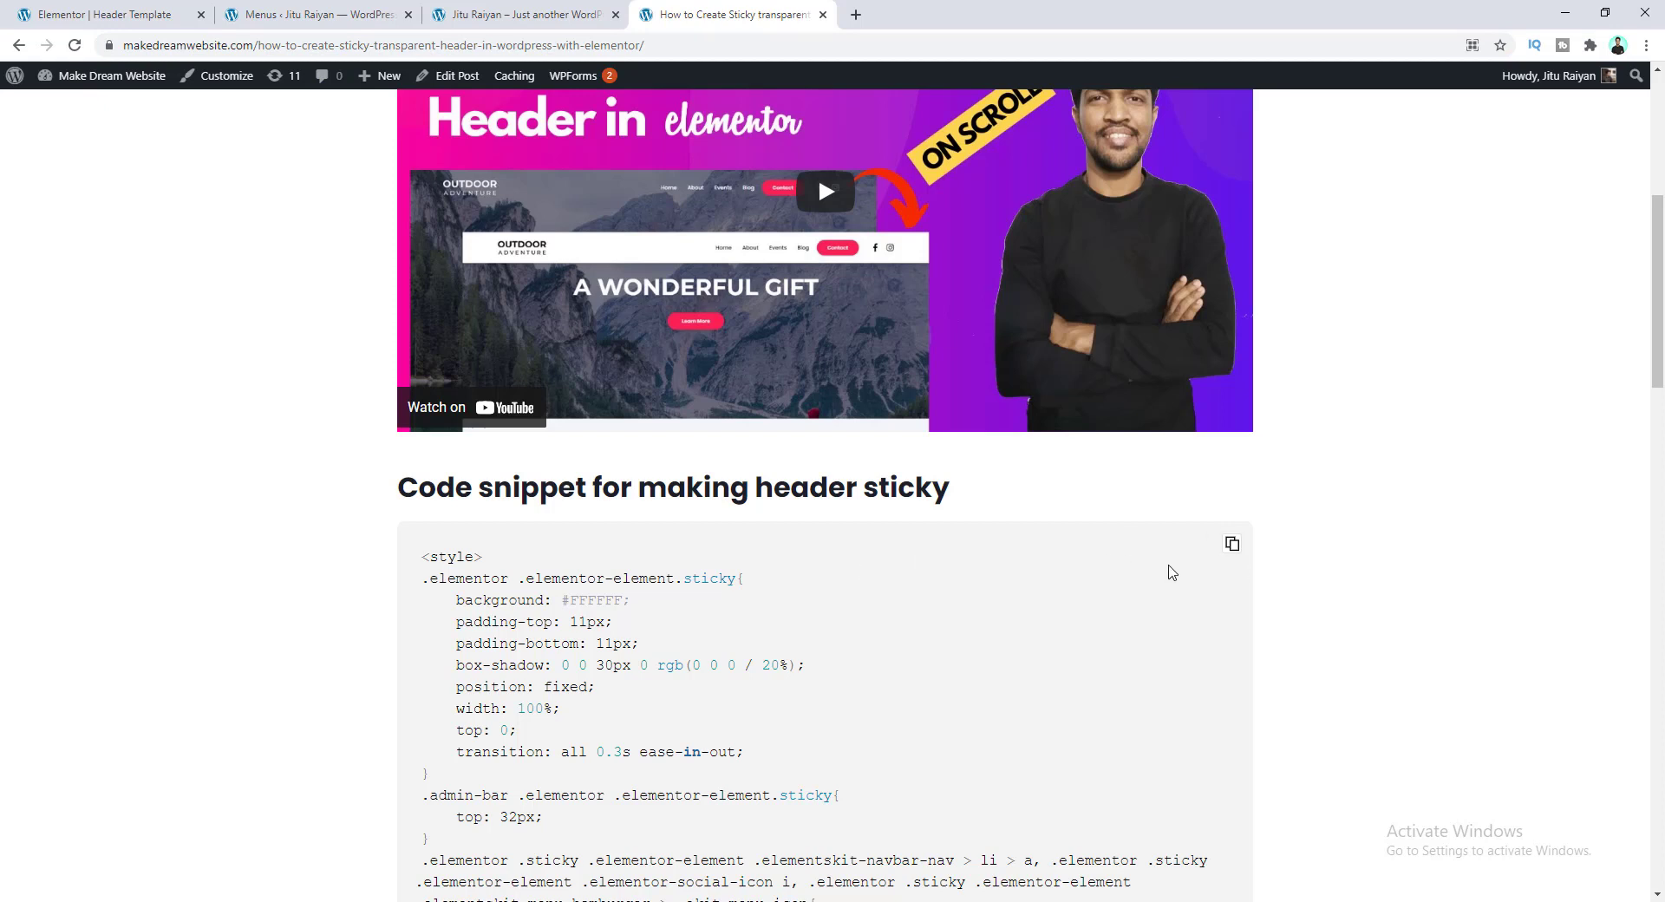
pyautogui.click(1231, 544)
# - Paste the copied sticky-header code into the header's HTML widget and save the template
pyautogui.click(110, 9)
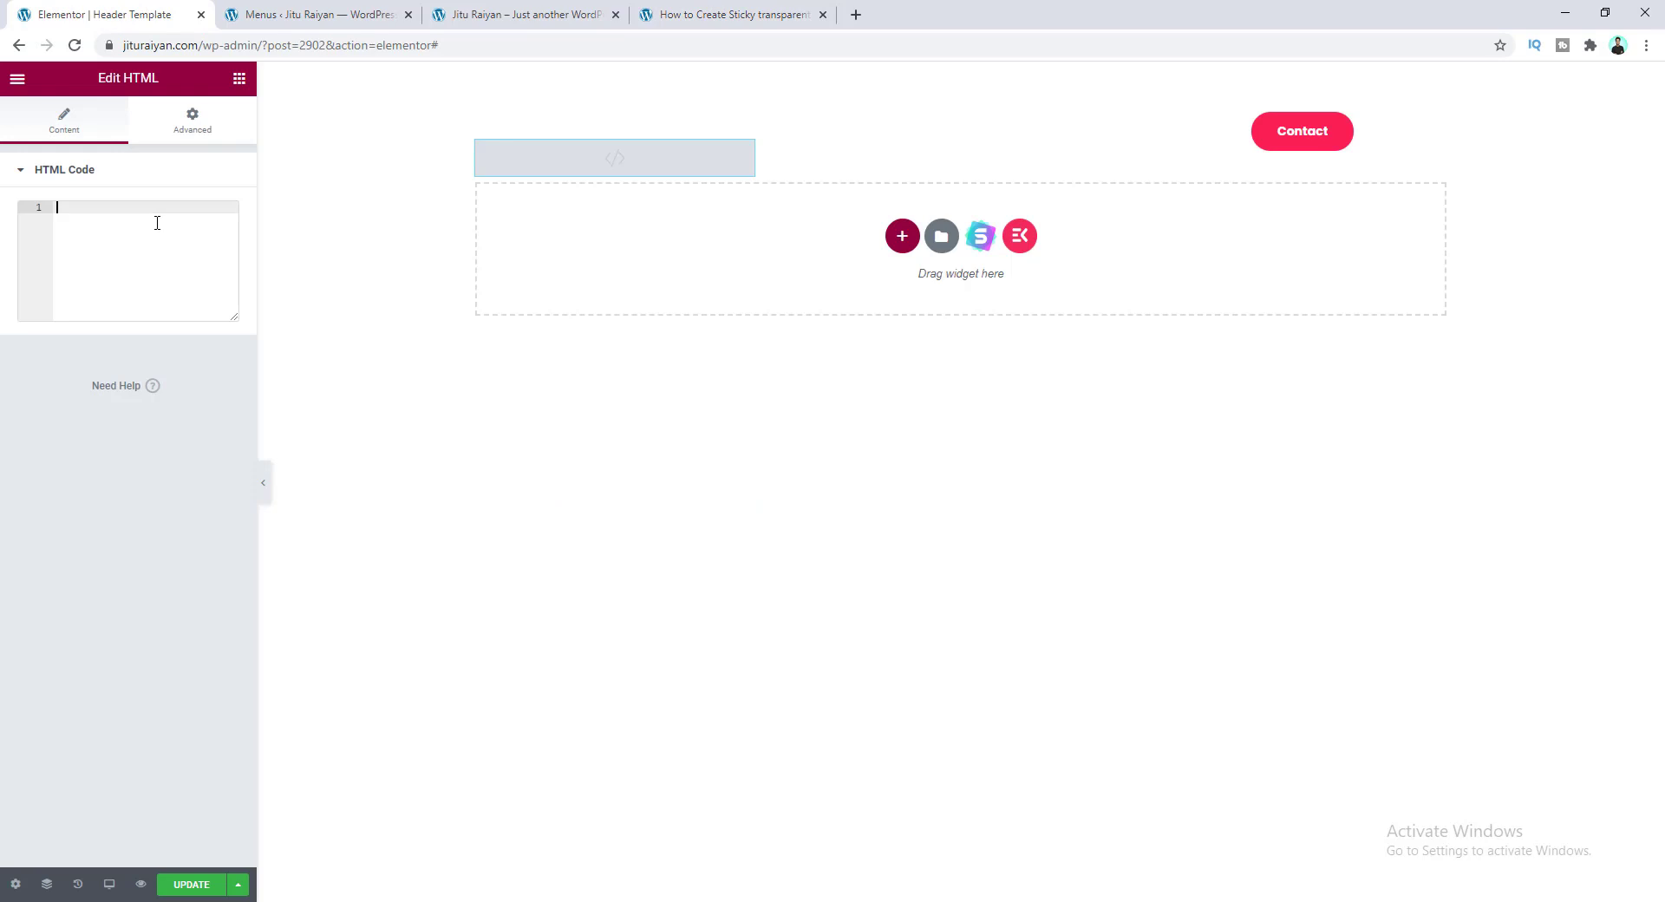
pyautogui.hotkey('ctrl', 'v')
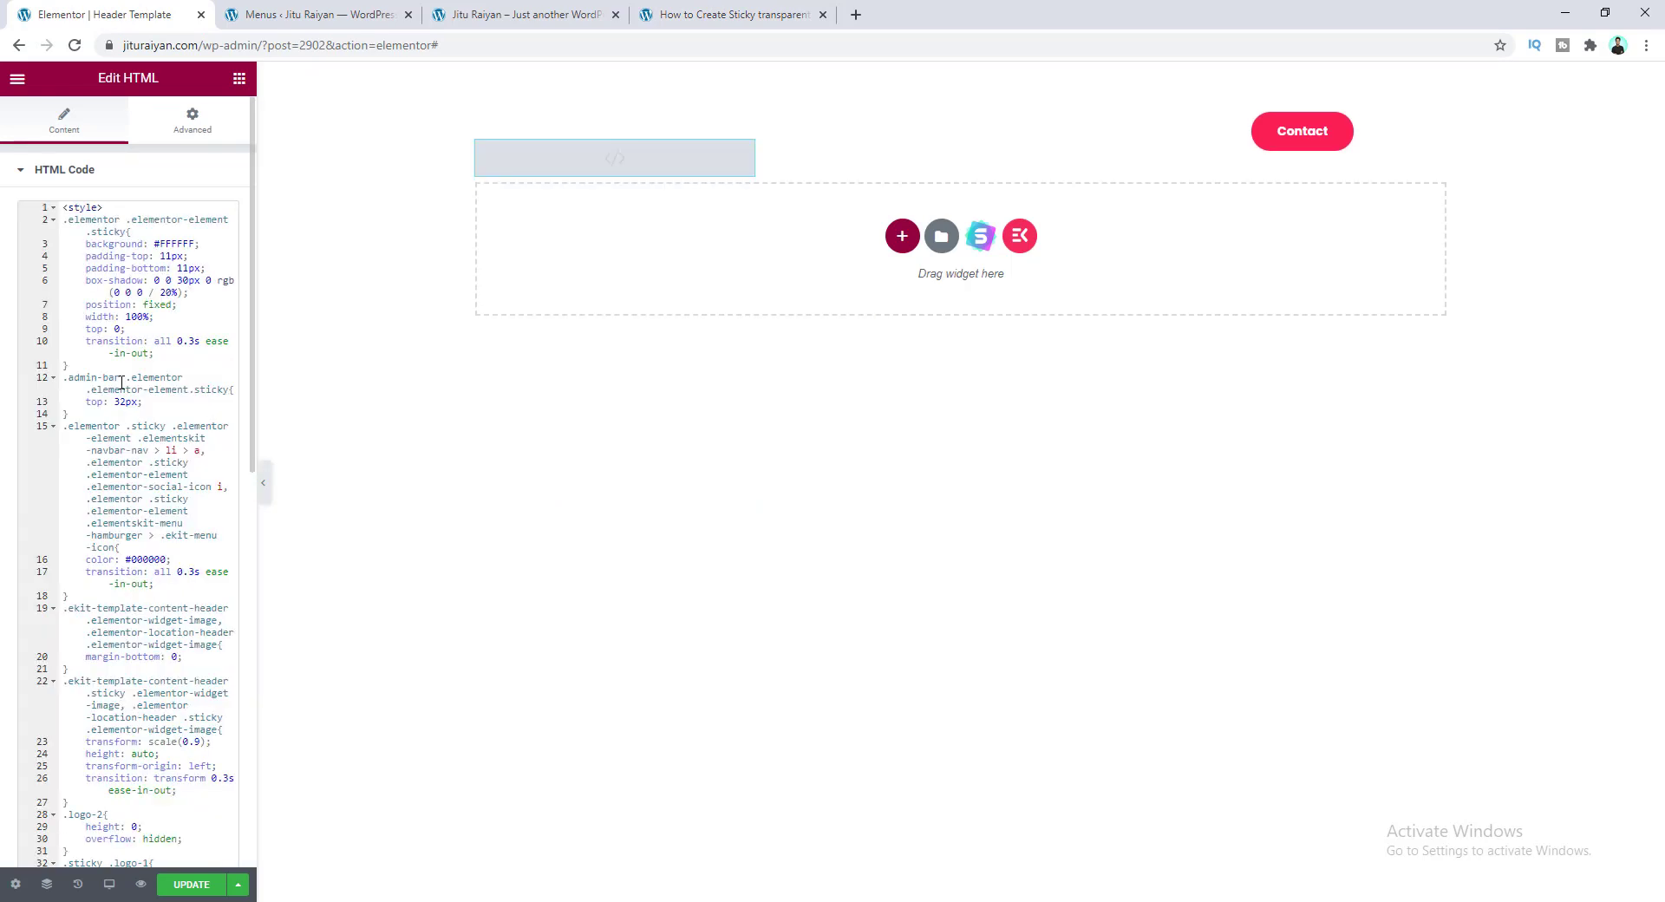
pyautogui.click(192, 883)
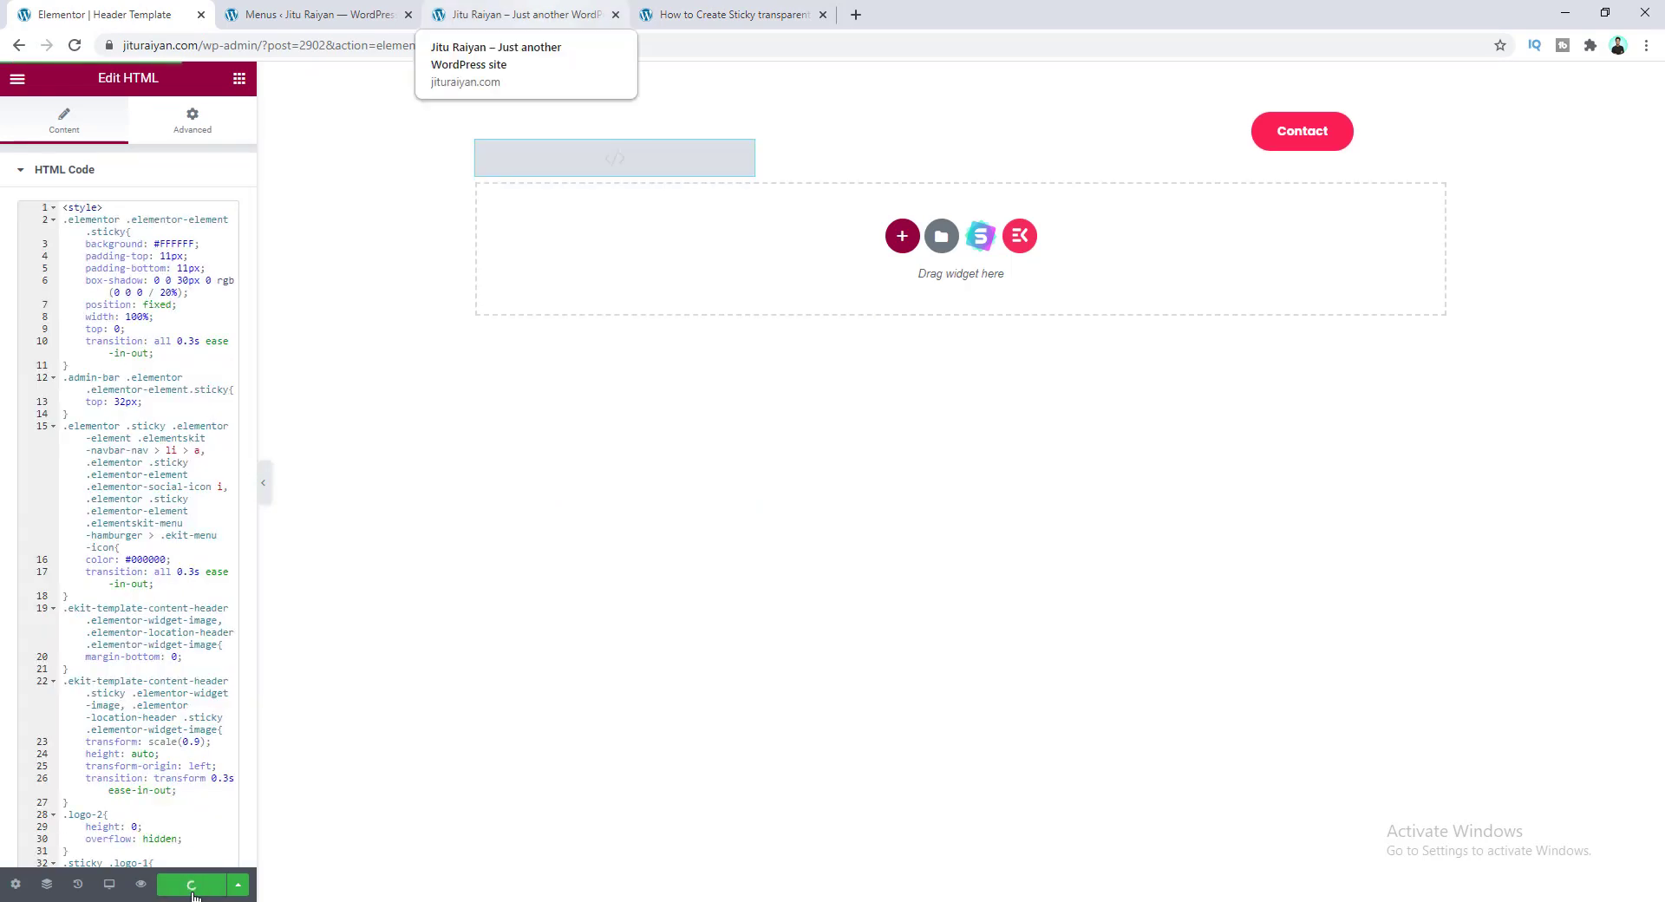
# - Reload the live homepage and check the sticky header's background, menu and logo while scrolling
pyautogui.click(542, 12)
pyautogui.click(73, 47)
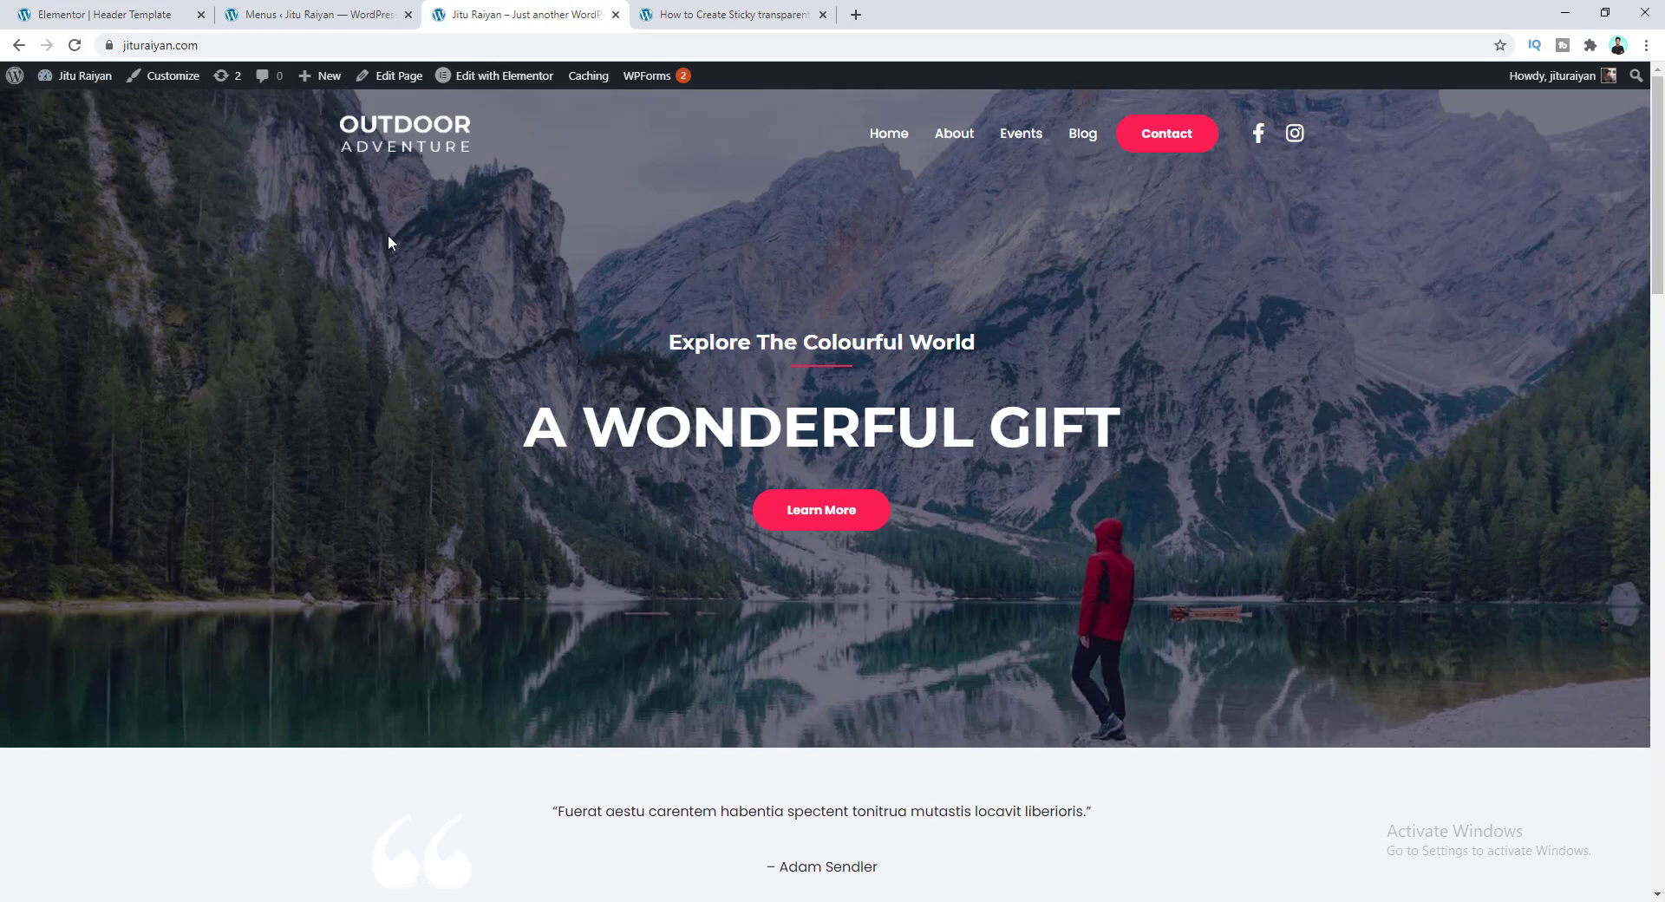
pyautogui.scroll(-7, 389, 235)
pyautogui.scroll(4, 390, 236)
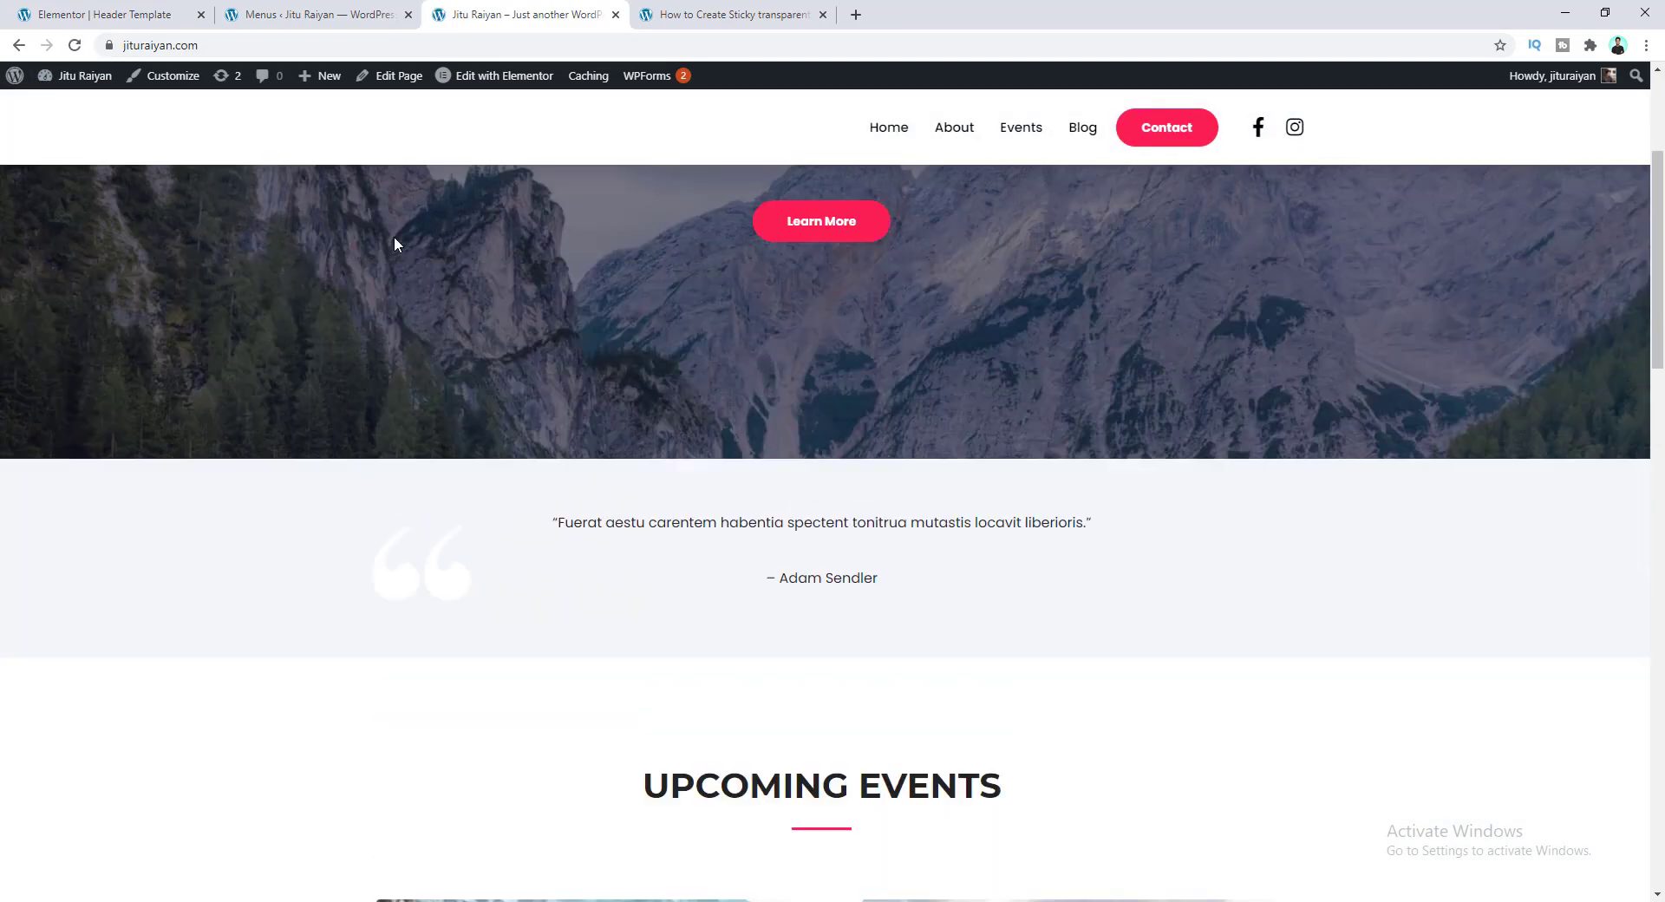
pyautogui.scroll(-2, 393, 236)
pyautogui.scroll(3, 394, 236)
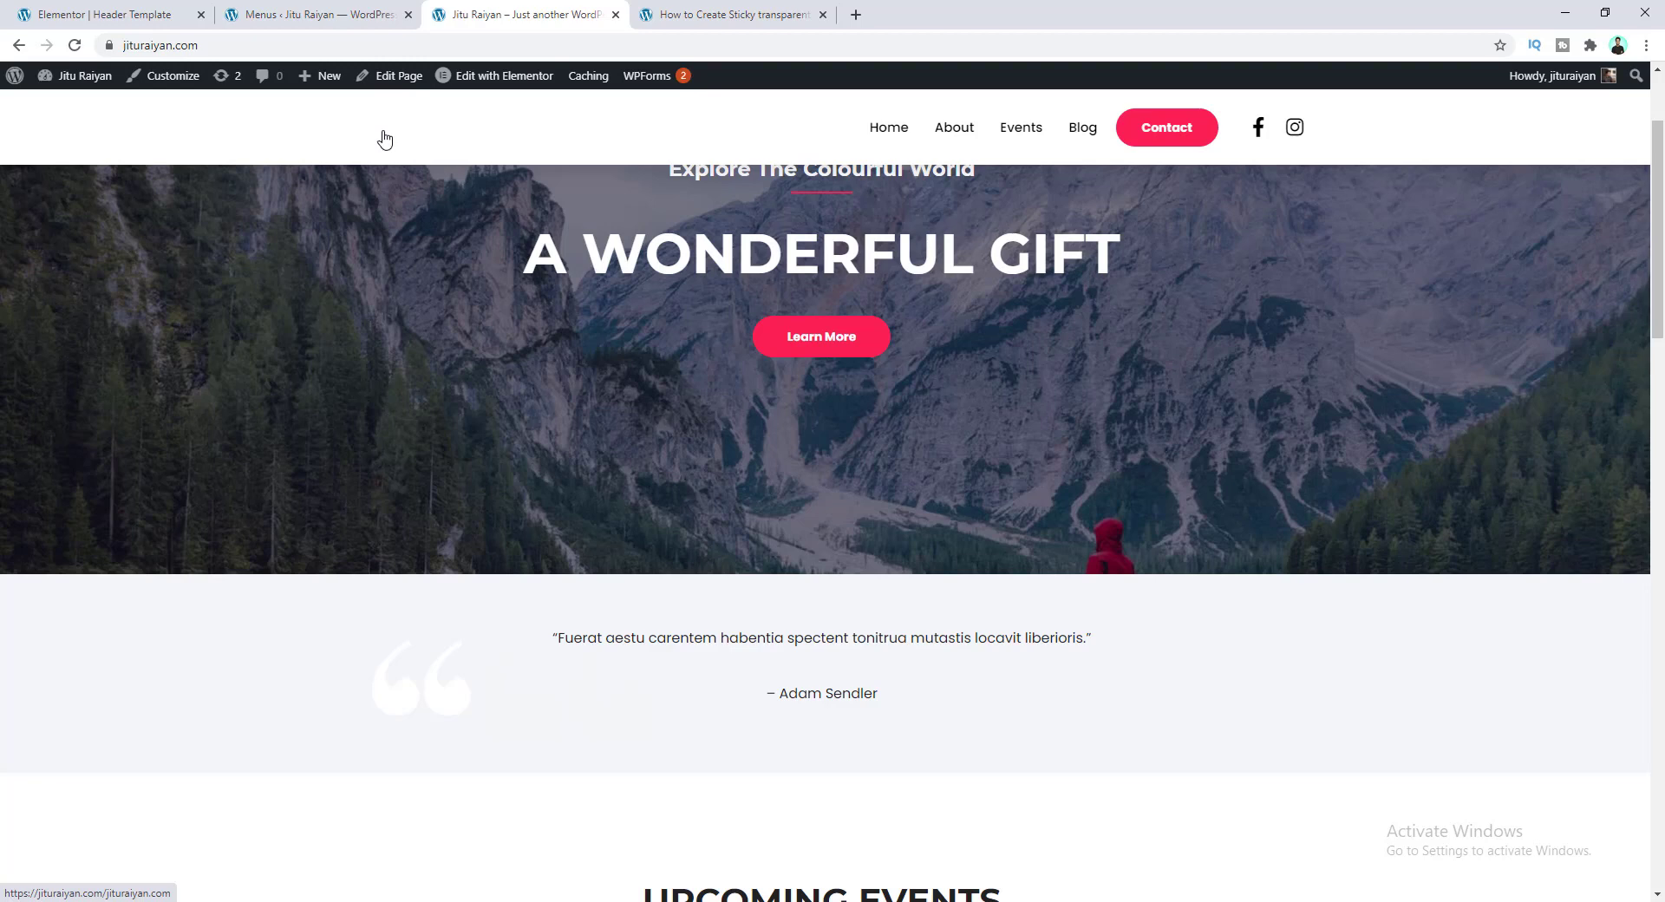
# - Duplicate the white logo image in the header template and replace the copy's picture with the black Outdoor Adventure logo
pyautogui.click(111, 14)
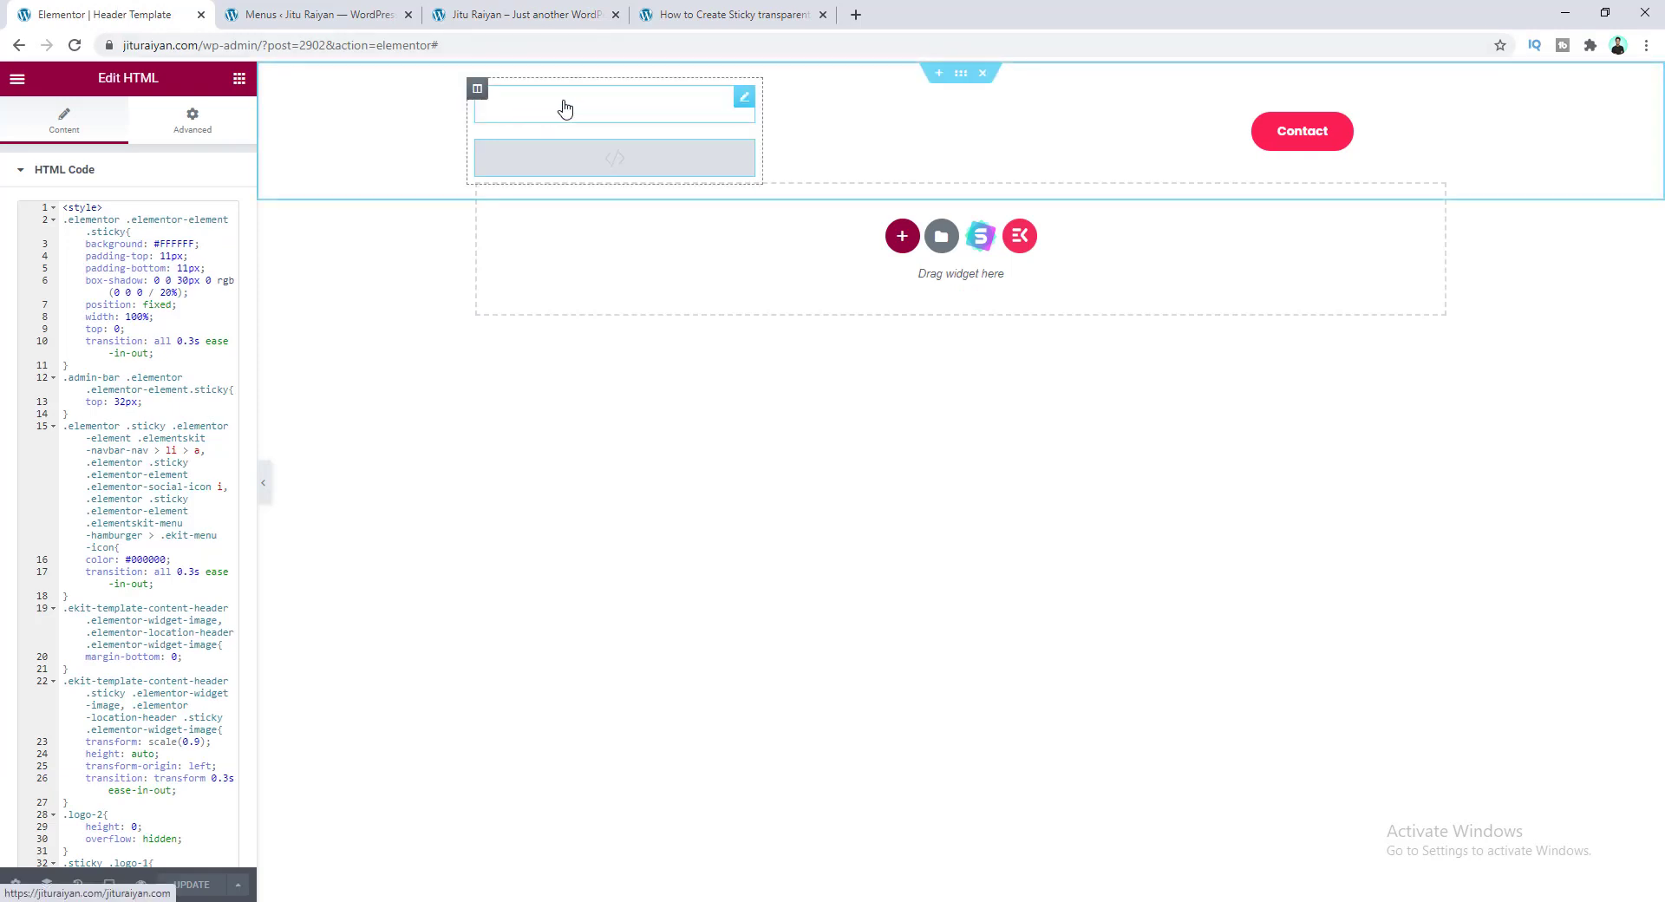
pyautogui.rightClick(564, 108)
pyautogui.click(618, 145)
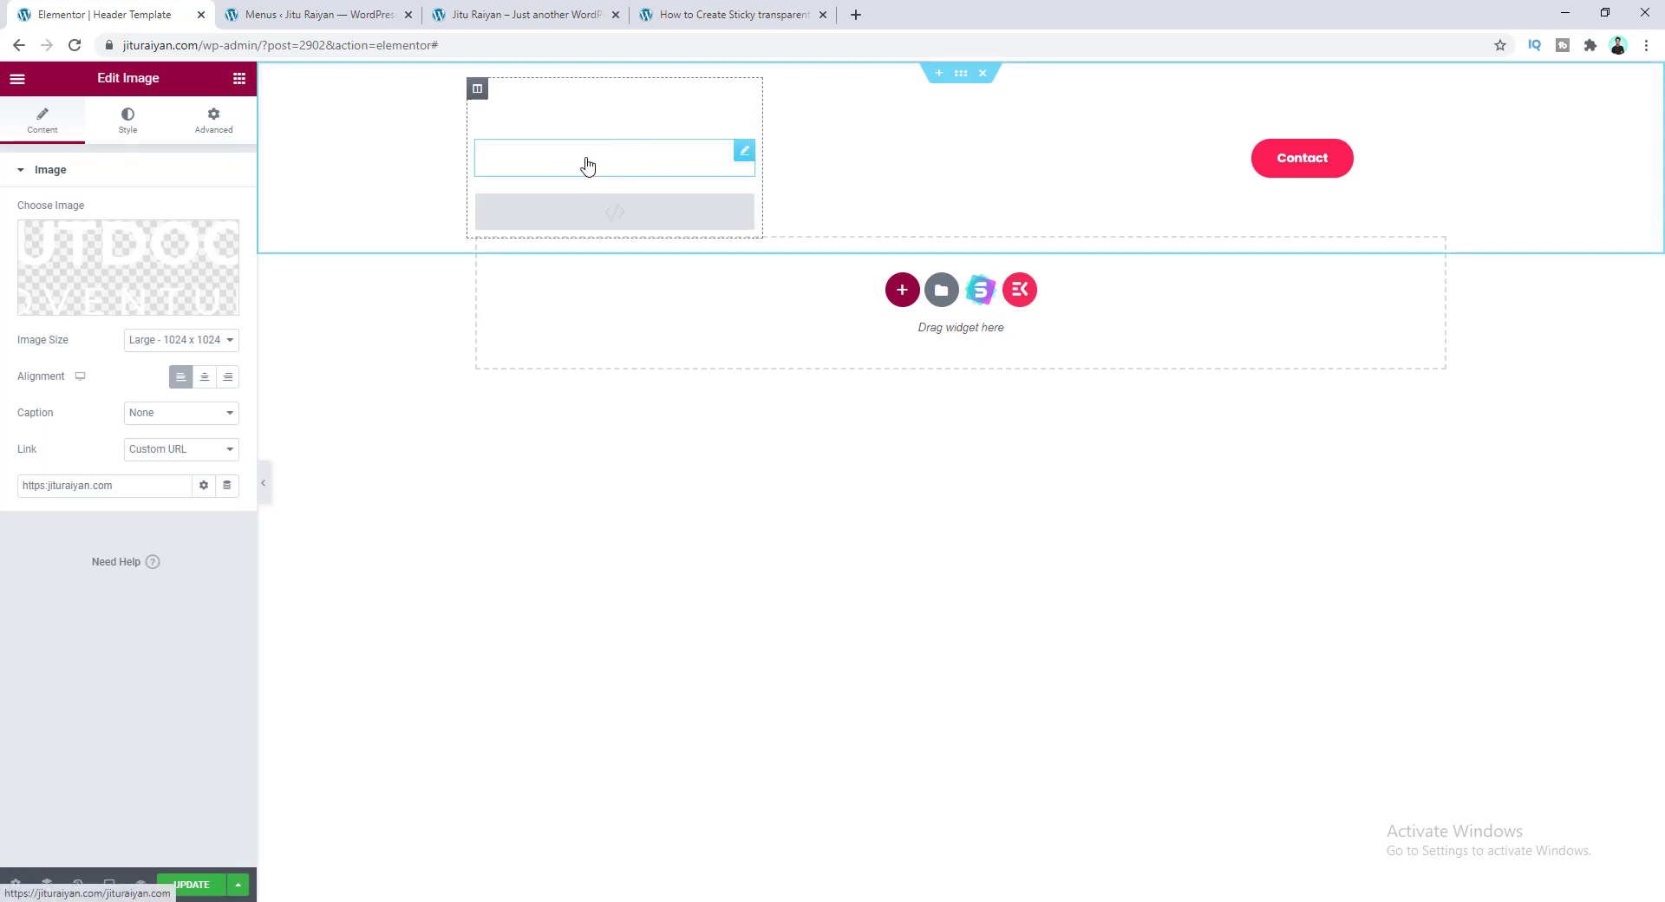
pyautogui.click(162, 274)
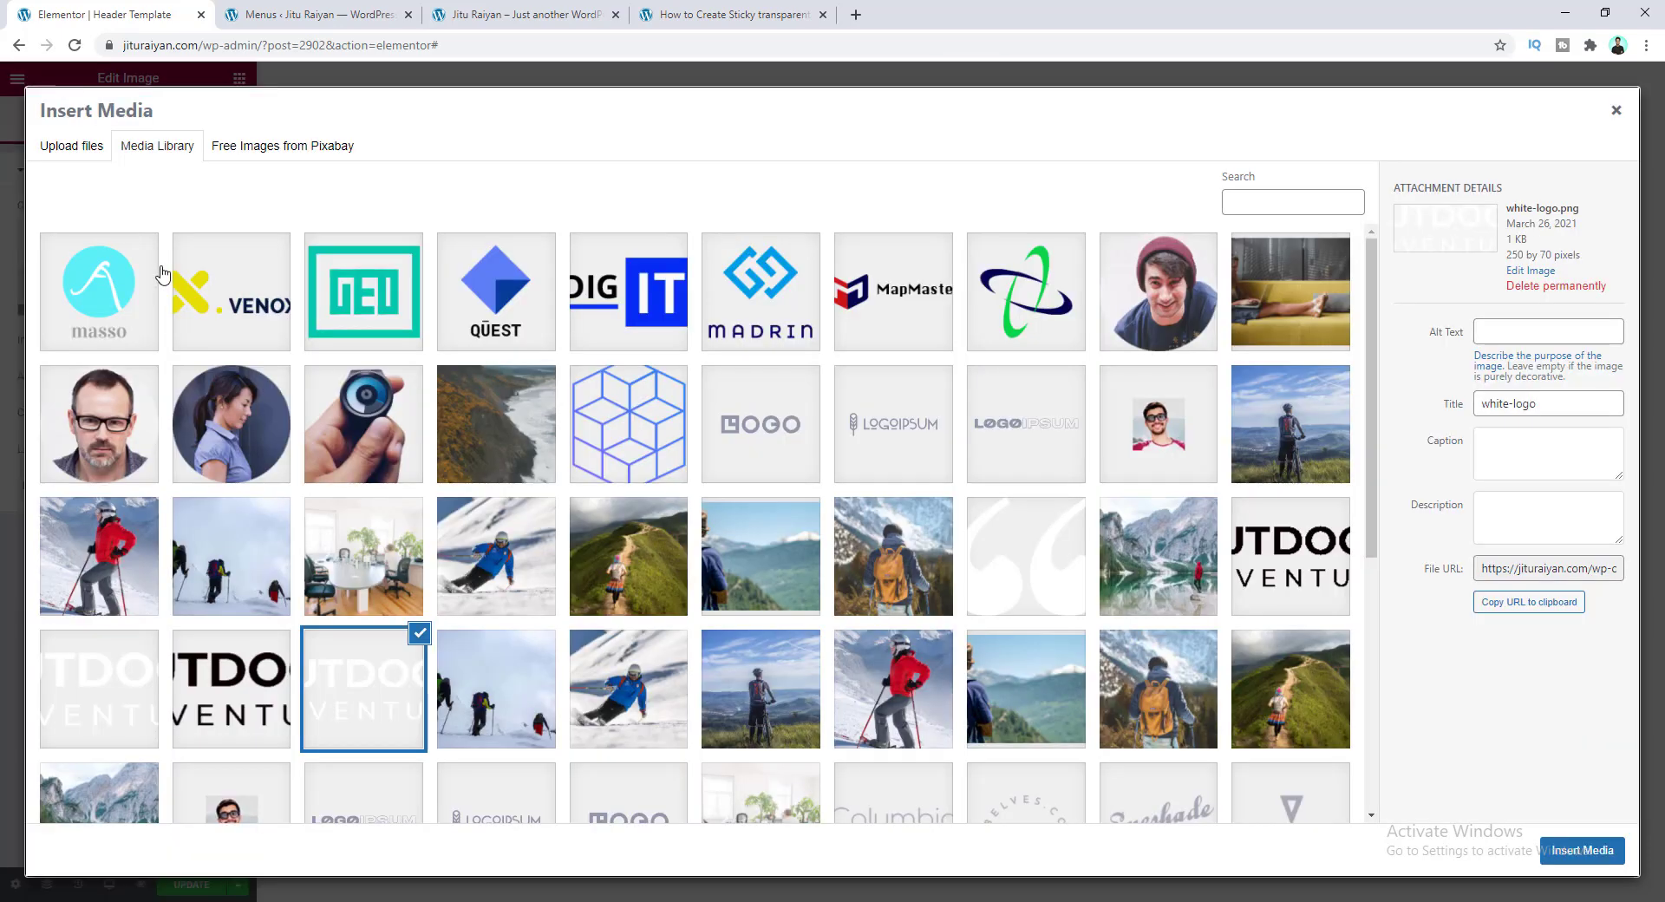
pyautogui.press('Escape')
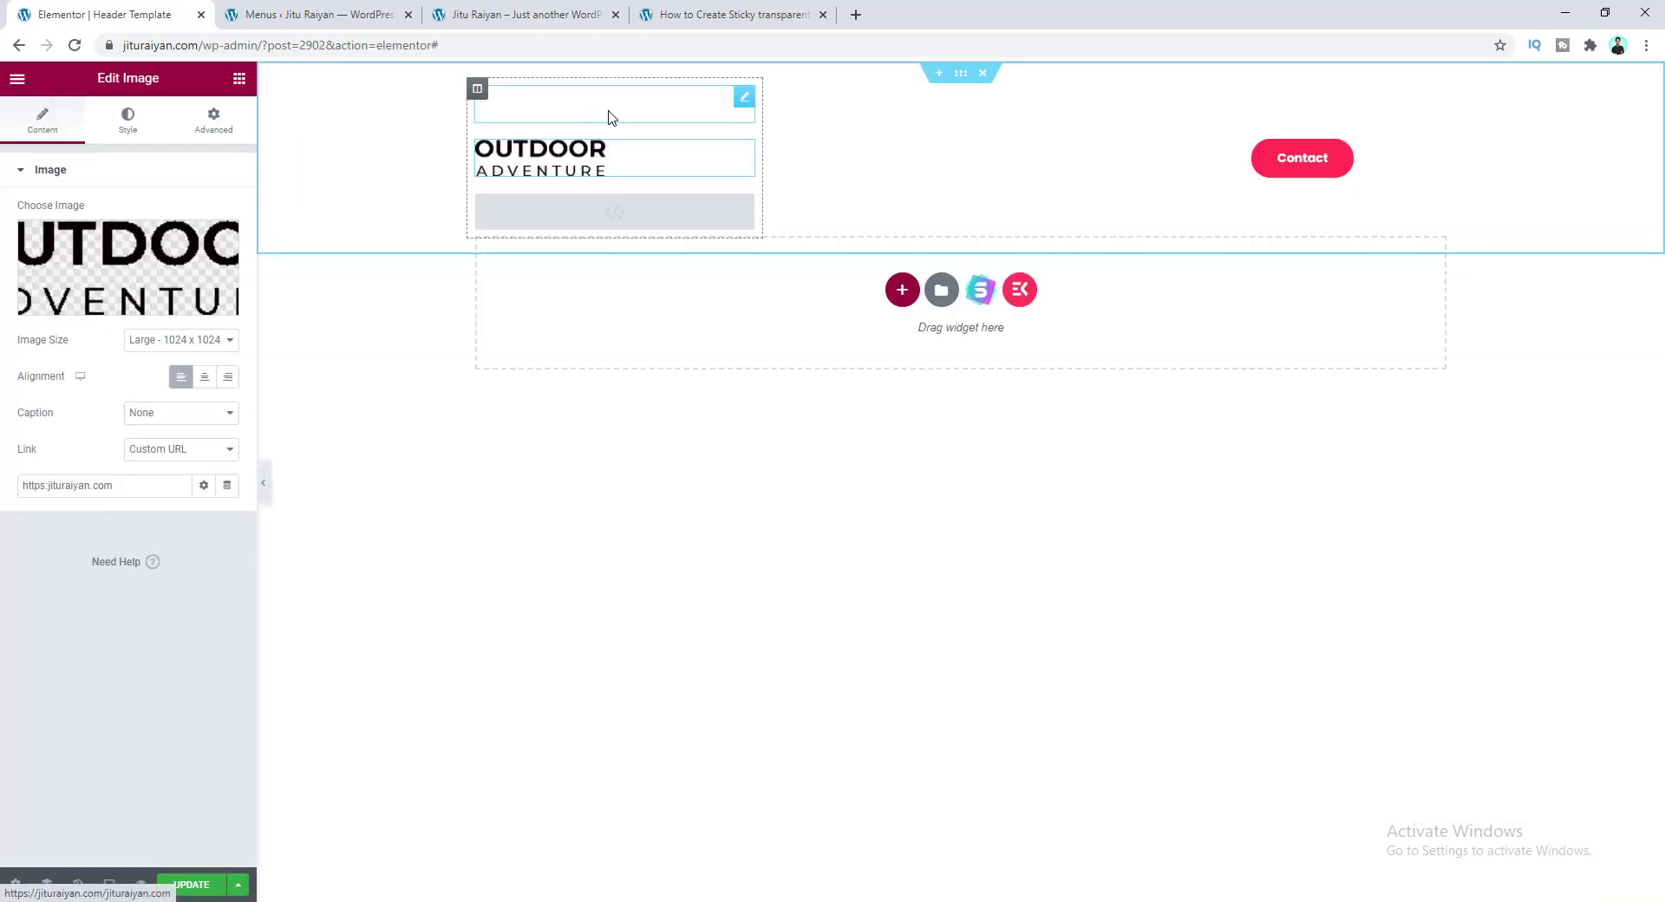
# - Give the white logo image the CSS class logo-1
pyautogui.click(216, 127)
pyautogui.click(181, 434)
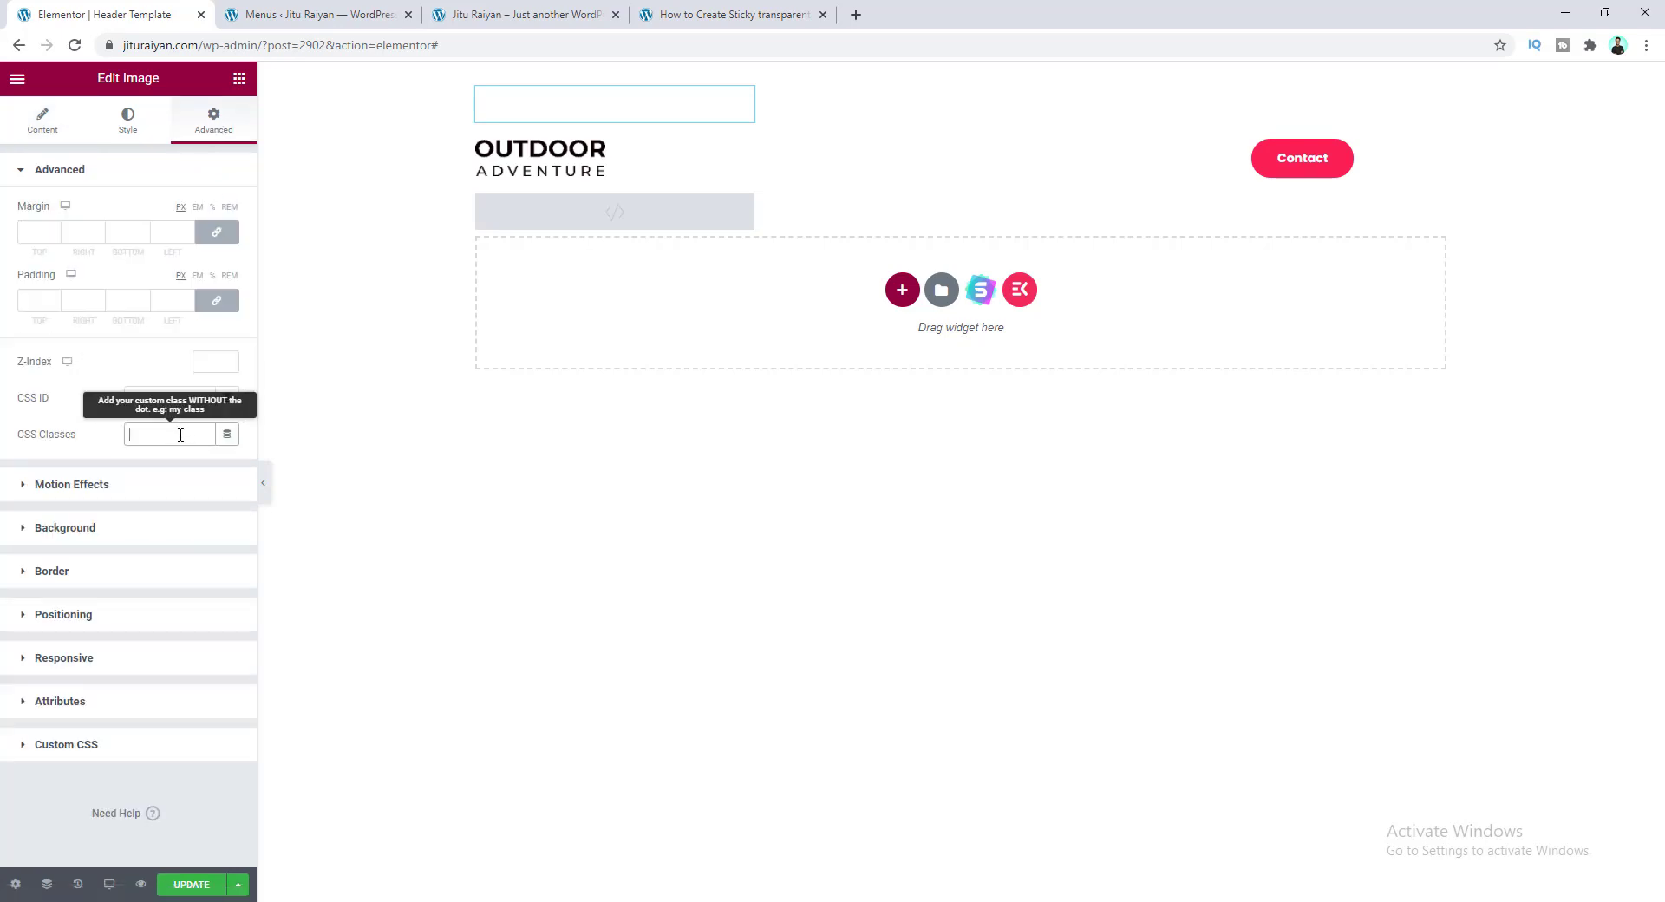
pyautogui.write('logo-1')
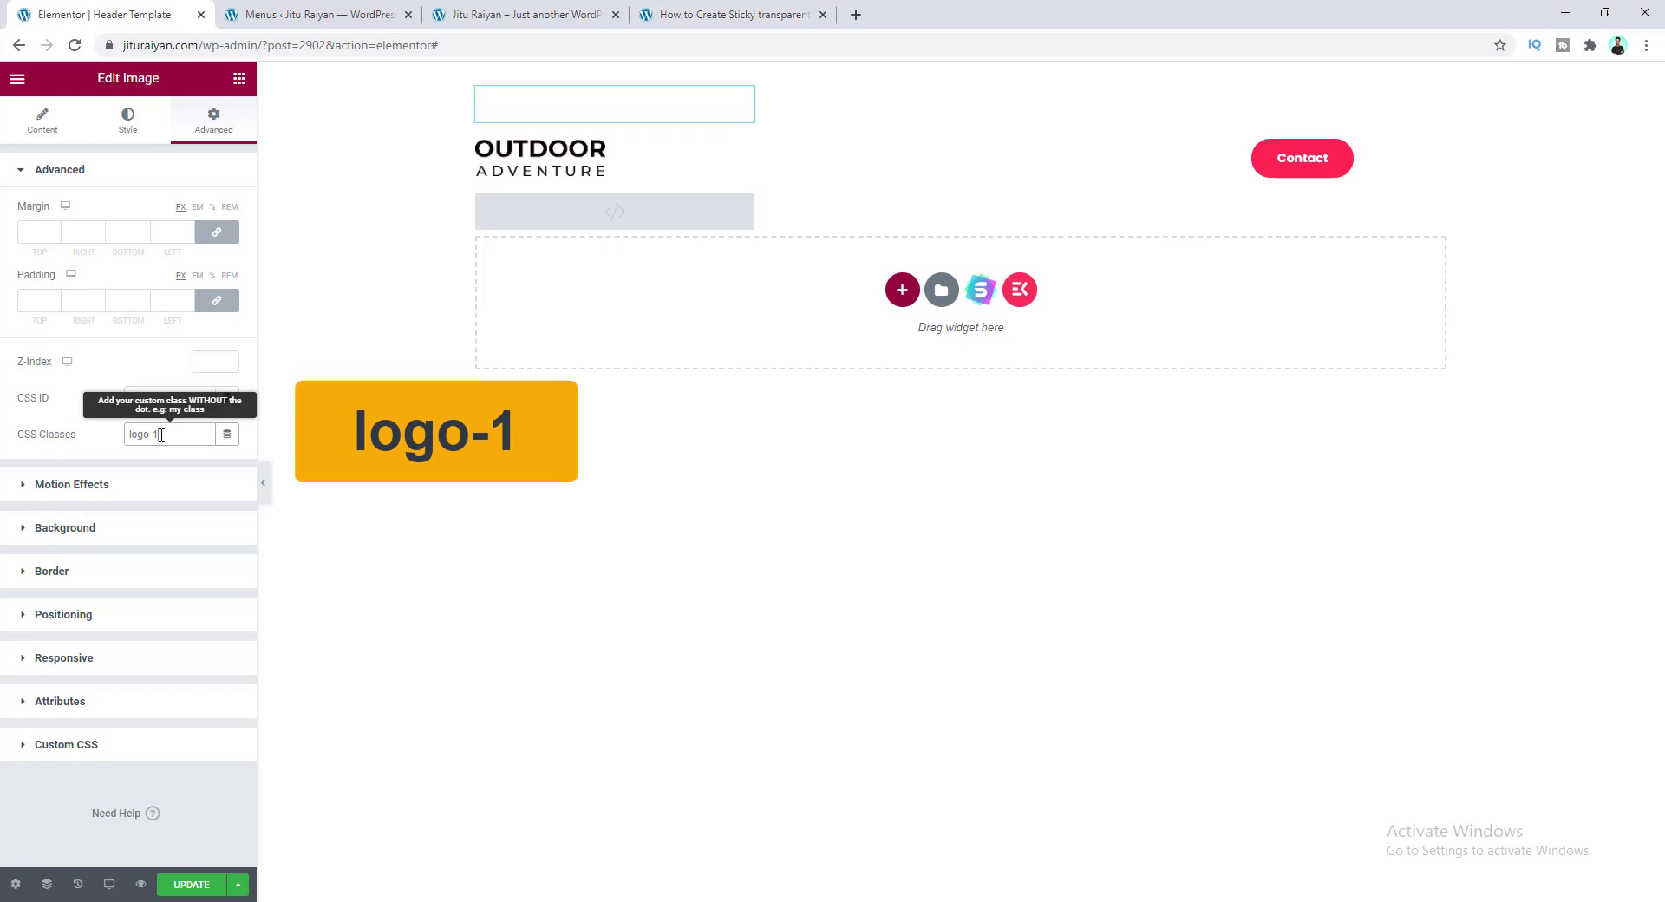
# - Give the black logo image the CSS class logo-2
pyautogui.click(605, 158)
pyautogui.click(215, 128)
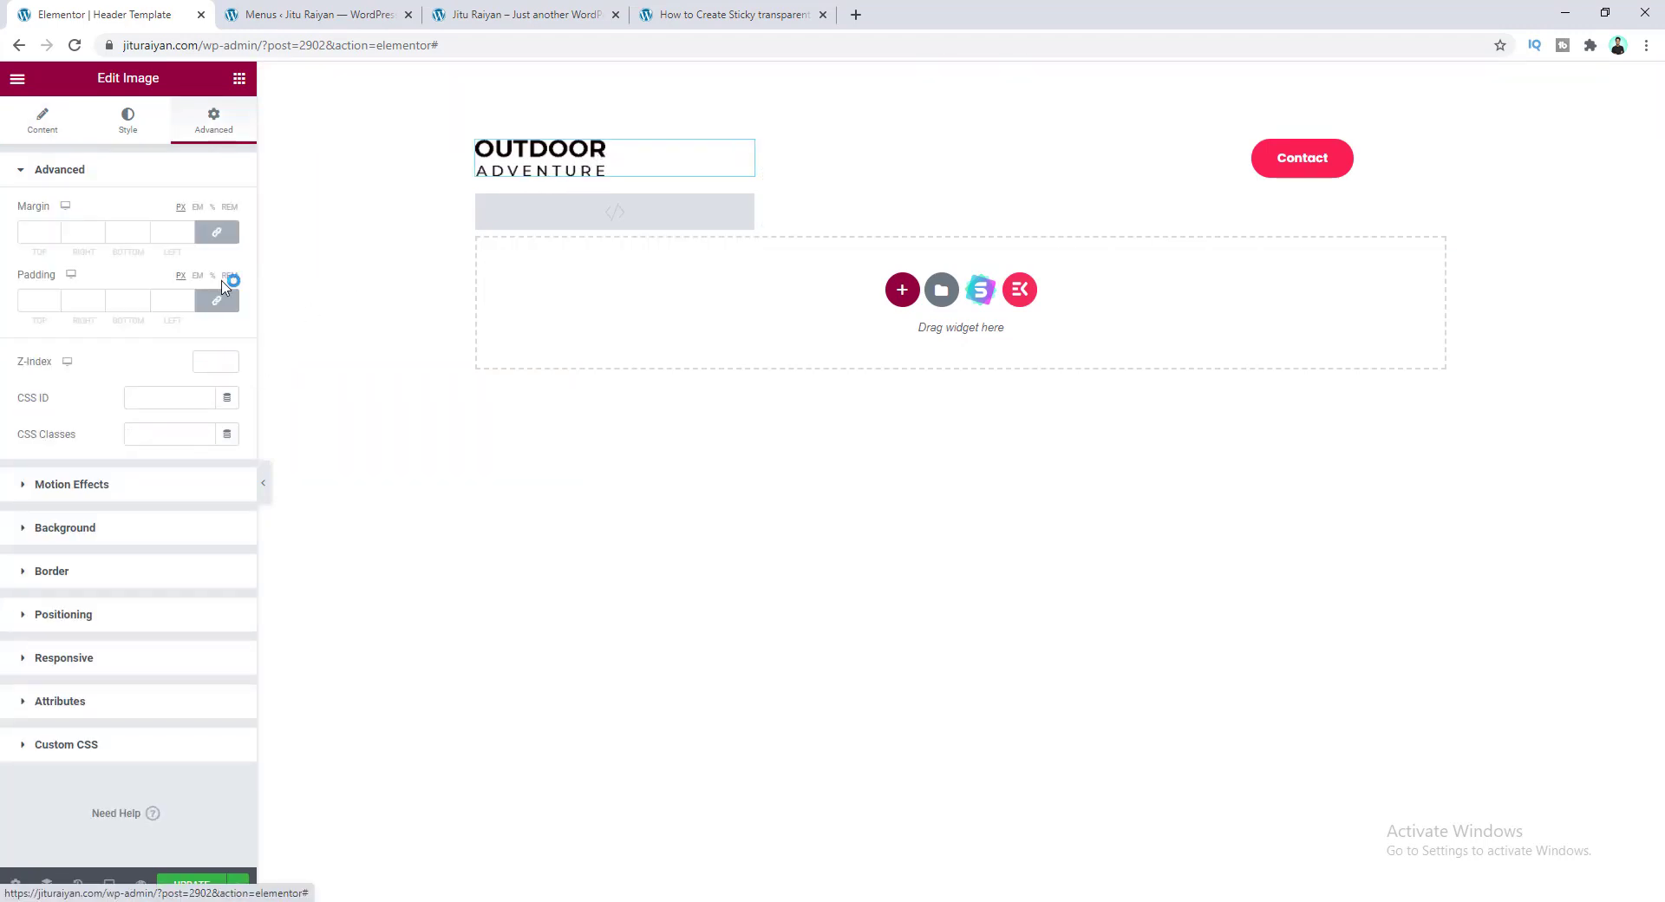
pyautogui.click(175, 430)
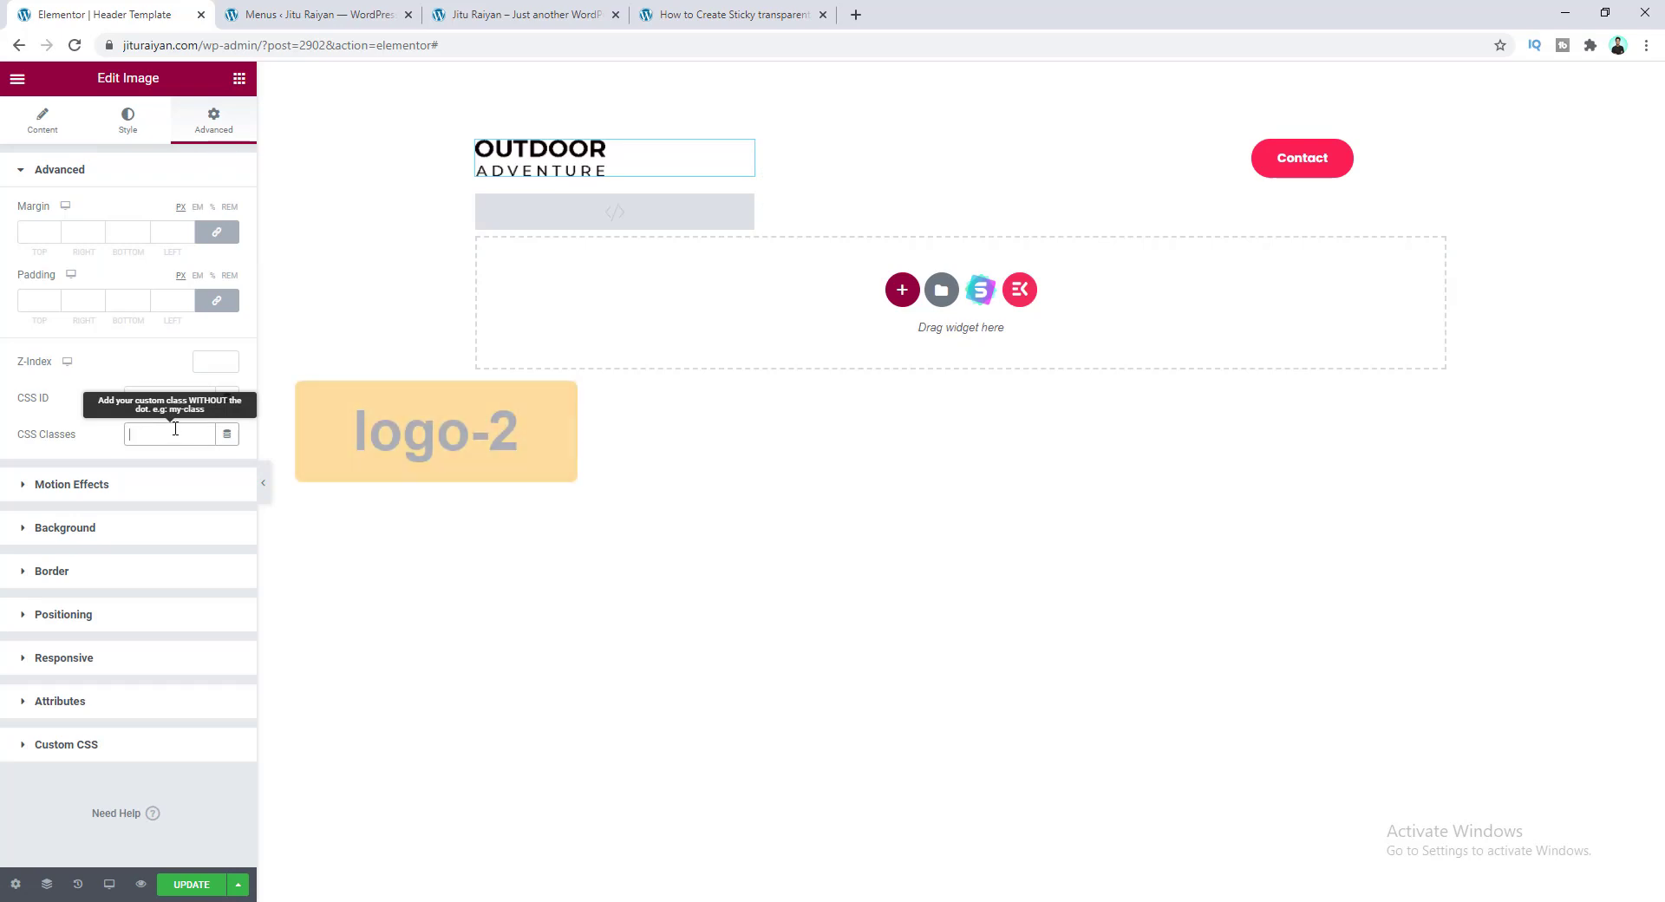
pyautogui.write('logo-')
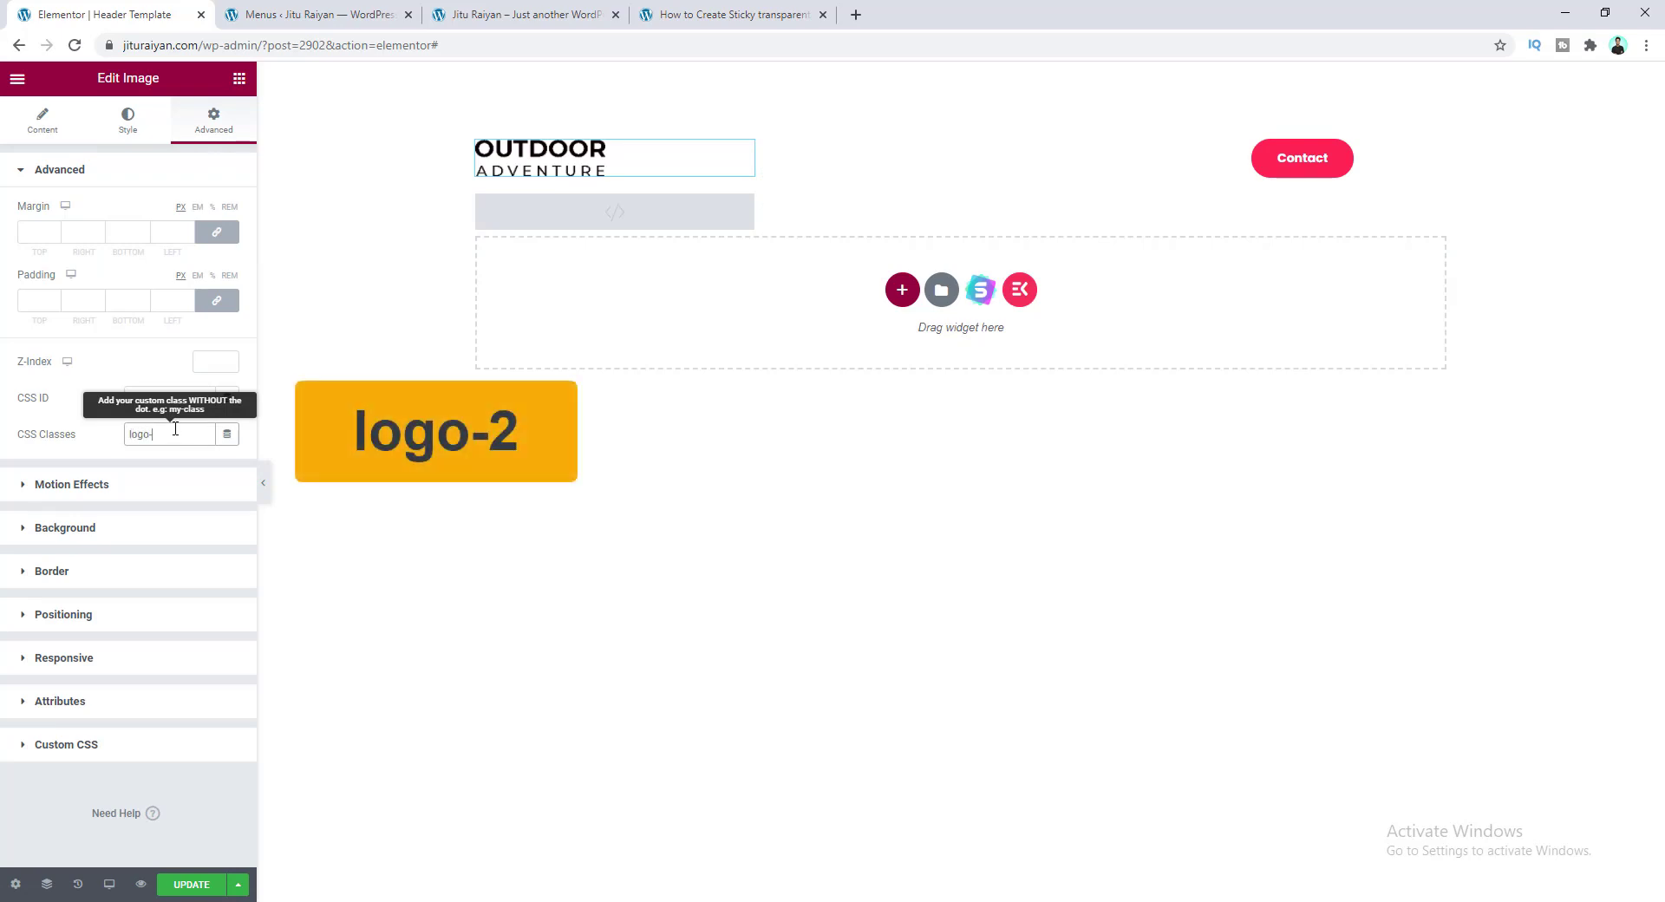
pyautogui.write('2')
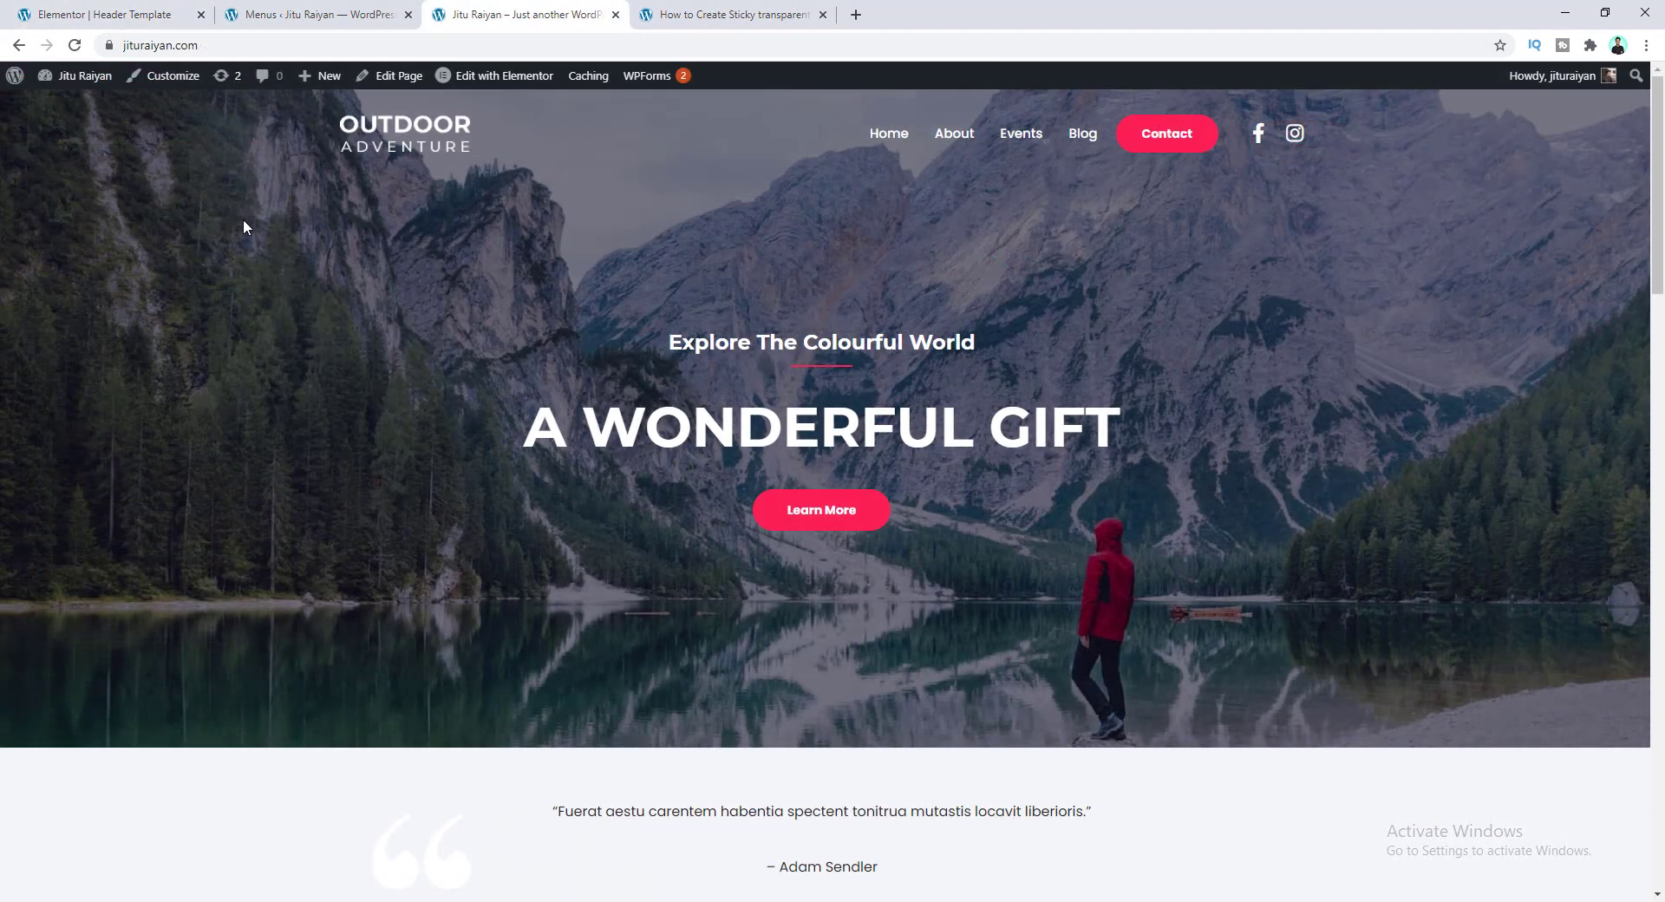
# - Scroll the live homepage to check the logo swap in the sticky header
pyautogui.scroll(-5, 243, 227)
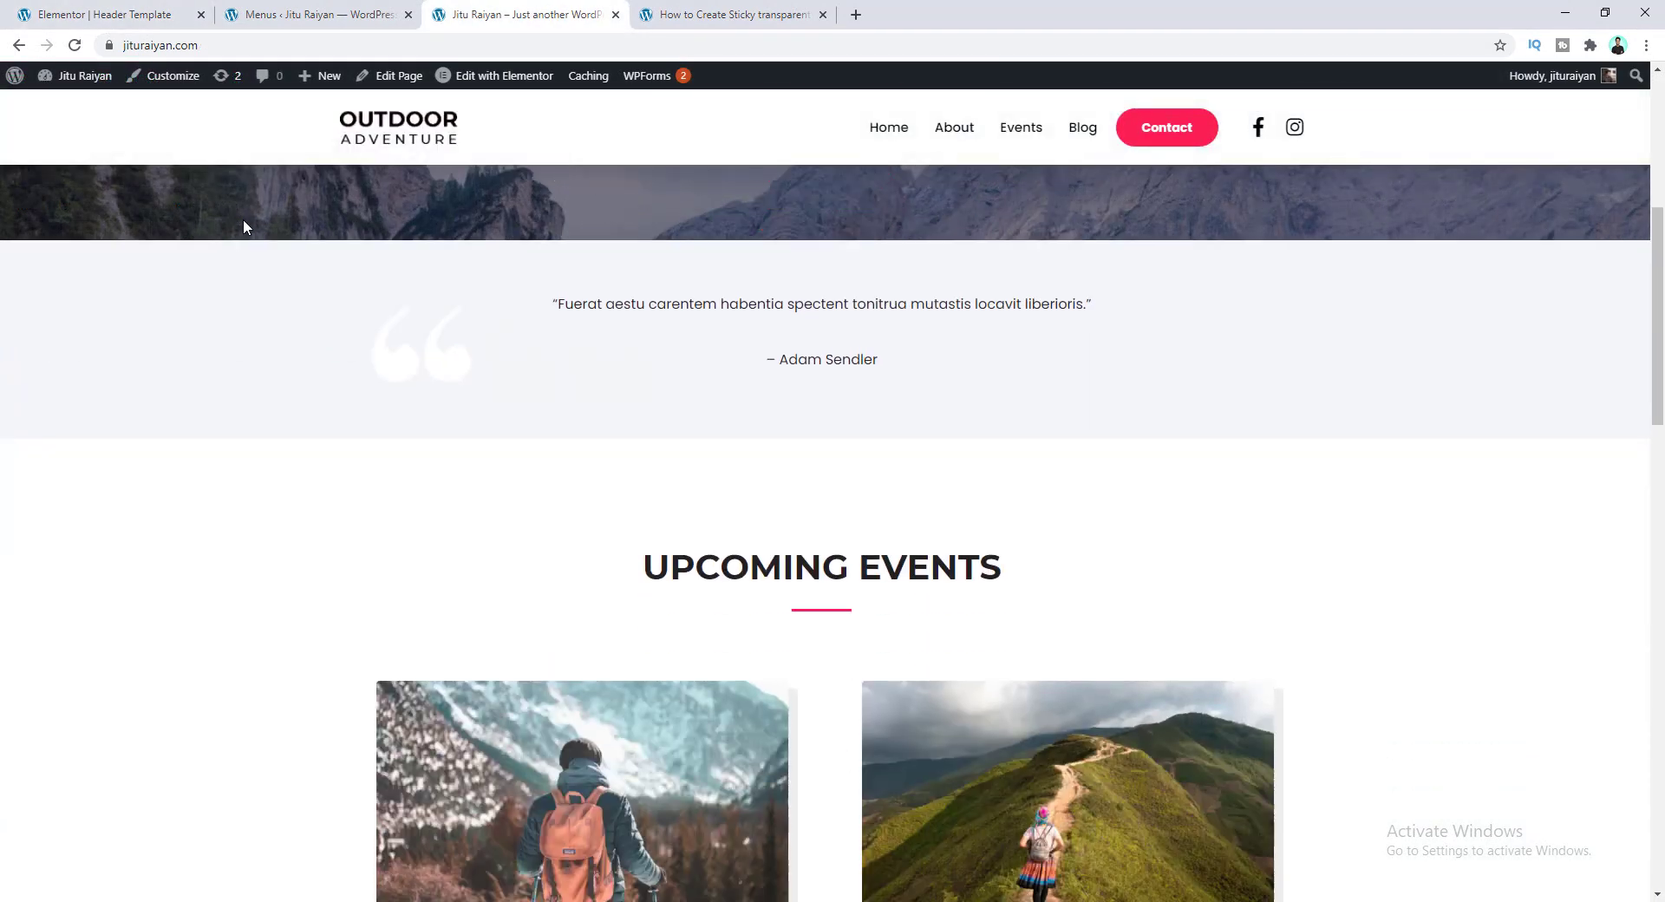
pyautogui.scroll(-1, 244, 228)
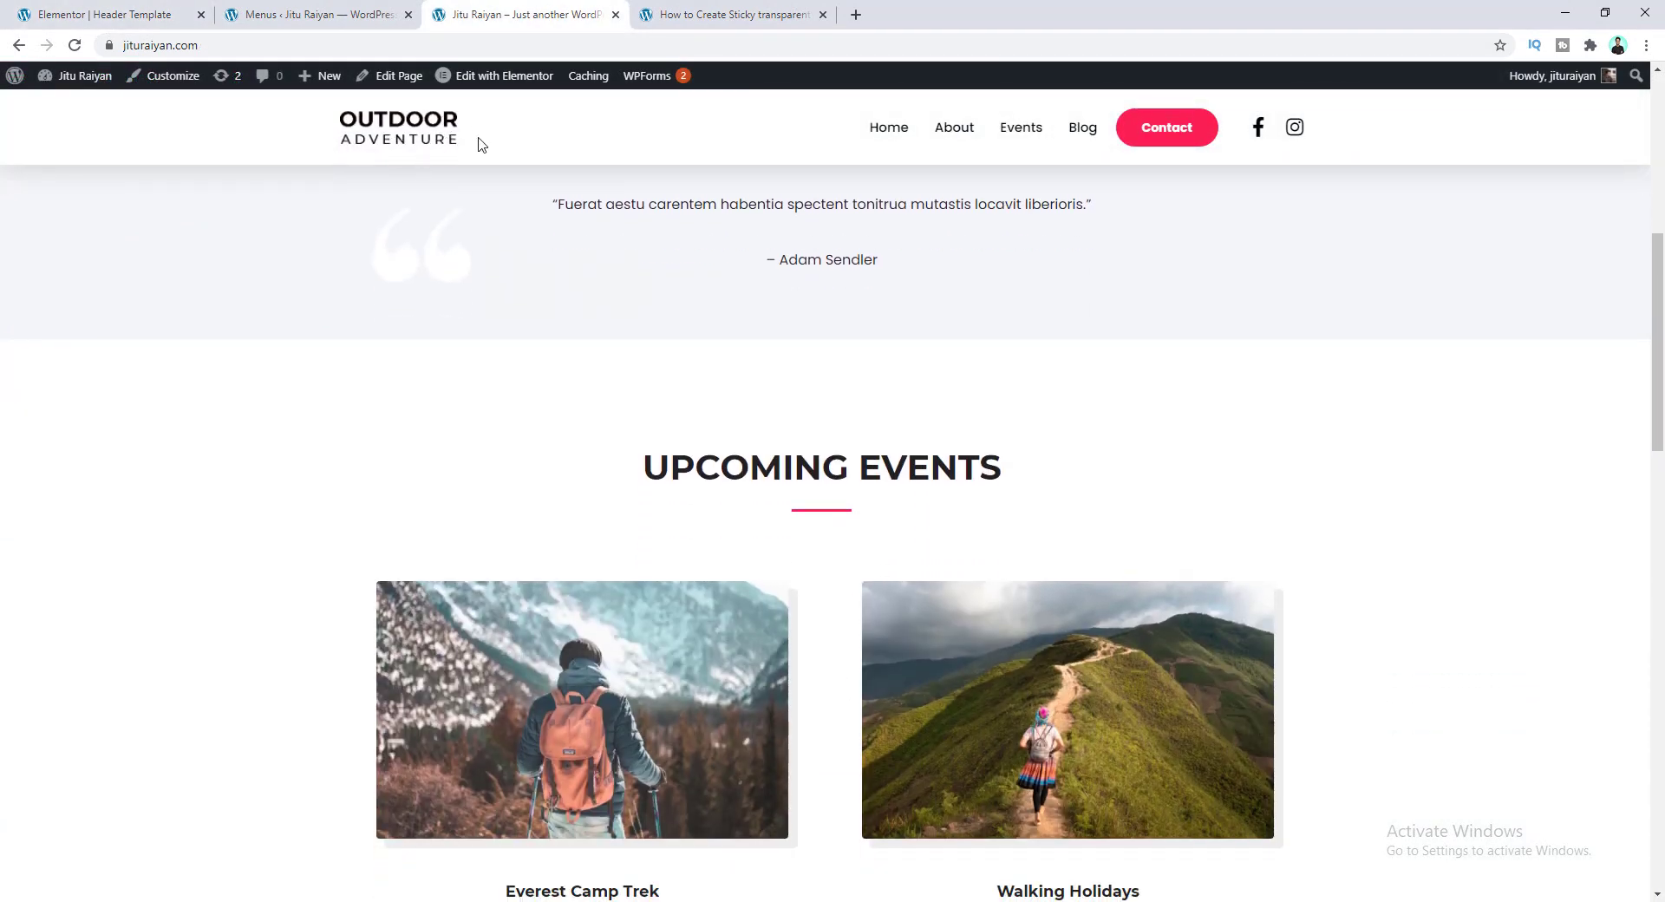
pyautogui.scroll(1, 663, 301)
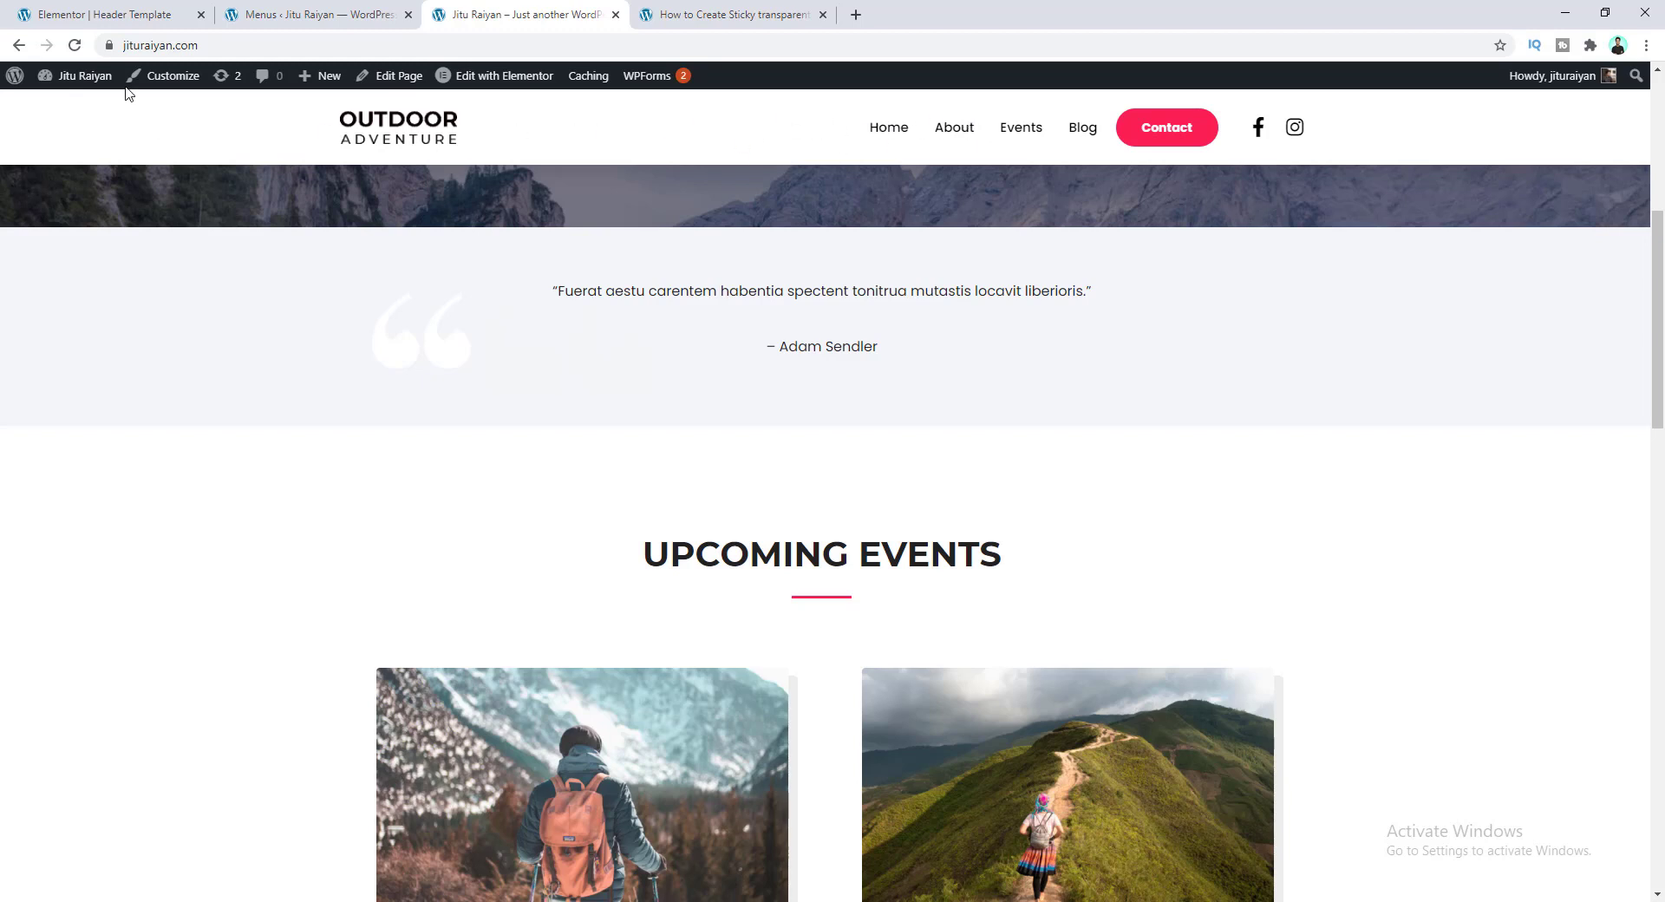
# - Change the sticky header's background color to red in the header template's HTML code
pyautogui.click(108, 7)
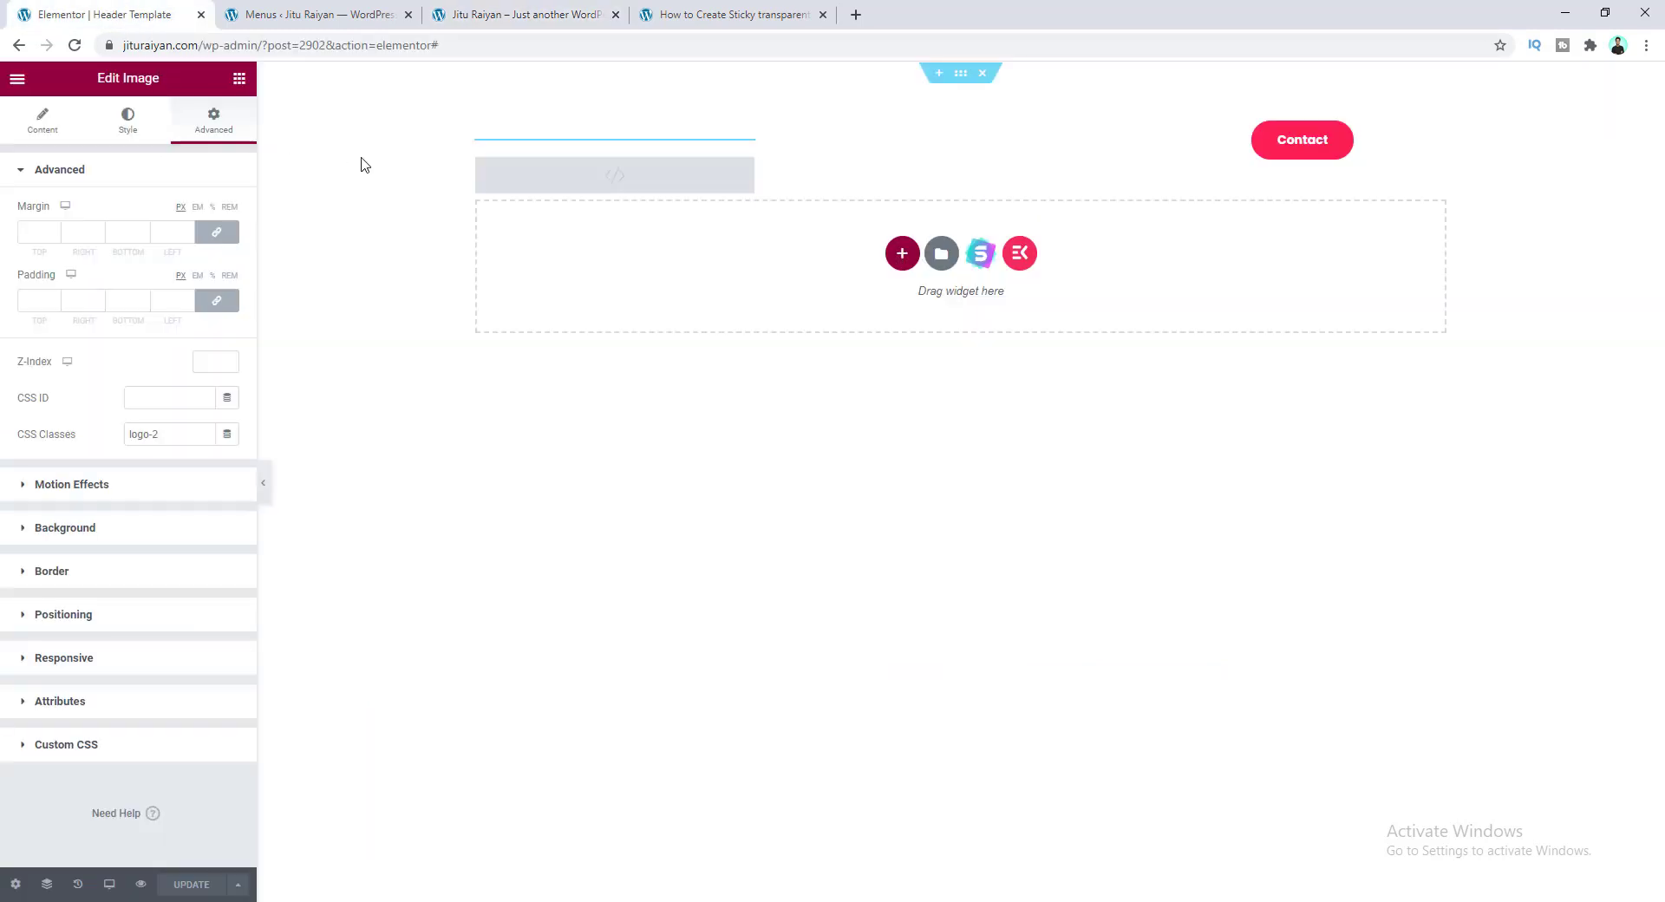
pyautogui.click(604, 180)
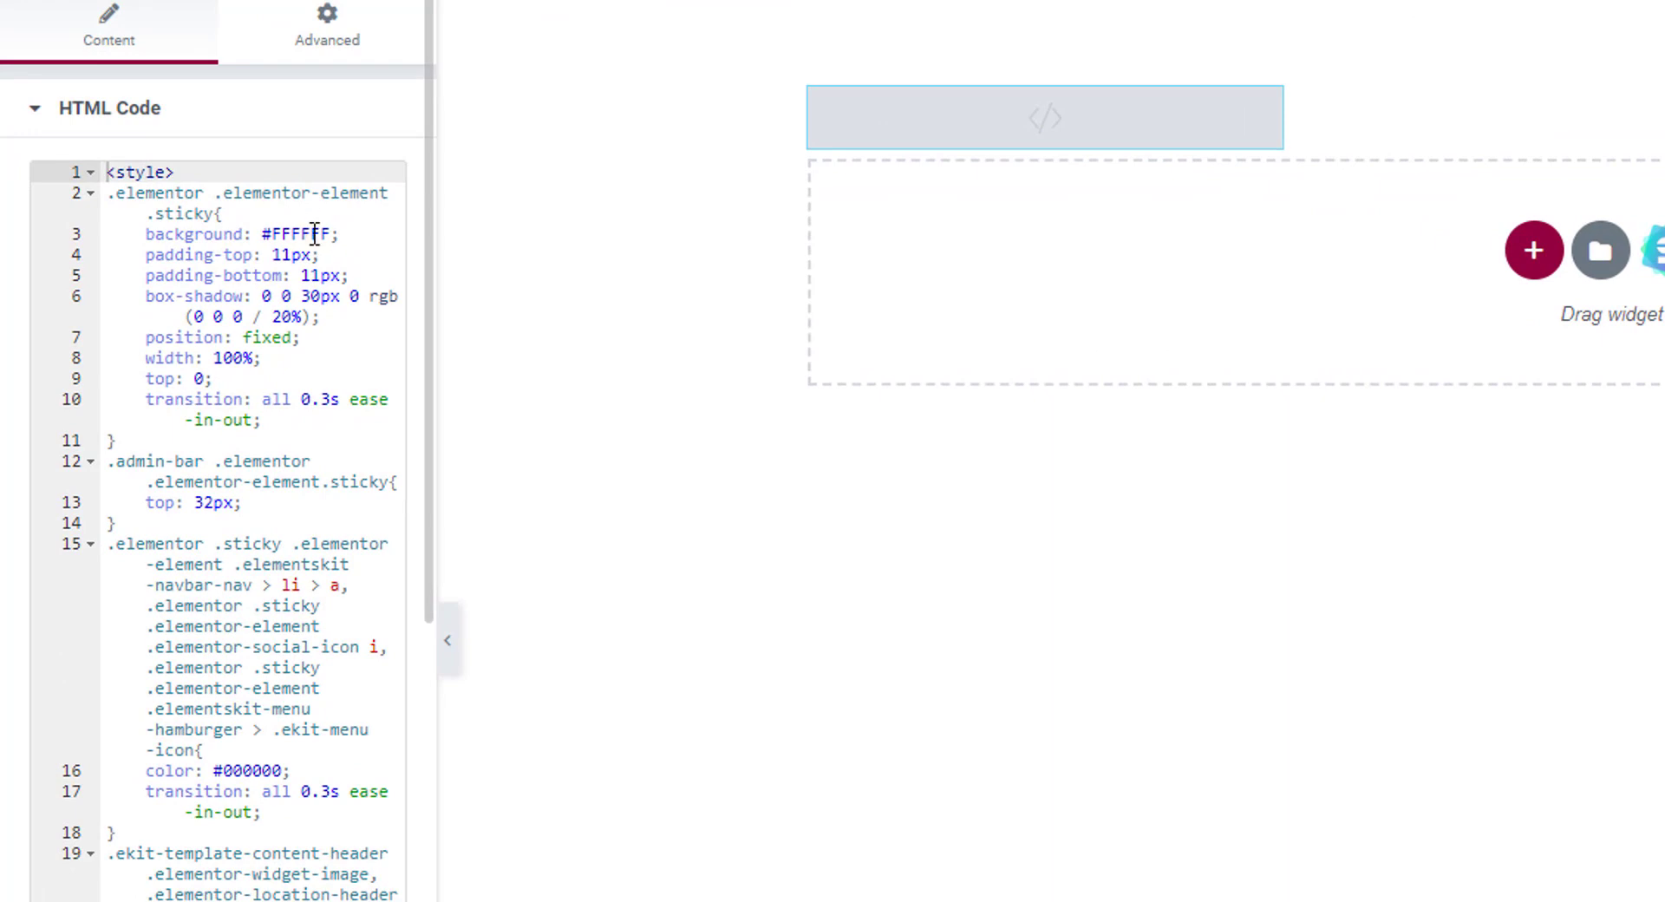
pyautogui.doubleClick(297, 230)
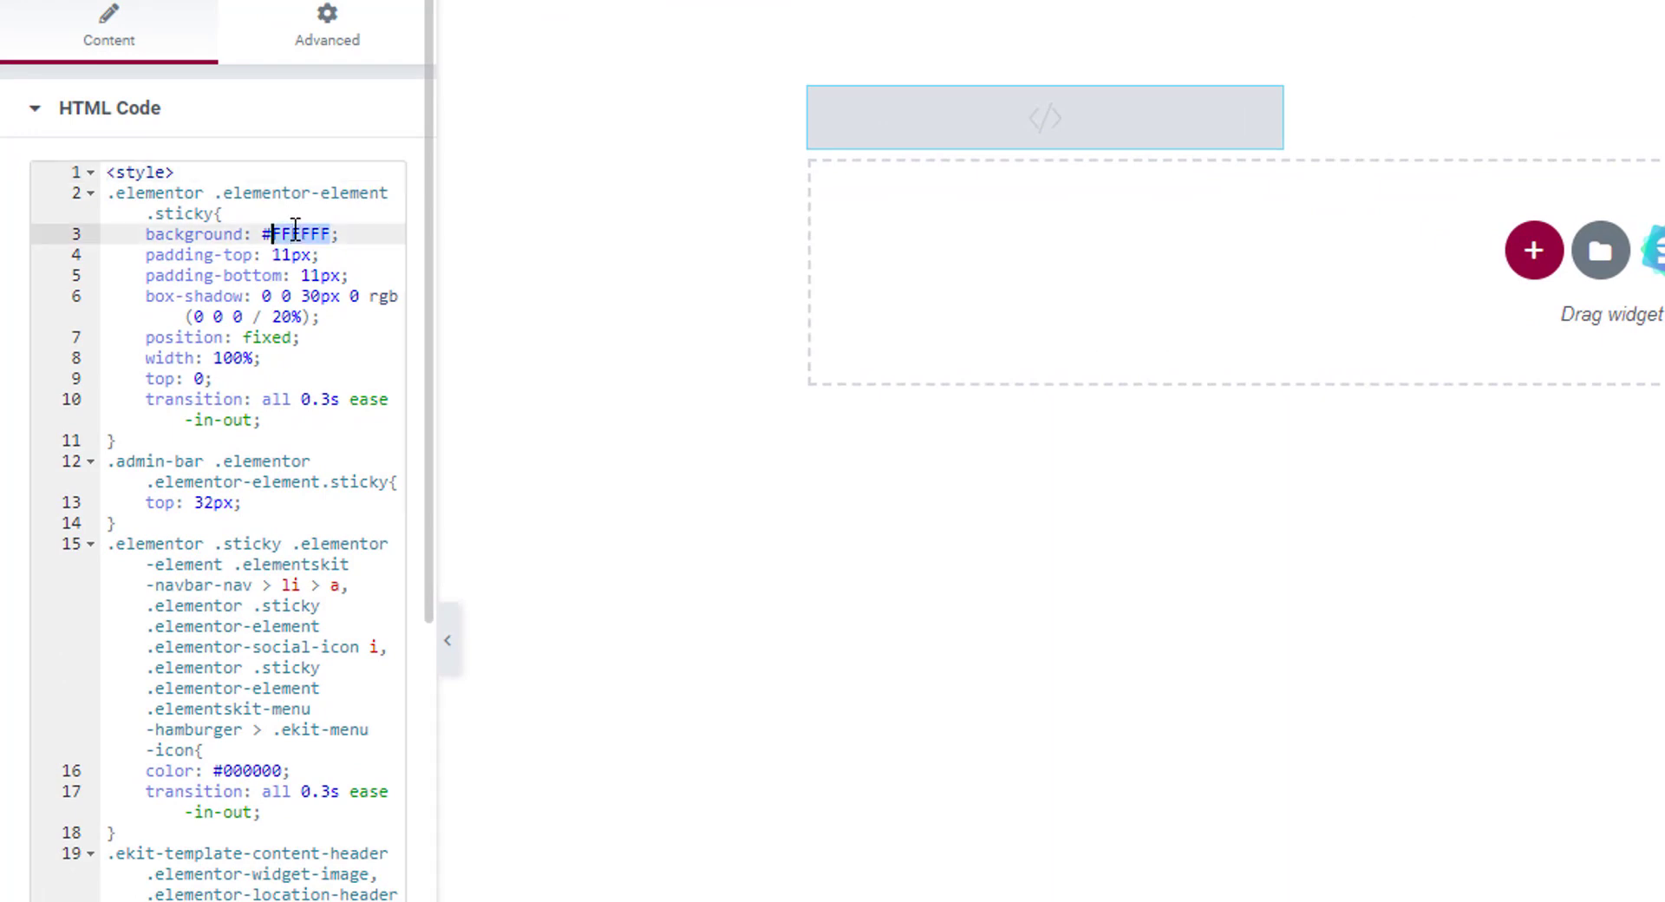
pyautogui.press('BackSpace')
pyautogui.press('BackSpace')
pyautogui.write('red')
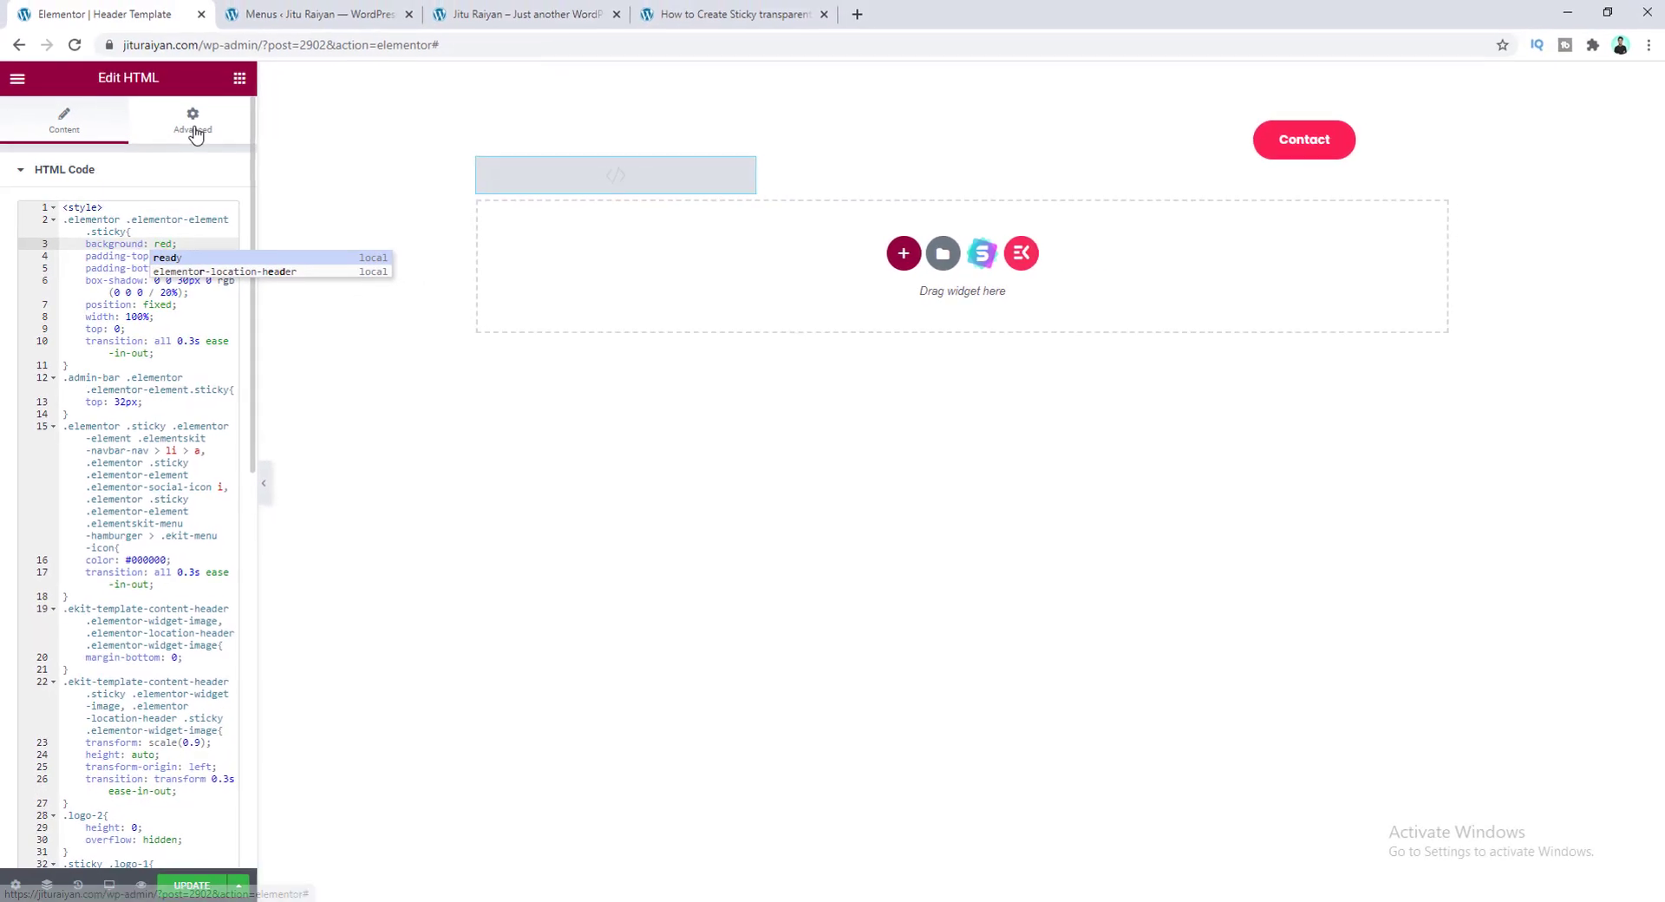
# - Pick a semi-transparent blue, #012BFF7D, as the HTML widget's classic background color and select its hex code
pyautogui.click(195, 131)
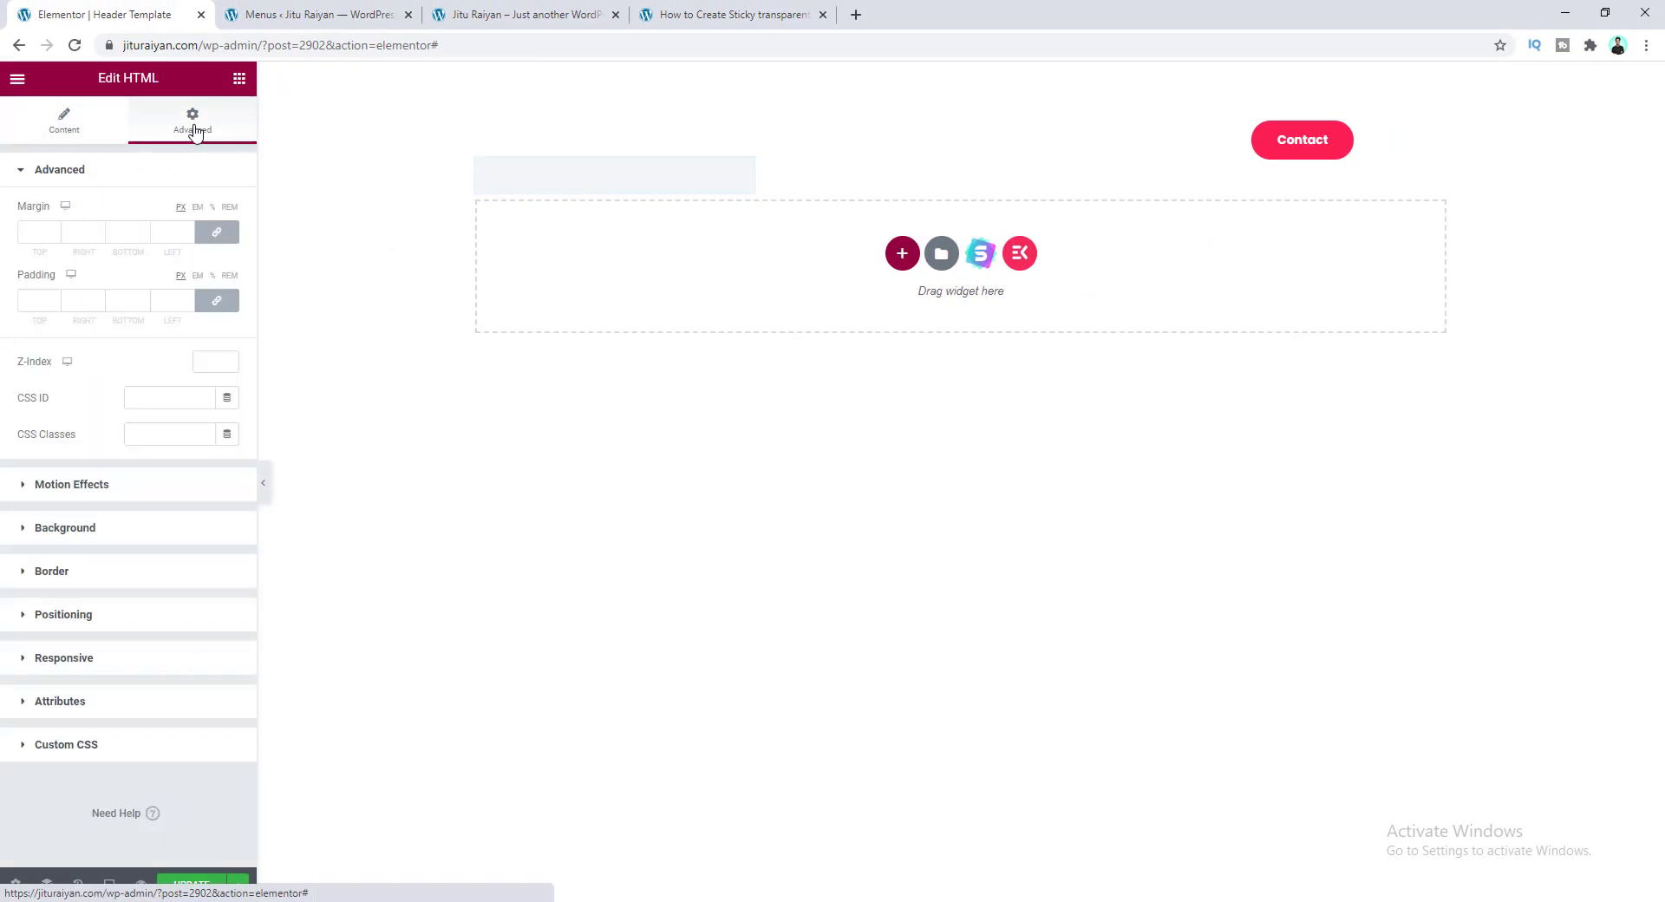
pyautogui.click(164, 530)
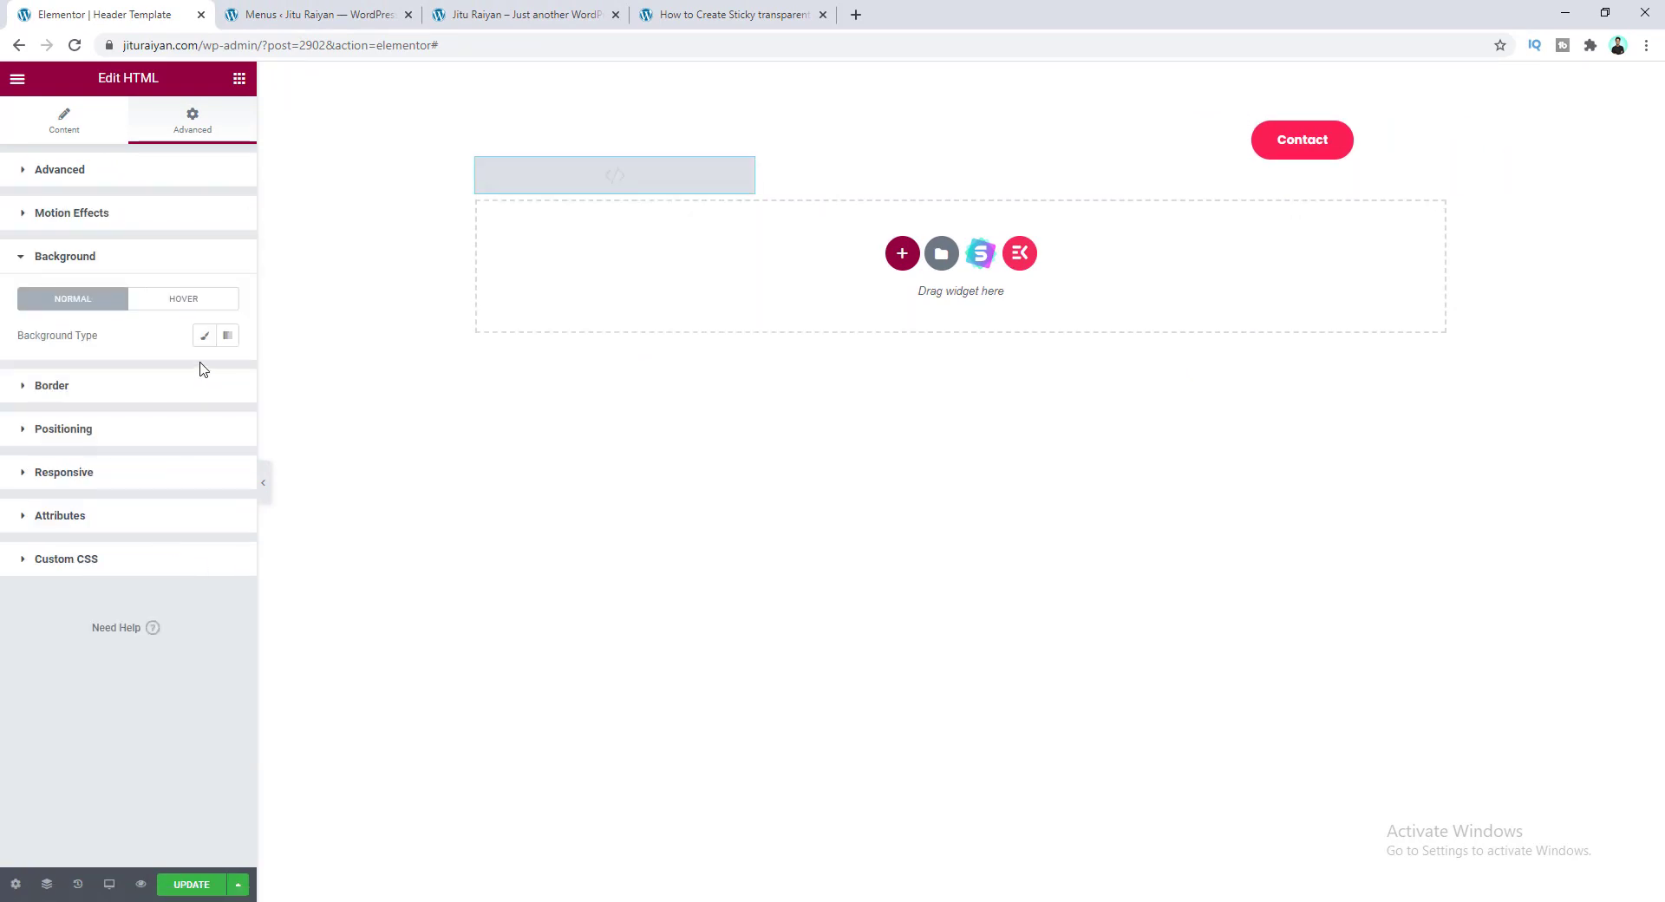
pyautogui.click(203, 334)
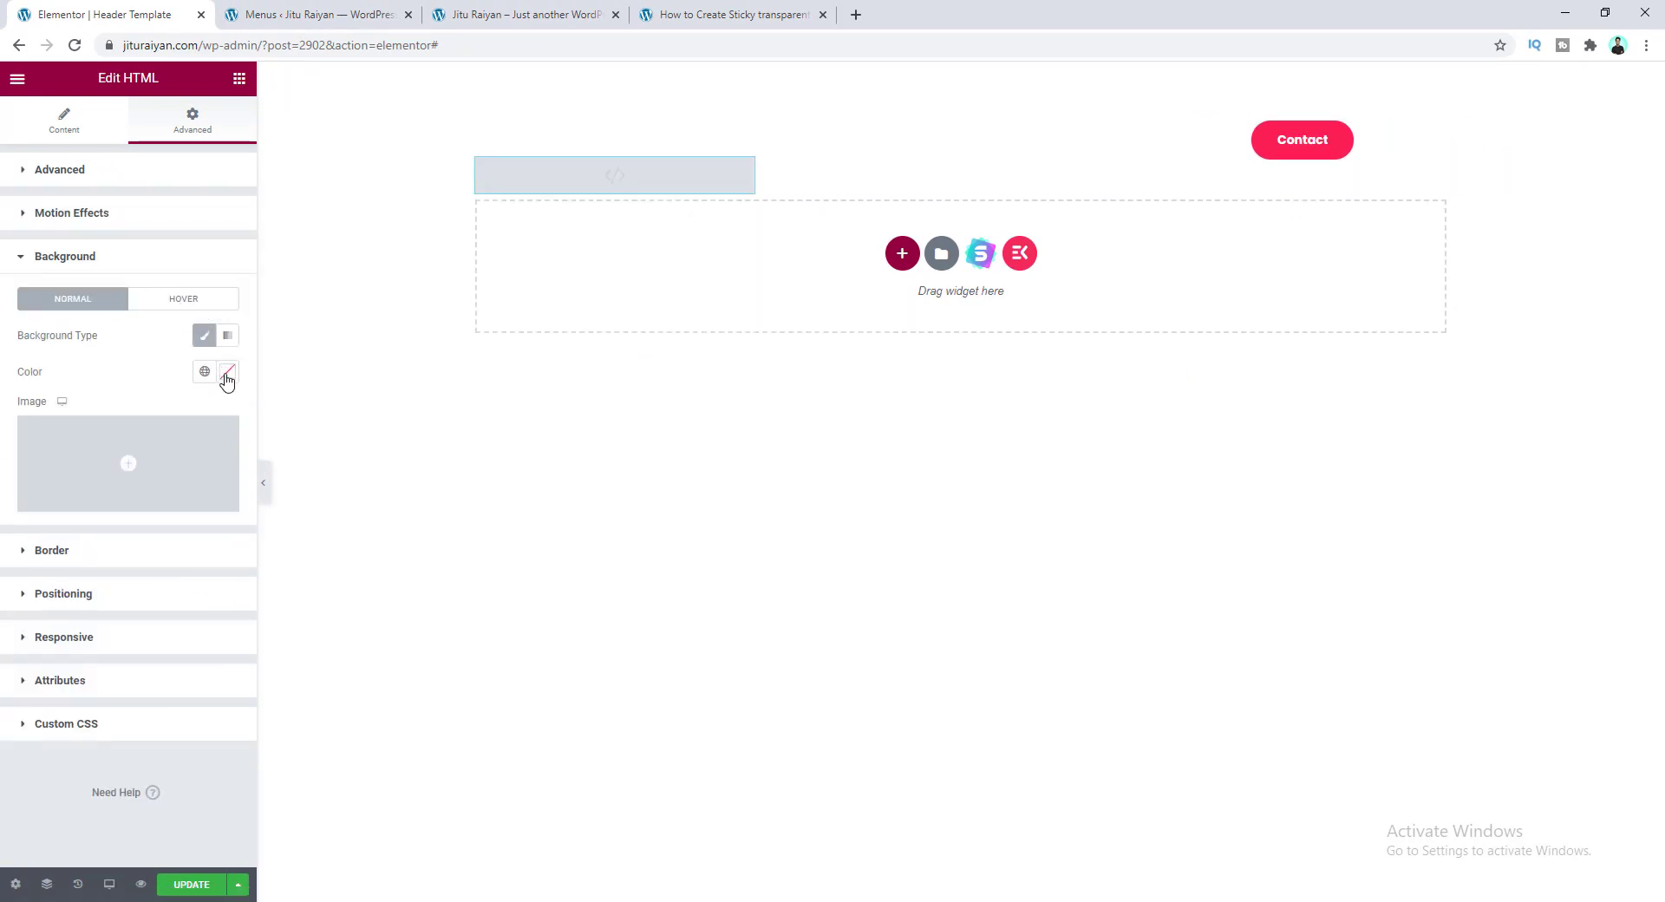
pyautogui.click(227, 373)
pyautogui.click(159, 595)
pyautogui.moveTo(160, 595); pyautogui.dragTo(118, 613)
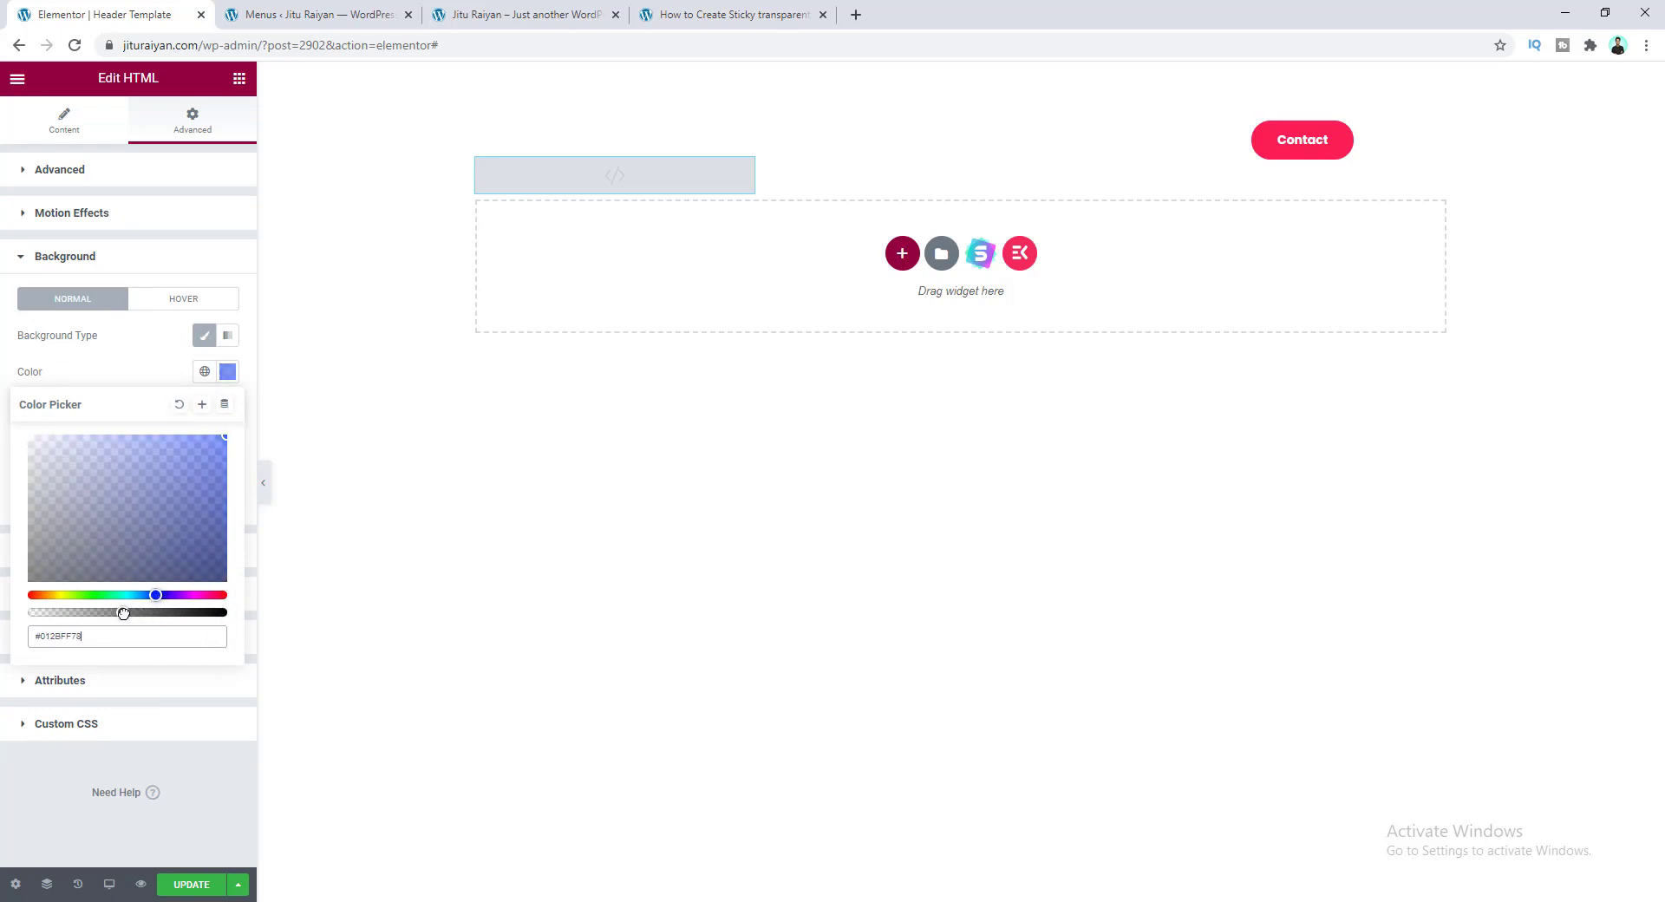
pyautogui.tripleClick(94, 635)
# - Set the sticky background in the HTML code to #012BFF7D and check the scrolled header on the live homepage
pyautogui.click(62, 122)
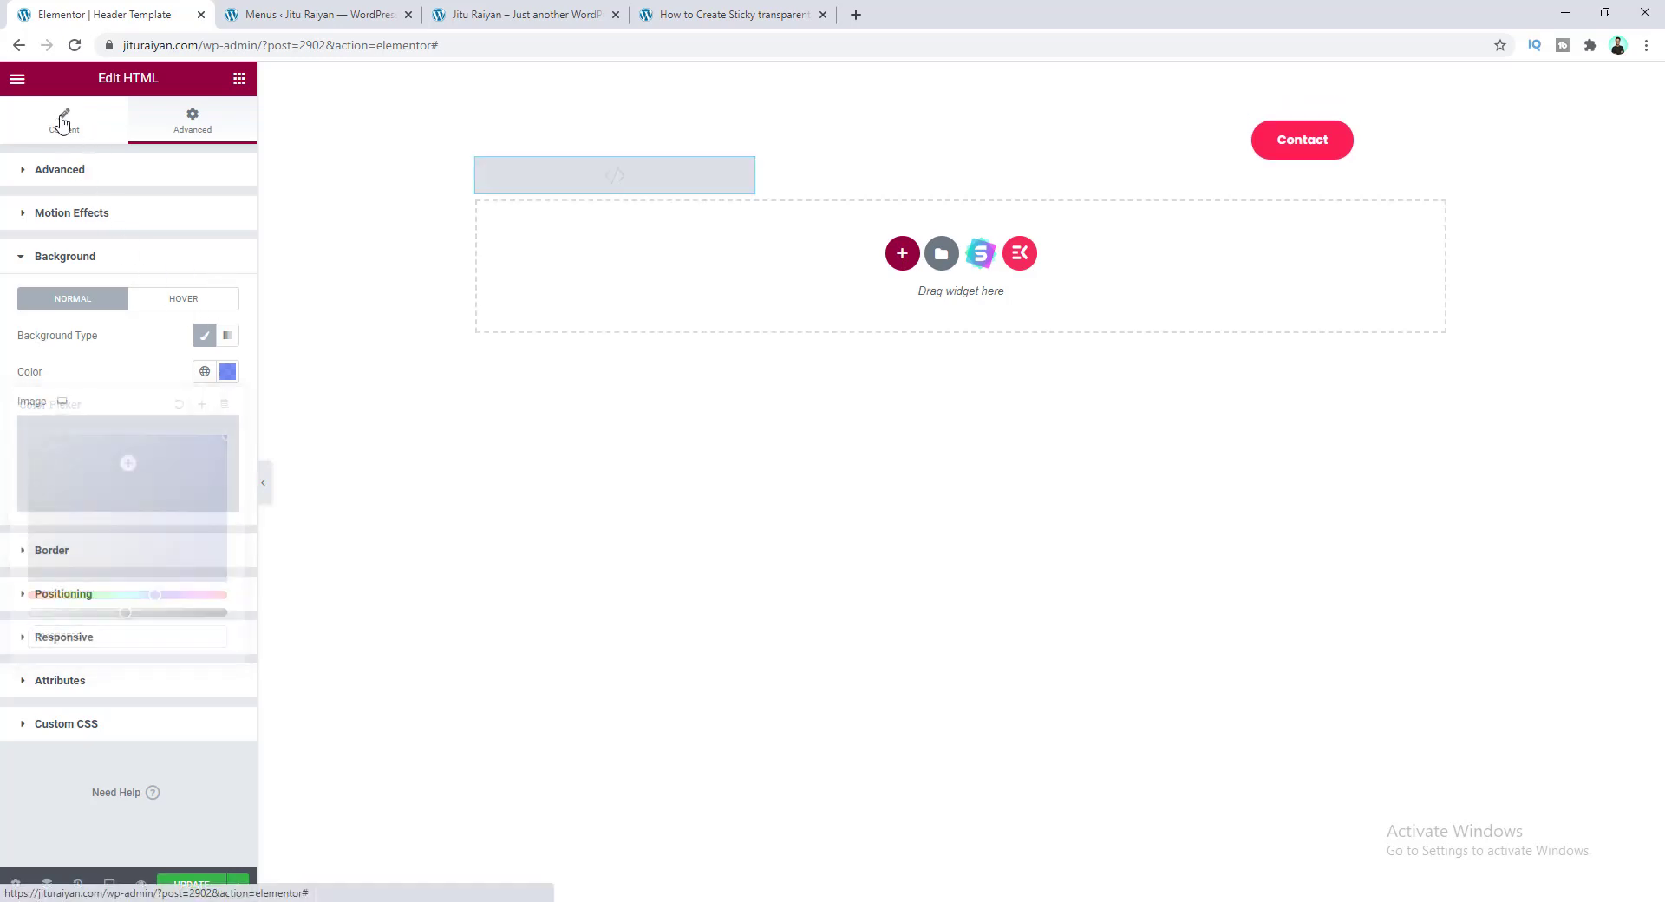
pyautogui.click(165, 244)
pyautogui.doubleClick(165, 243)
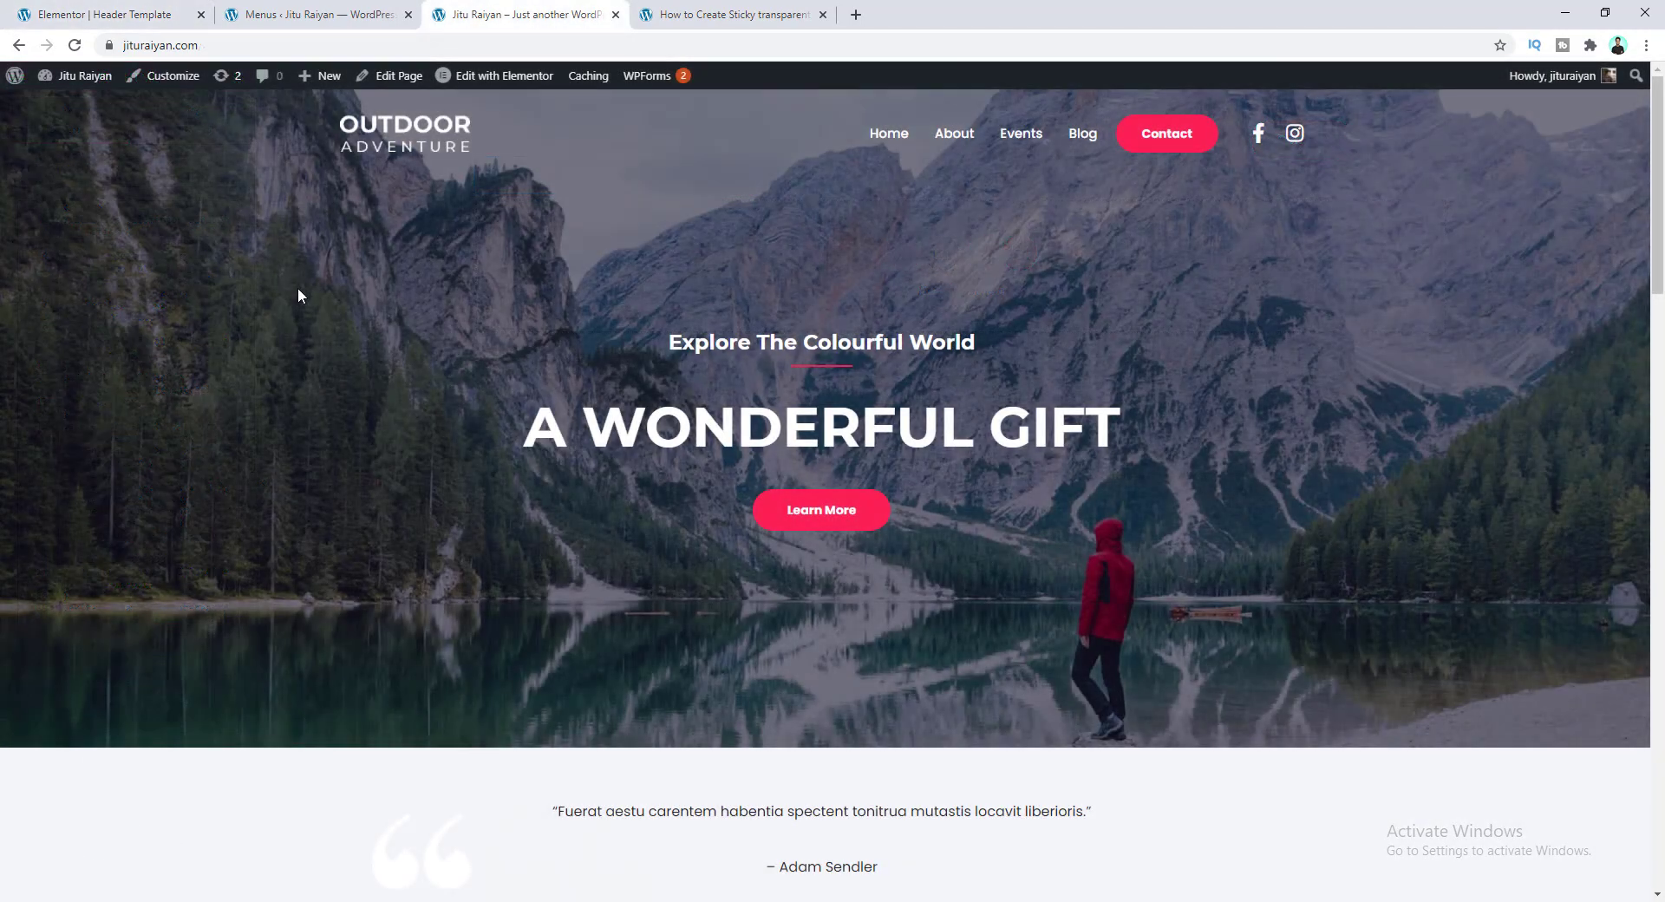
pyautogui.scroll(-10, 298, 290)
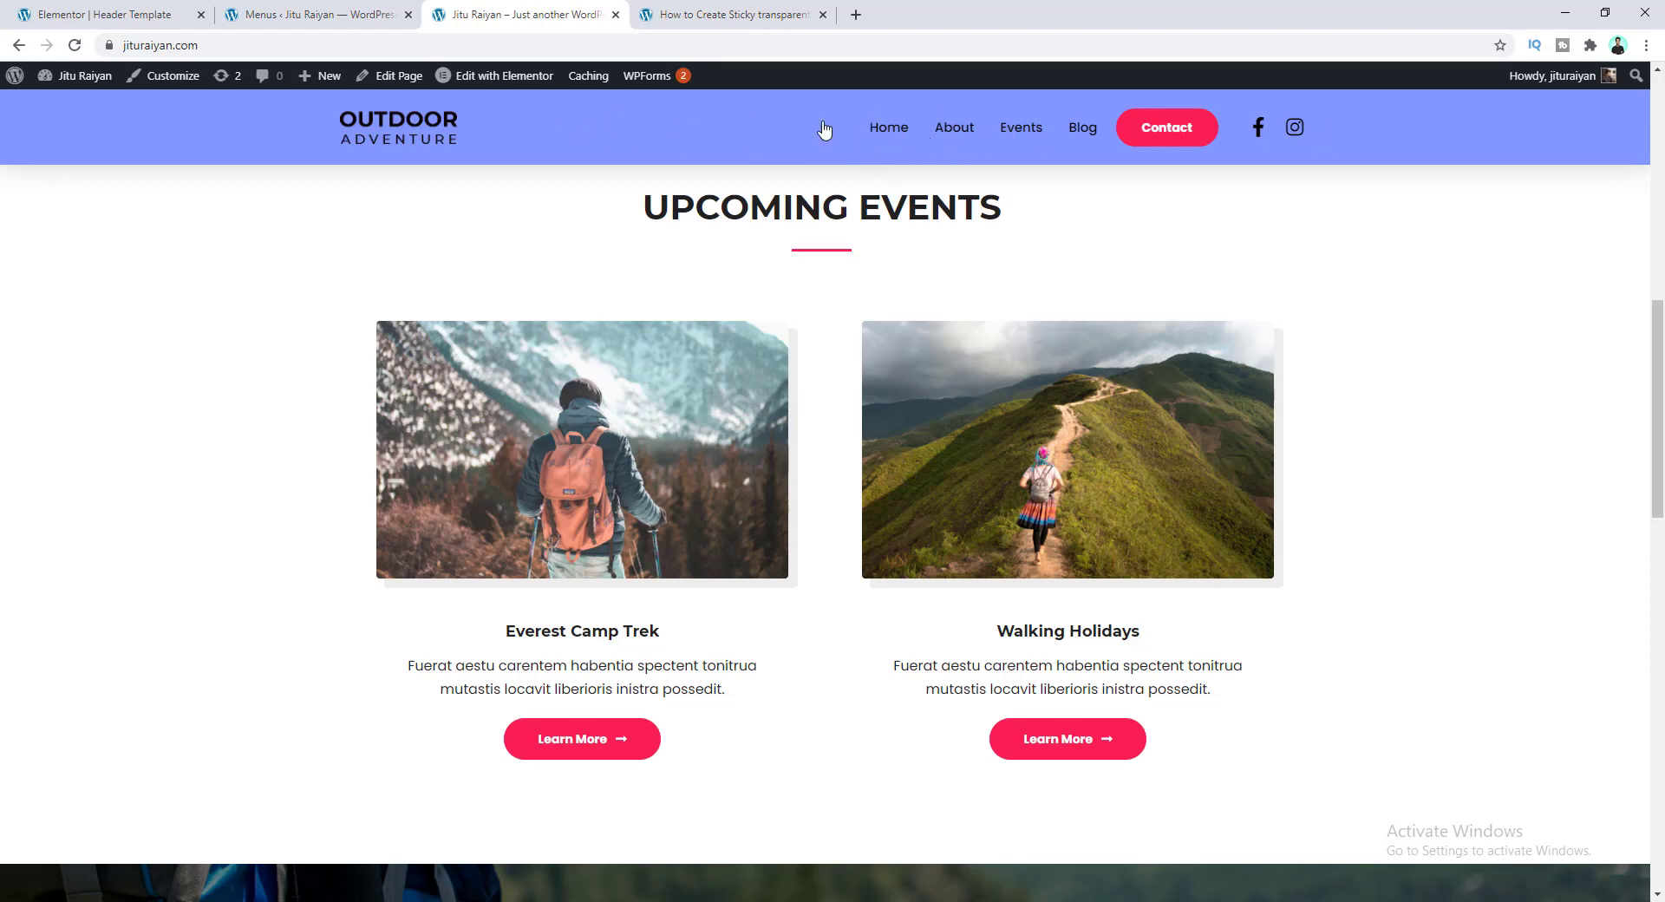
# - Set the sticky menu link and icon color to red in the HTML code and check it on the live homepage
pyautogui.click(120, 10)
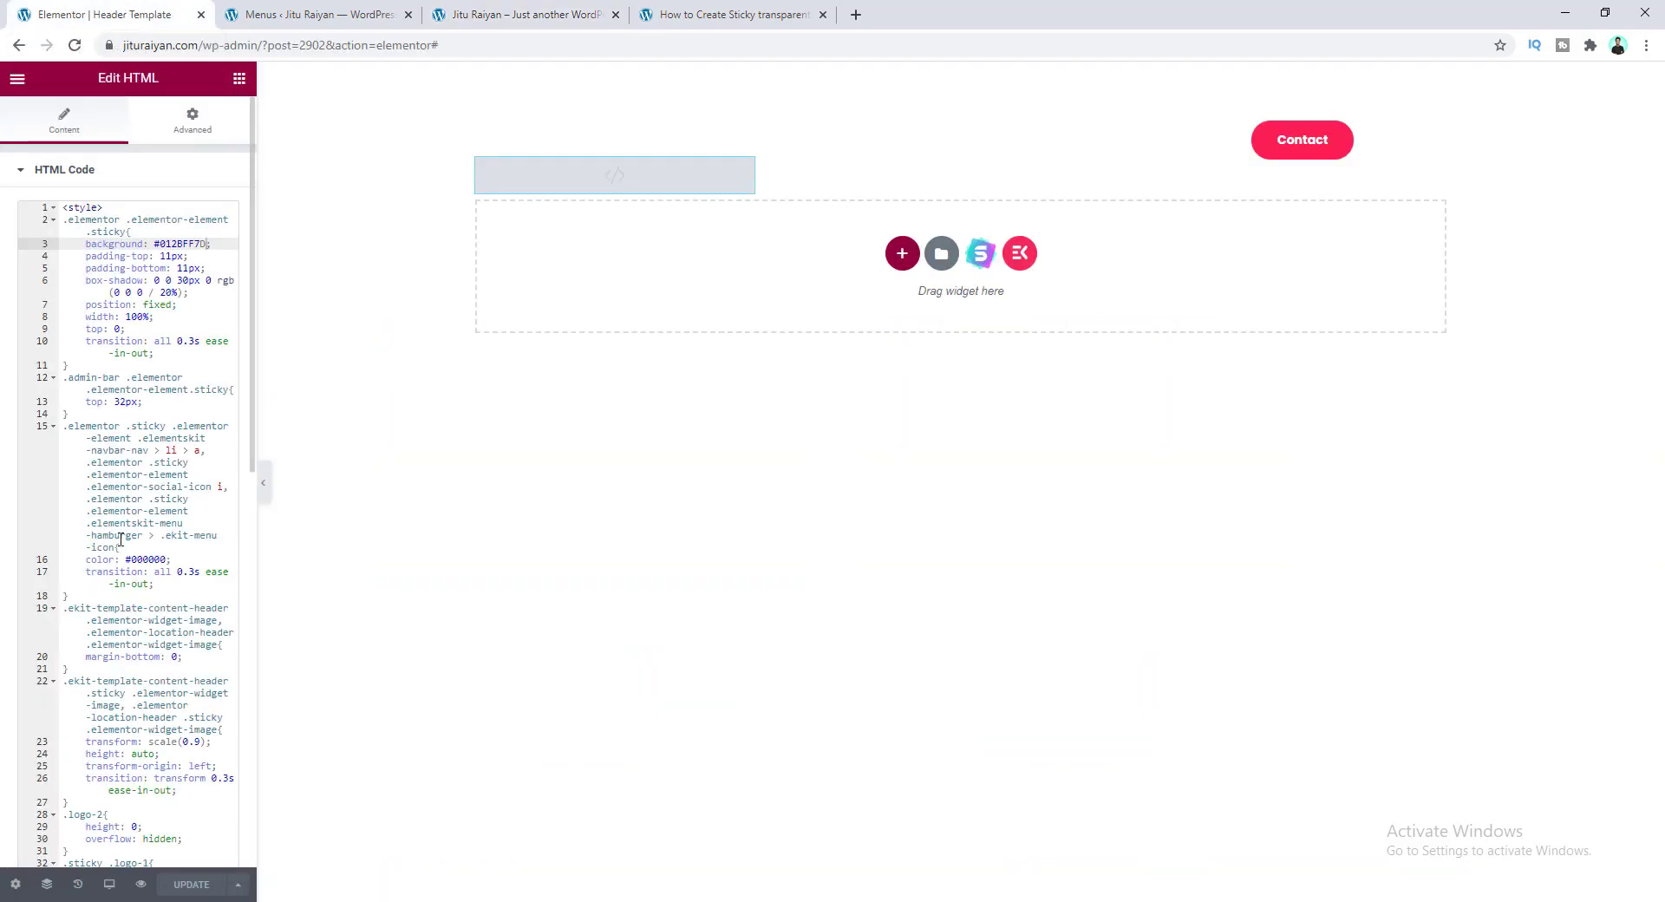
pyautogui.moveTo(164, 562); pyautogui.dragTo(127, 561)
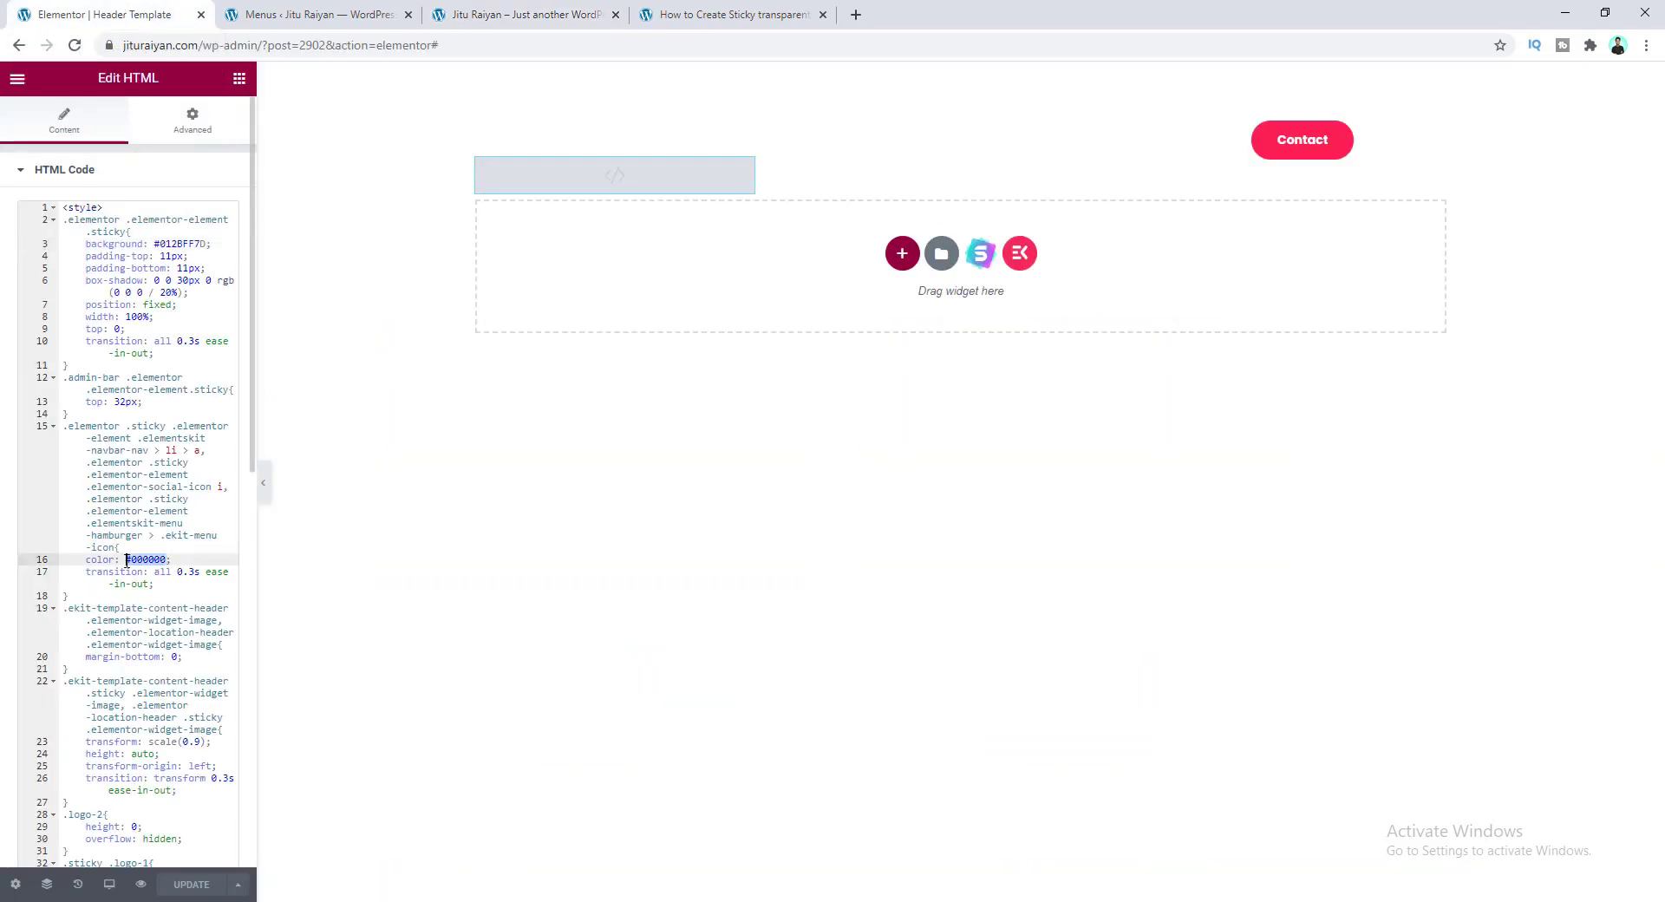
pyautogui.write('red')
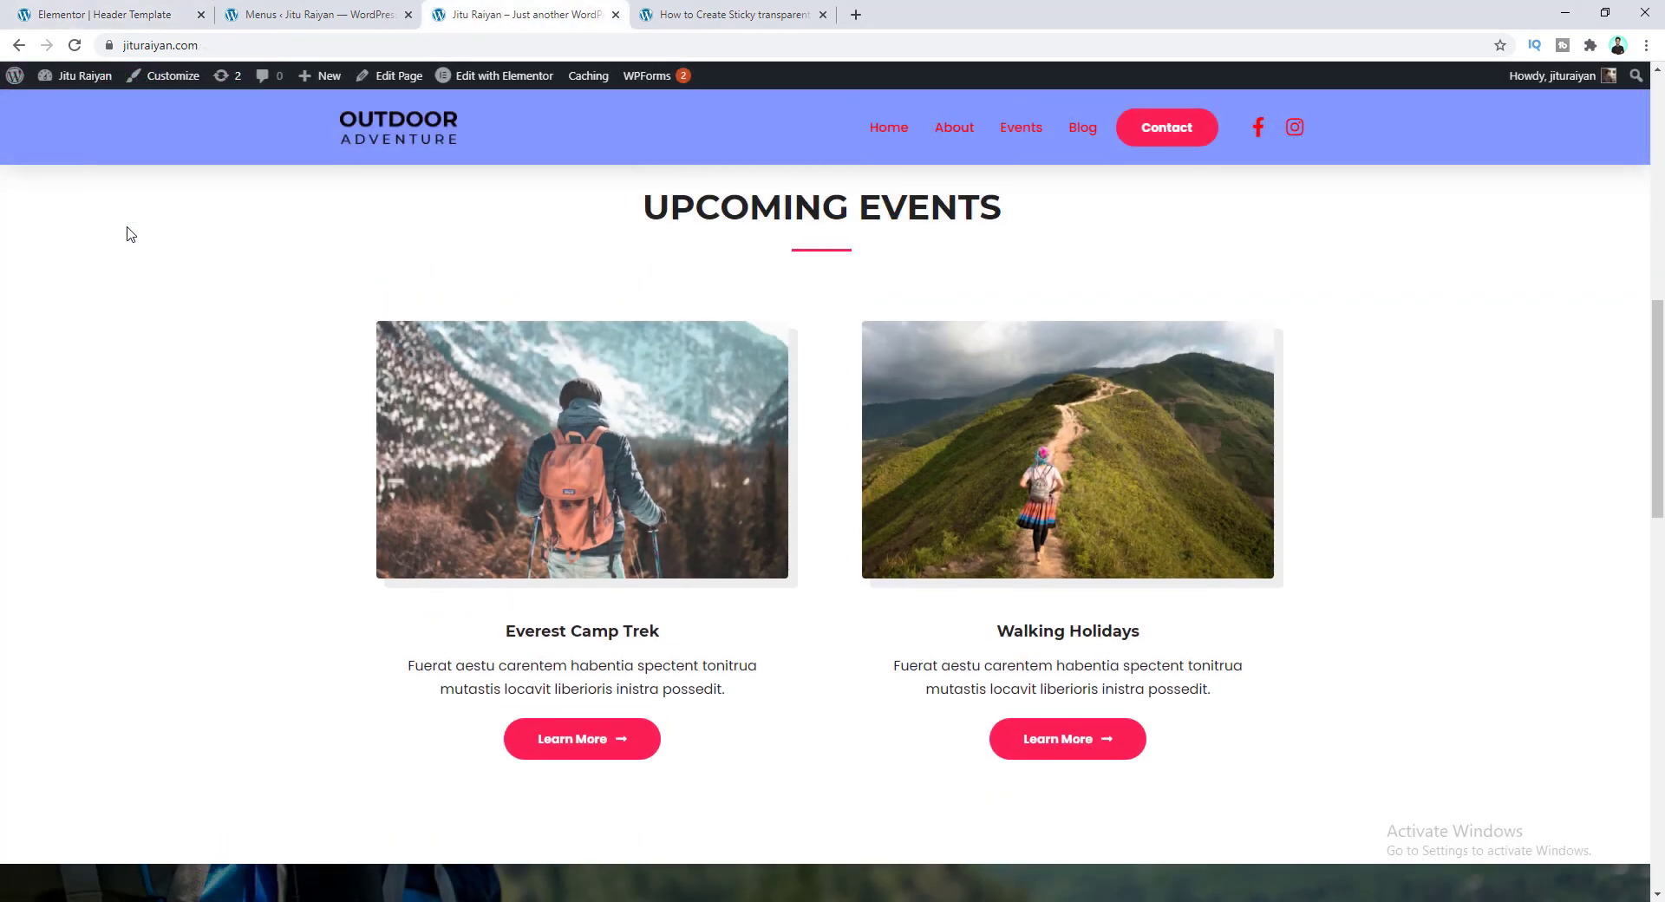
pyautogui.scroll(-4, 365, 169)
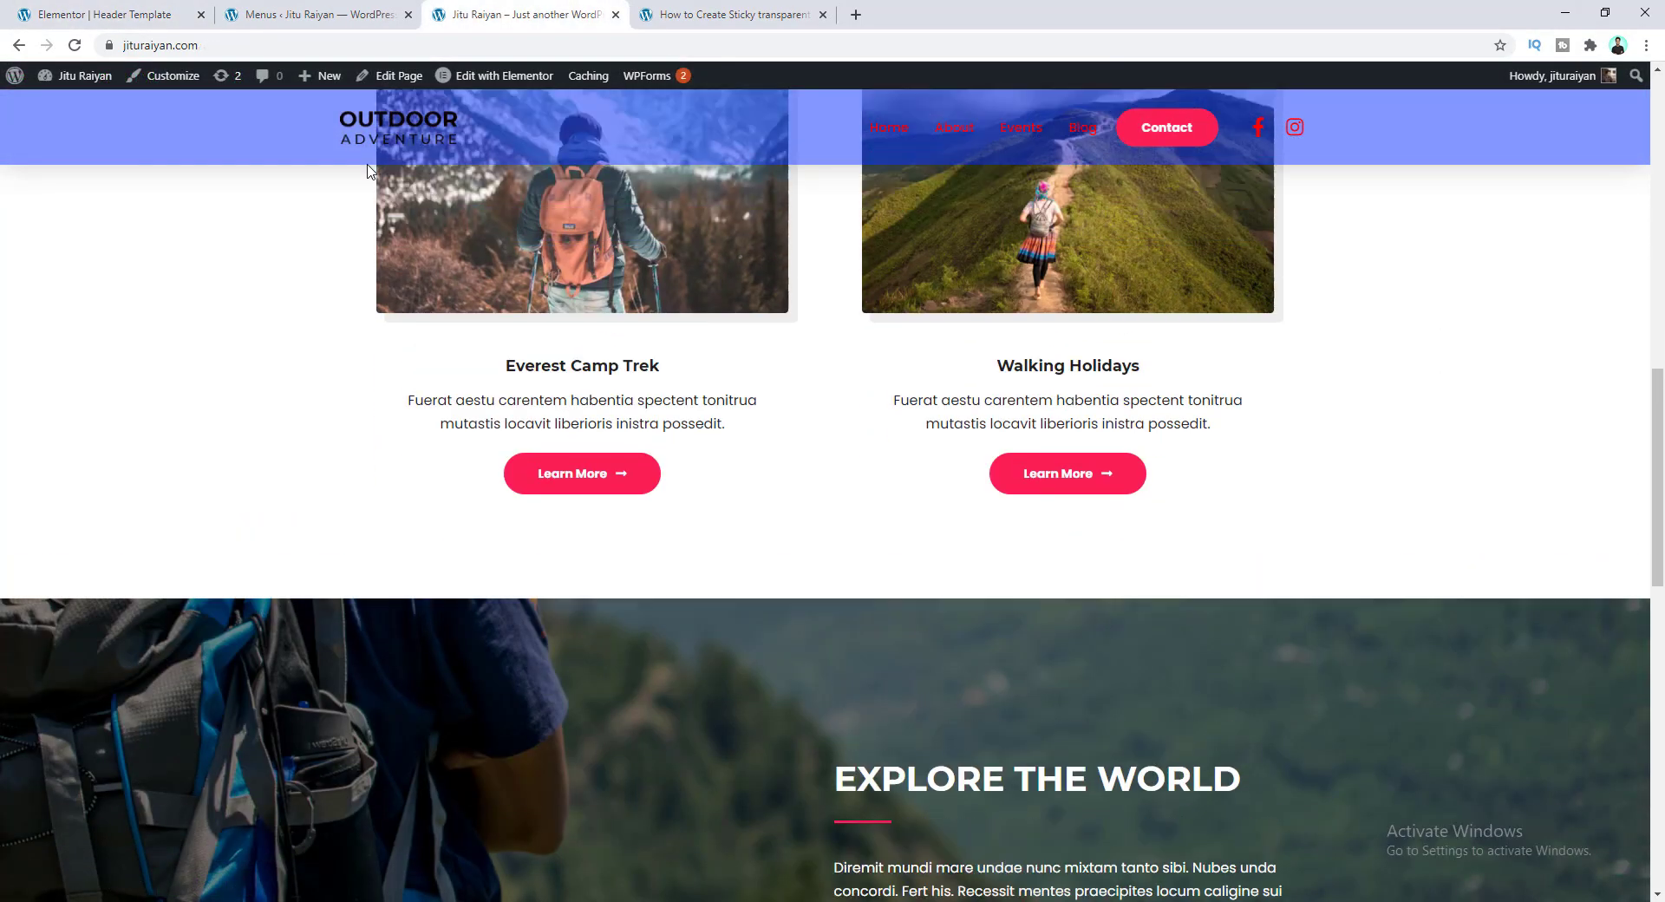
pyautogui.scroll(4, 366, 171)
pyautogui.scroll(1, 381, 170)
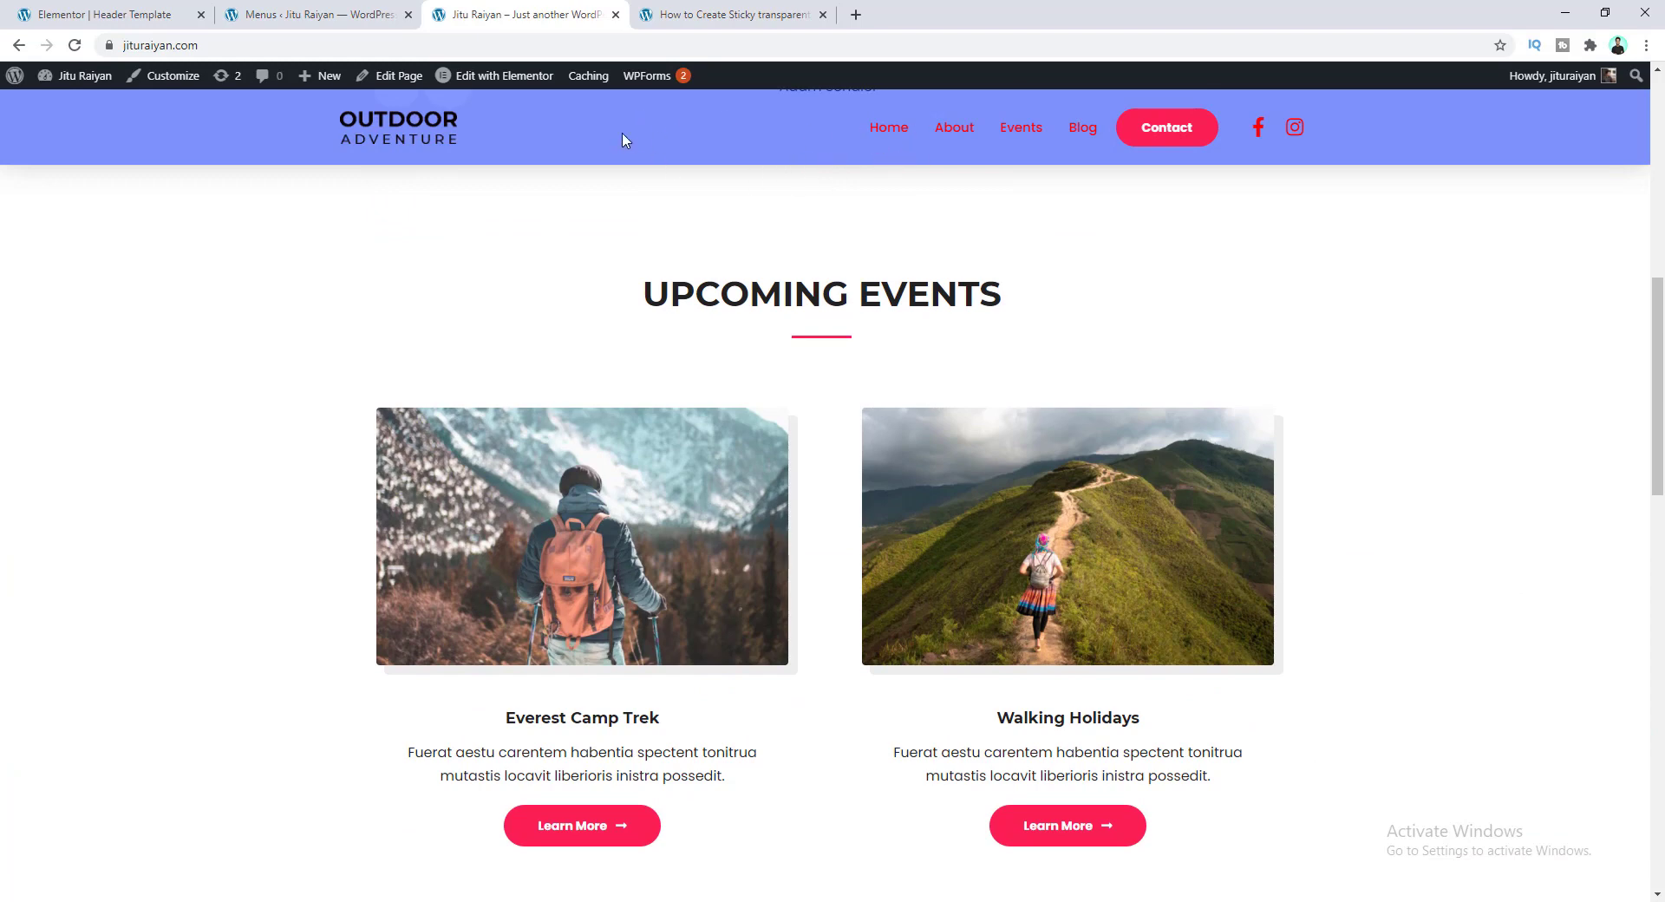
pyautogui.click(86, 14)
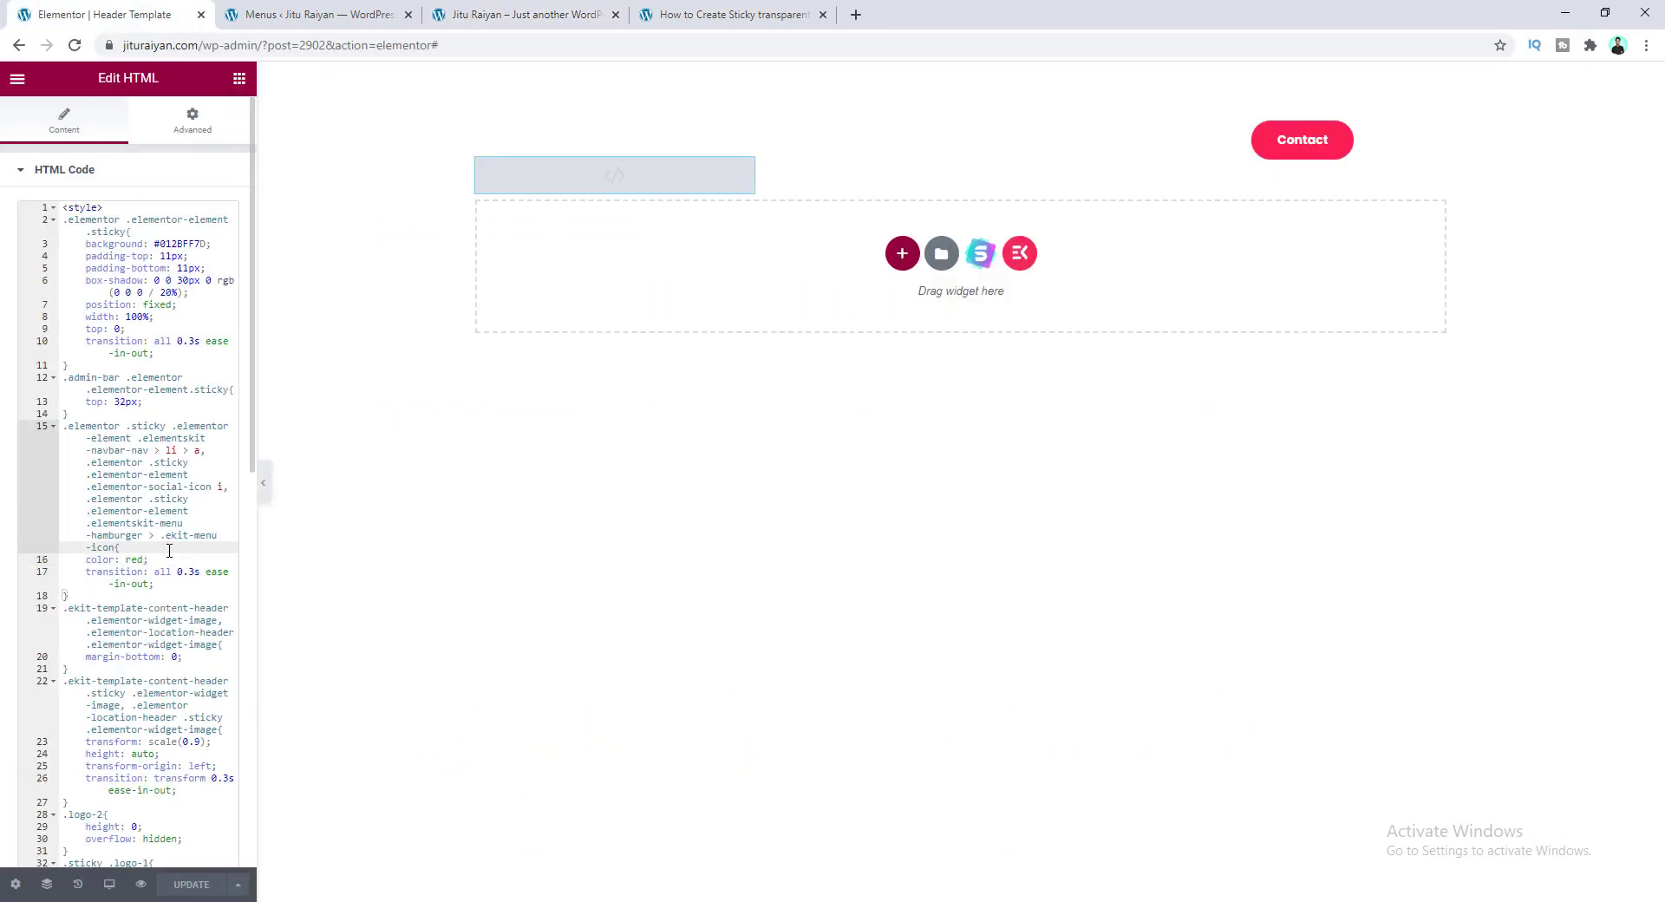
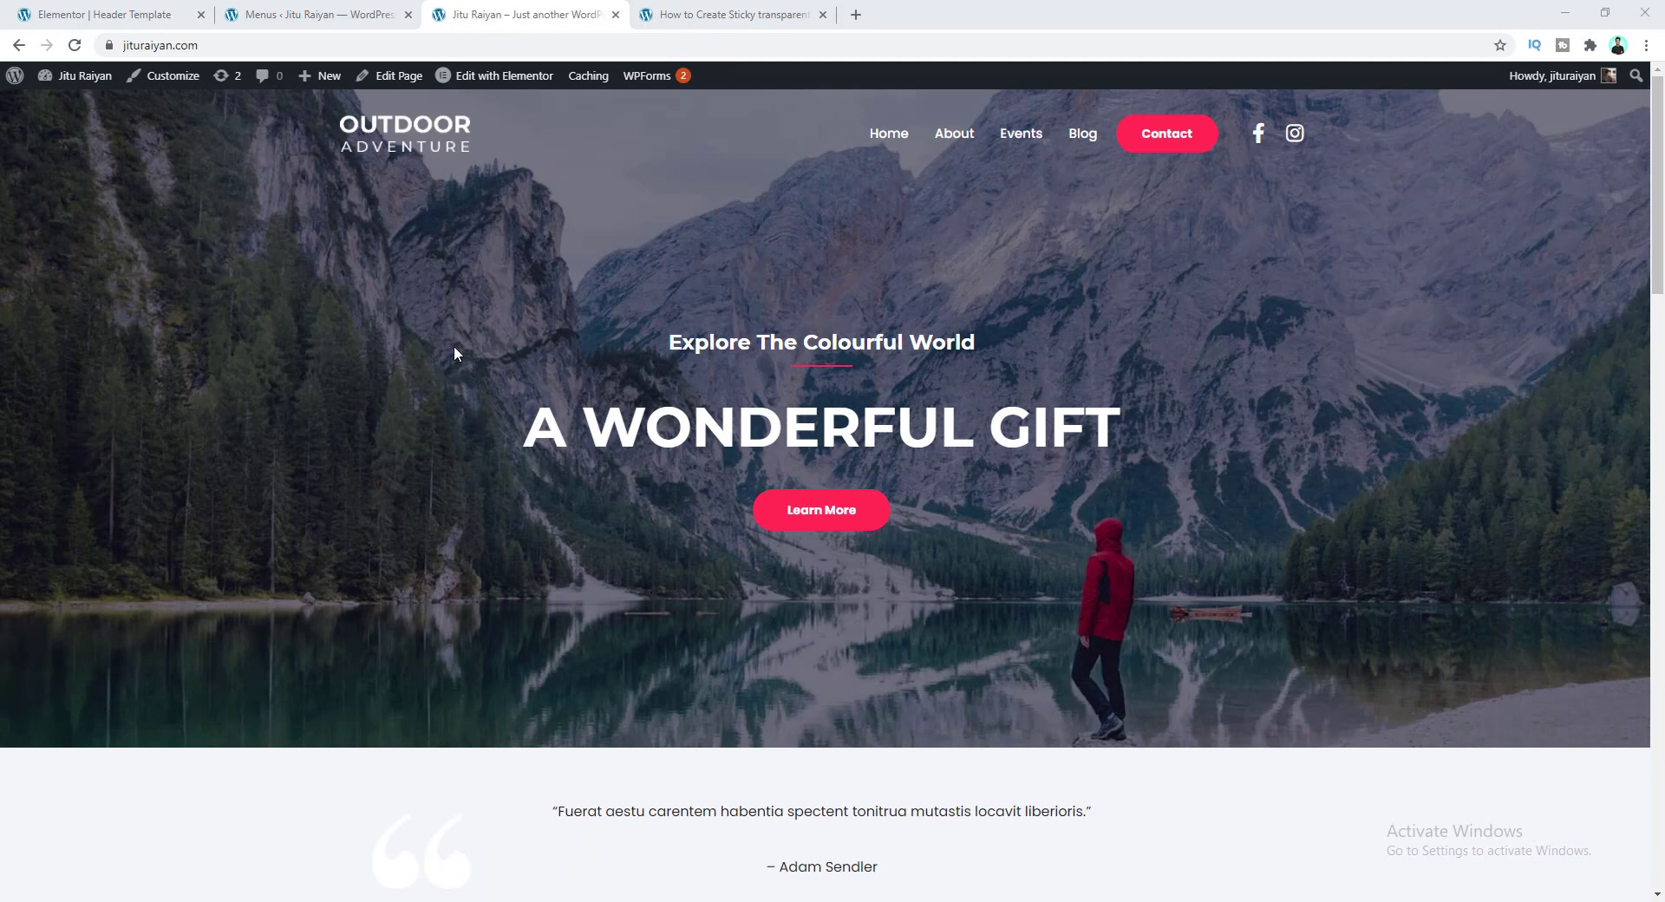
# - Preview the live homepage at iPad Pro size with the browser's inspector and examine the header's hamburger menu
pyautogui.rightClick(454, 331)
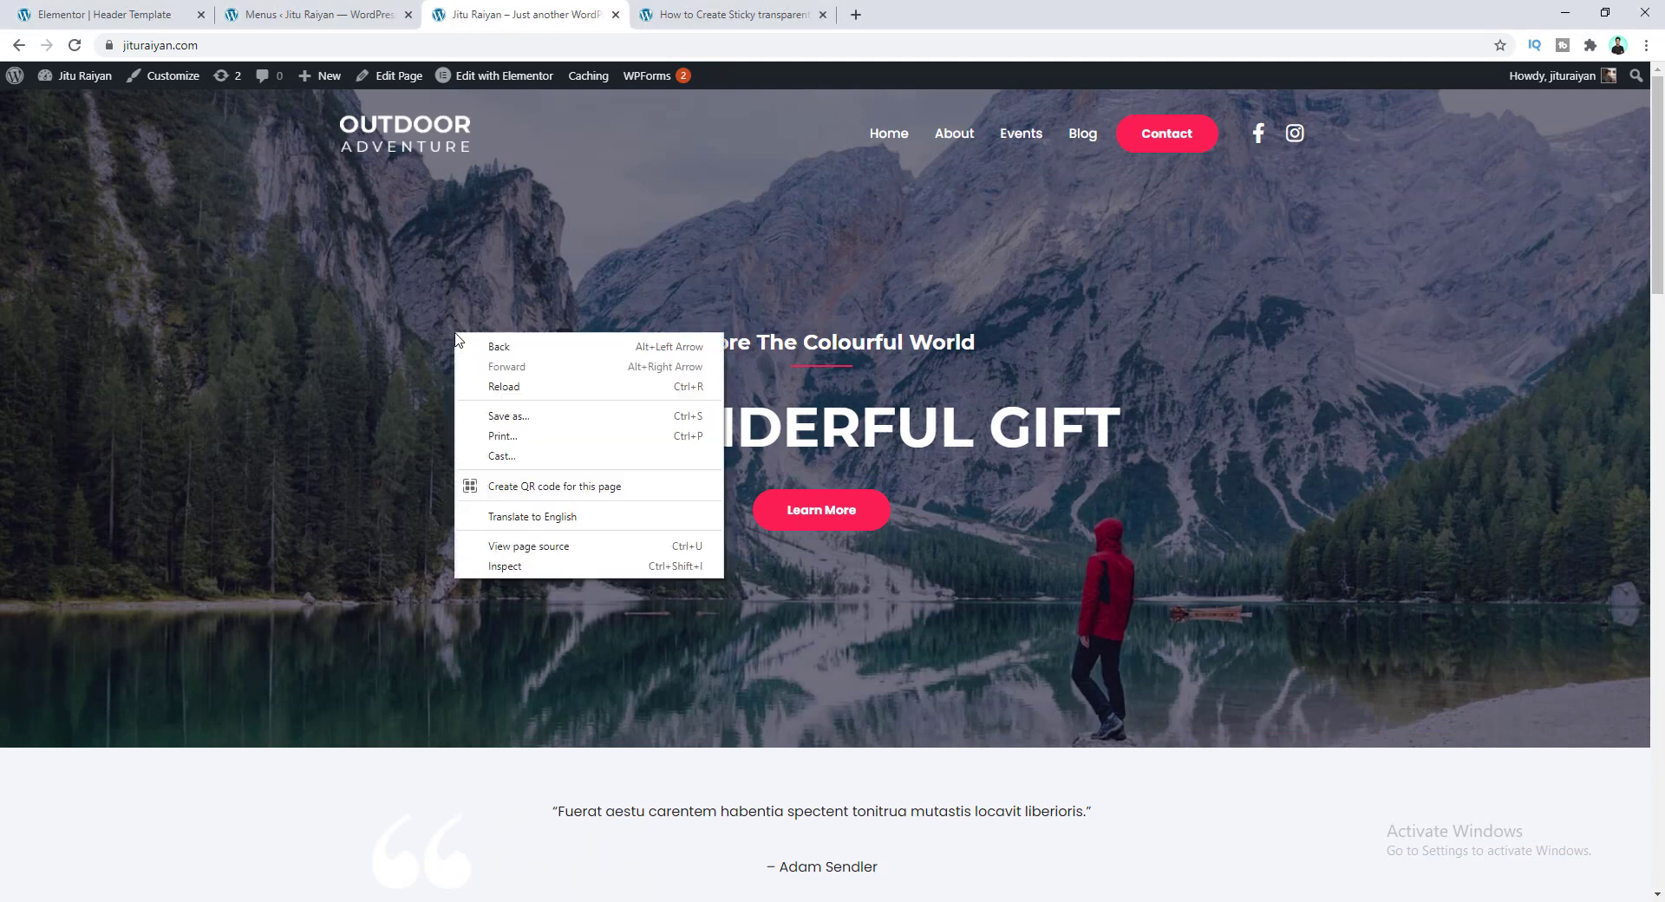
pyautogui.click(537, 568)
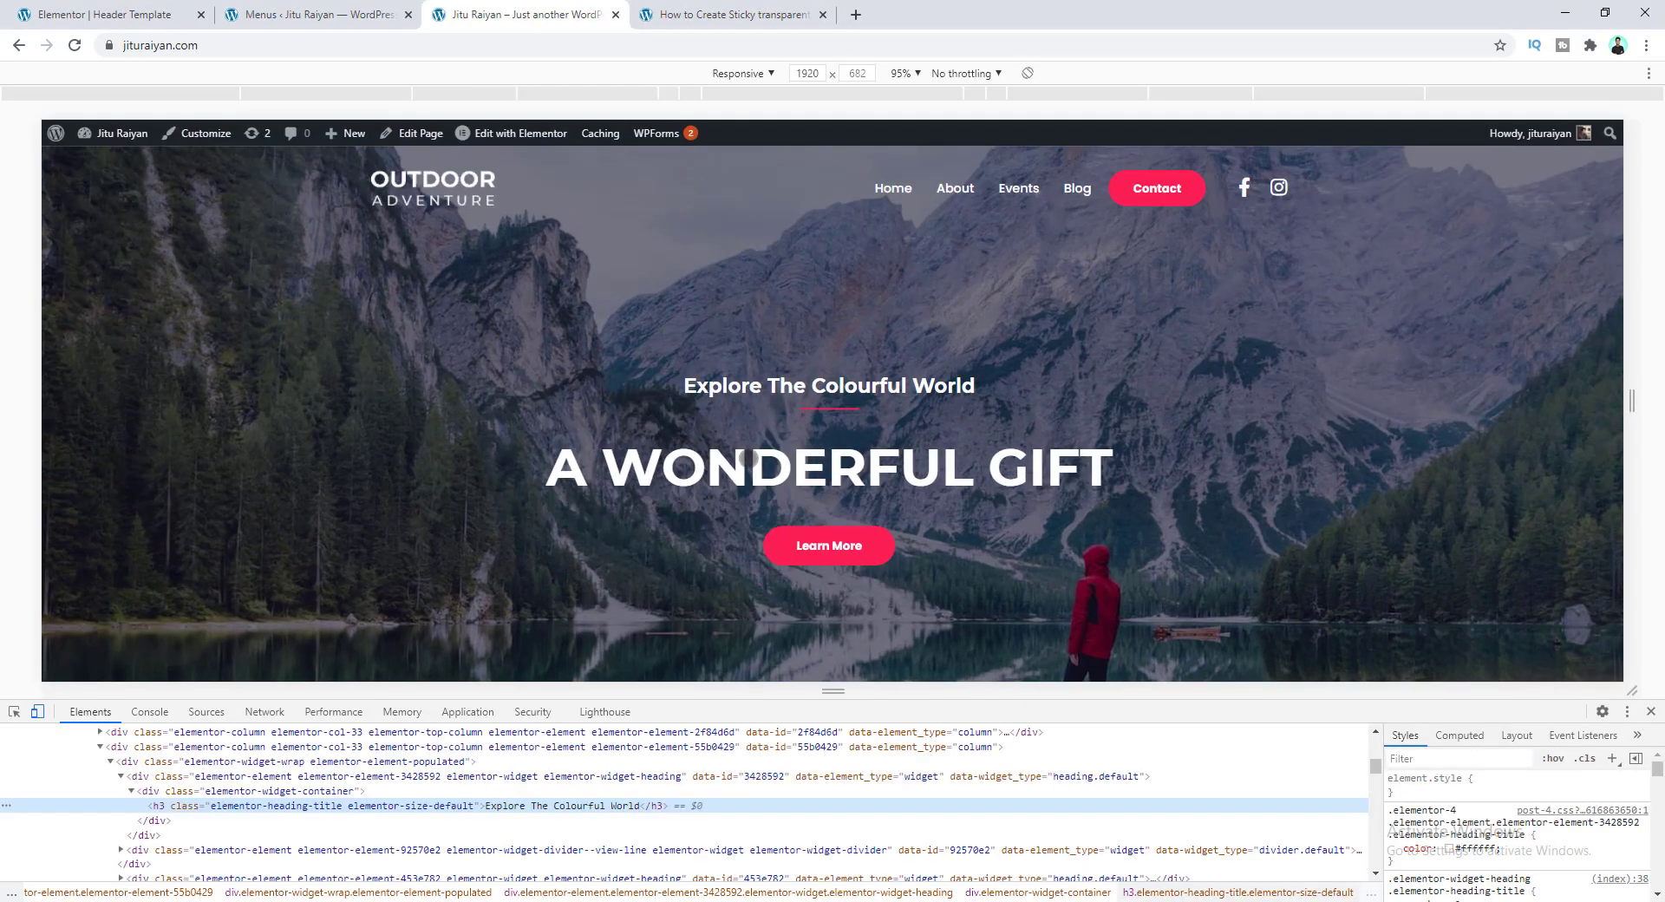
pyautogui.click(759, 76)
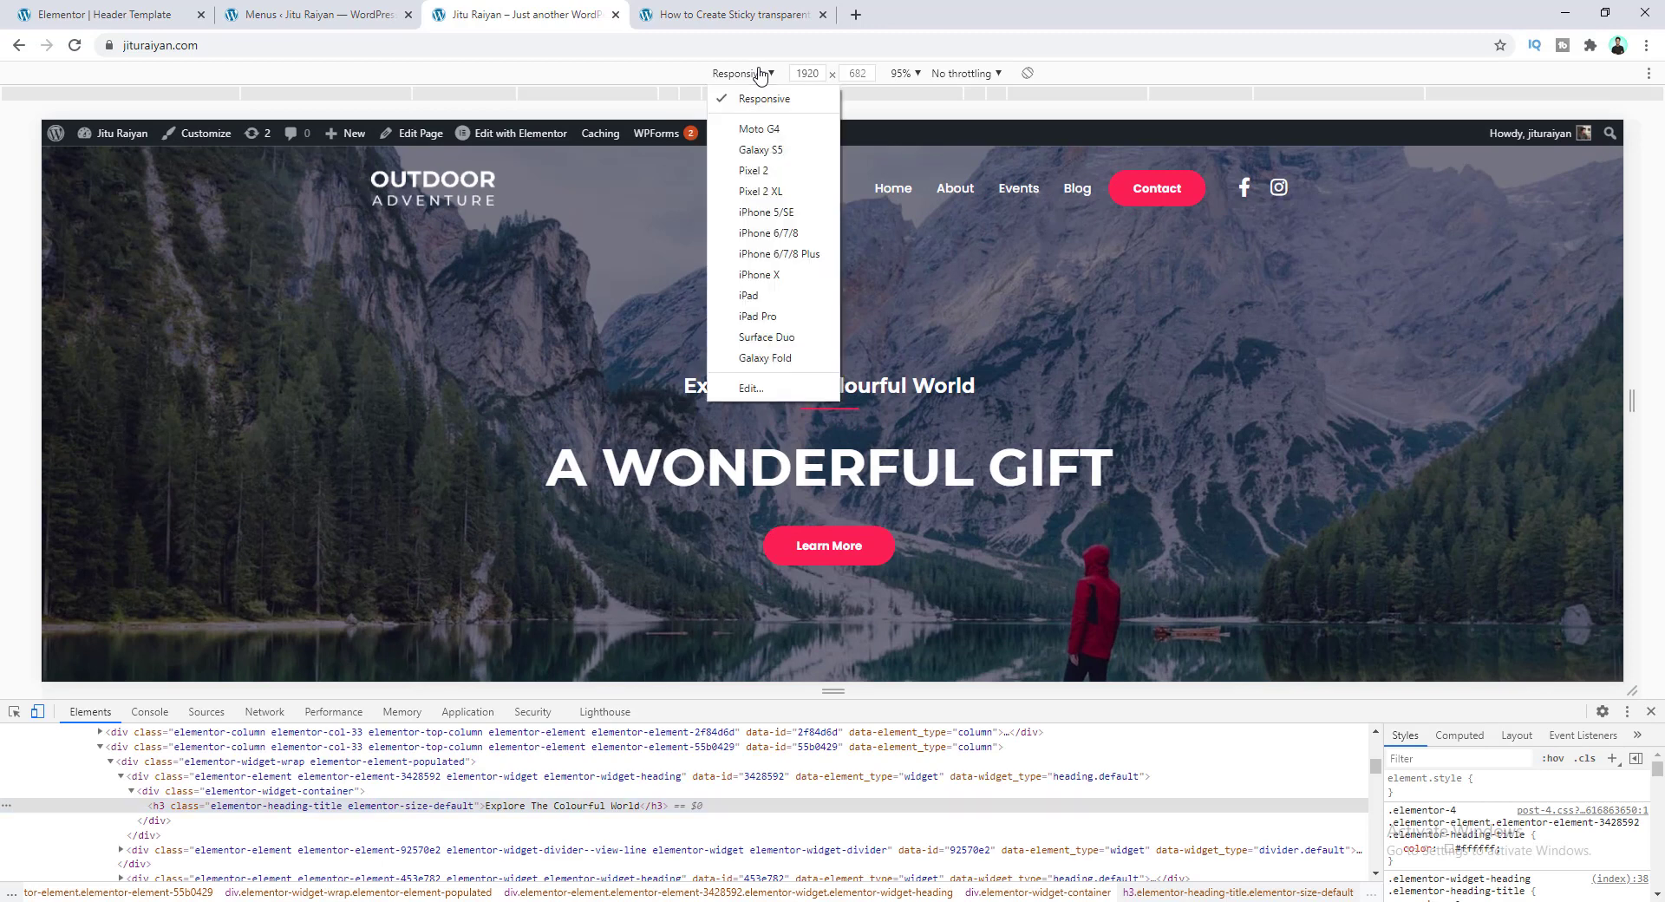
pyautogui.click(776, 317)
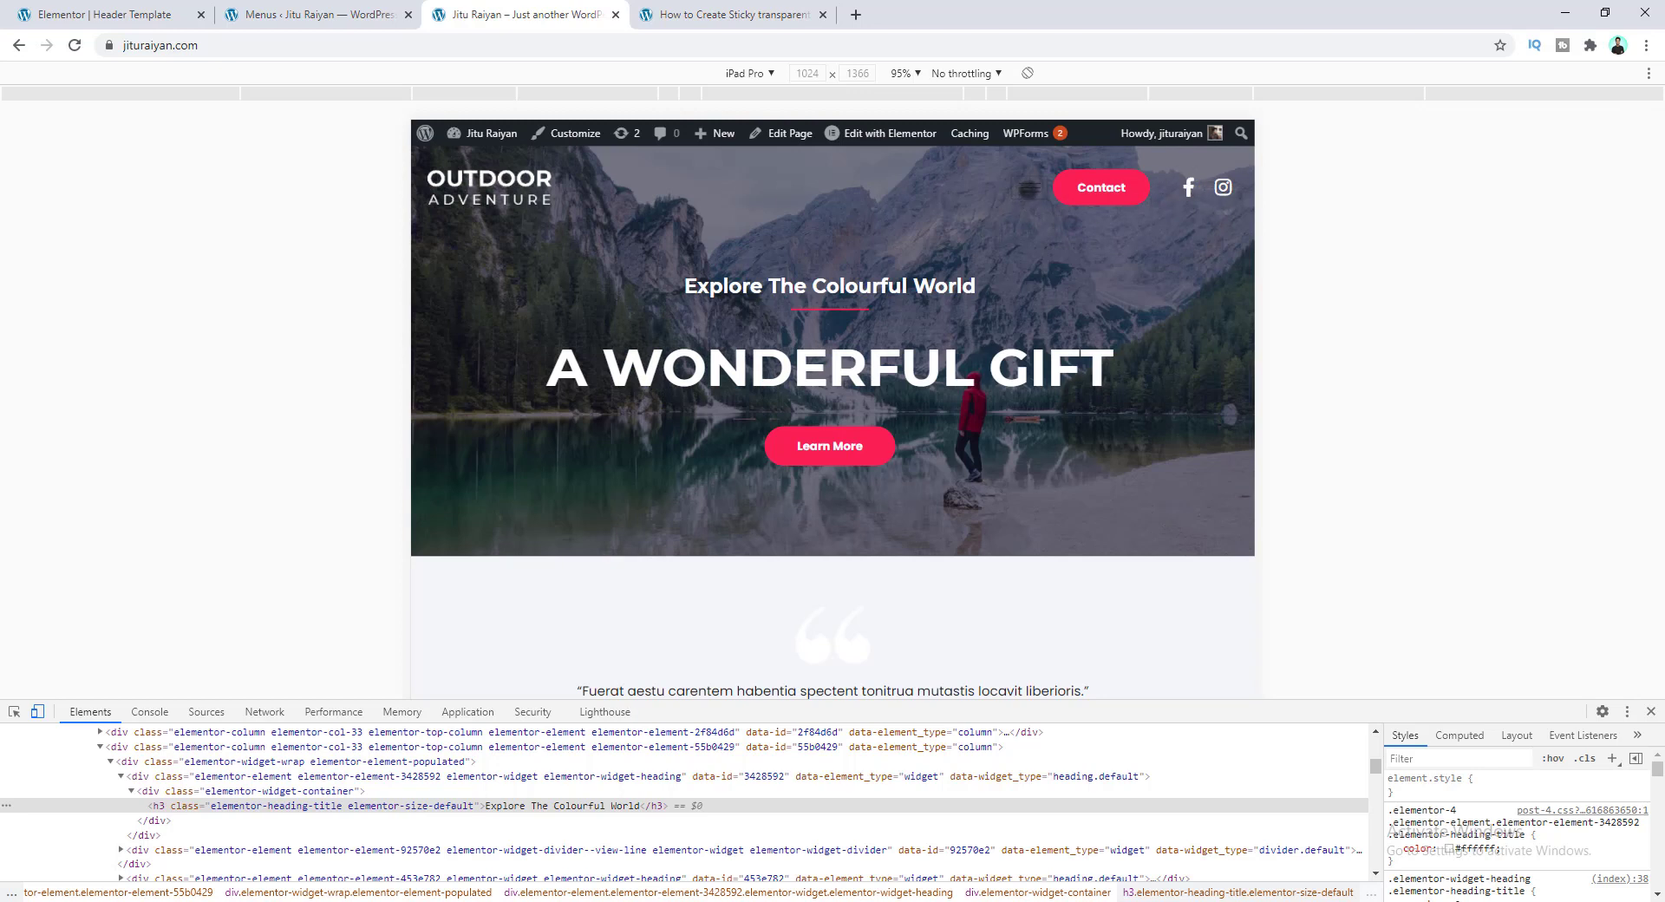
pyautogui.click(1028, 189)
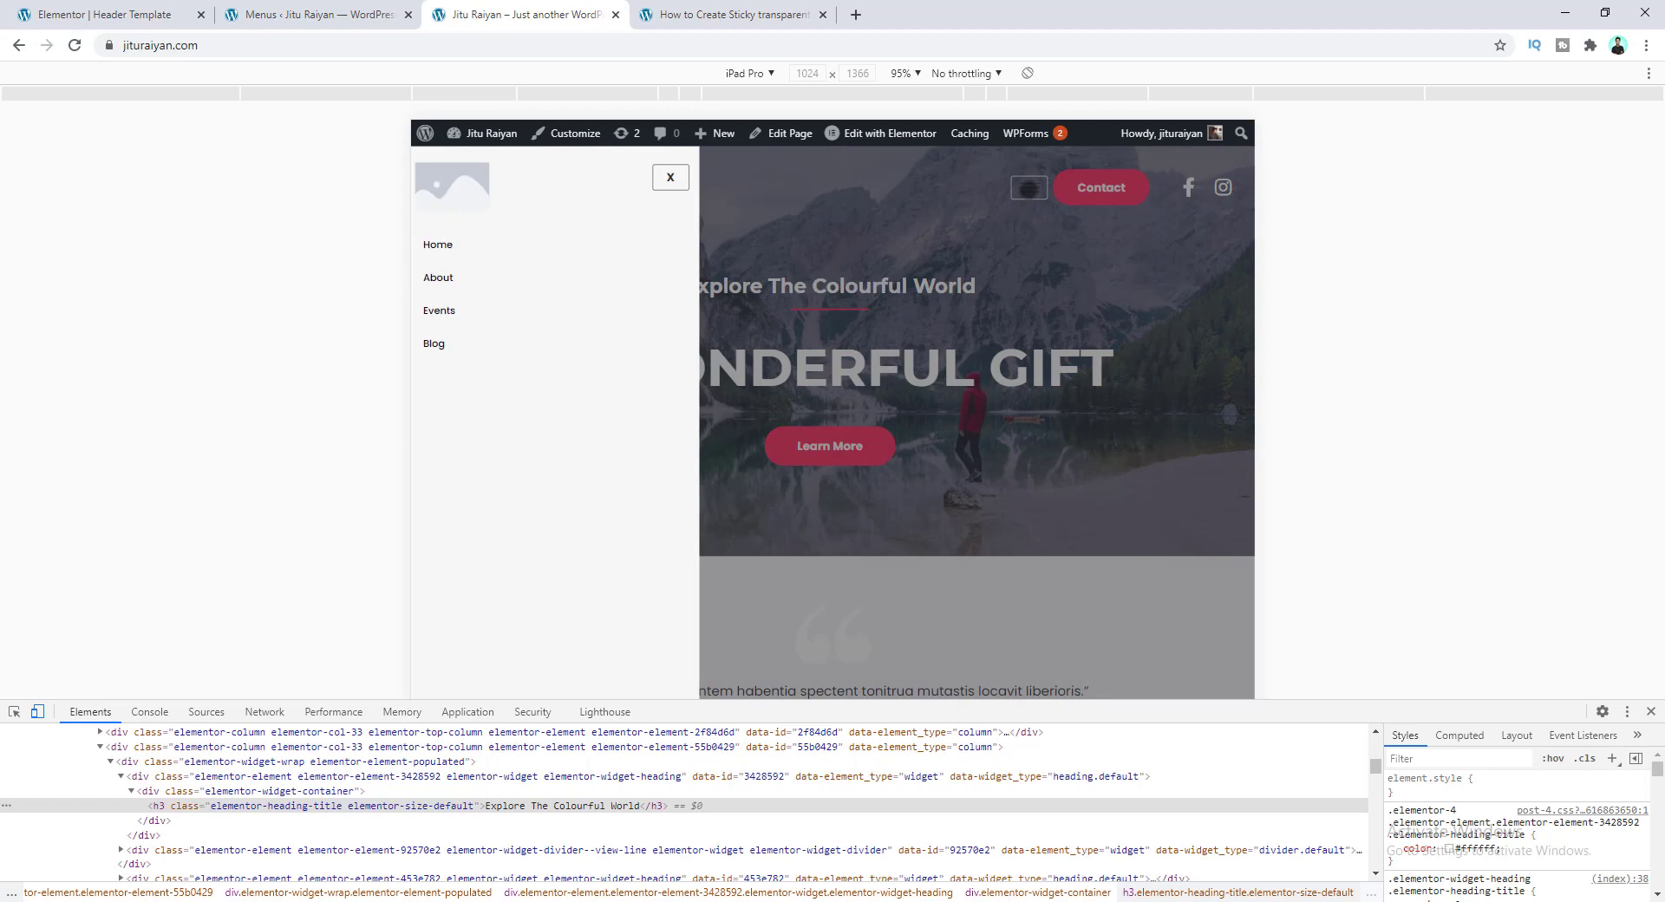
pyautogui.click(876, 284)
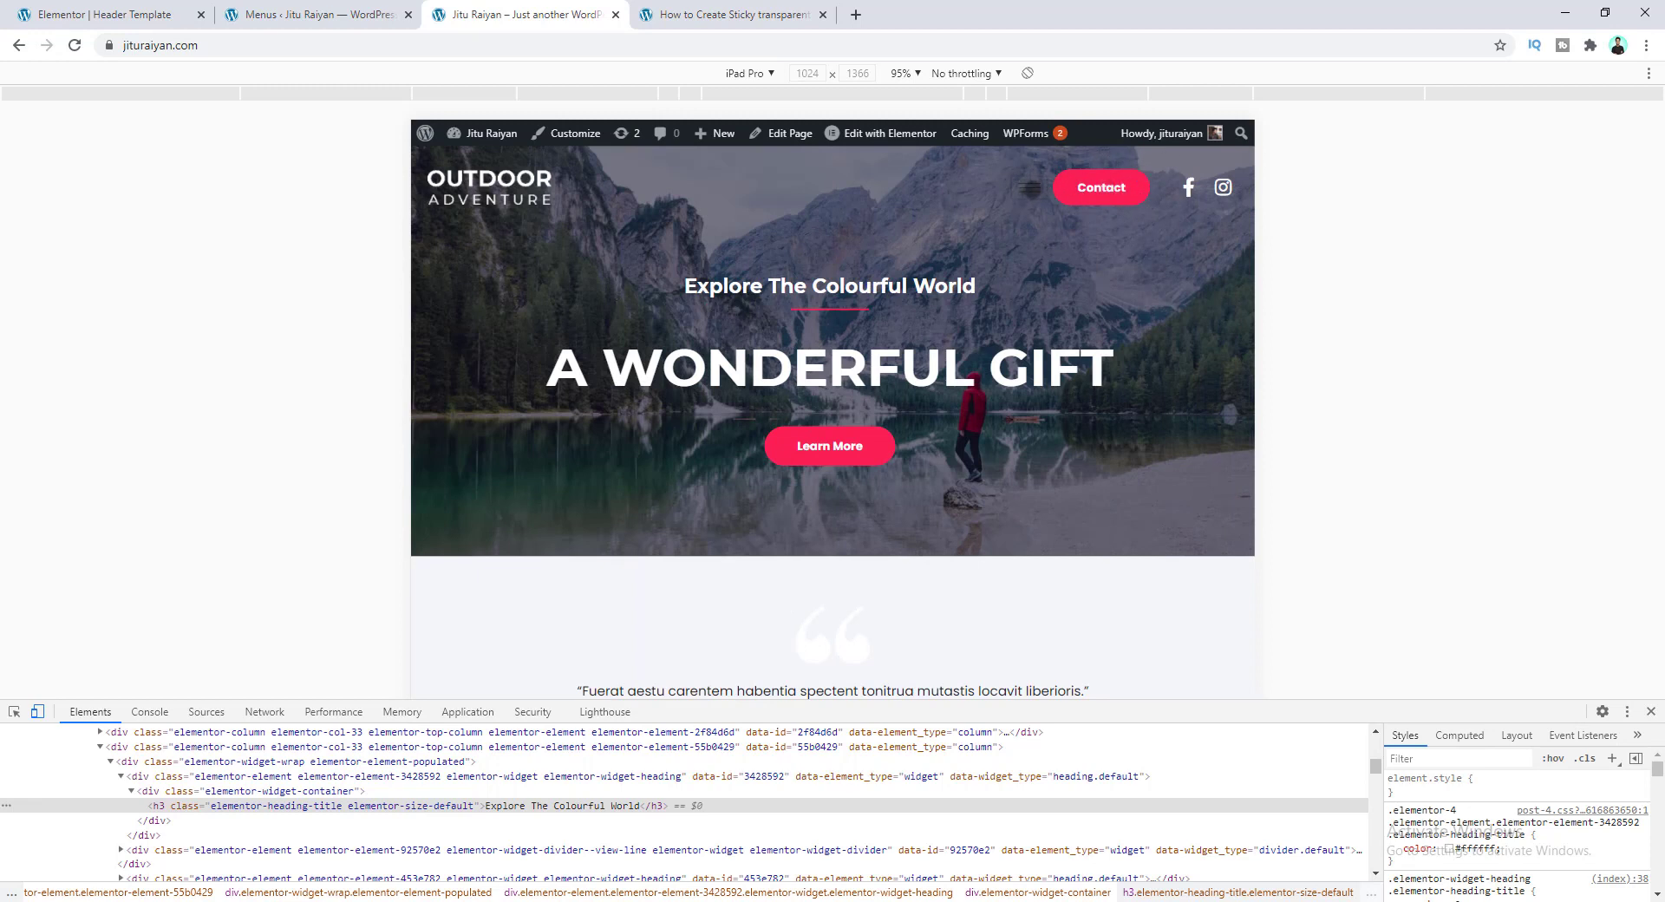
pyautogui.click(1029, 189)
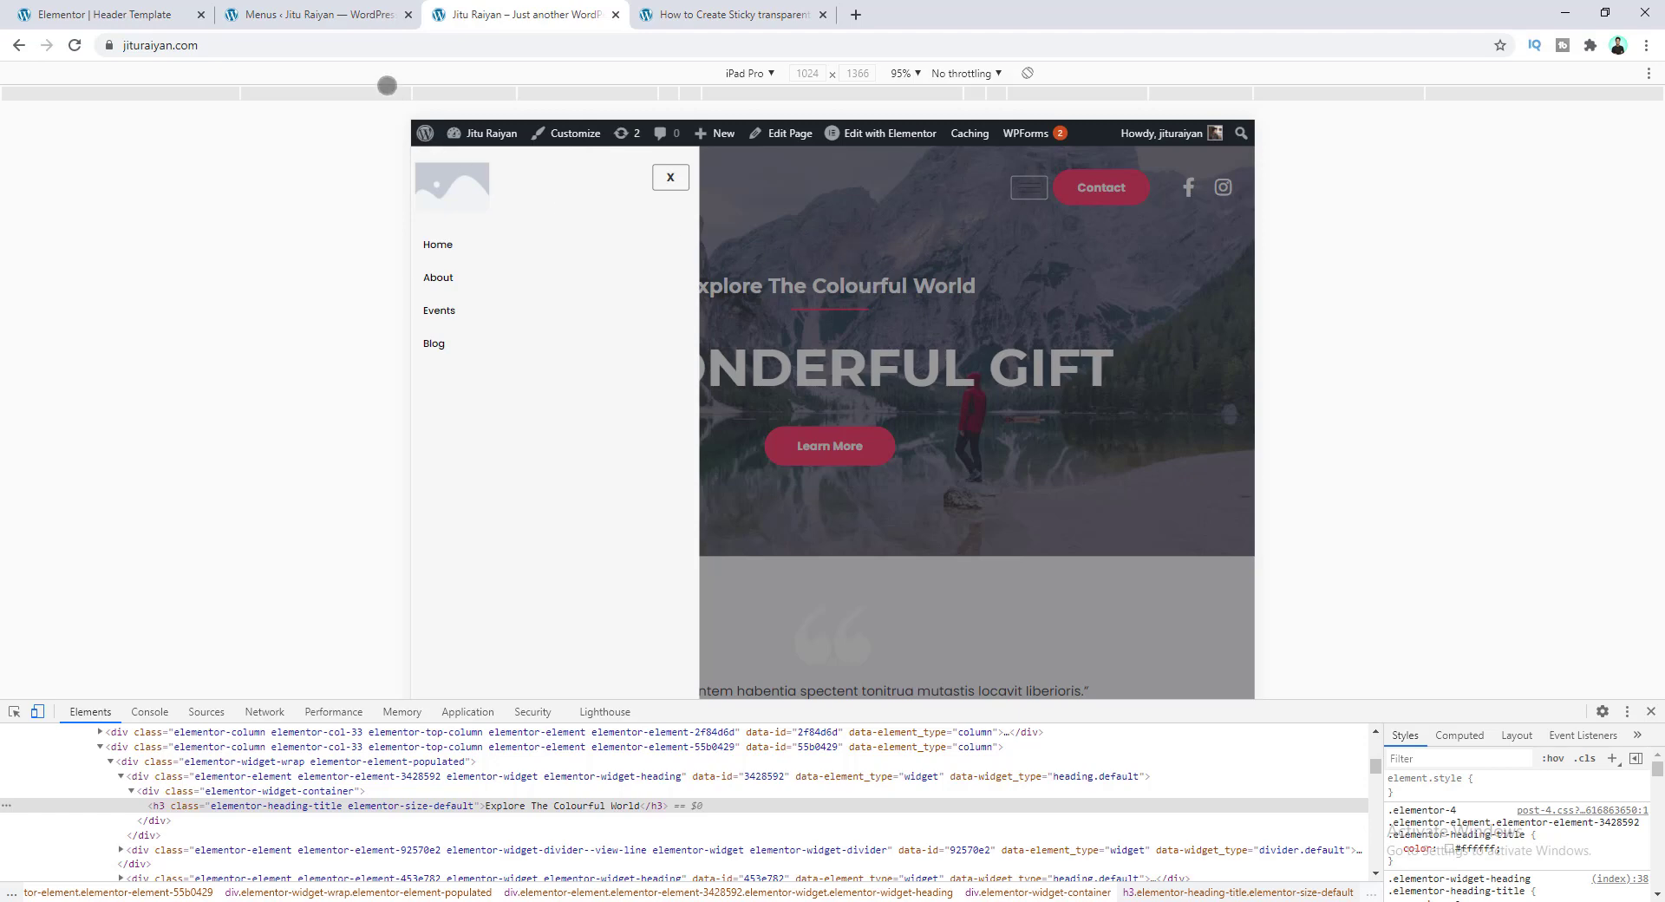
# - Create a new WordPress menu named Primary Menu Mobile
pyautogui.click(330, 7)
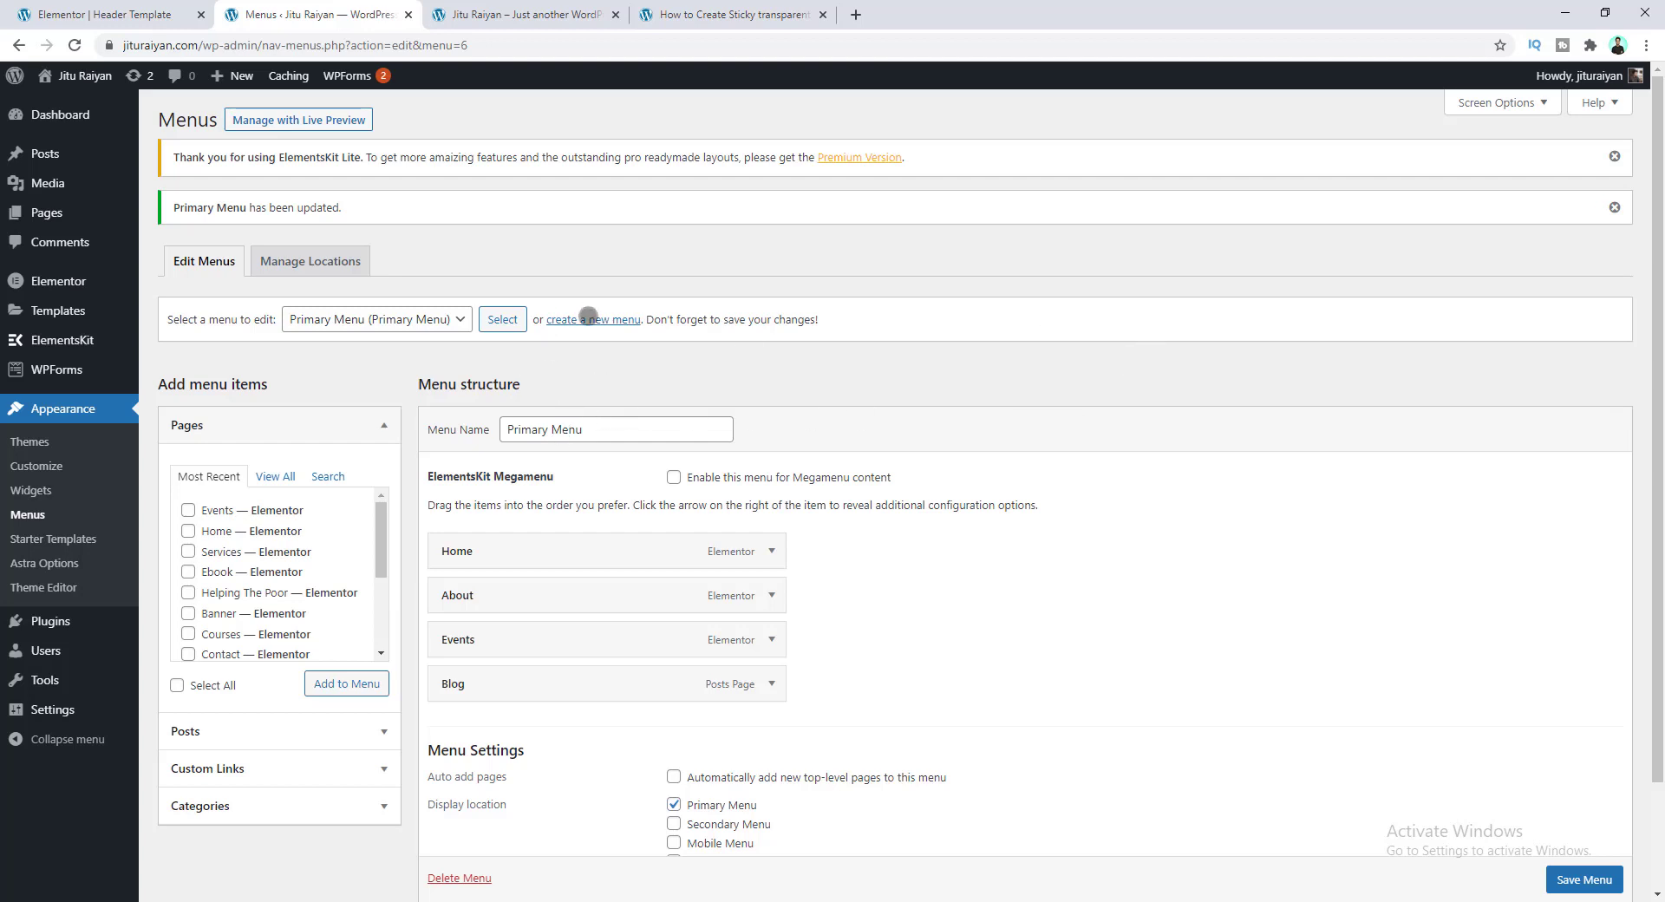
pyautogui.click(602, 319)
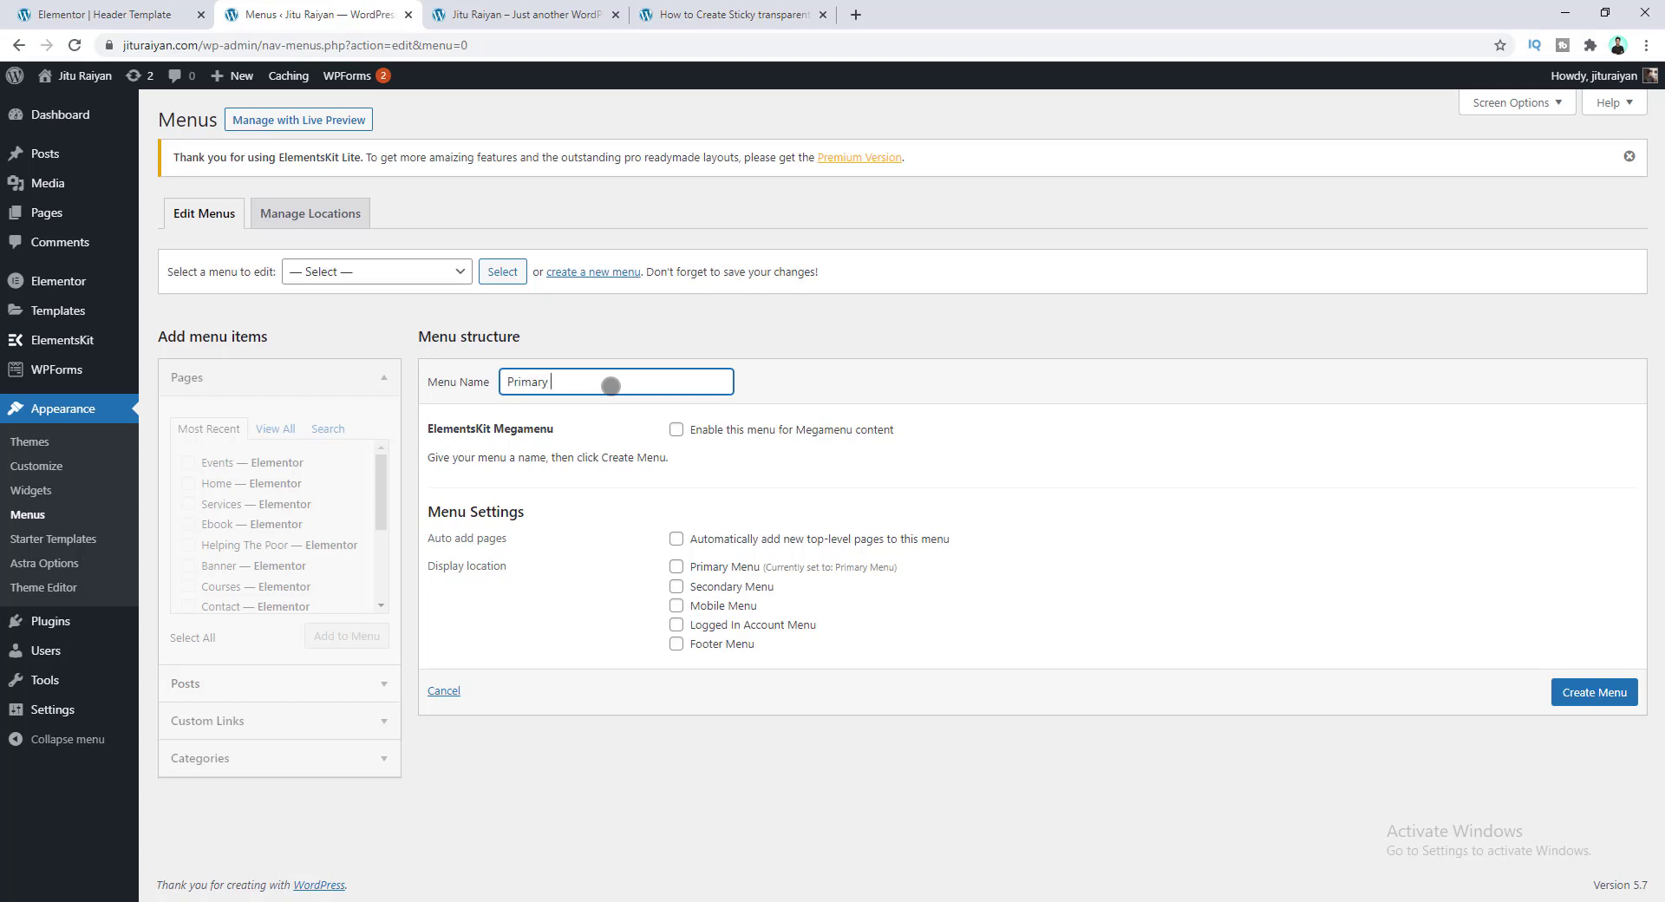
pyautogui.write('Primary Menu Mobile')
pyautogui.click(1591, 692)
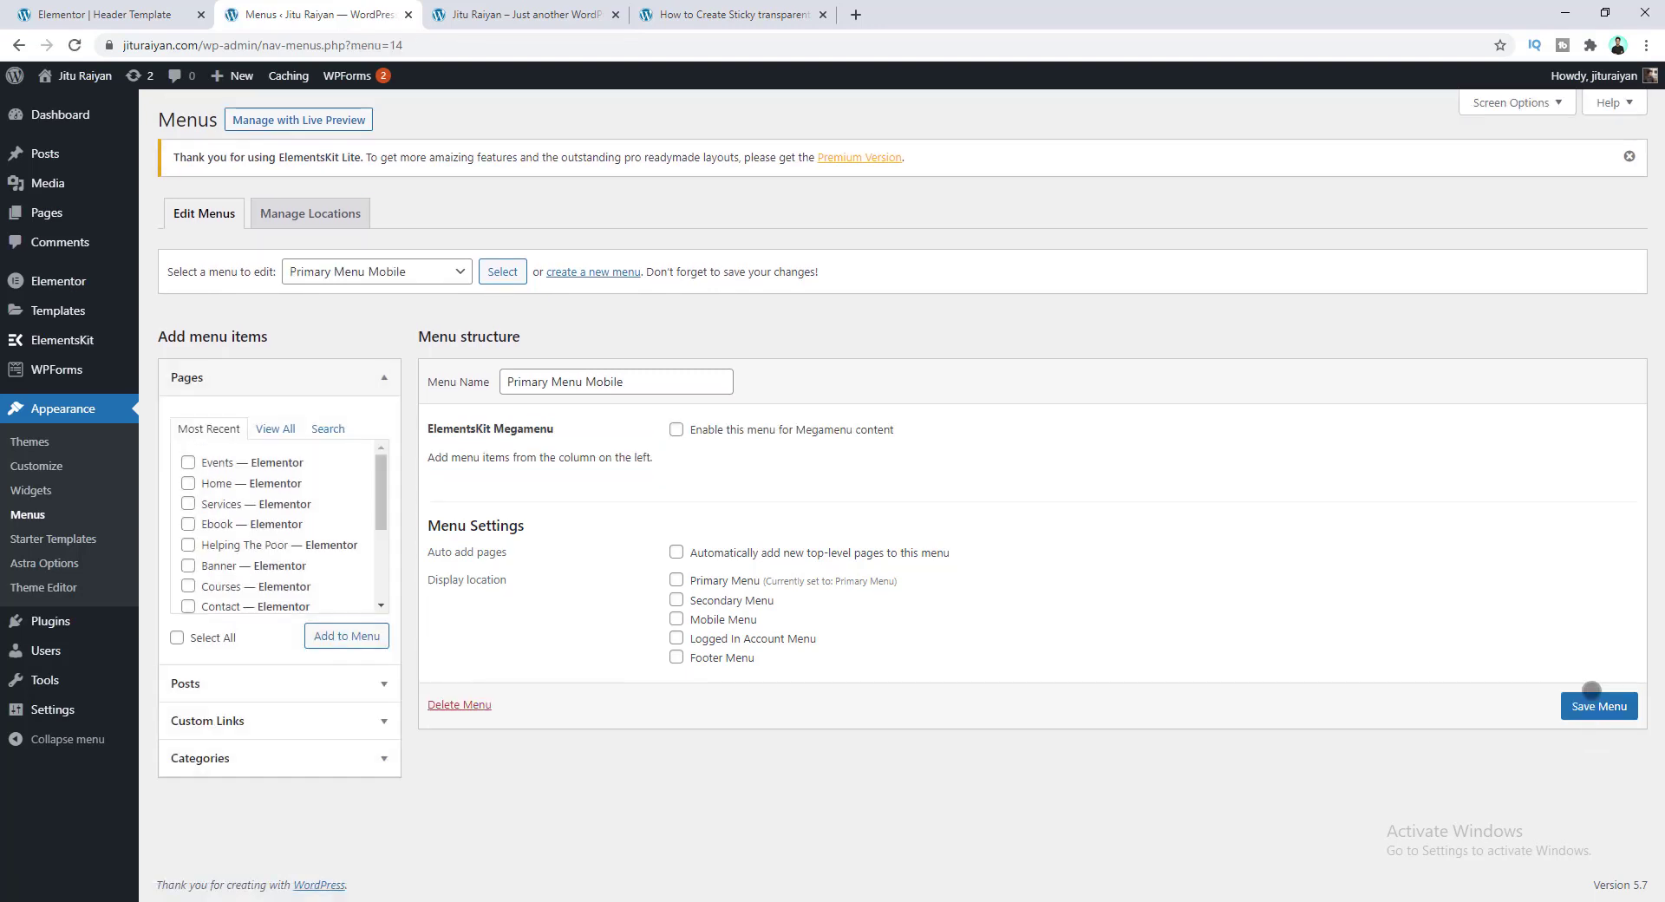
# - Add the Events, Home, Blog, About and Contact pages to Primary Menu Mobile
pyautogui.click(222, 483)
pyautogui.click(221, 462)
pyautogui.scroll(-3, 225, 486)
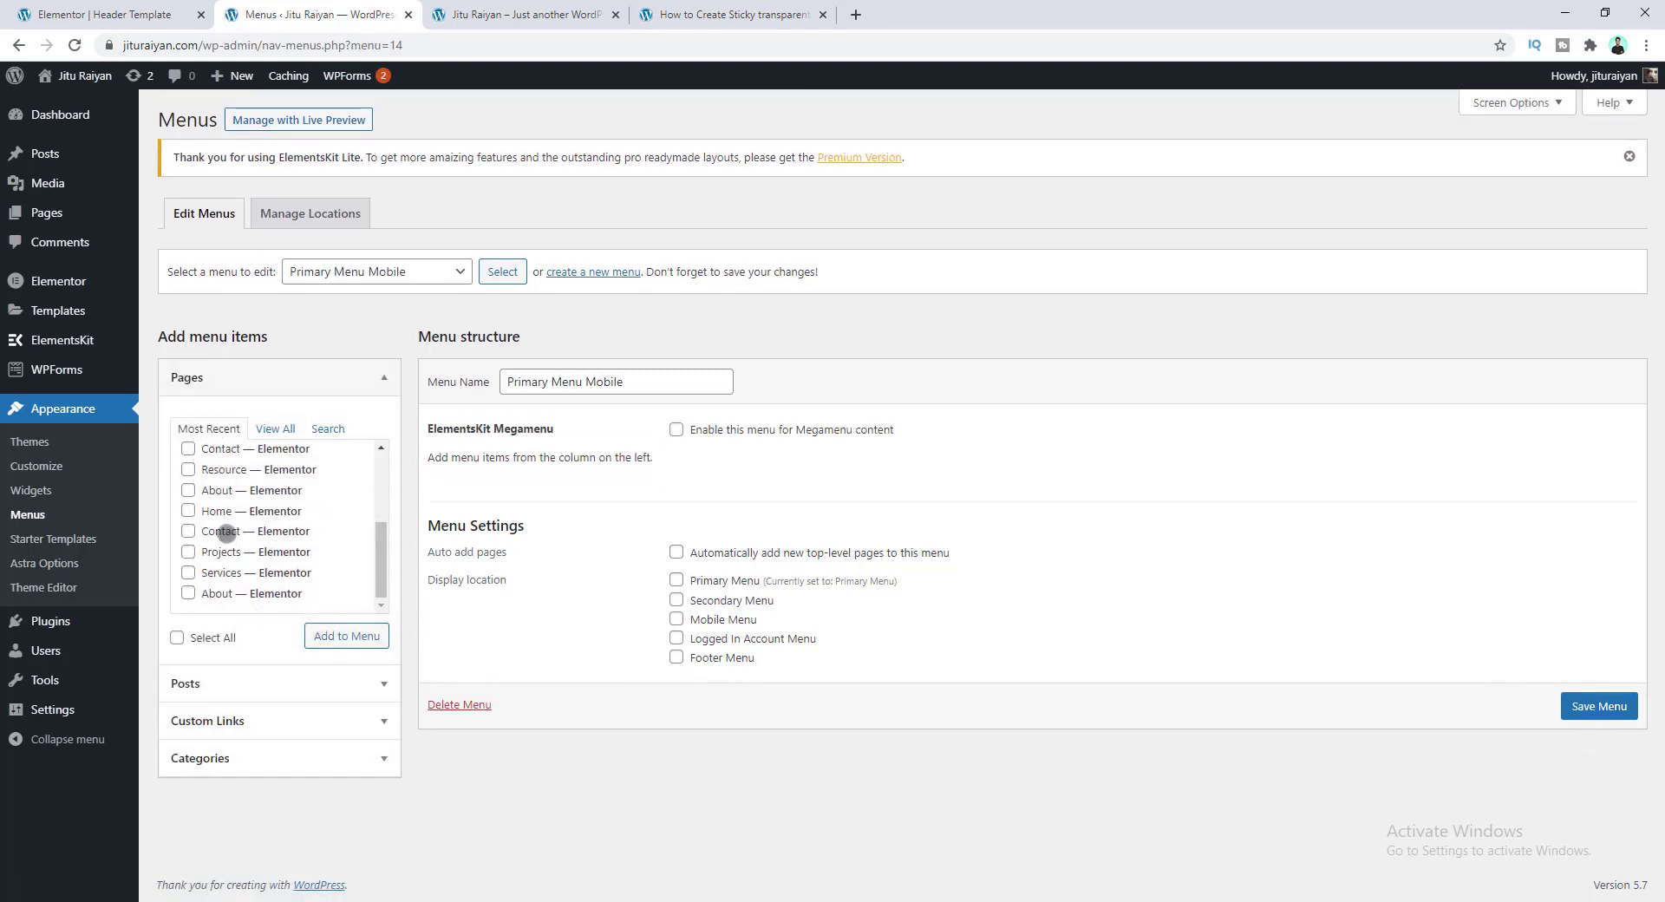
pyautogui.click(336, 636)
pyautogui.click(271, 429)
pyautogui.click(229, 504)
pyautogui.click(224, 483)
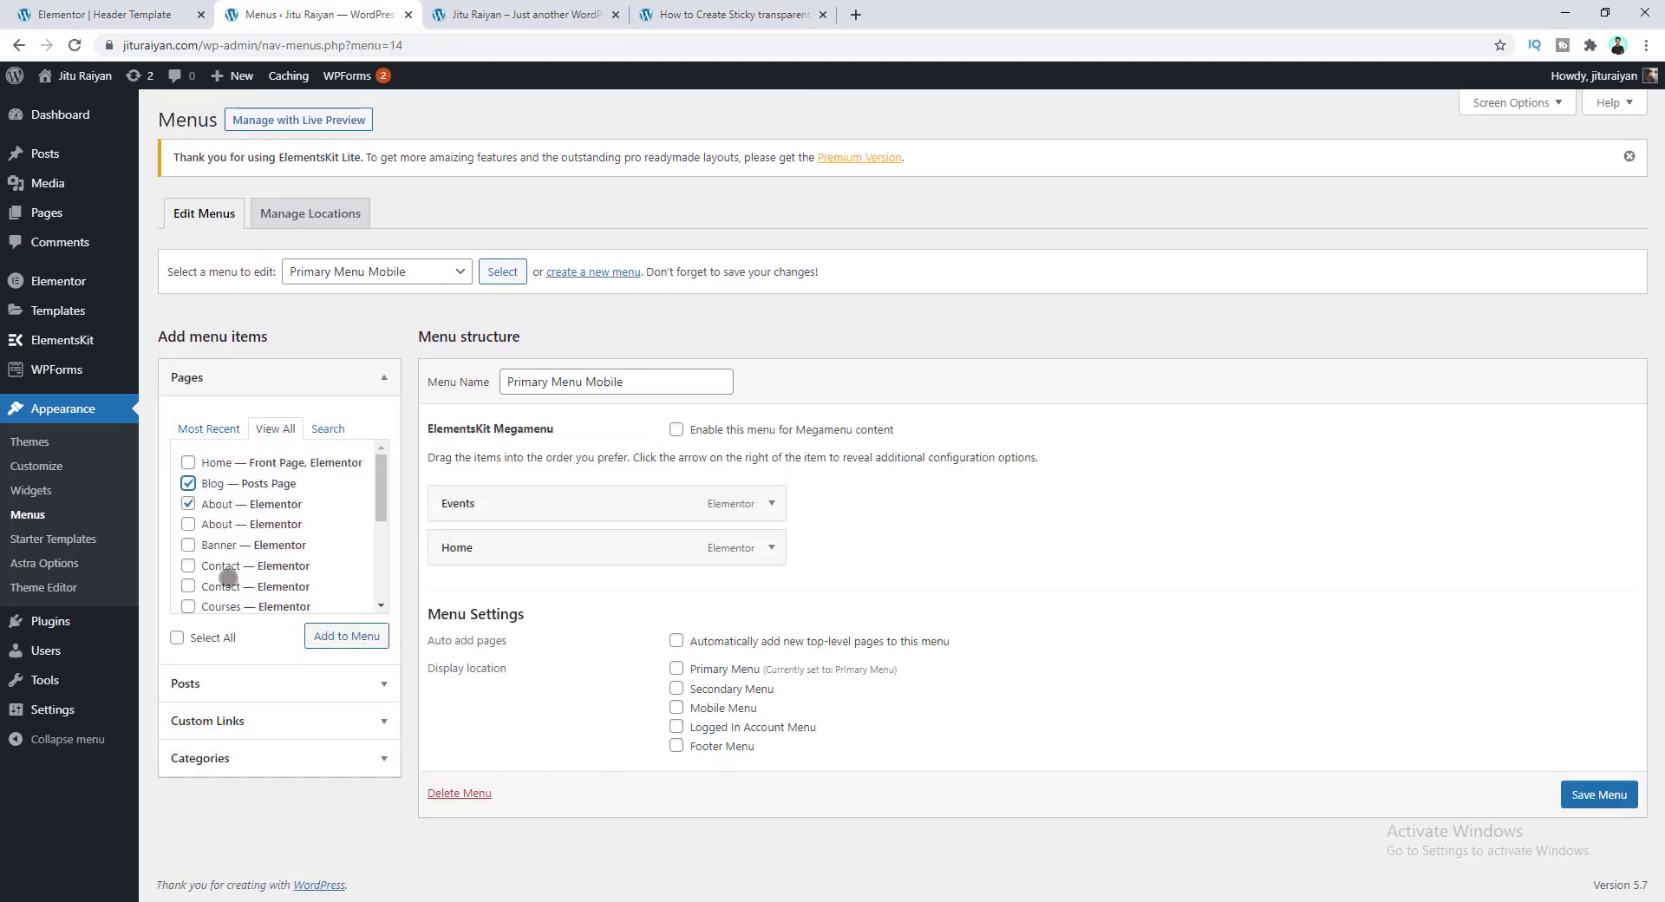
pyautogui.click(229, 568)
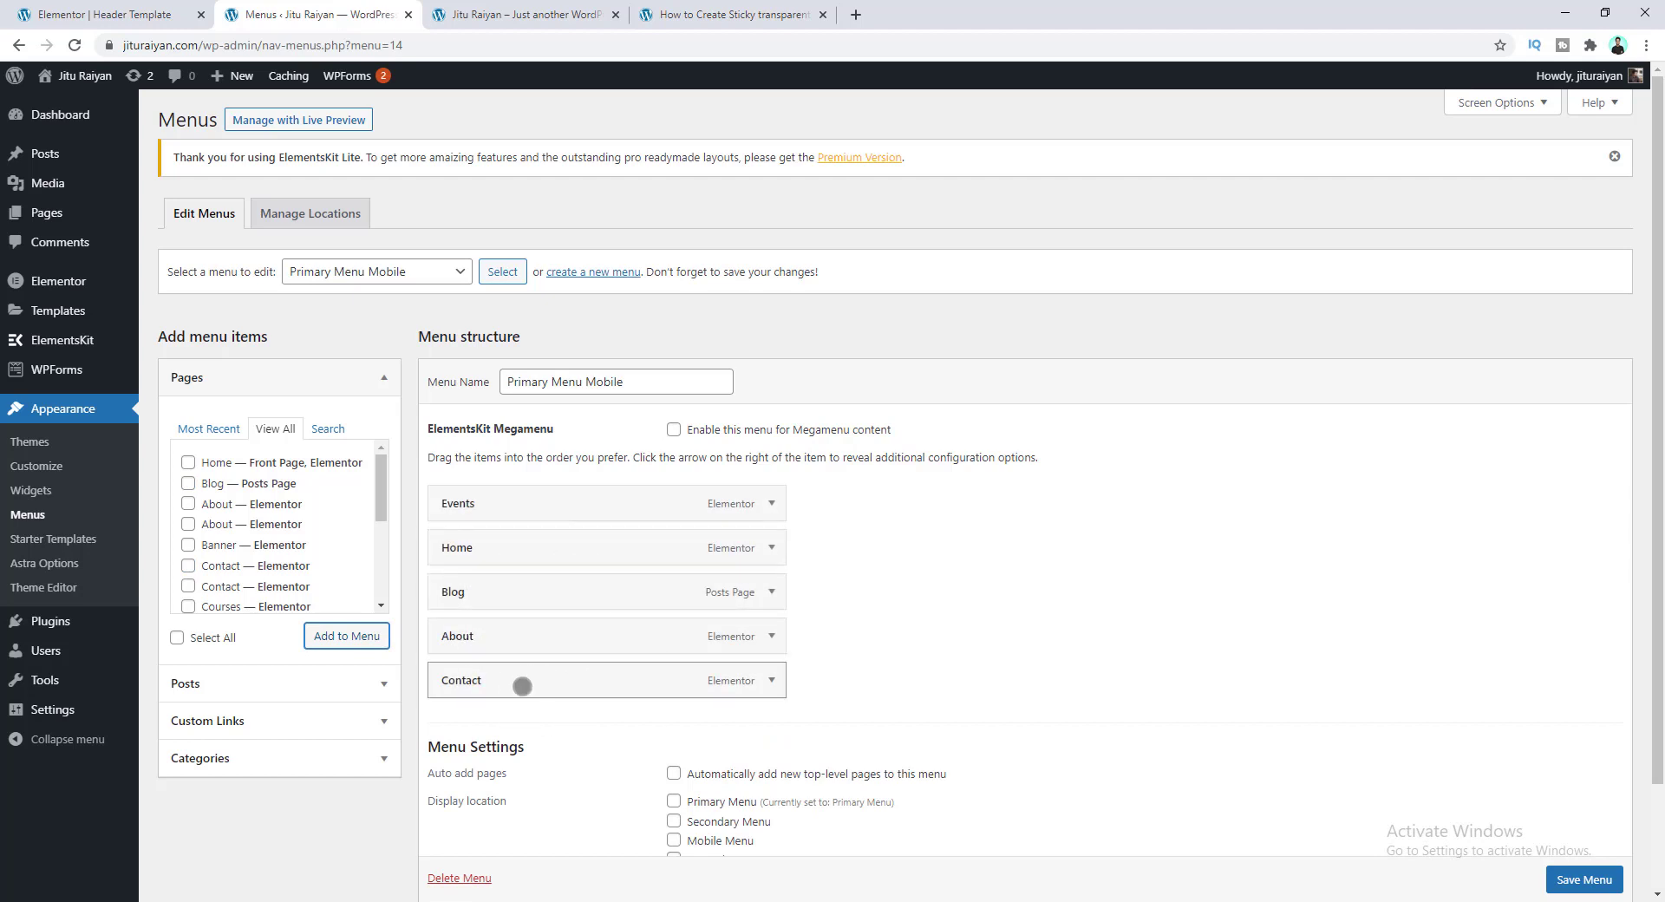
# - Reorder the mobile menu items to Home, About, Events, Blog, Contact and save the menu
pyautogui.moveTo(520, 548); pyautogui.dragTo(521, 501)
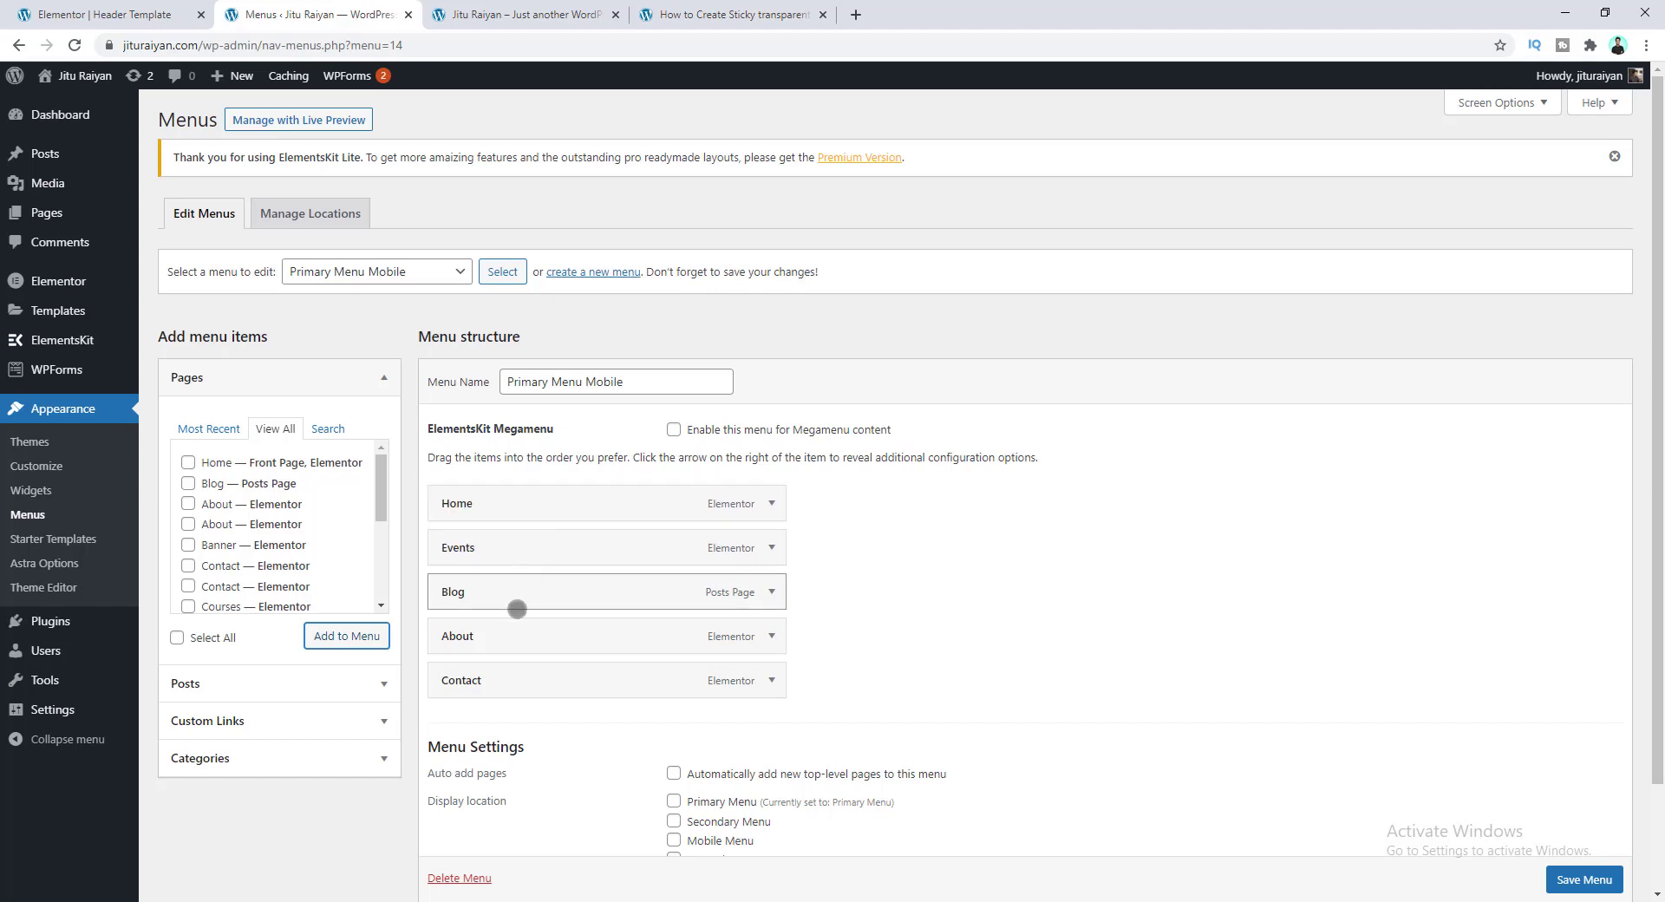
pyautogui.moveTo(518, 641); pyautogui.dragTo(520, 547)
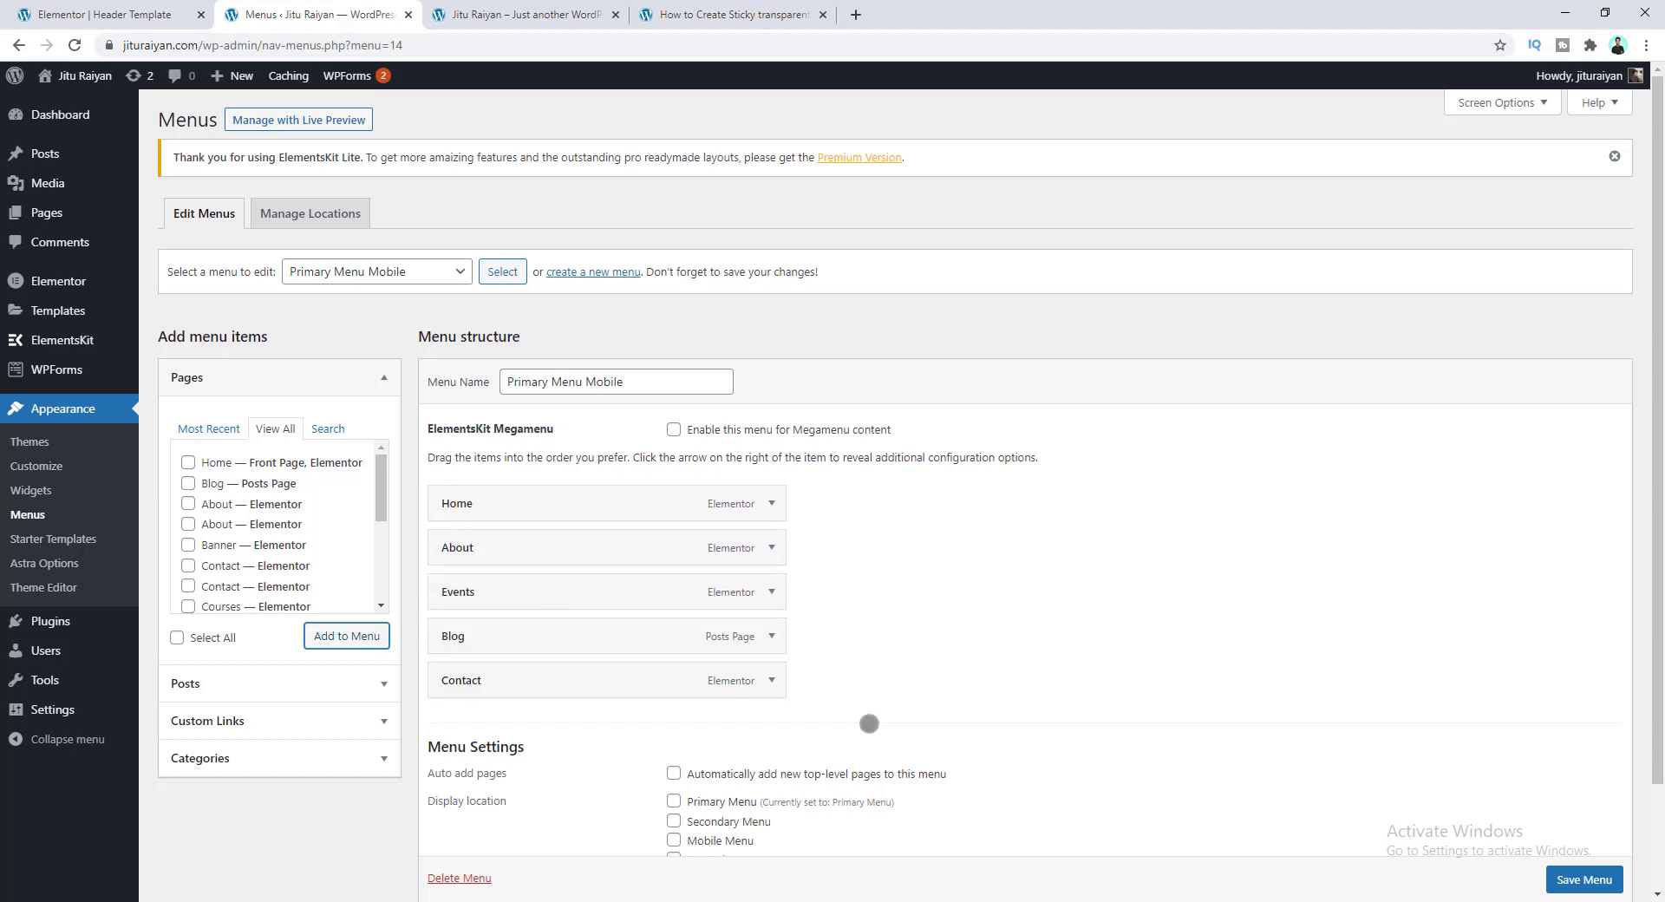
pyautogui.click(1584, 879)
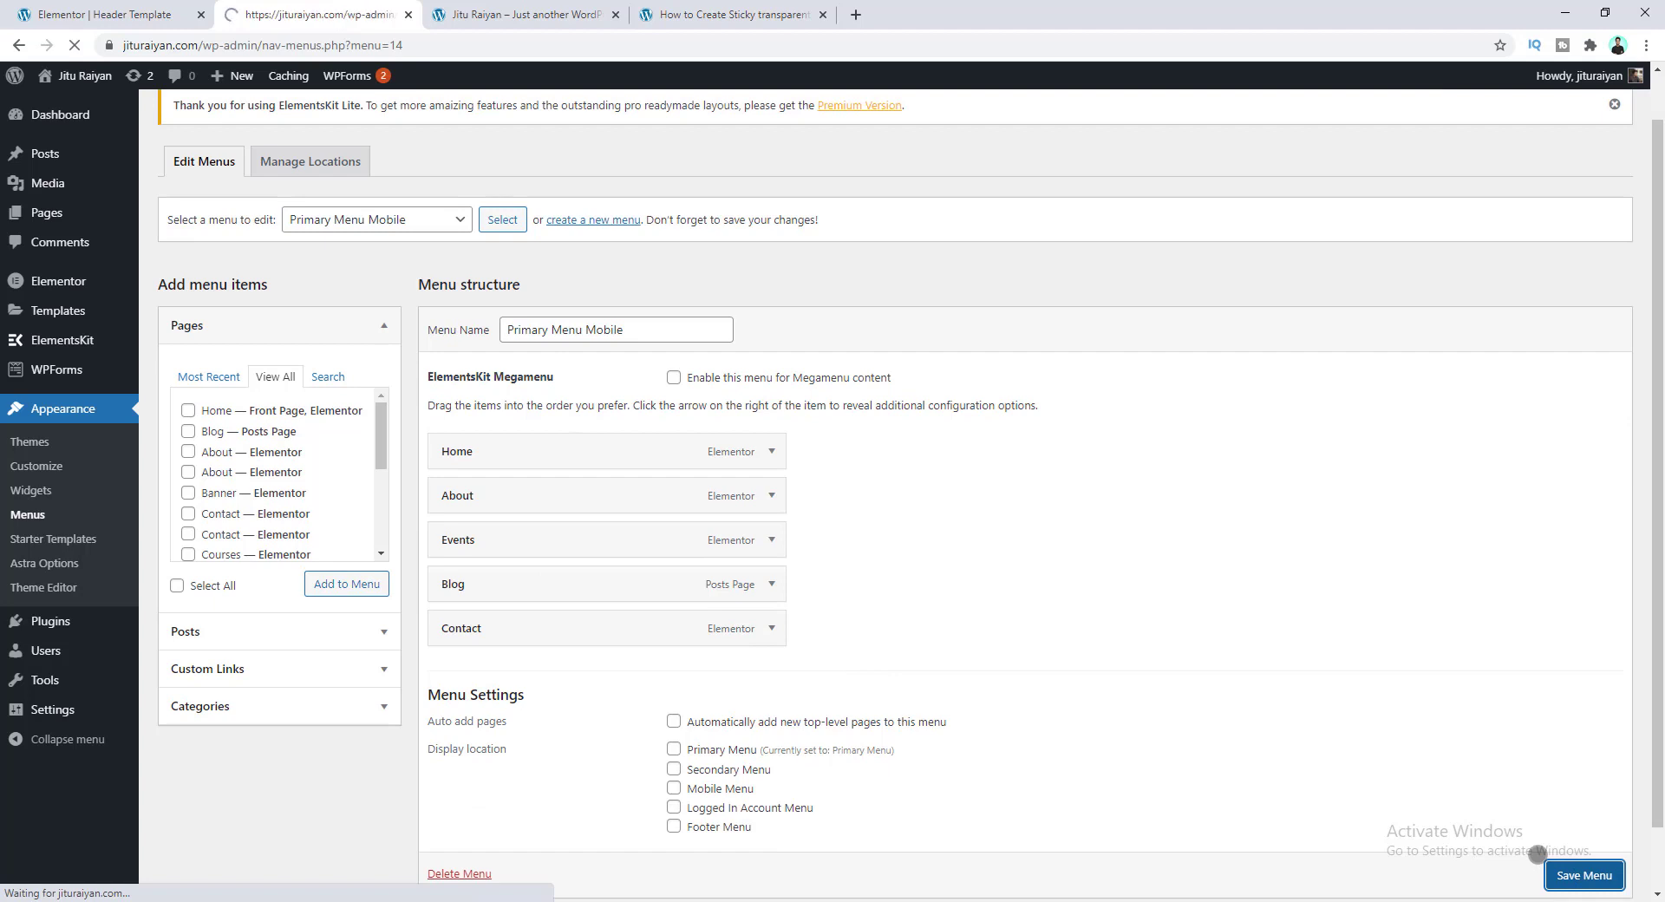
# - Return to the Elementor header template and duplicate the nav menu widget beside the Contact button
pyautogui.click(106, 11)
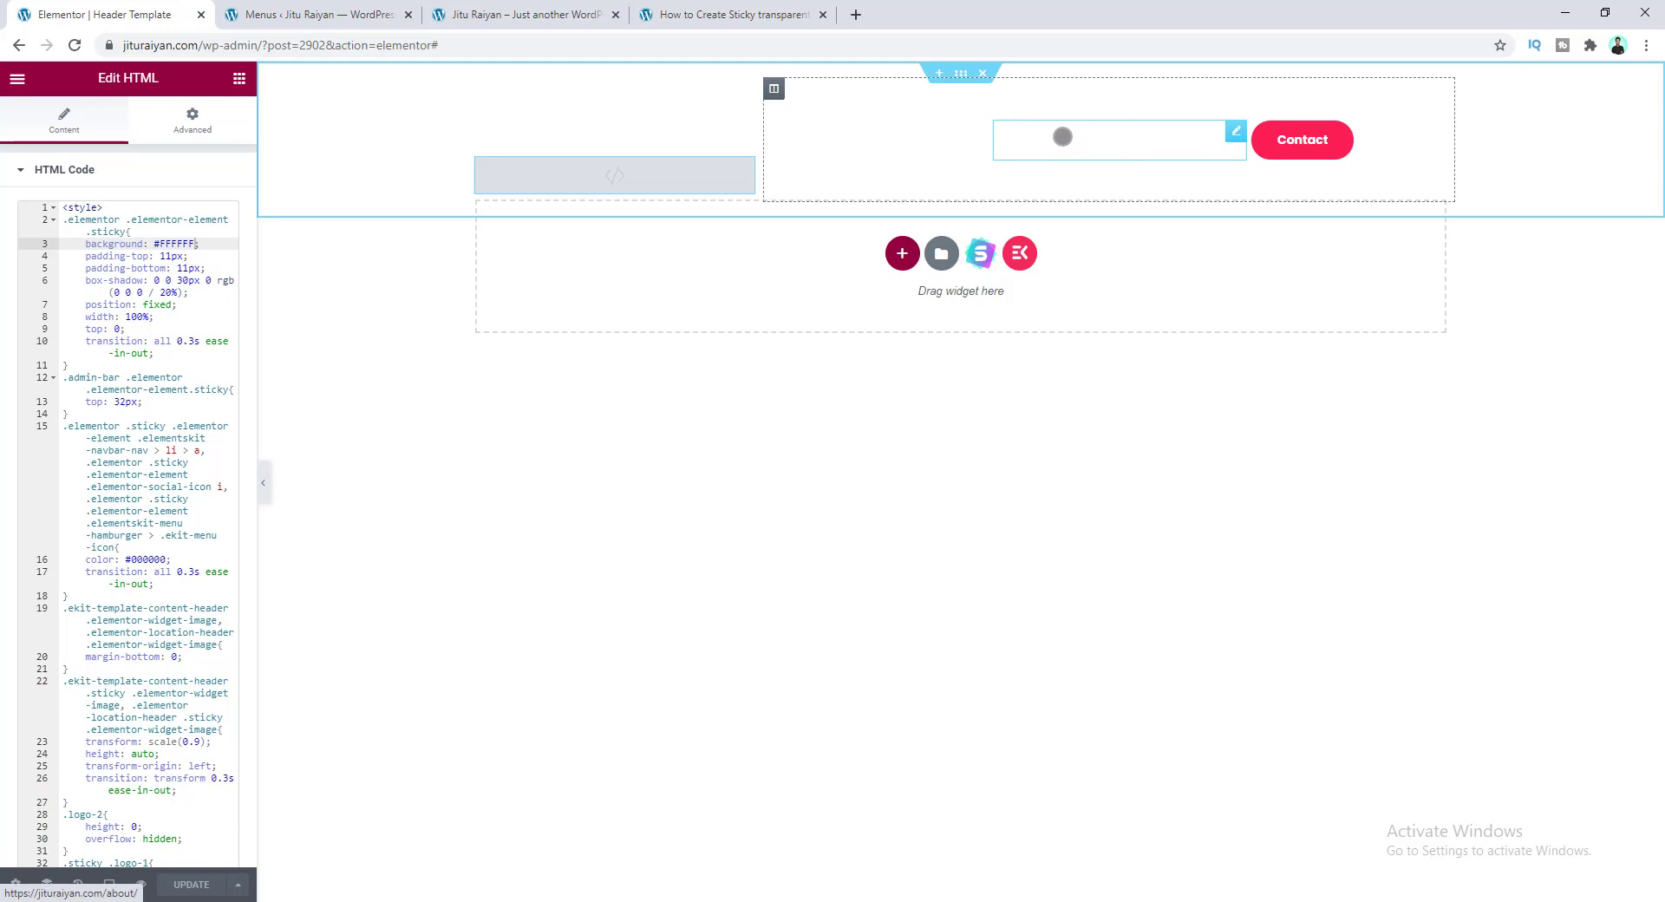
pyautogui.rightClick(1063, 136)
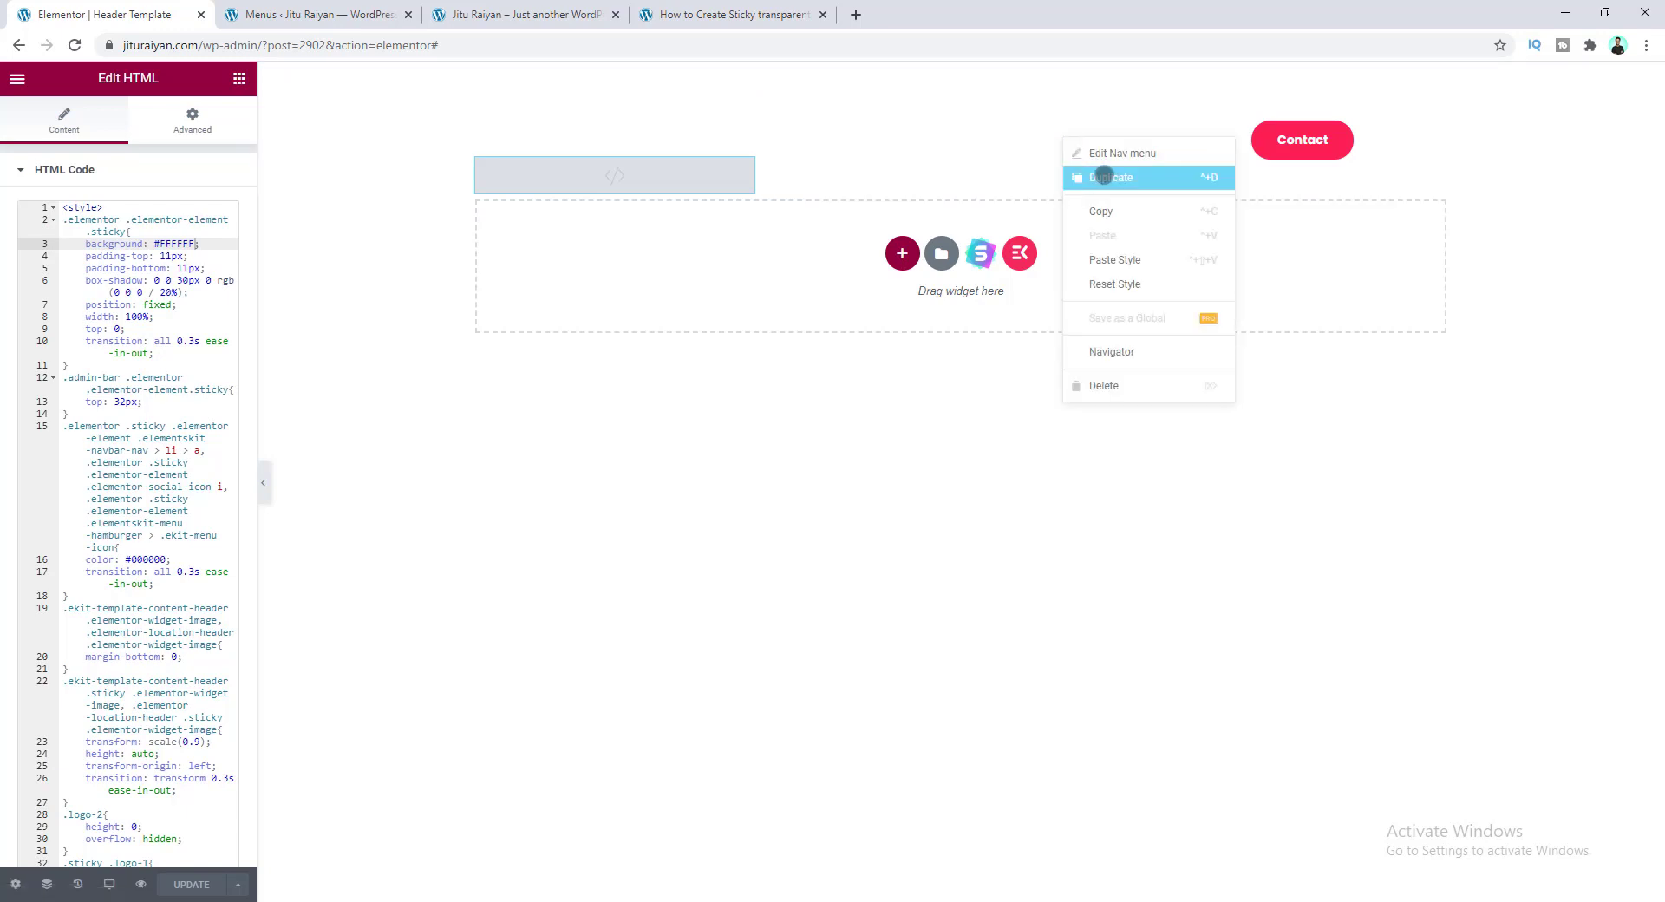
pyautogui.click(1103, 177)
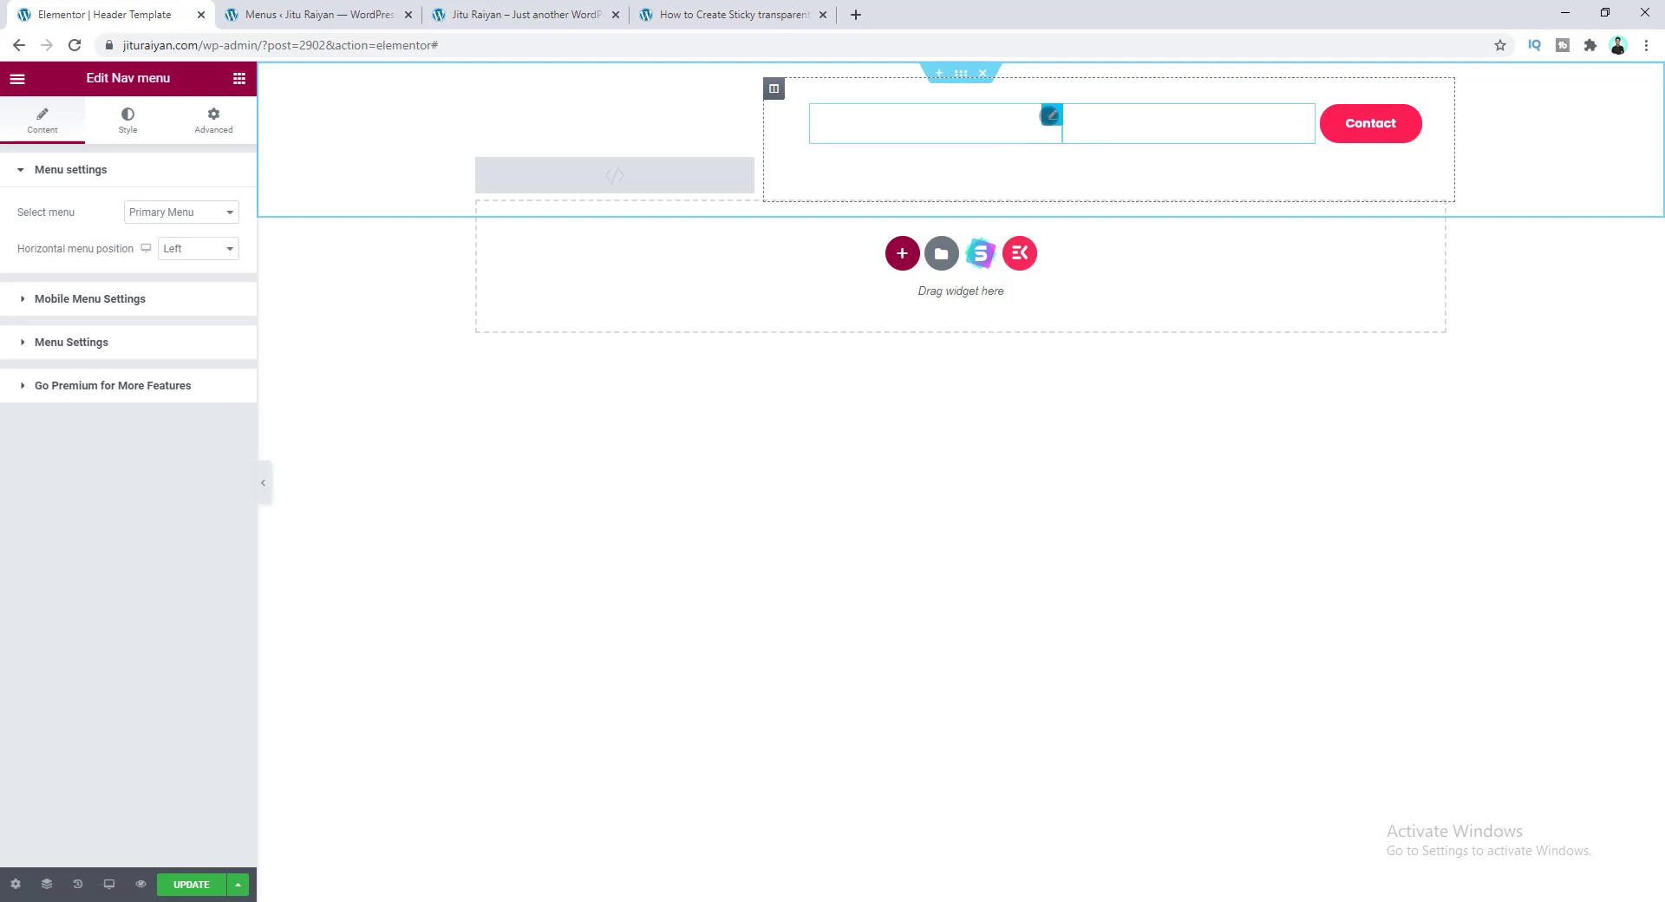
# - Hide the original nav menu widget on tablet and mobile
pyautogui.click(1051, 114)
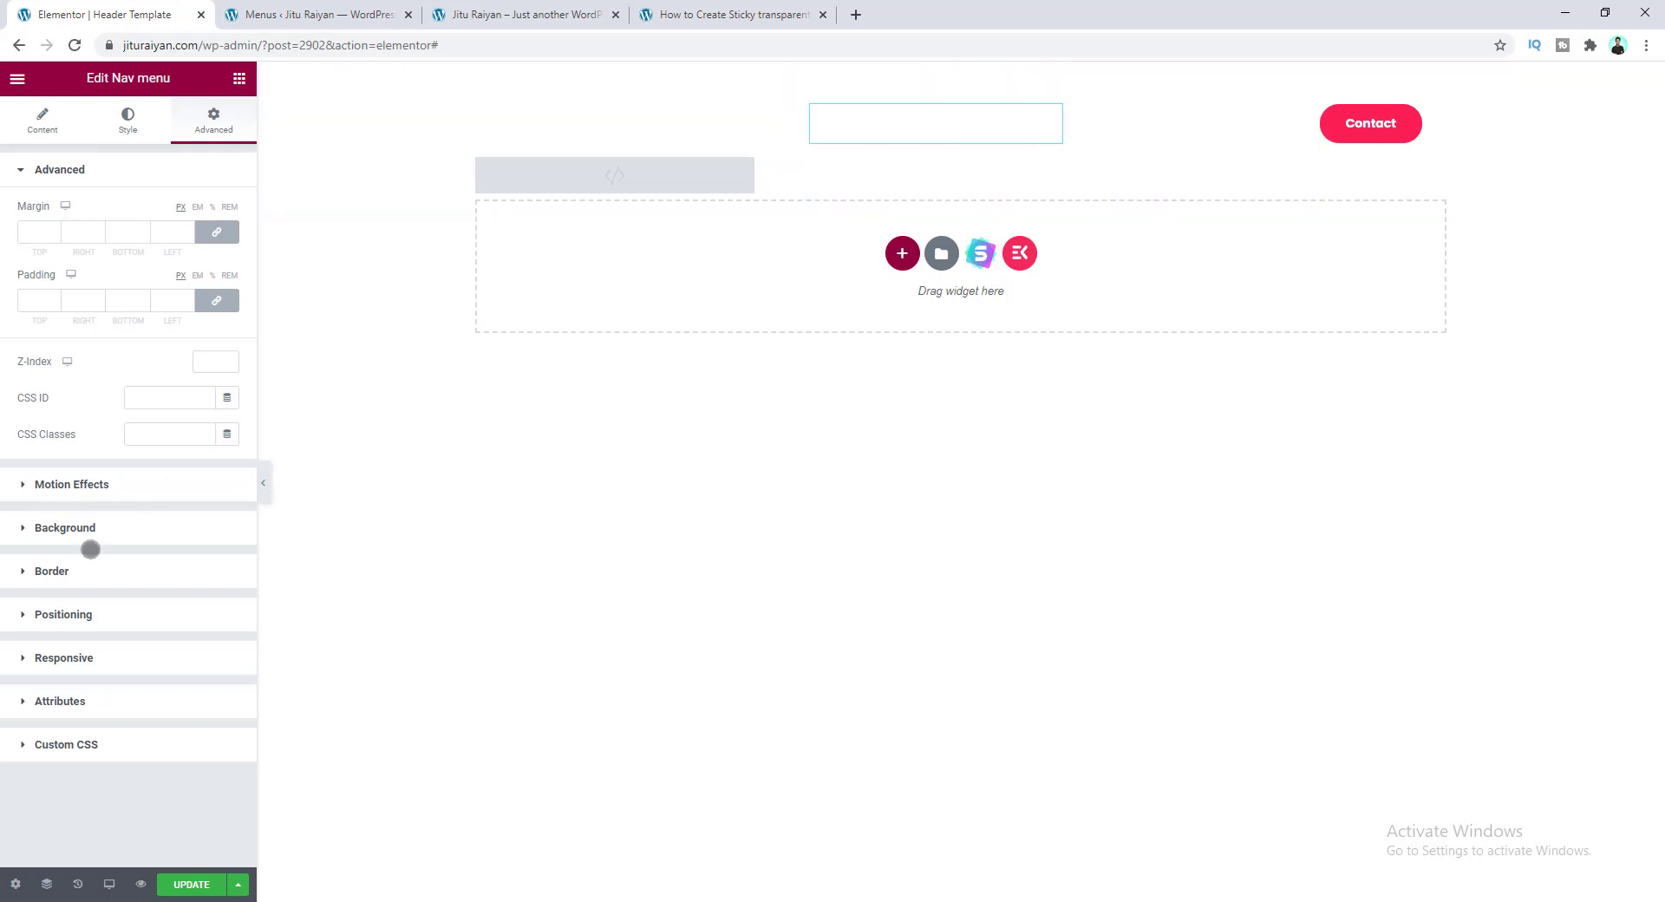
pyautogui.click(108, 656)
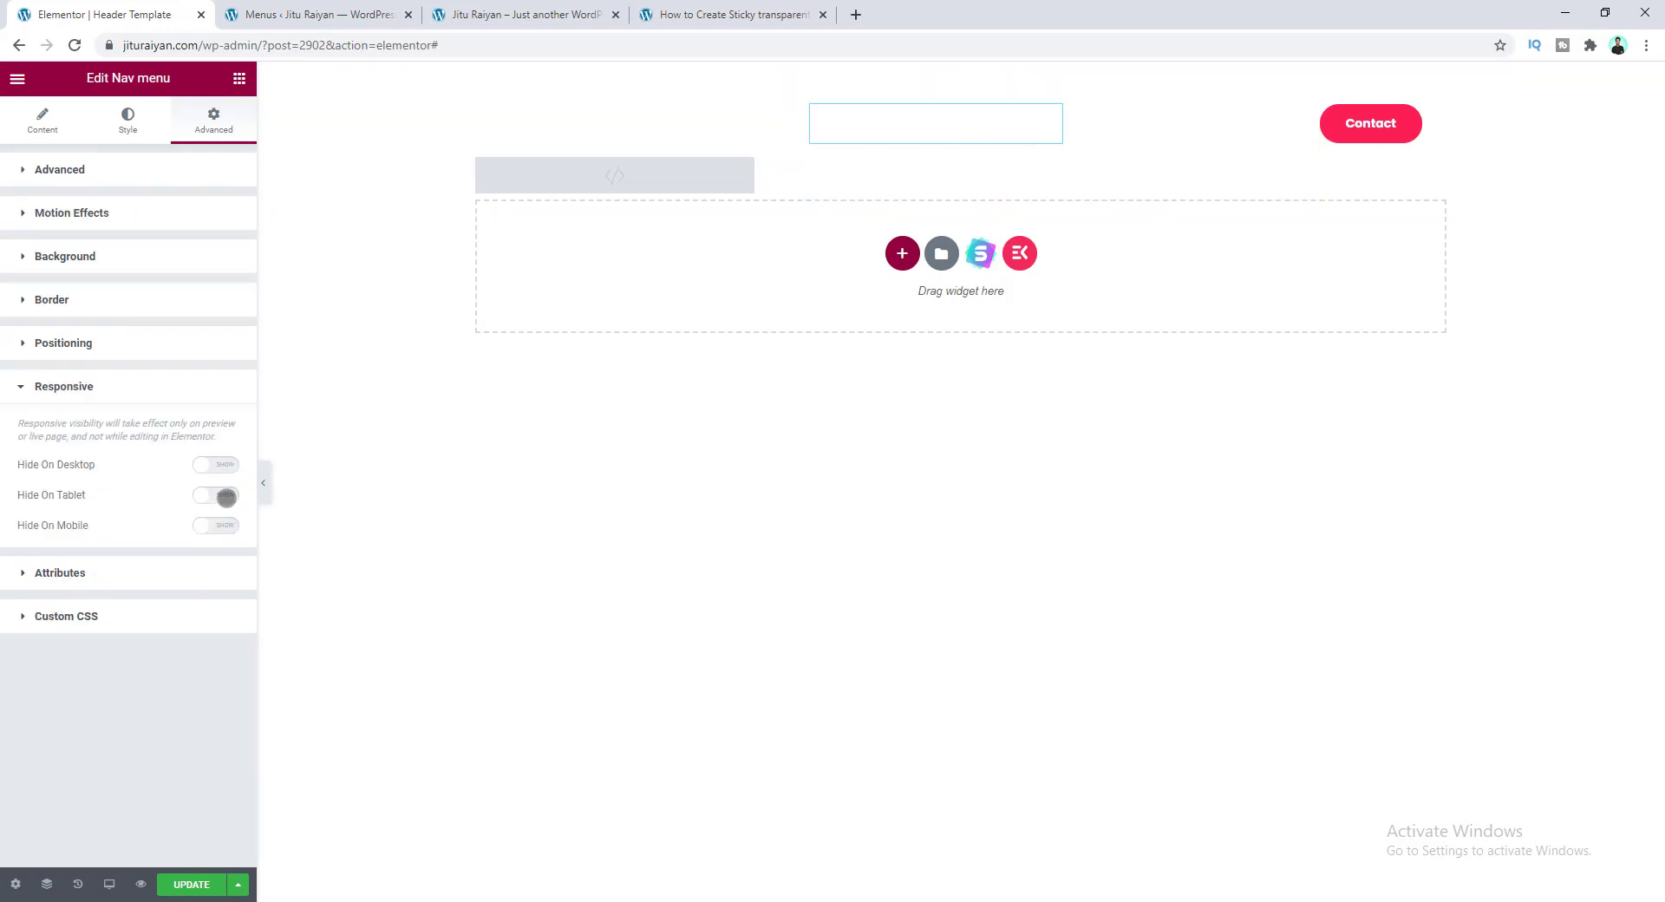
pyautogui.click(226, 496)
pyautogui.click(226, 524)
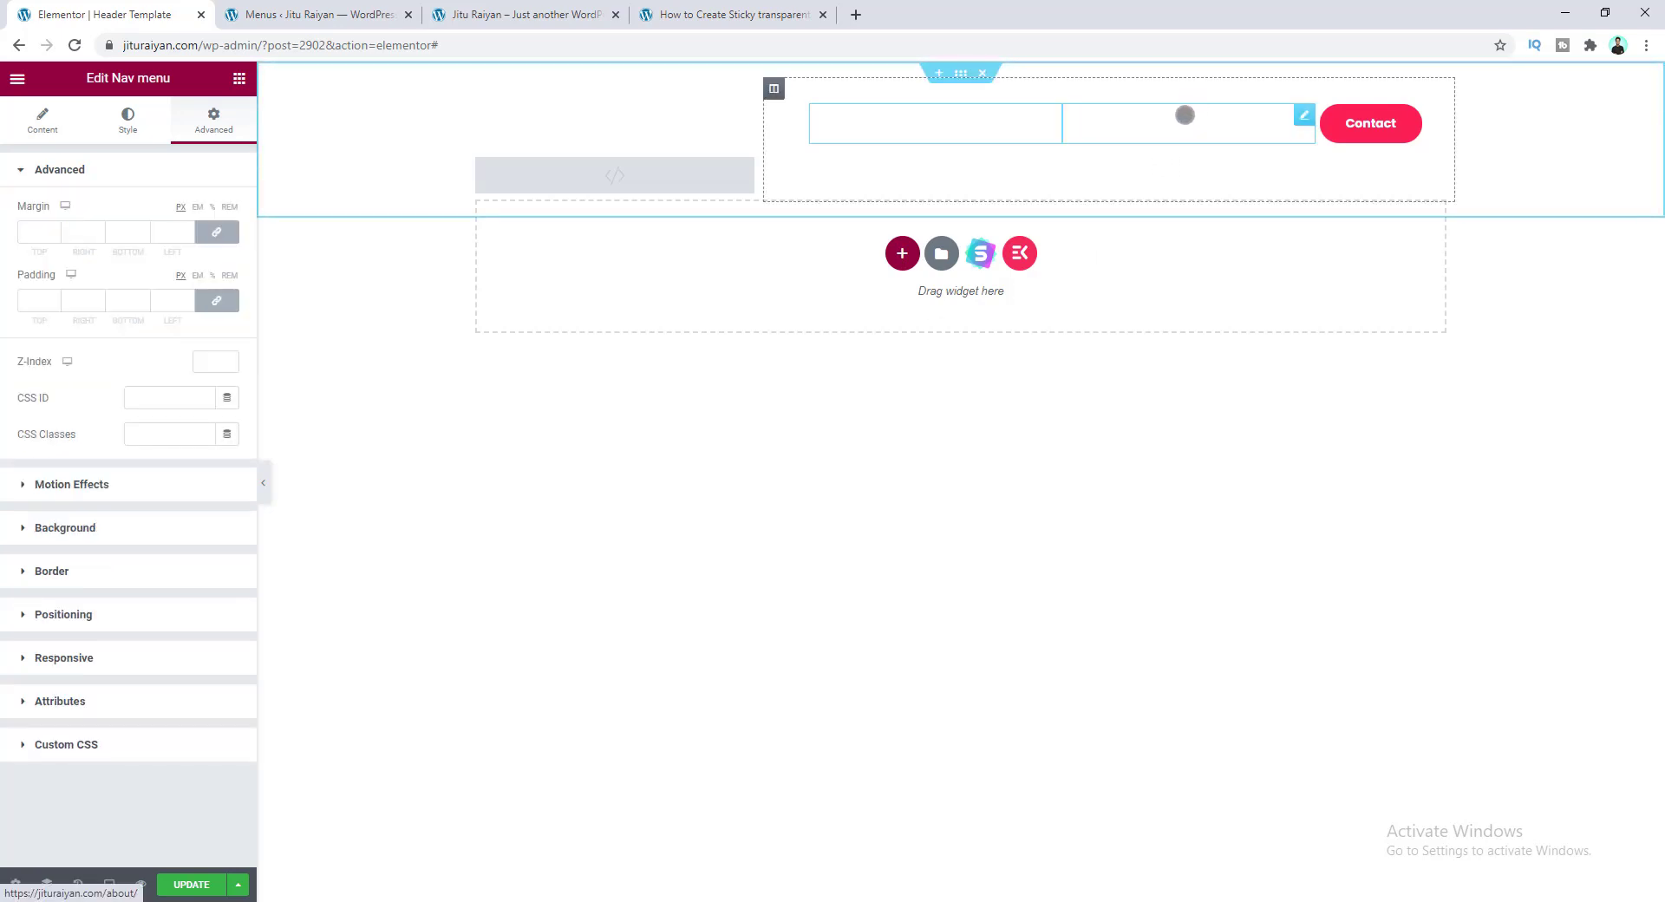
# - Hide the duplicated nav menu widget on desktop
pyautogui.click(1188, 120)
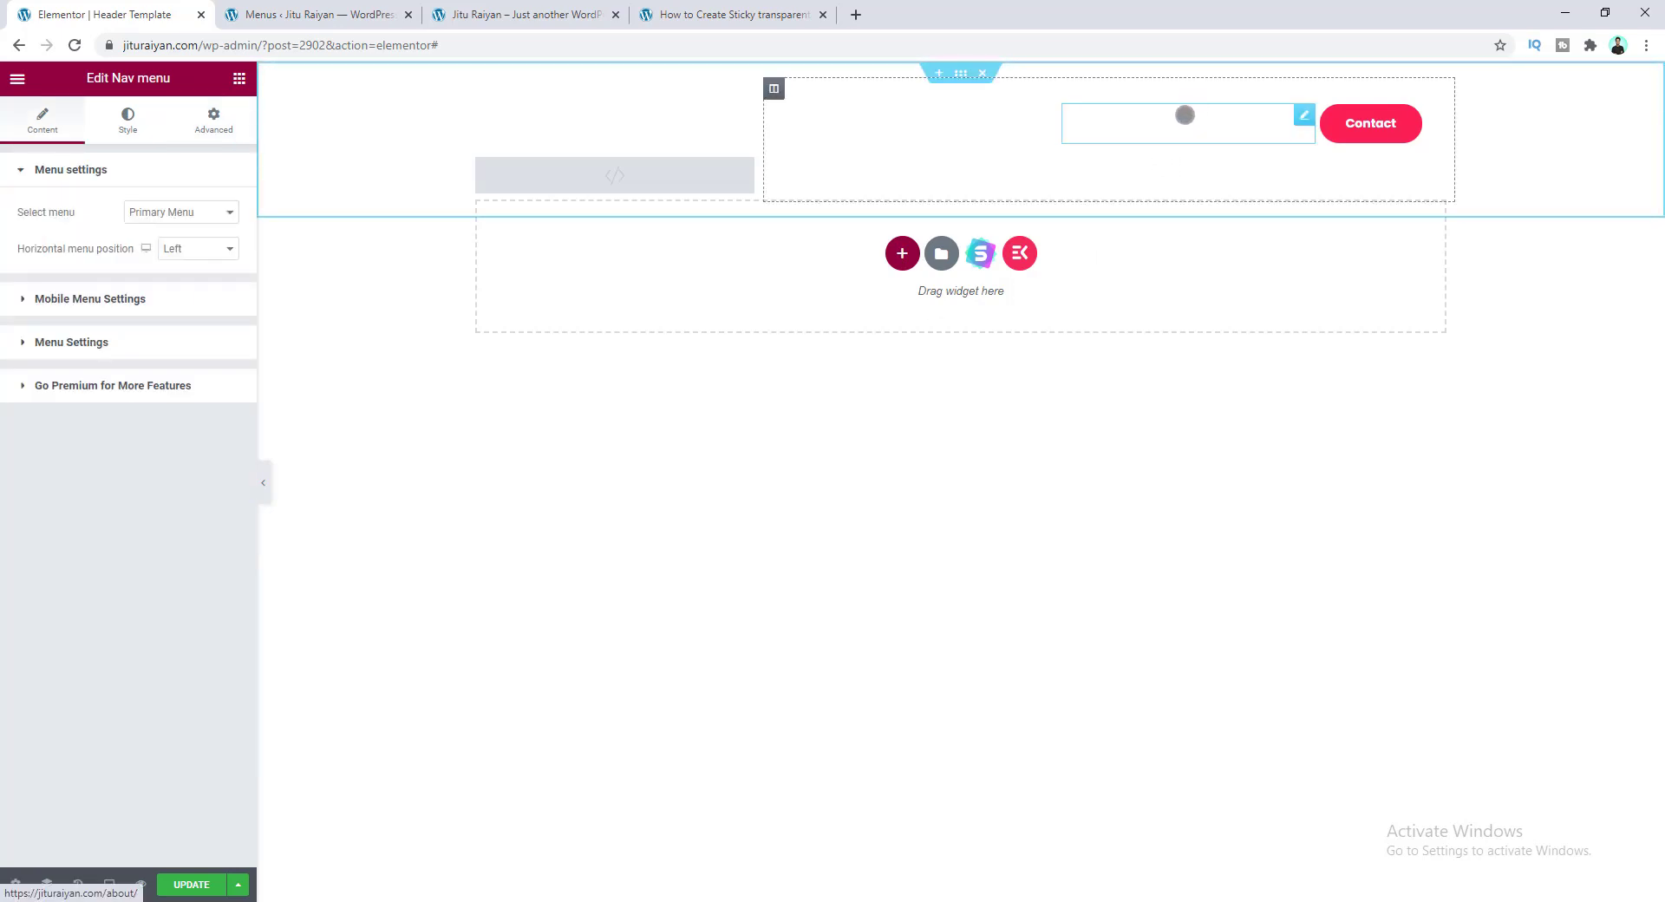
pyautogui.click(214, 119)
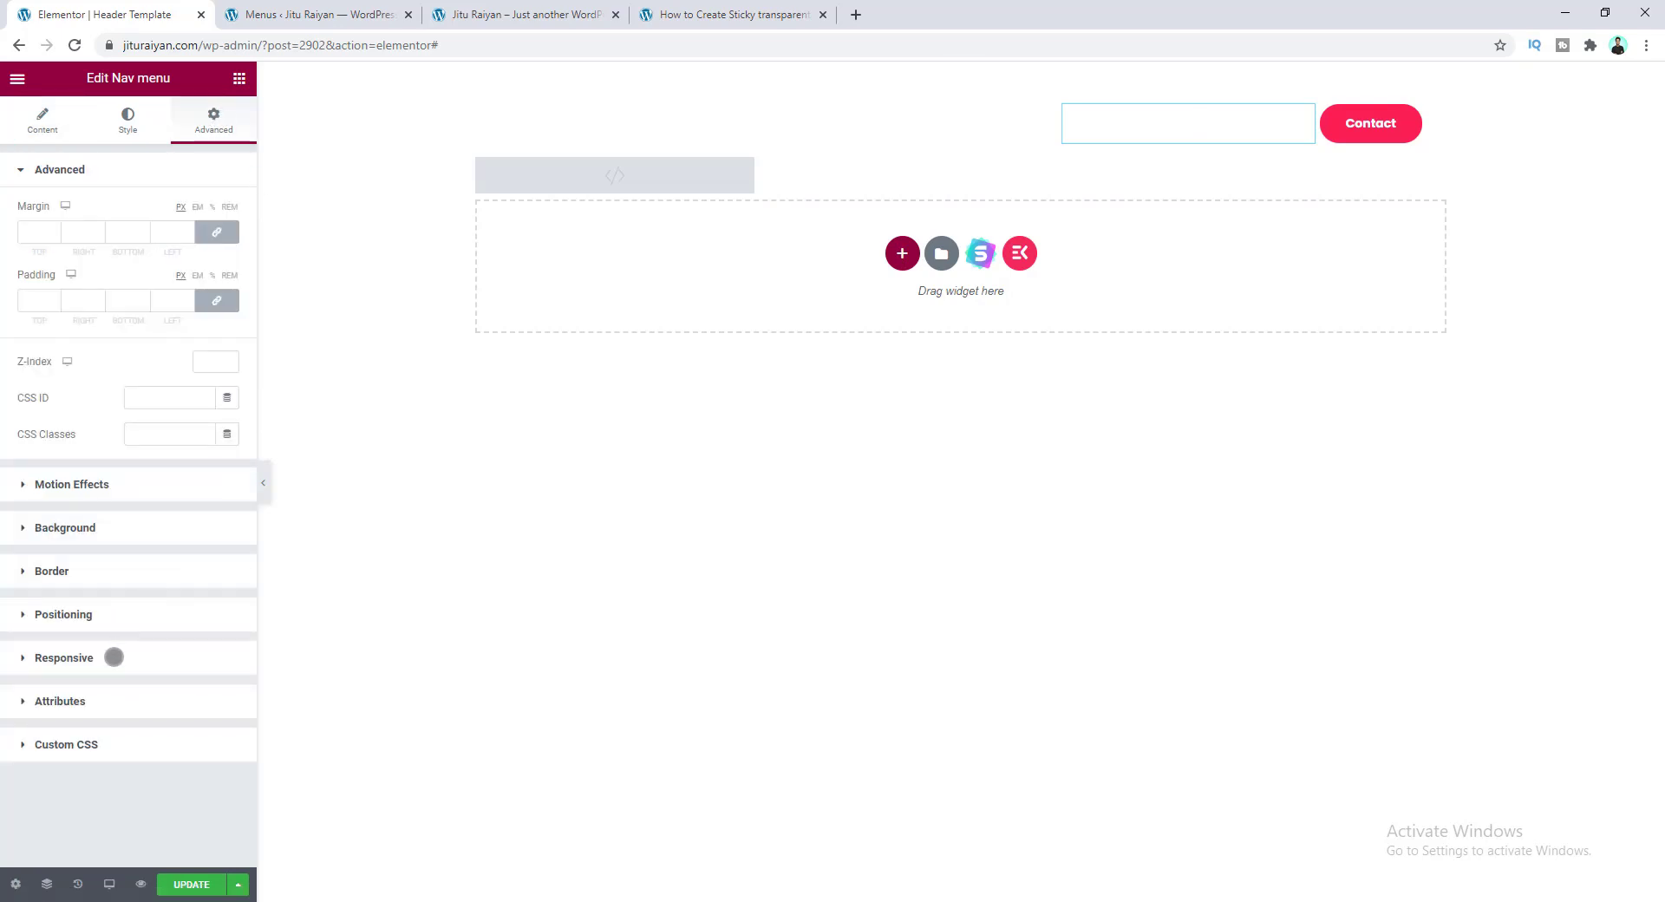
pyautogui.click(113, 656)
pyautogui.click(227, 465)
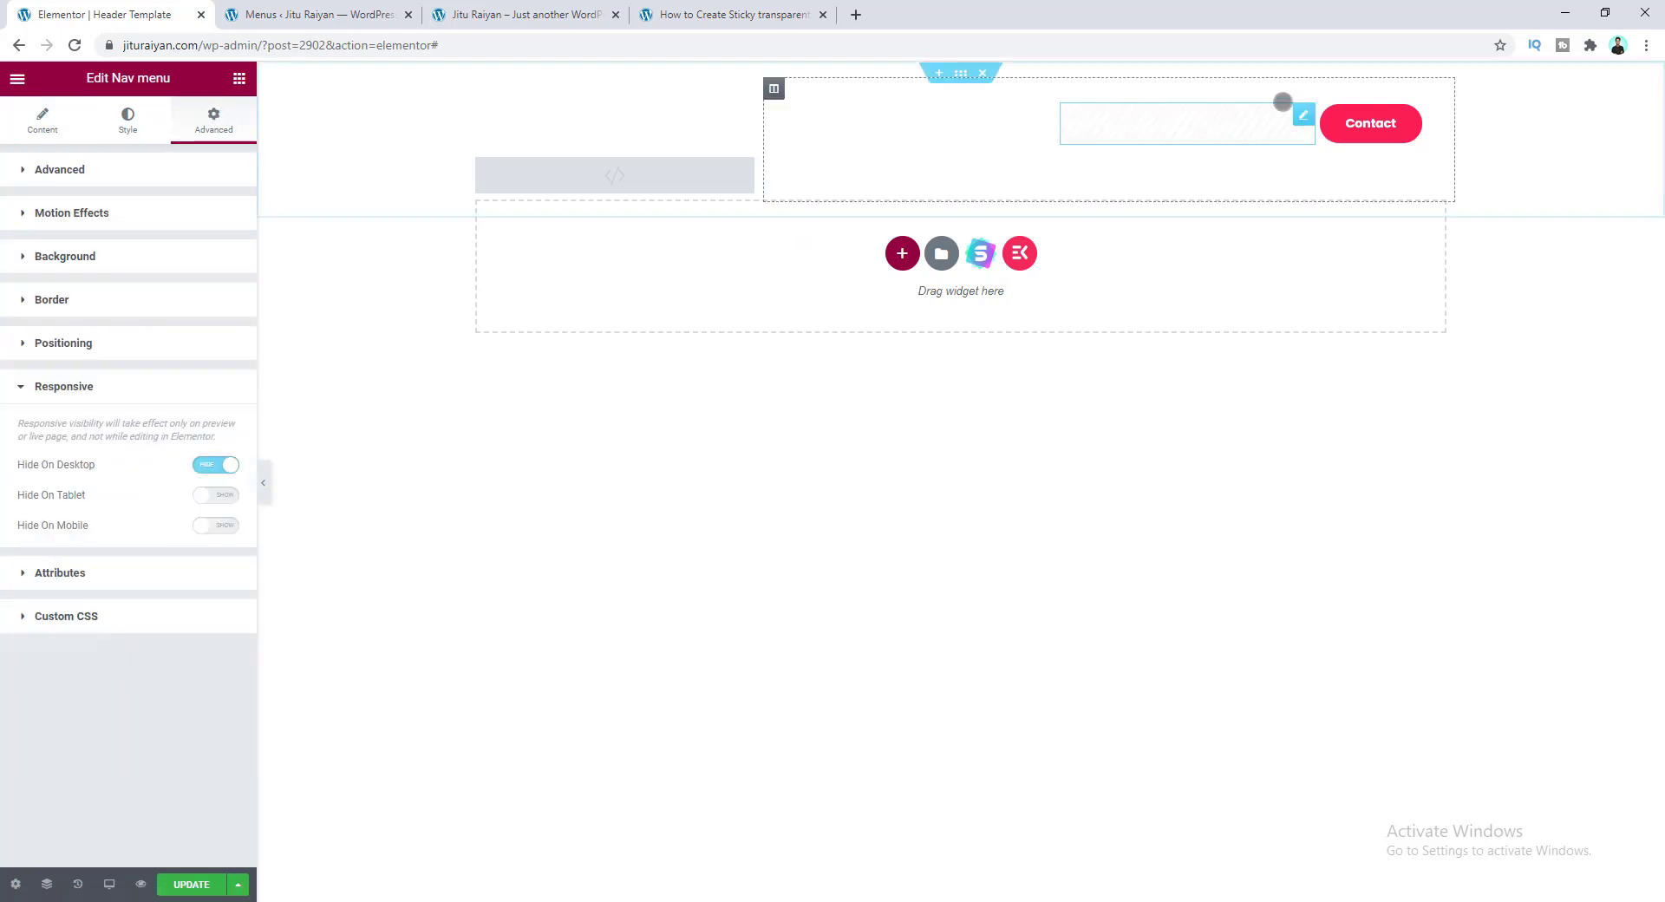
# - Hide the header's Contact button on tablet and mobile
pyautogui.click(1436, 114)
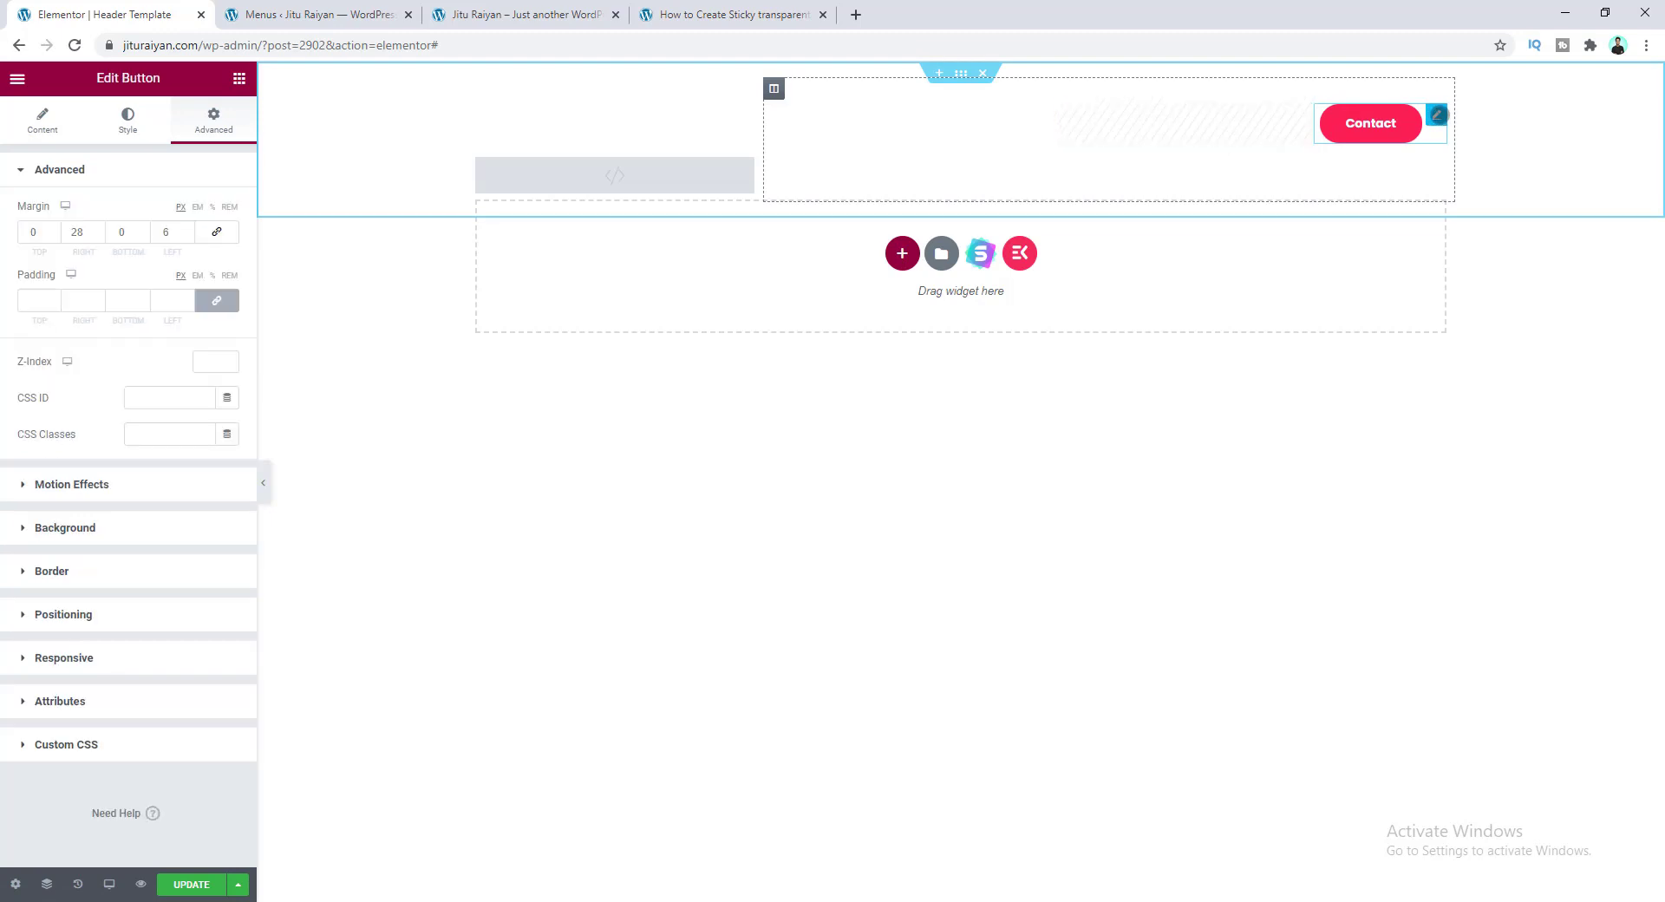
pyautogui.click(107, 659)
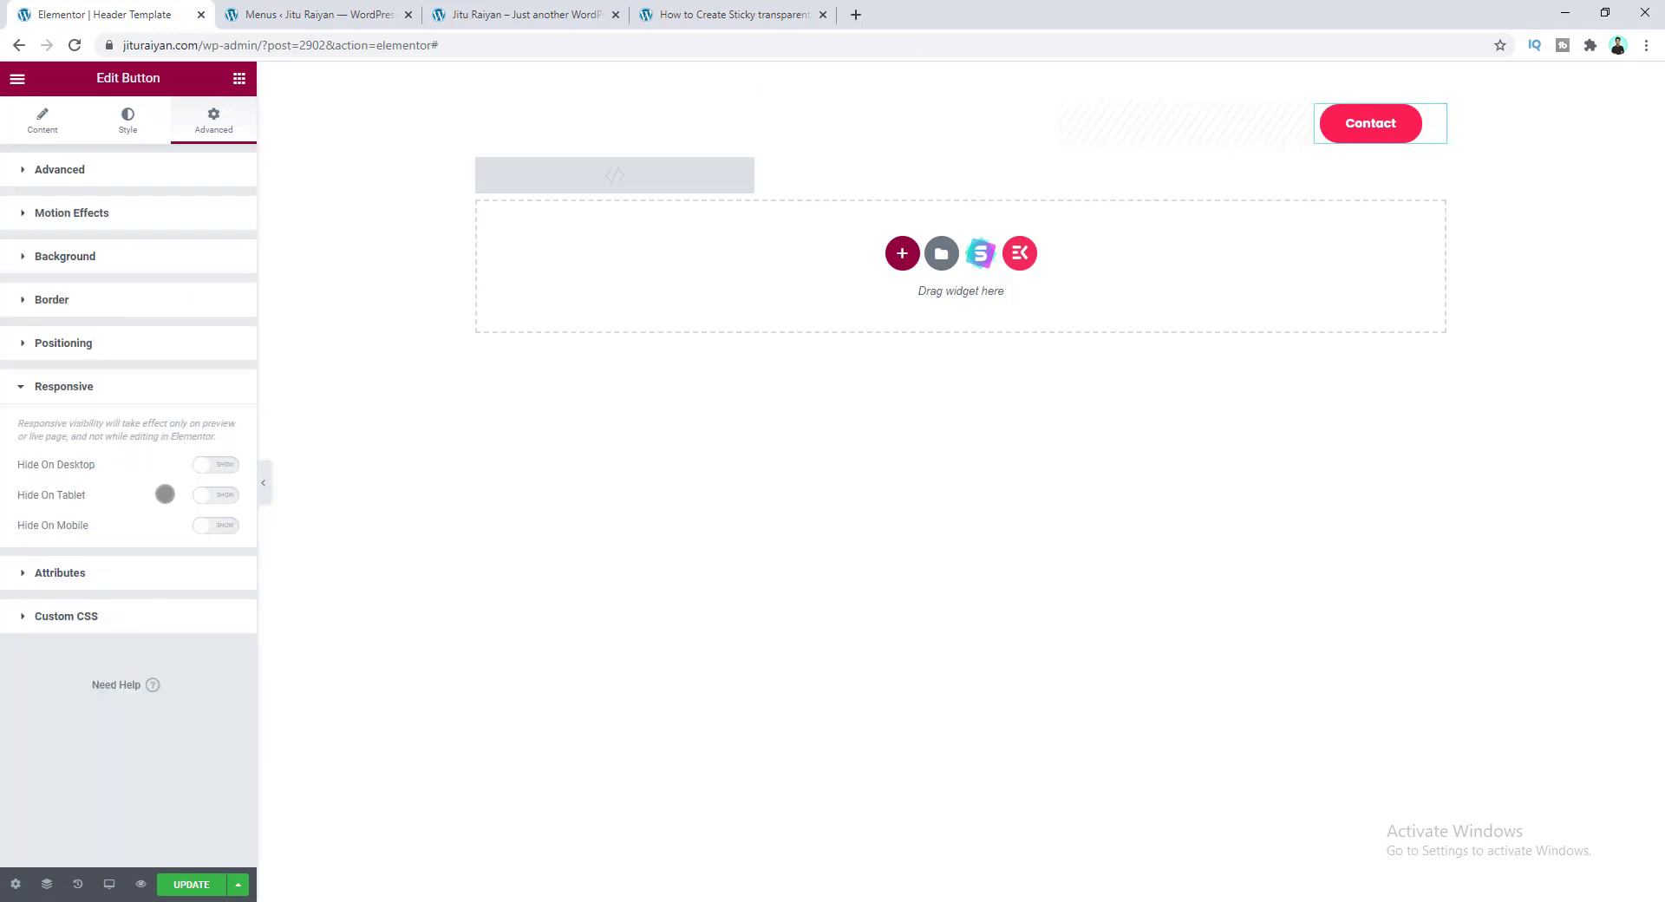
pyautogui.click(223, 493)
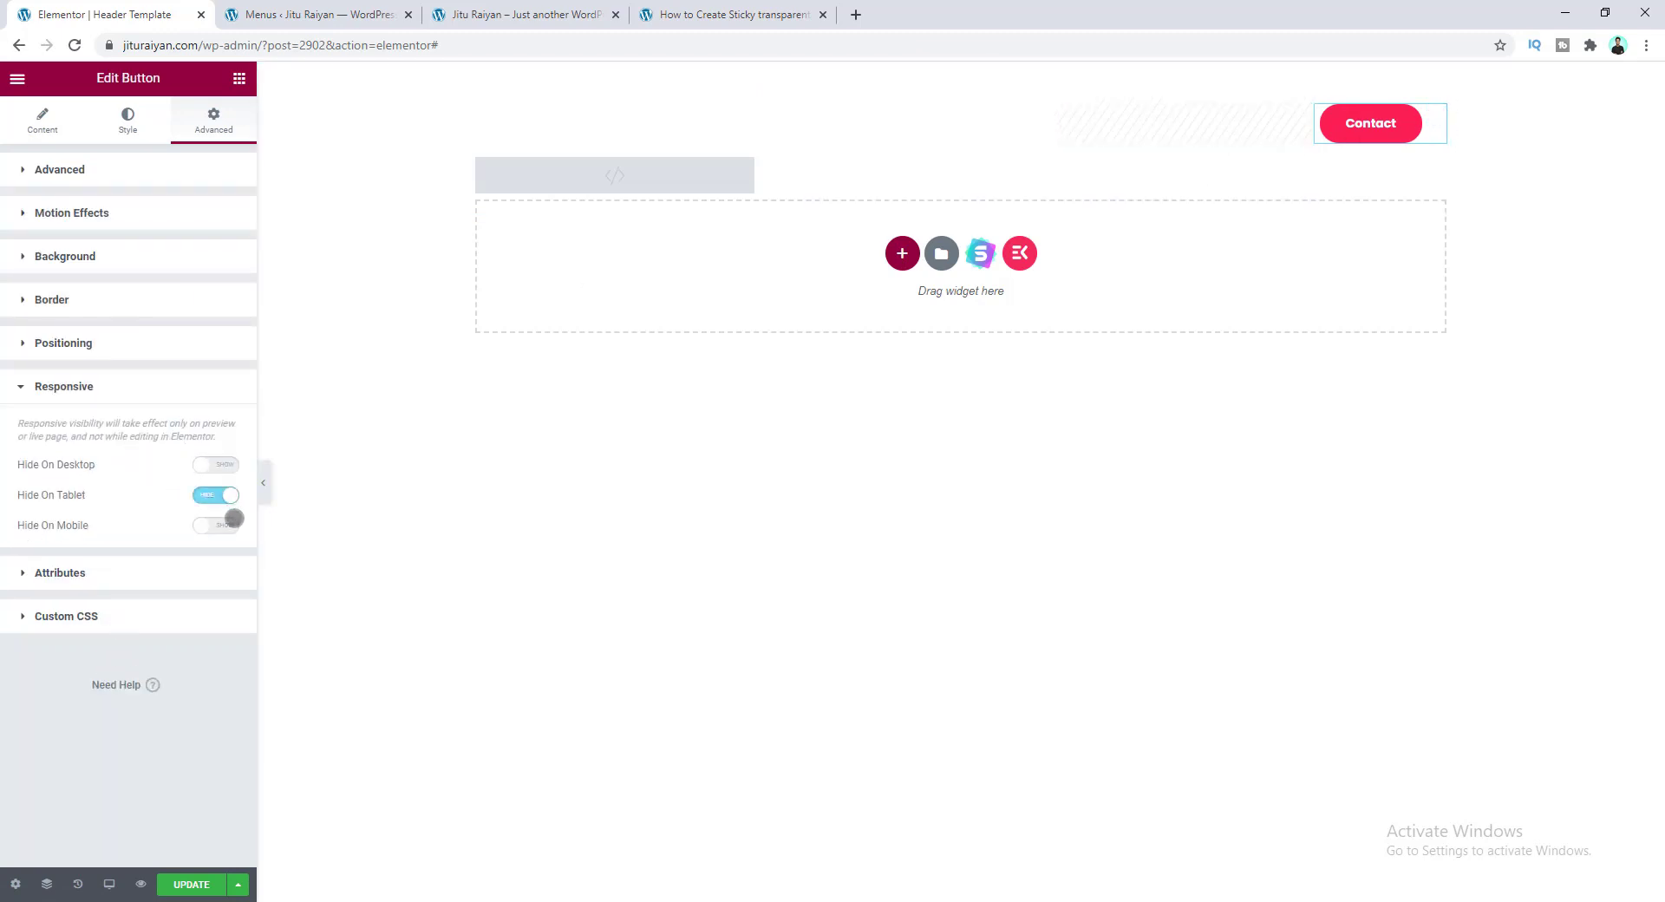
pyautogui.click(224, 526)
# - Update the header template and reload the editor to refresh the menus available to the duplicated nav menu widget
pyautogui.click(1171, 123)
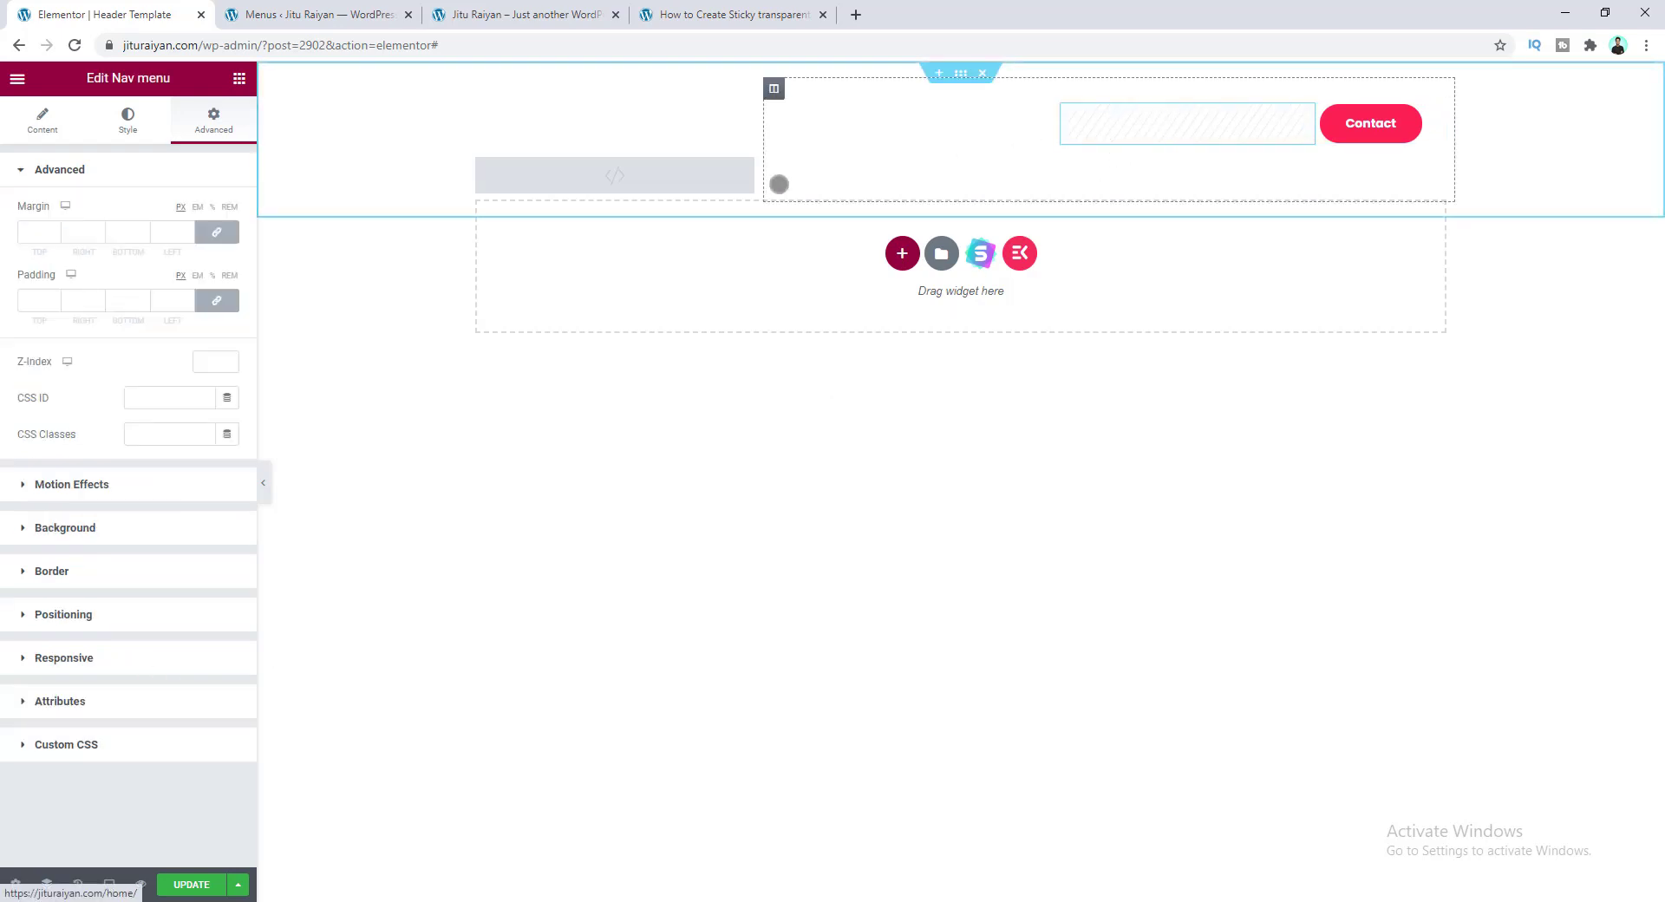
pyautogui.click(43, 118)
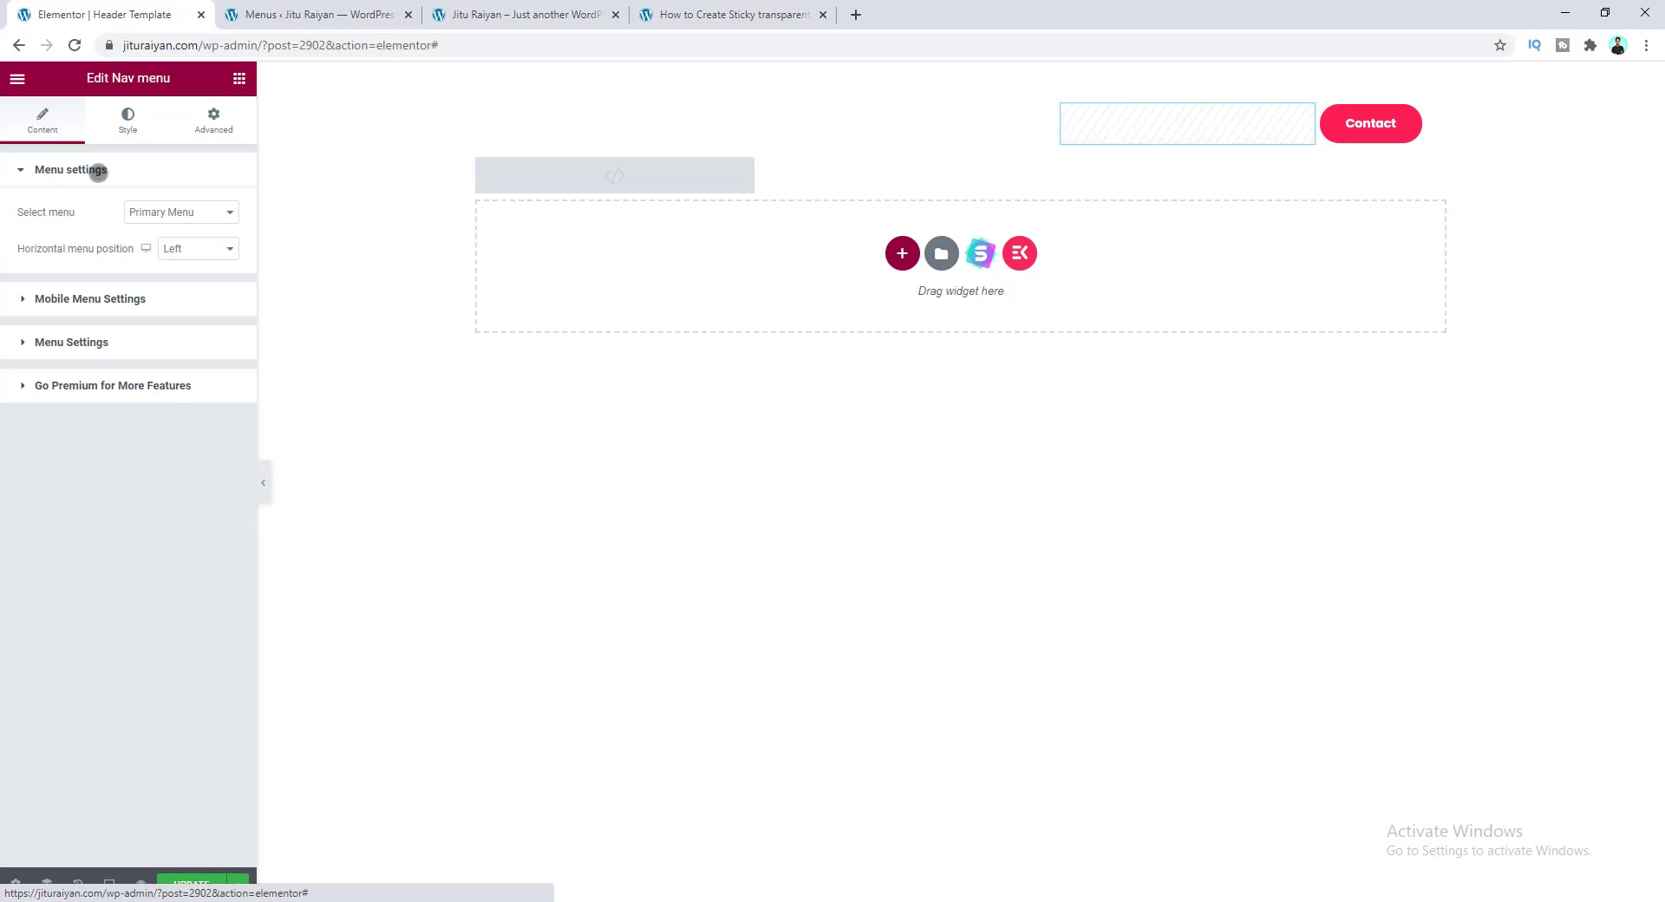
pyautogui.click(159, 211)
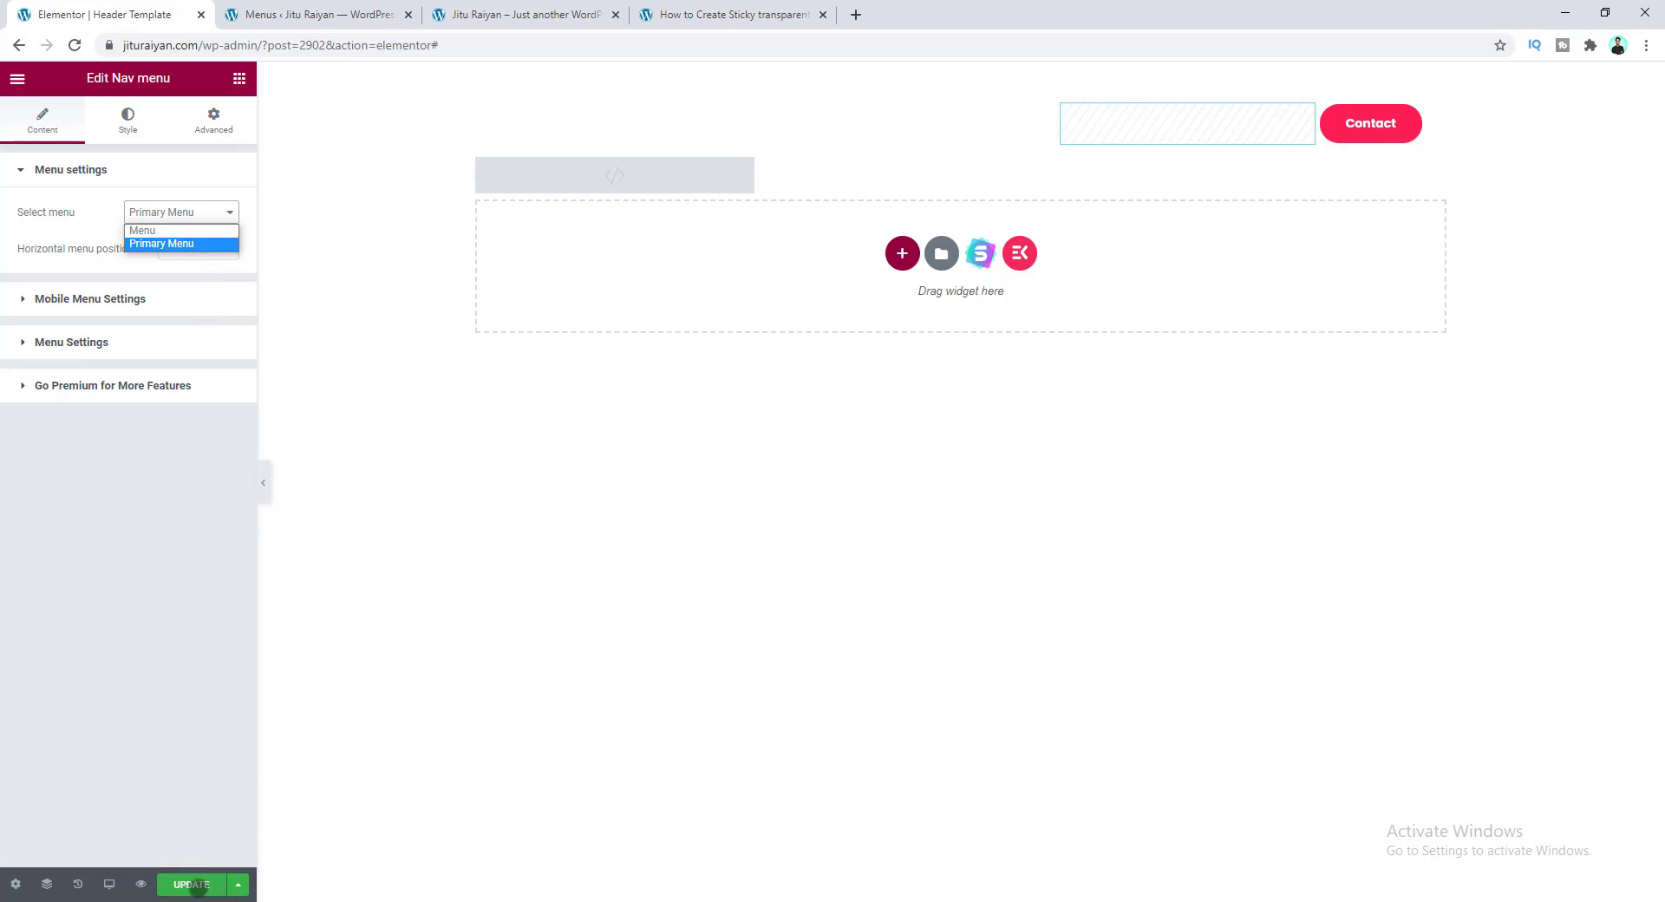
pyautogui.click(192, 884)
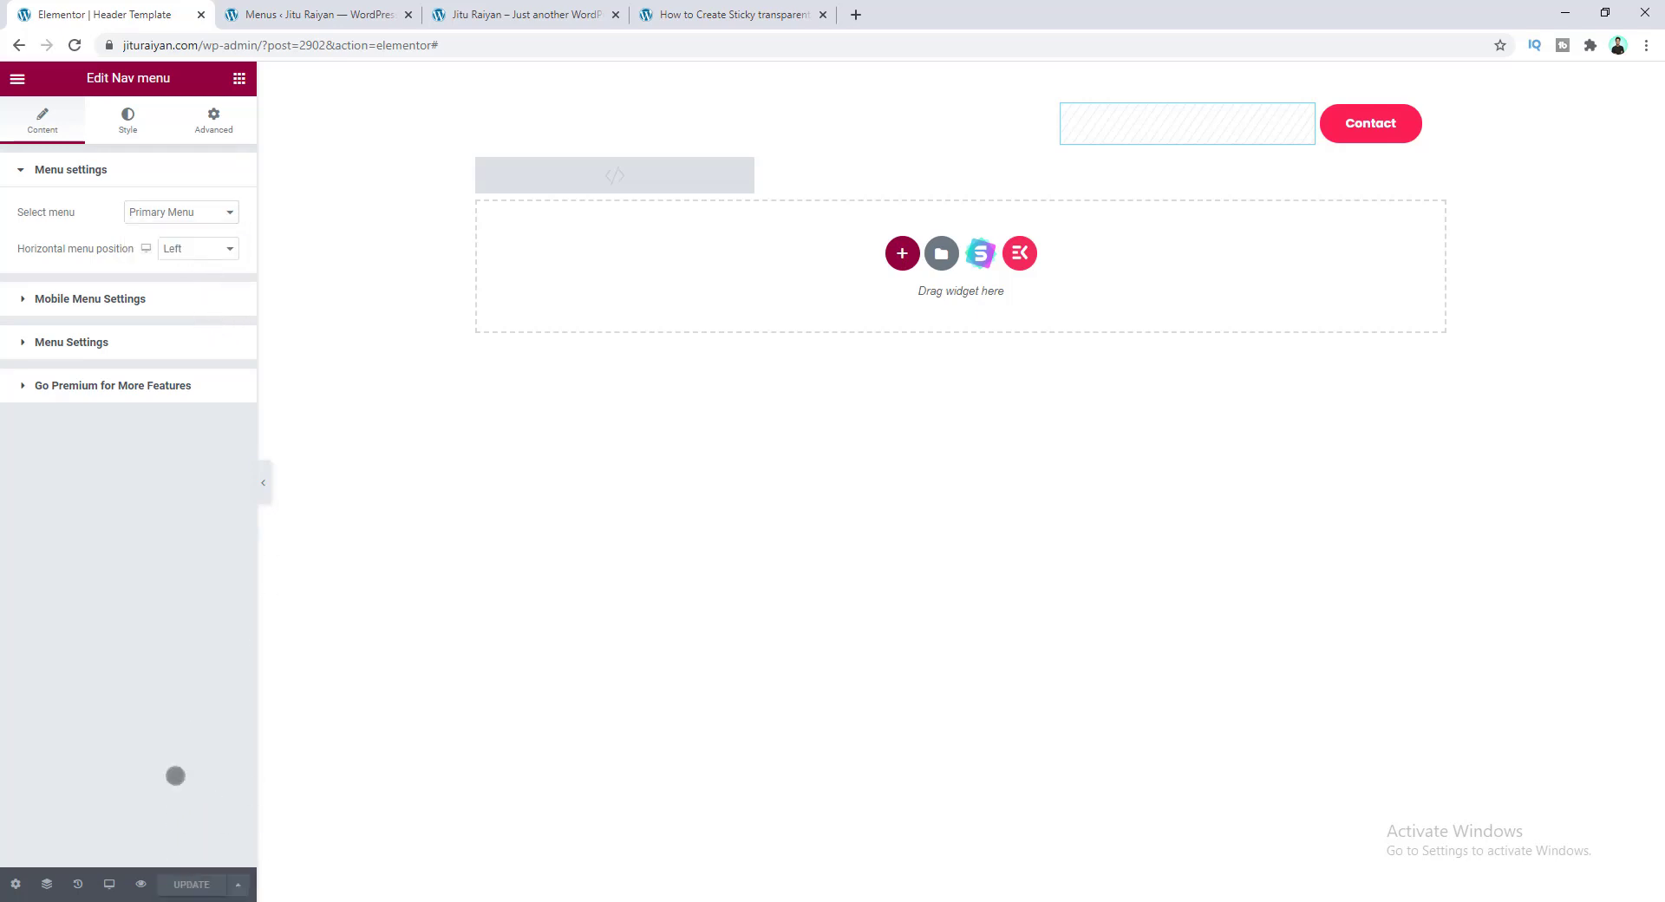
pyautogui.press('F5')
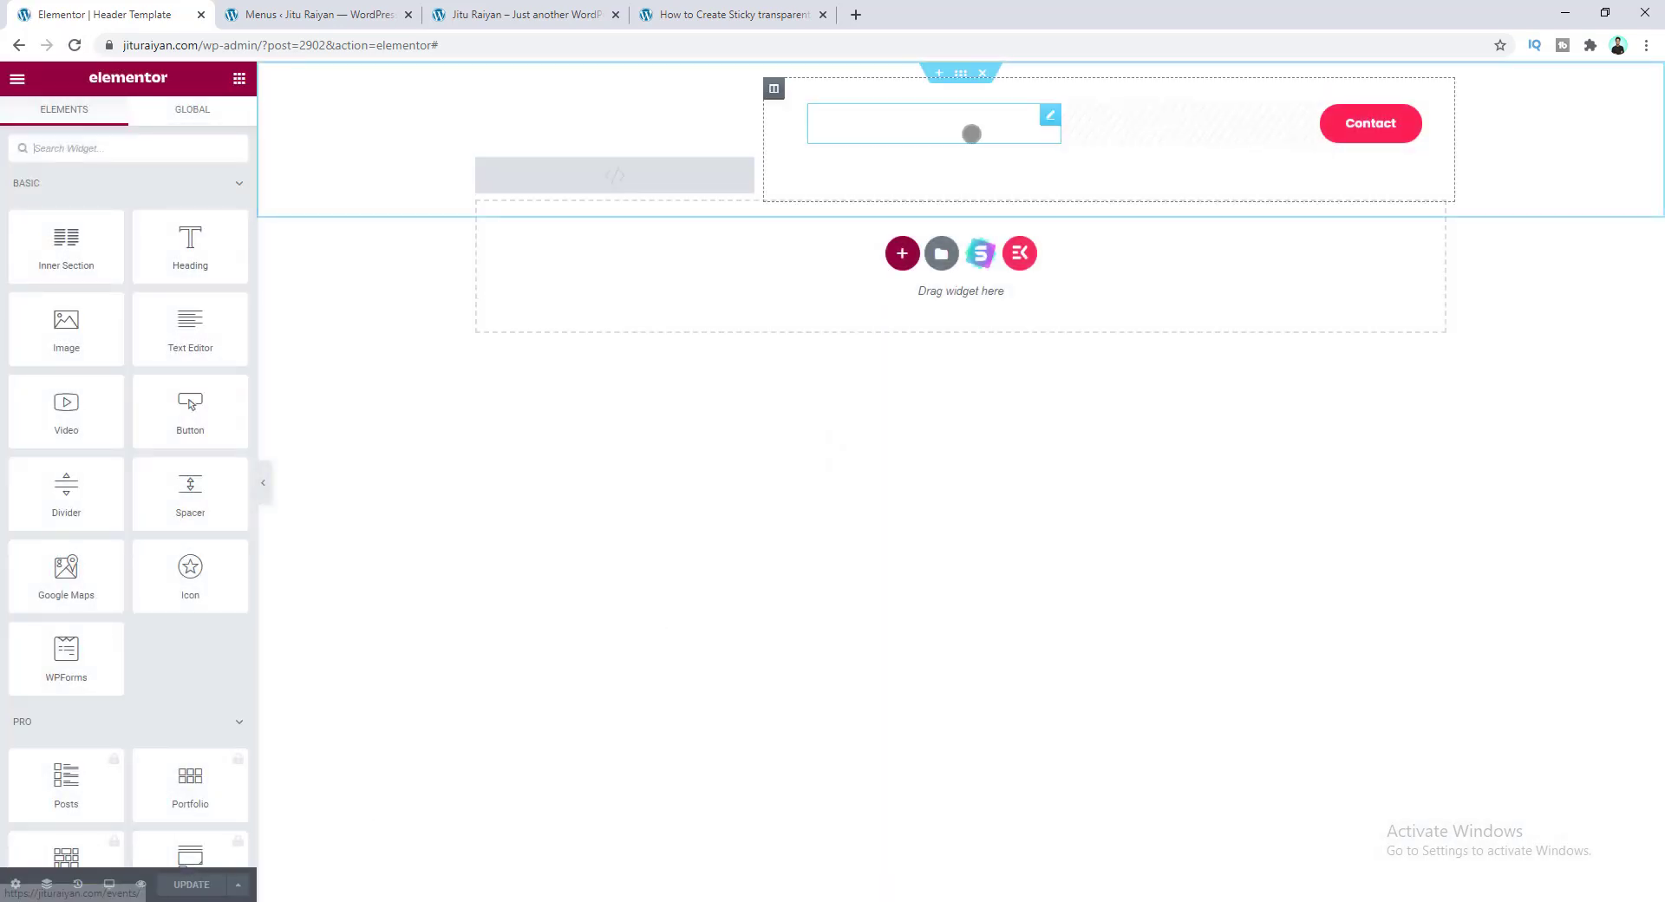
# - Assign Primary Menu Mobile to the duplicated nav menu widget
pyautogui.click(1172, 121)
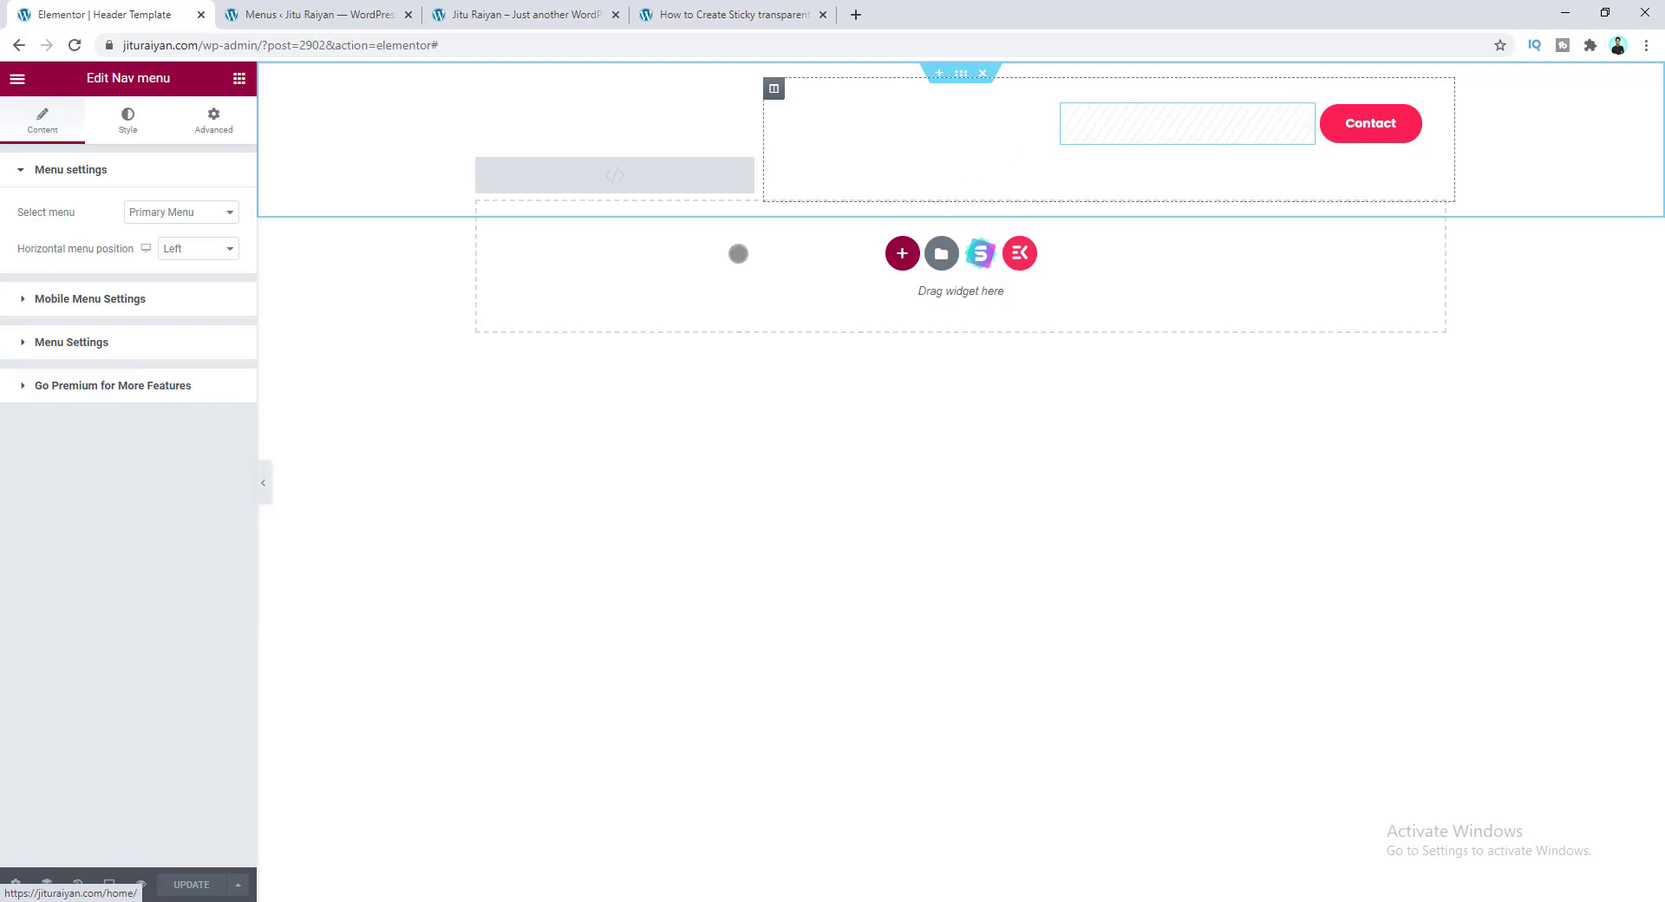
pyautogui.click(212, 212)
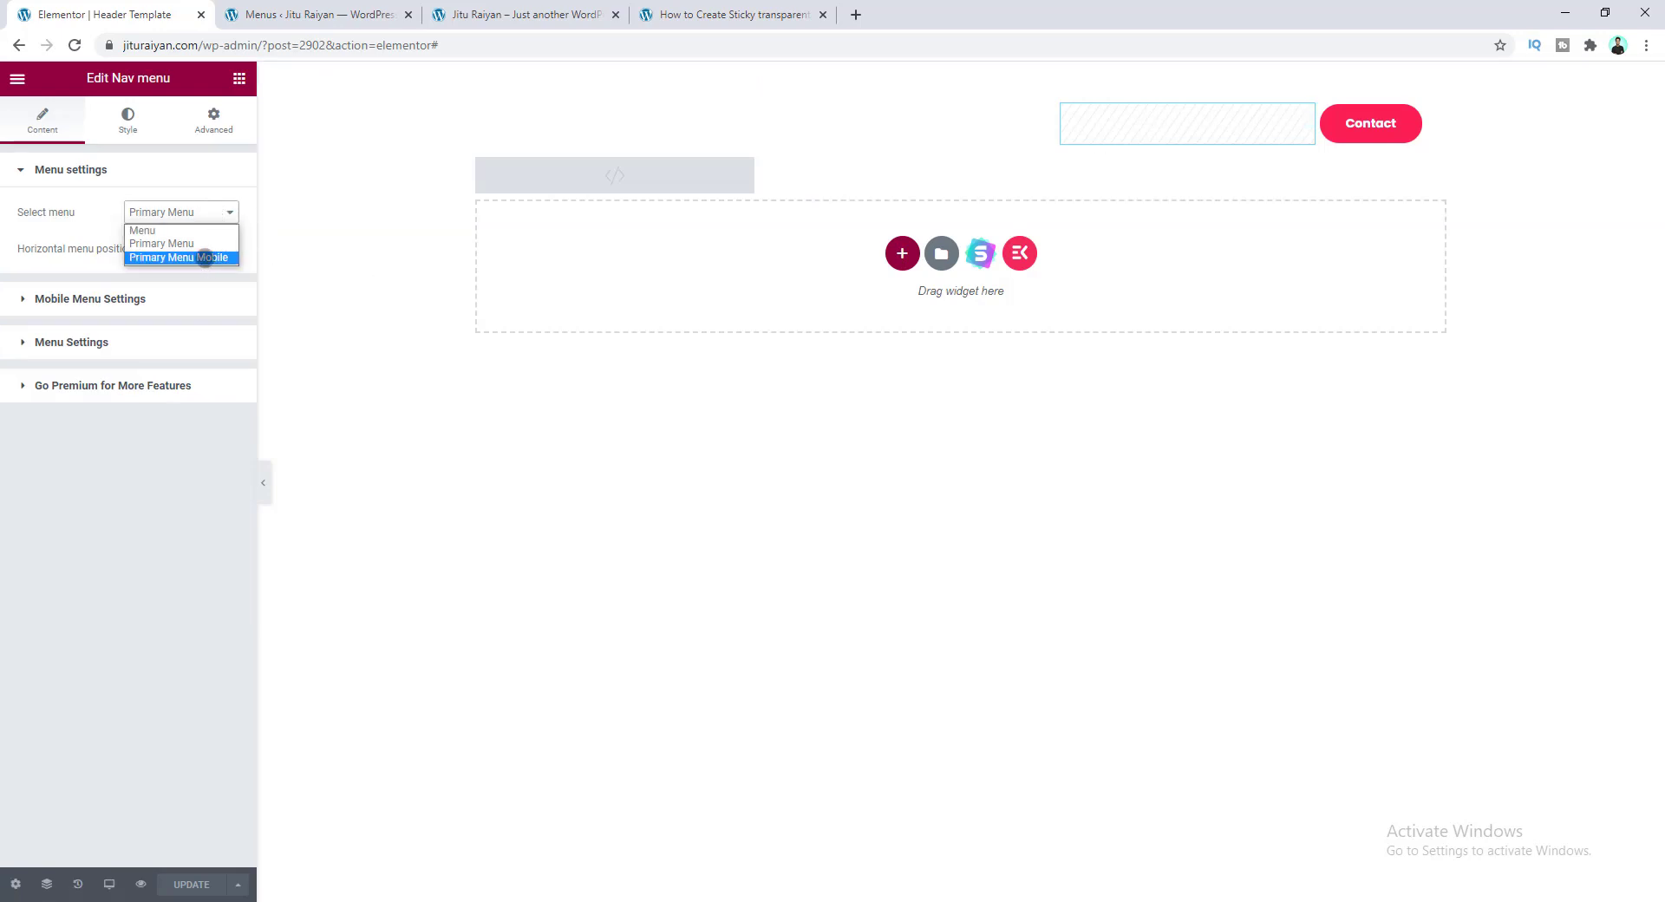
pyautogui.click(204, 257)
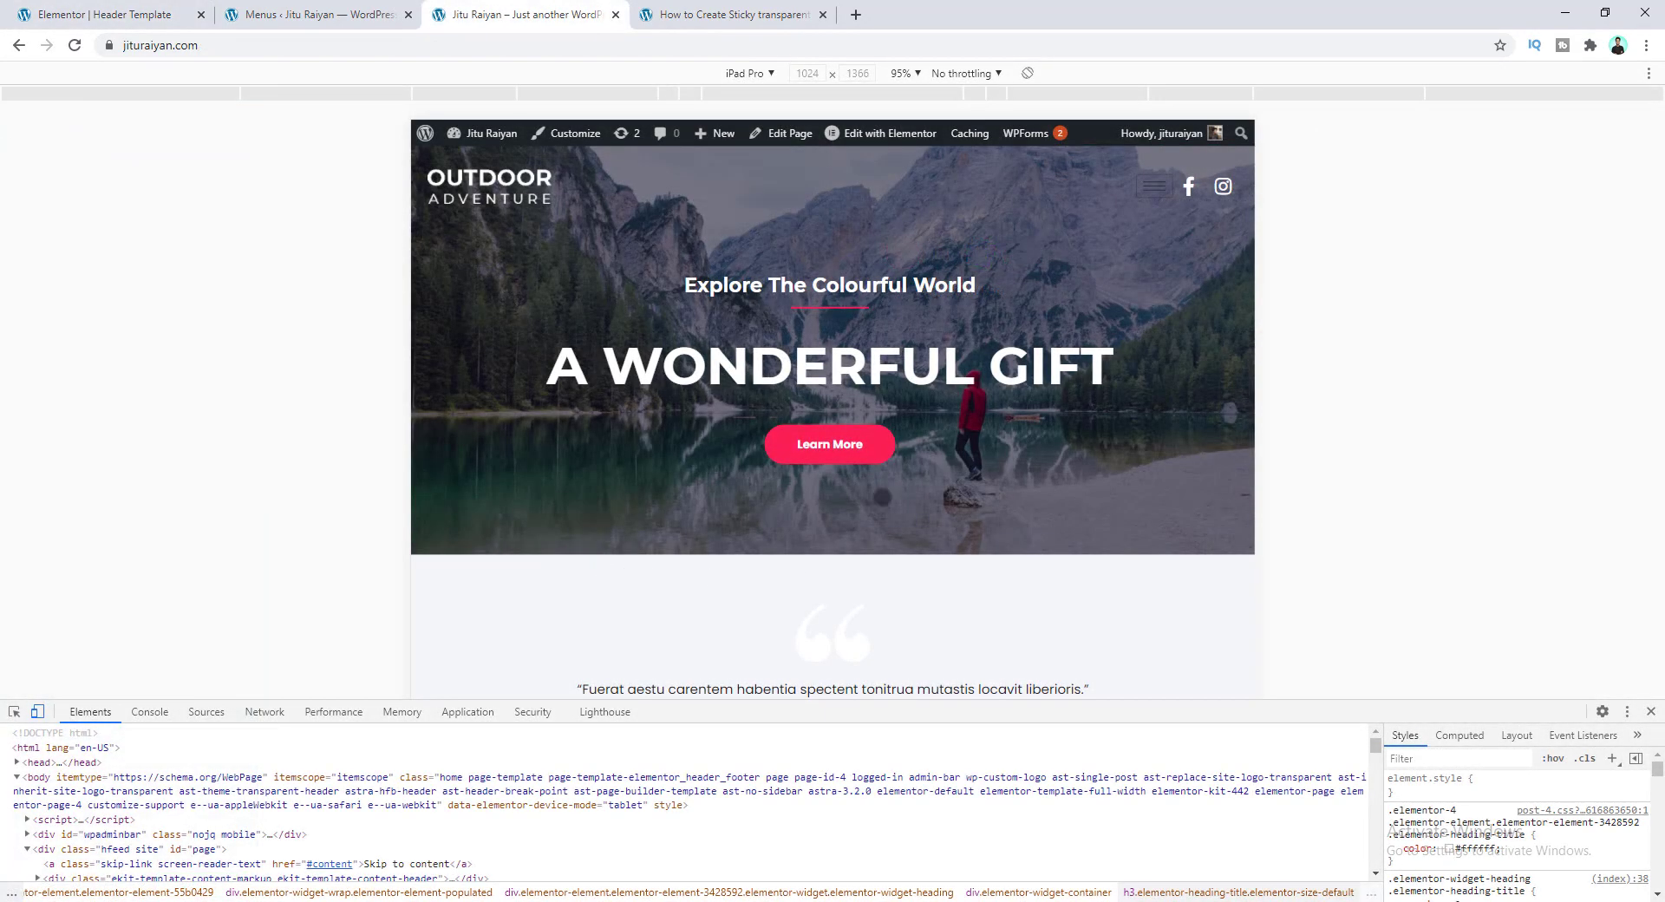
# - Preview the live homepage at iPad Pro and desktop sizes and examine the header and the opened mobile menu
pyautogui.click(1154, 189)
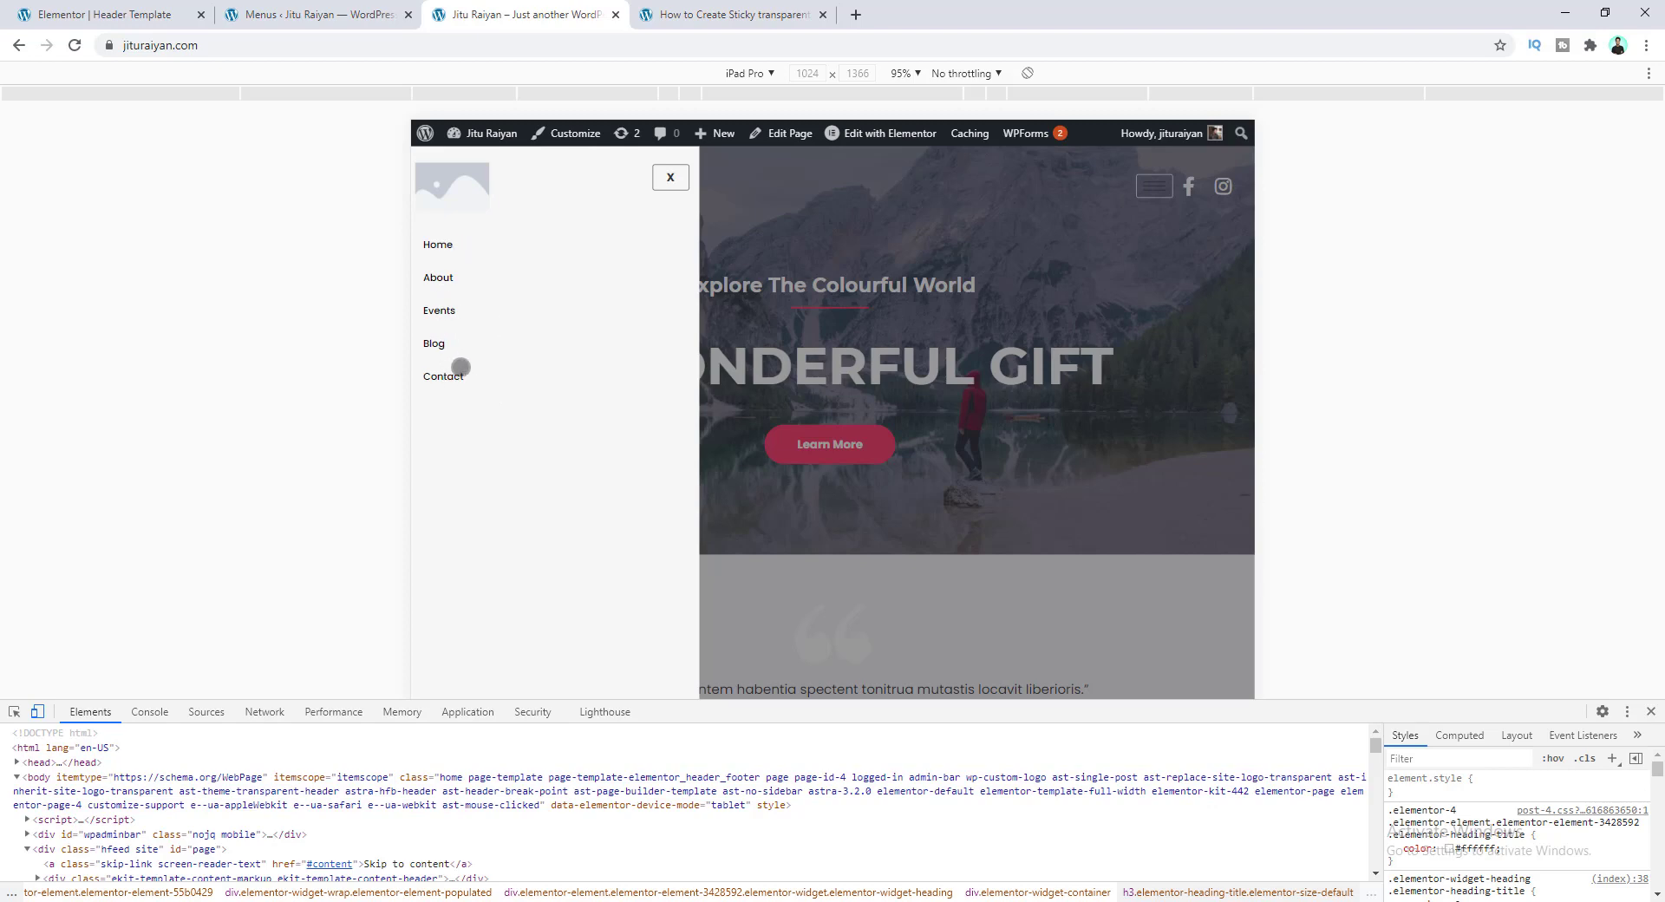
pyautogui.click(670, 177)
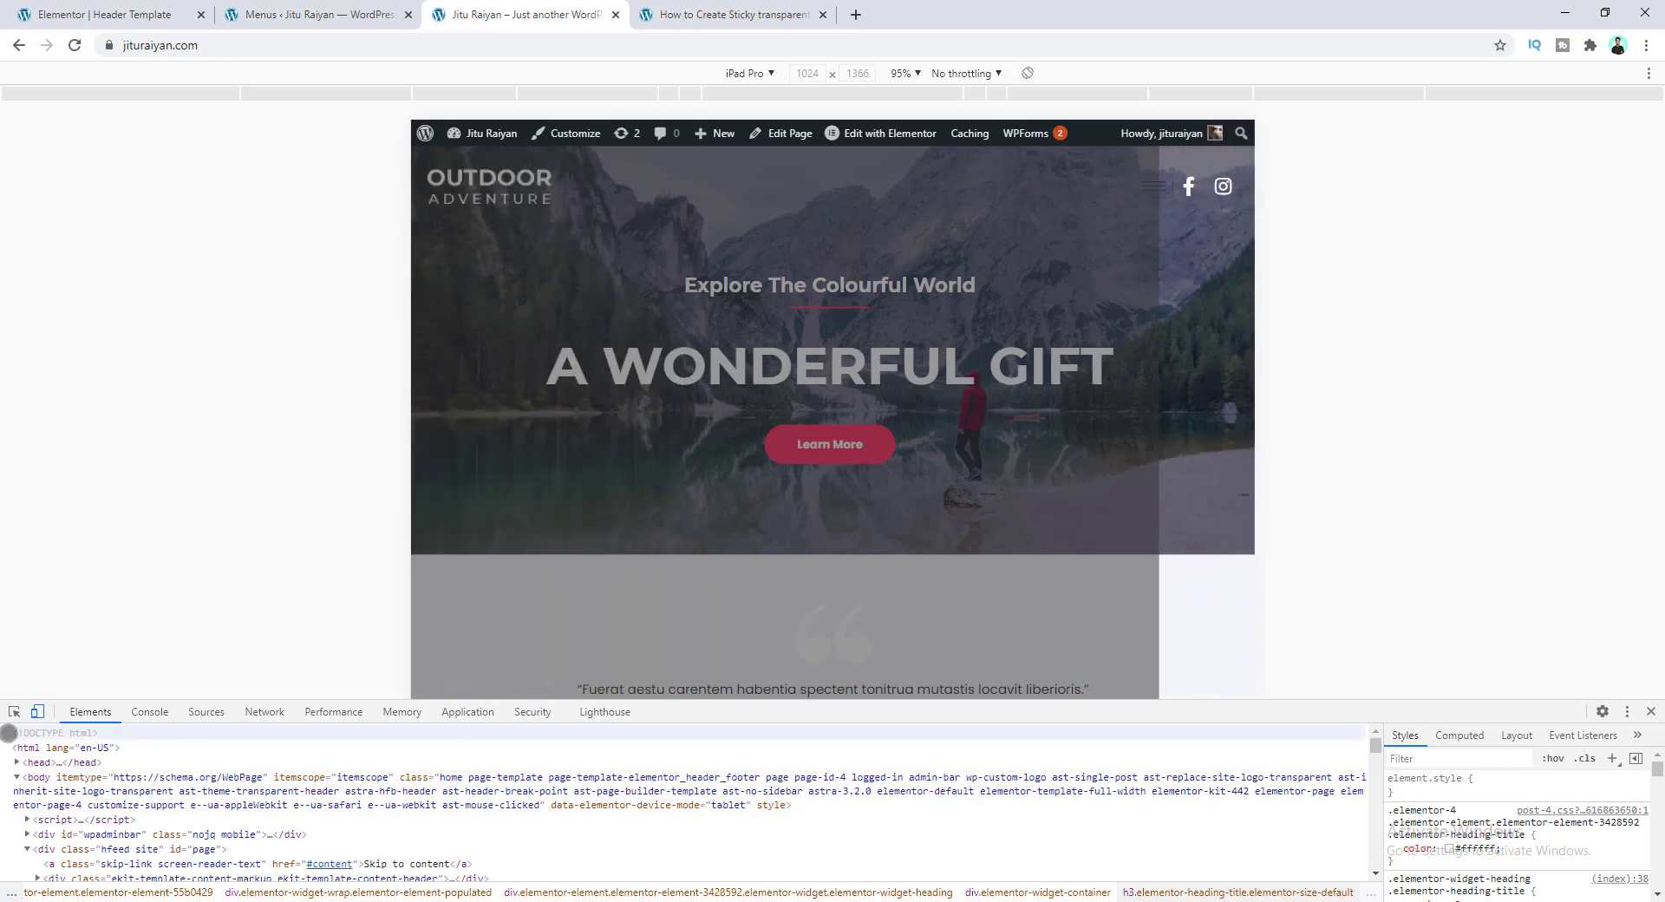
pyautogui.click(36, 710)
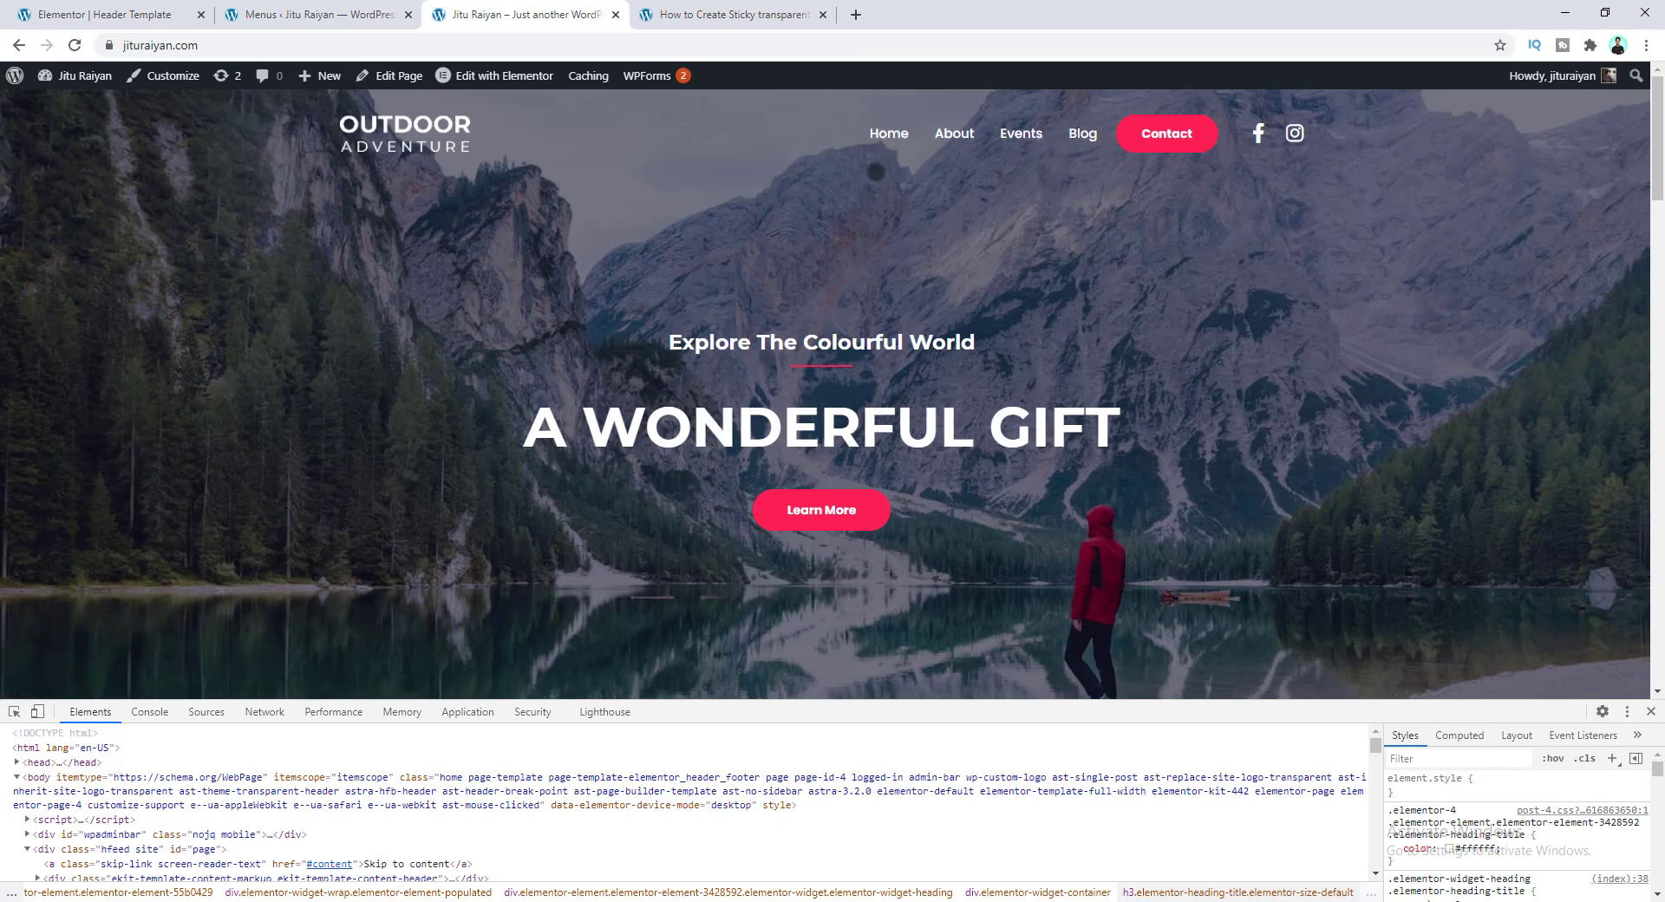
pyautogui.click(37, 710)
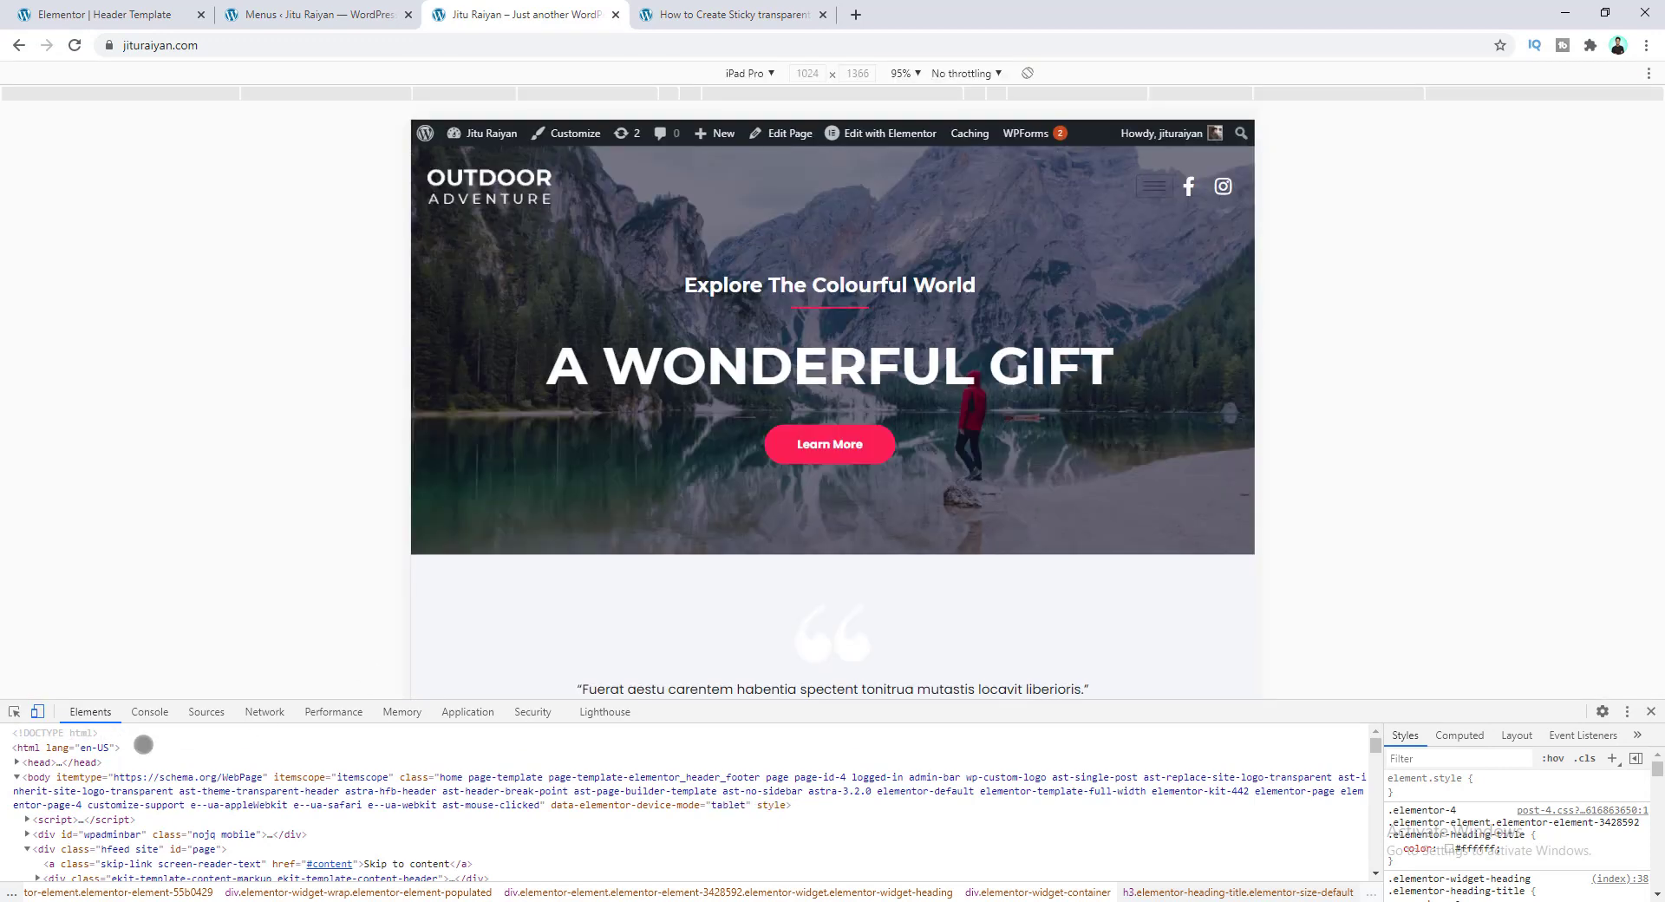
pyautogui.click(1153, 189)
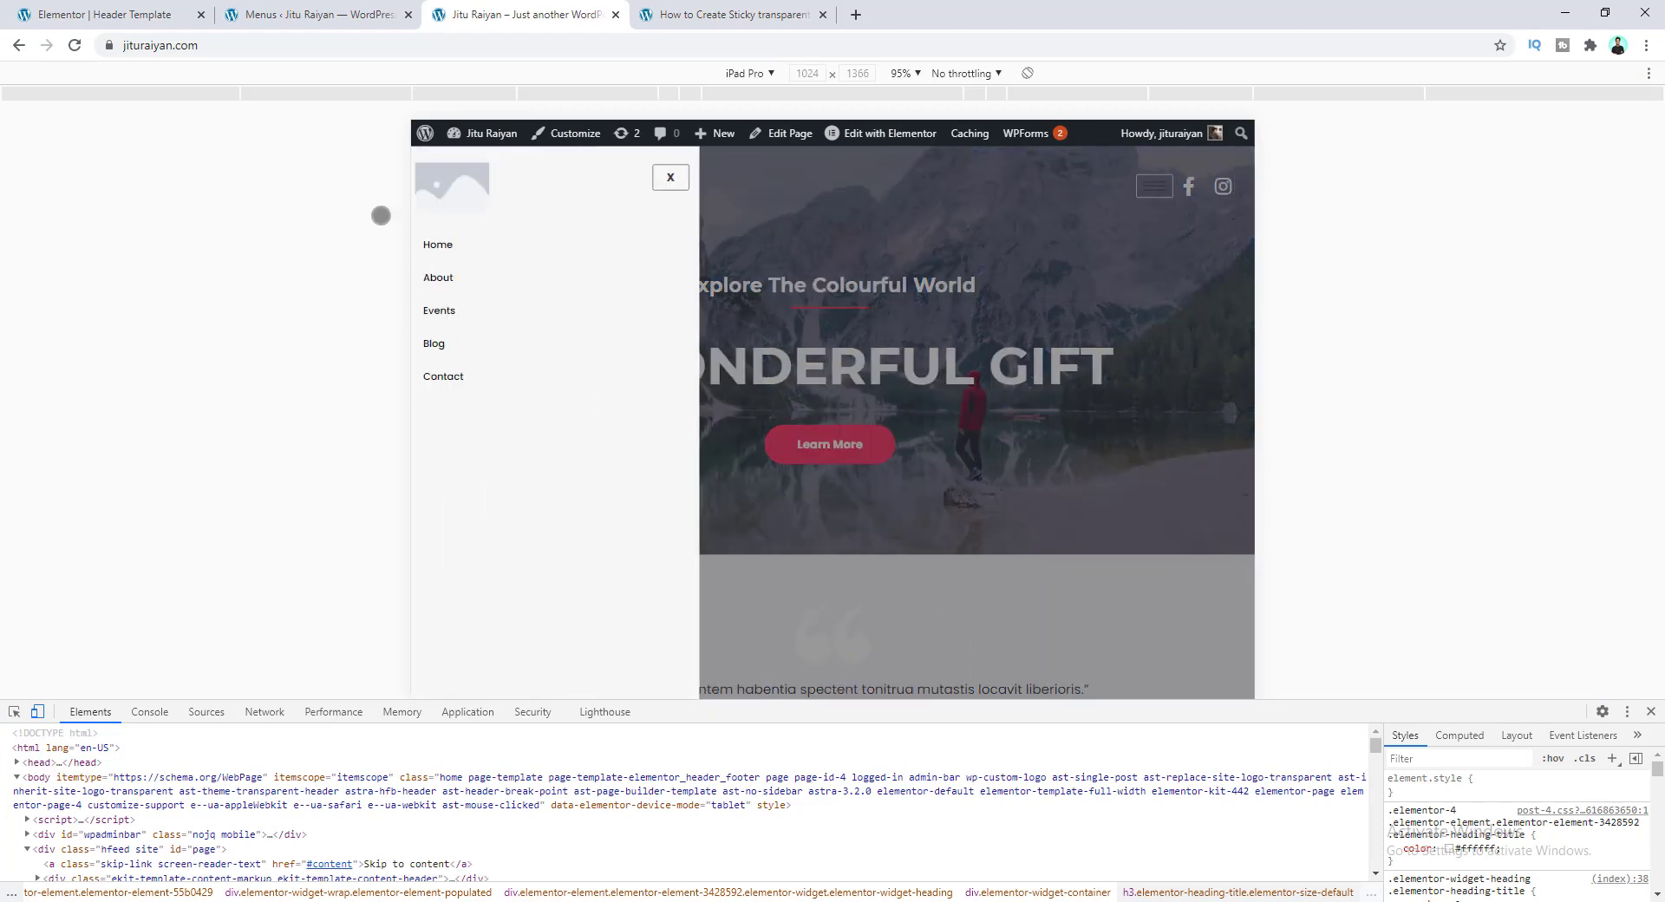
# - Back in the Elementor header template, switch to the tablet view and set the mobile nav menu's hamburger icon to Menu 11
pyautogui.click(115, 13)
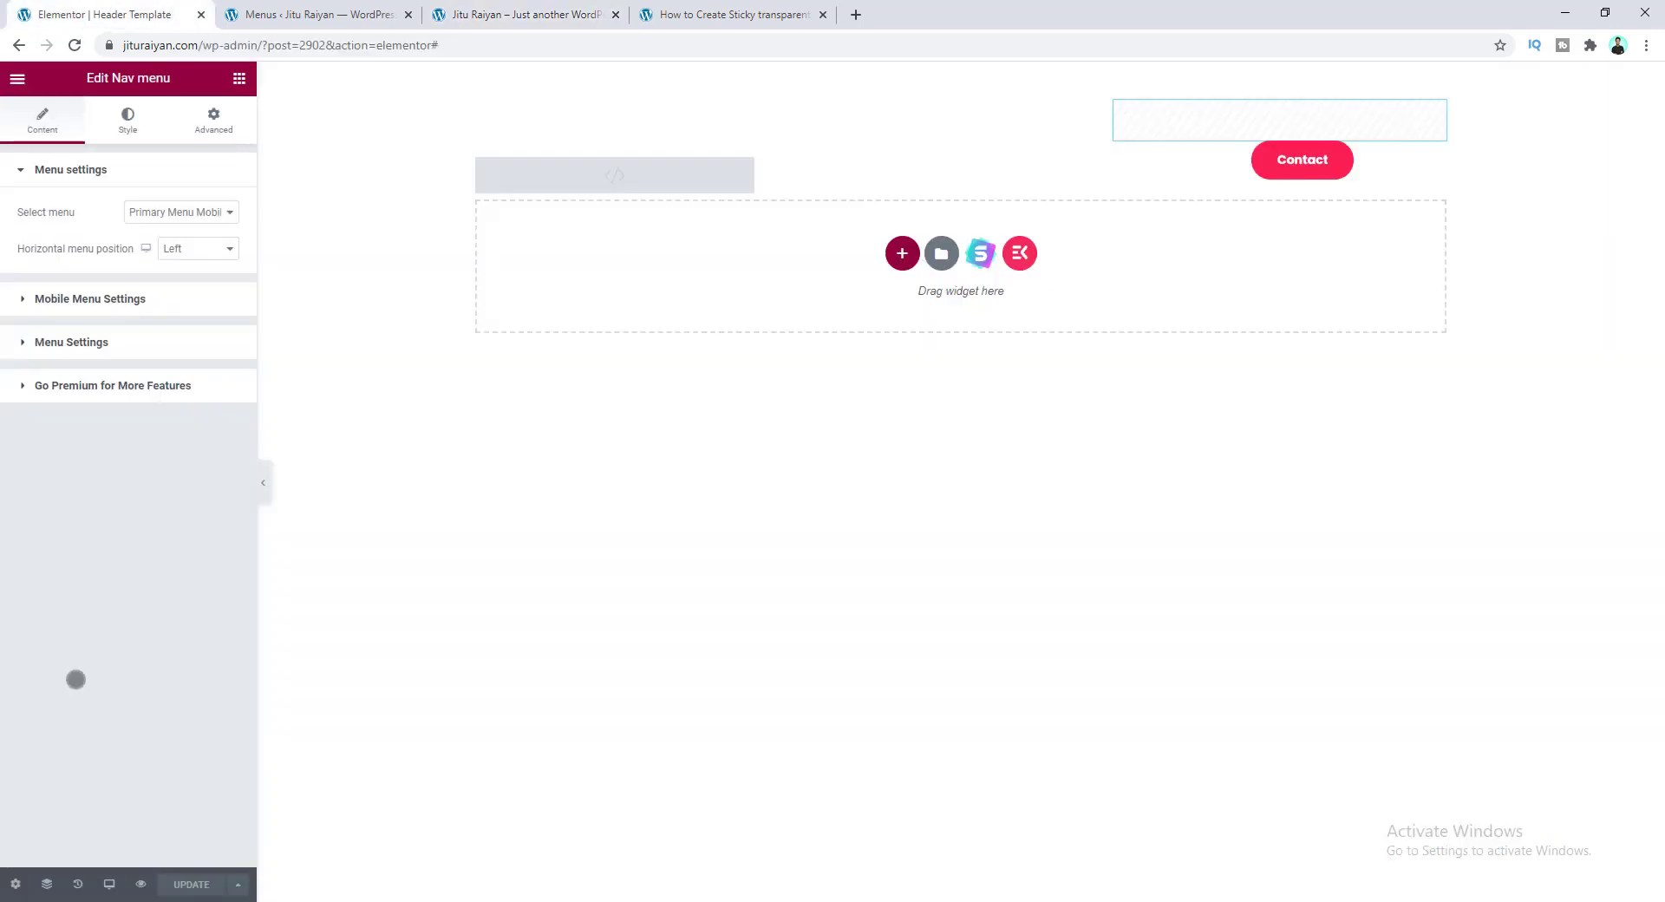
pyautogui.click(109, 883)
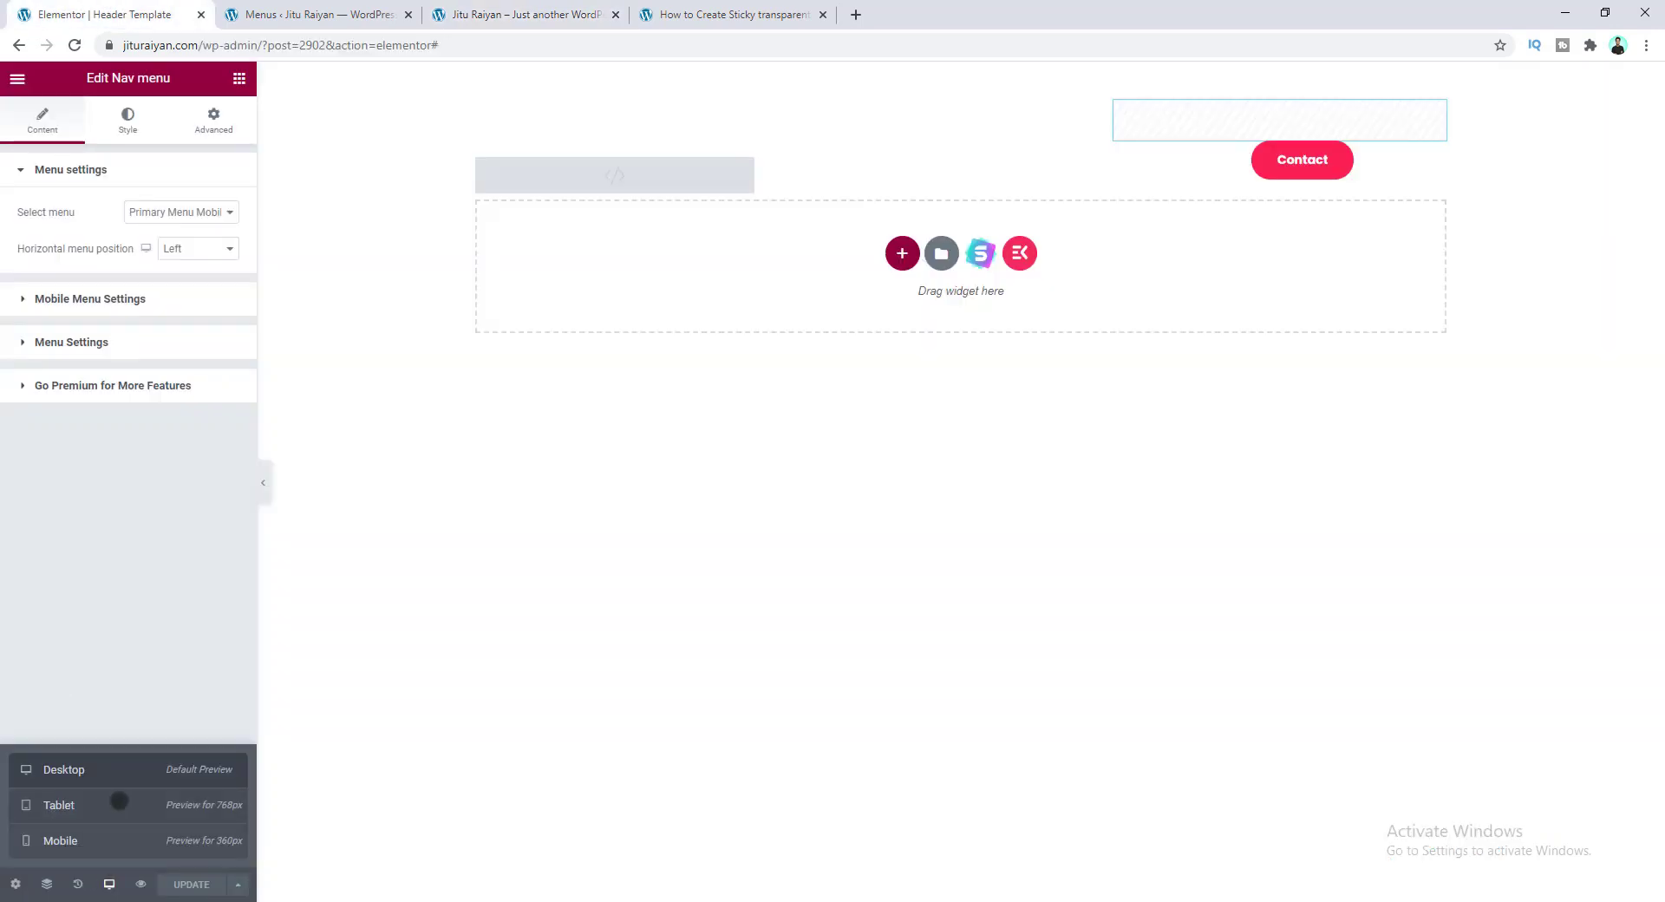
pyautogui.click(118, 800)
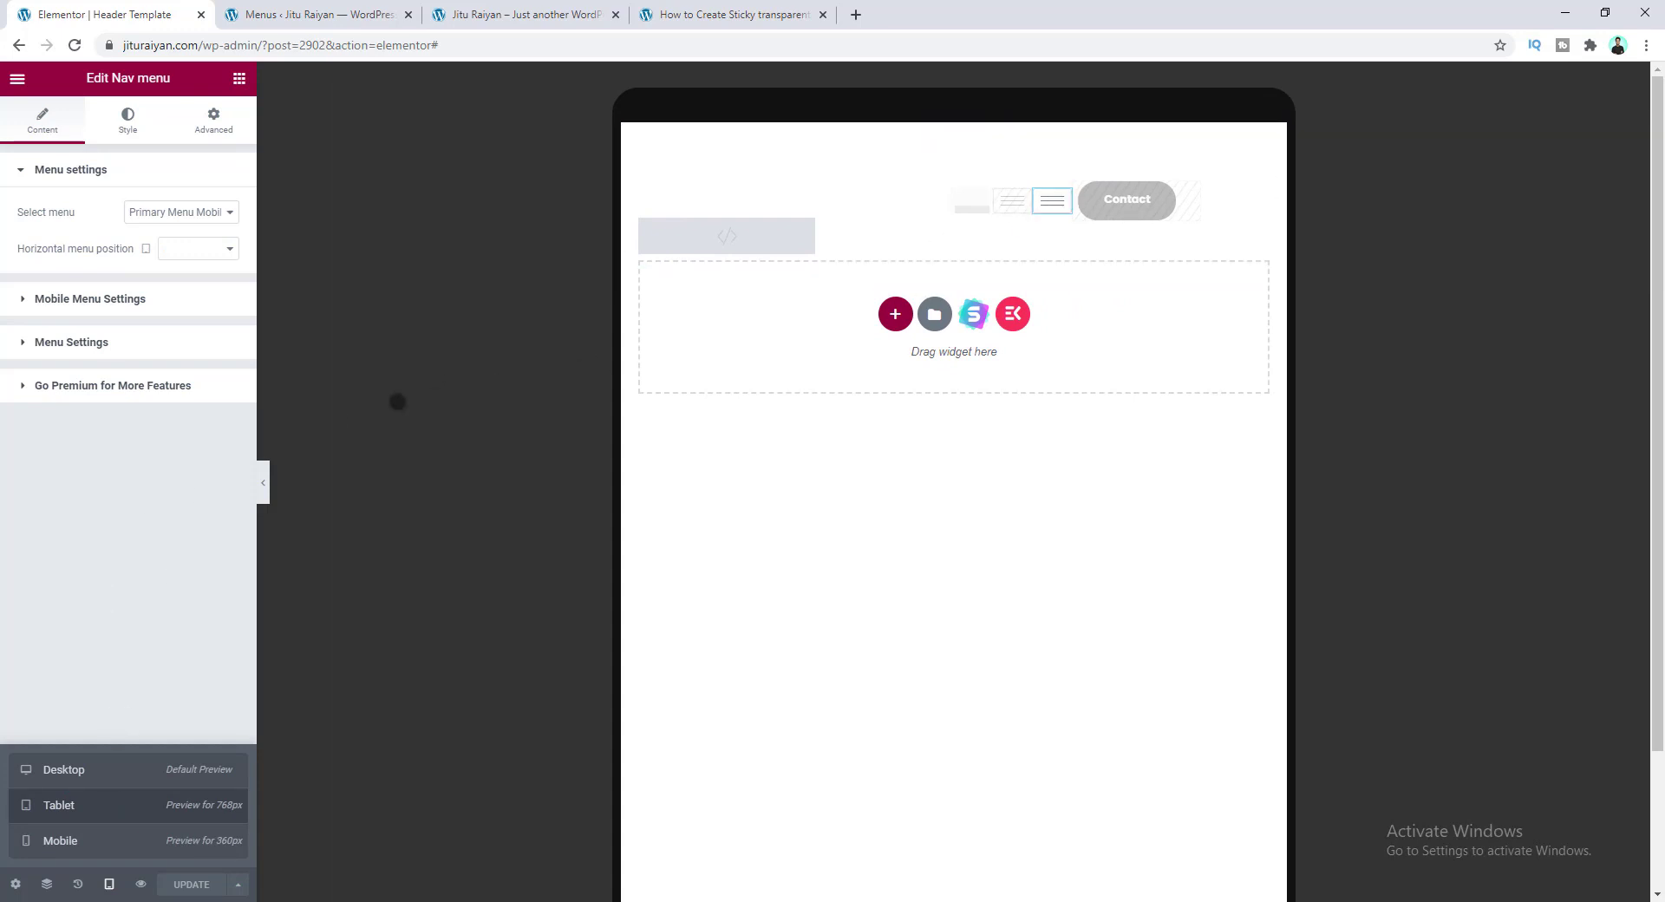
pyautogui.click(70, 297)
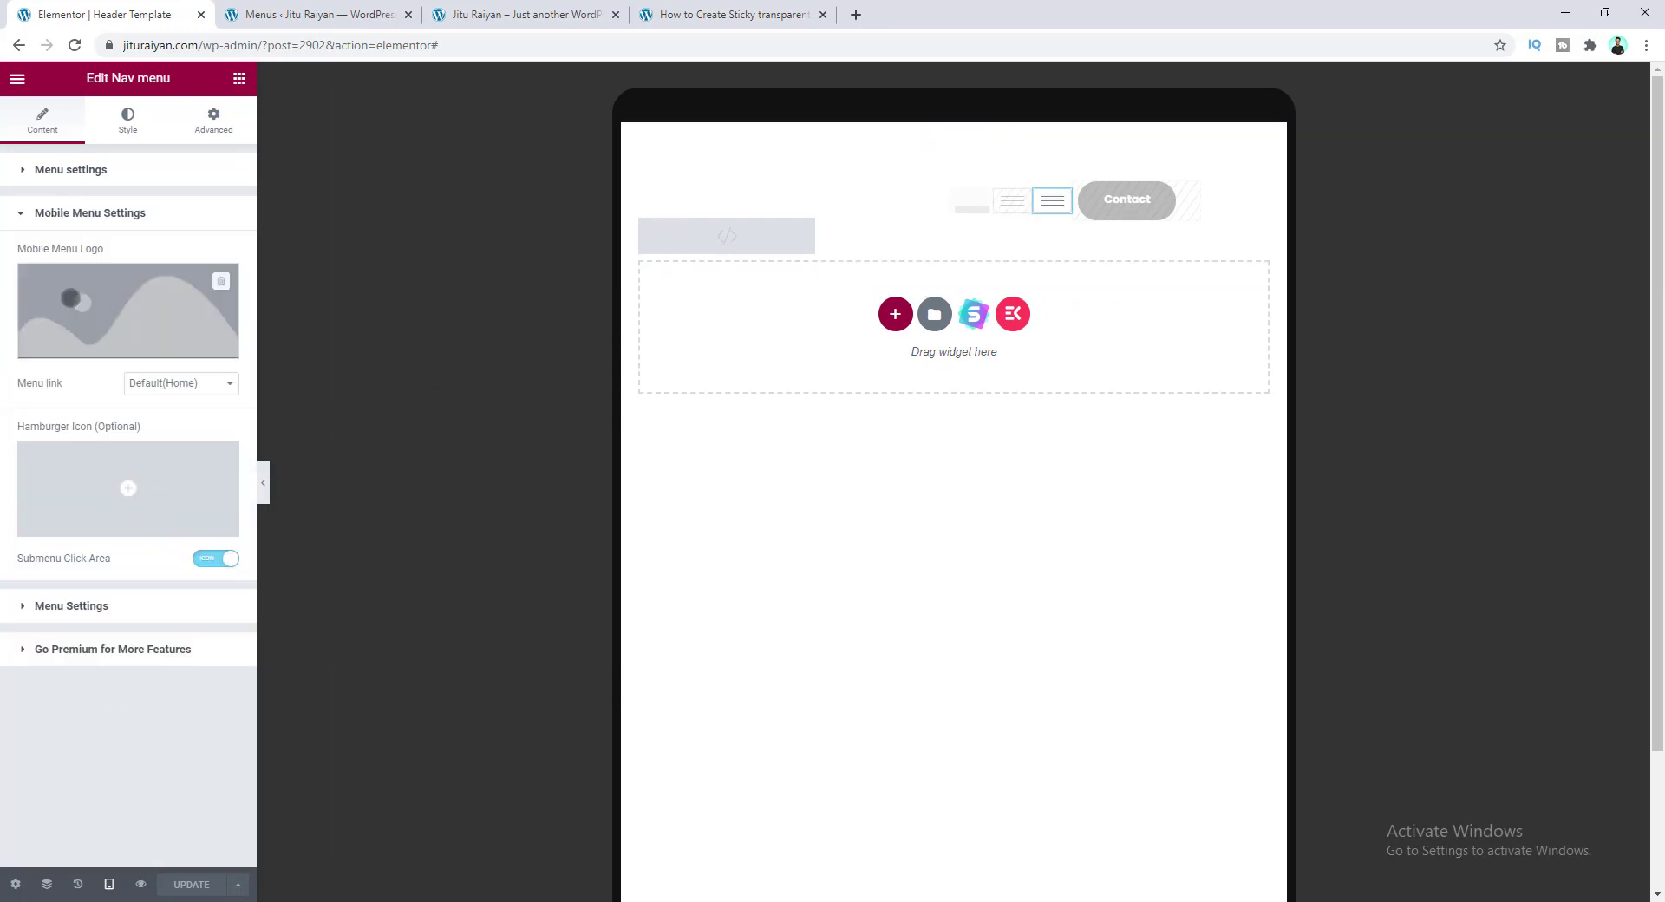
pyautogui.click(137, 483)
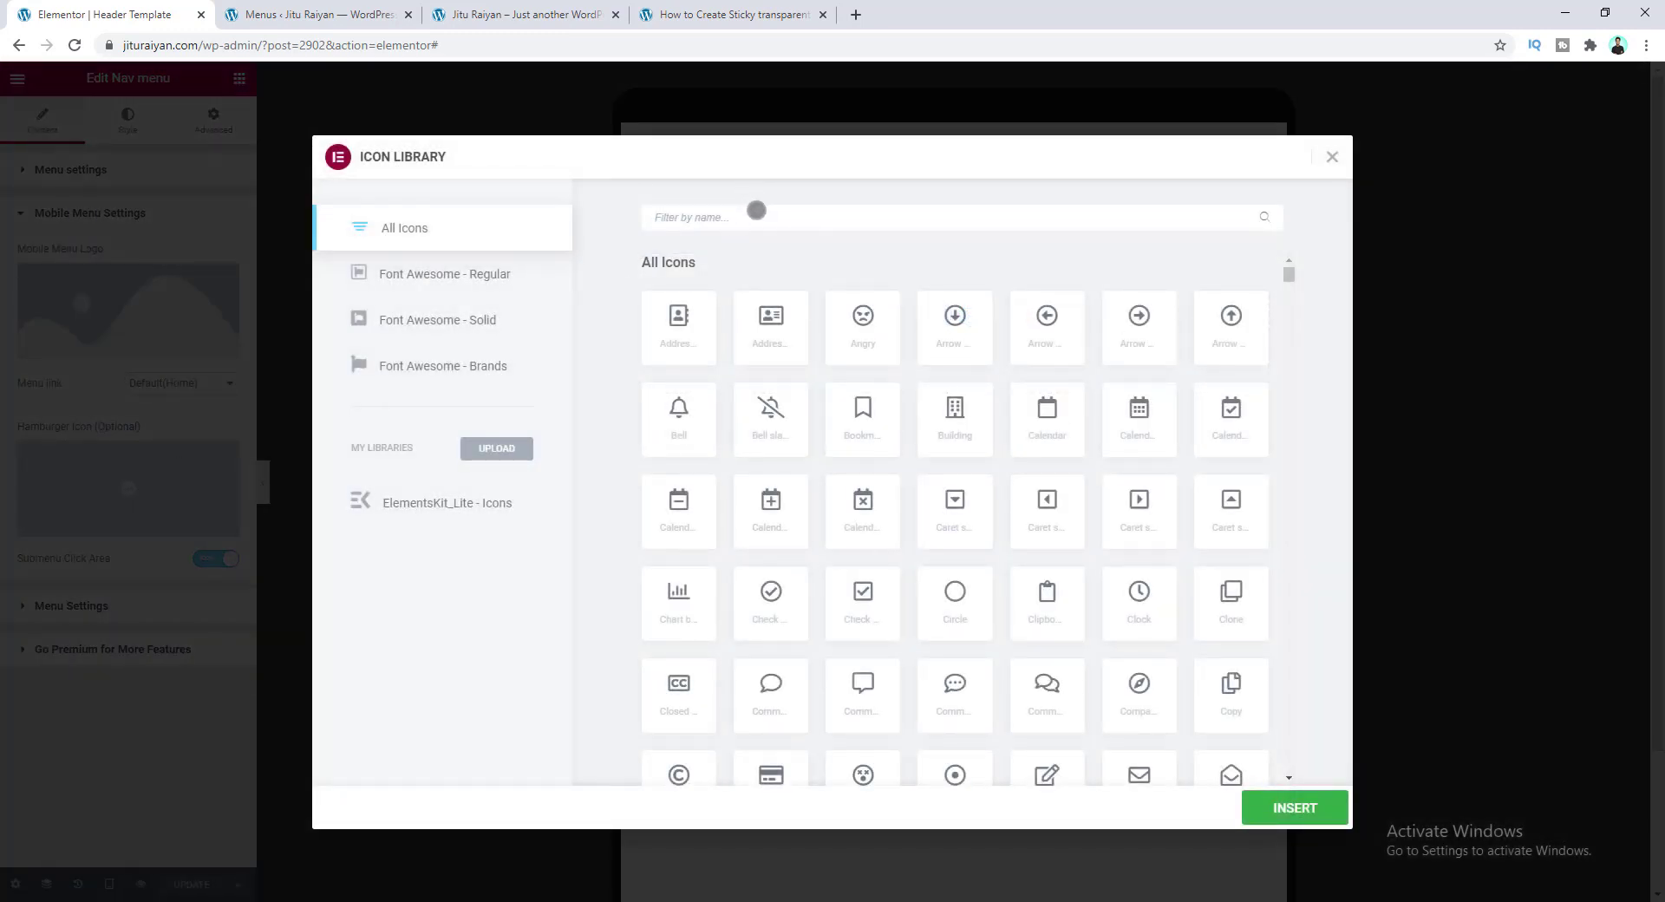
pyautogui.write('menu')
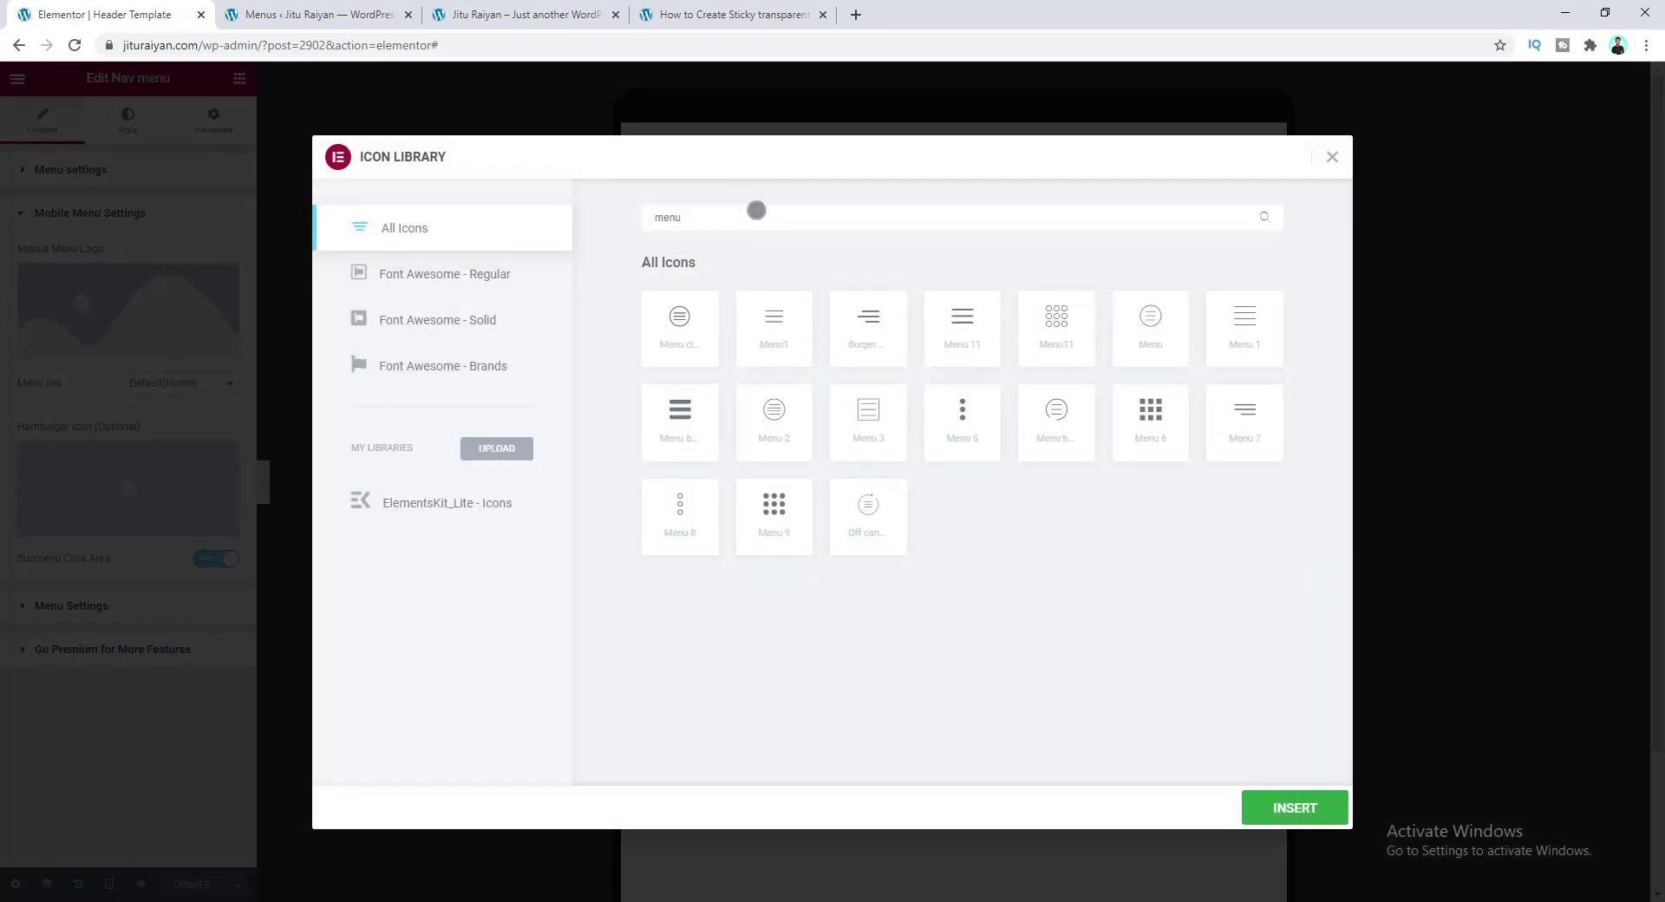
pyautogui.click(981, 318)
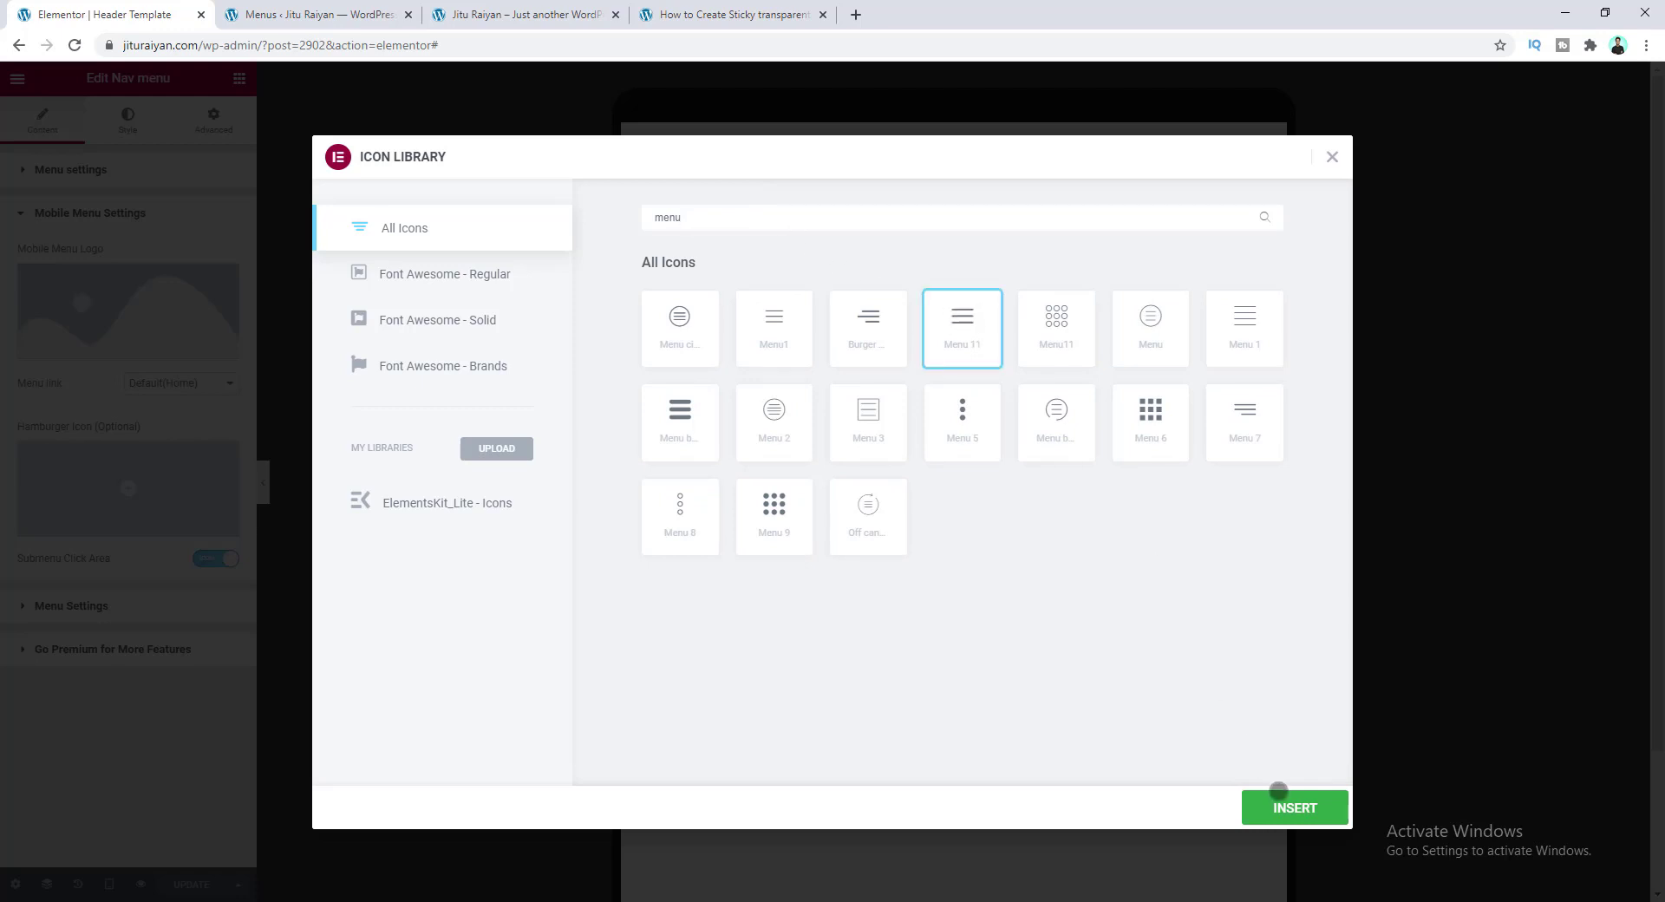
pyautogui.click(1278, 791)
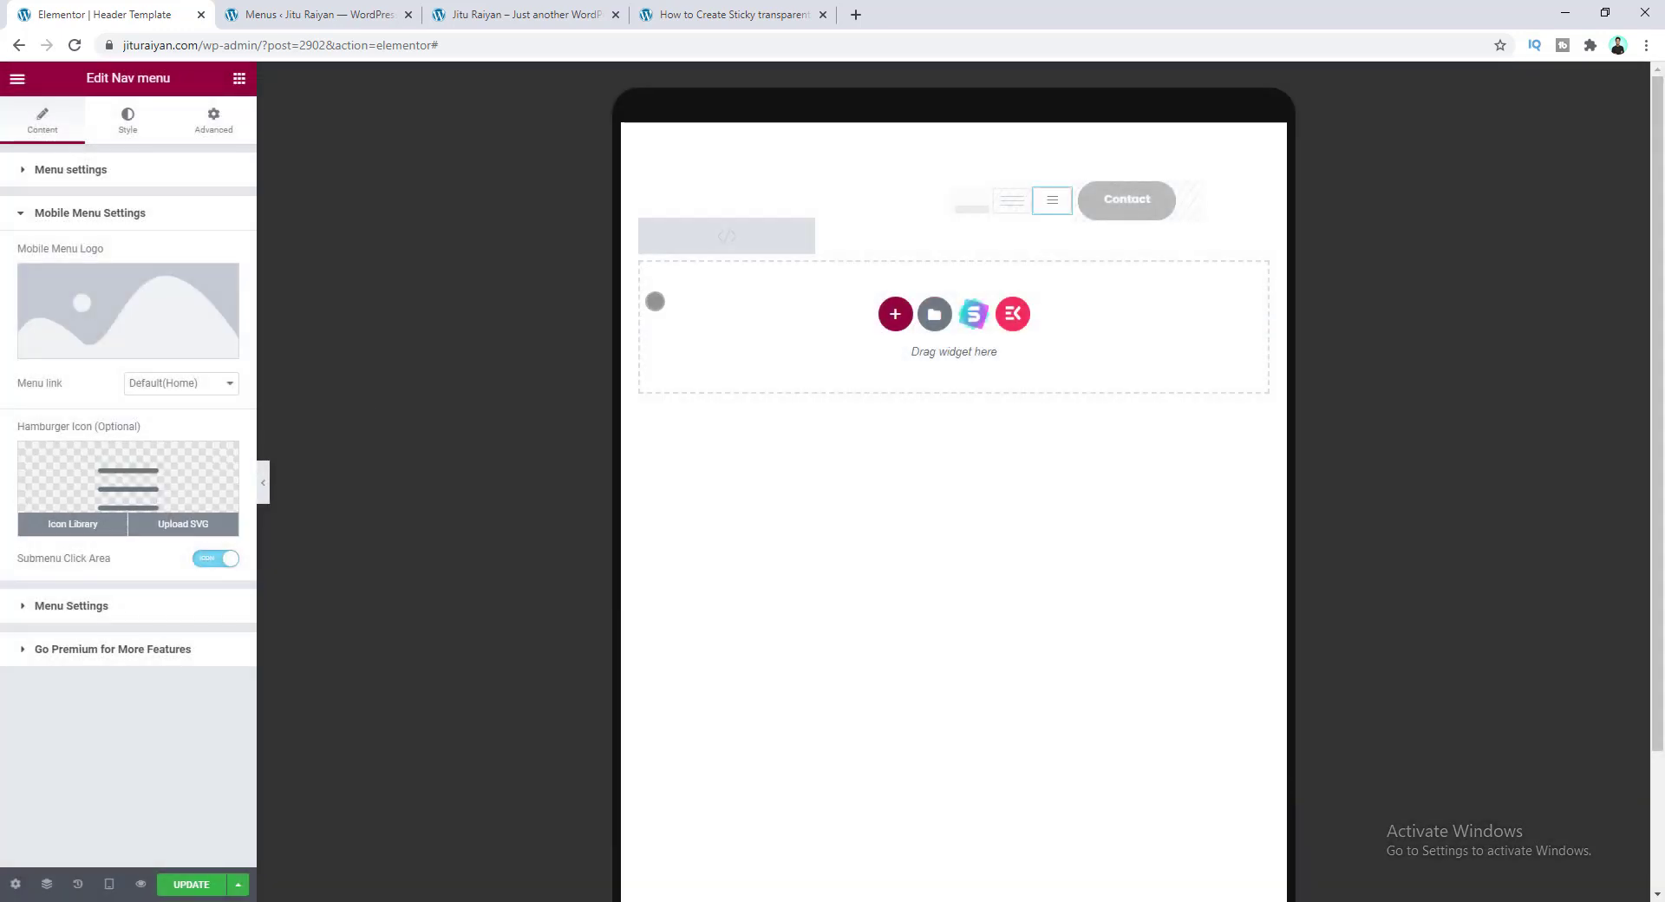
# - In the mobile nav menu's hamburger toggle style, set the icon size to 25 and the border to Solid with 0 width on all sides
pyautogui.click(121, 119)
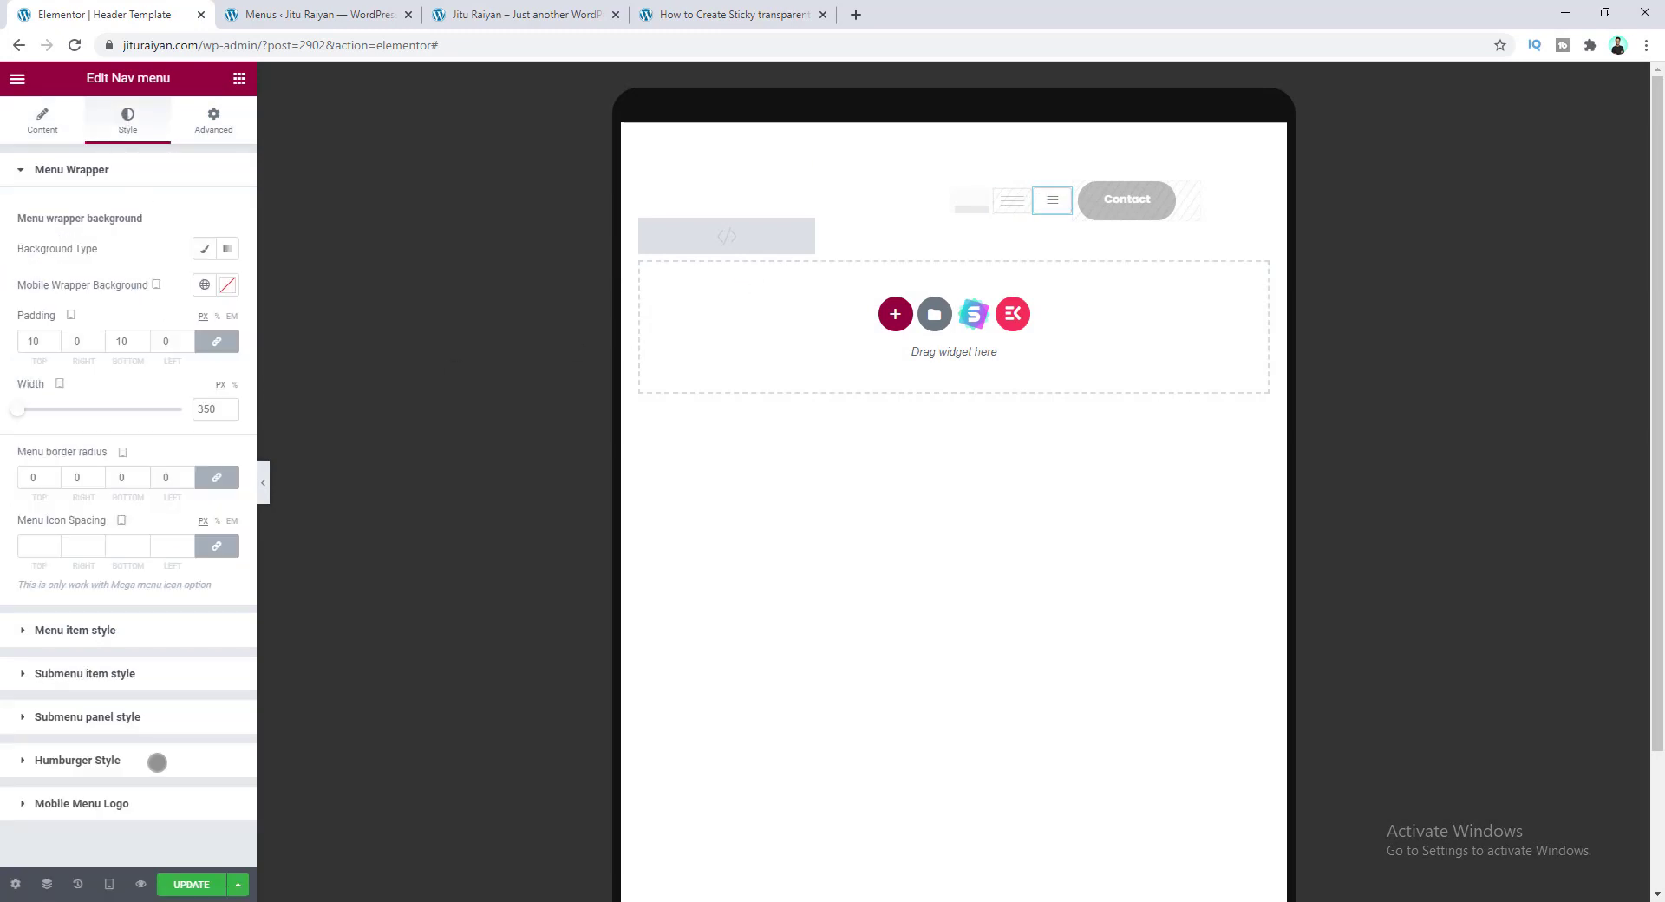
pyautogui.click(157, 762)
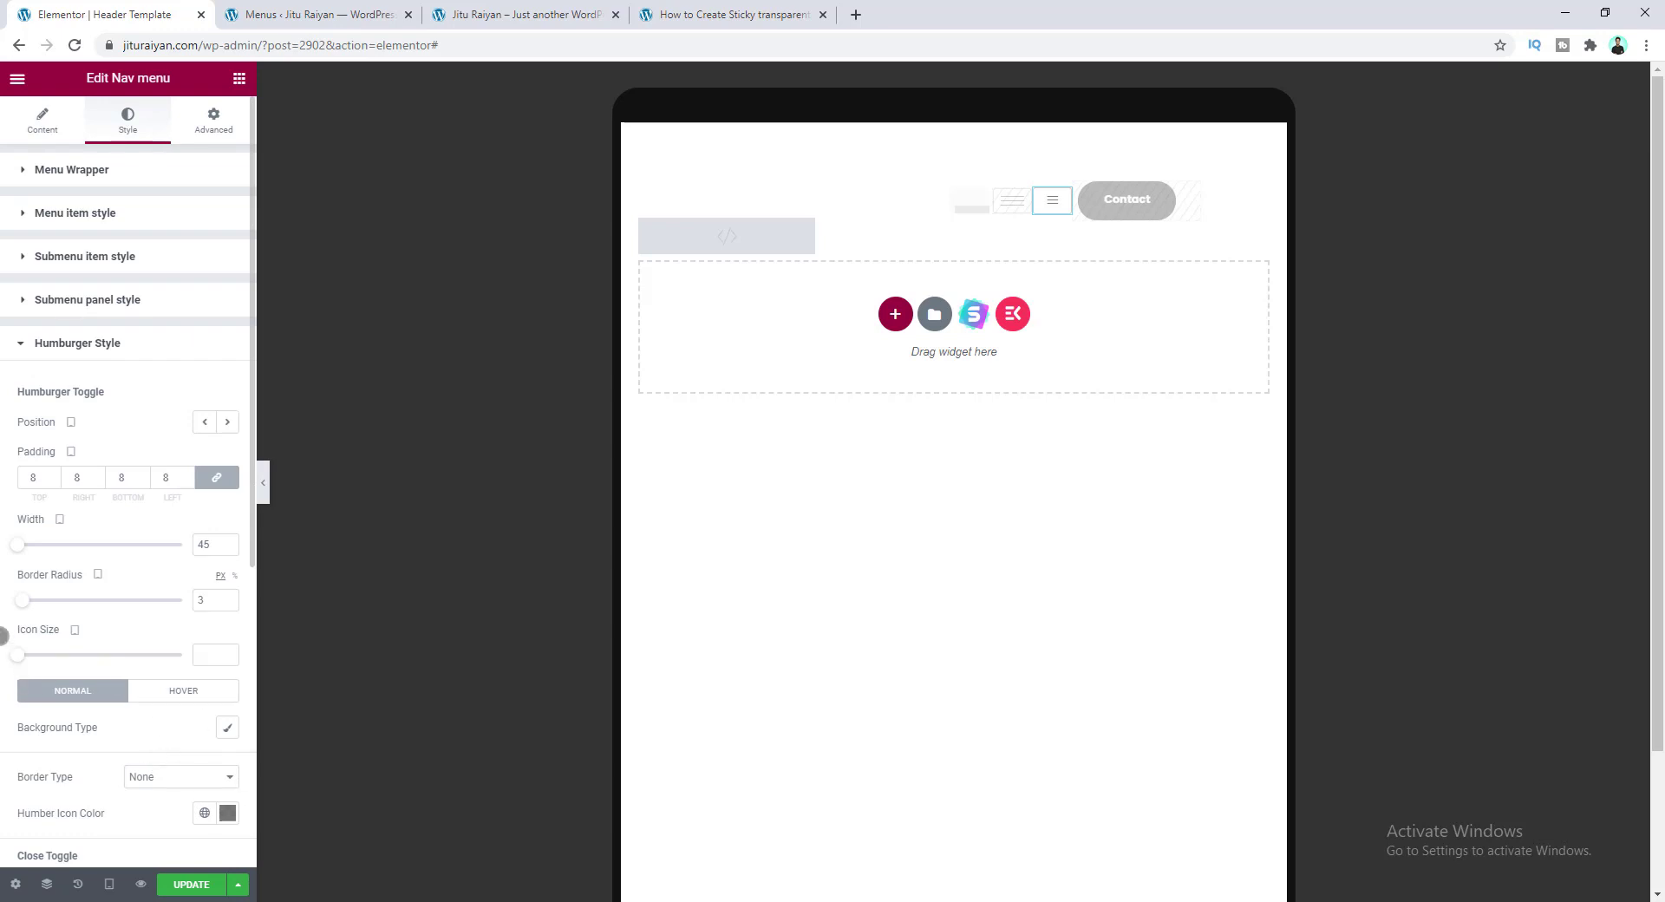
pyautogui.moveTo(18, 652); pyautogui.dragTo(35, 654)
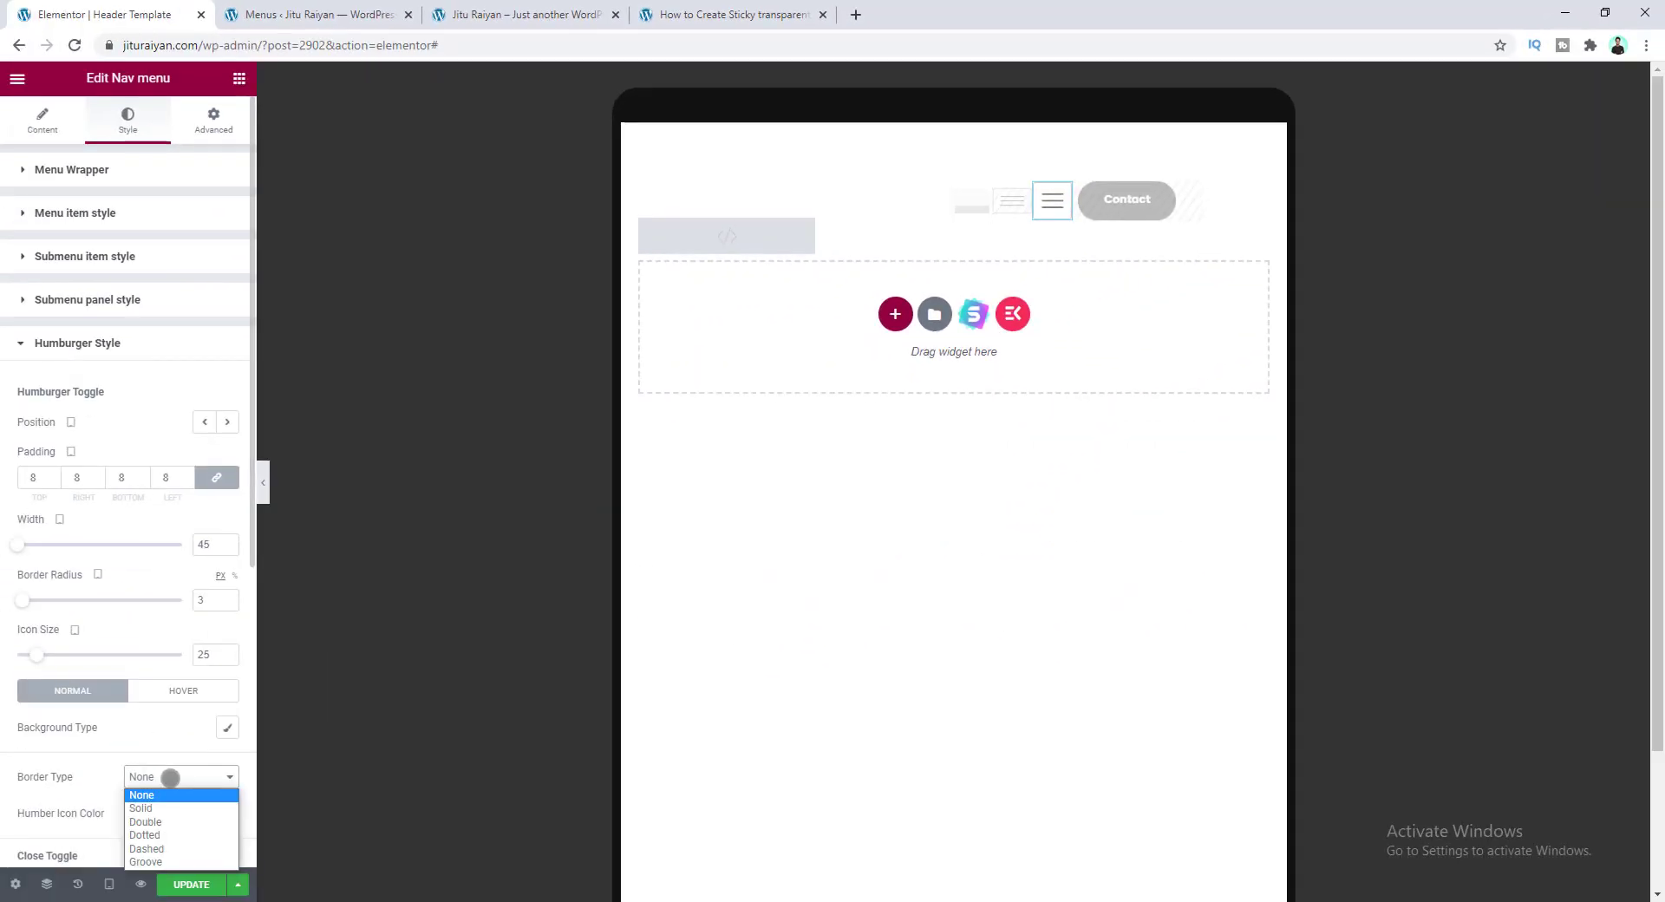
pyautogui.click(170, 806)
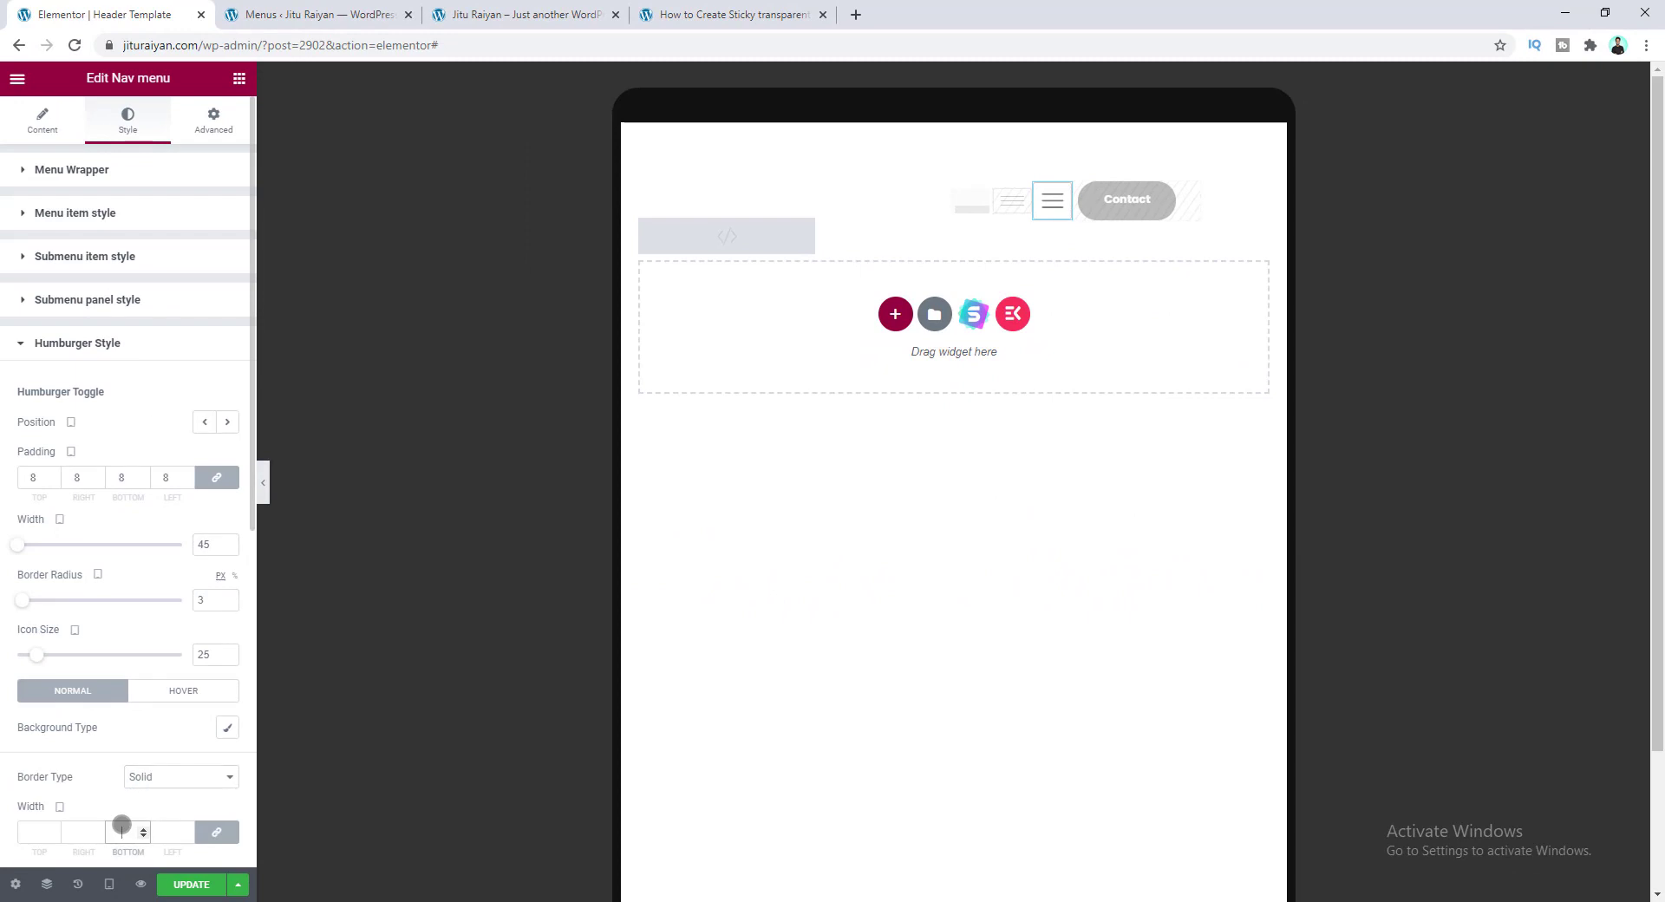
pyautogui.scroll(-1, 167, 751)
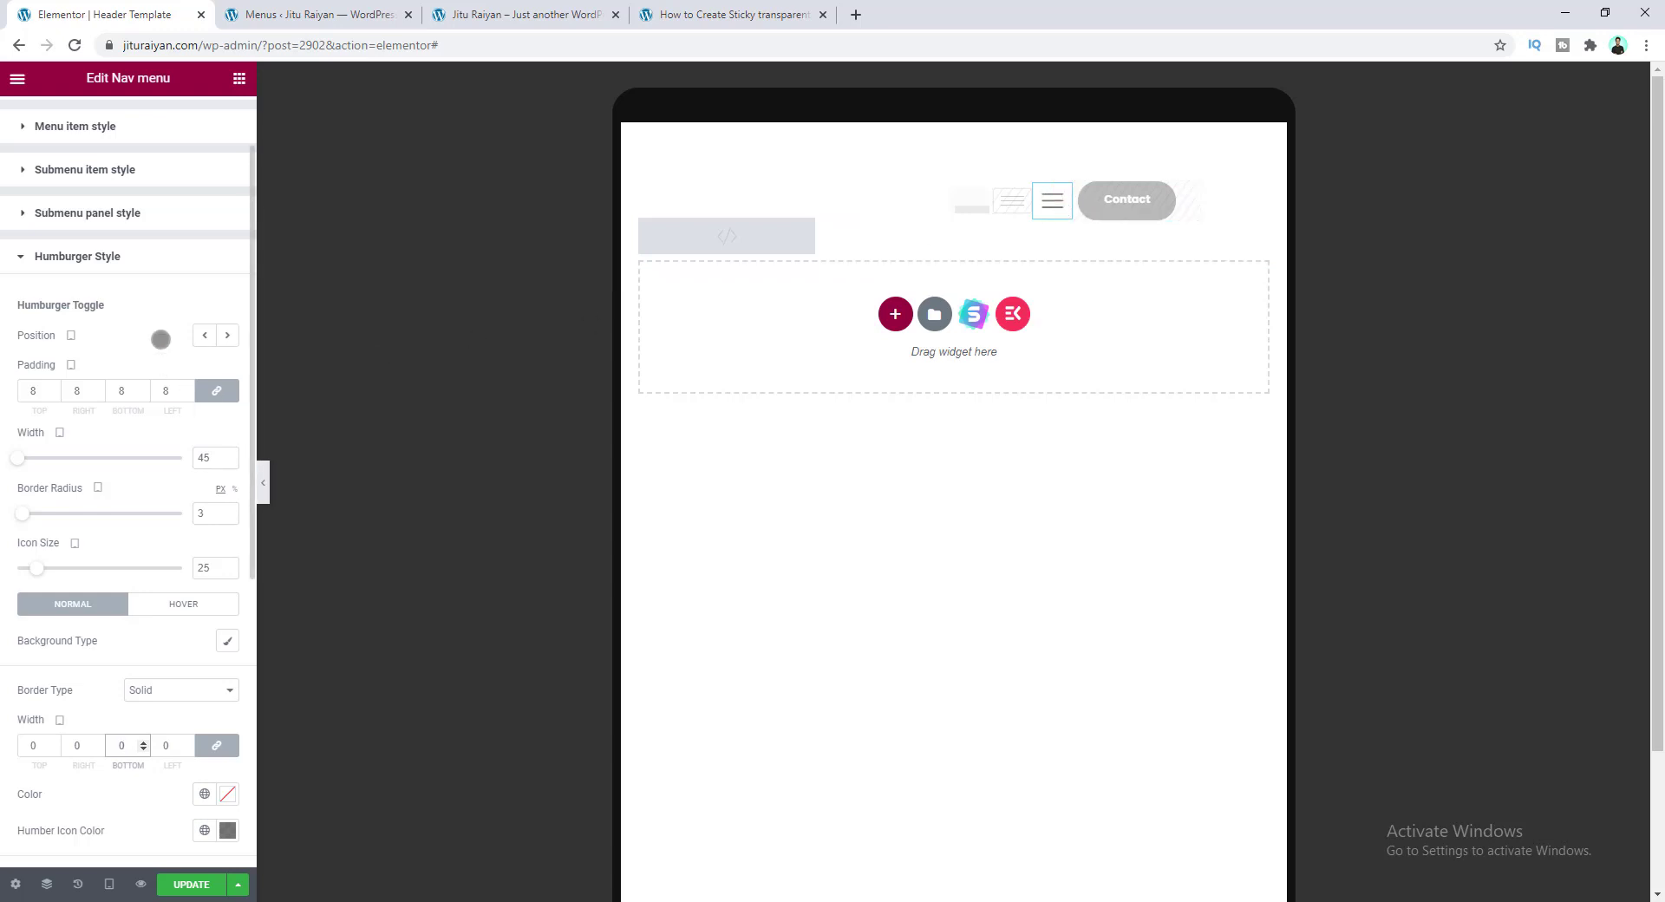
# - Unlink the mobile nav menu widget's margin values and set the right margin to 10 px
pyautogui.scroll(1, 167, 309)
pyautogui.click(227, 119)
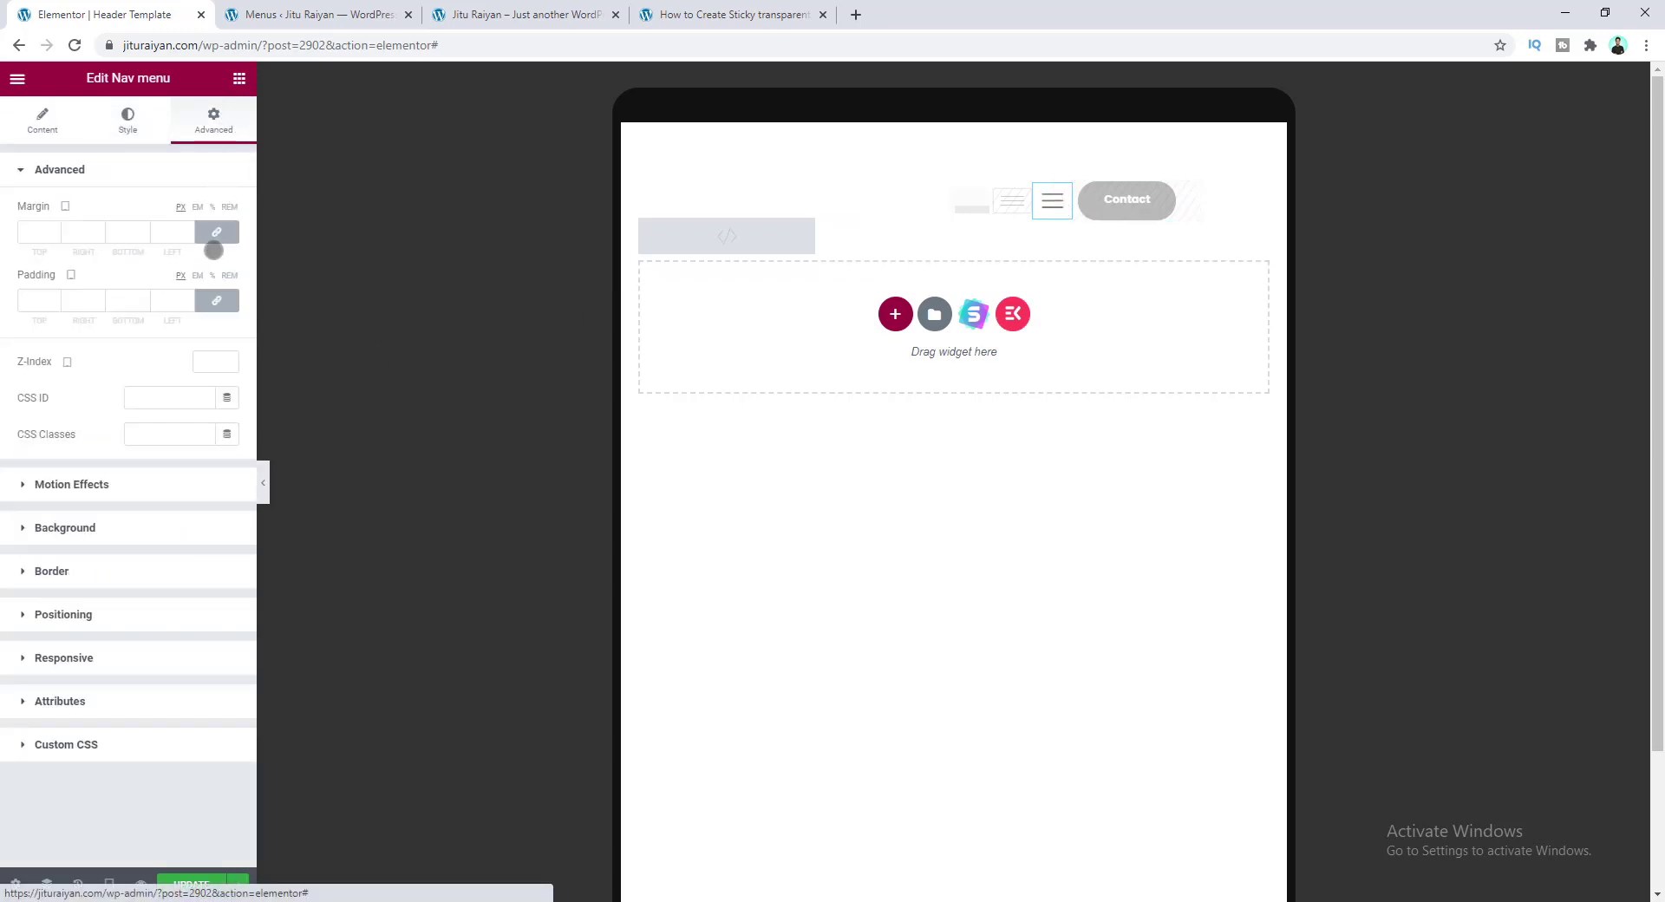
pyautogui.click(217, 231)
pyautogui.click(89, 231)
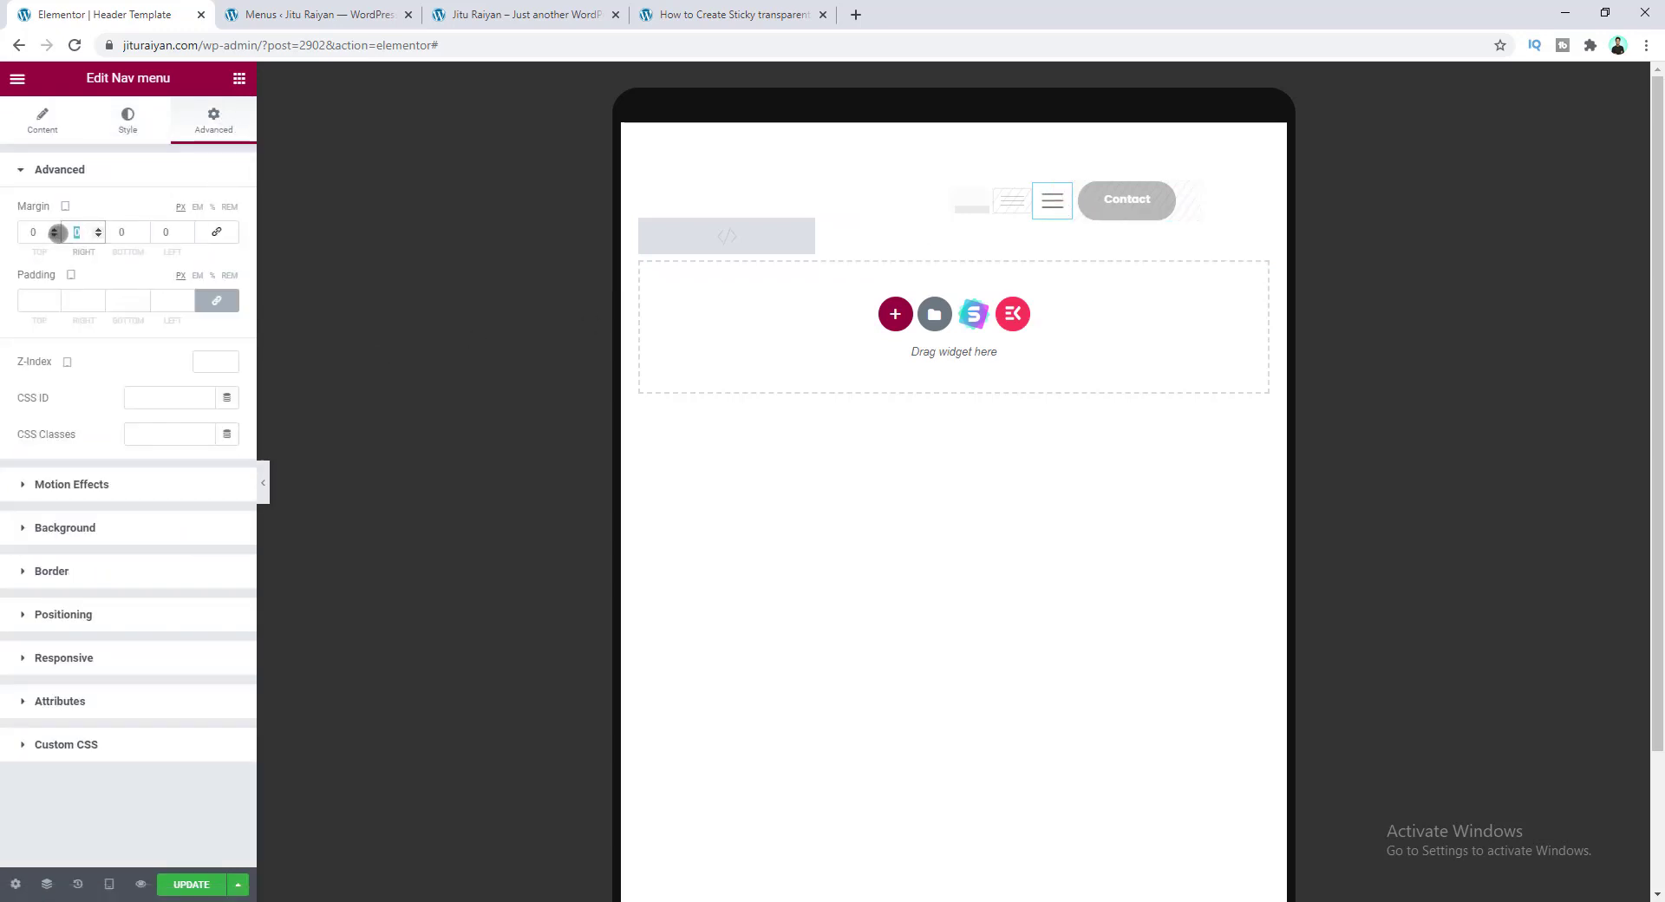
pyautogui.write('10')
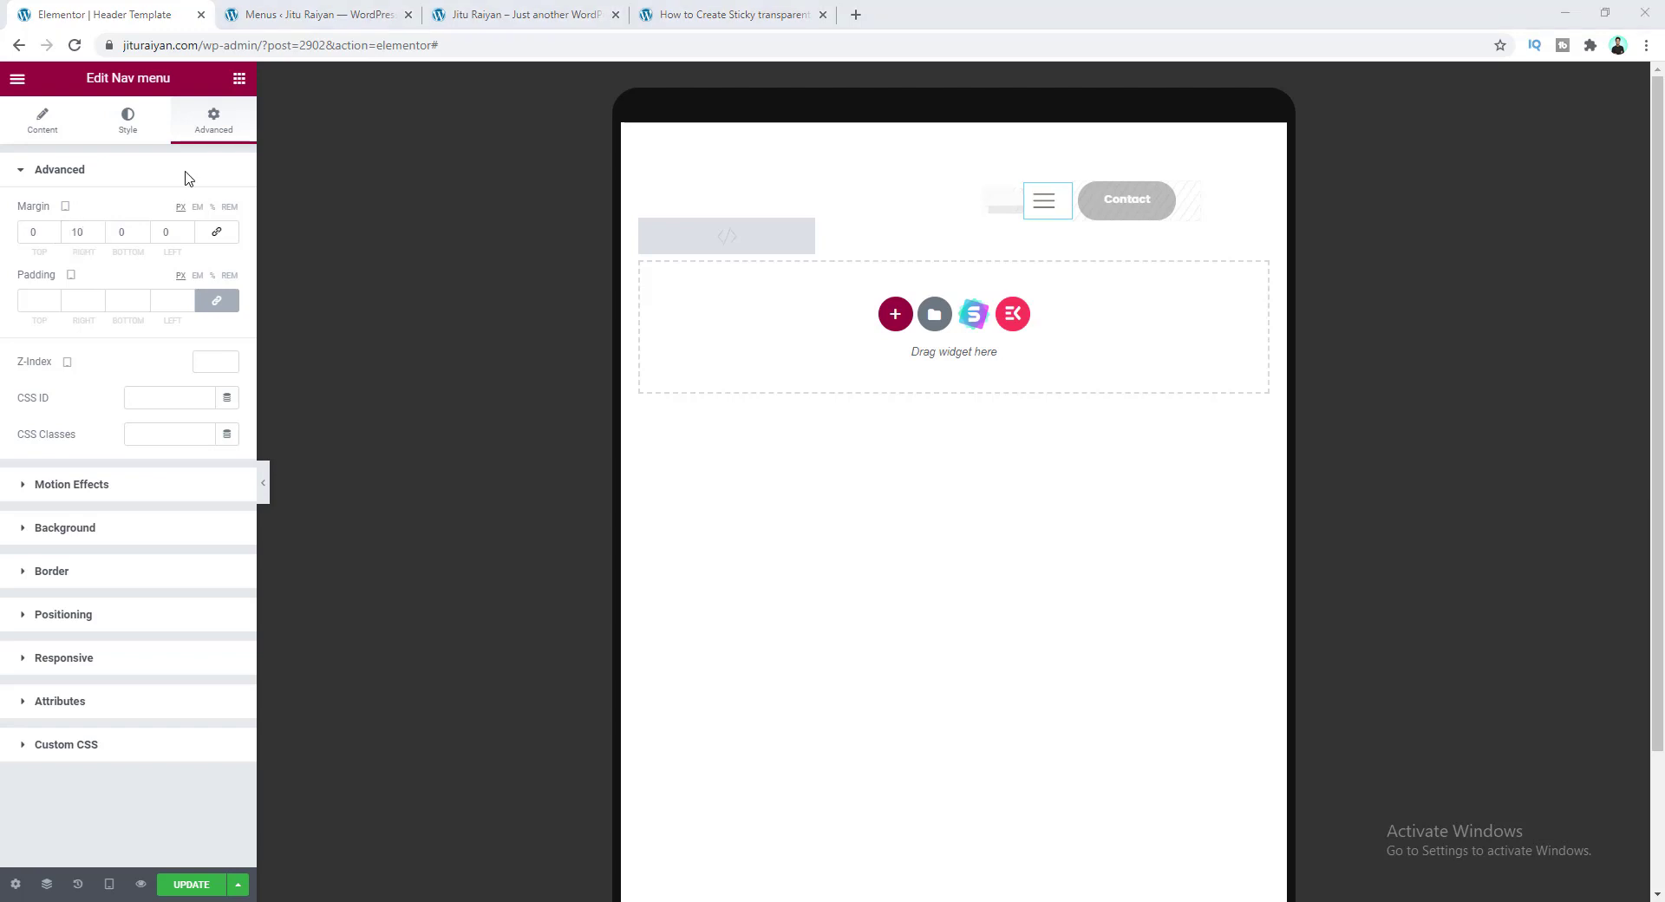
# - Set the hamburger toggle's normal icon color to fully opaque white
pyautogui.click(125, 121)
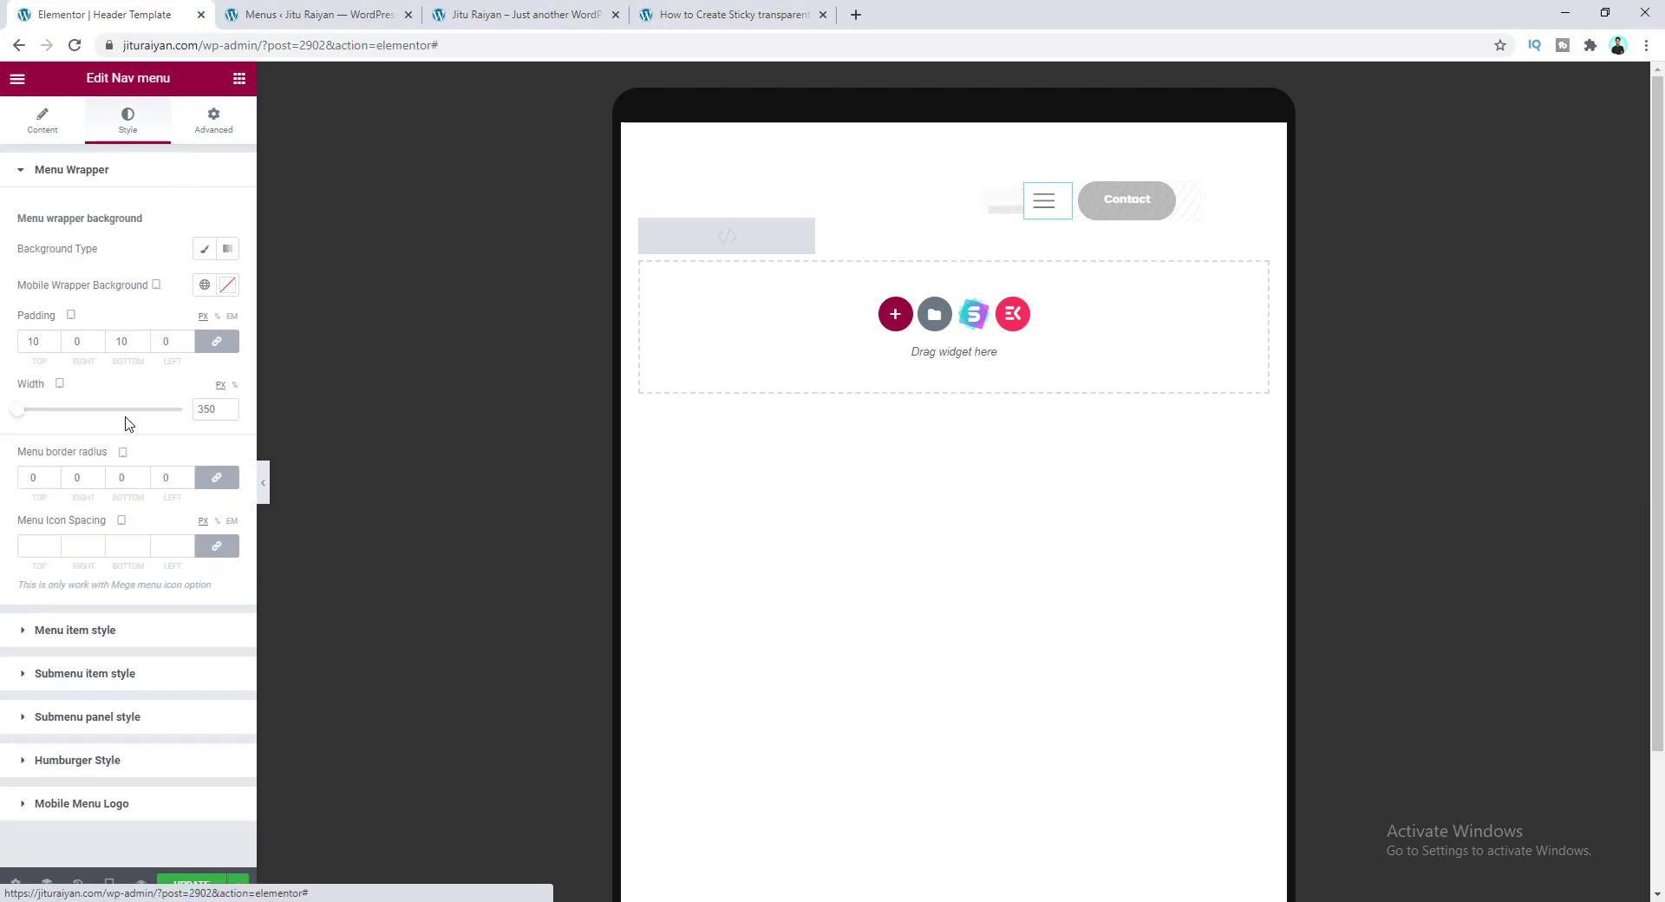
pyautogui.click(129, 758)
pyautogui.scroll(-3, 160, 525)
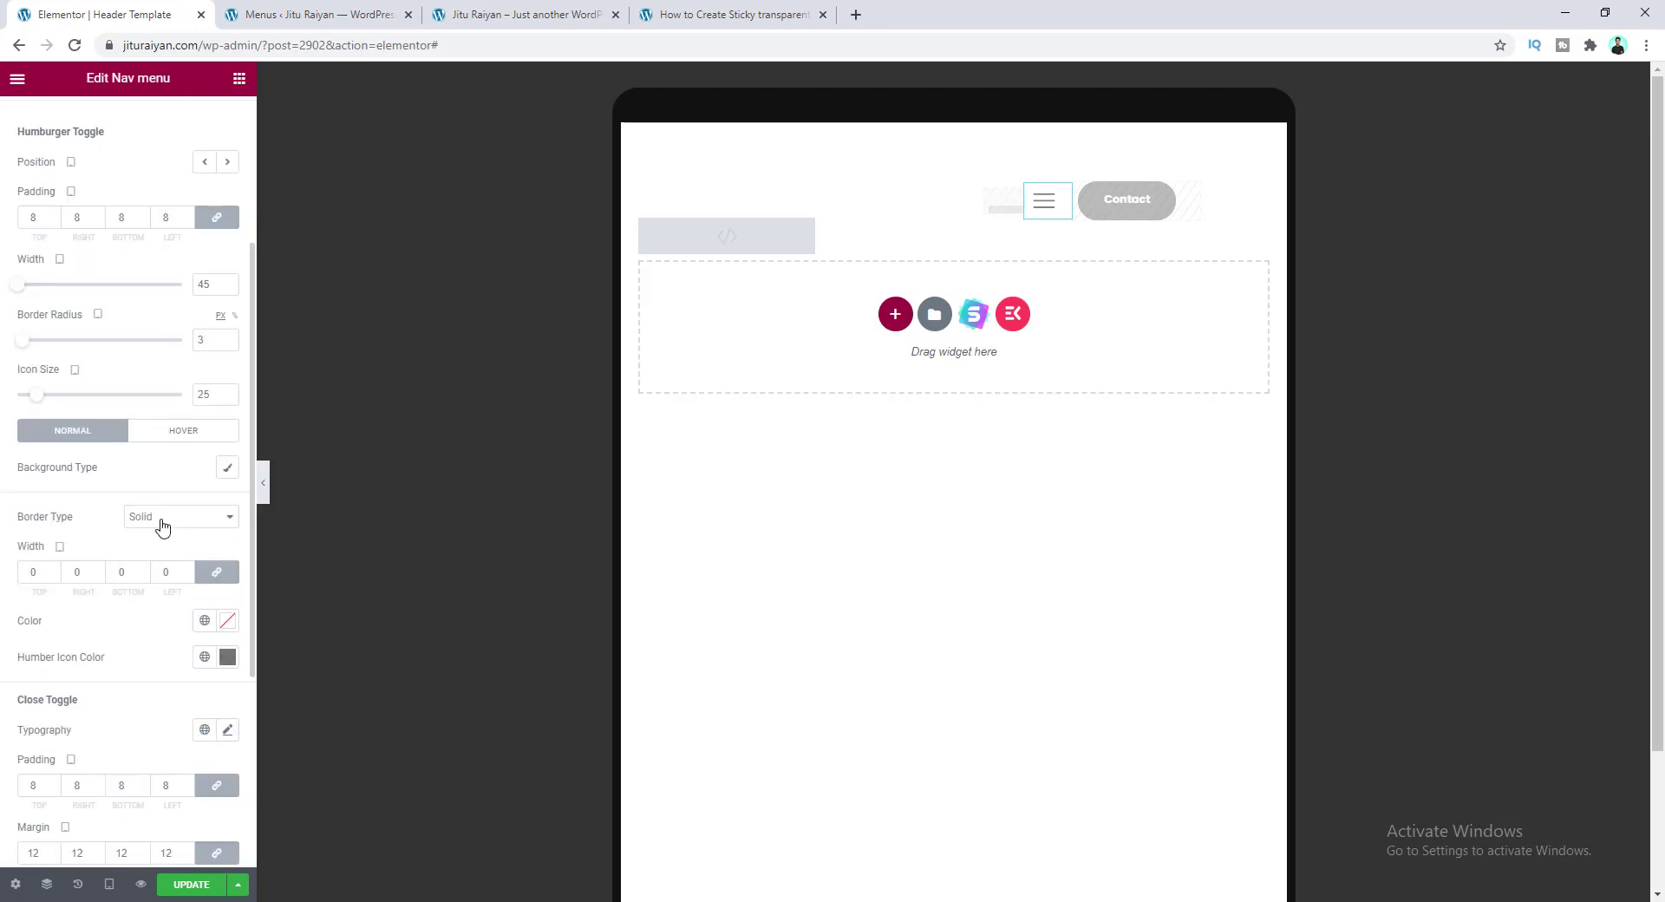
pyautogui.click(228, 613)
pyautogui.moveTo(151, 526); pyautogui.dragTo(25, 408)
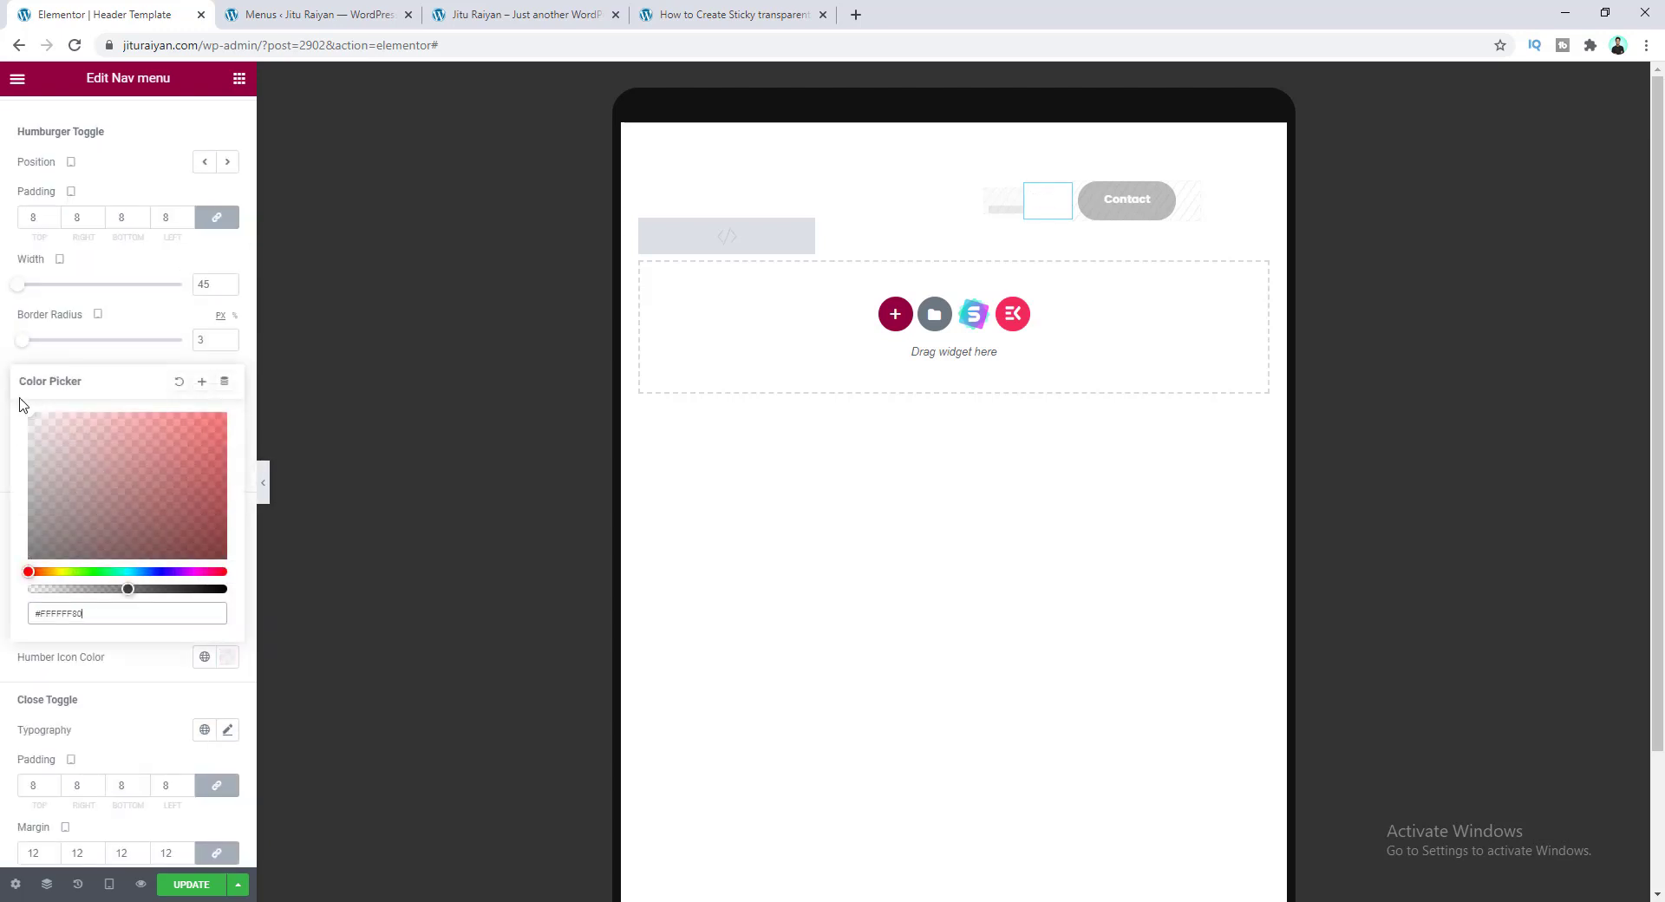
pyautogui.moveTo(127, 589); pyautogui.dragTo(229, 590)
pyautogui.click(169, 653)
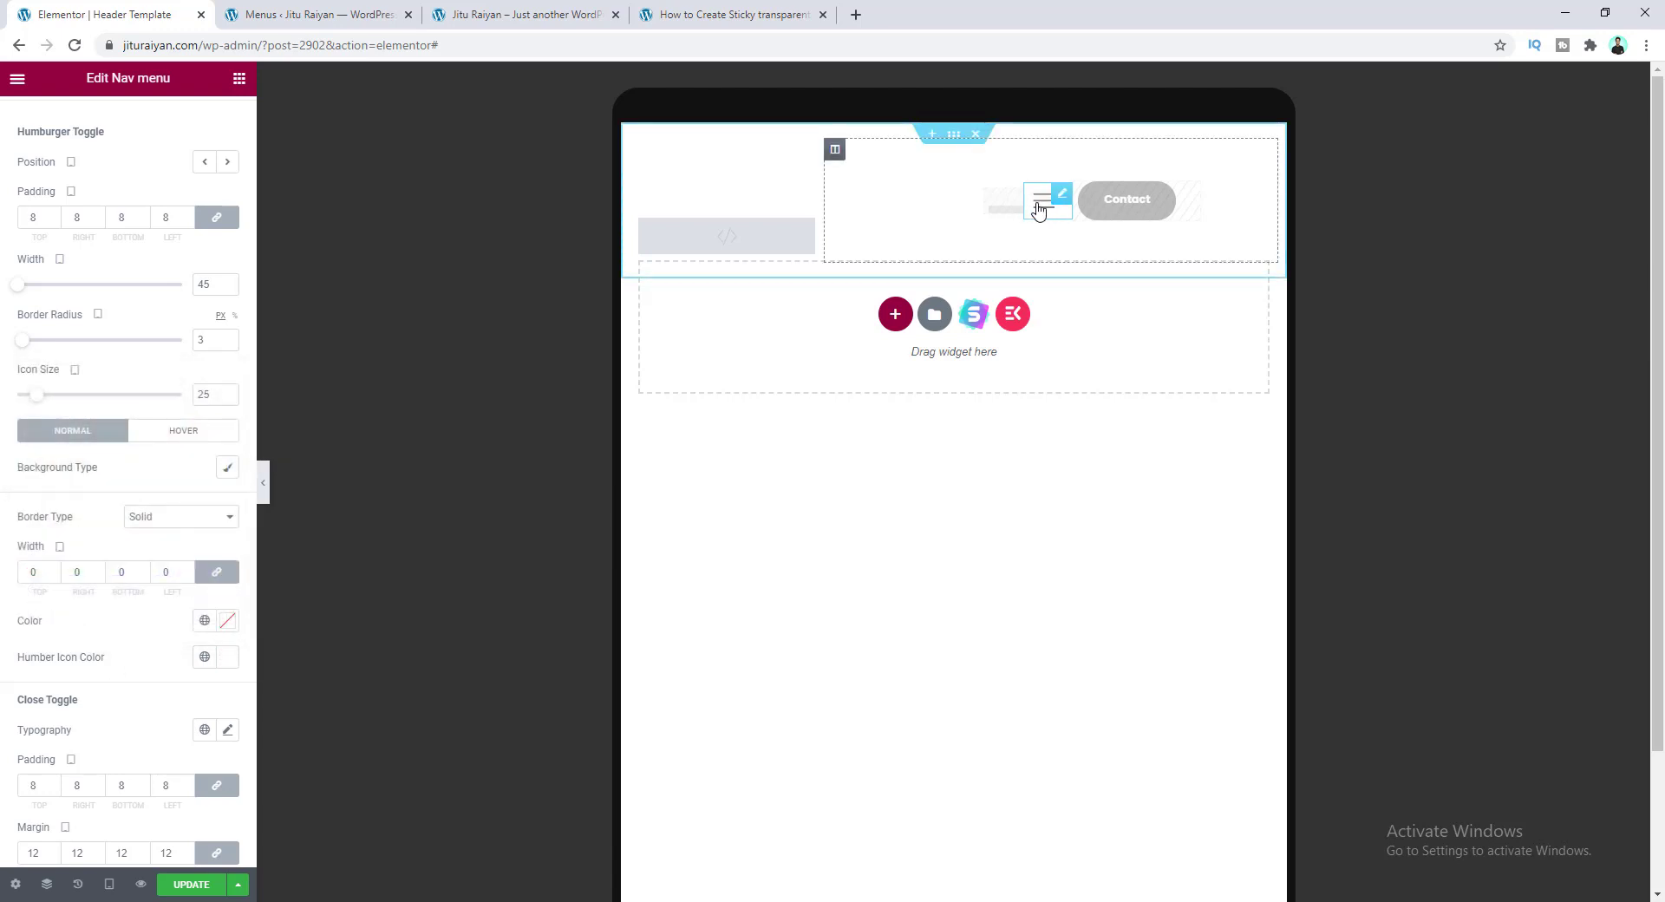
# - Clear the hamburger toggle's hover icon color and open the mobile menu on the canvas
pyautogui.click(210, 443)
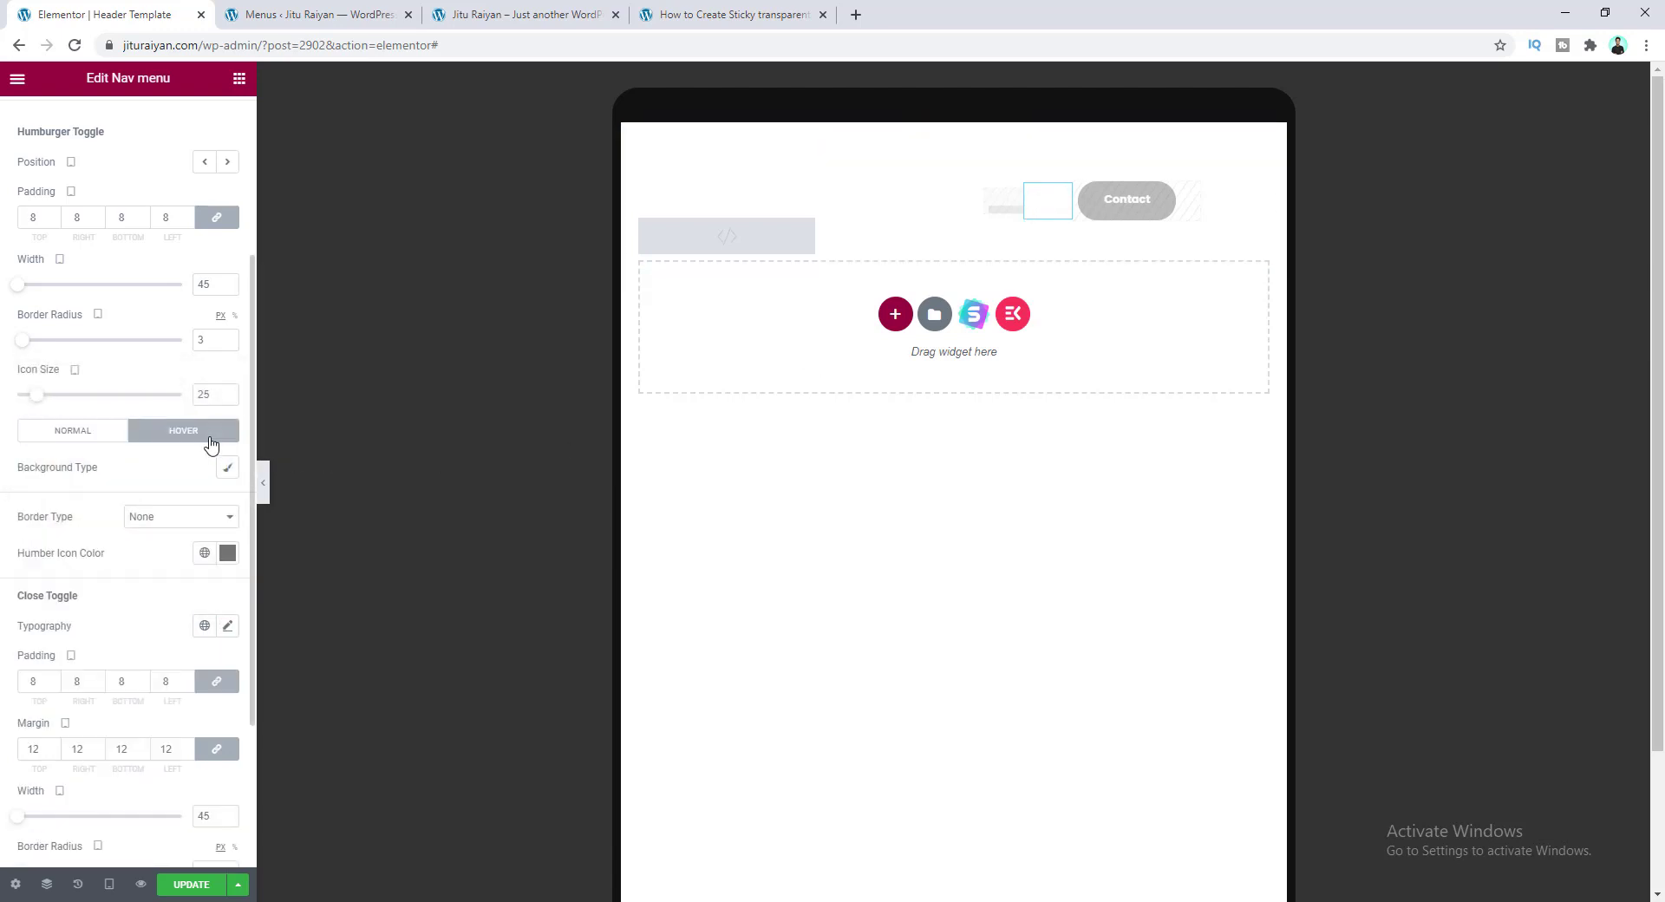
pyautogui.click(227, 553)
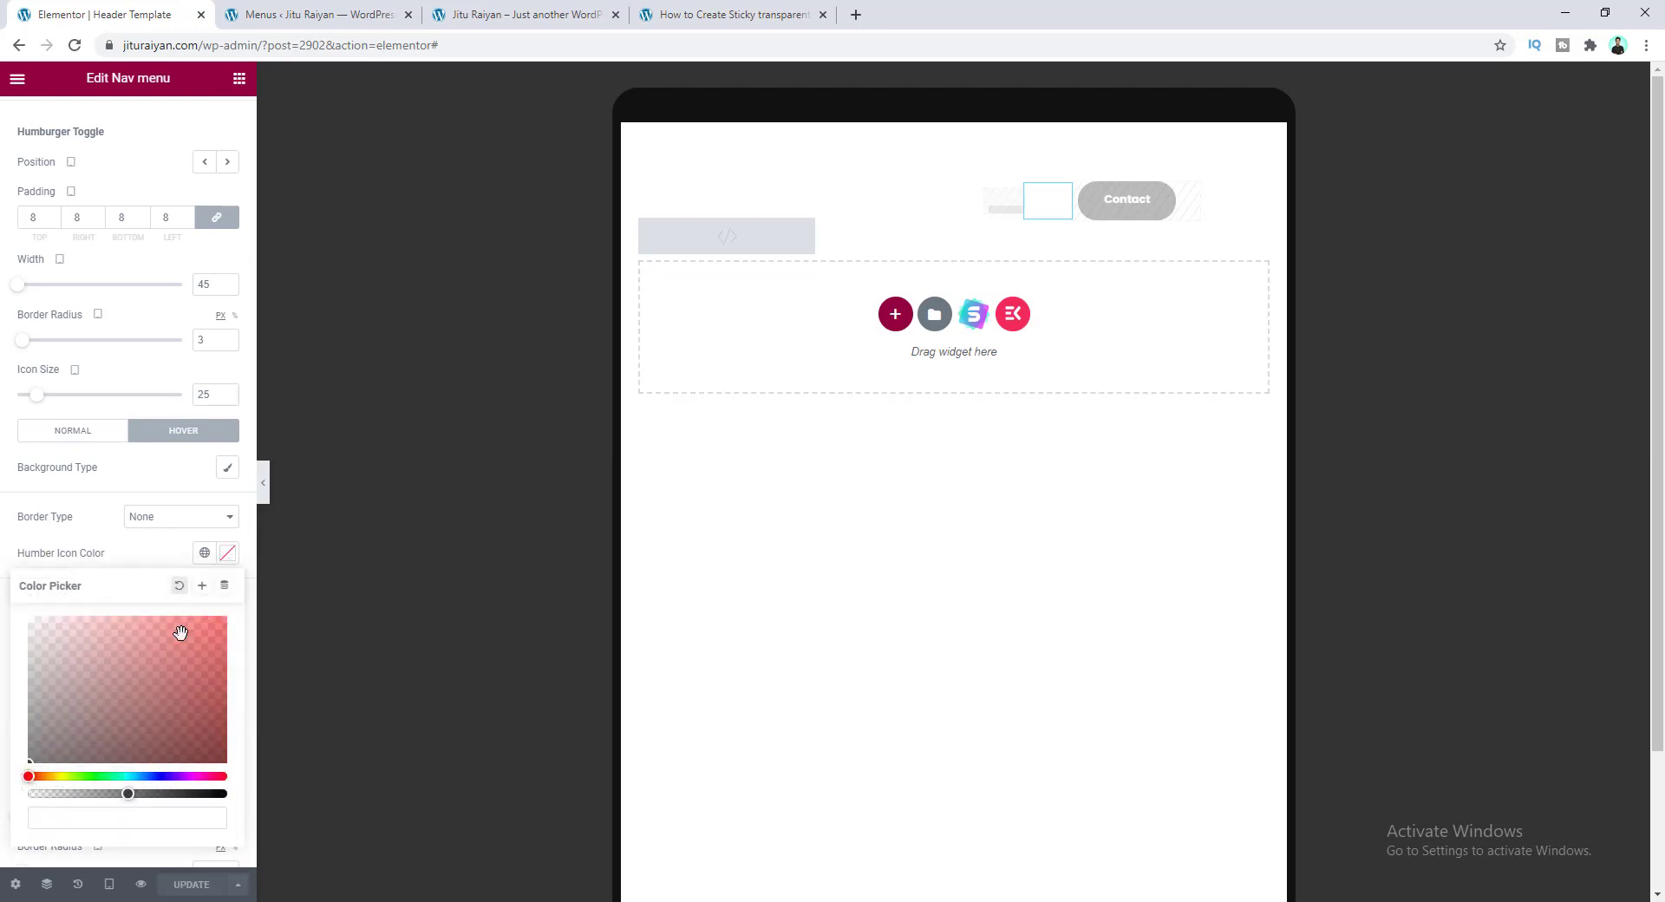
pyautogui.click(1042, 203)
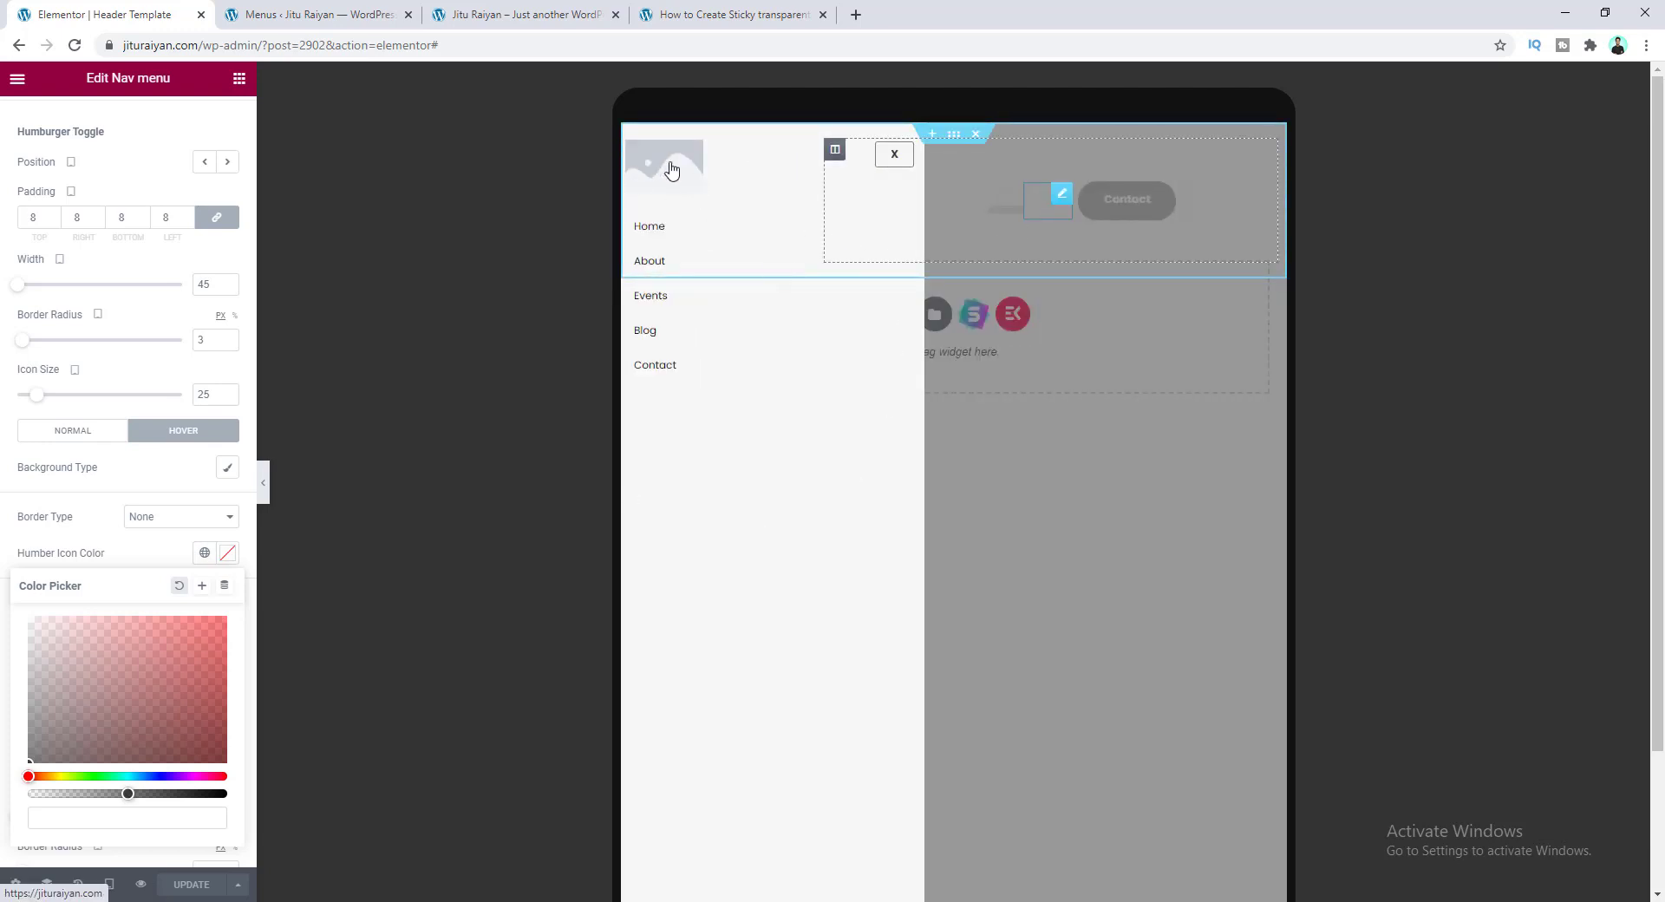
# - Set the mobile menu logo to the dark Outdoor Adventure logo.png from the media library and reopen the mobile menu on the canvas
pyautogui.scroll(3, 87, 182)
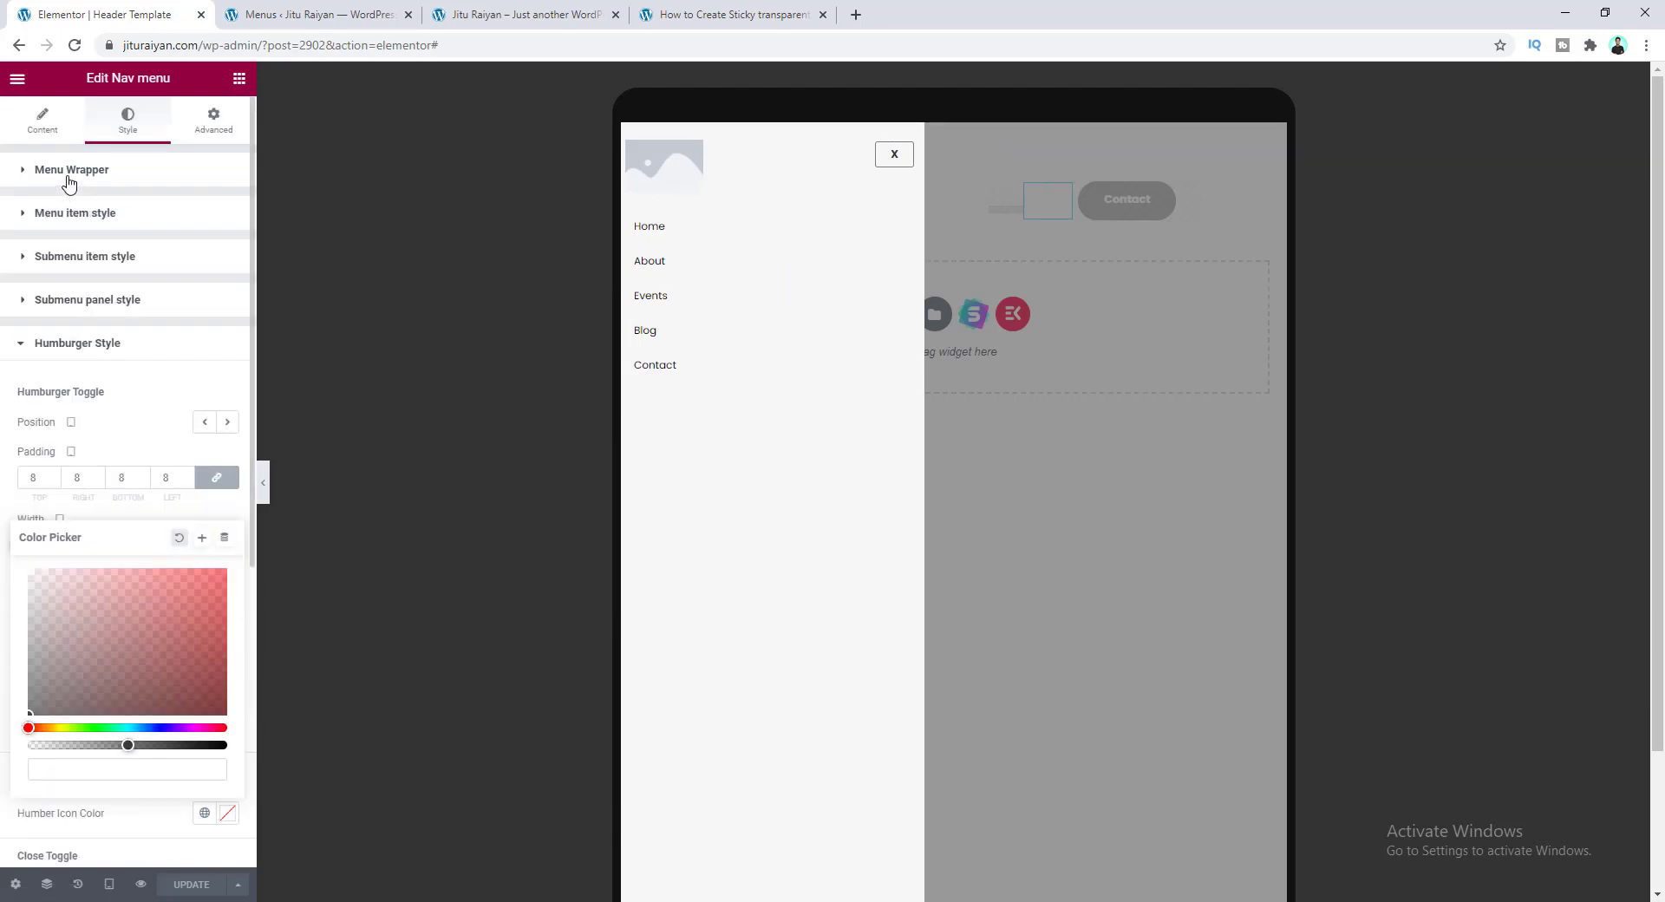
pyautogui.click(45, 130)
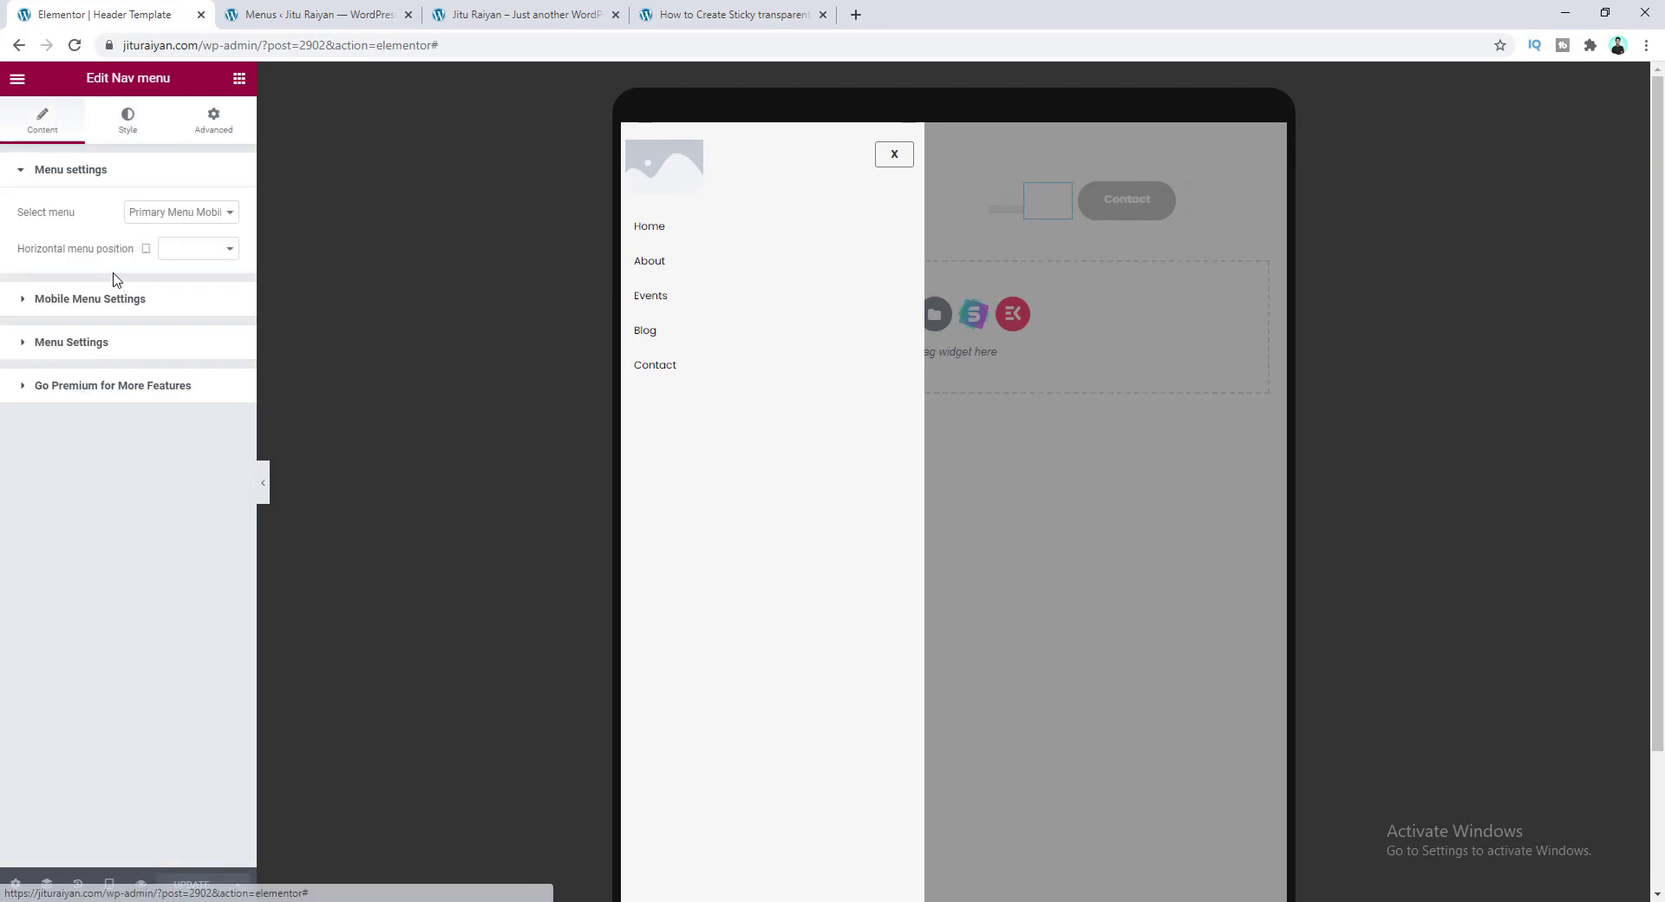
pyautogui.click(102, 300)
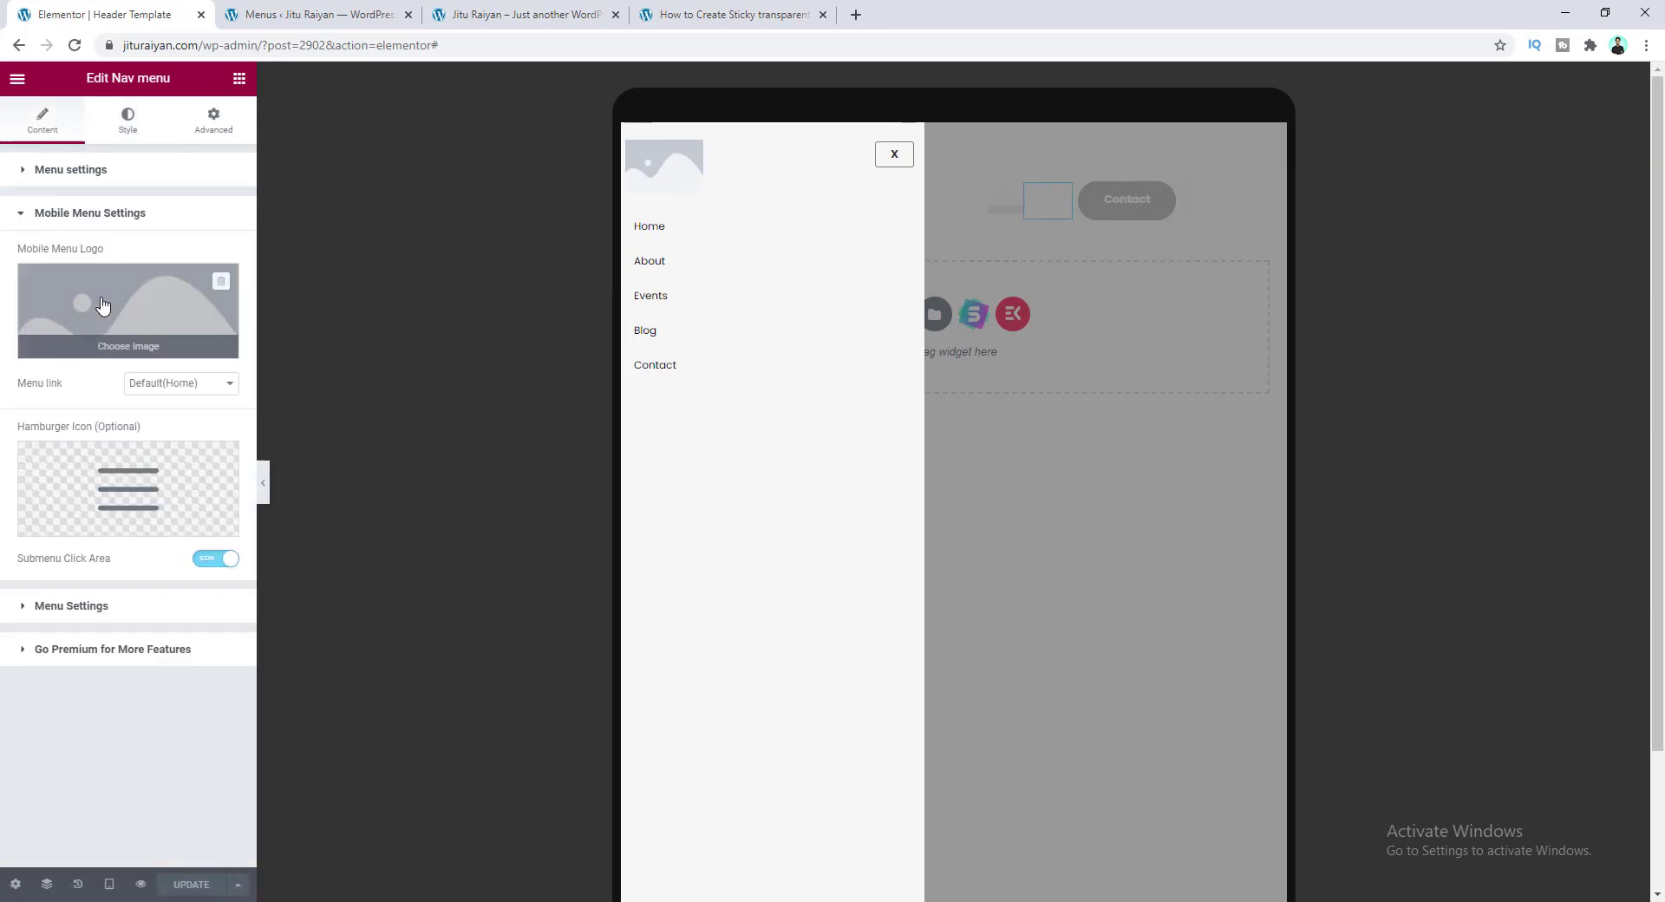
pyautogui.click(116, 310)
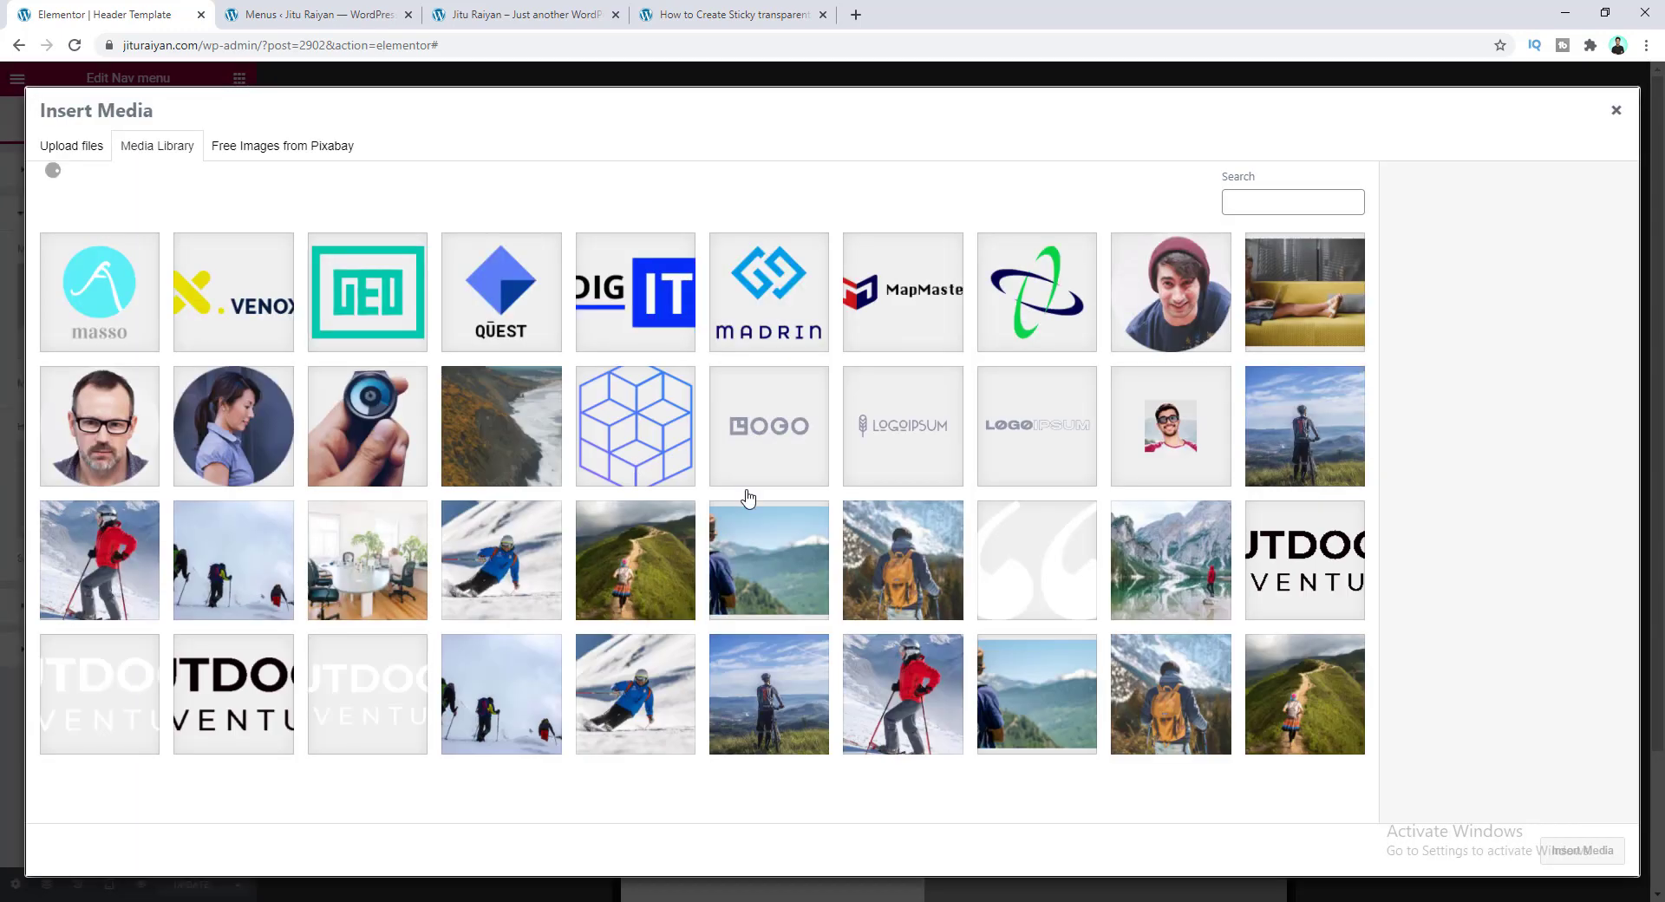
pyautogui.click(1292, 553)
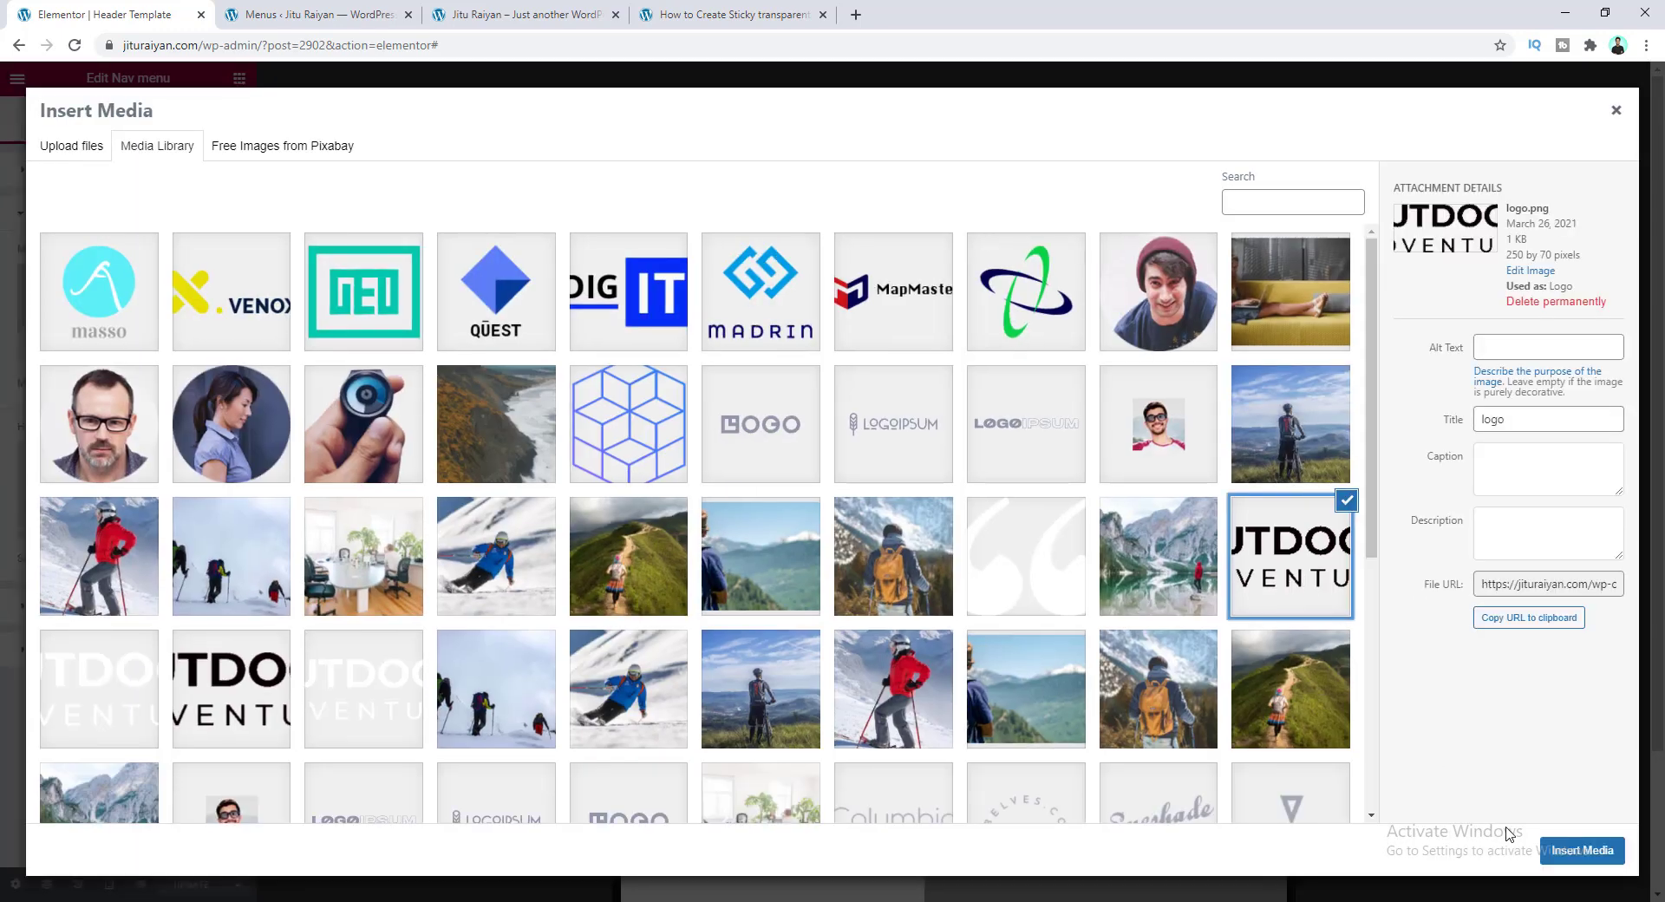
pyautogui.click(1583, 850)
pyautogui.click(1056, 212)
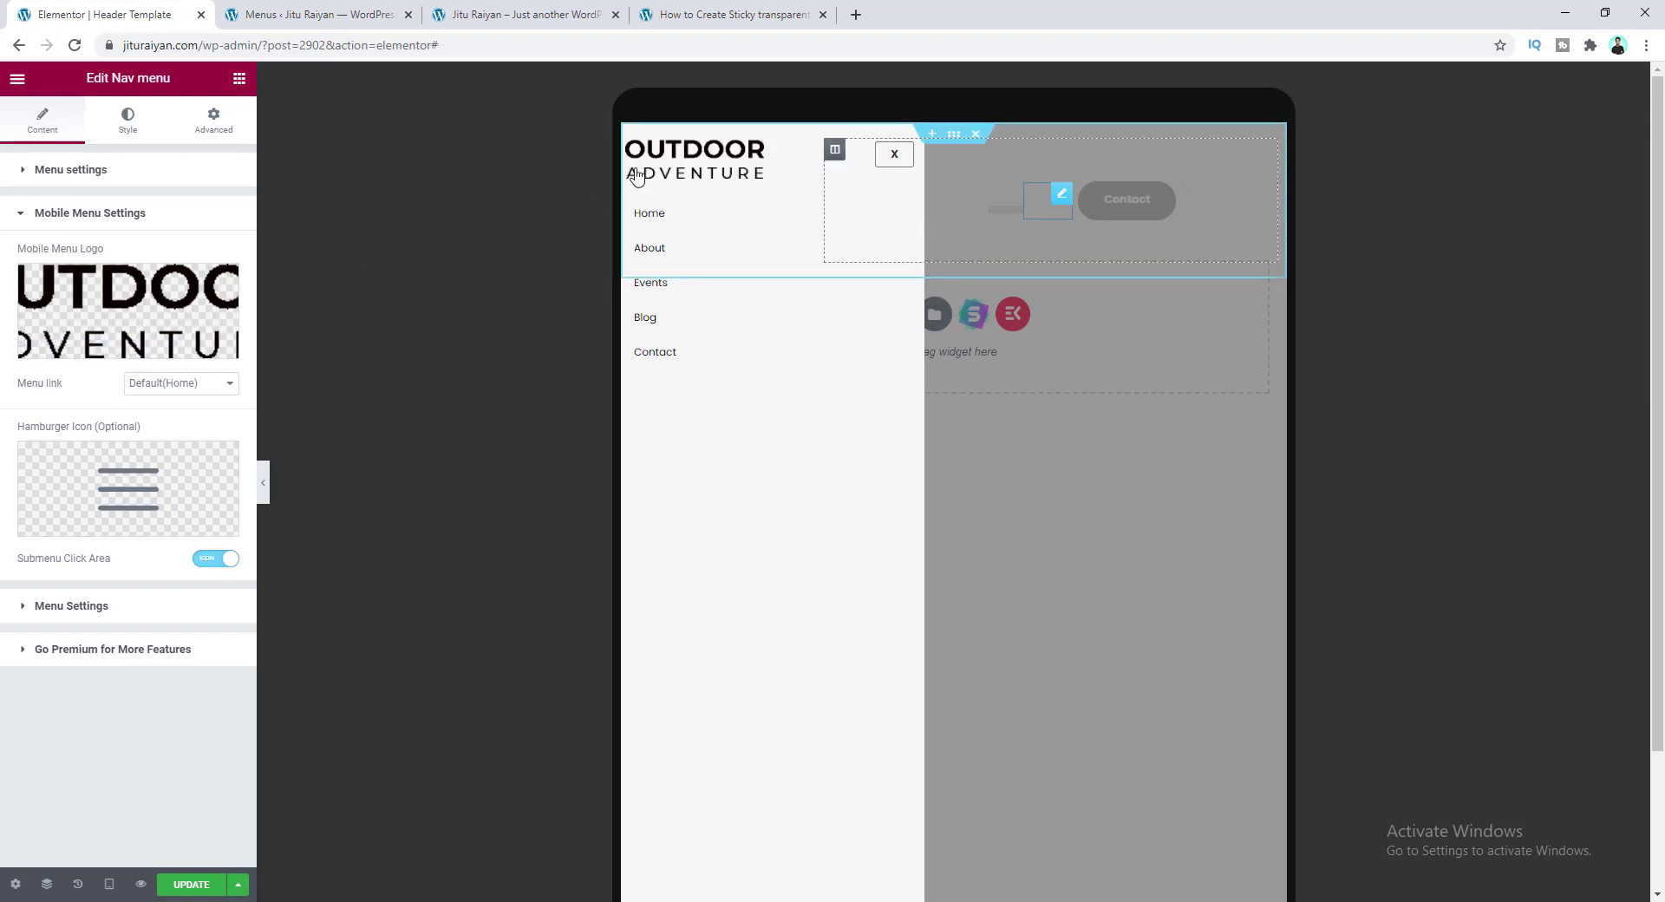
# - Reduce the mobile menu logo's width to 130
pyautogui.click(127, 121)
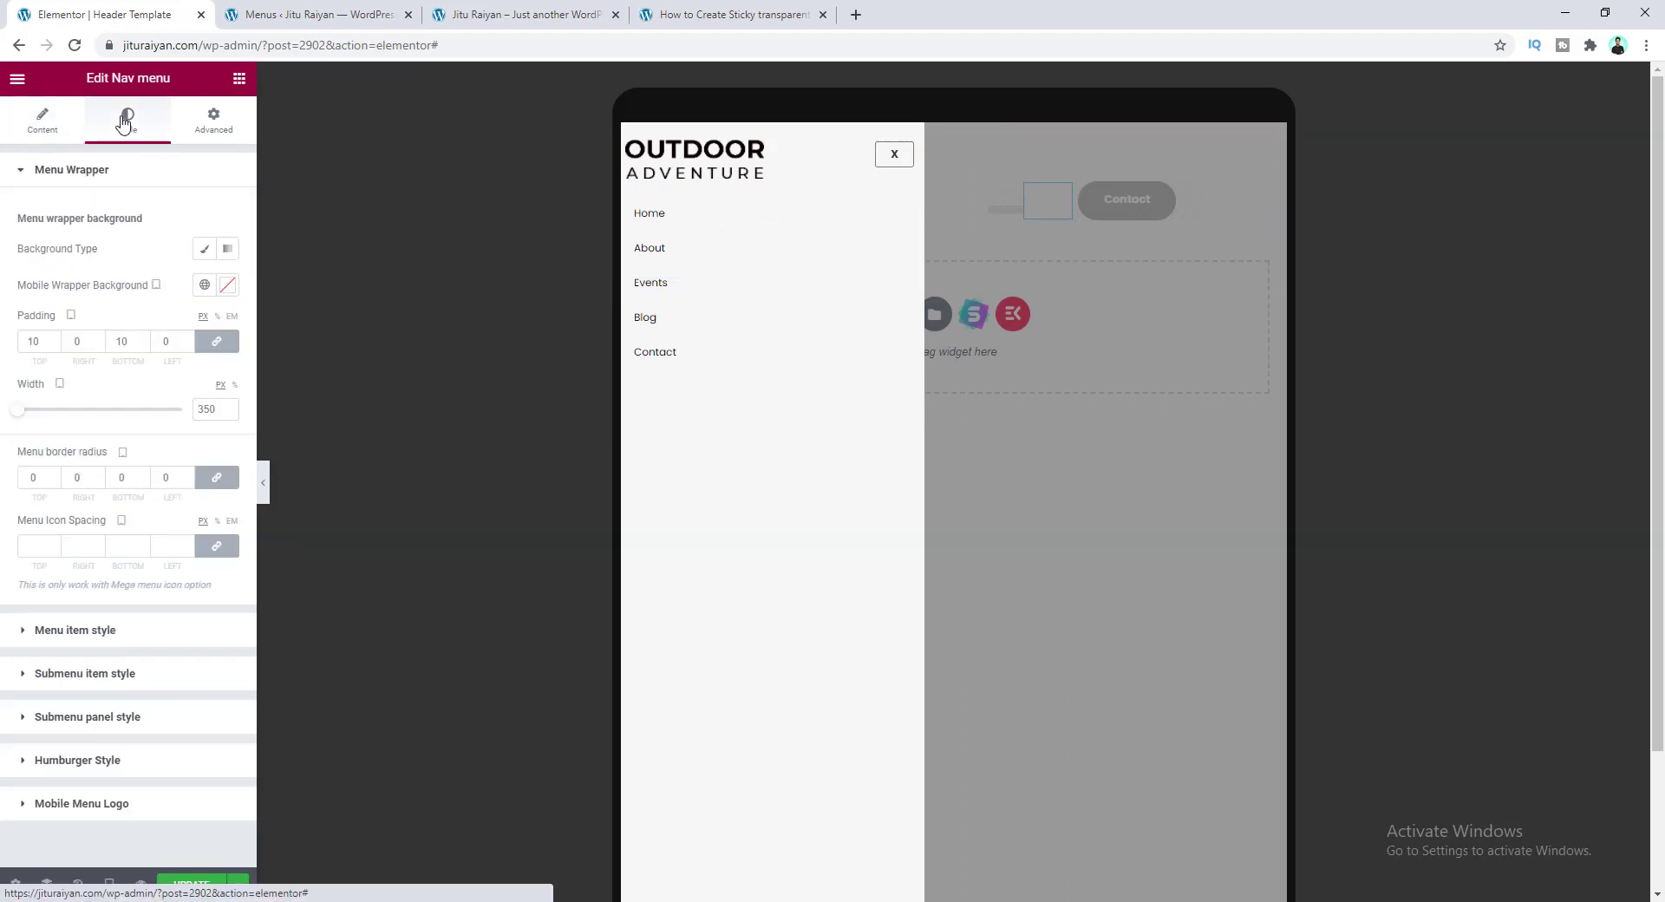
pyautogui.click(130, 805)
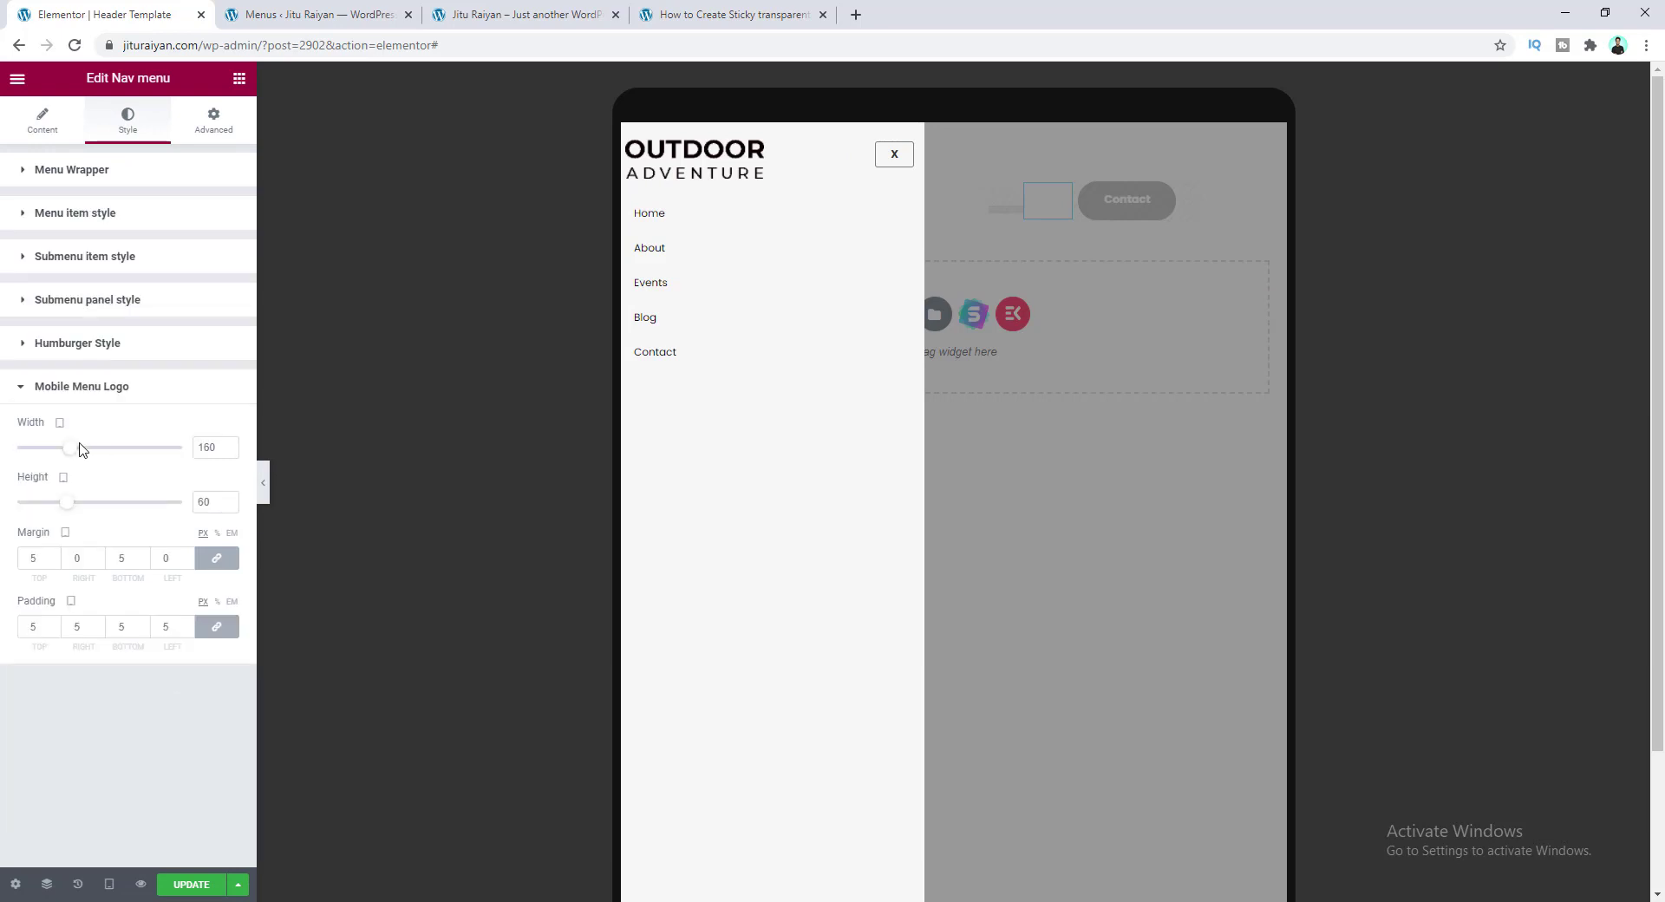
pyautogui.moveTo(71, 454); pyautogui.dragTo(61, 457)
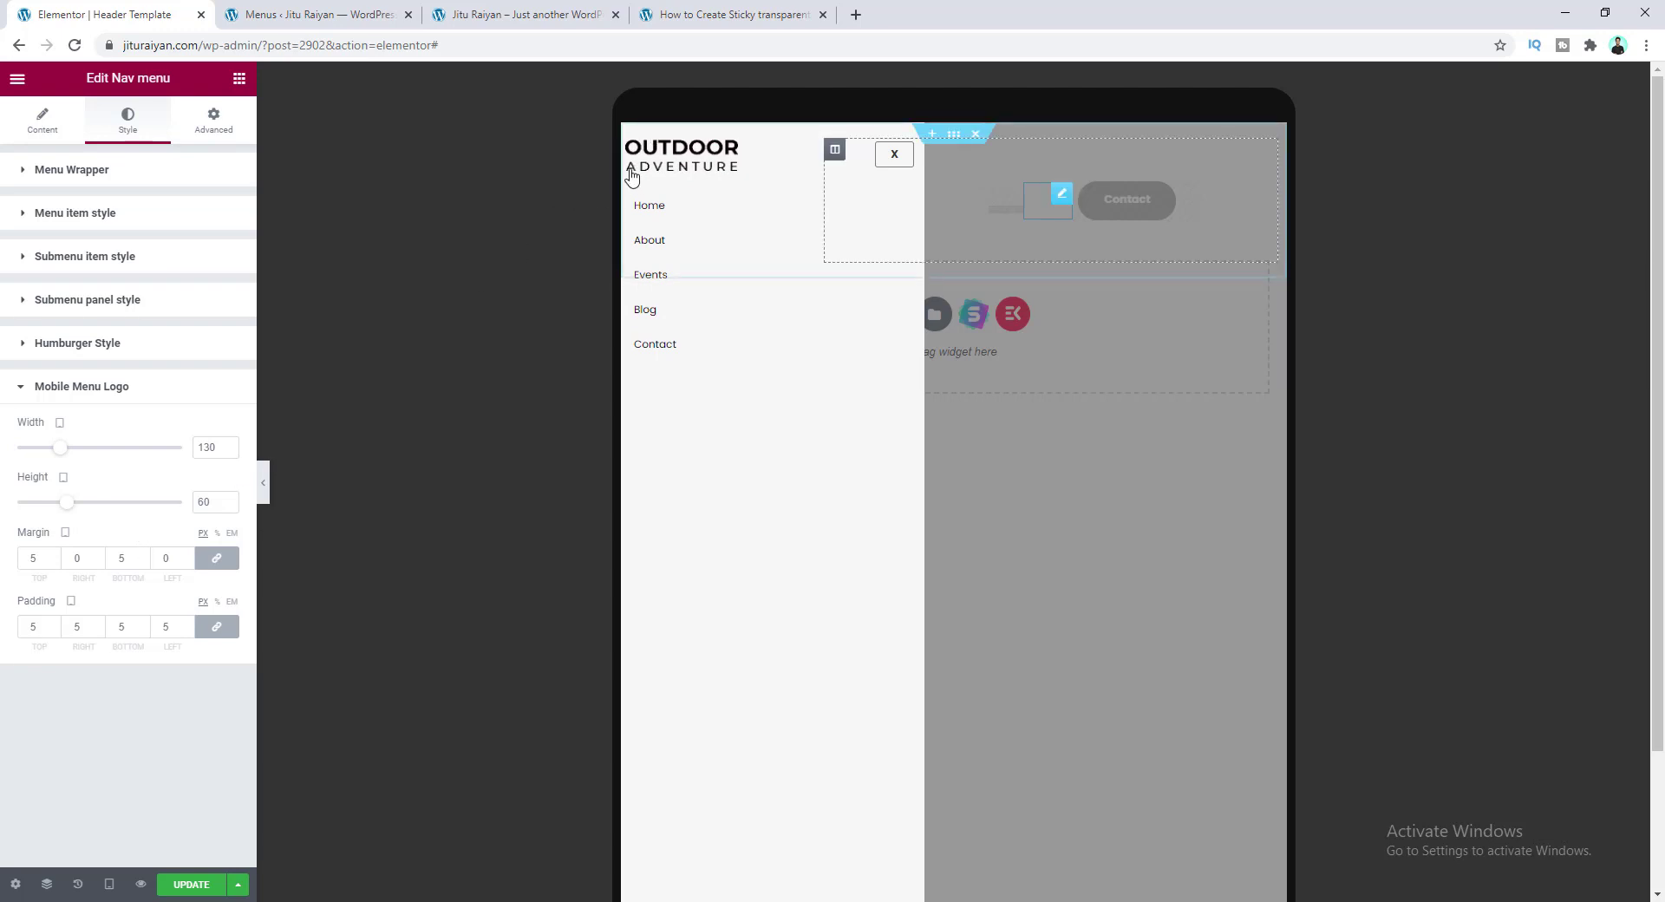
# - Unlink the mobile menu logo's margins and set them to 6 top, 0 right, 16 bottom and 18 left
pyautogui.click(218, 559)
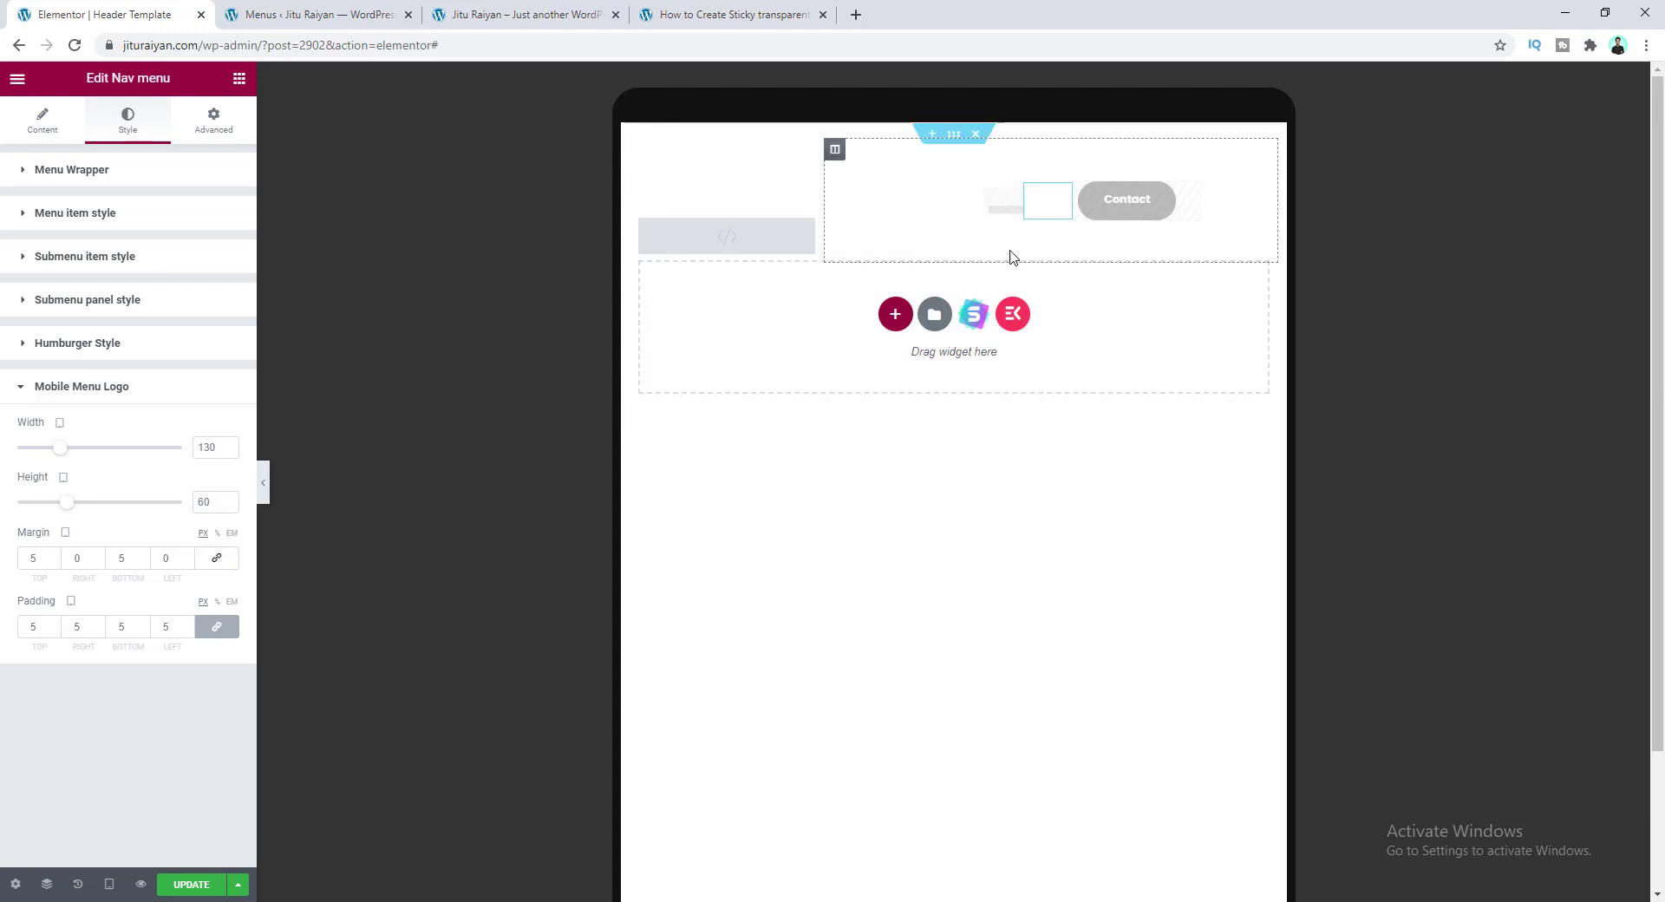
pyautogui.click(42, 563)
pyautogui.press('Up')
pyautogui.press('Tab')
pyautogui.press('Tab')
pyautogui.write('16')
pyautogui.press('Tab')
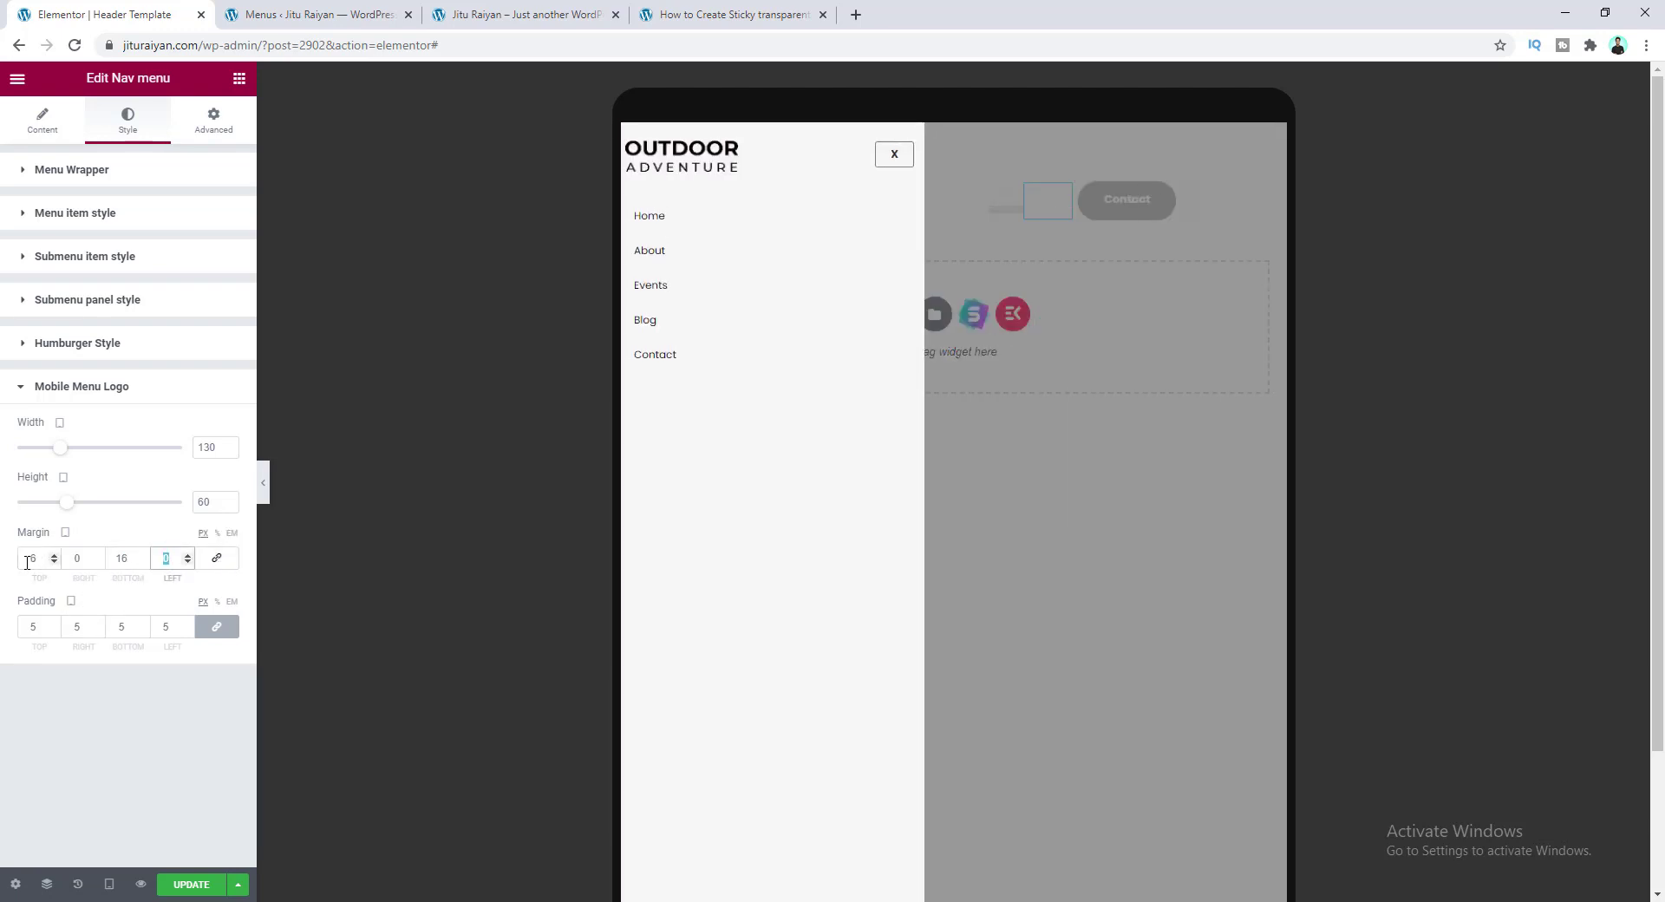
pyautogui.write('18')
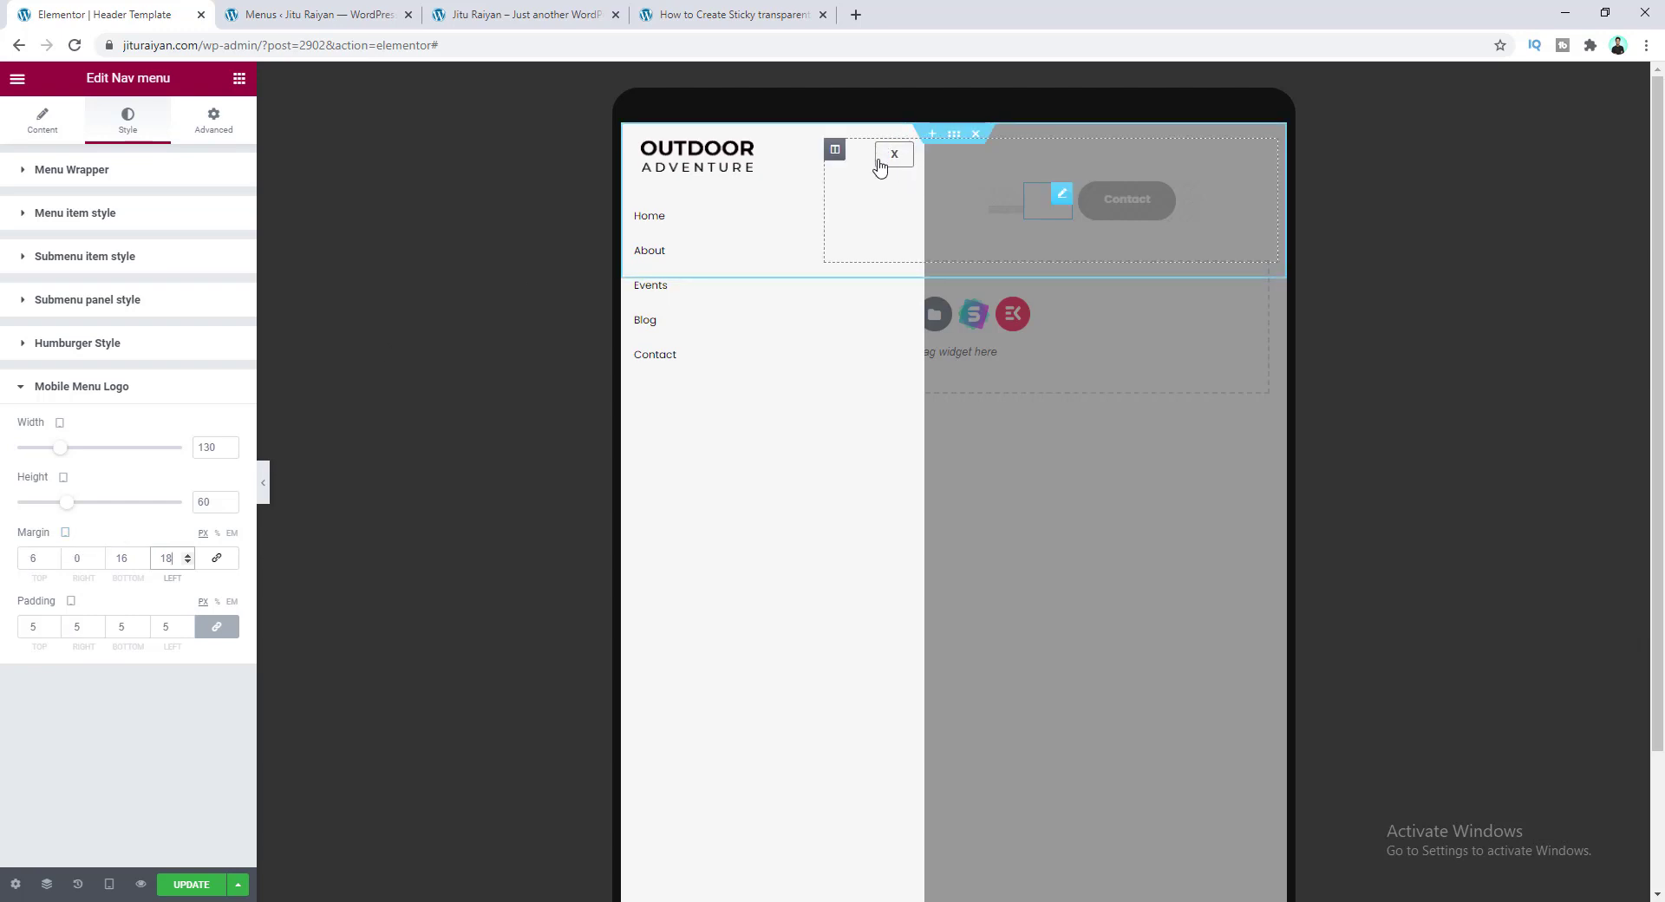
# - Give the mobile menu's close toggle a Solid border type with 0 width on all sides
pyautogui.click(118, 355)
pyautogui.scroll(-6, 119, 358)
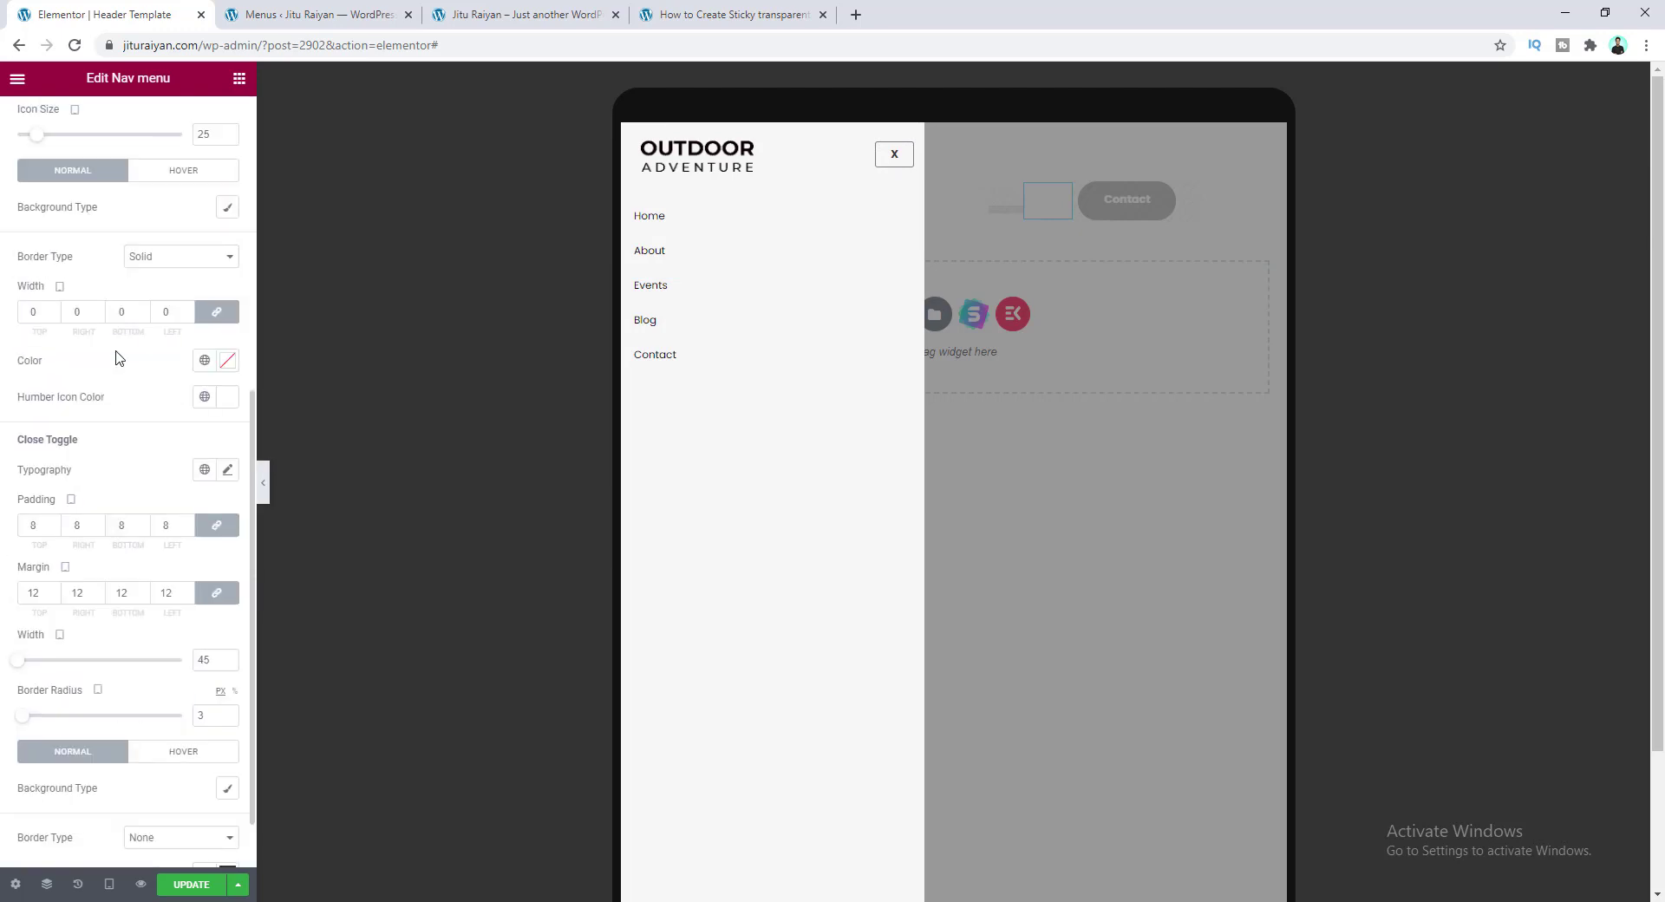
pyautogui.scroll(-1, 60, 467)
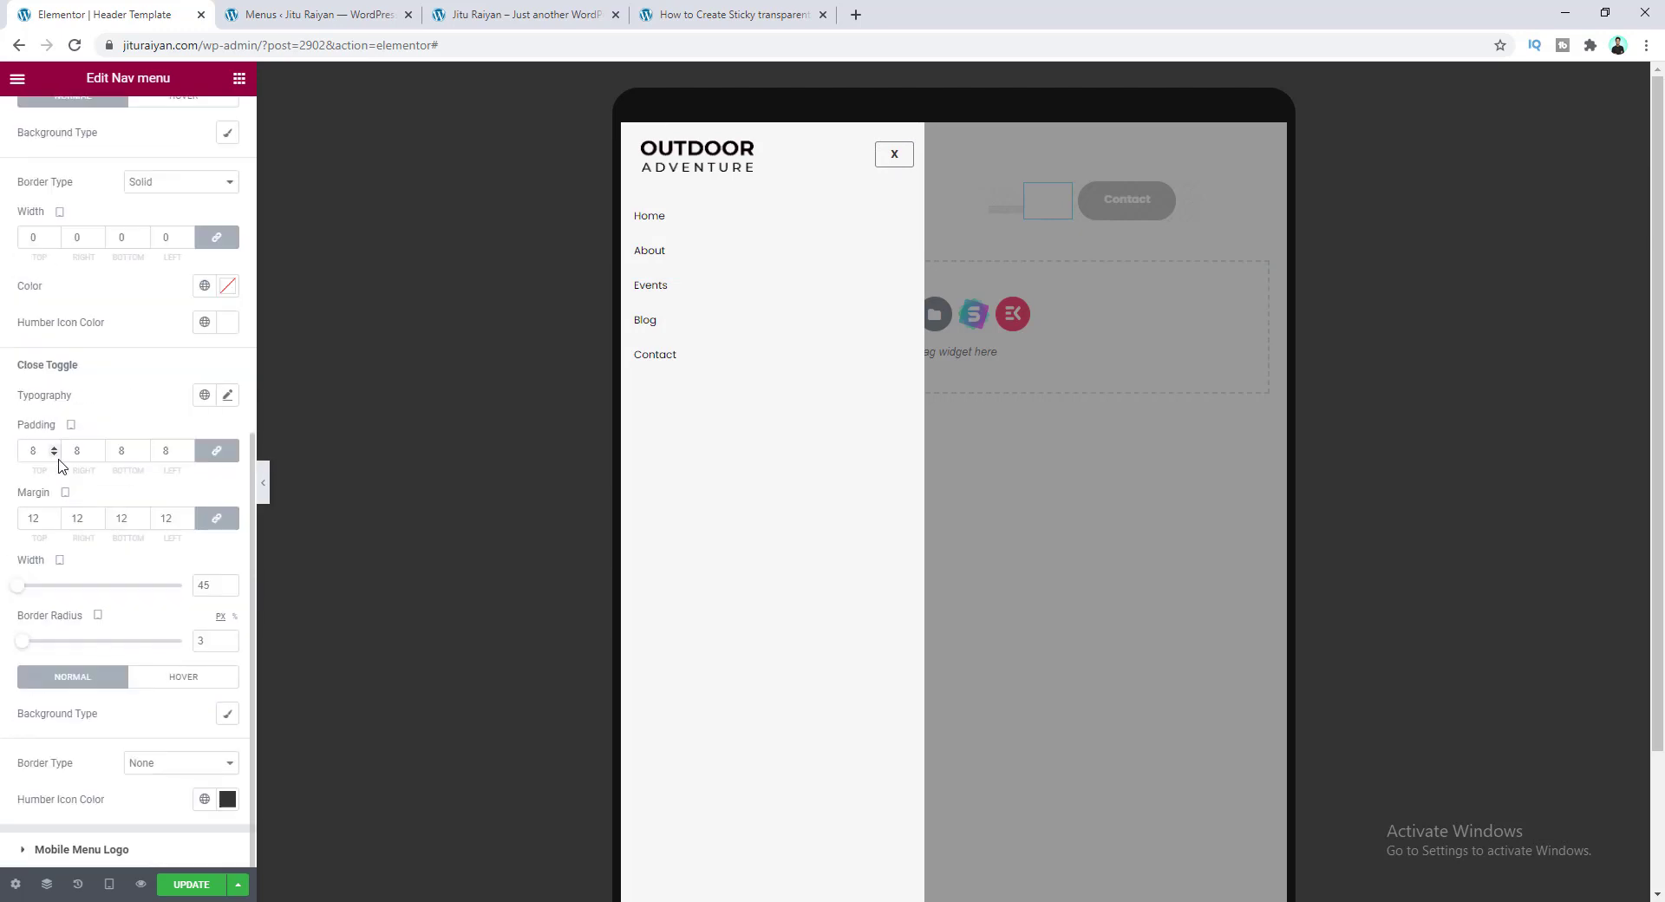
pyautogui.click(188, 770)
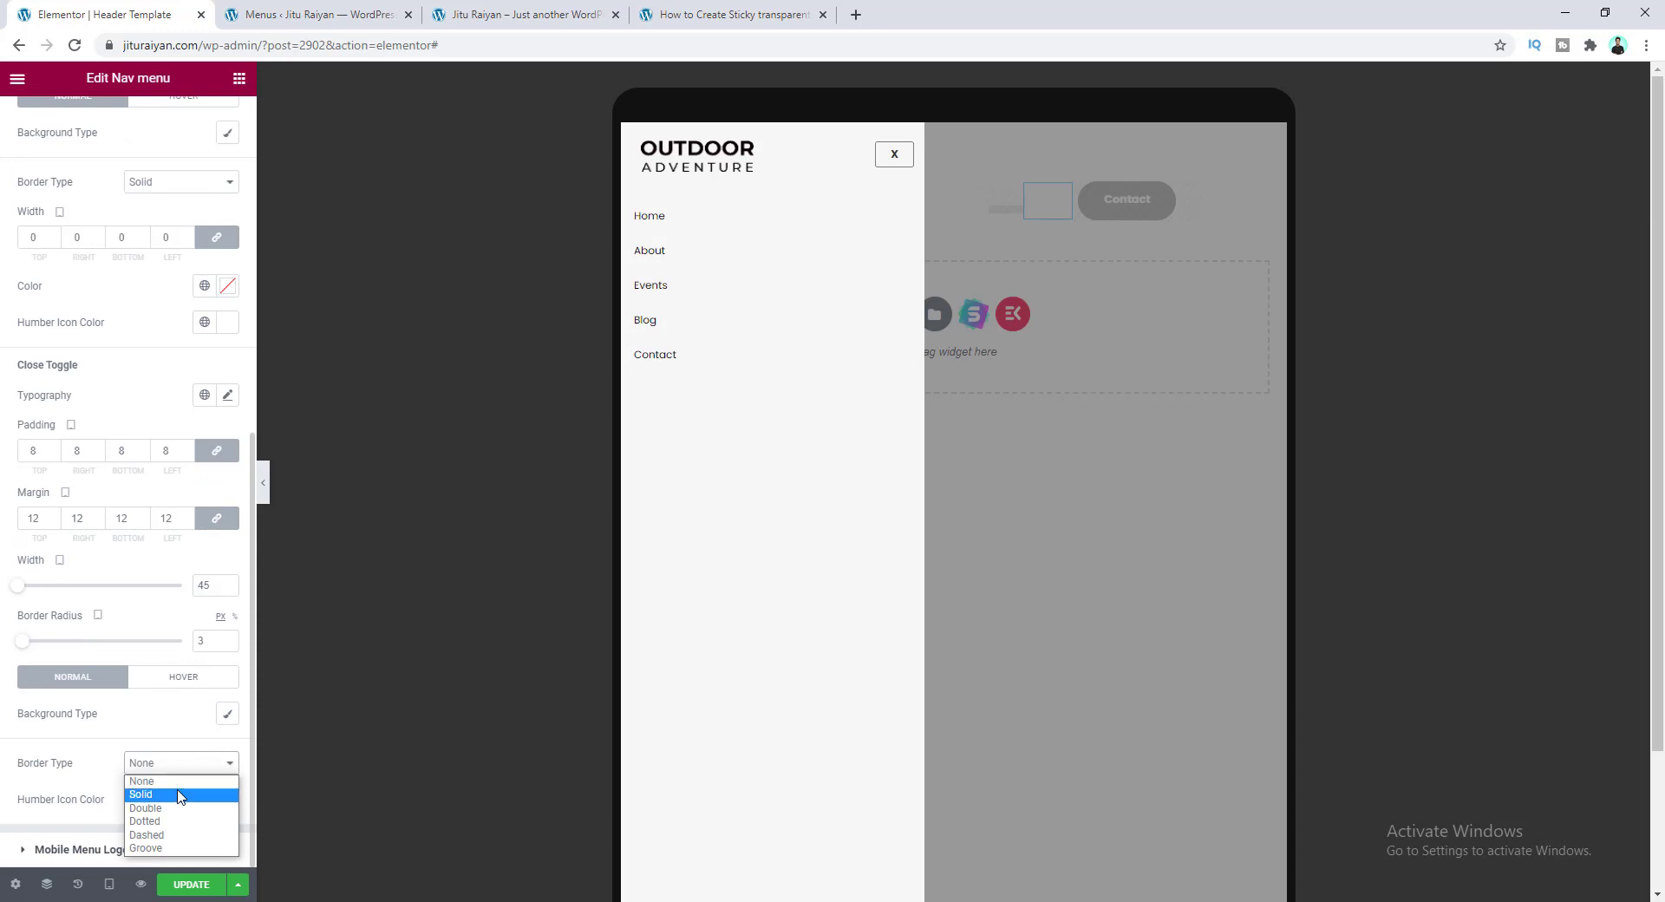
pyautogui.click(171, 786)
pyautogui.click(158, 819)
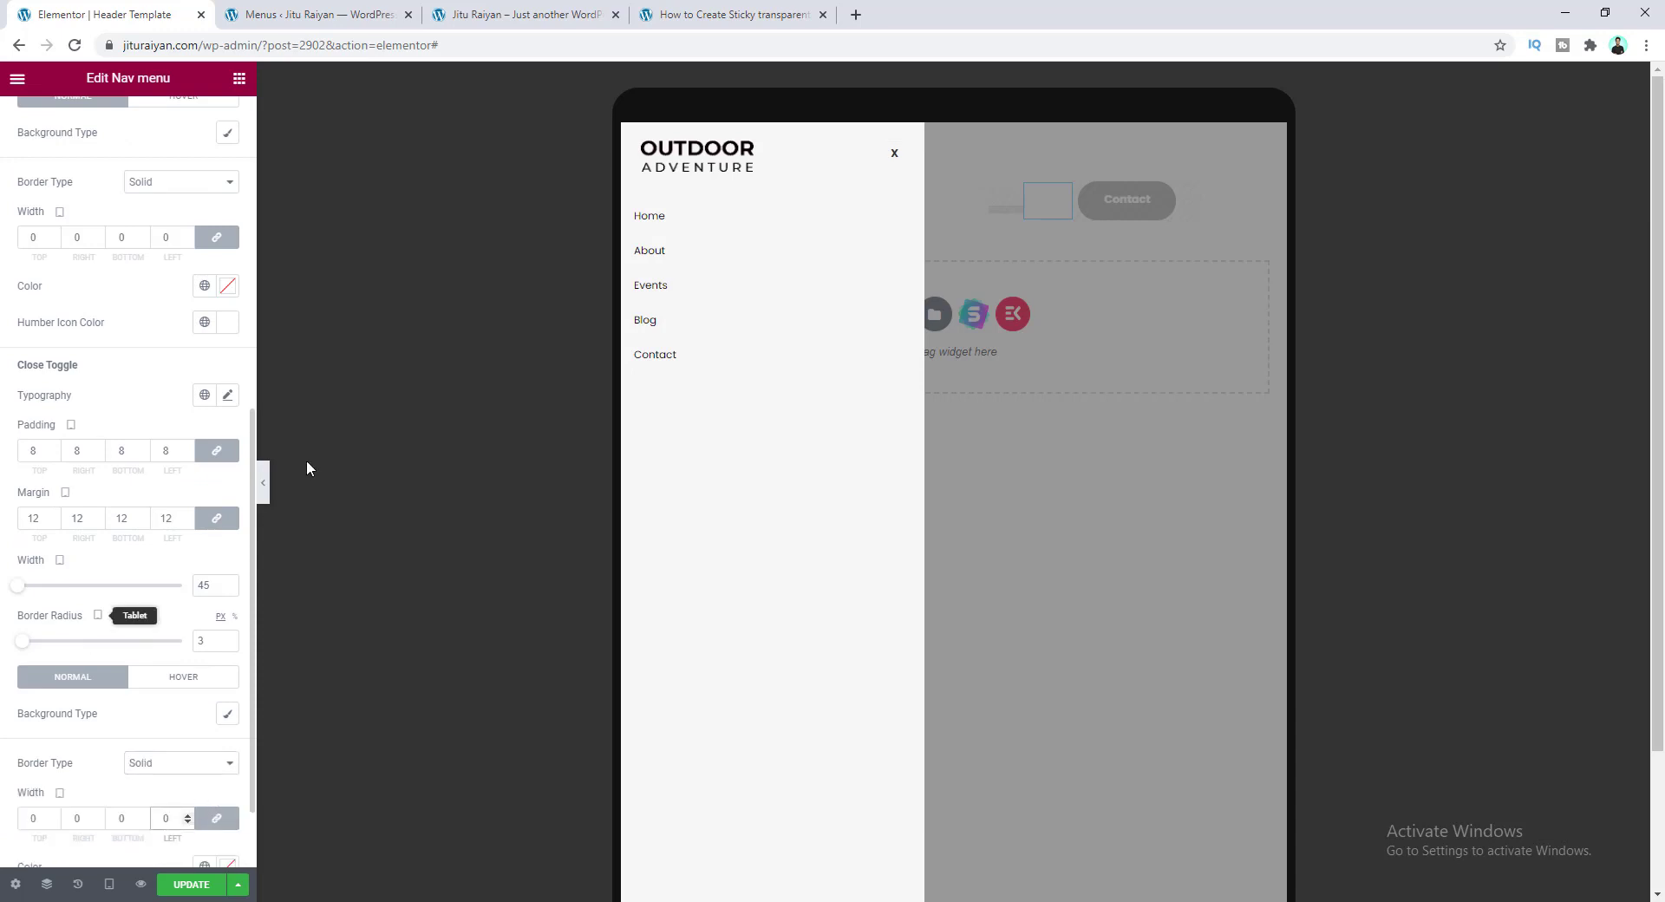
# - Set the typography size of the mobile menu items to 15 px
pyautogui.scroll(7, 72, 454)
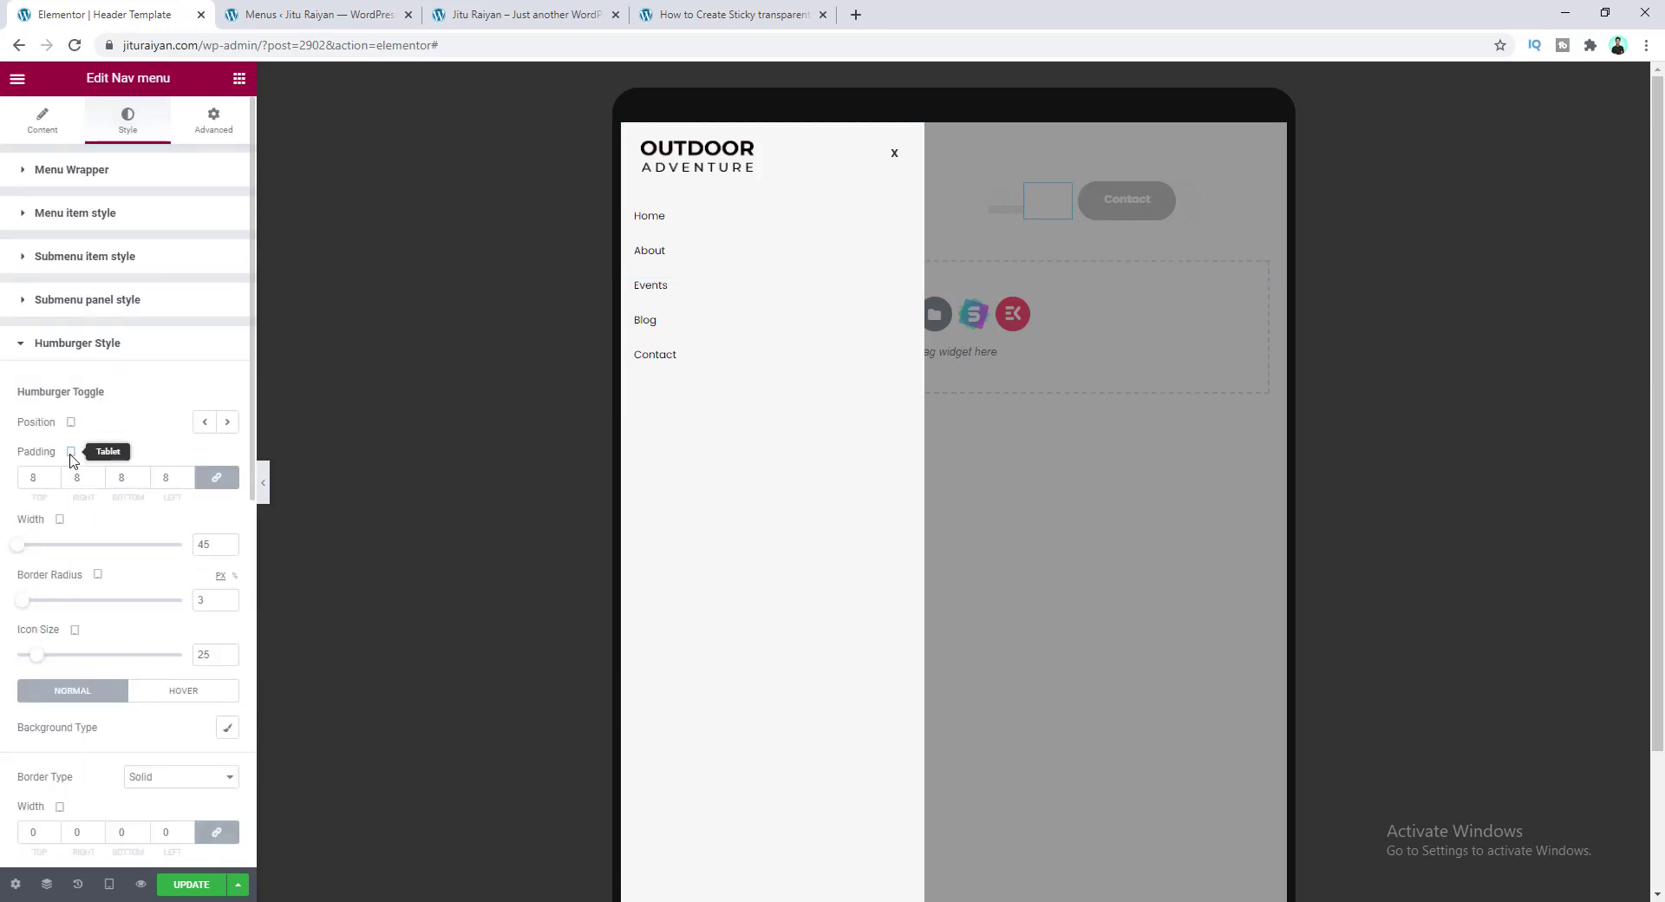
pyautogui.click(82, 218)
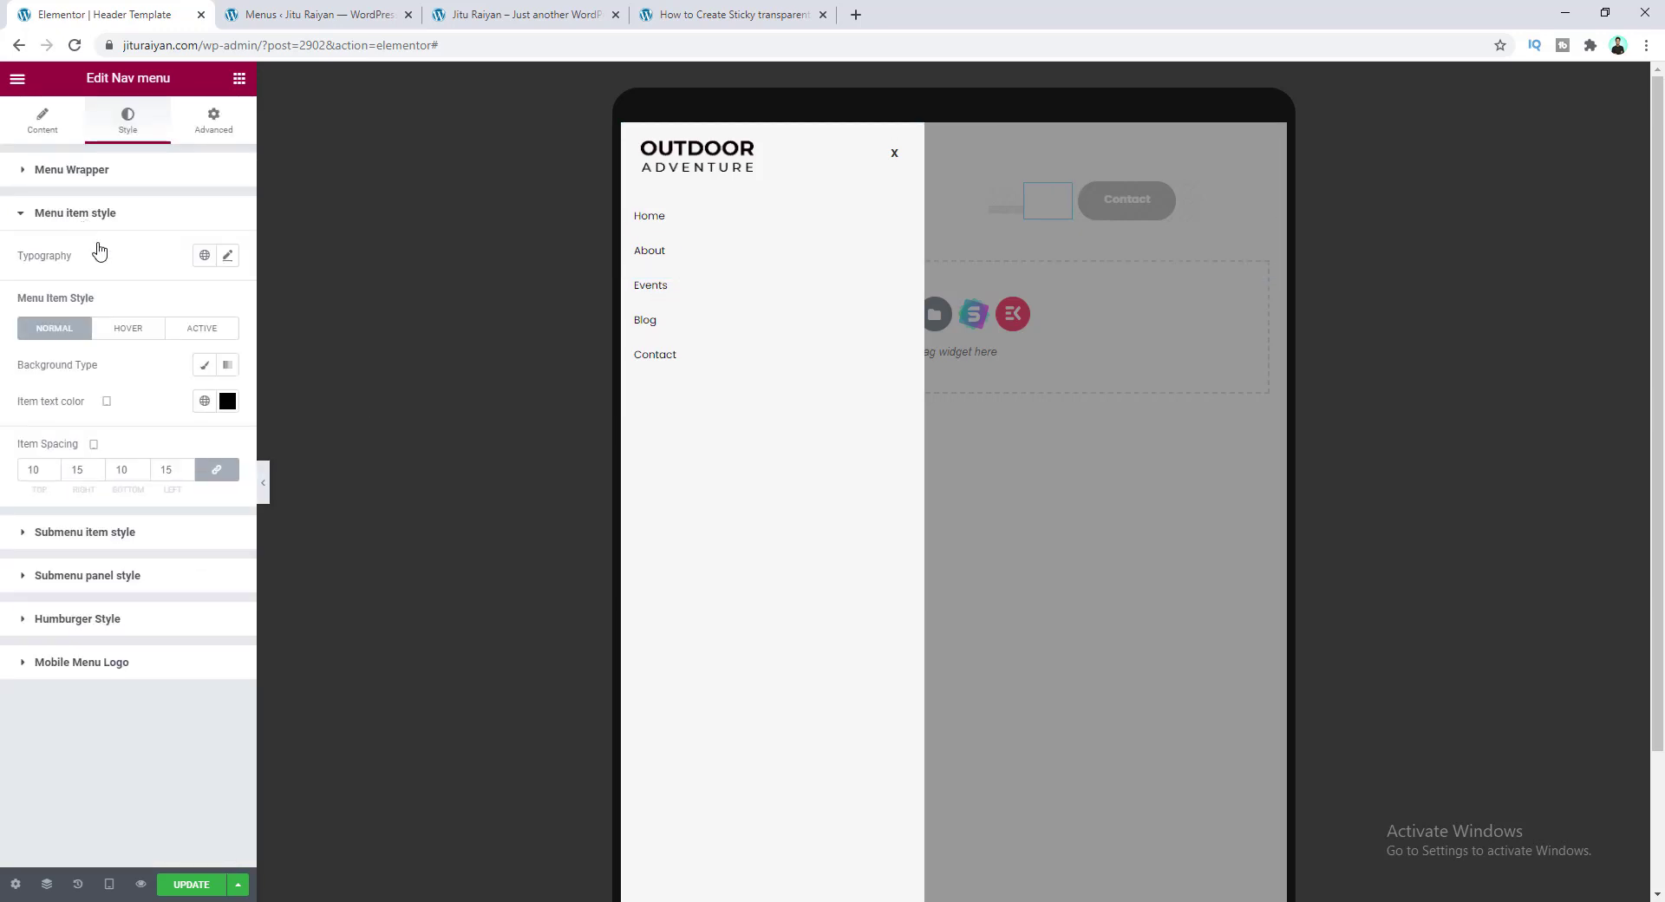
pyautogui.click(228, 256)
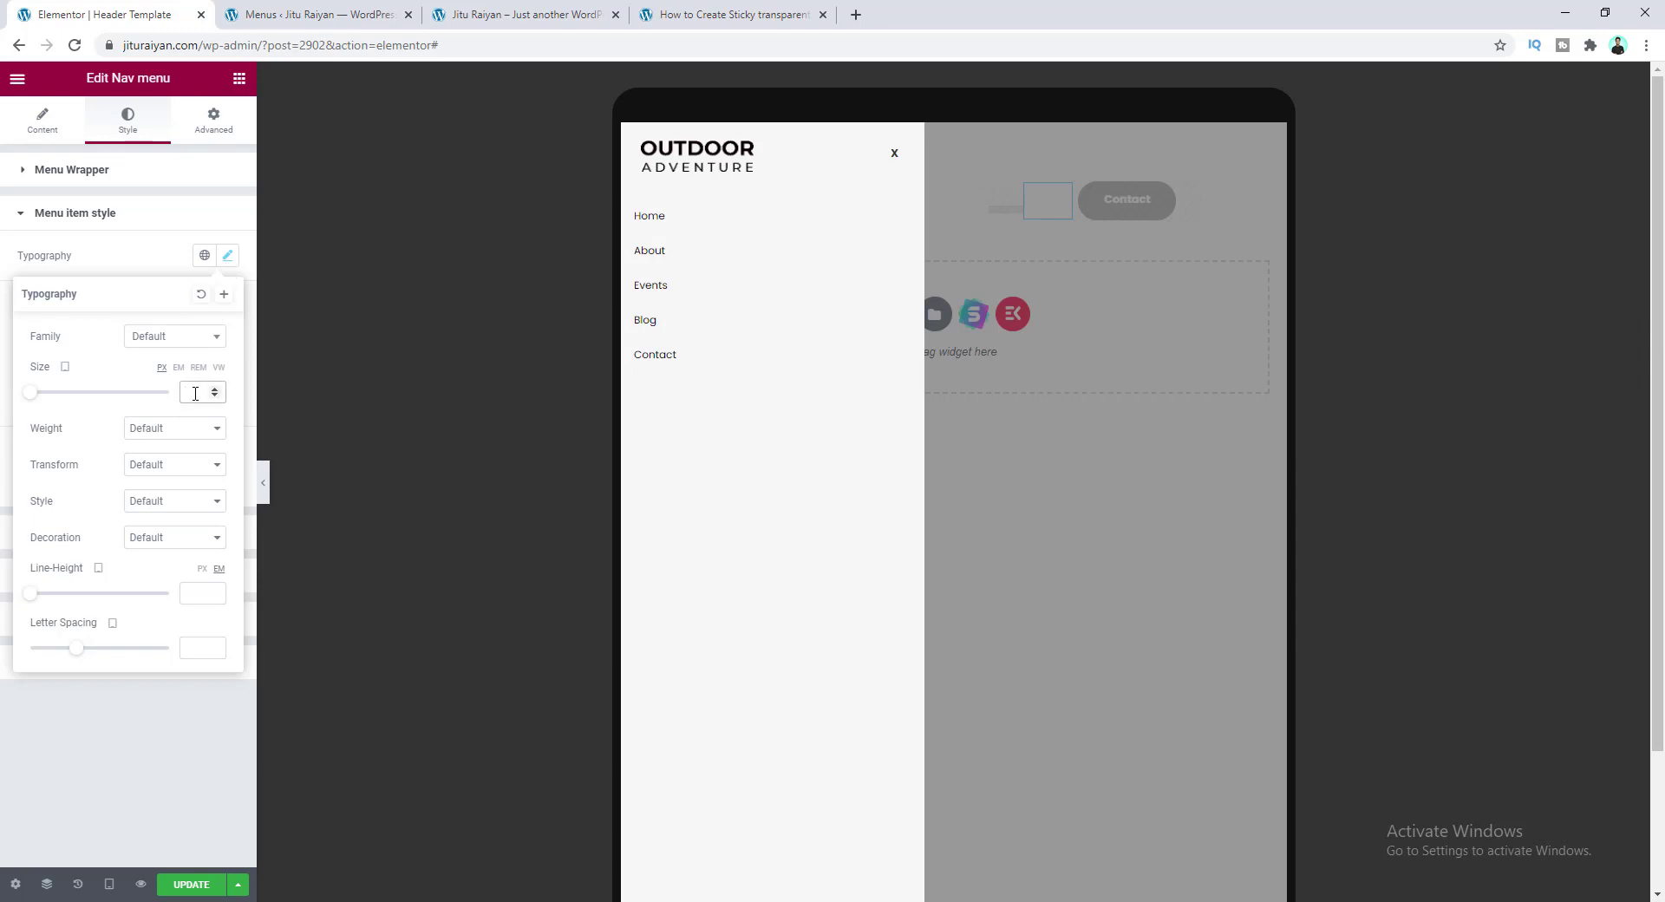
pyautogui.click(195, 392)
pyautogui.write('15')
pyautogui.press('Escape')
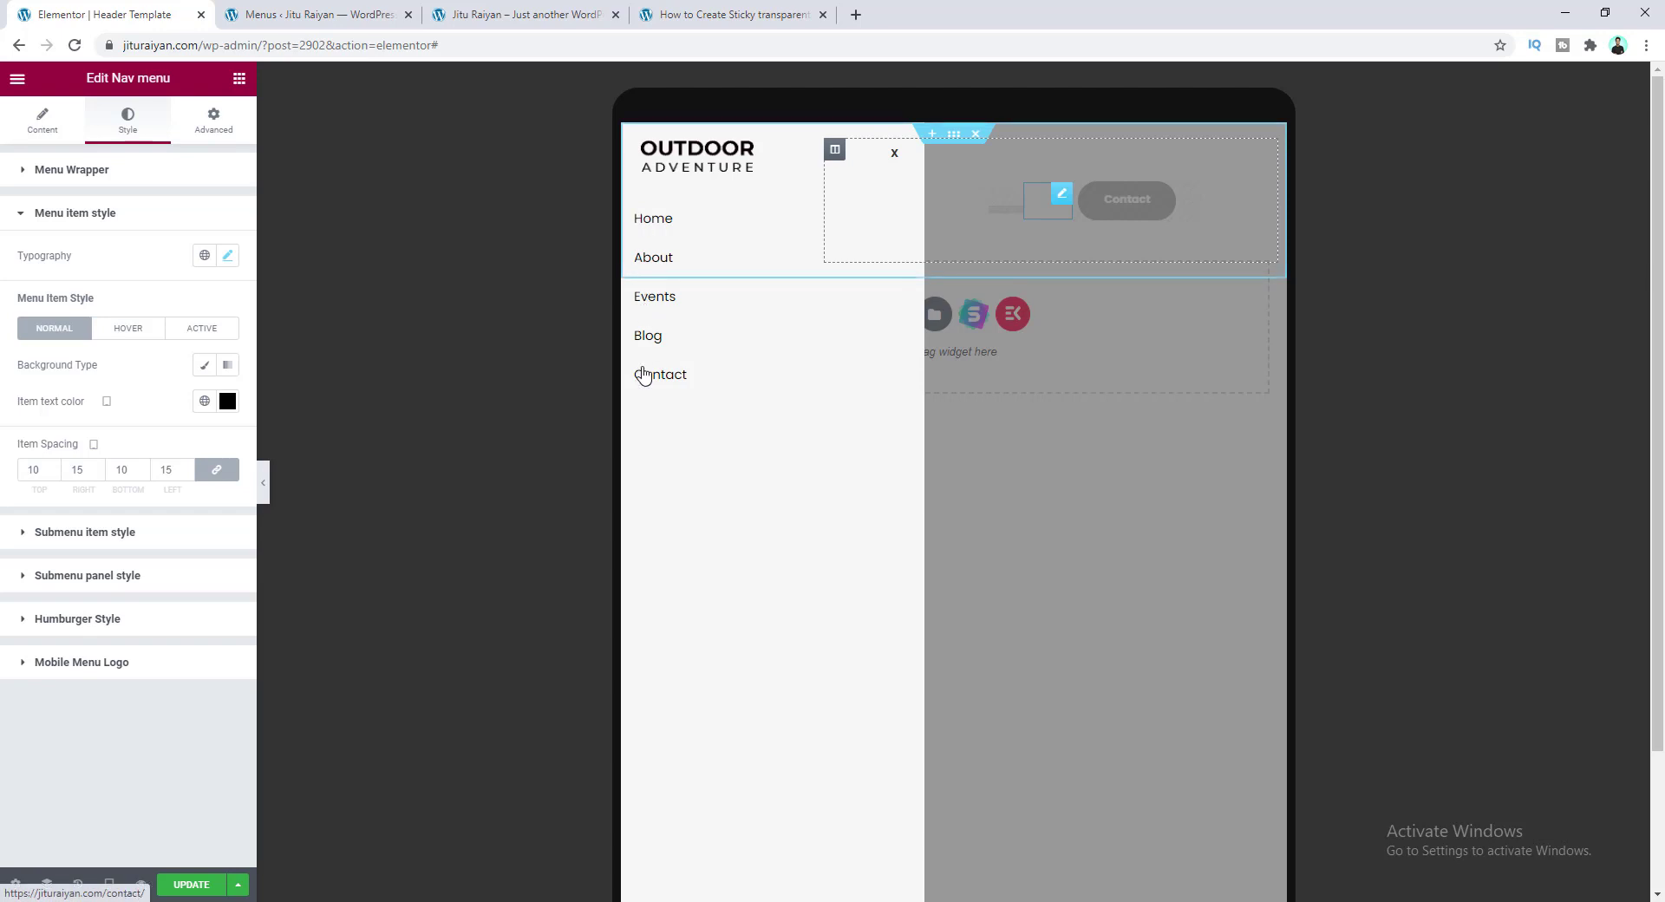
# - Unlink the mobile menu items' spacing, set its left value to 25 and update the header template
pyautogui.doubleClick(168, 470)
pyautogui.write('25')
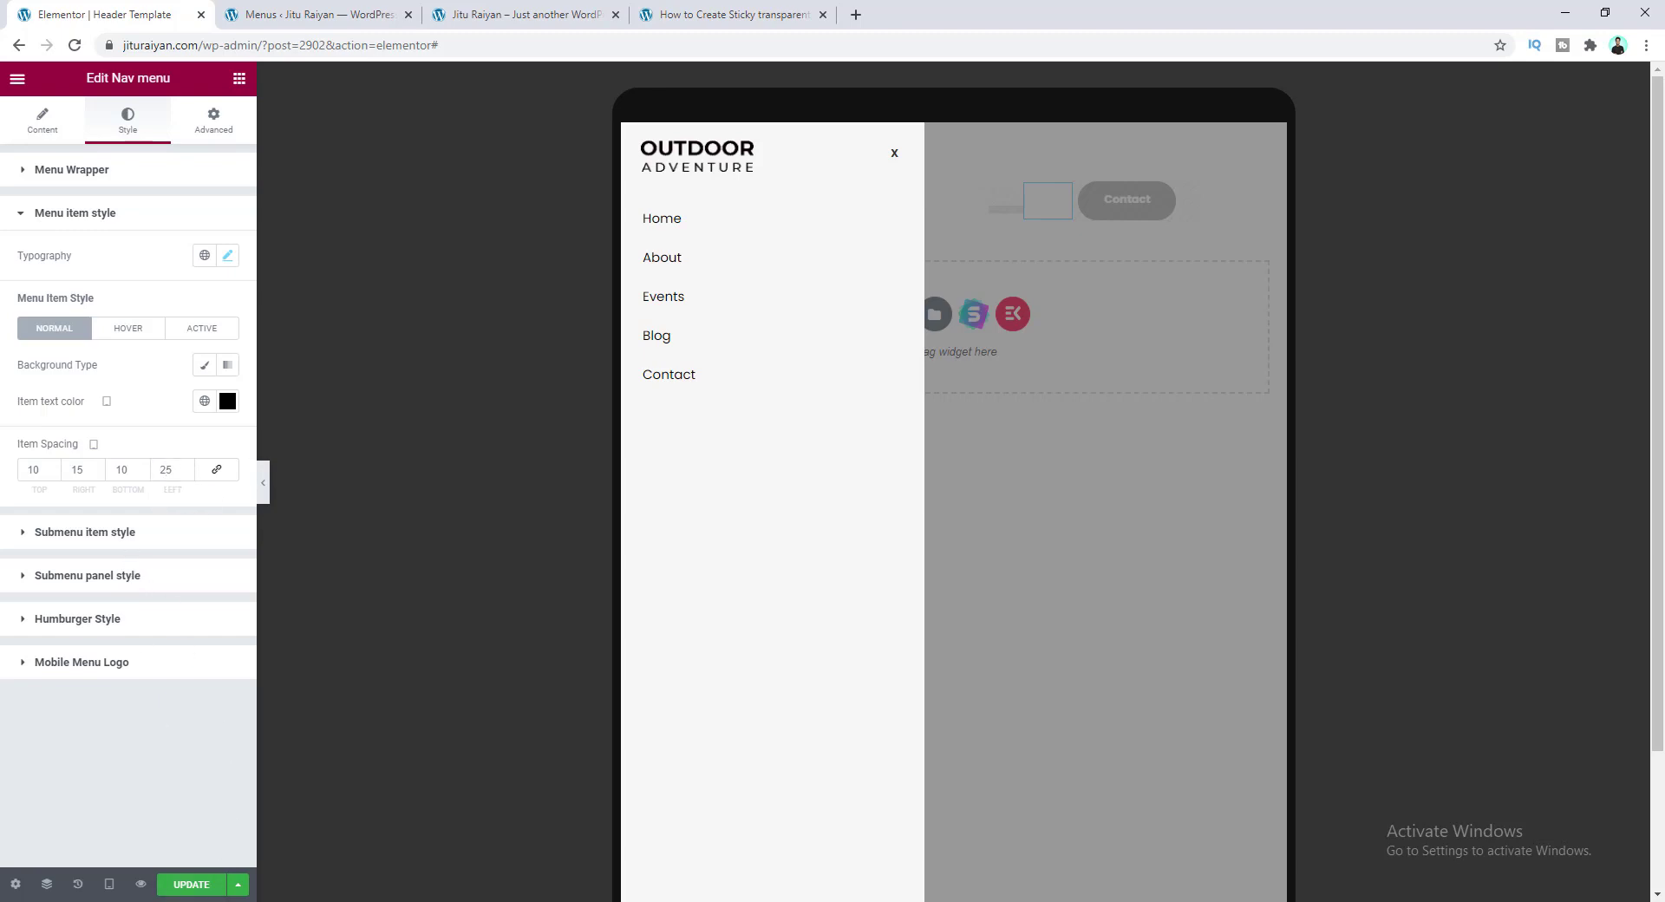
pyautogui.click(188, 884)
# - Check the slide-out menu and the header's transparent and sticky states on the live home page at iPad Pro size
pyautogui.hotkey('ctrl', '3')
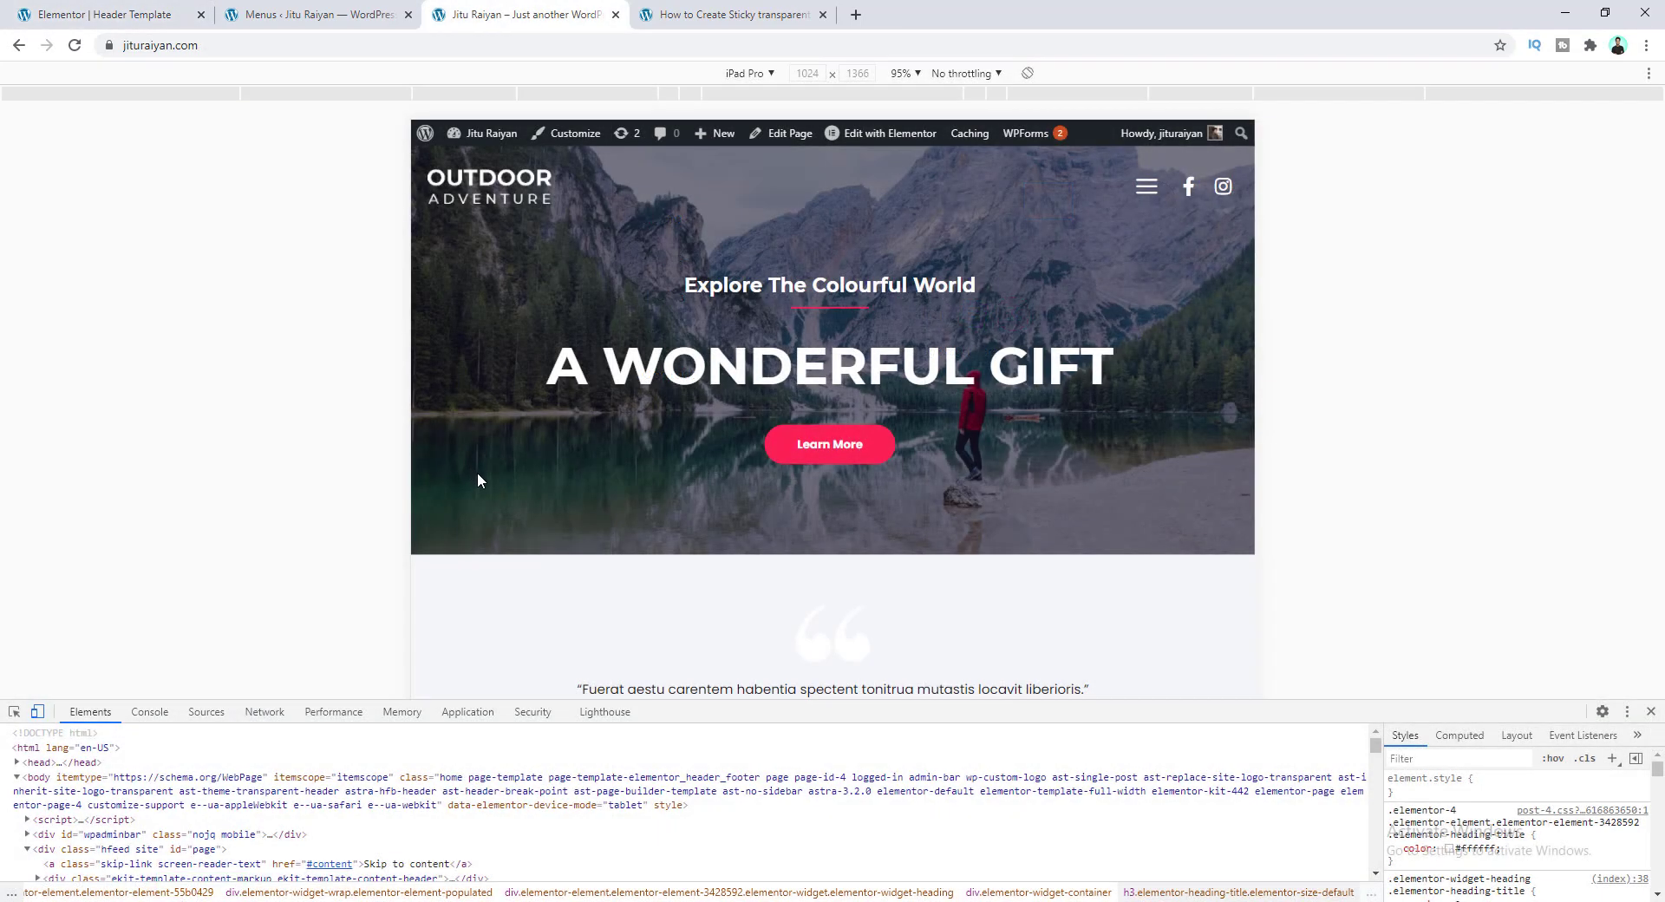
pyautogui.click(1152, 189)
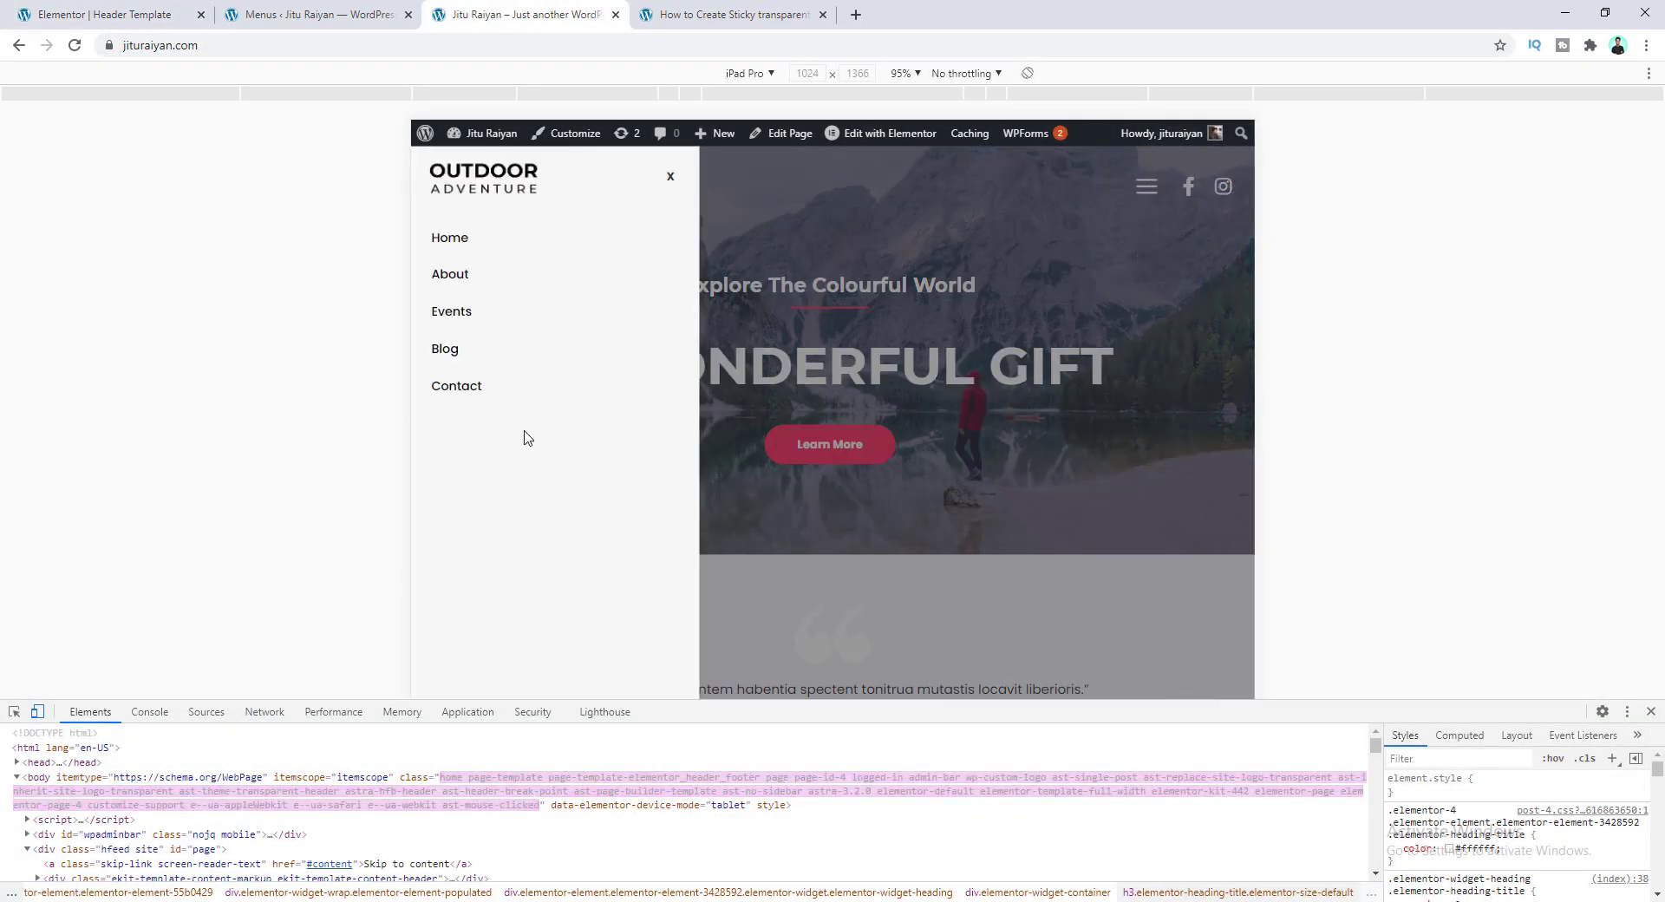
pyautogui.click(933, 327)
pyautogui.scroll(-10, 951, 360)
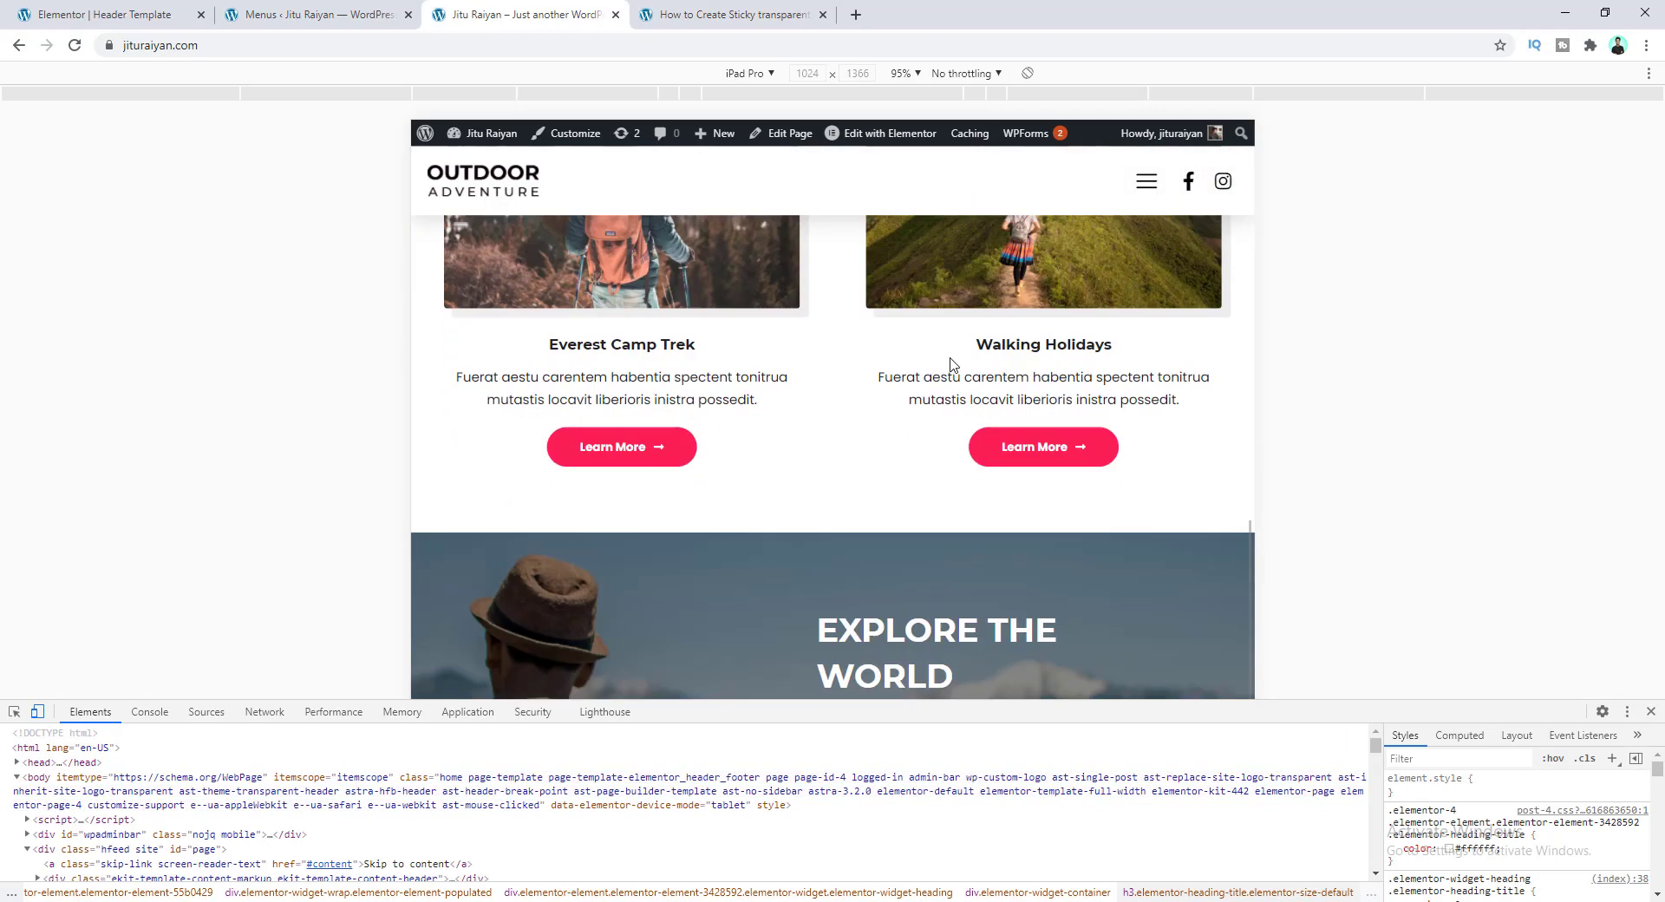
pyautogui.scroll(10, 950, 358)
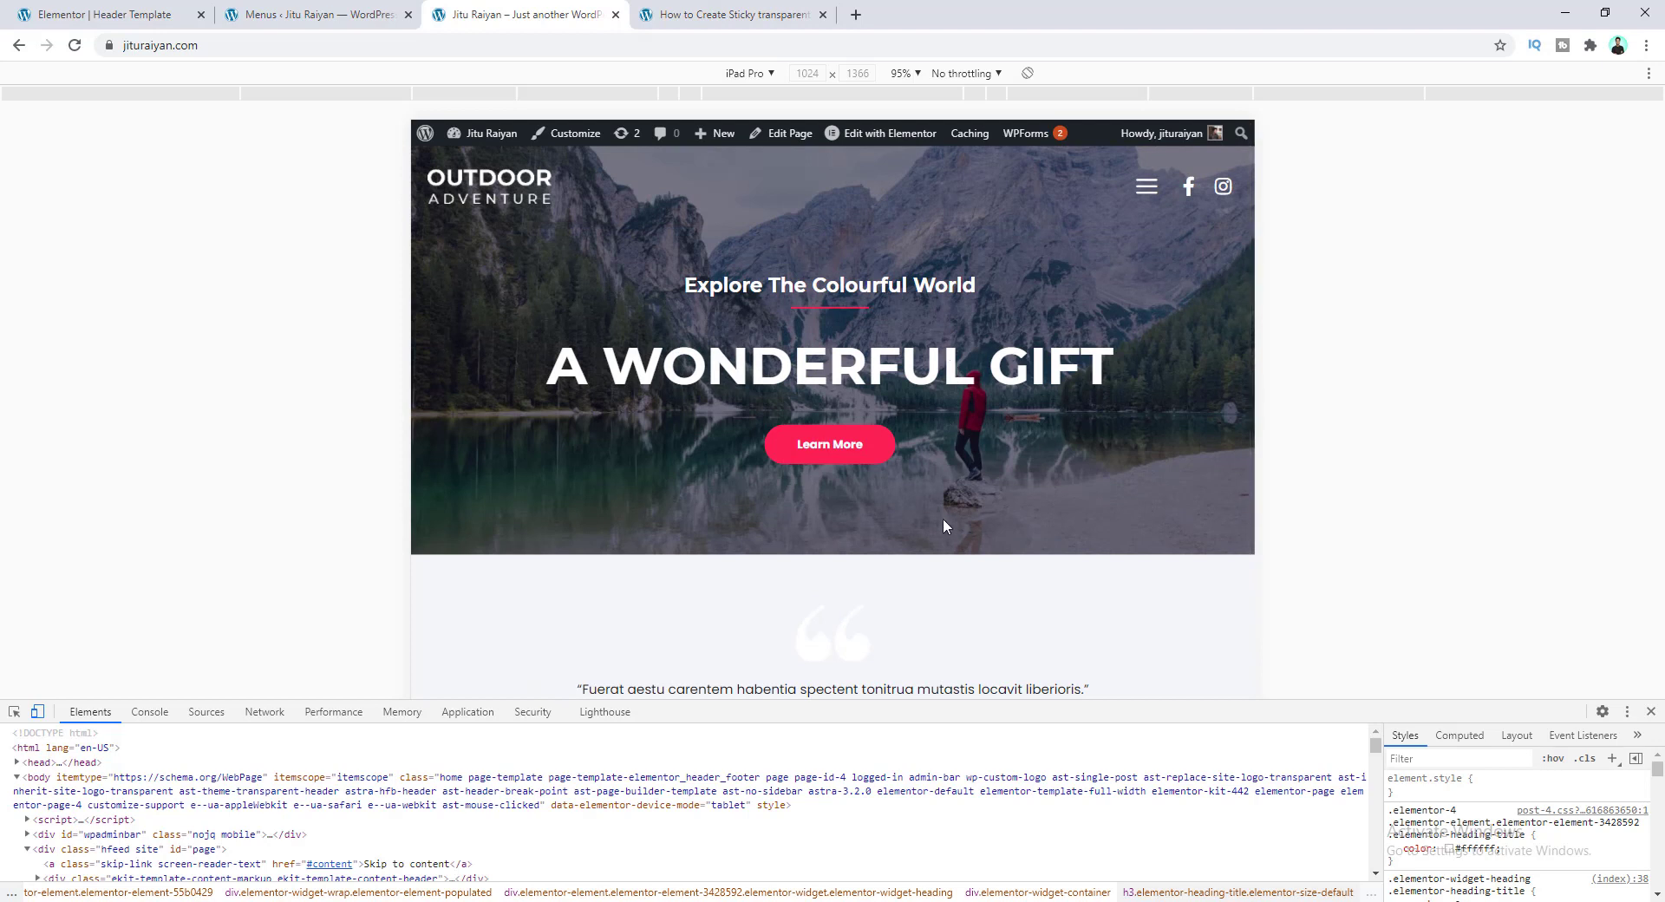
# - Set the live page preview to iPhone X and switch the Elementor header template to Mobile view with its slide-out menu closed
pyautogui.click(752, 76)
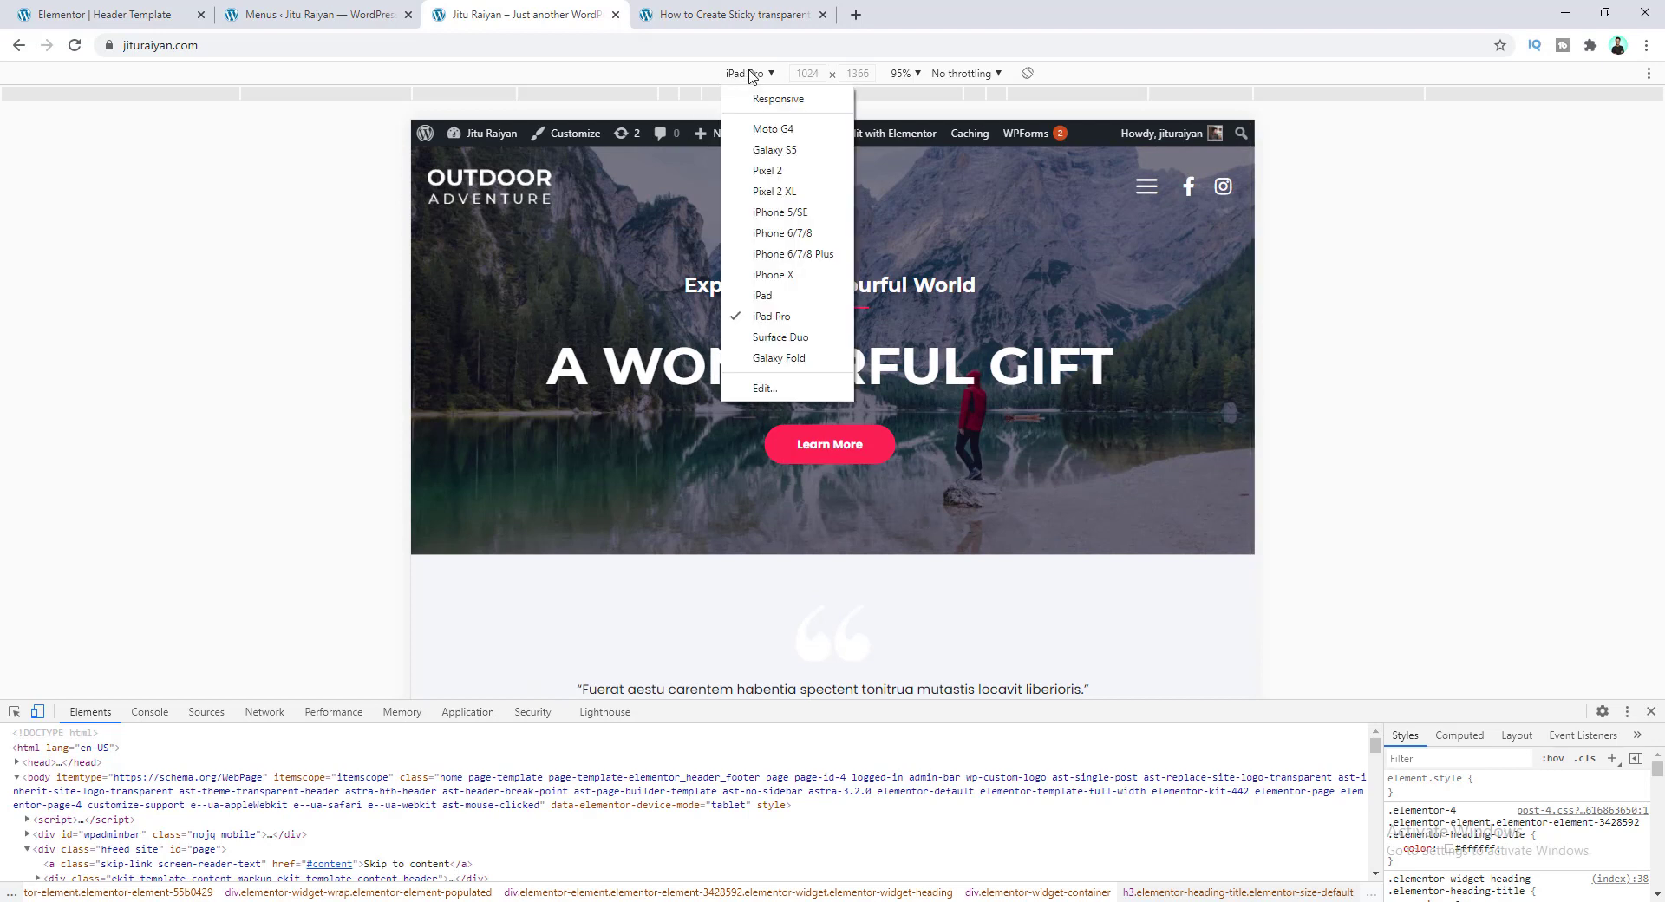
pyautogui.click(764, 276)
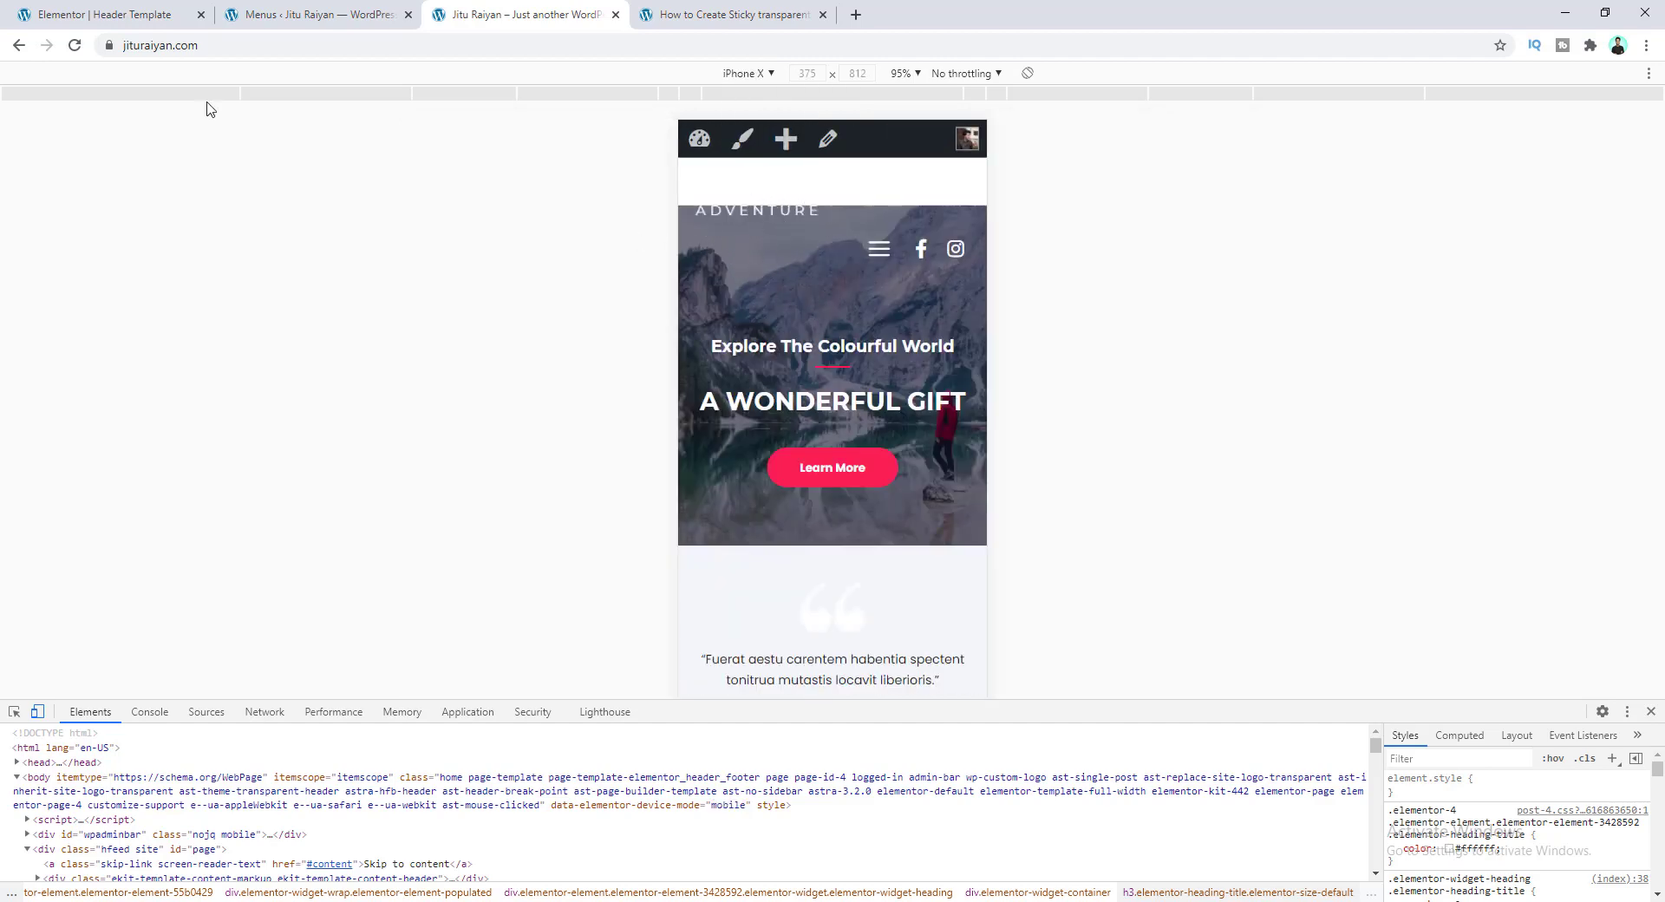
pyautogui.click(125, 6)
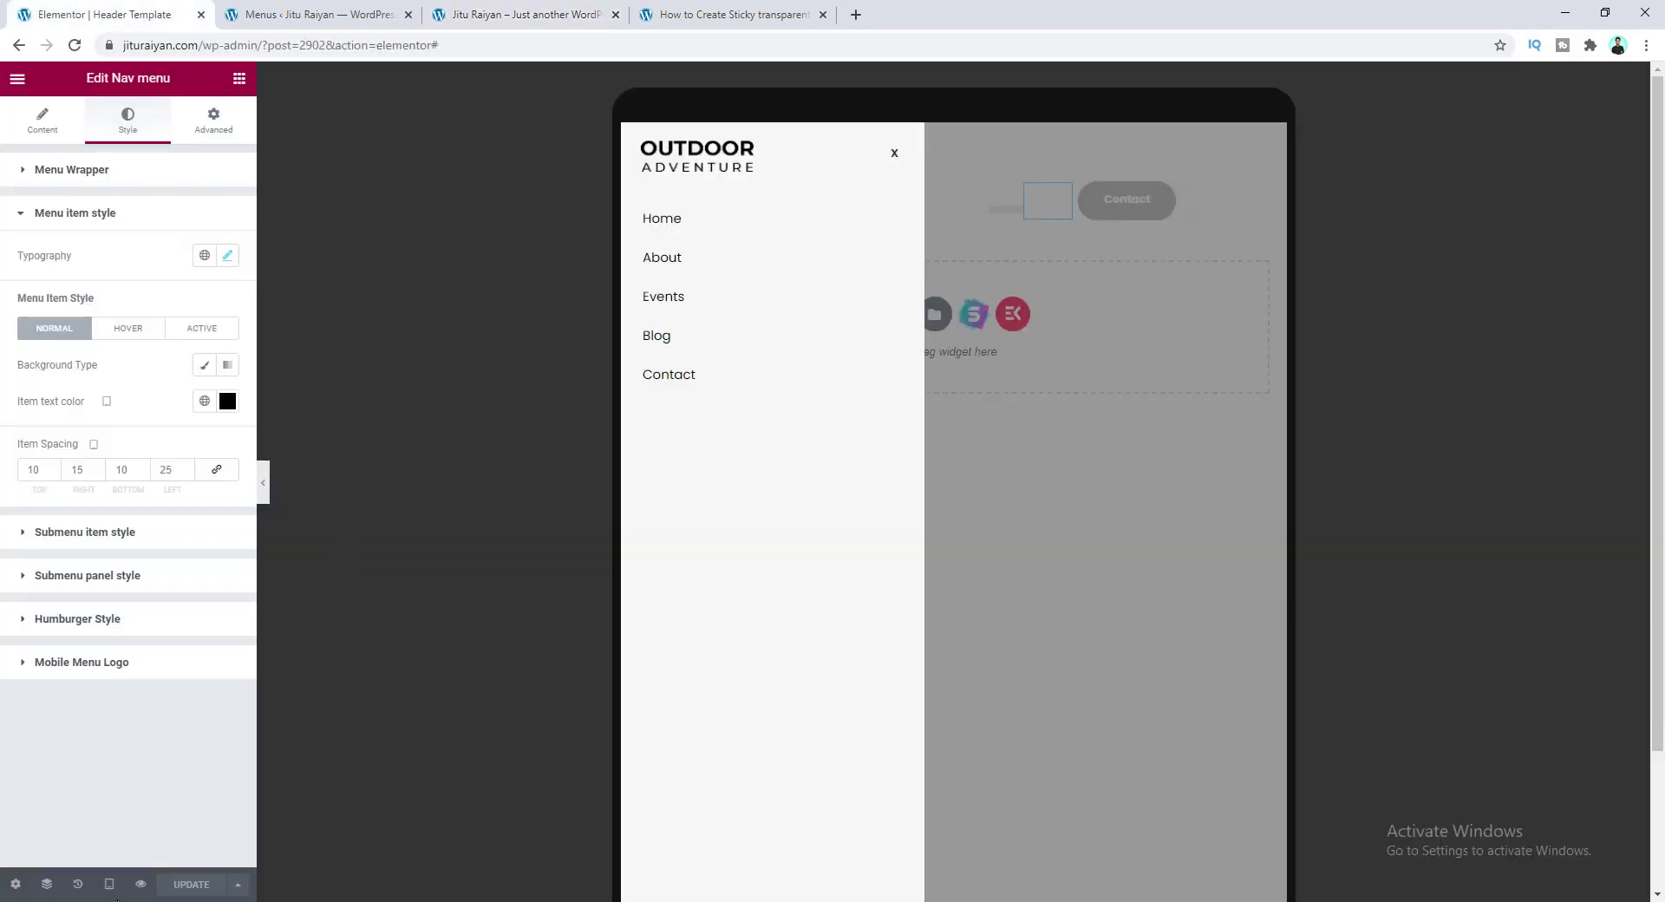
pyautogui.click(108, 883)
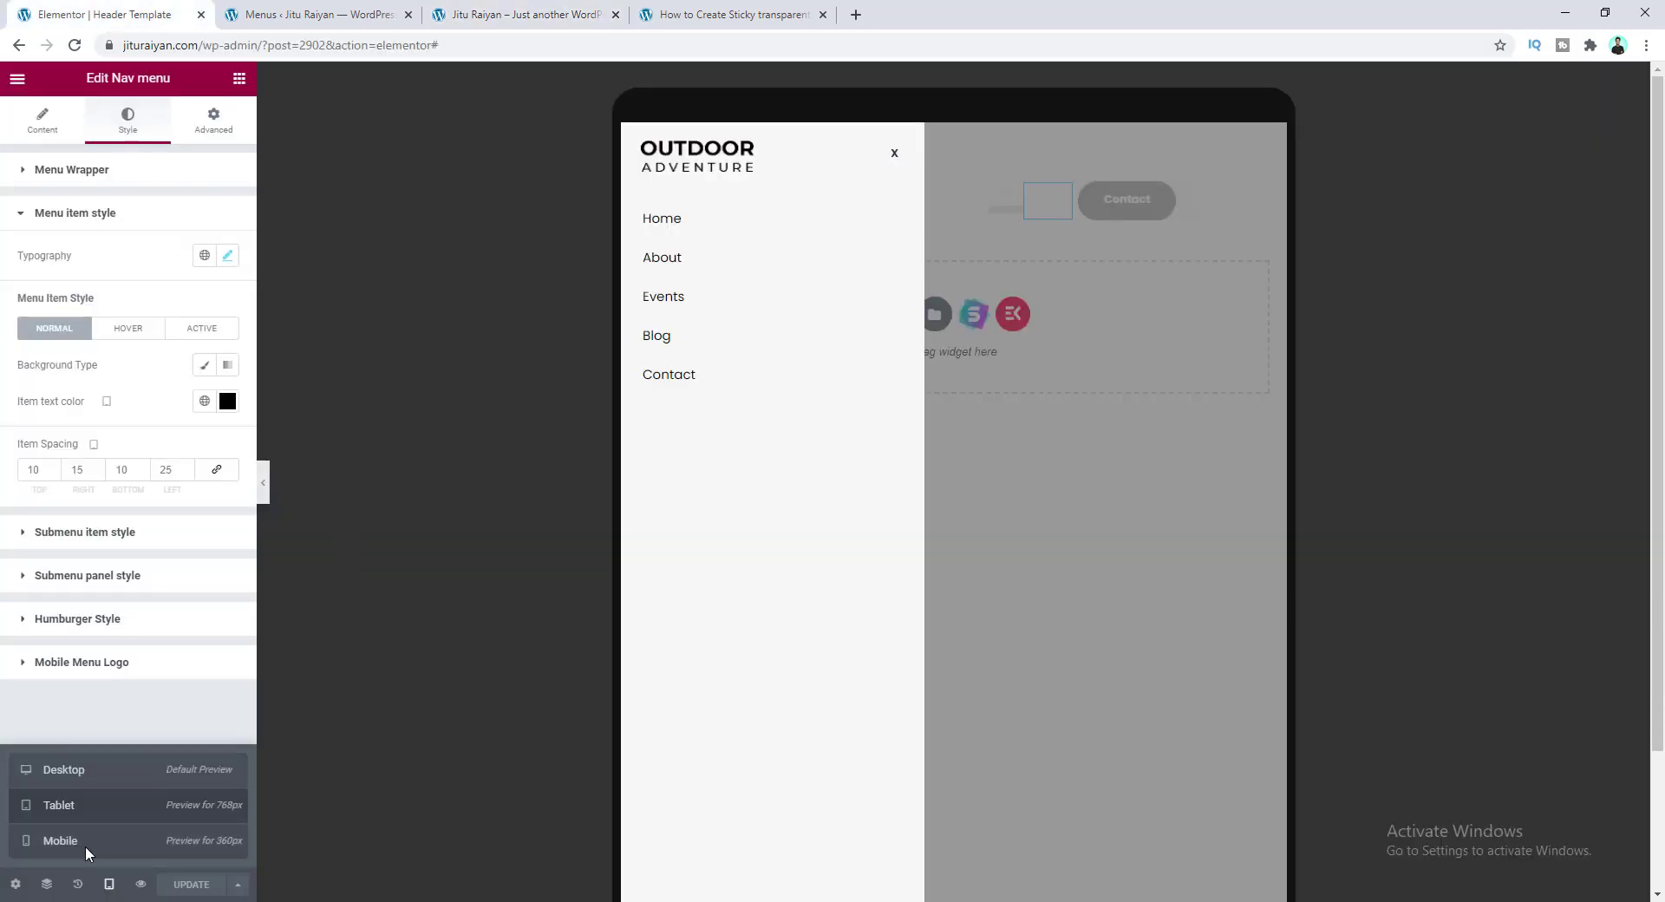
pyautogui.click(97, 839)
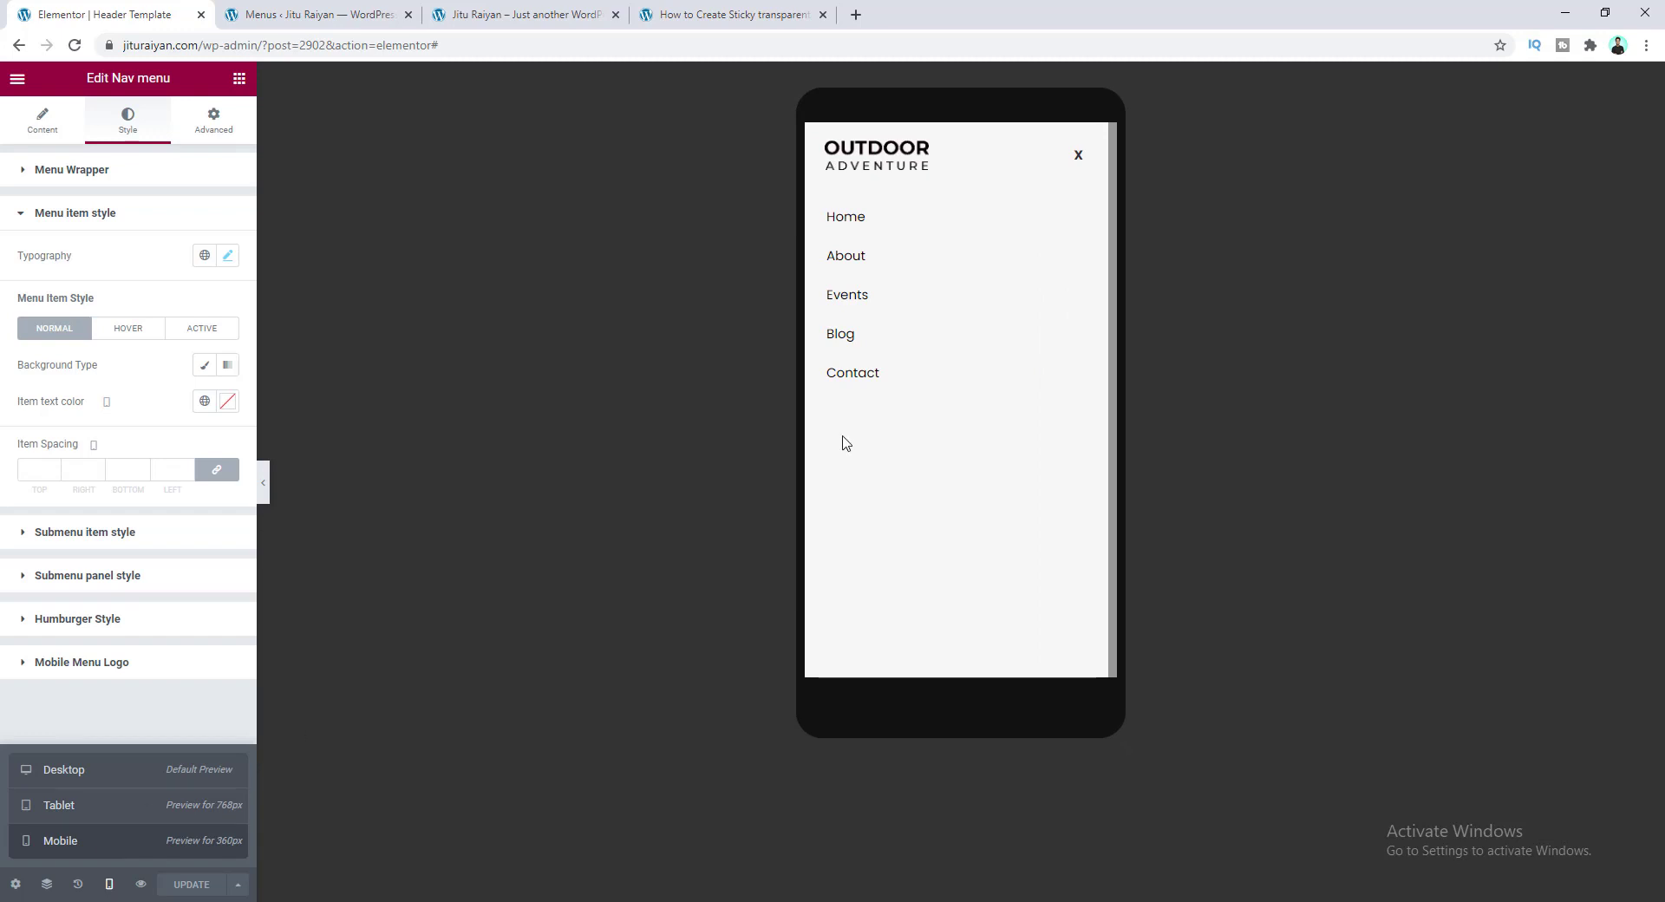
pyautogui.click(1078, 158)
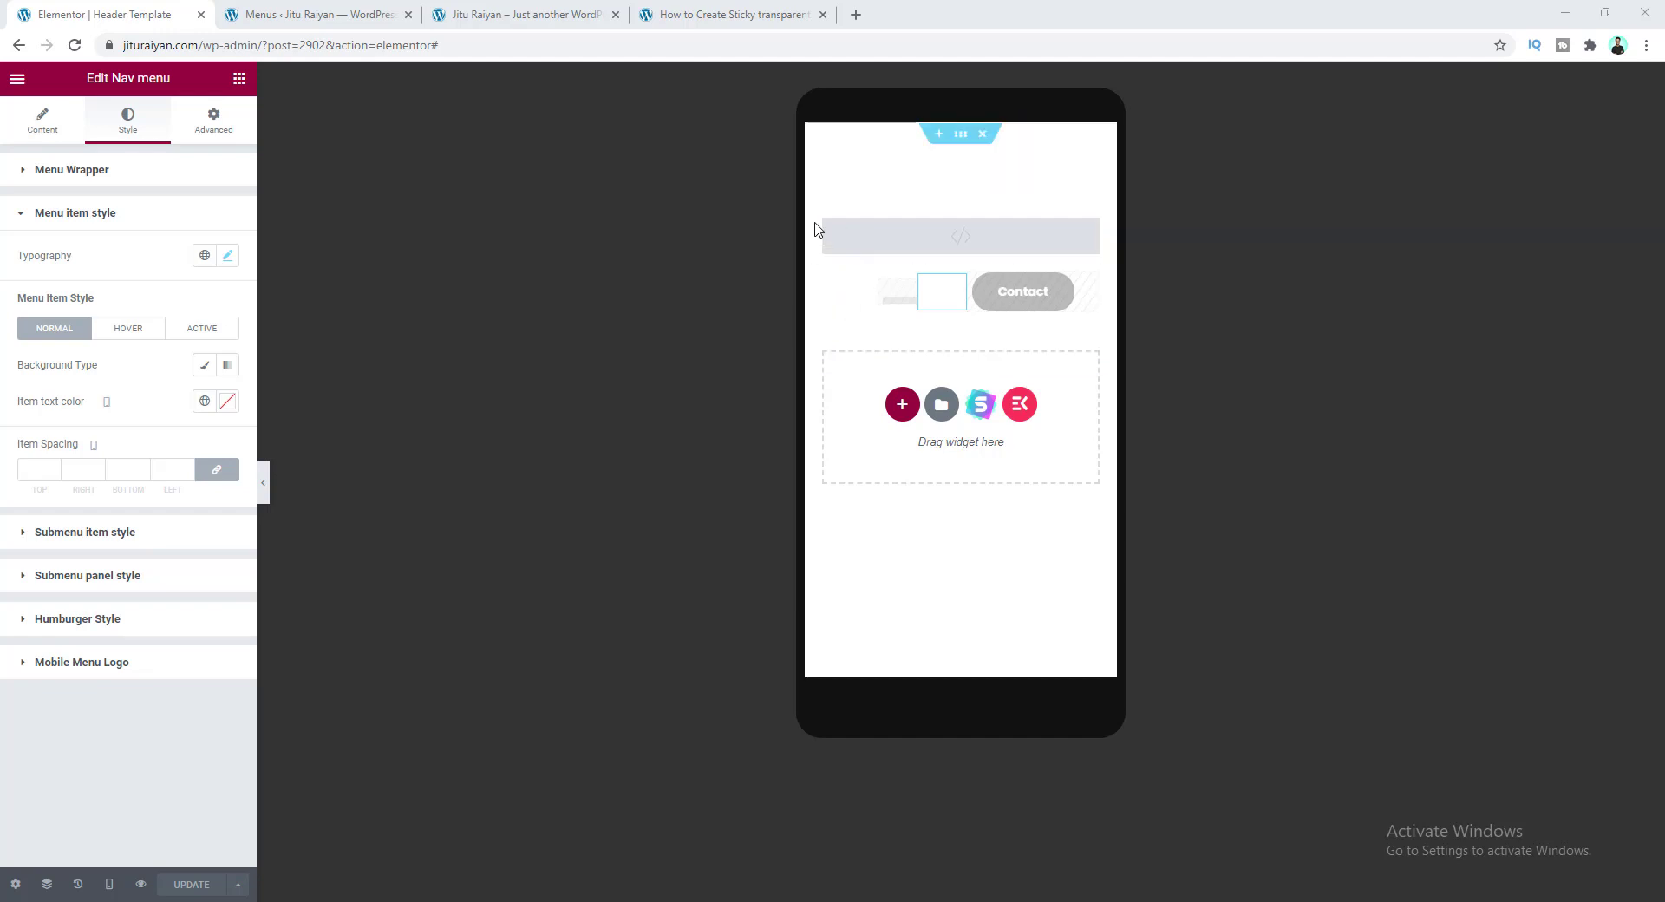
# - Set the mobile width of both the logo column and the menu column to 50% and update the header template
pyautogui.click(824, 152)
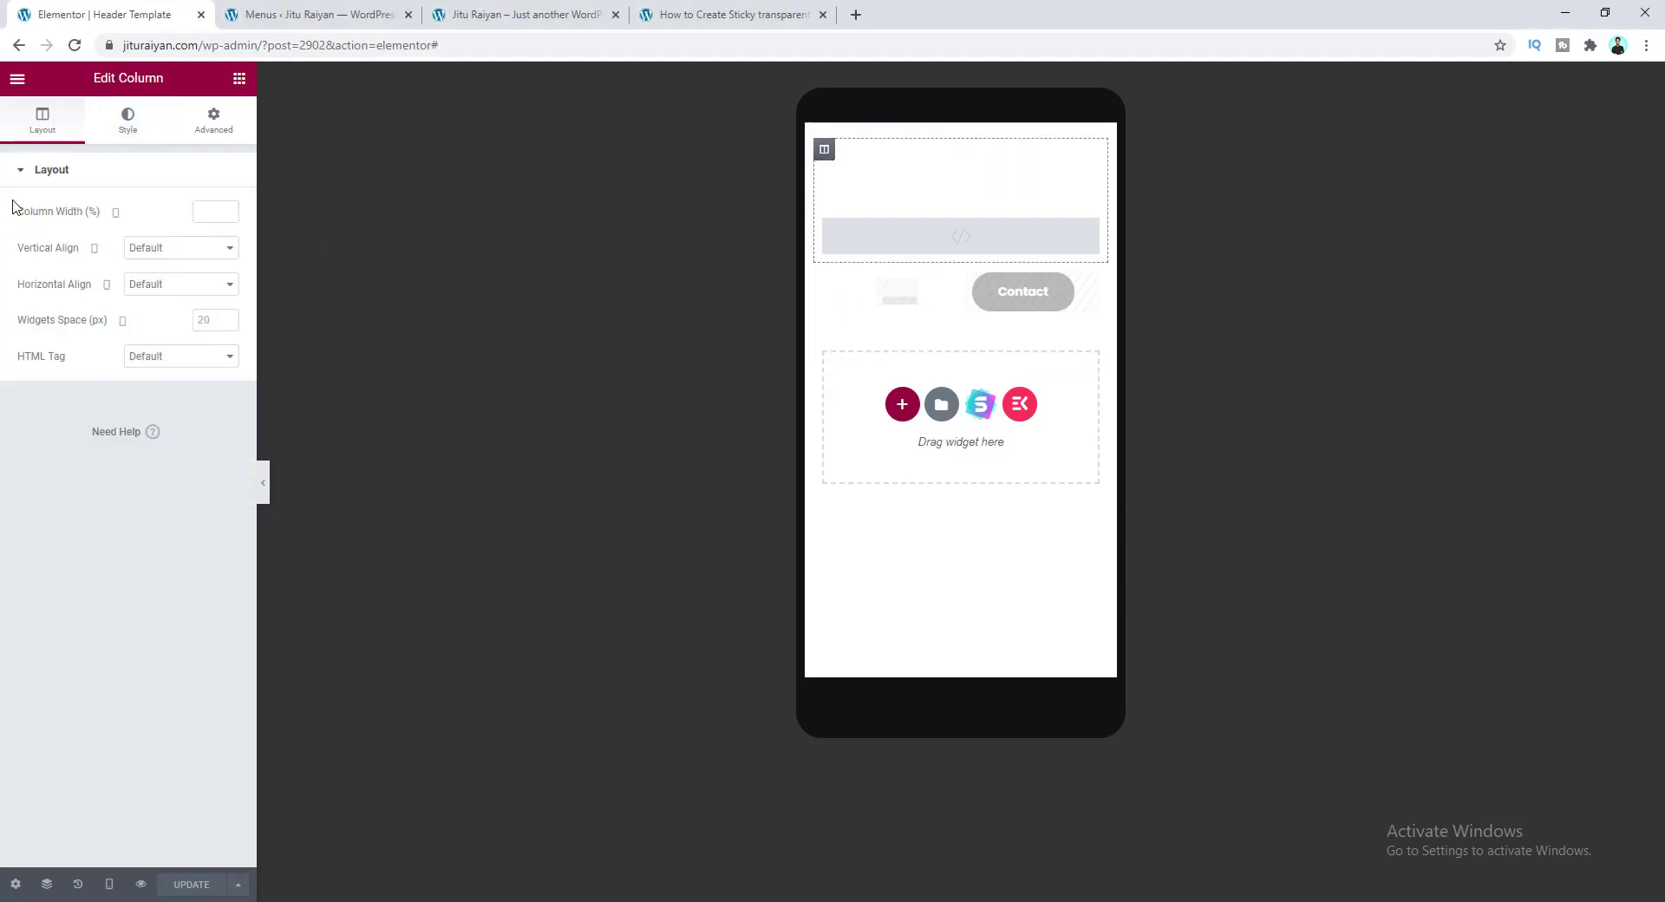
pyautogui.click(209, 210)
pyautogui.write('50')
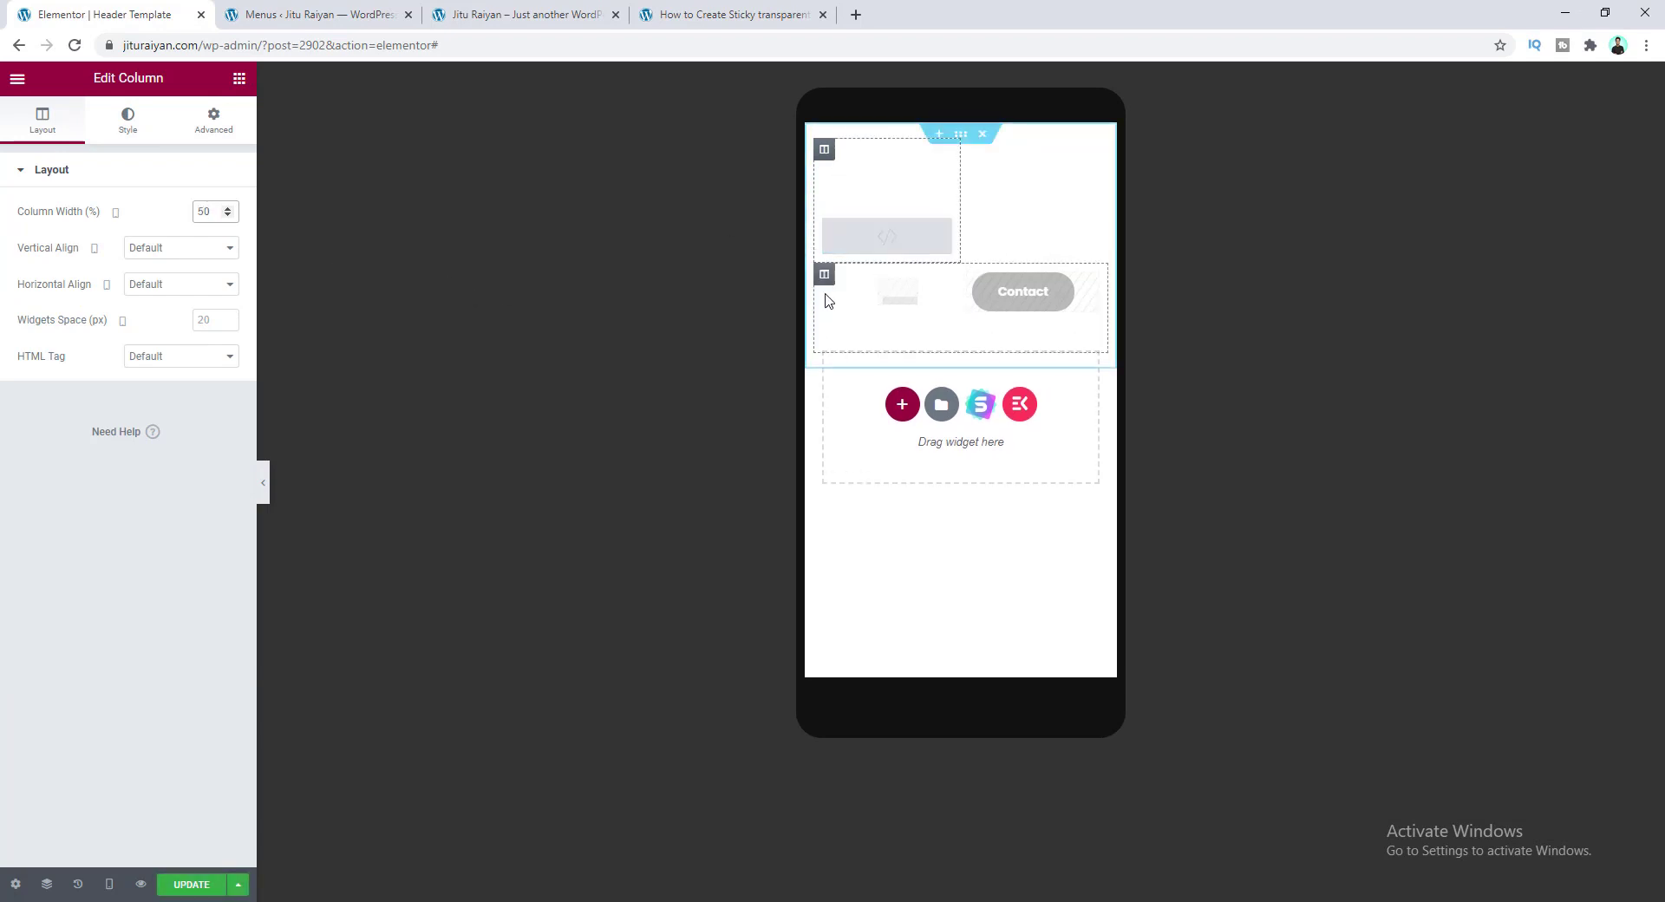
pyautogui.click(824, 274)
pyautogui.click(208, 217)
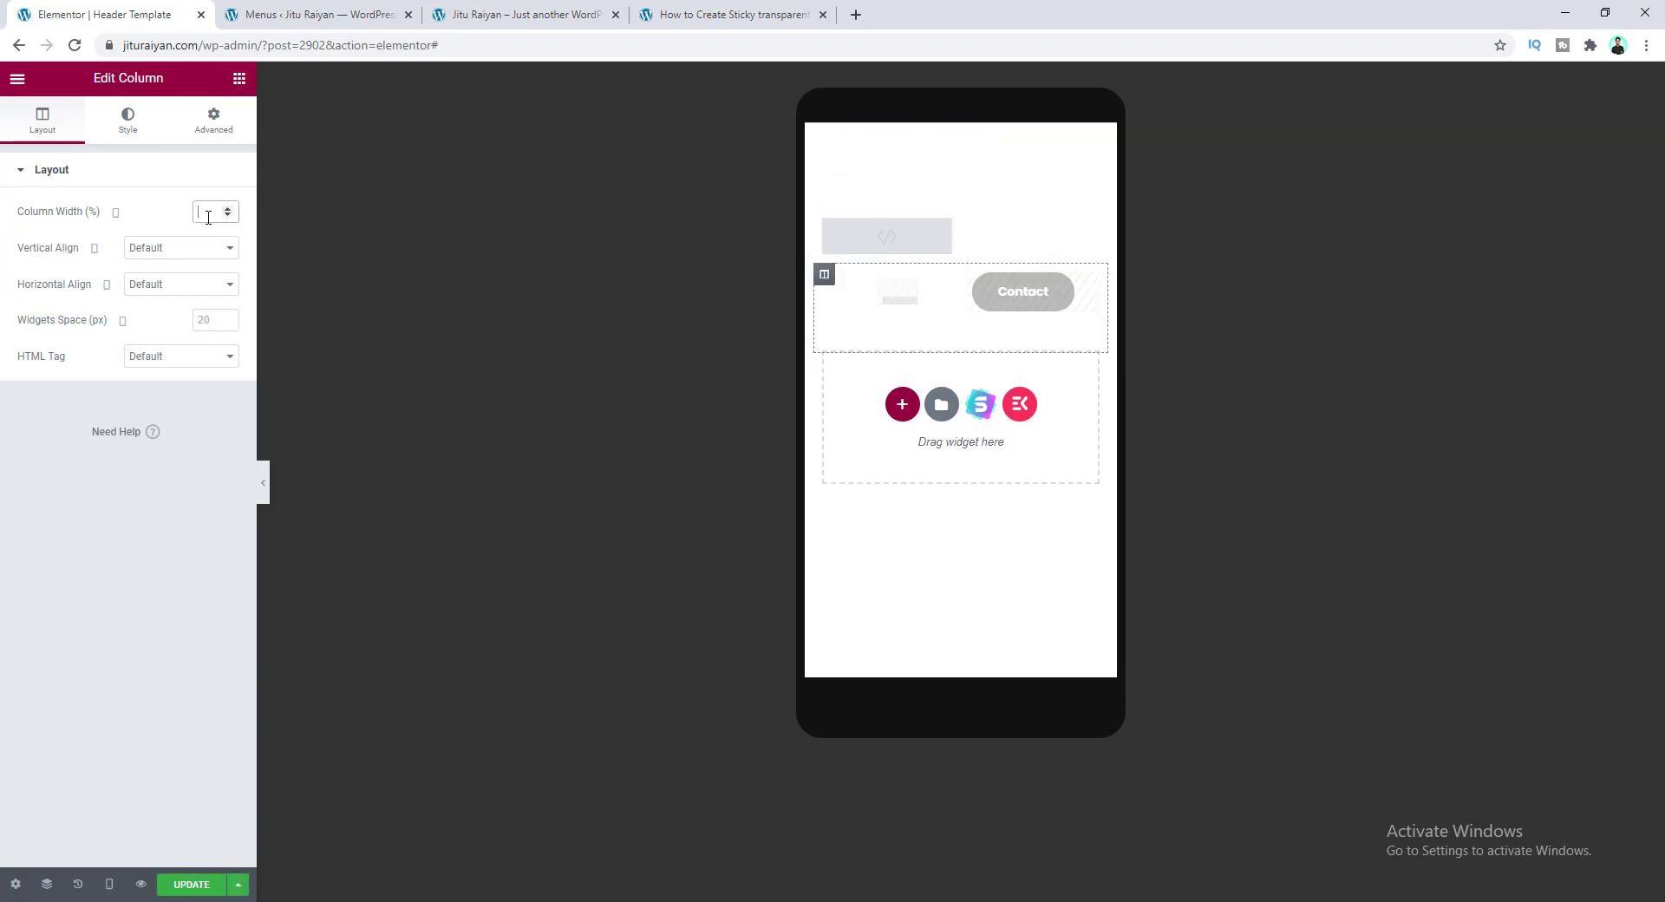
pyautogui.write('50')
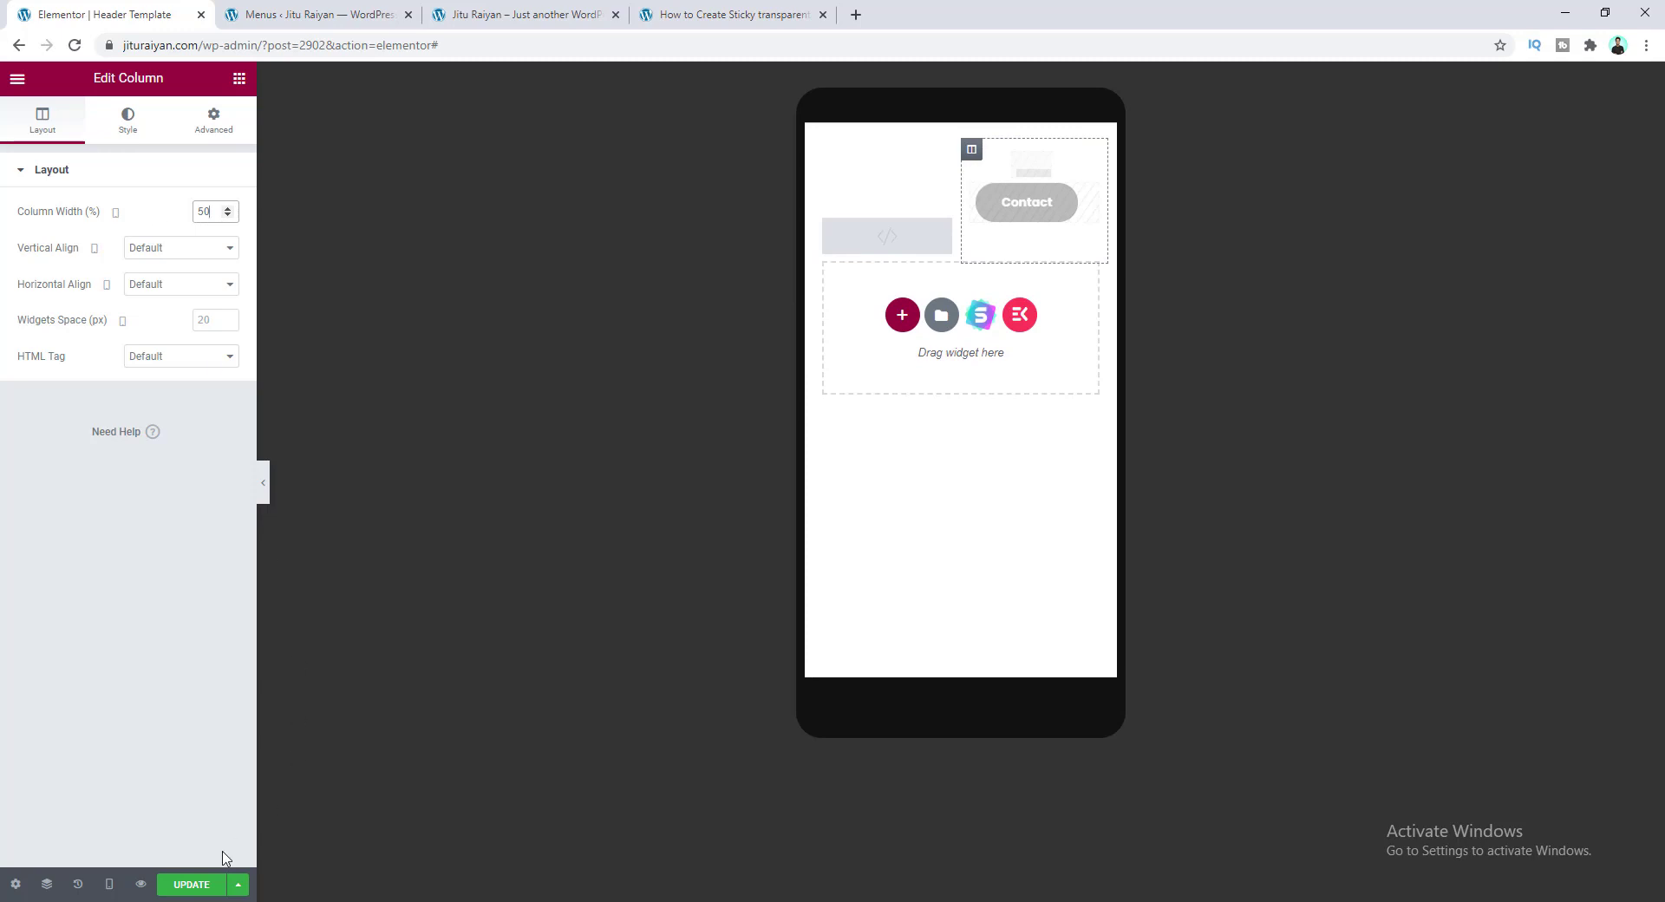
pyautogui.click(193, 884)
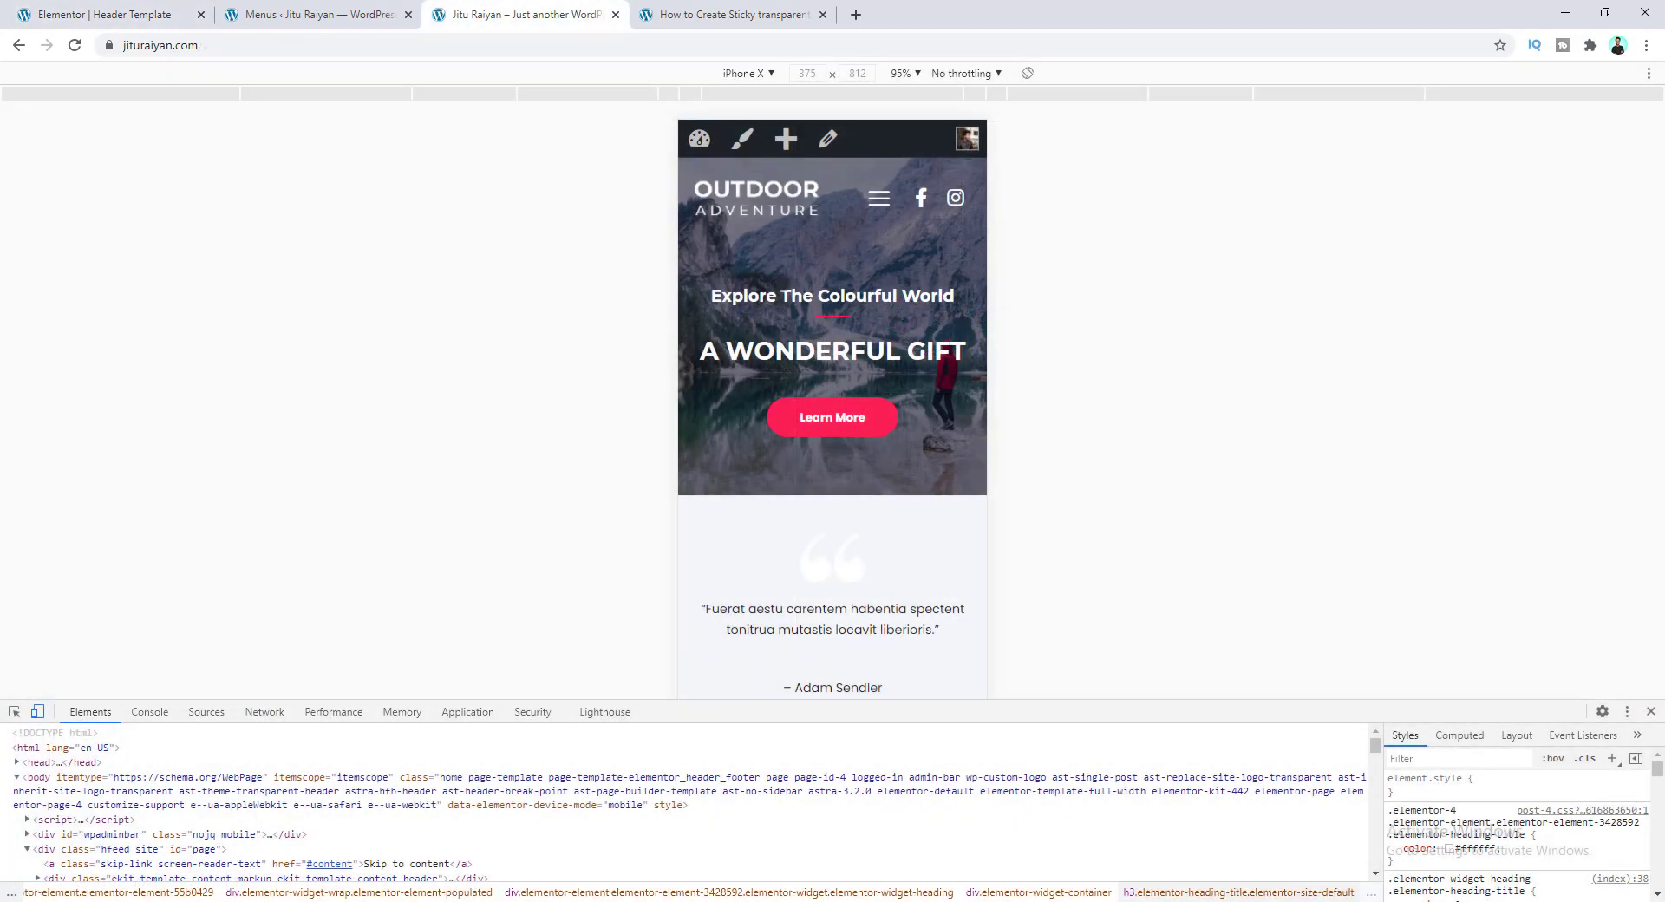
# - Examine the header's scrolling behaviour and slide-out menu on the live home page at iPhone X size
pyautogui.scroll(-2, 834, 283)
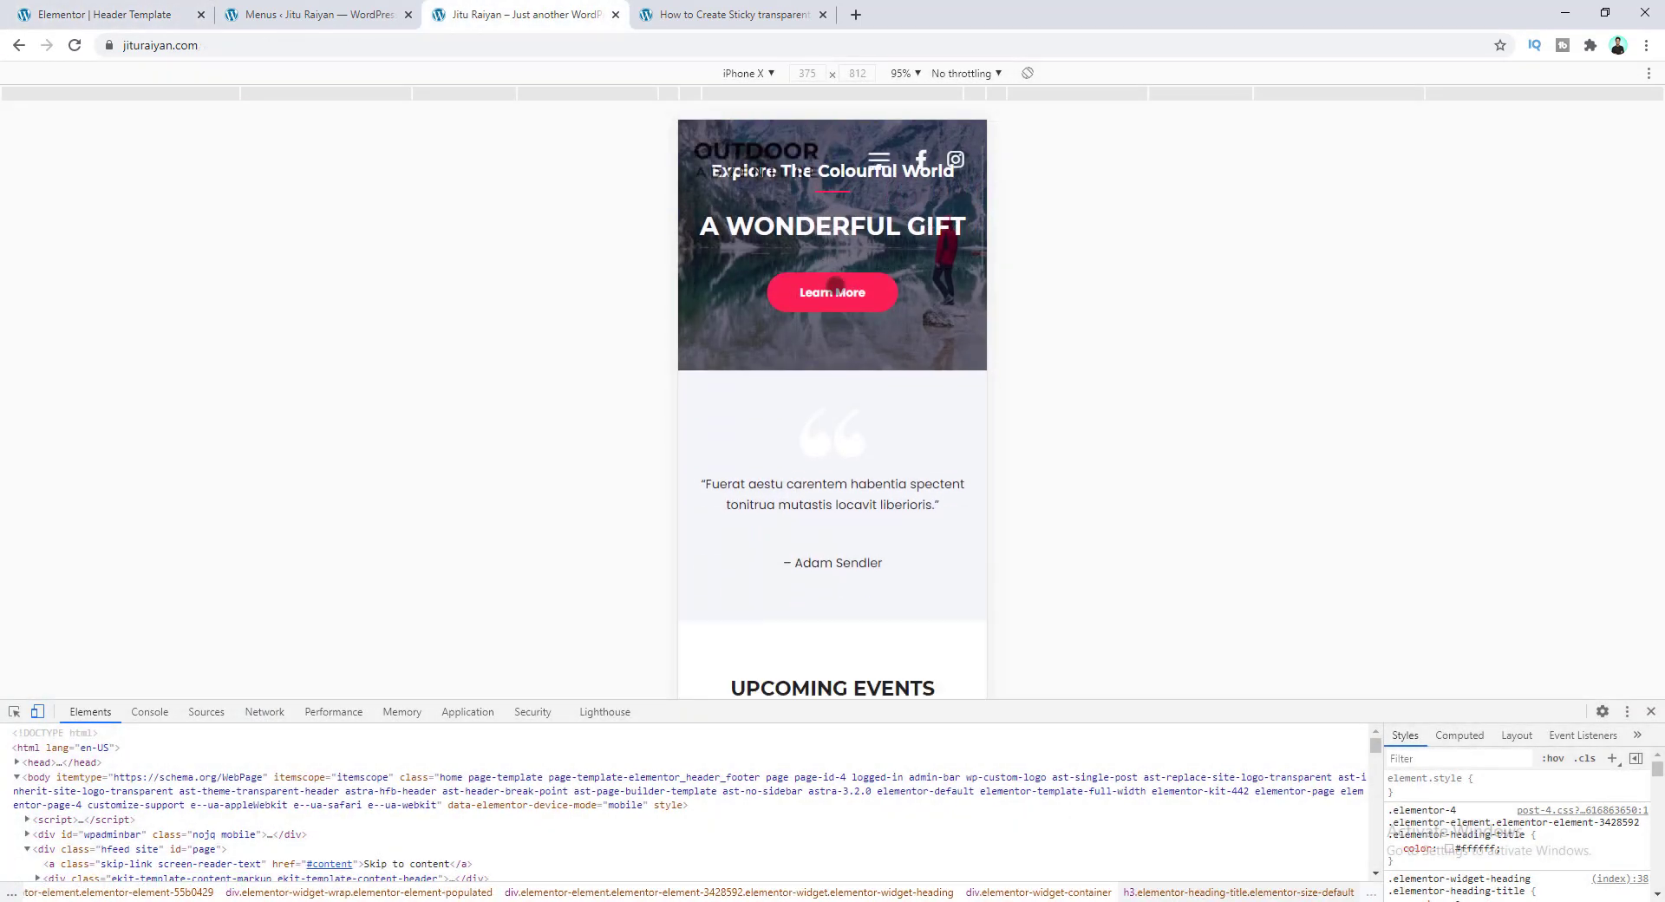
pyautogui.scroll(-4, 834, 284)
pyautogui.scroll(6, 834, 283)
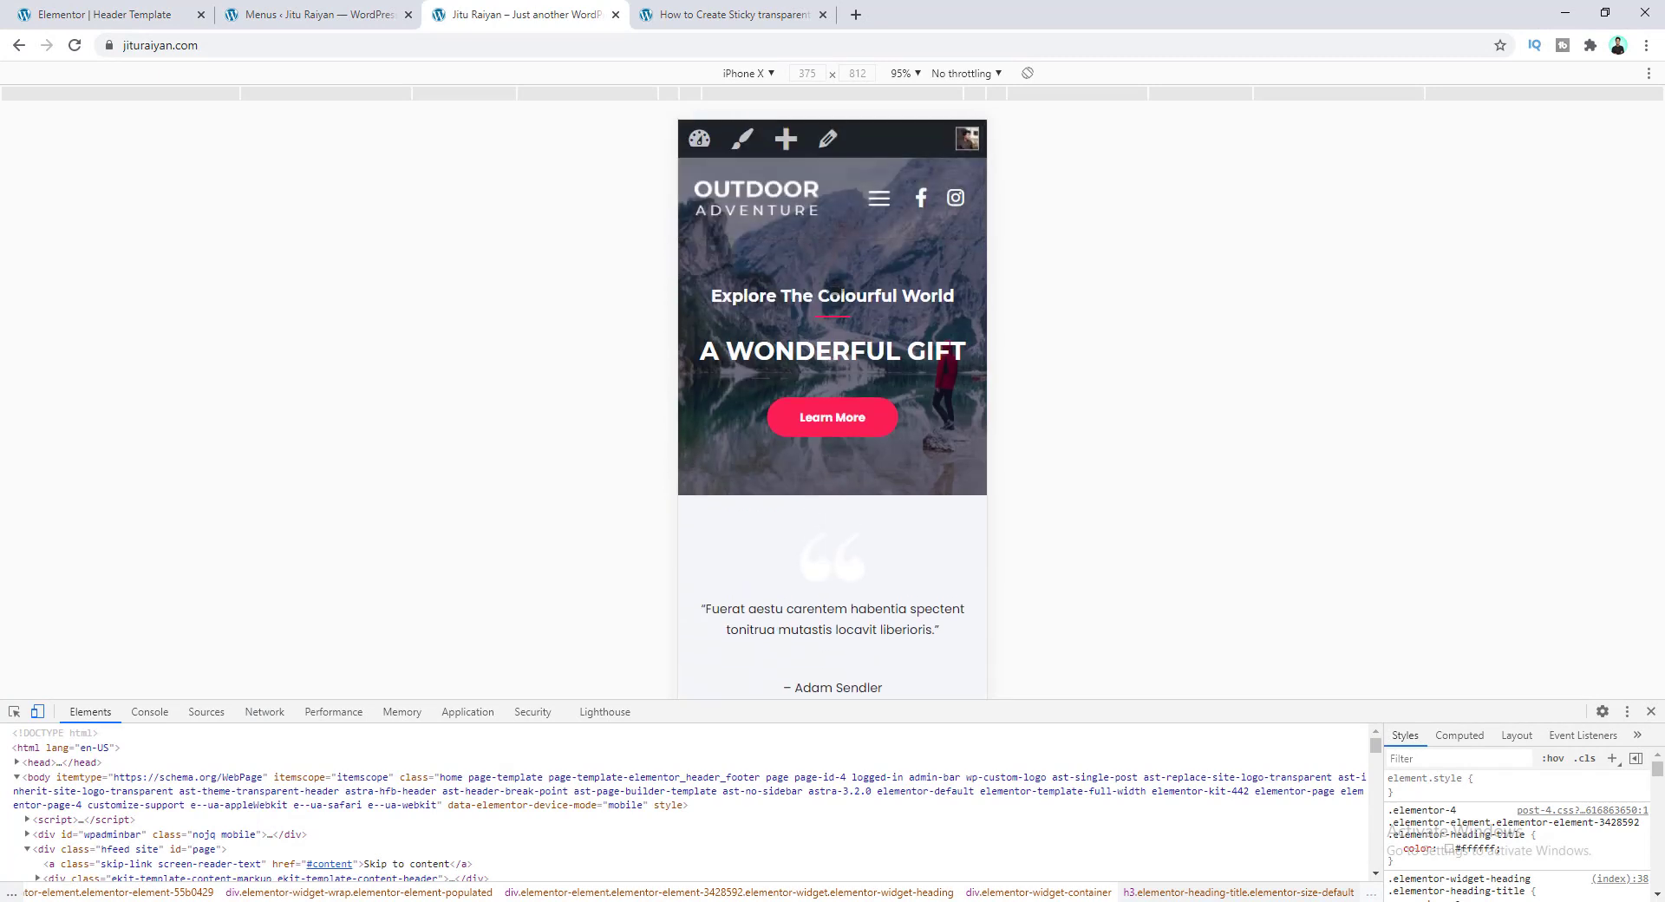
pyautogui.scroll(-6, 833, 278)
pyautogui.scroll(7, 832, 279)
pyautogui.scroll(-1, 832, 279)
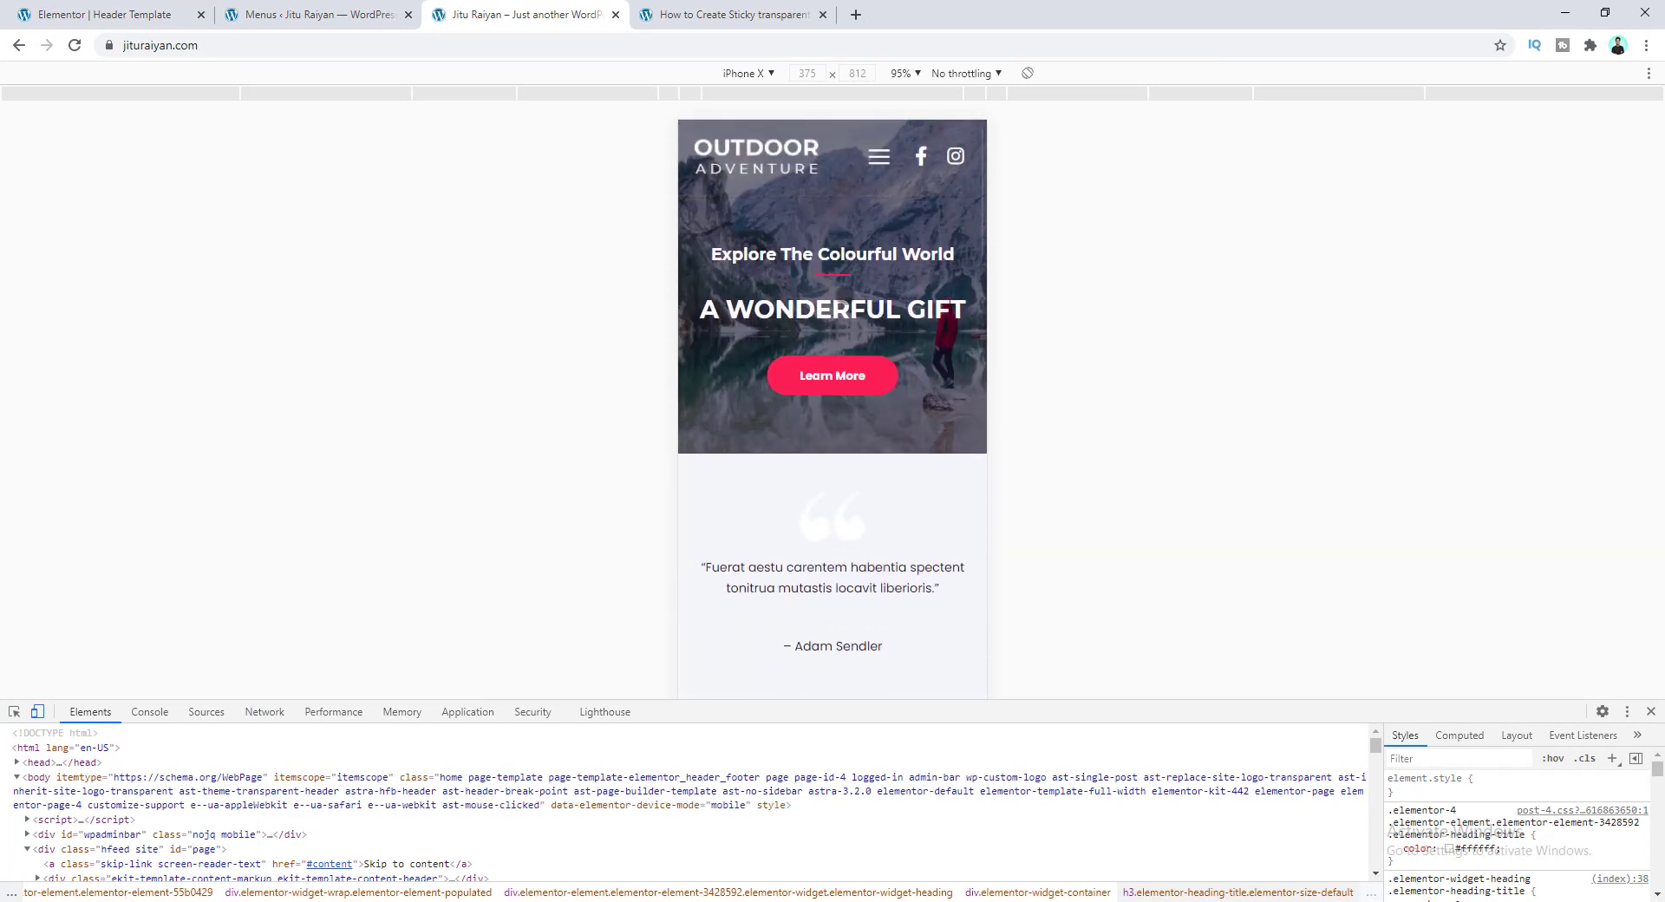
pyautogui.scroll(-5, 833, 399)
pyautogui.click(879, 154)
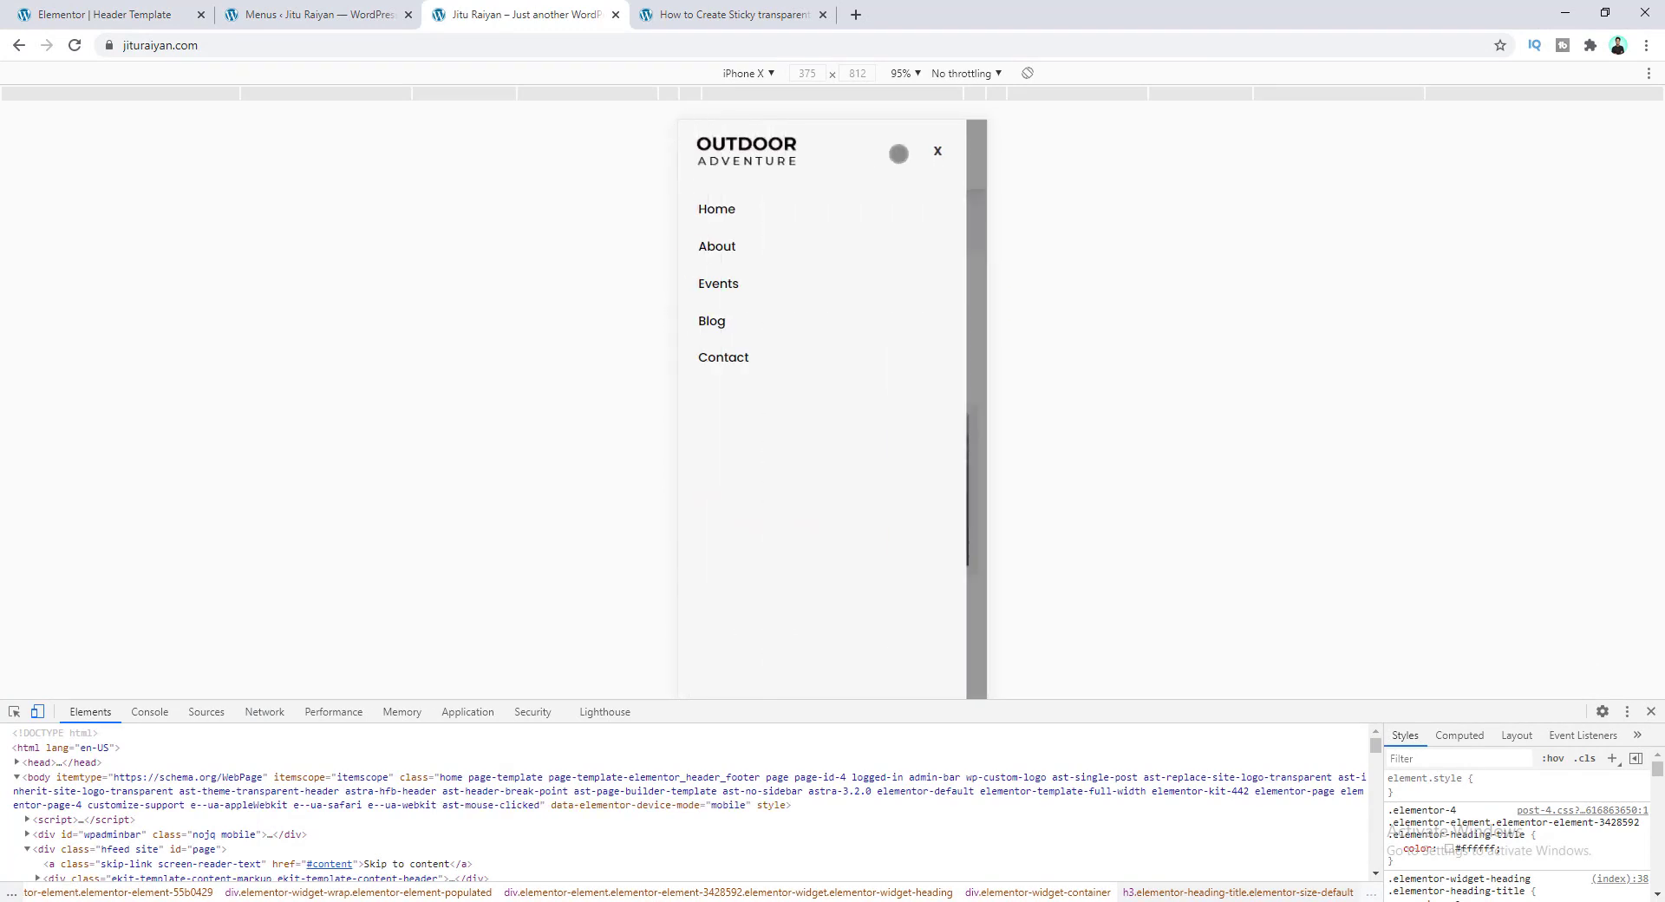
pyautogui.click(936, 151)
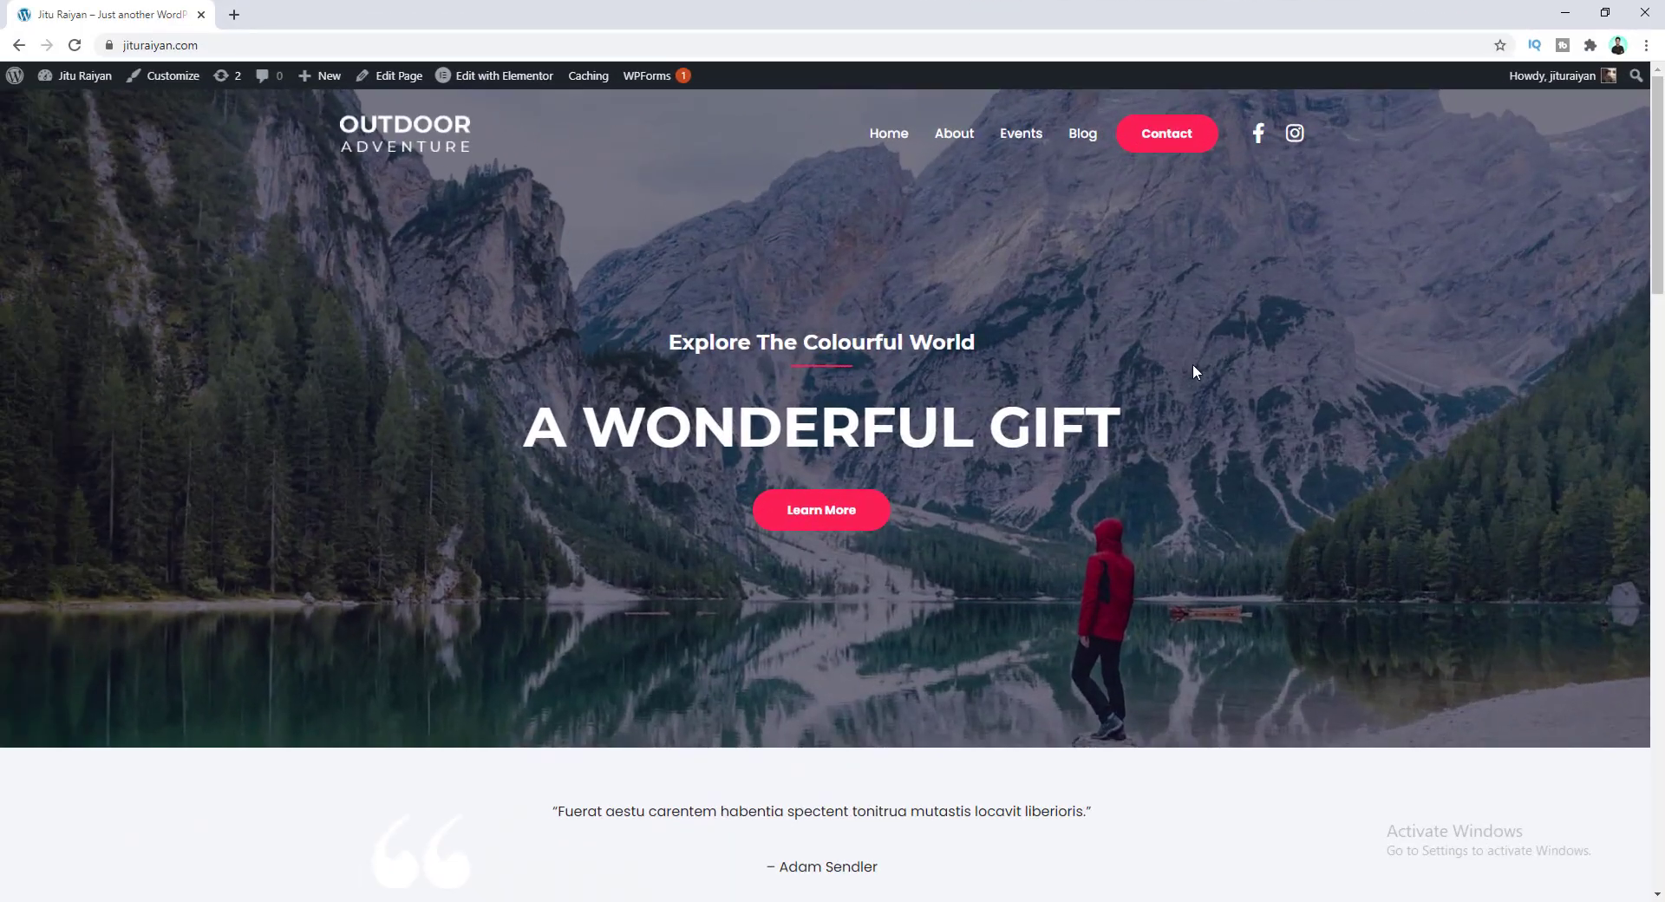
# - Check the header's change between transparent and sticky states on the live home page at desktop size
pyautogui.scroll(-3, 1193, 365)
pyautogui.scroll(3, 1193, 365)
pyautogui.scroll(-5, 1193, 371)
pyautogui.scroll(1, 1195, 371)
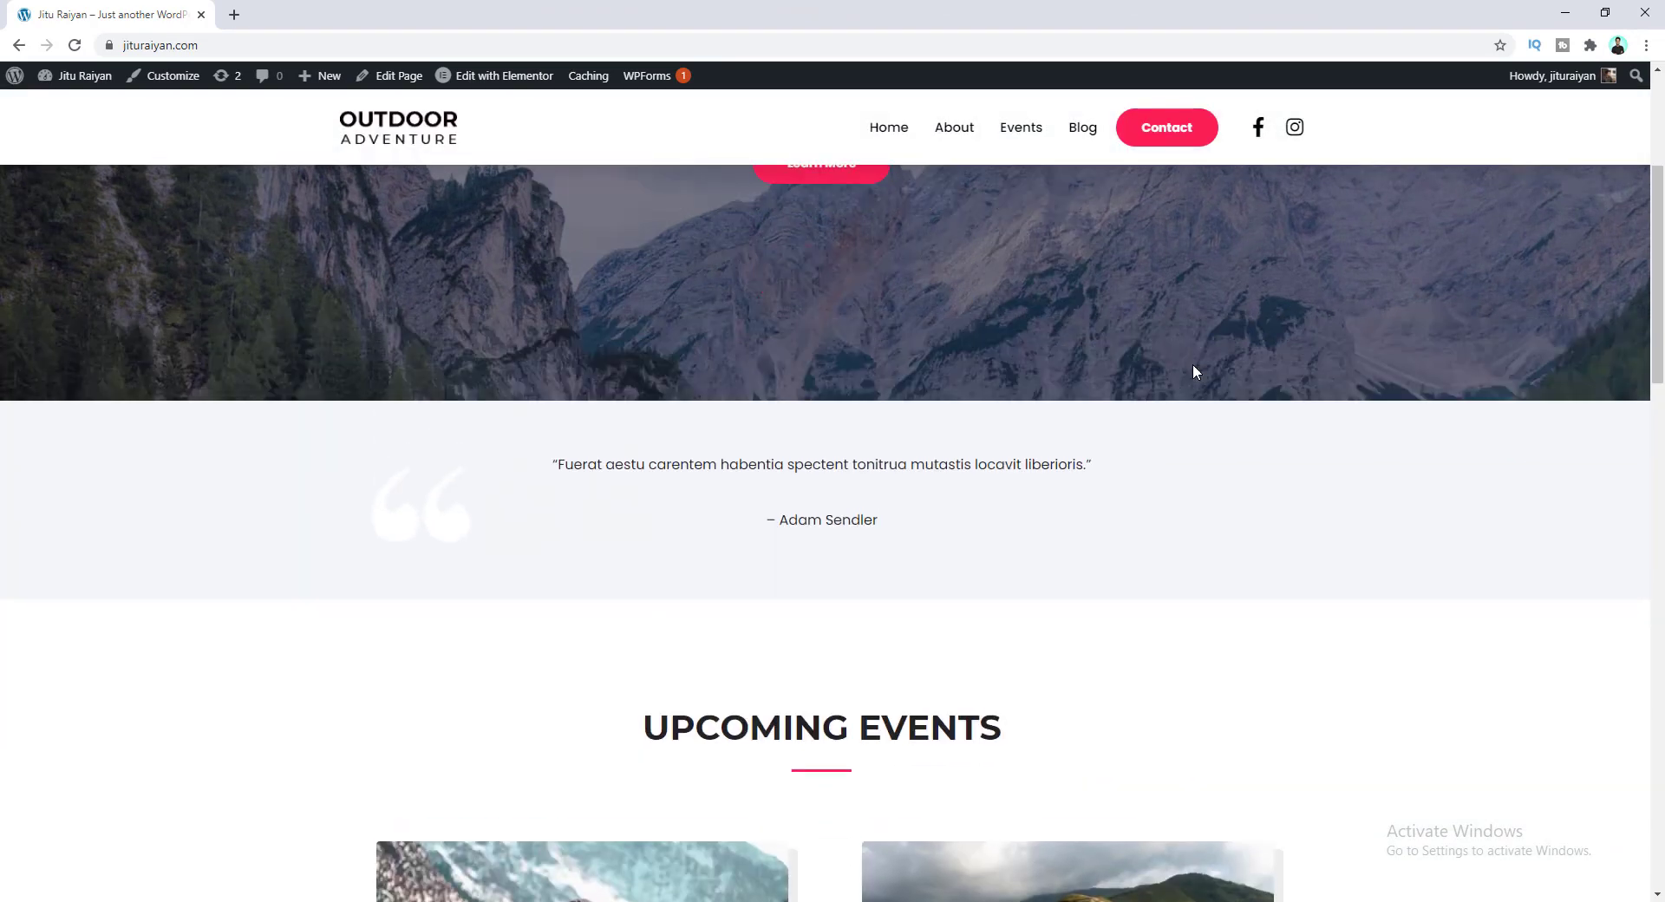
pyautogui.scroll(4, 1193, 365)
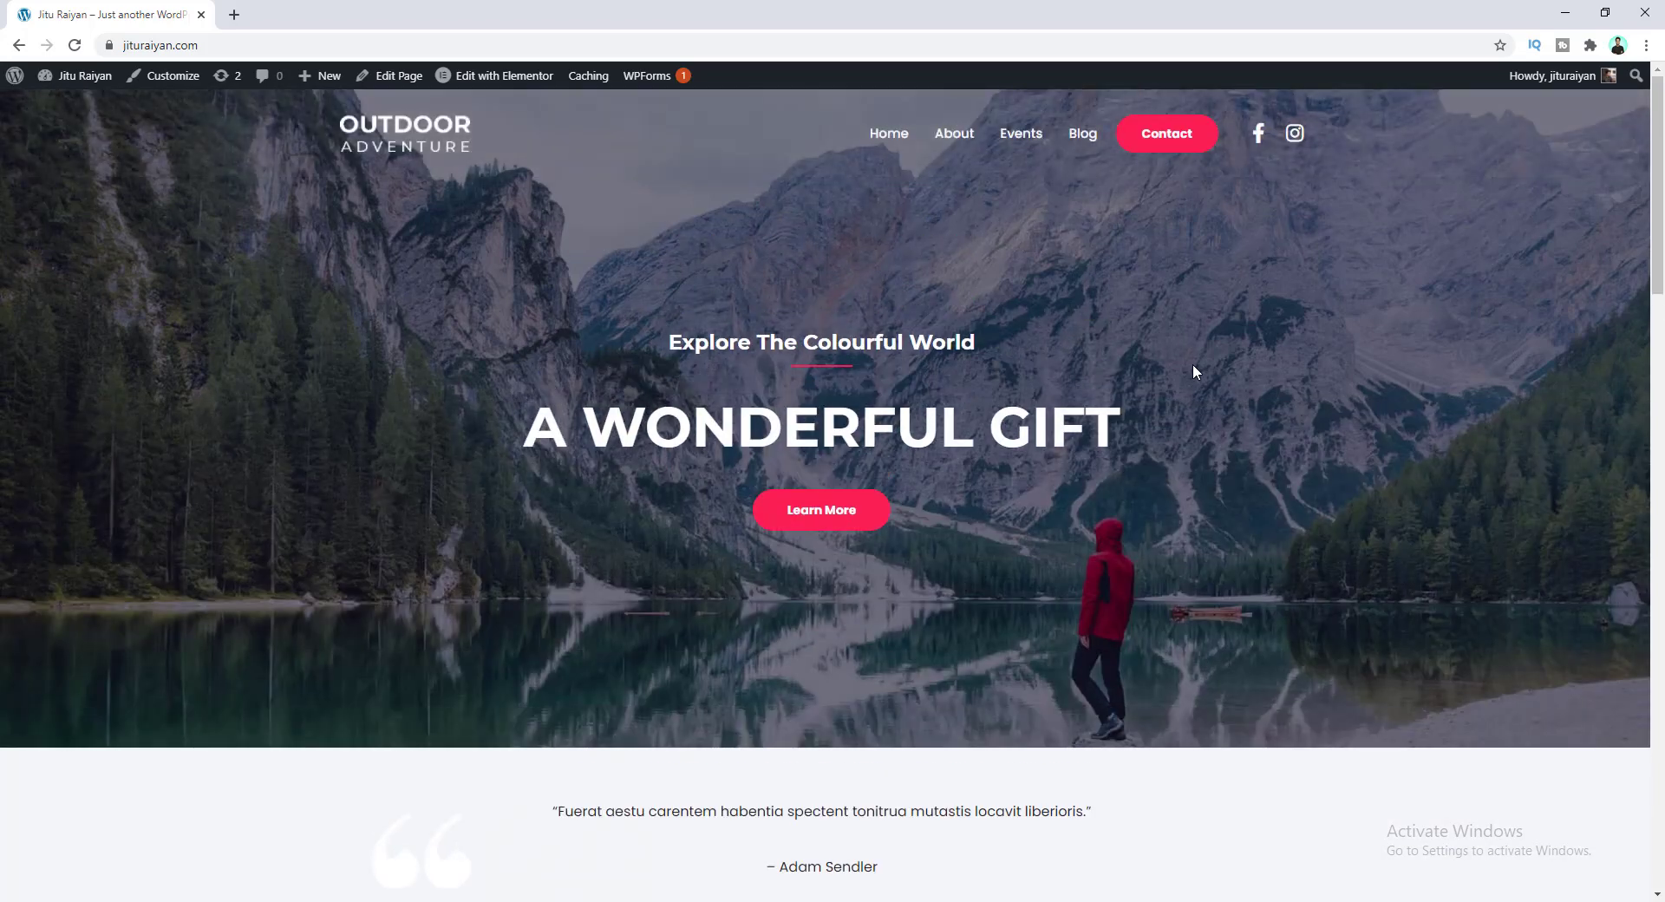